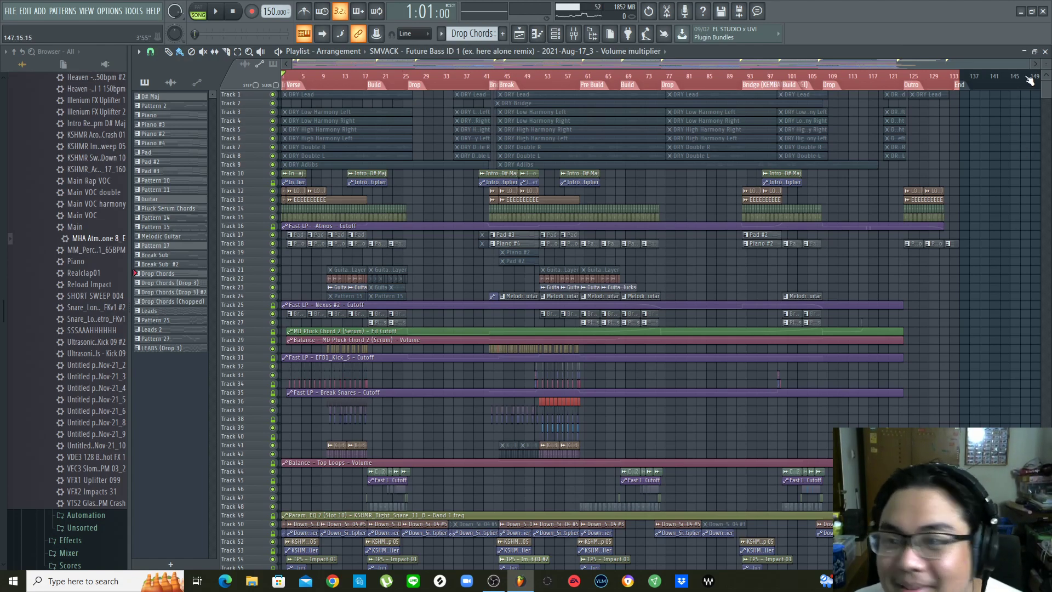
# Play the opening of the arrangement from the Intro marker at bar 1 and stop playback
pyautogui.scroll(3, 321, 78)
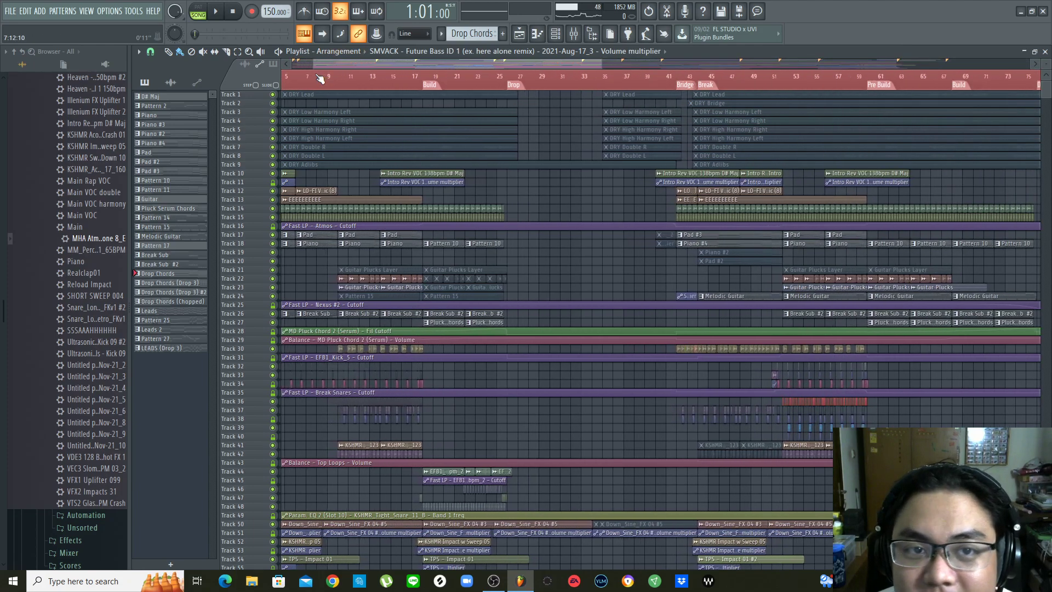
pyautogui.scroll(5, 320, 79)
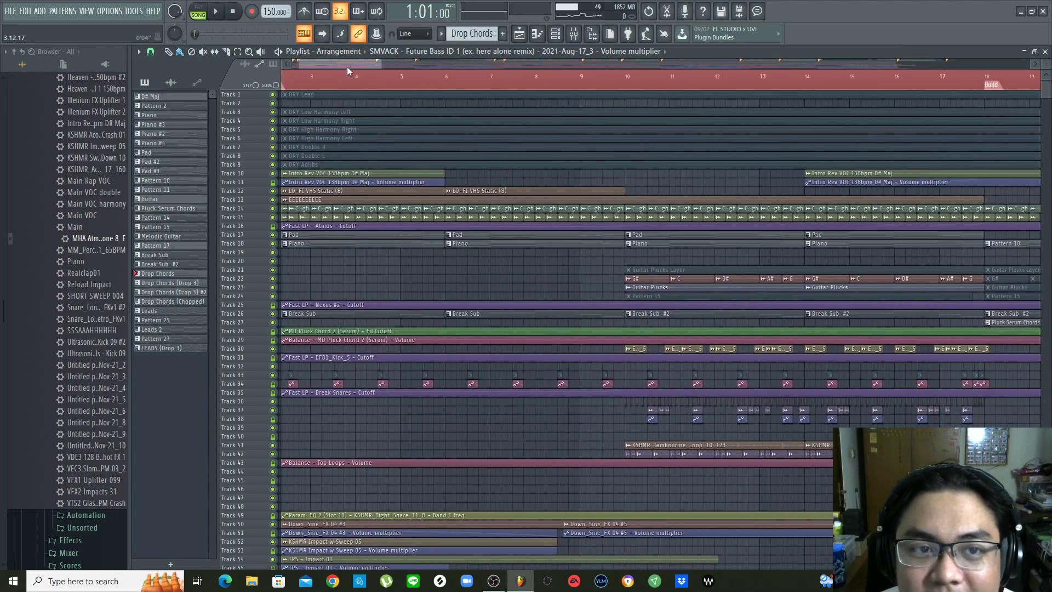
pyautogui.scroll(2, 347, 67)
pyautogui.press('space')
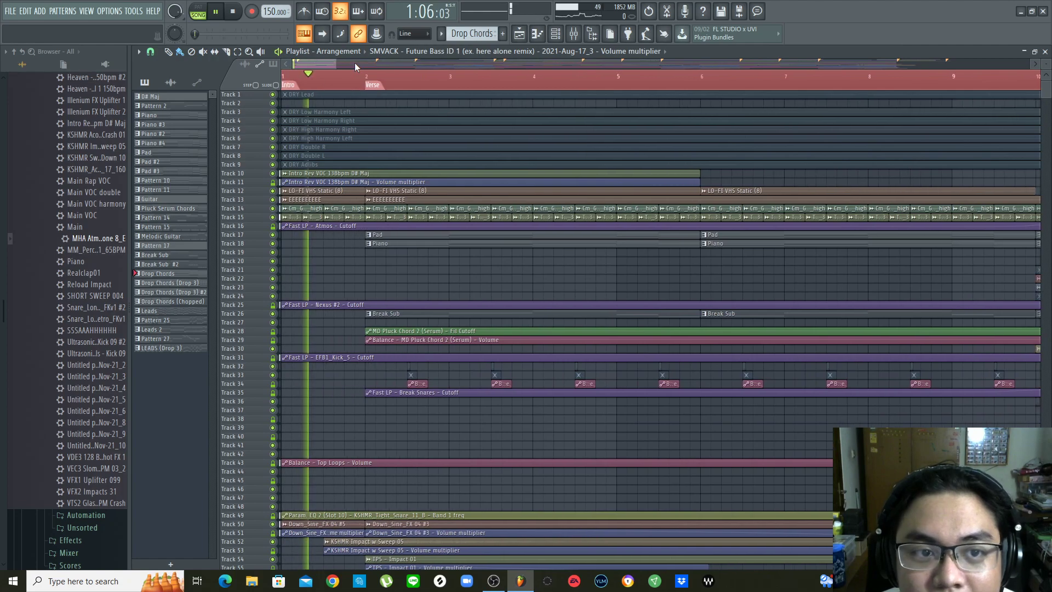
pyautogui.press('space')
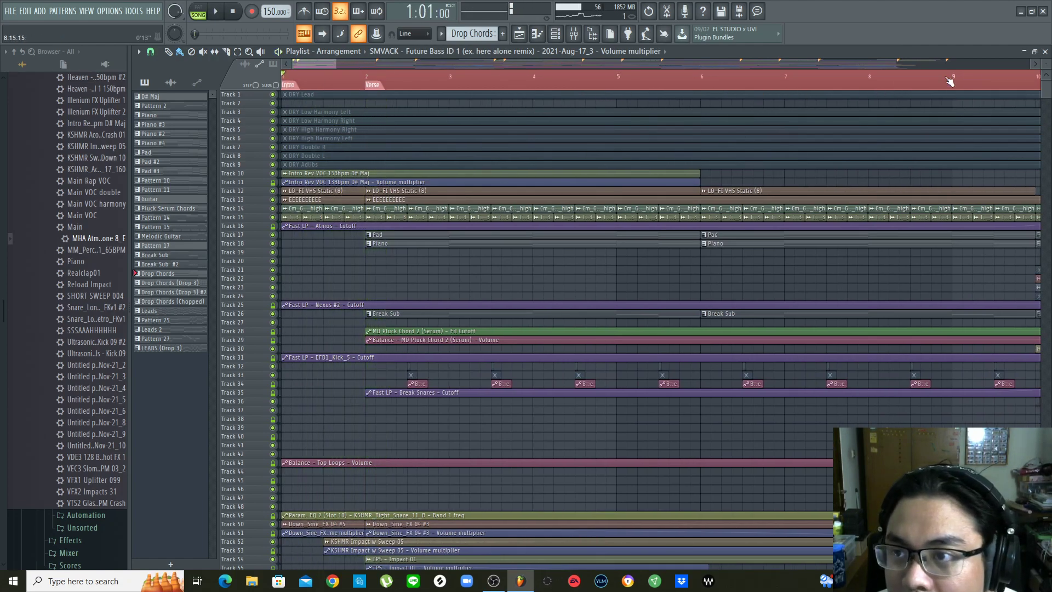
# Audition the Intro Rev VOC 138bpm D# Maj clip on Track 10 by itself with the Playback tool
pyautogui.scroll(4, 493, 229)
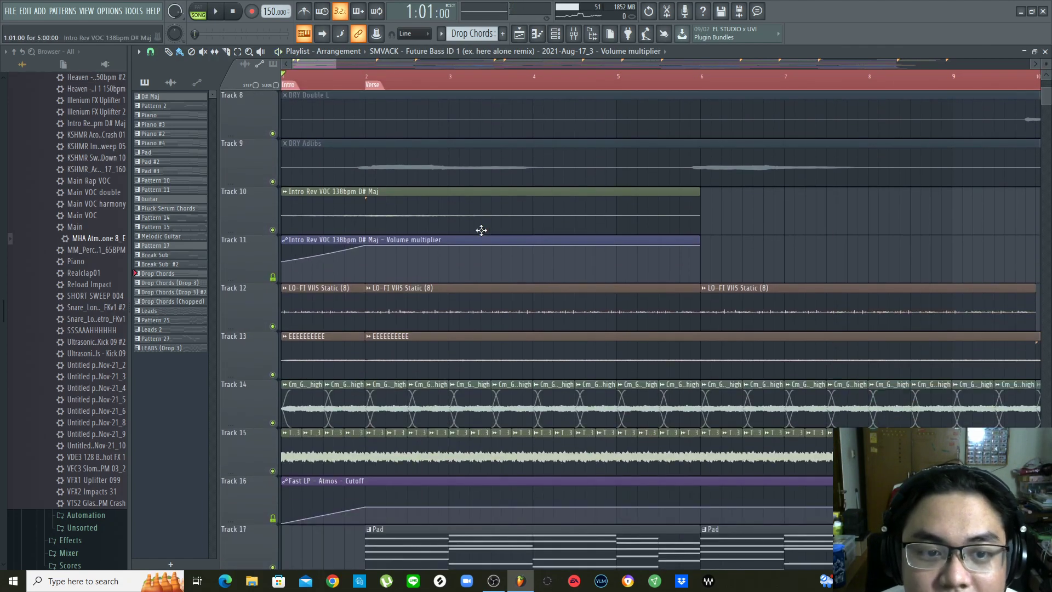
pyautogui.scroll(3, 326, 61)
pyautogui.scroll(-3, 378, 278)
pyautogui.click(261, 51)
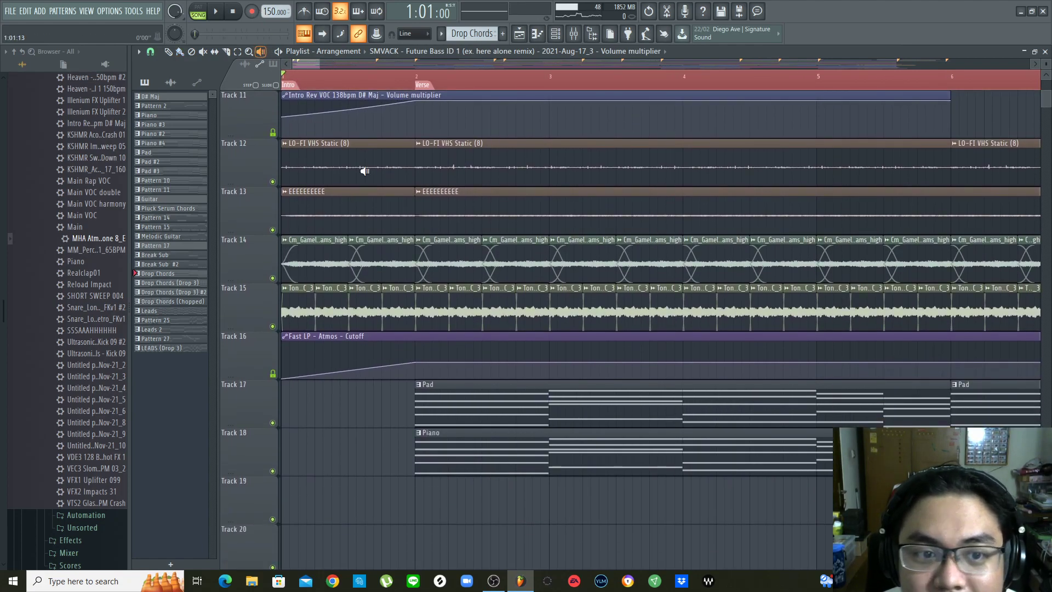
pyautogui.scroll(3, 426, 250)
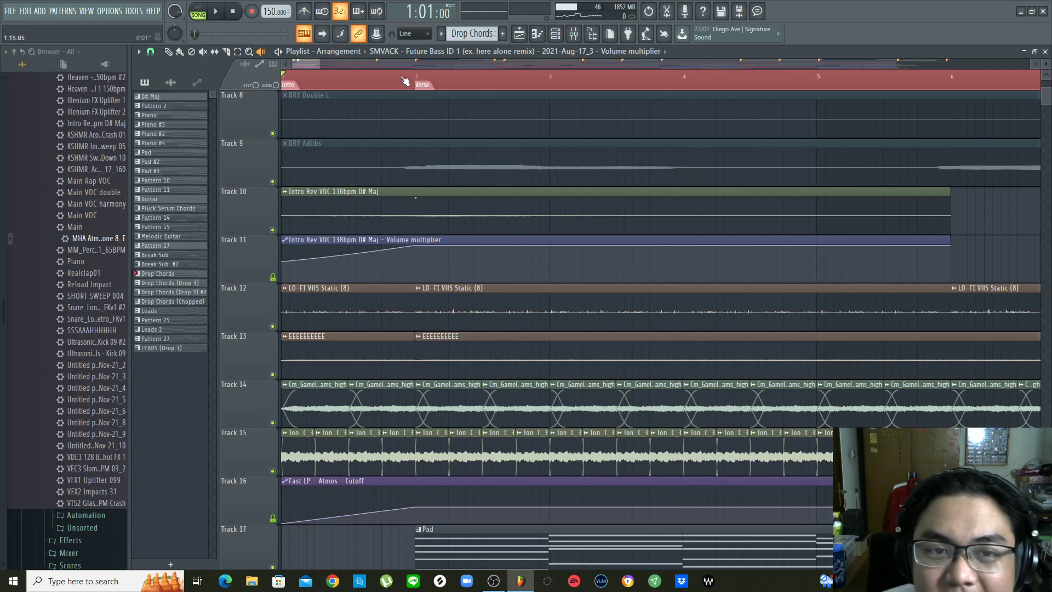
pyautogui.scroll(-2, 378, 428)
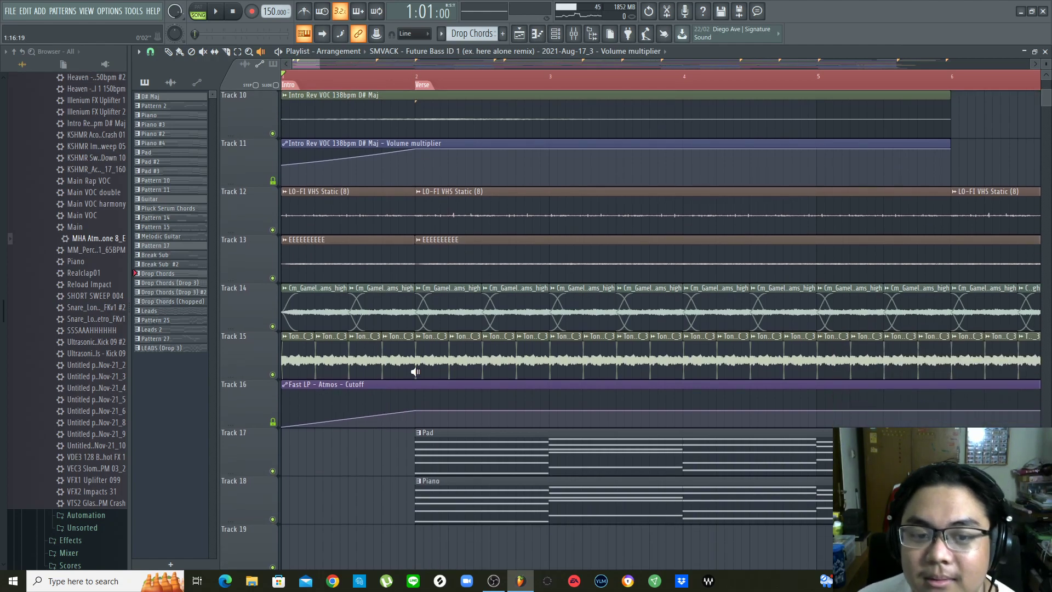
pyautogui.scroll(3, 429, 372)
pyautogui.scroll(-3, 401, 398)
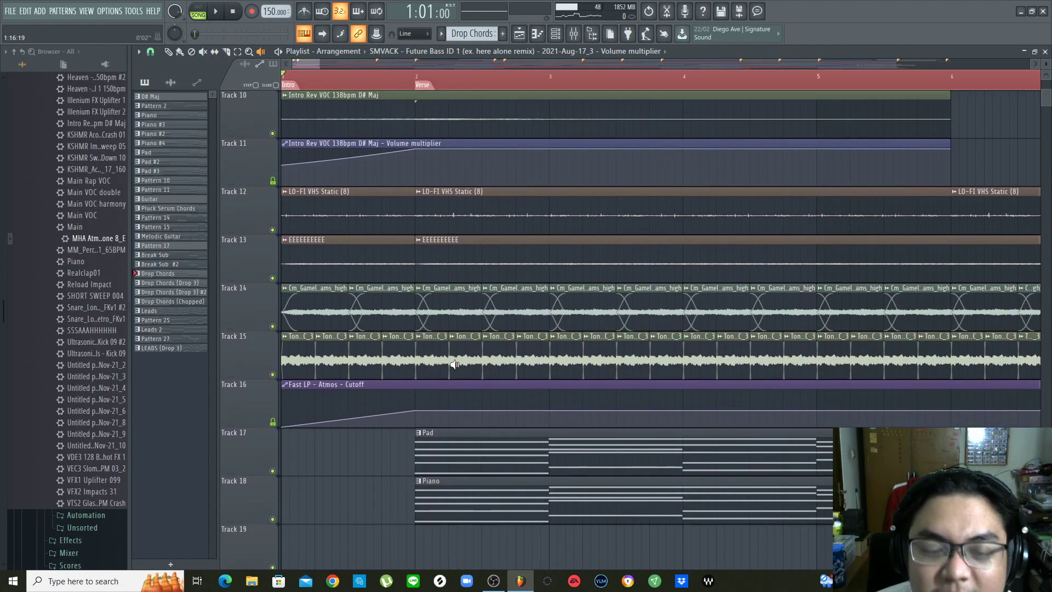
pyautogui.scroll(3, 396, 296)
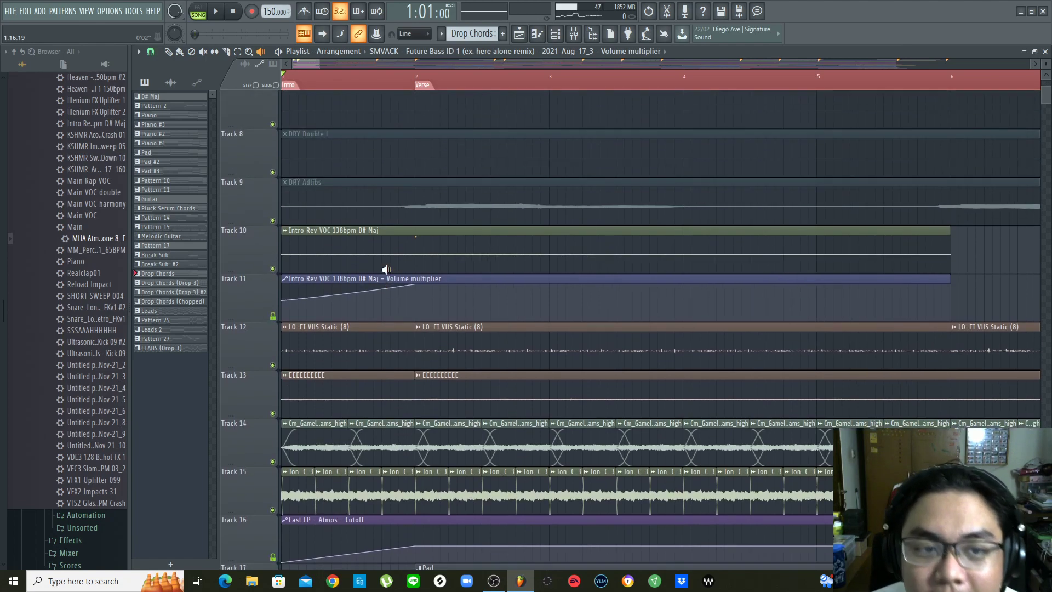
pyautogui.scroll(-1, 343, 258)
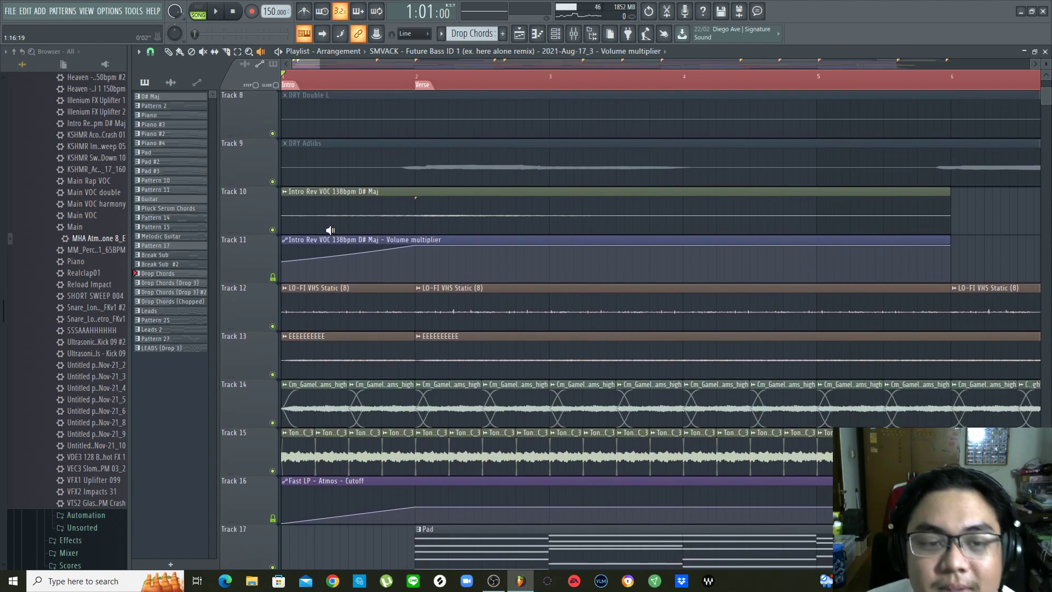
pyautogui.click(317, 217)
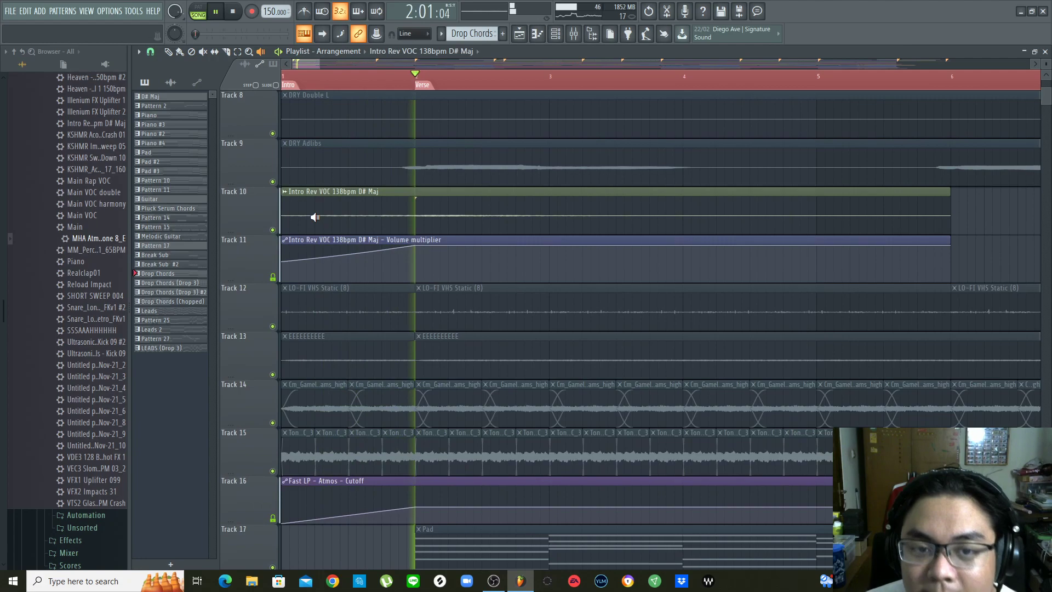
# Audition the first LO-FI VHS Static (8) clip on Track 12 by itself and stop playback
pyautogui.scroll(-1, 376, 216)
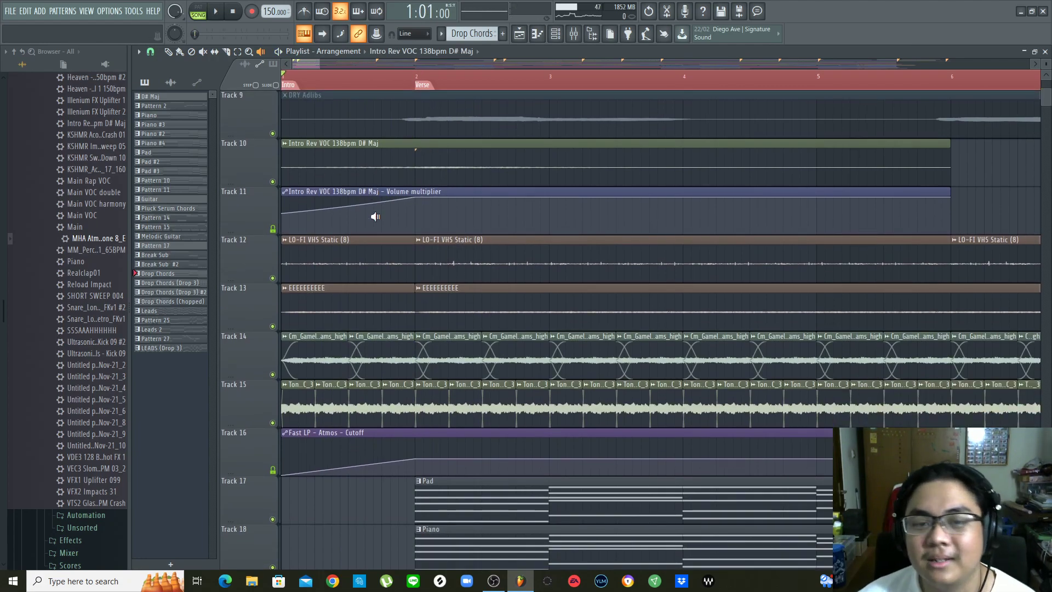
pyautogui.scroll(2, 489, 228)
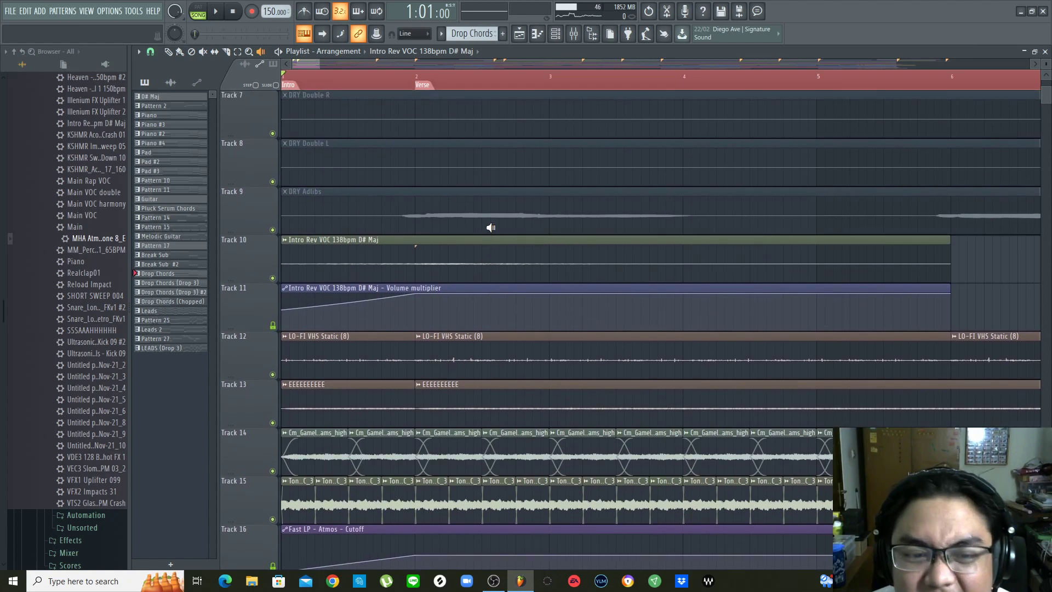
pyautogui.scroll(-4, 489, 227)
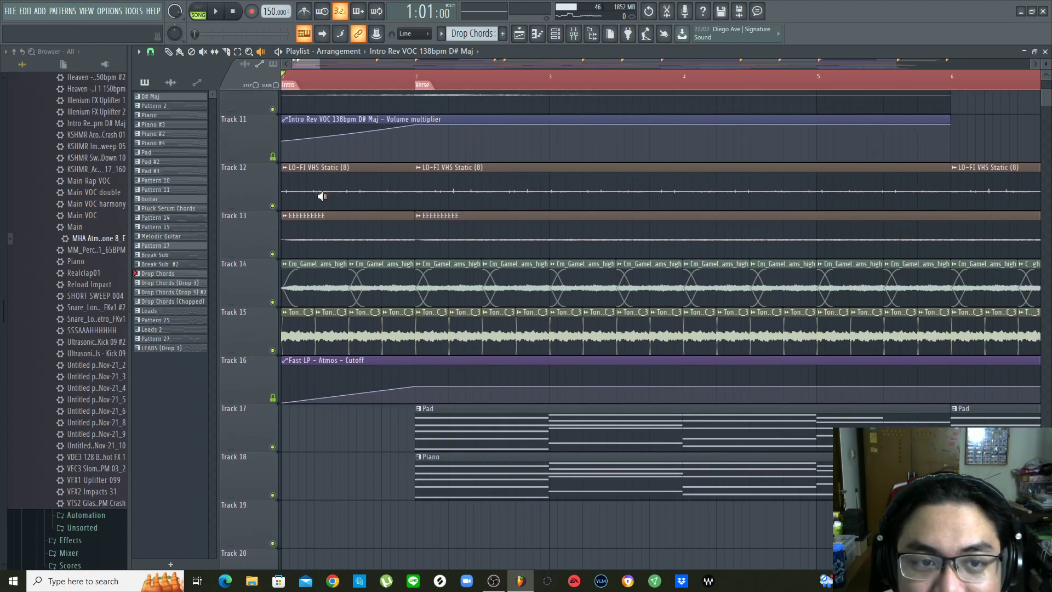
pyautogui.scroll(2, 323, 196)
pyautogui.click(293, 264)
pyautogui.press('space')
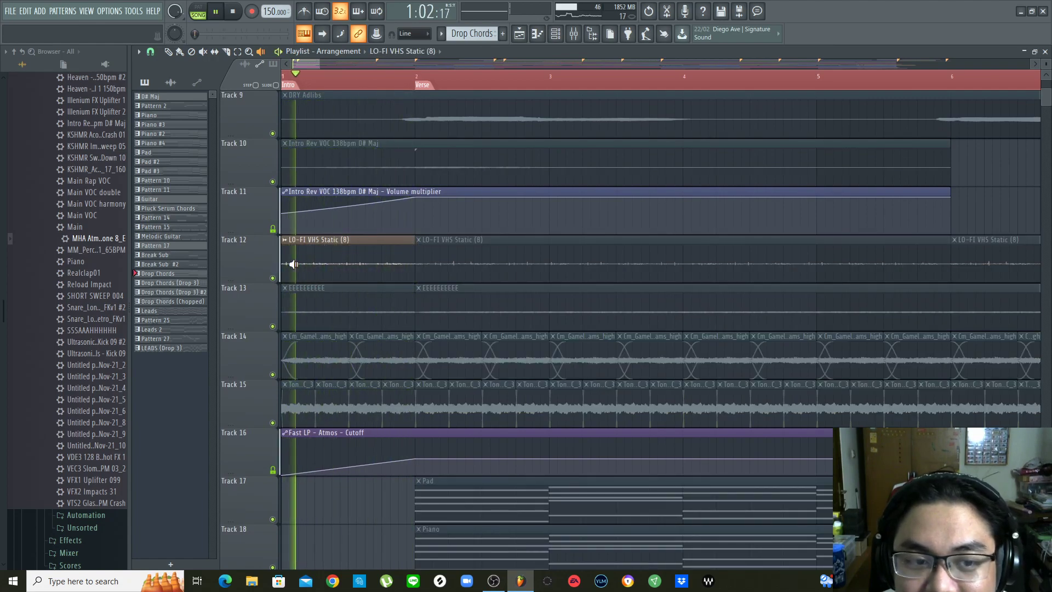
pyautogui.press('space')
# Audition the first EEEEEEEEEE clip on Track 13 by itself and stop playback
pyautogui.scroll(-2, 293, 265)
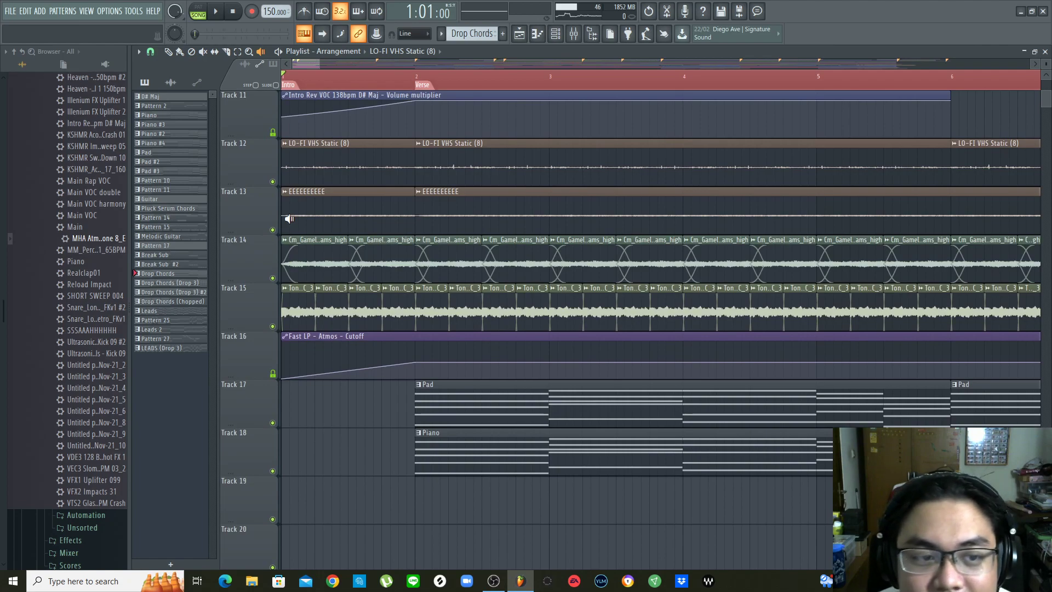
pyautogui.click(289, 219)
pyautogui.press('space')
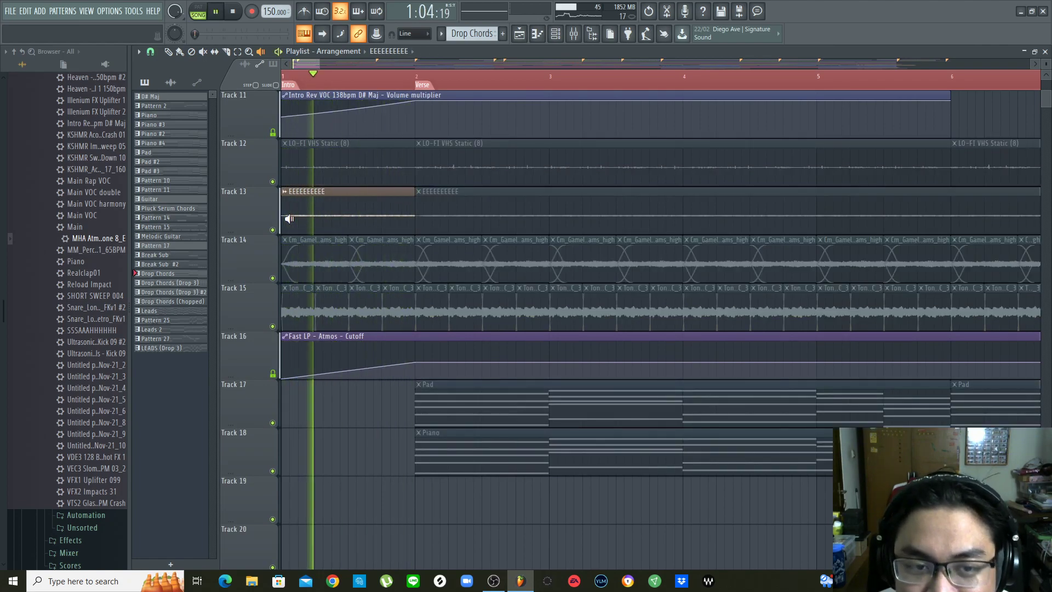
pyautogui.press('space')
# Solo the GamelanDreams clips on Track 14 together with the Tonight clips on Track 15 and listen to both
pyautogui.scroll(2, 376, 217)
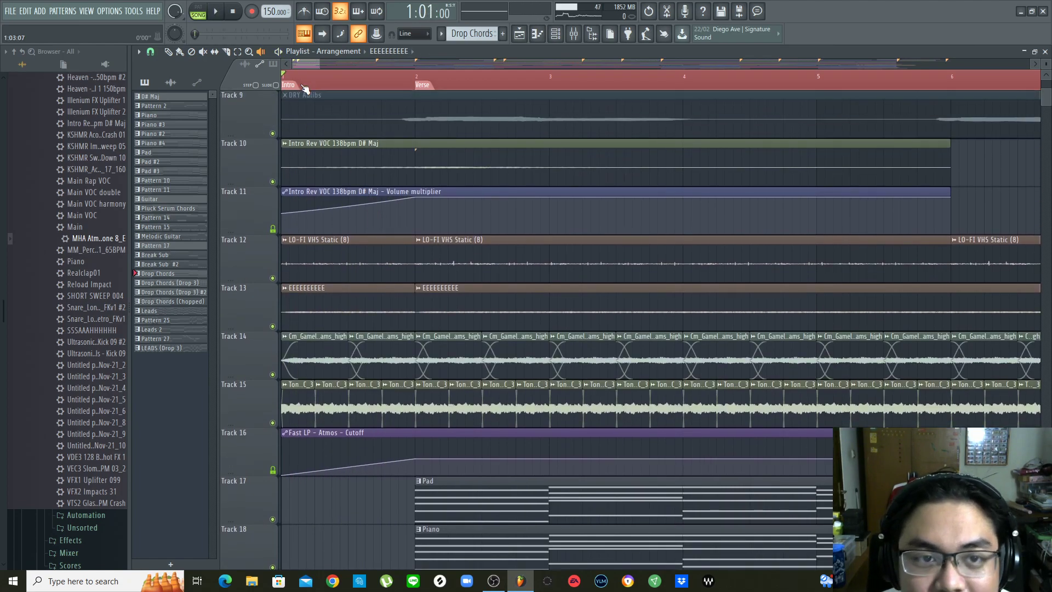
pyautogui.scroll(2, 343, 64)
pyautogui.scroll(-1, 395, 274)
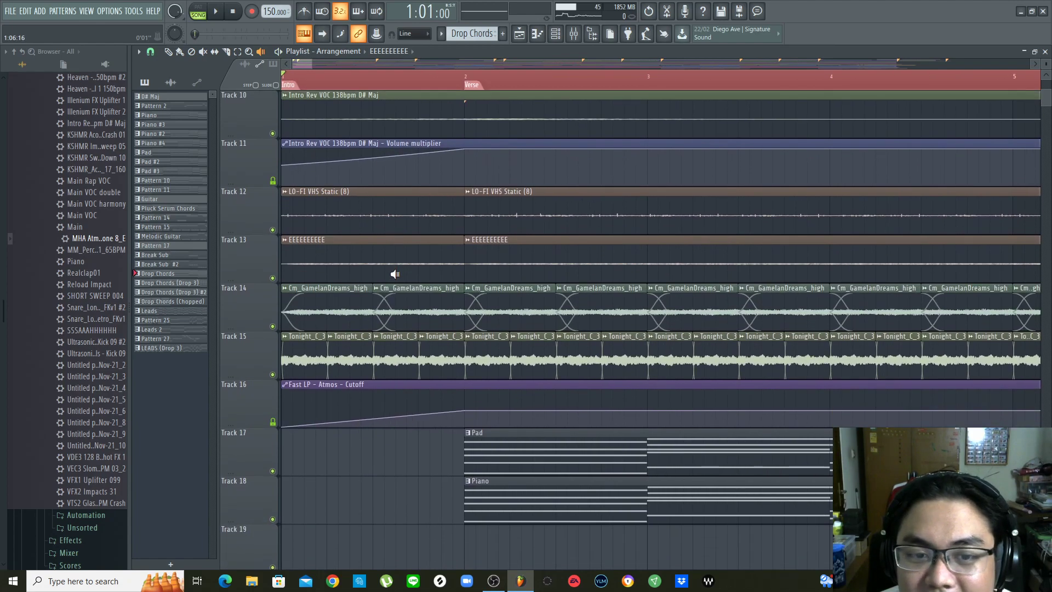
pyautogui.scroll(-2, 363, 335)
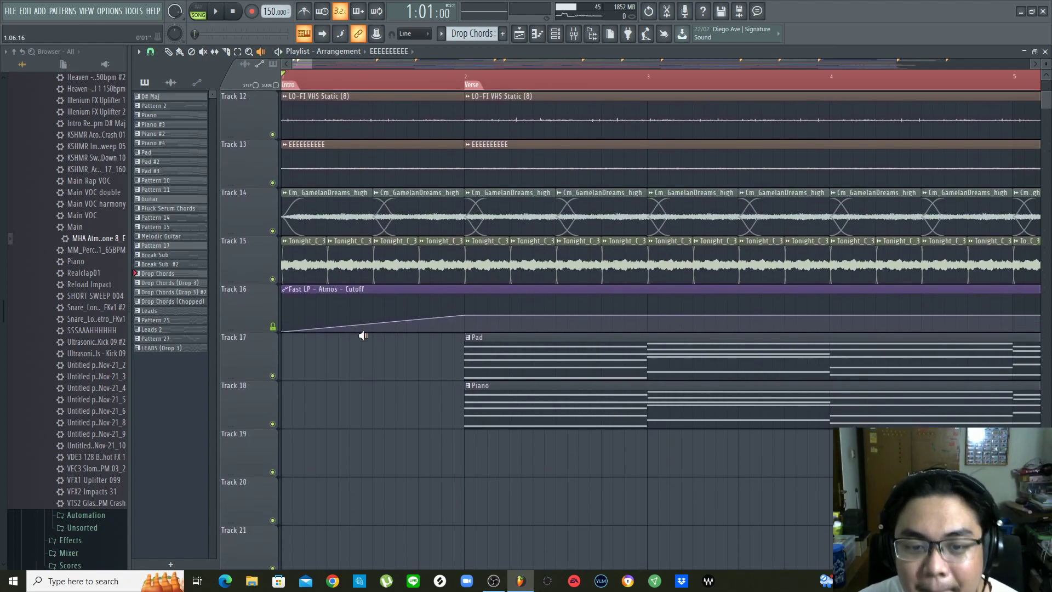
pyautogui.scroll(3, 371, 307)
pyautogui.scroll(-2, 323, 350)
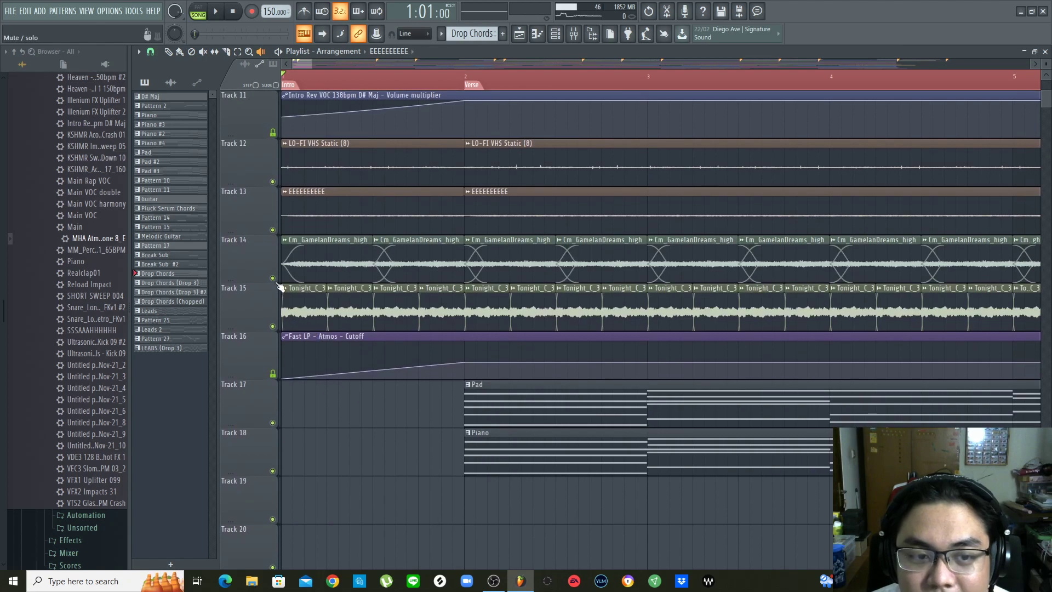
pyautogui.rightClick(274, 278)
pyautogui.click(274, 327)
pyautogui.press('space')
pyautogui.press('space')
# End the solo of Tracks 14 and 15 to re-enable all playlist tracks
pyautogui.scroll(-3, 464, 323)
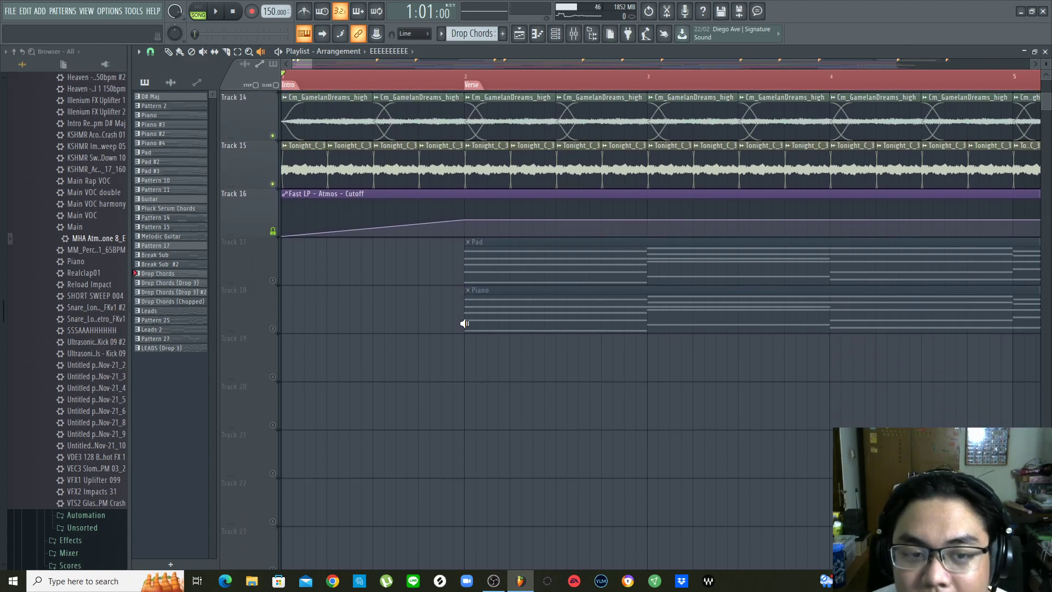
pyautogui.scroll(4, 465, 323)
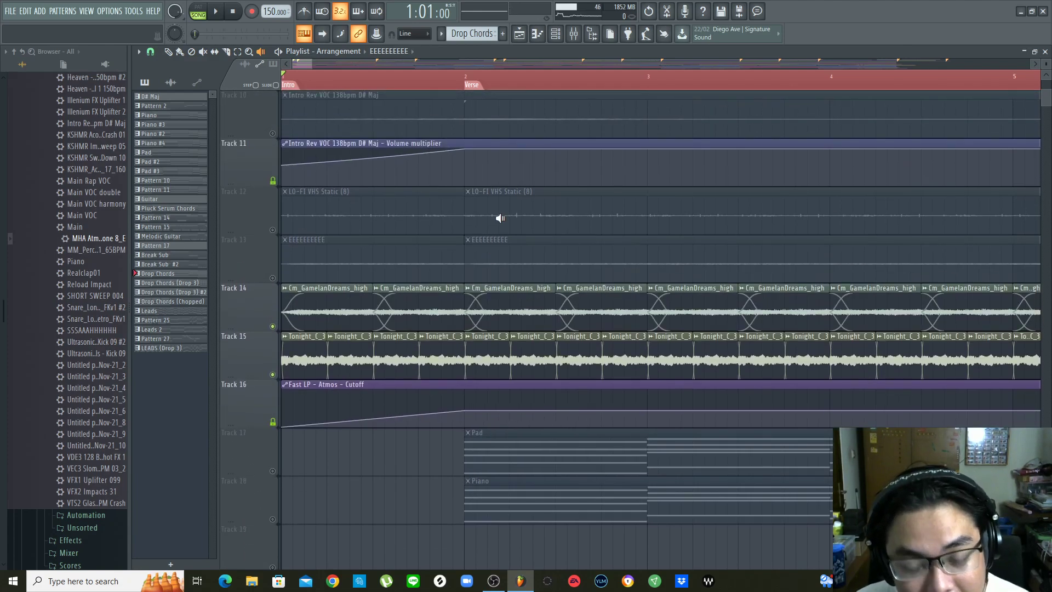
pyautogui.scroll(-3, 500, 218)
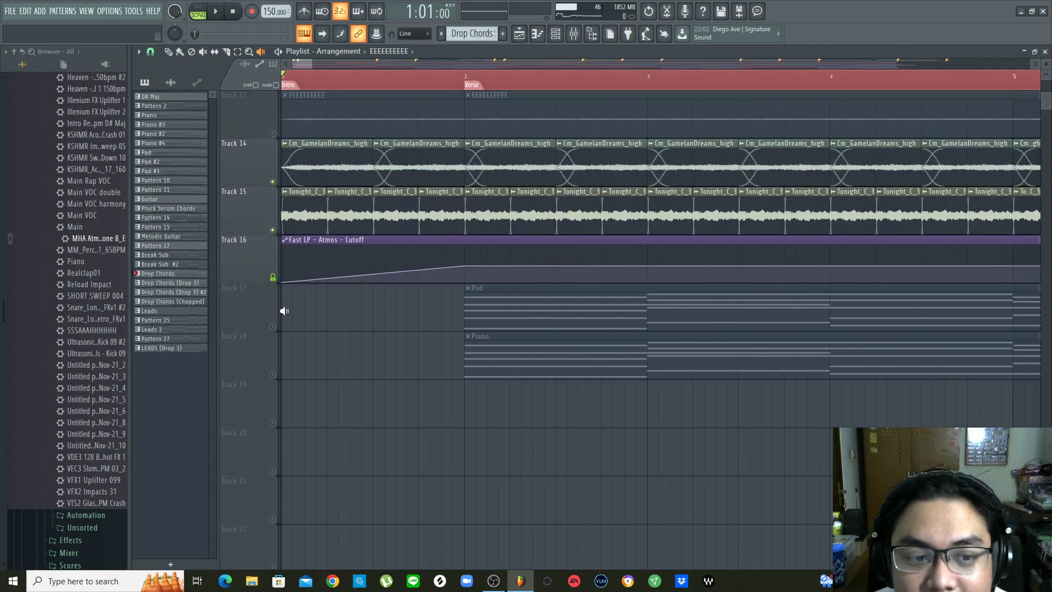
pyautogui.click(272, 327)
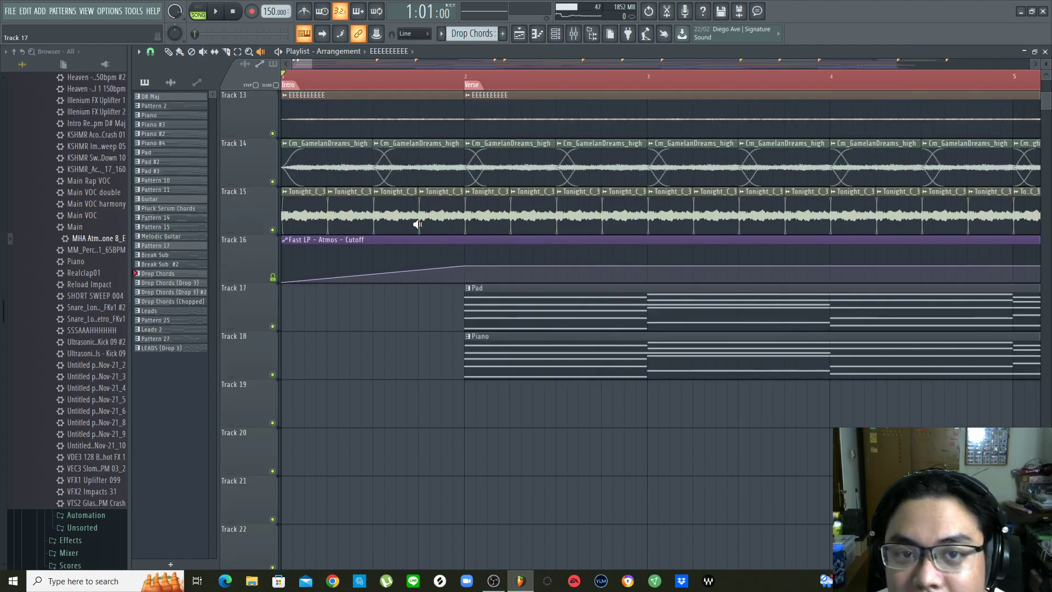
# Solo the Piano patterns on Track 18 and listen to them from the Verse marker at bar 2
pyautogui.click(466, 81)
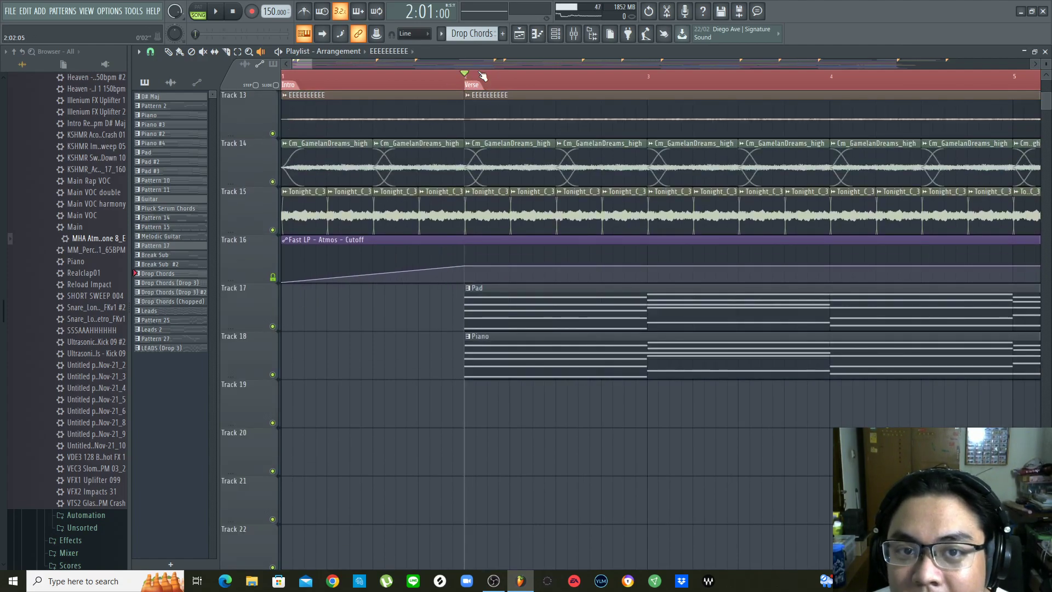
pyautogui.scroll(-5, 484, 65)
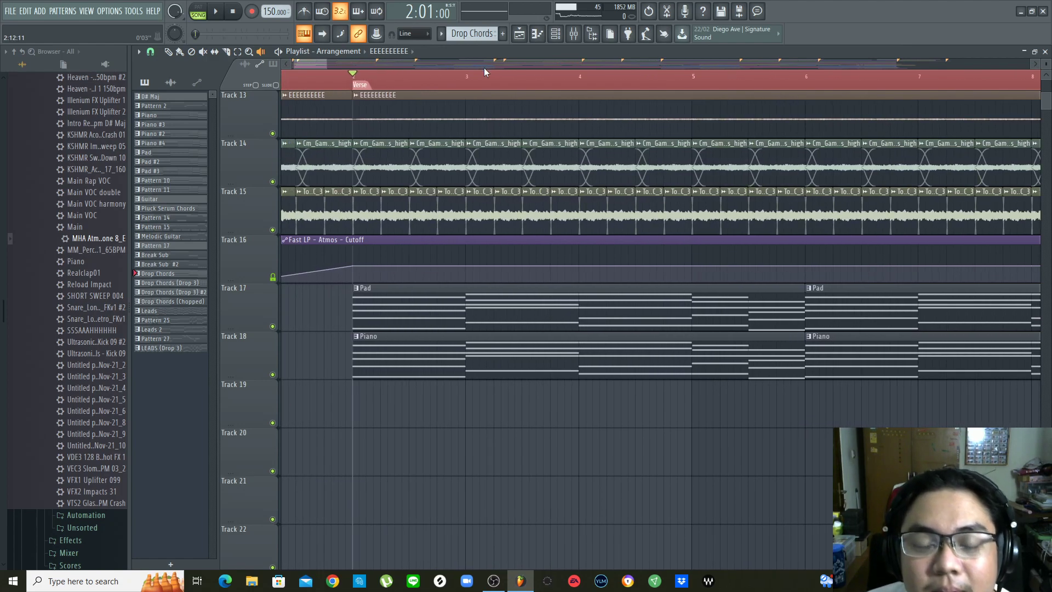
pyautogui.scroll(-4, 488, 58)
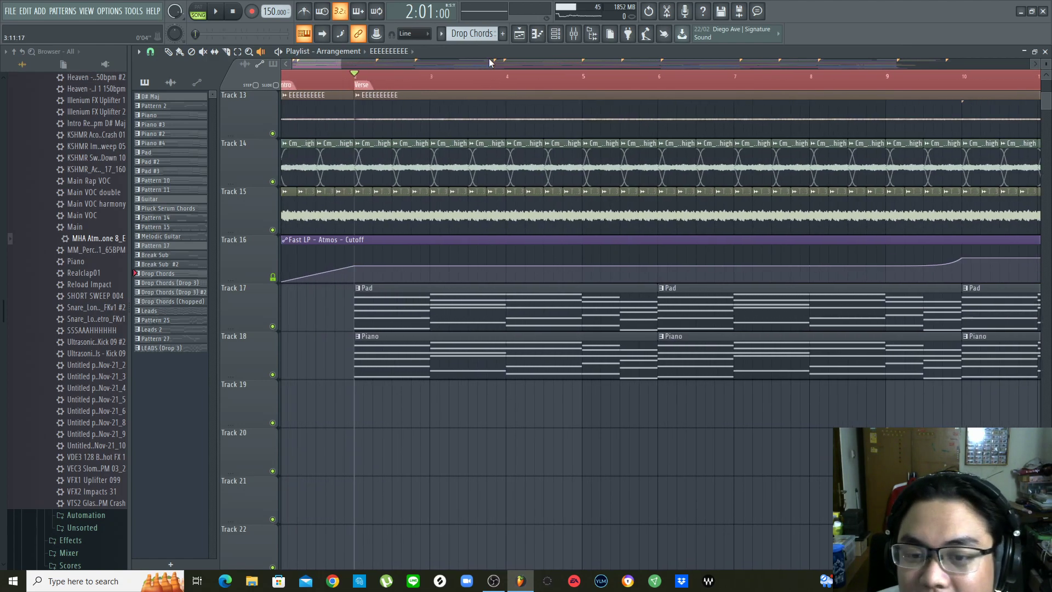
pyautogui.rightClick(272, 374)
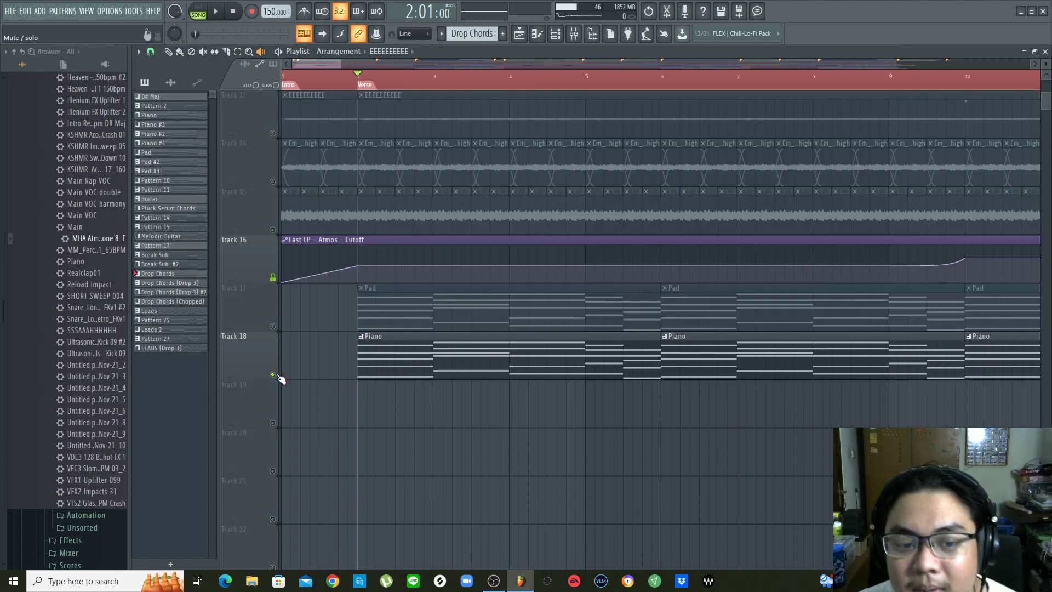
pyautogui.scroll(-2, 447, 357)
pyautogui.press('space')
pyautogui.press('space')
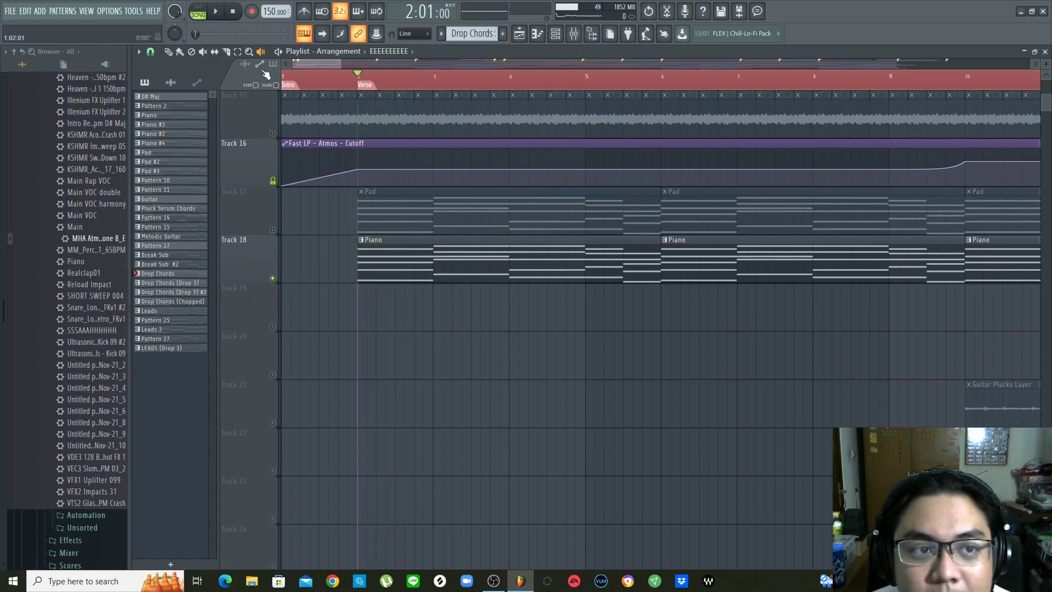
# Open the Piano pattern's notes in the piano roll, along with its LABS (64 Bit) instrument and the mixer
pyautogui.doubleClick(573, 253)
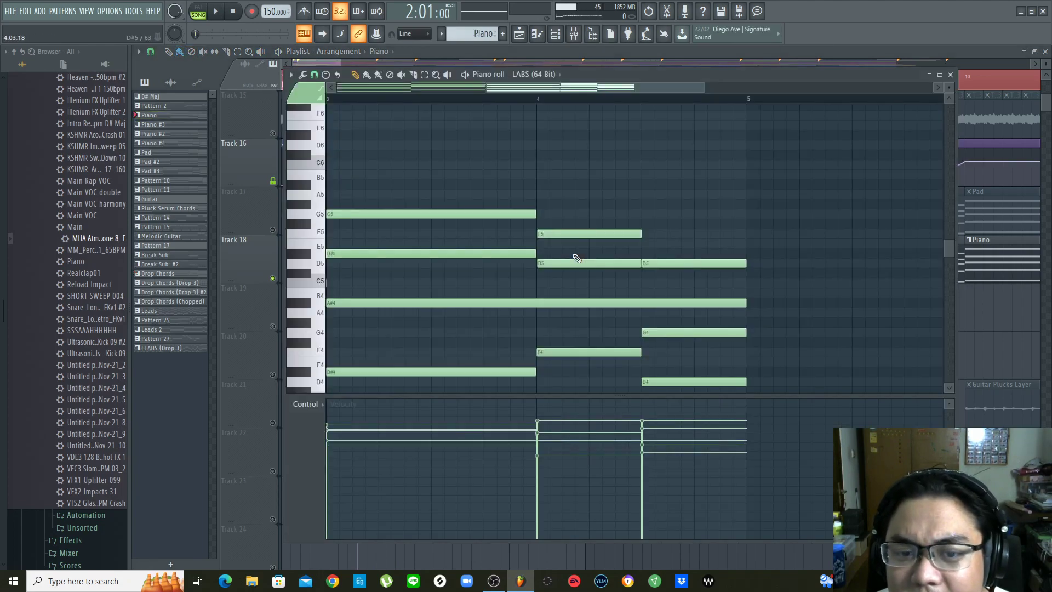
pyautogui.click(555, 33)
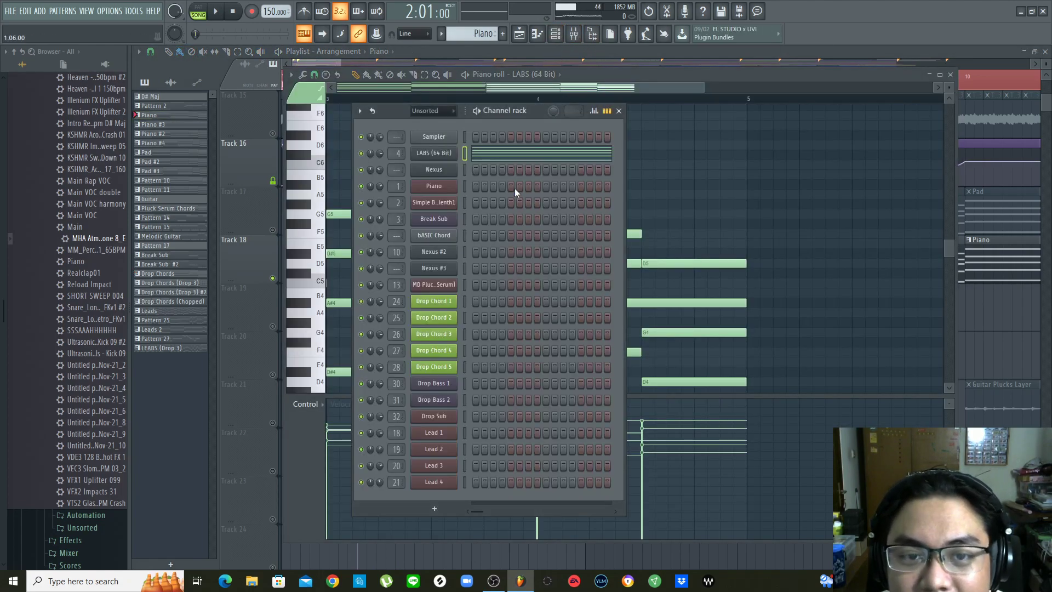
pyautogui.click(448, 152)
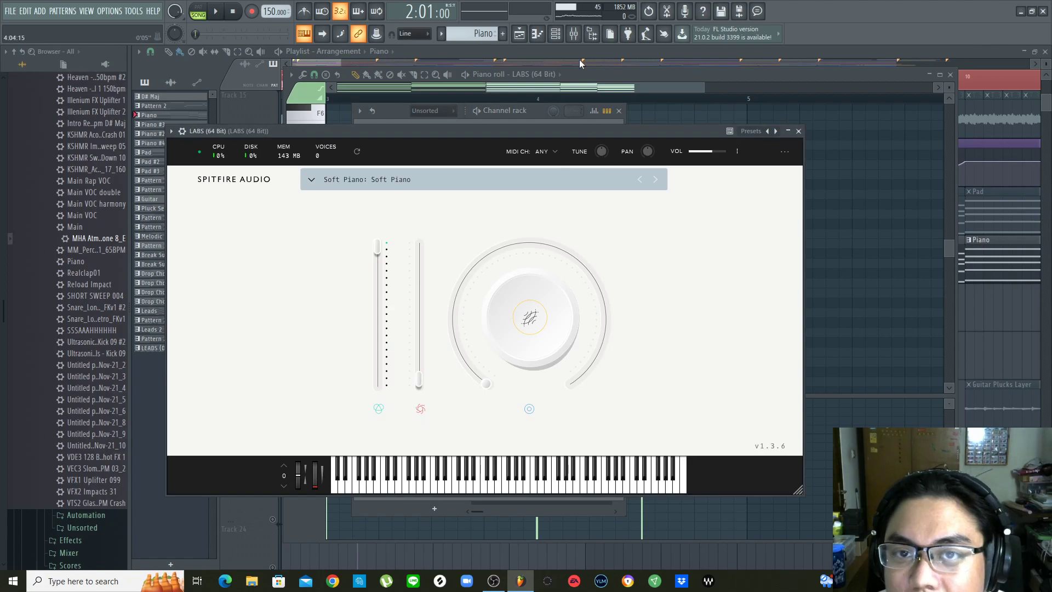
pyautogui.click(583, 34)
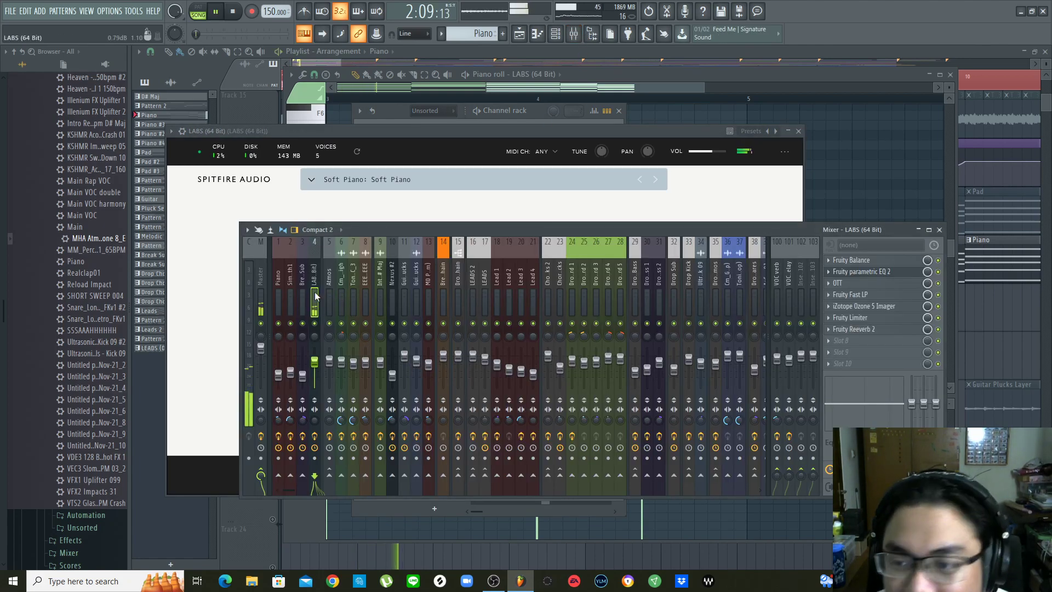
# Inspect the Fruity Balance and Fruity parametric EQ 2 settings on the LABS piano's mixer insert
pyautogui.click(866, 261)
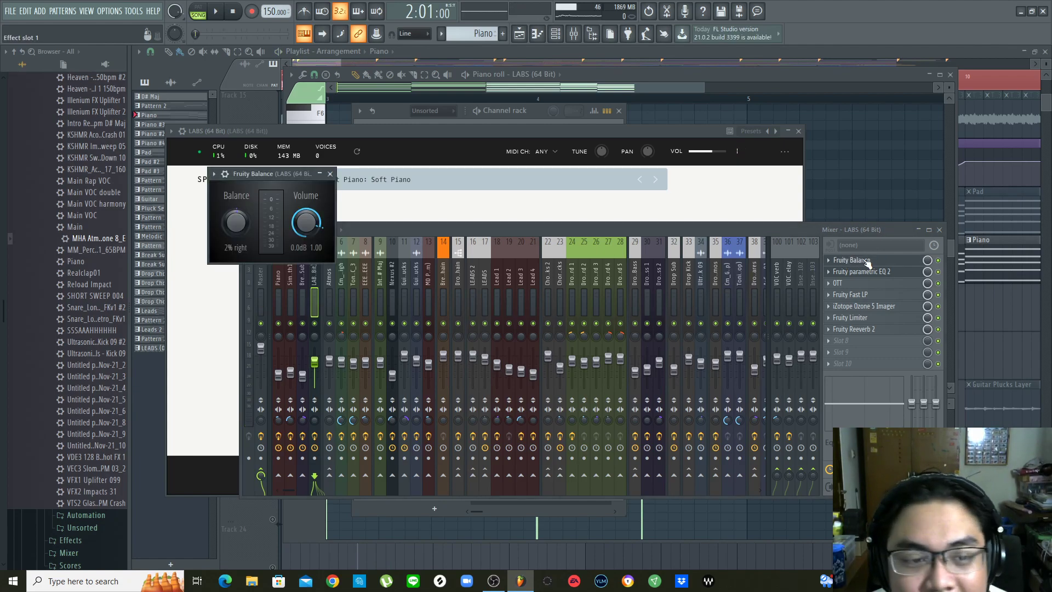
pyautogui.click(866, 260)
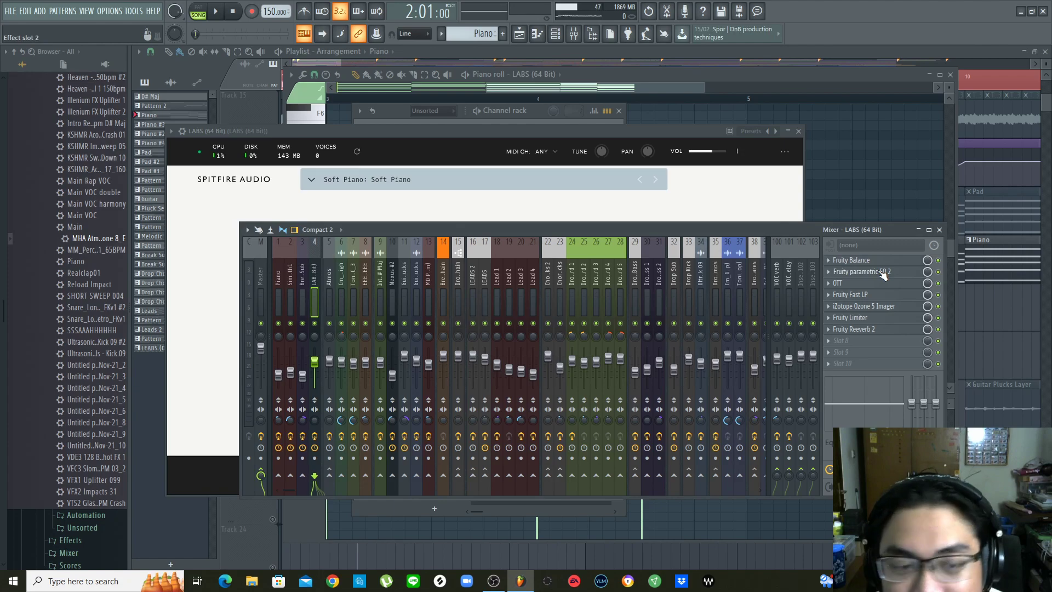
pyautogui.click(883, 272)
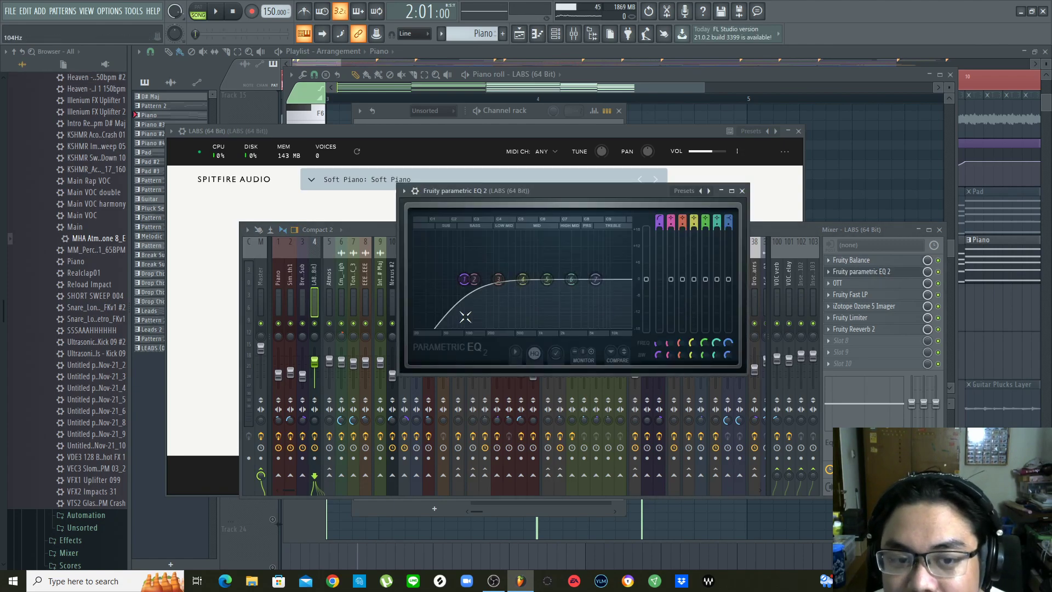
pyautogui.moveTo(595, 188); pyautogui.dragTo(552, 191)
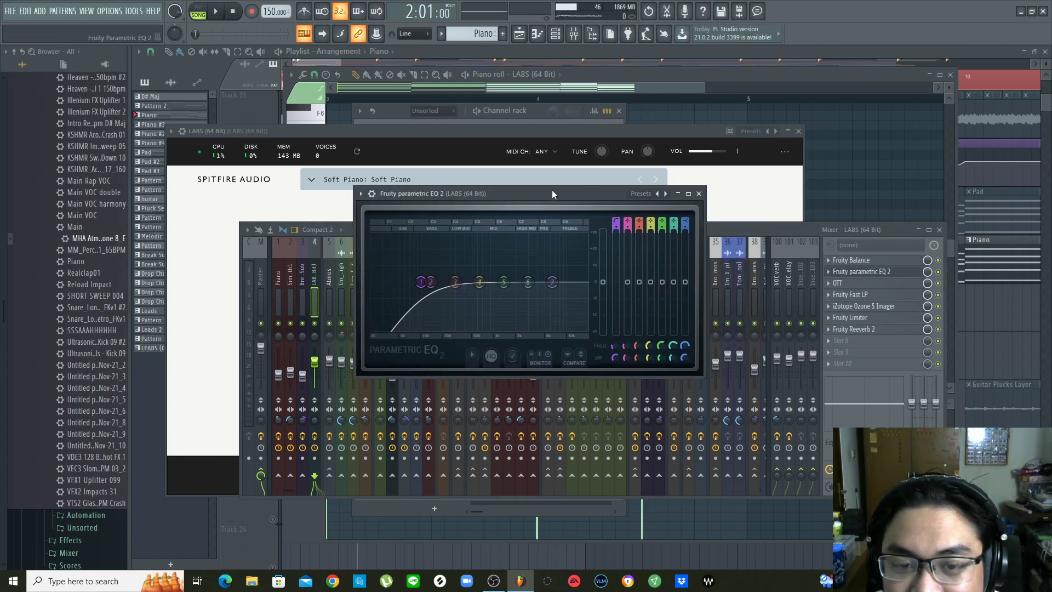
pyautogui.click(700, 194)
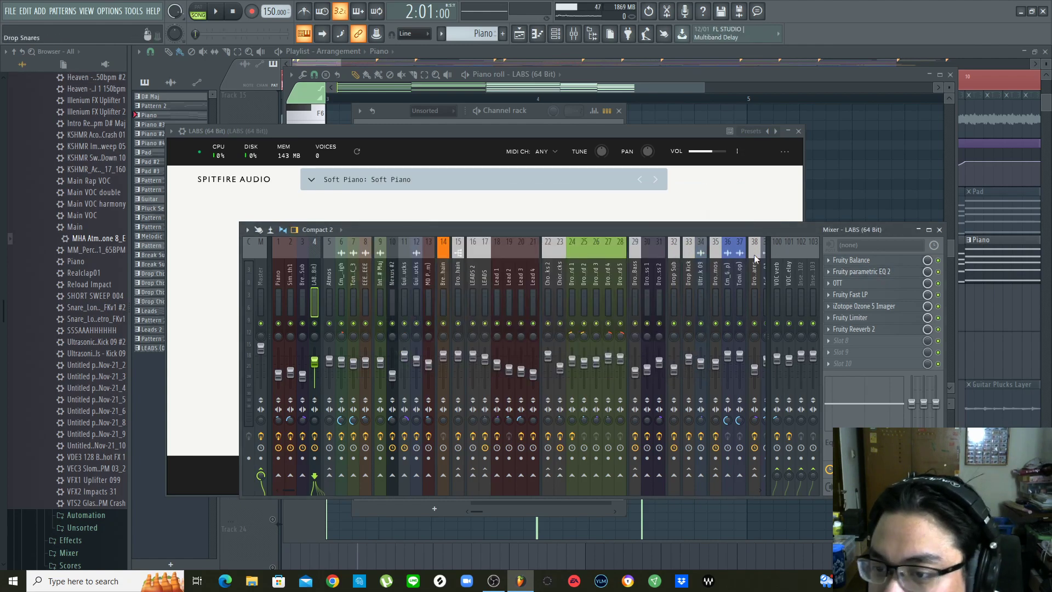
# Inspect the OTT compressor on the LABS piano's insert, close it and play the piano
pyautogui.click(838, 282)
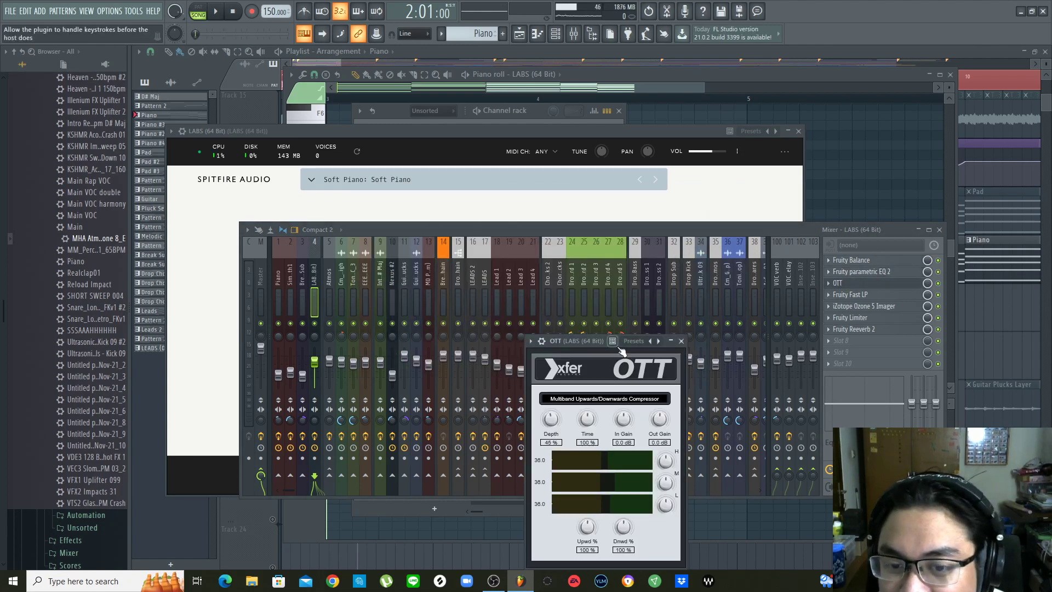
pyautogui.moveTo(596, 343); pyautogui.dragTo(590, 300)
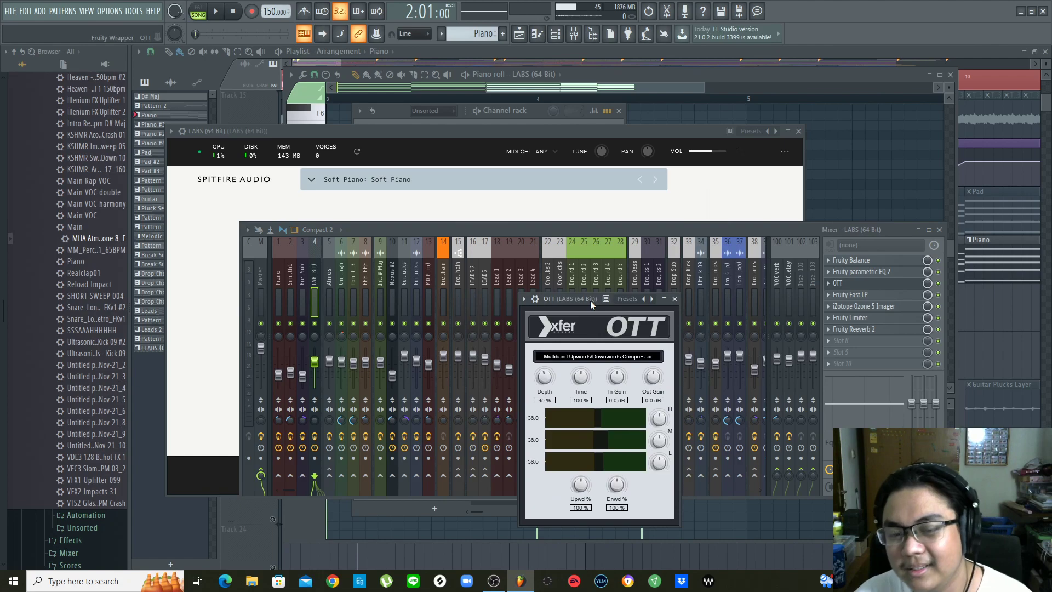
pyautogui.click(675, 299)
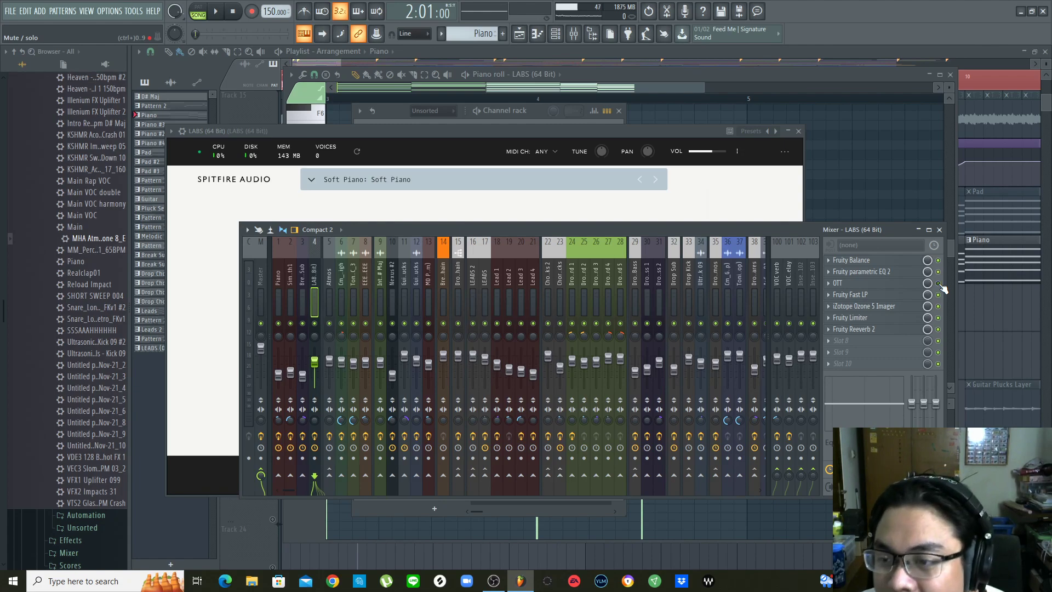
pyautogui.press('space')
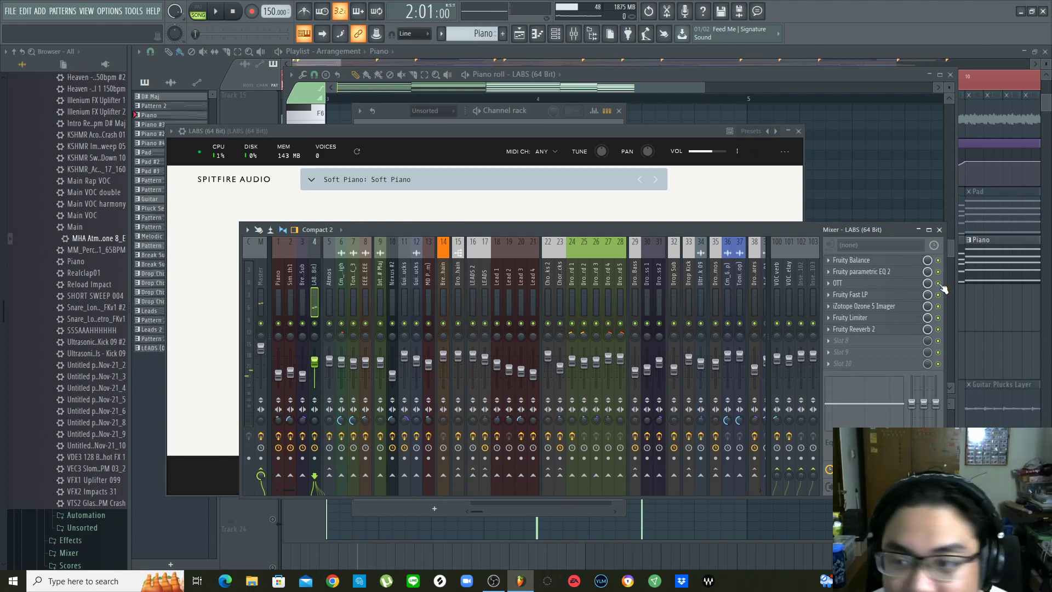
# Check the cutoff and resonance of the Fruity Fast LP filter on the LABS piano's insert
pyautogui.click(867, 296)
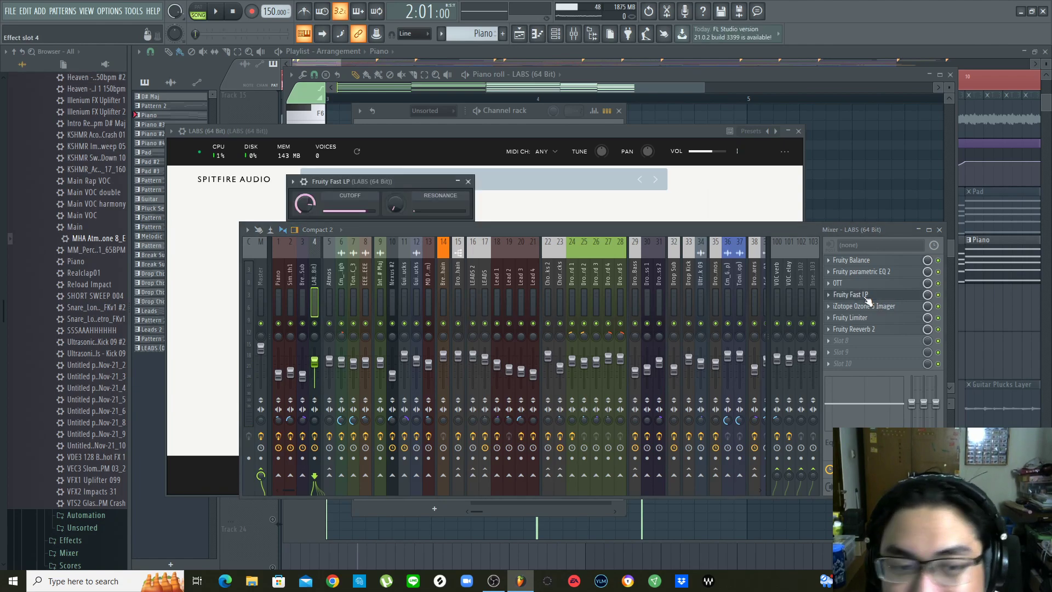
pyautogui.moveTo(418, 182); pyautogui.dragTo(464, 182)
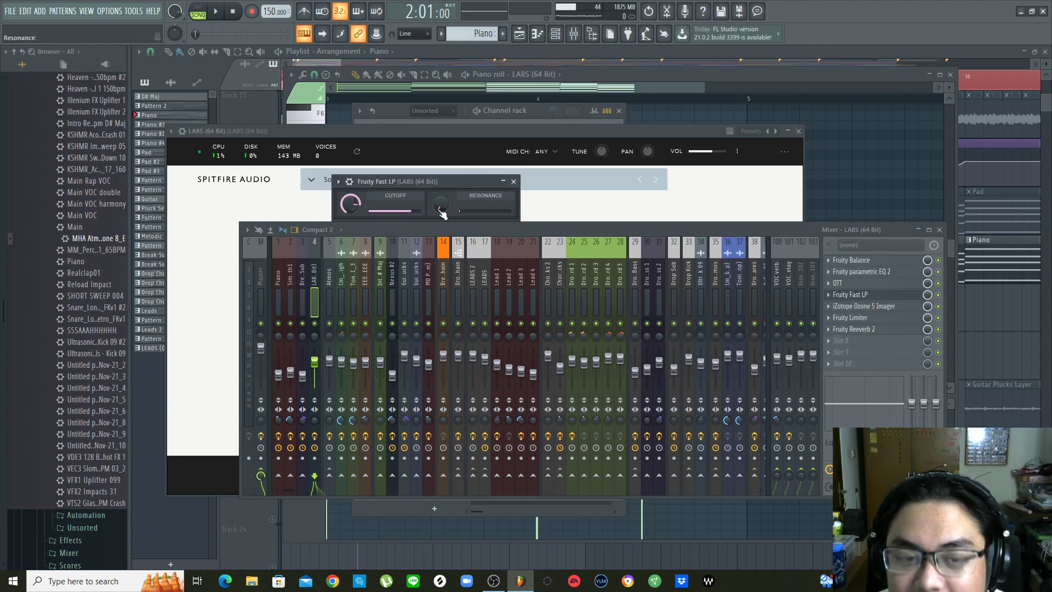
pyautogui.click(513, 182)
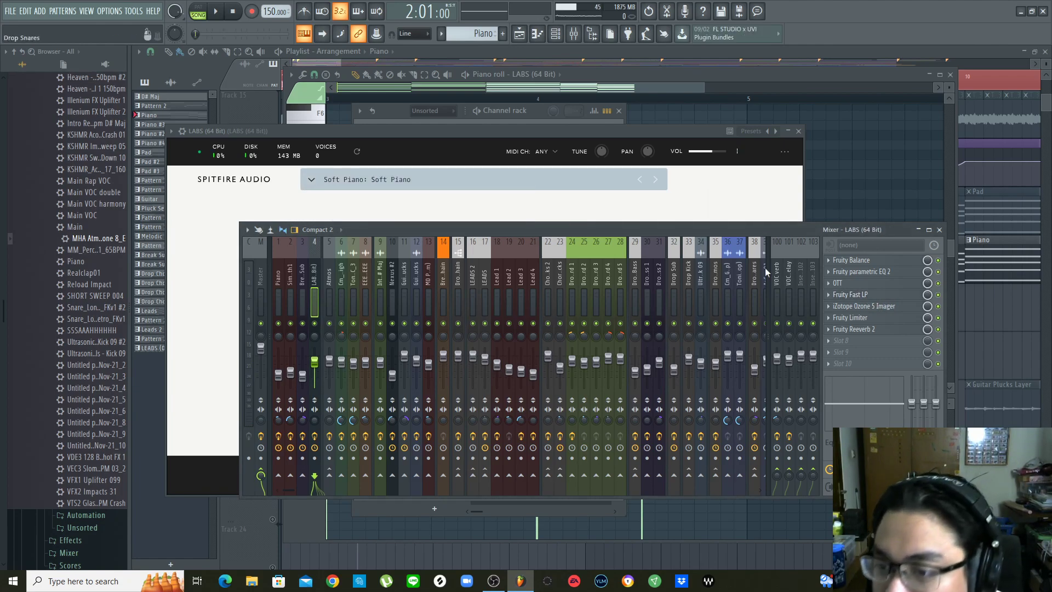
pyautogui.click(880, 296)
pyautogui.click(881, 296)
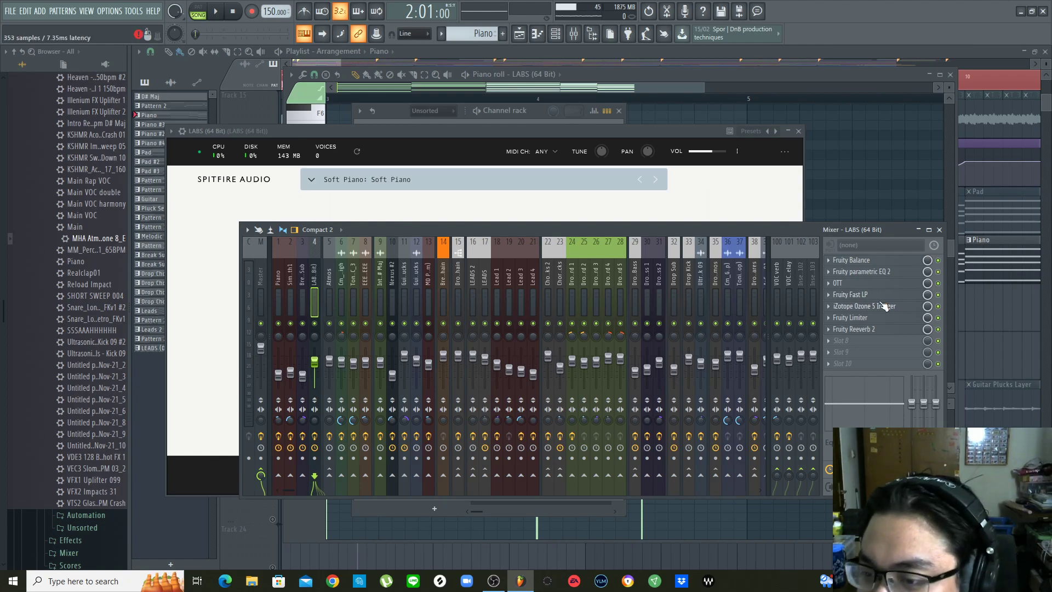
# Examine the iZotope Ozone 5 Imager's stereo width on the LABS piano during a short playback
pyautogui.click(884, 305)
pyautogui.moveTo(517, 156)
pyautogui.moveTo(518, 157); pyautogui.dragTo(571, 155)
pyautogui.press('space')
pyautogui.press('space')
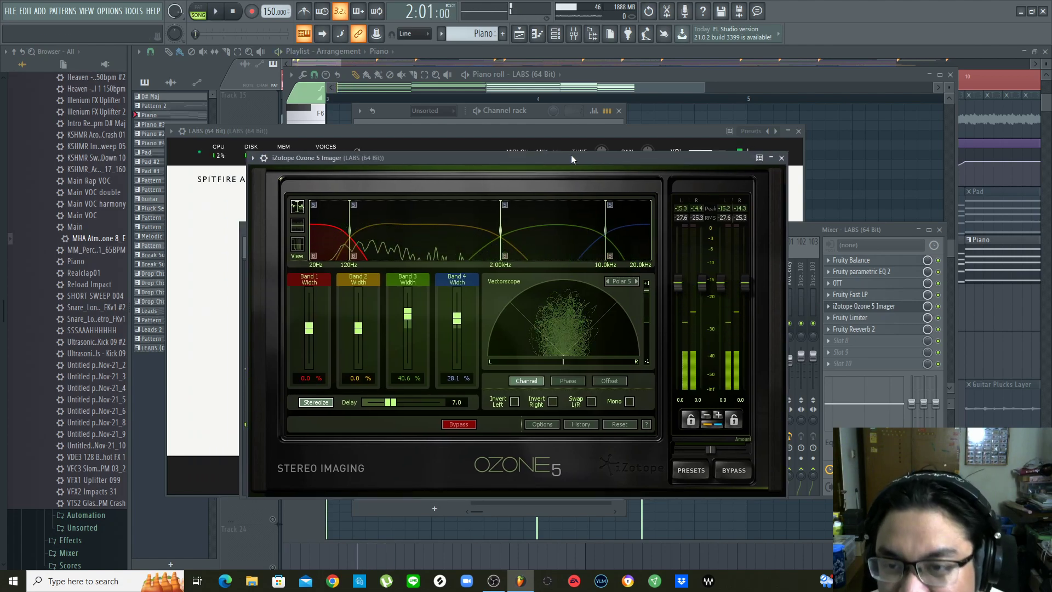
pyautogui.click(782, 159)
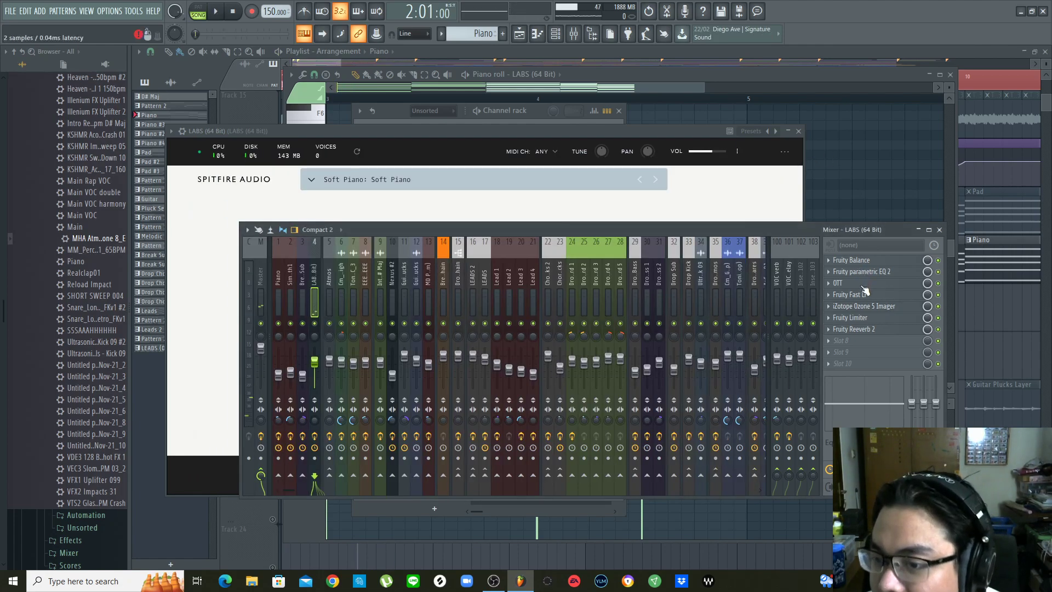
# Examine the Fruity Limiter's compression on the LABS piano while playing the part
pyautogui.click(866, 318)
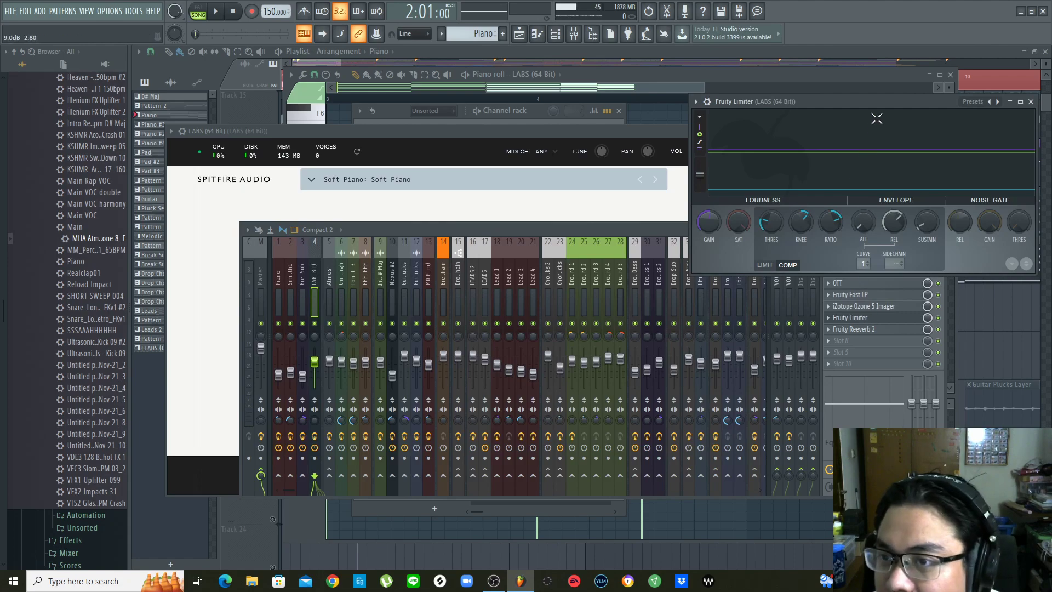
pyautogui.moveTo(883, 102); pyautogui.dragTo(736, 121)
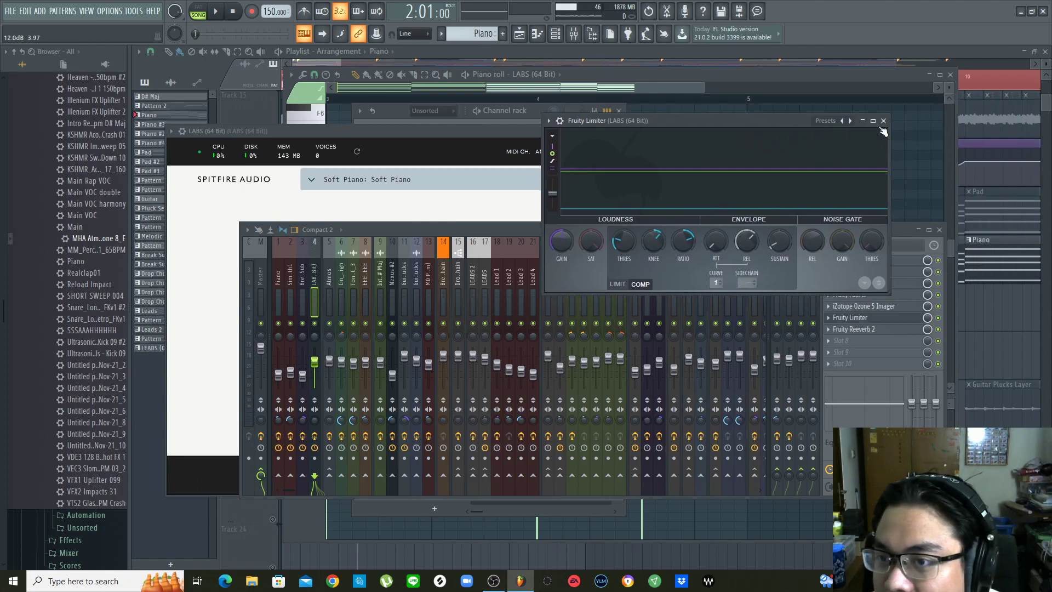
pyautogui.press('space')
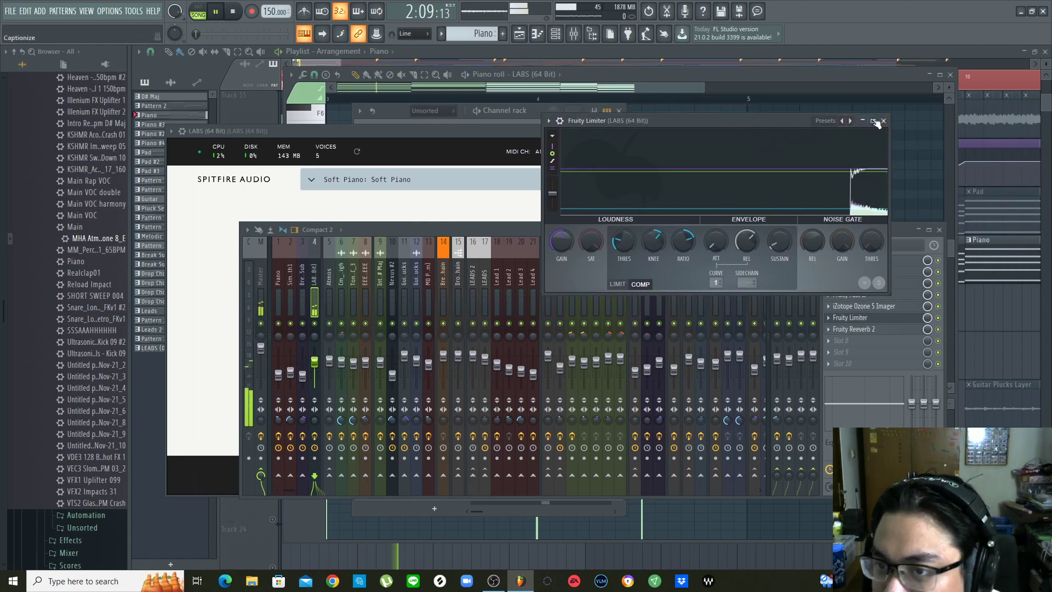
pyautogui.click(883, 121)
pyautogui.press('space')
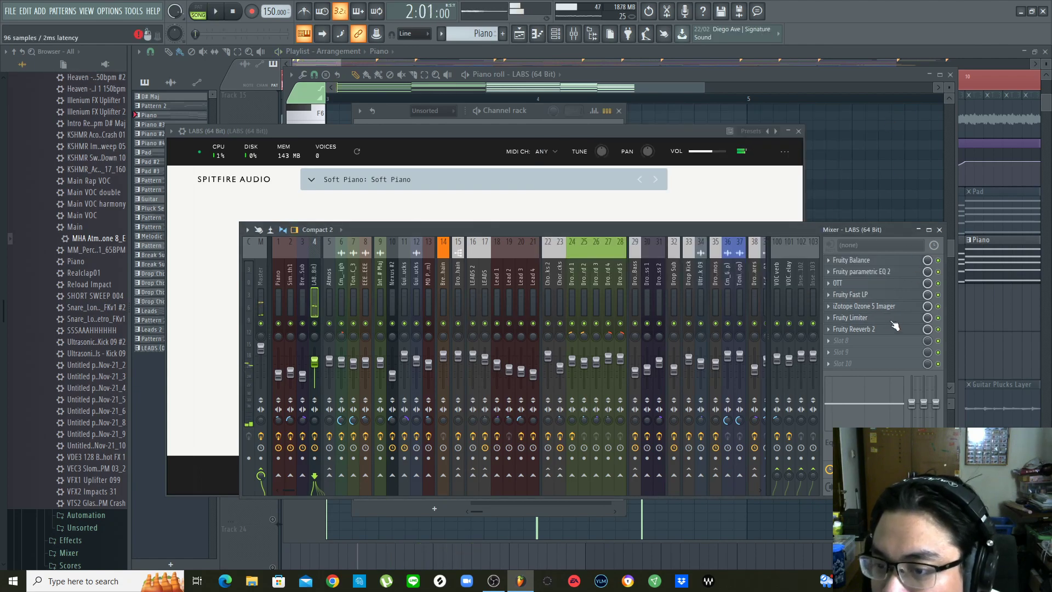
# Inspect the Fruity Reeverb 2 settings on the LABS piano, then return to the playlist
pyautogui.click(873, 329)
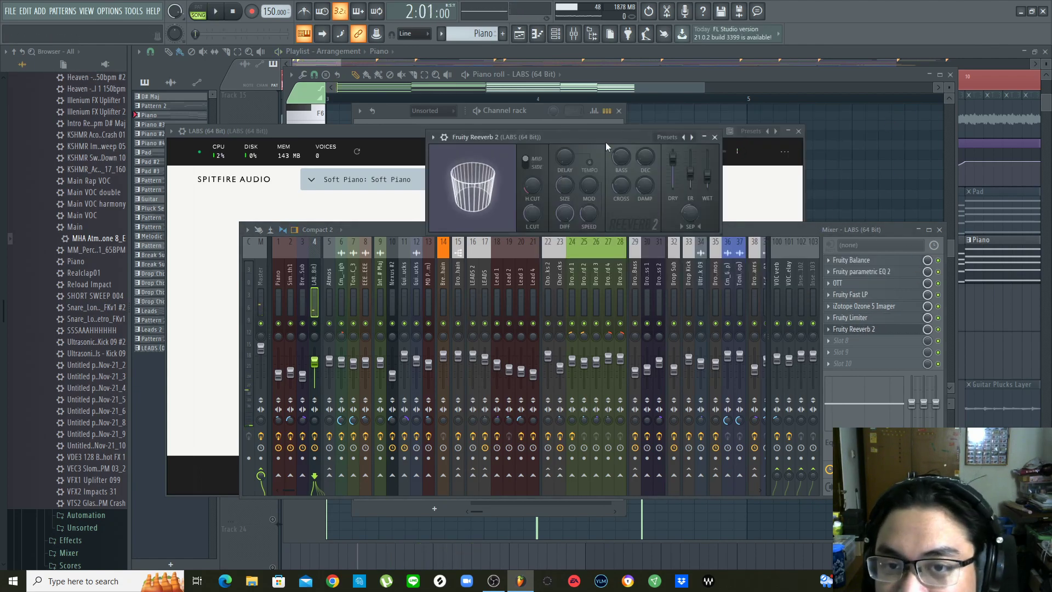
pyautogui.moveTo(608, 136); pyautogui.dragTo(570, 150)
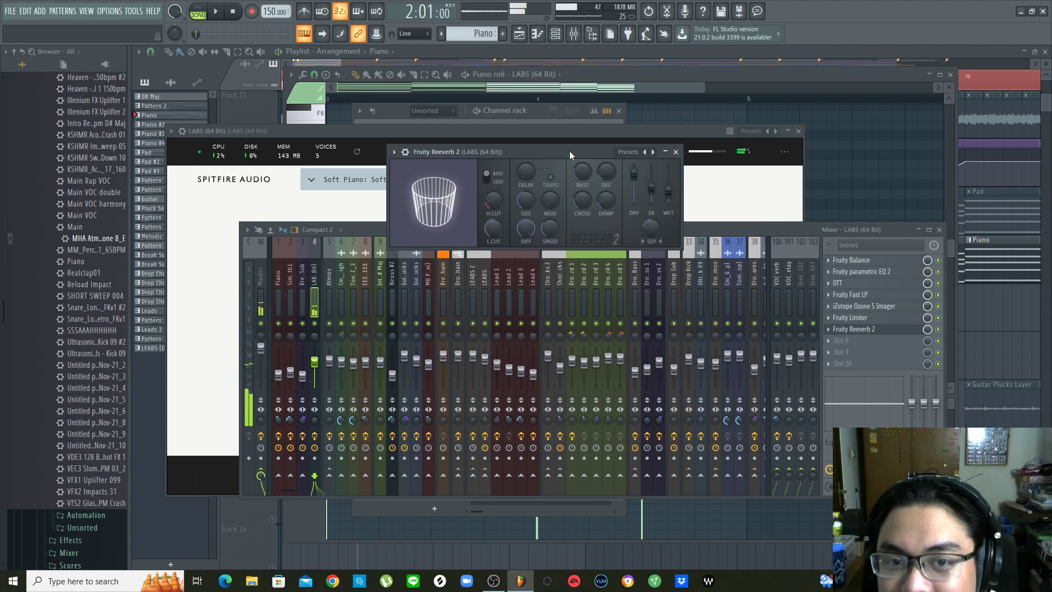
pyautogui.click(720, 50)
# Solo the Pad patterns on Track 17 and listen to them from the Verse marker
pyautogui.scroll(2, 467, 269)
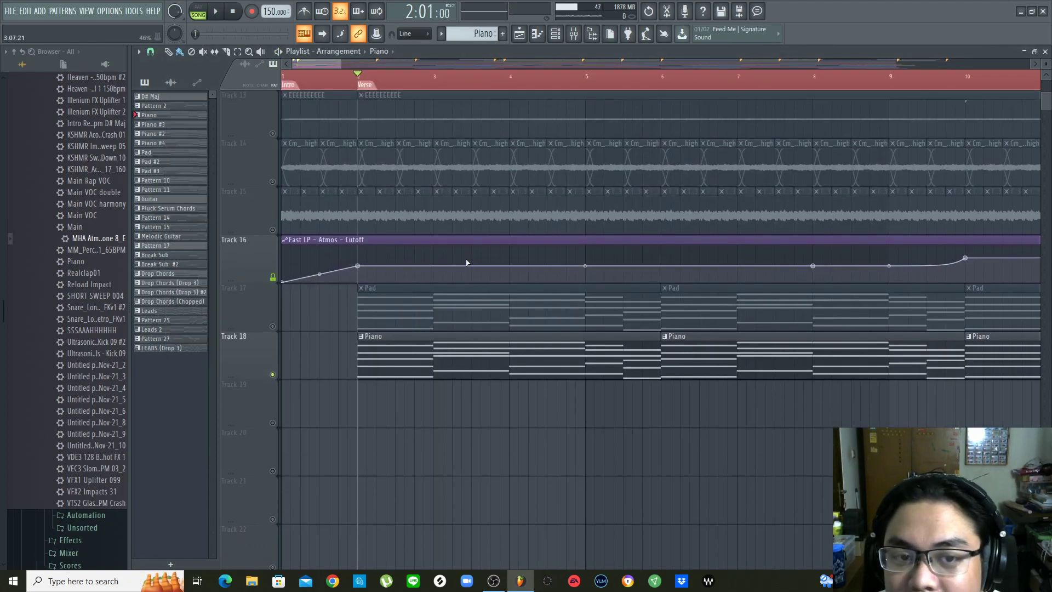
pyautogui.scroll(-3, 491, 87)
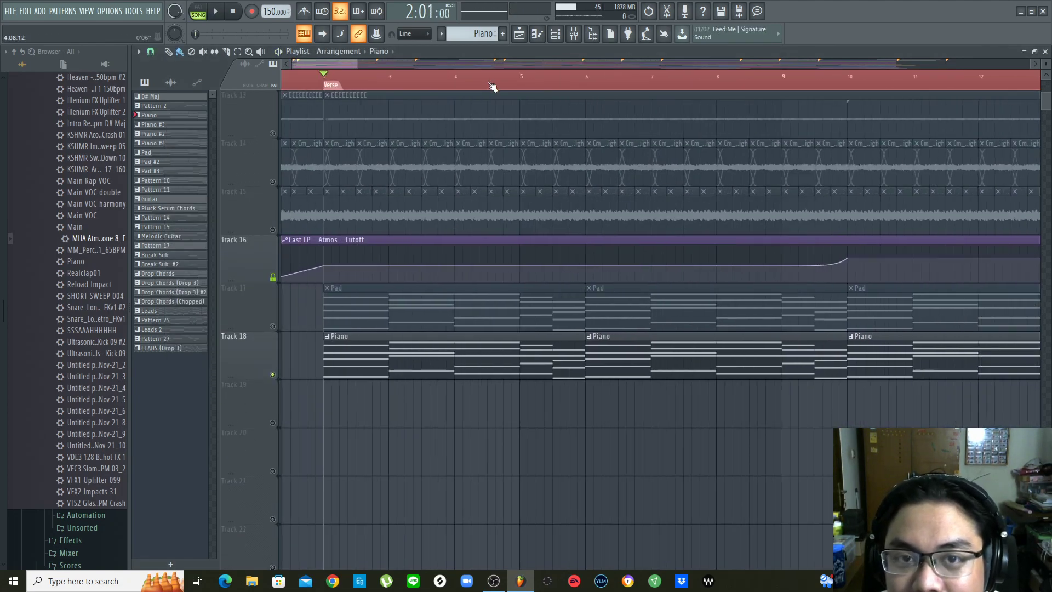
pyautogui.rightClick(273, 327)
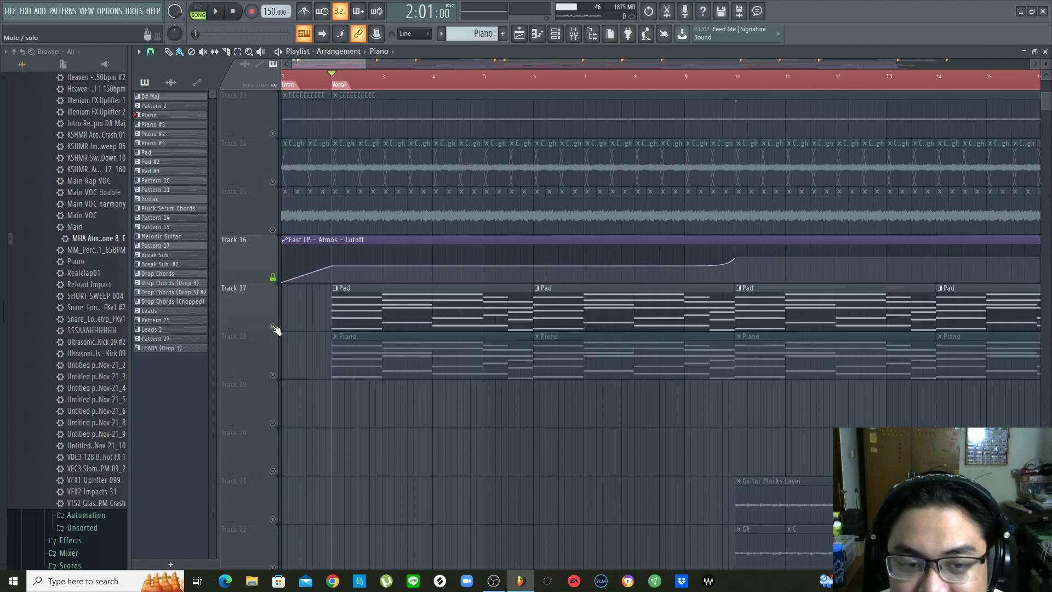
pyautogui.scroll(2, 505, 387)
pyautogui.press('space')
pyautogui.scroll(-2, 502, 384)
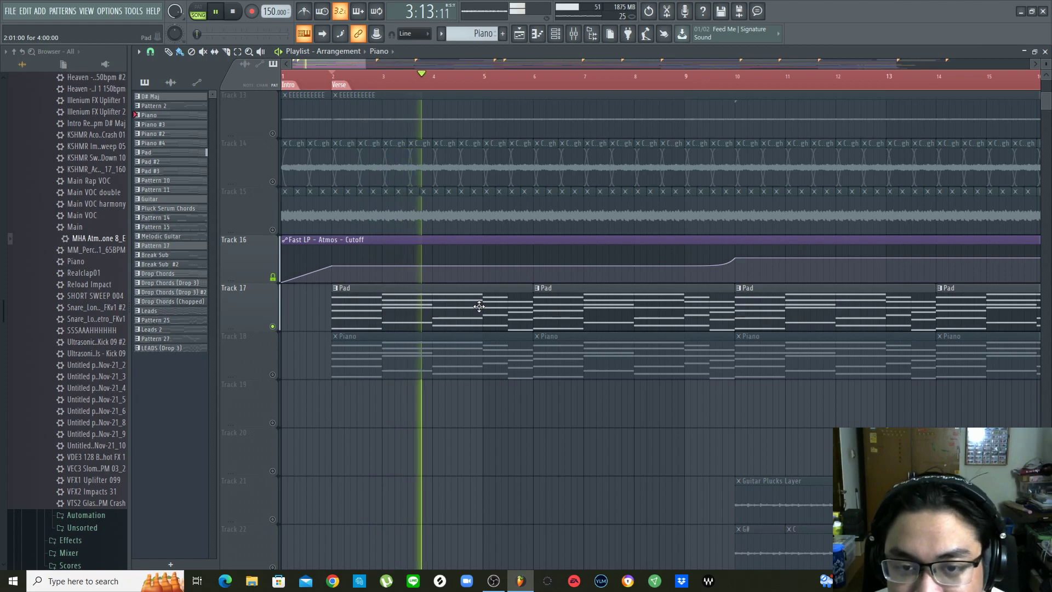
pyautogui.scroll(-1, 479, 307)
pyautogui.press('space')
# Open the Pad pattern's notes in the piano roll, along with its Simple Break Pad 1 Sylenth1 instrument
pyautogui.doubleClick(516, 265)
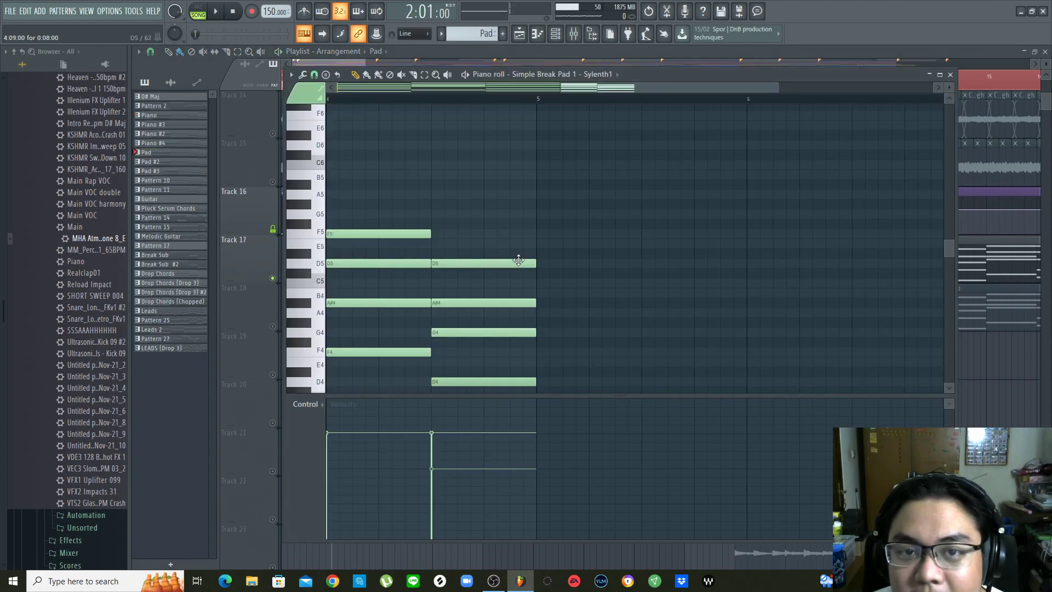
pyautogui.click(564, 36)
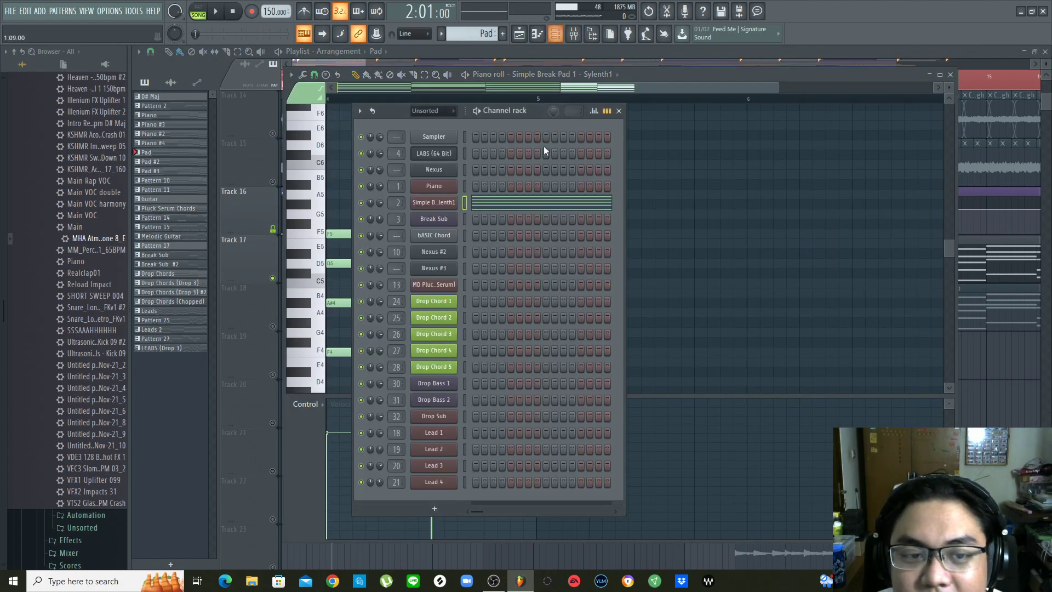
pyautogui.click(446, 203)
pyautogui.moveTo(468, 140); pyautogui.dragTo(562, 149)
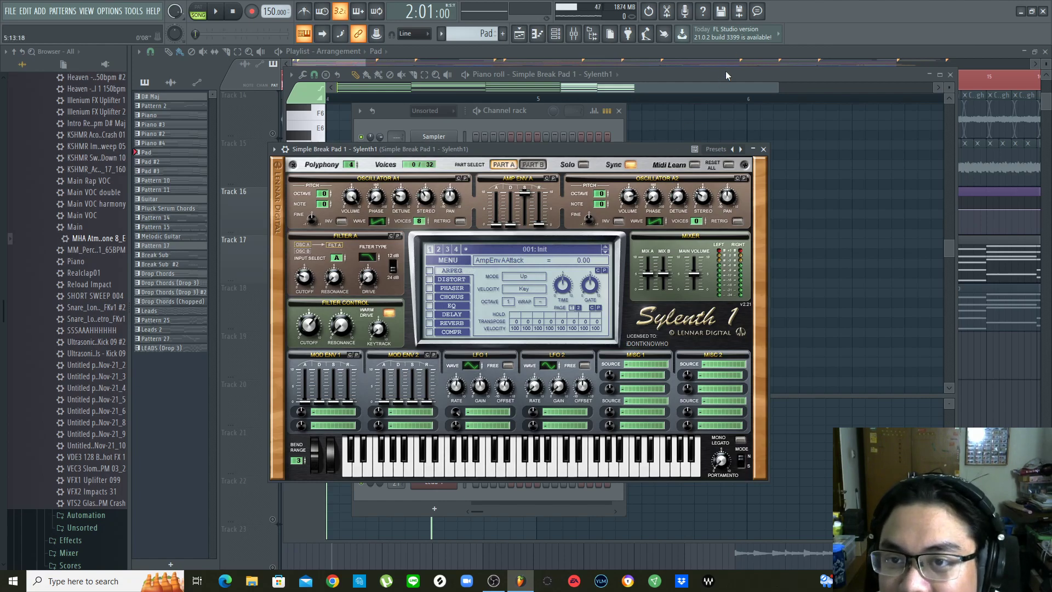
# Return to the Pad's piano roll, view its full four-bar chord progression and play it briefly
pyautogui.click(745, 75)
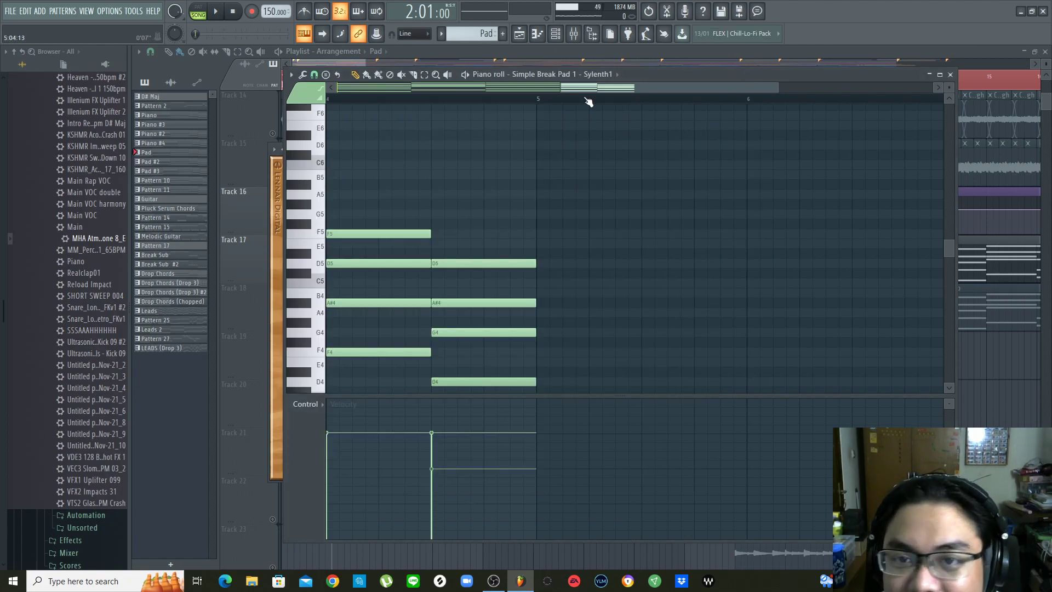
pyautogui.scroll(-5, 589, 100)
pyautogui.press('space')
pyautogui.press('space')
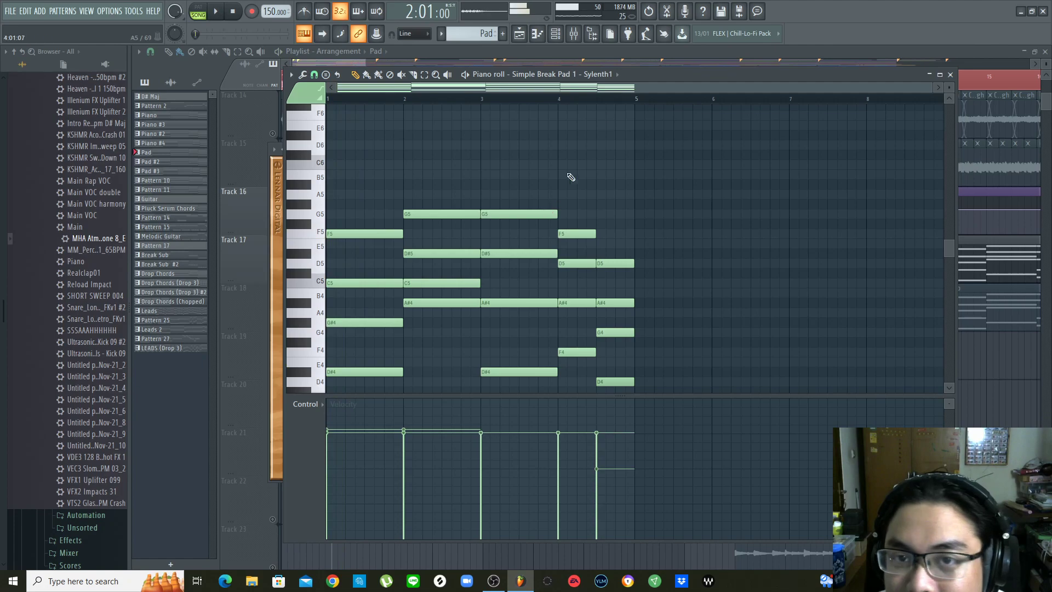
pyautogui.click(574, 33)
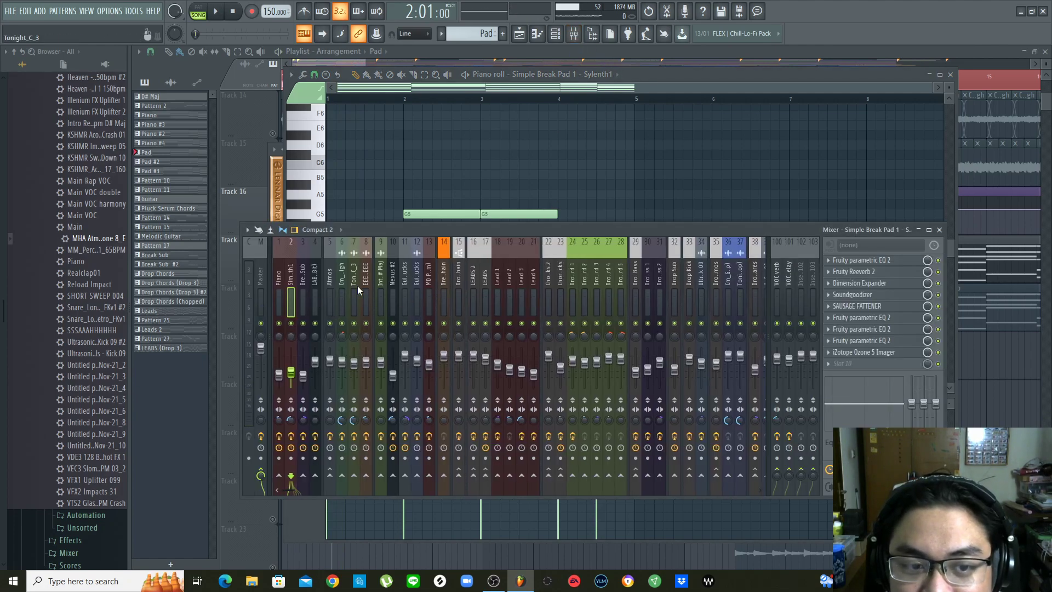
pyautogui.press('space')
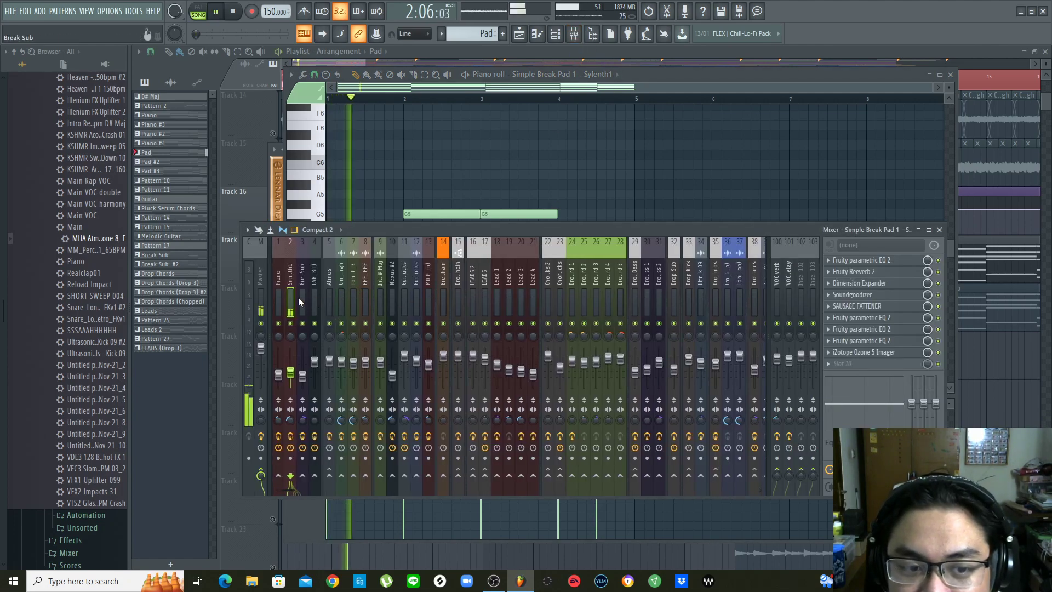
pyautogui.press('space')
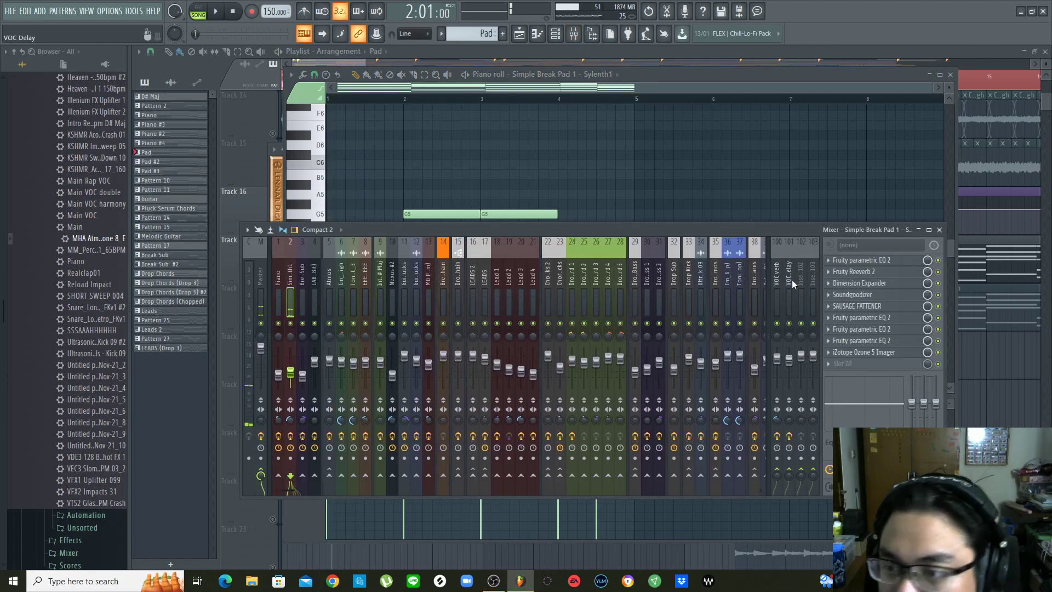
pyautogui.click(881, 261)
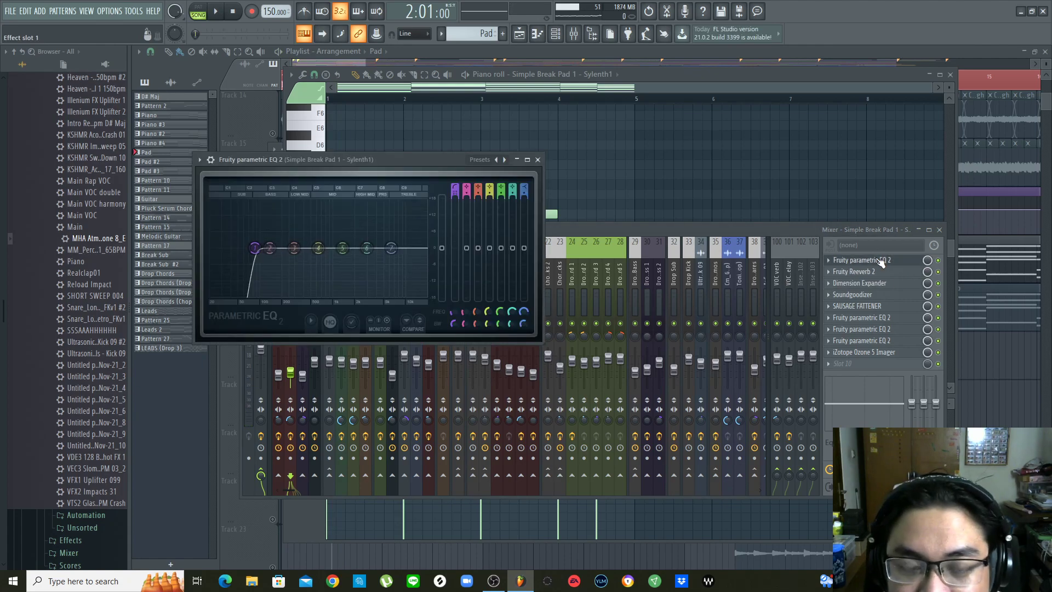
pyautogui.press('space')
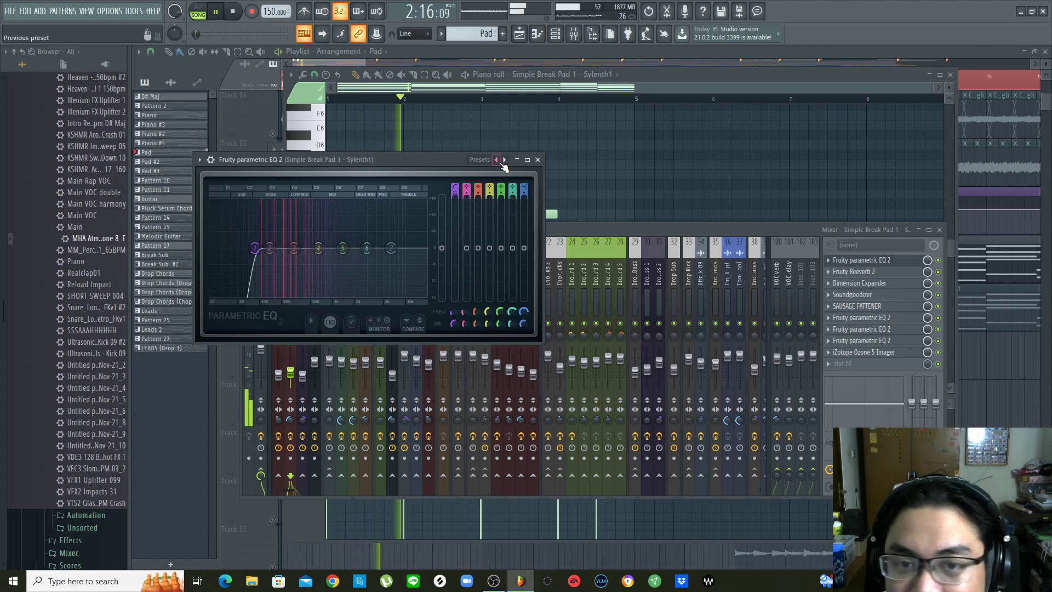
pyautogui.click(538, 160)
pyautogui.press('space')
# Inspect the Fruity Reeverb 2 settings on the Pad while briefly playing it
pyautogui.click(875, 272)
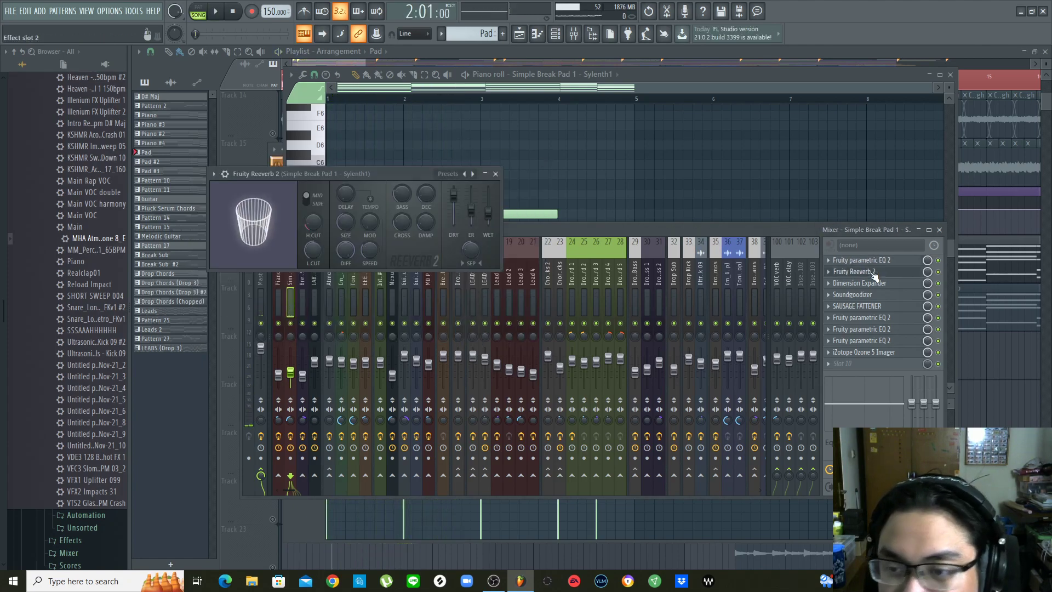
pyautogui.press('space')
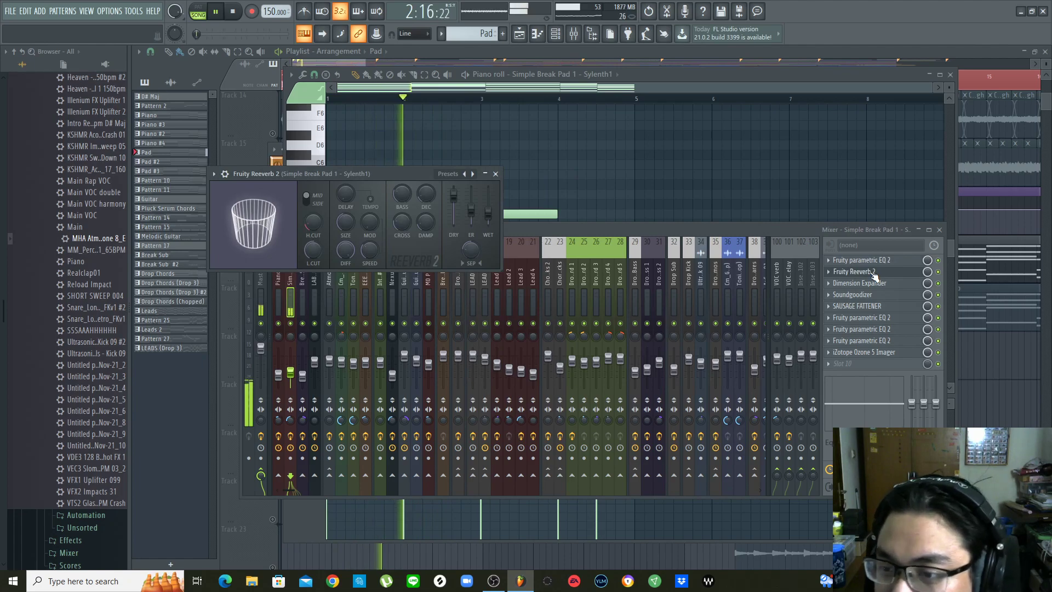
pyautogui.click(875, 272)
pyautogui.press('space')
# Open the Pad's Dimension Expander and Soundgoodizer side by side and listen to the sound briefly
pyautogui.click(877, 283)
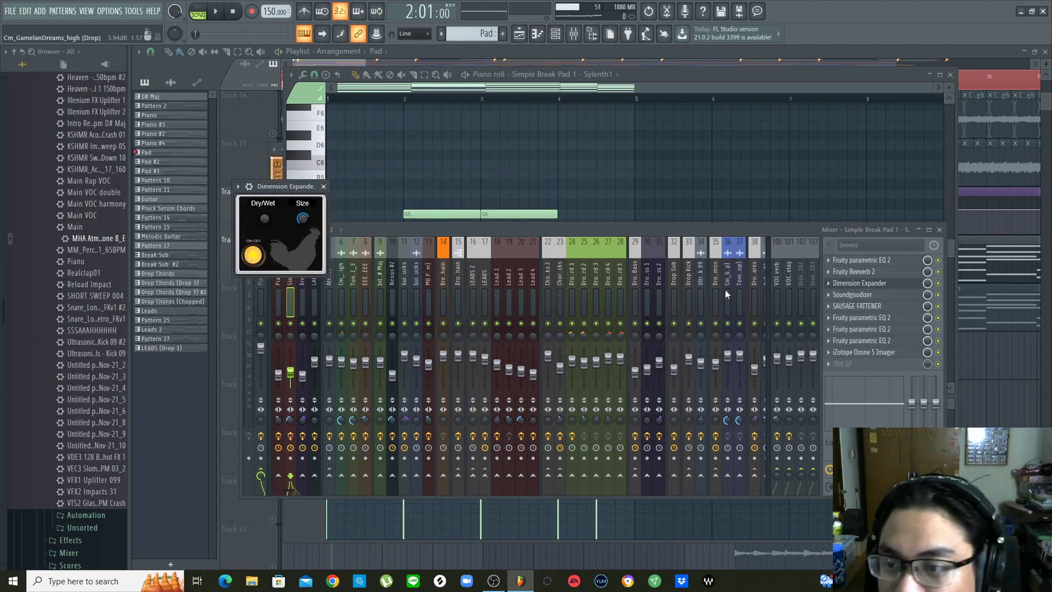
pyautogui.click(867, 296)
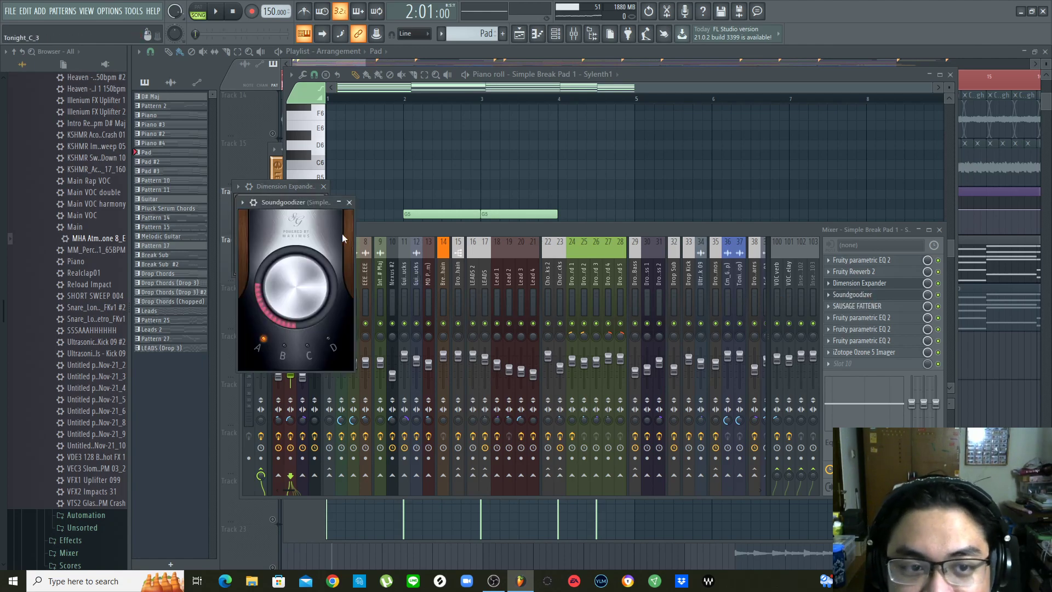
pyautogui.moveTo(302, 201); pyautogui.dragTo(423, 202)
pyautogui.press('space')
pyautogui.press('space')
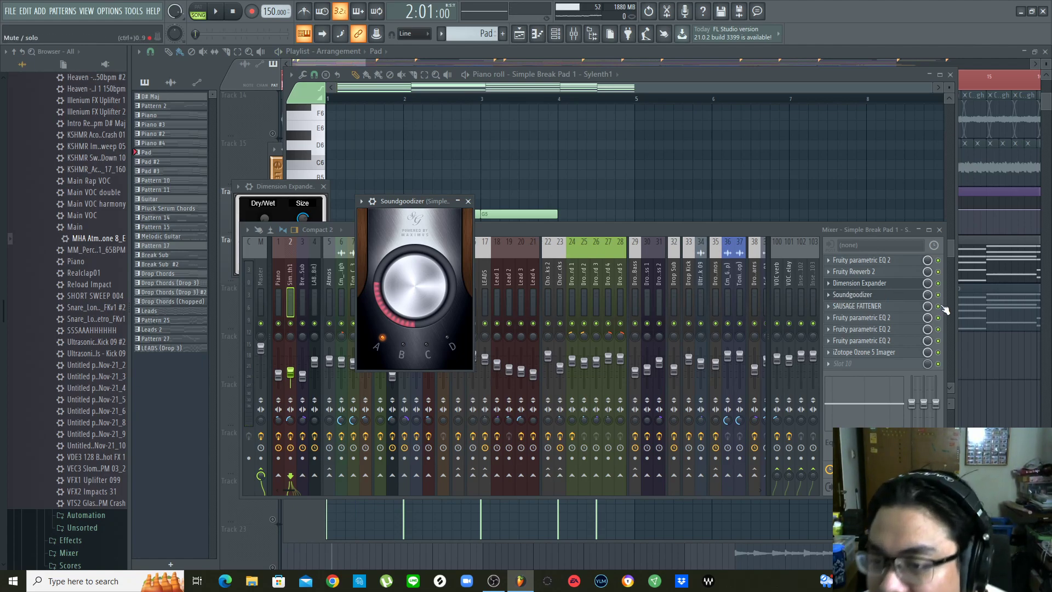
# View the Pad's Sausage Fattener and the three Fruity Parametric EQ 2 effects after it, one at a time
pyautogui.click(859, 307)
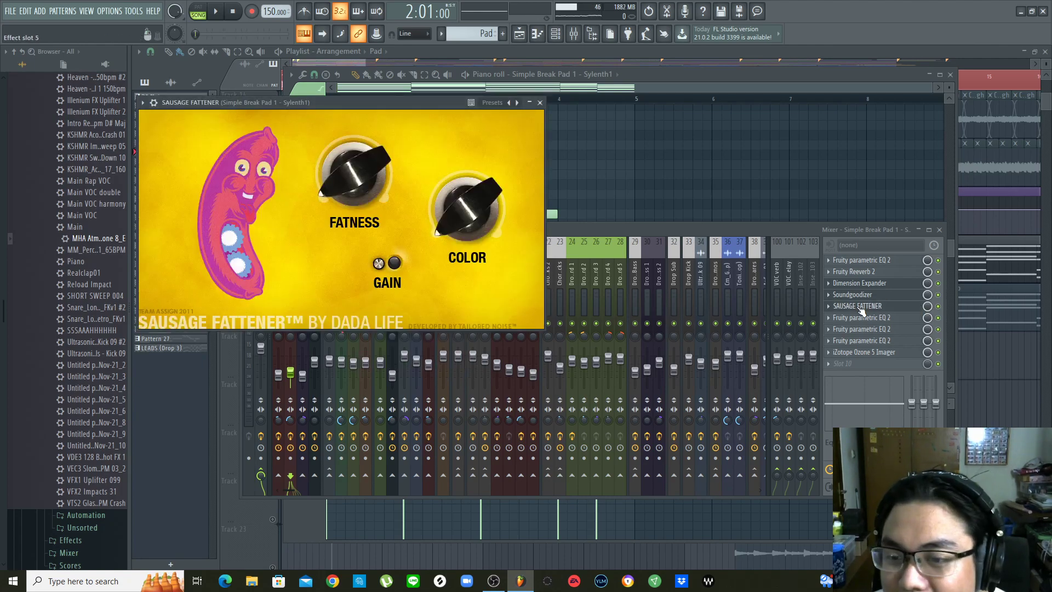
pyautogui.click(859, 307)
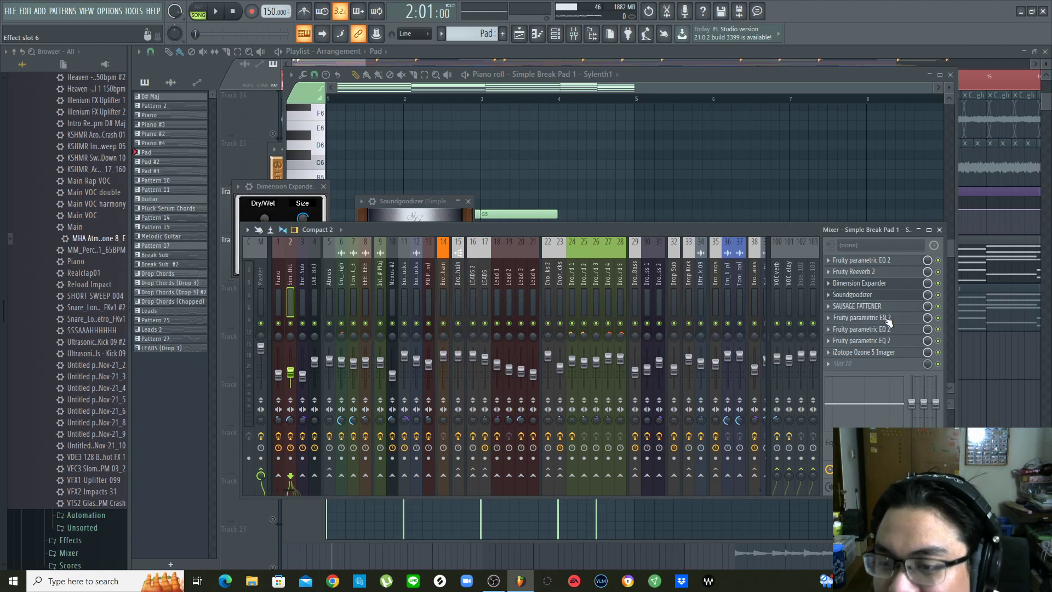
pyautogui.click(861, 318)
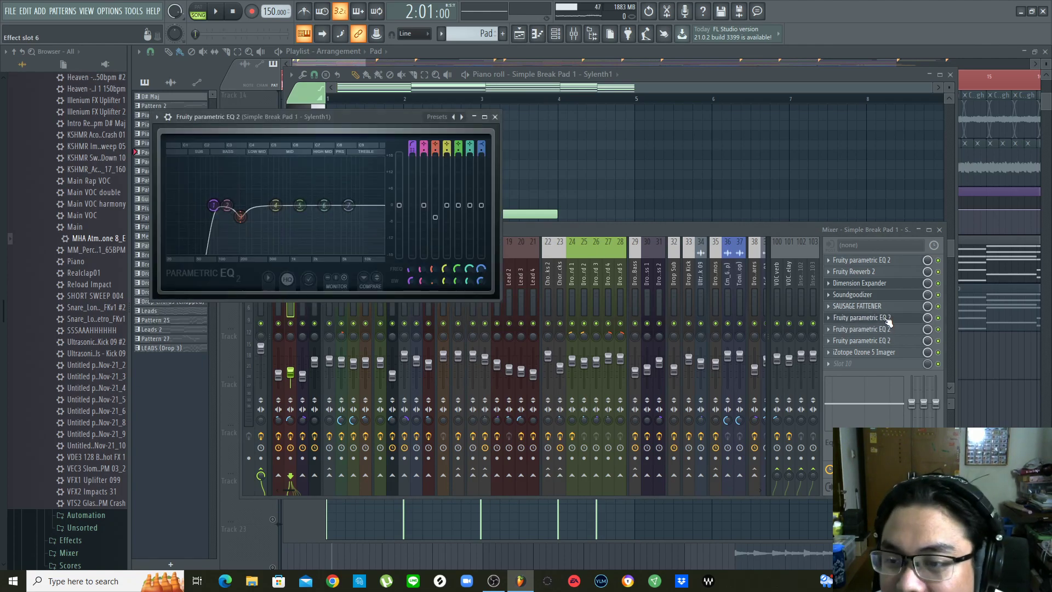
pyautogui.click(888, 319)
pyautogui.click(888, 329)
pyautogui.click(888, 329)
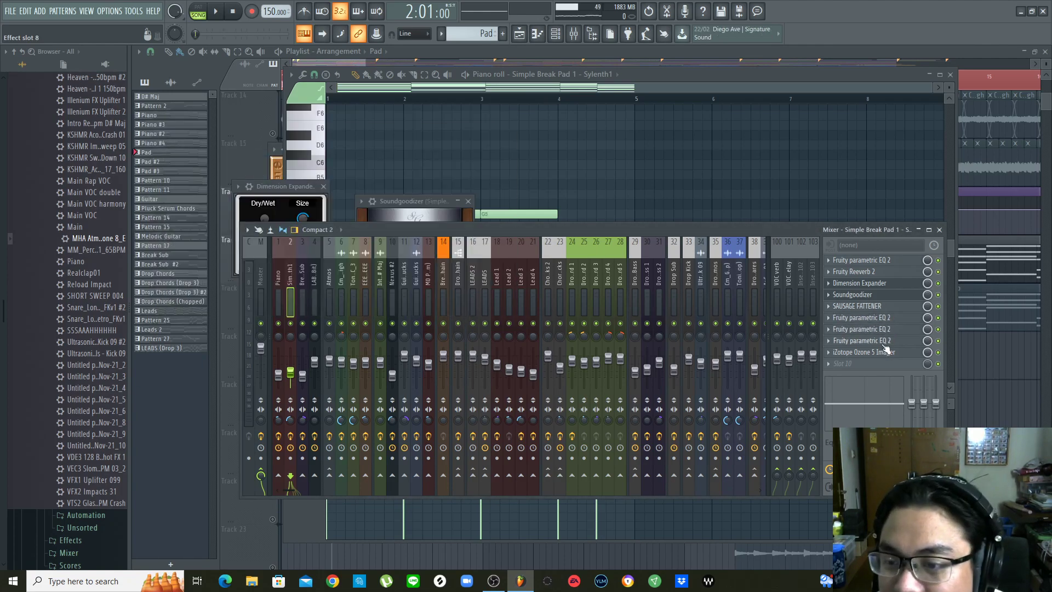
pyautogui.click(885, 343)
pyautogui.click(885, 344)
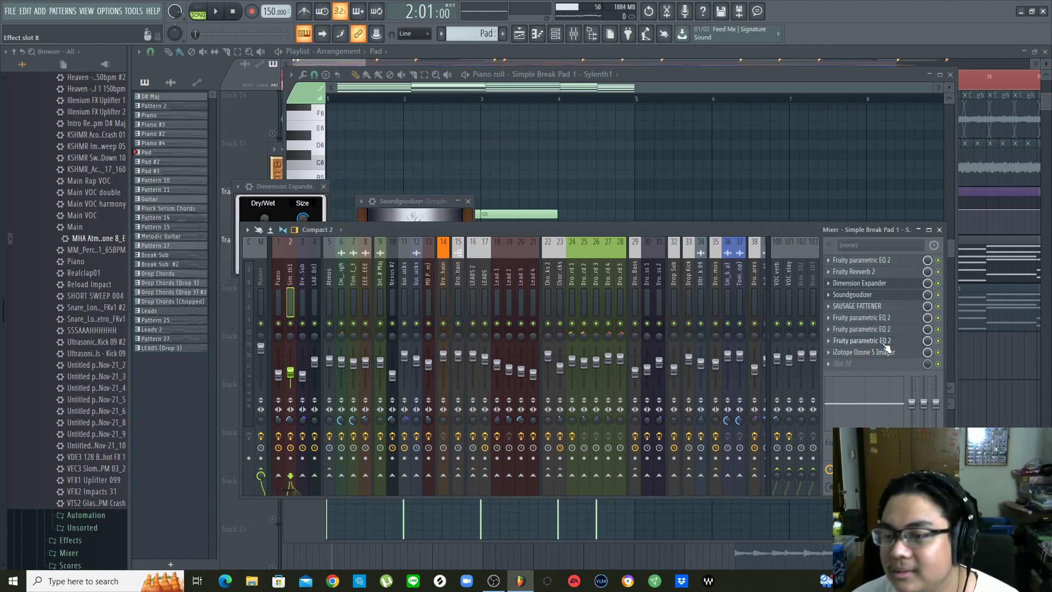
# Inspect the Pad's iZotope Ozone 5 Imager band widths and vectorscope during playback, then close it
pyautogui.click(888, 353)
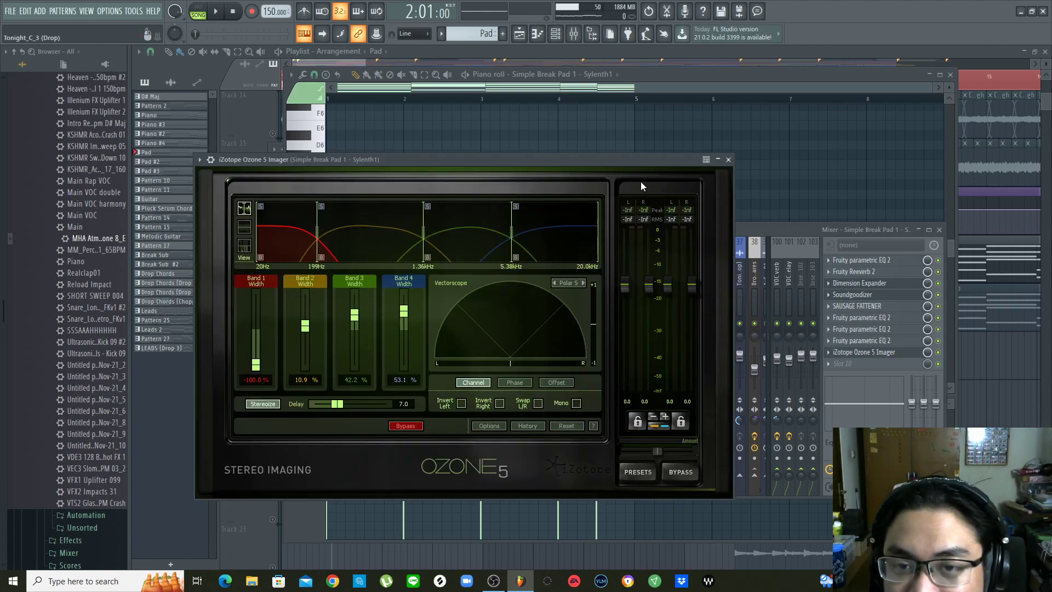
pyautogui.moveTo(615, 156); pyautogui.dragTo(653, 148)
pyautogui.press('space')
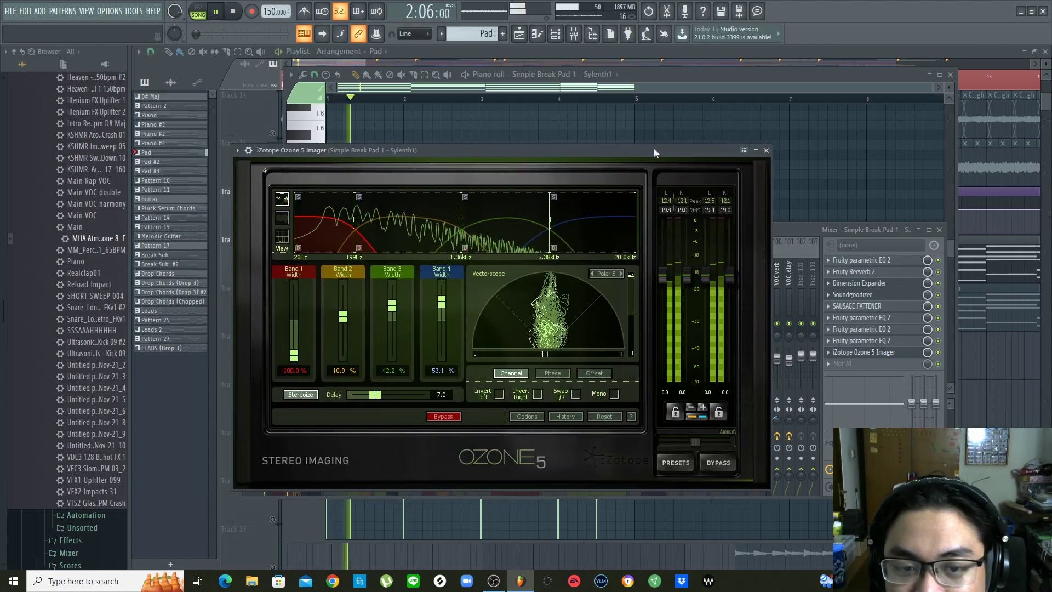
pyautogui.press('space')
pyautogui.click(767, 150)
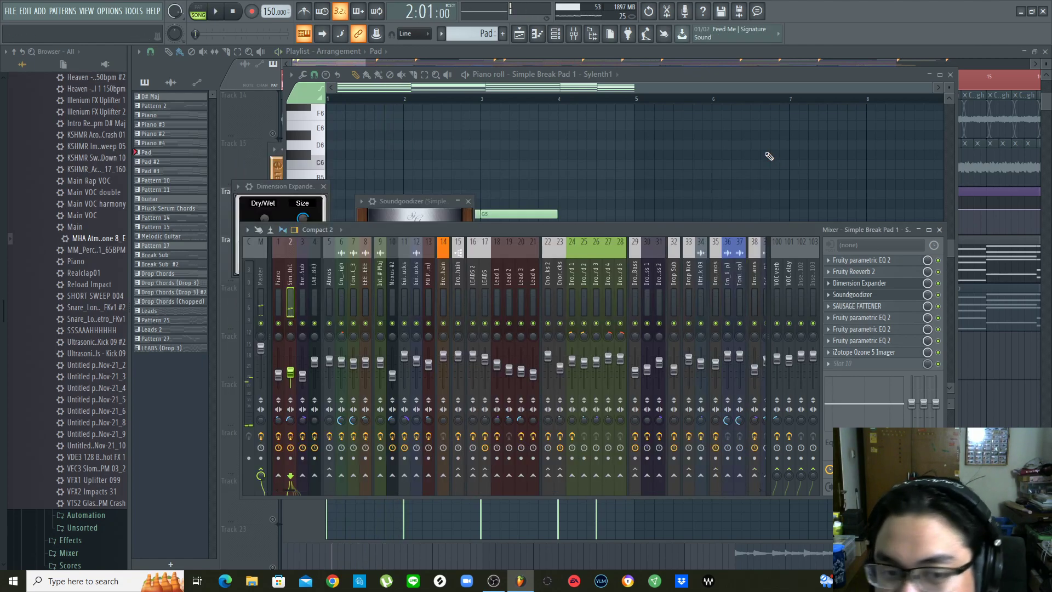
# Return to the playlist, unmute the Piano patterns on Track 18 and play them together with the Pad
pyautogui.click(731, 50)
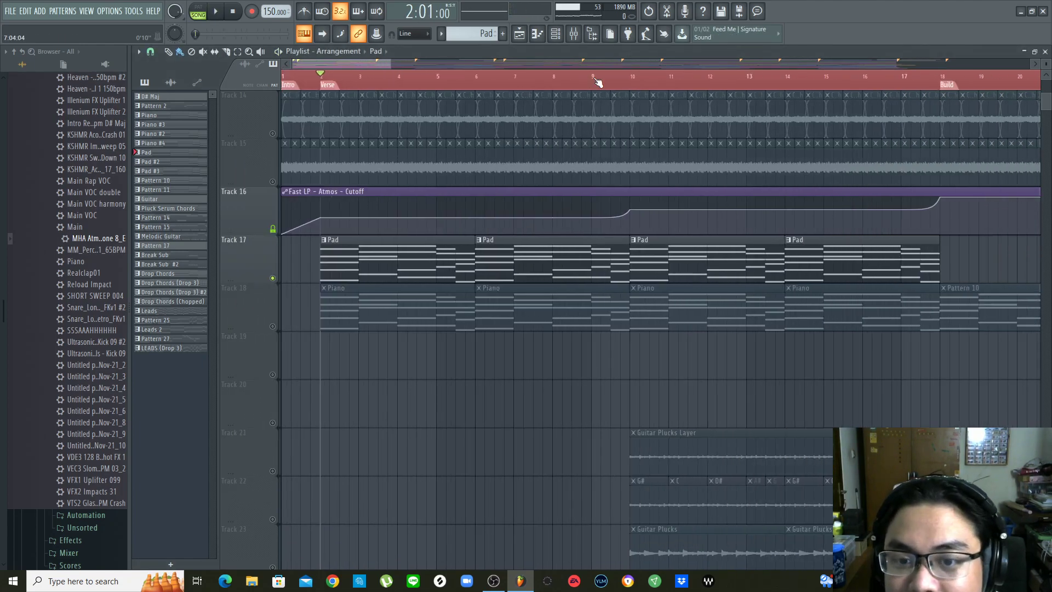
pyautogui.scroll(-1, 597, 81)
pyautogui.click(273, 326)
pyautogui.press('space')
pyautogui.press('space')
# Look over the verse arrangement in the playlist, from the background layers above down to the Pad and Piano patterns
pyautogui.scroll(2, 392, 364)
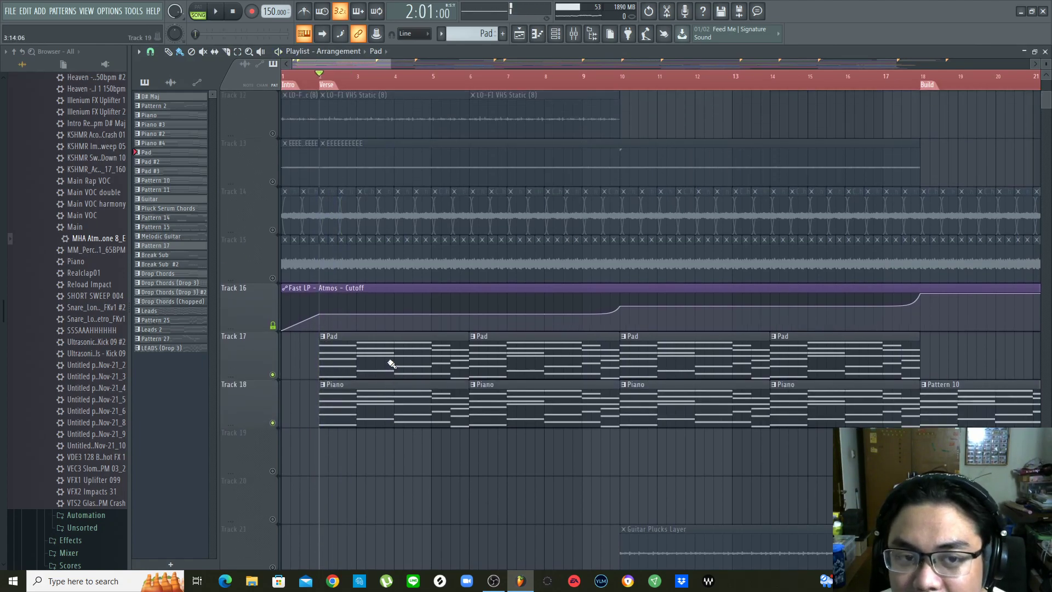
pyautogui.scroll(-1, 392, 364)
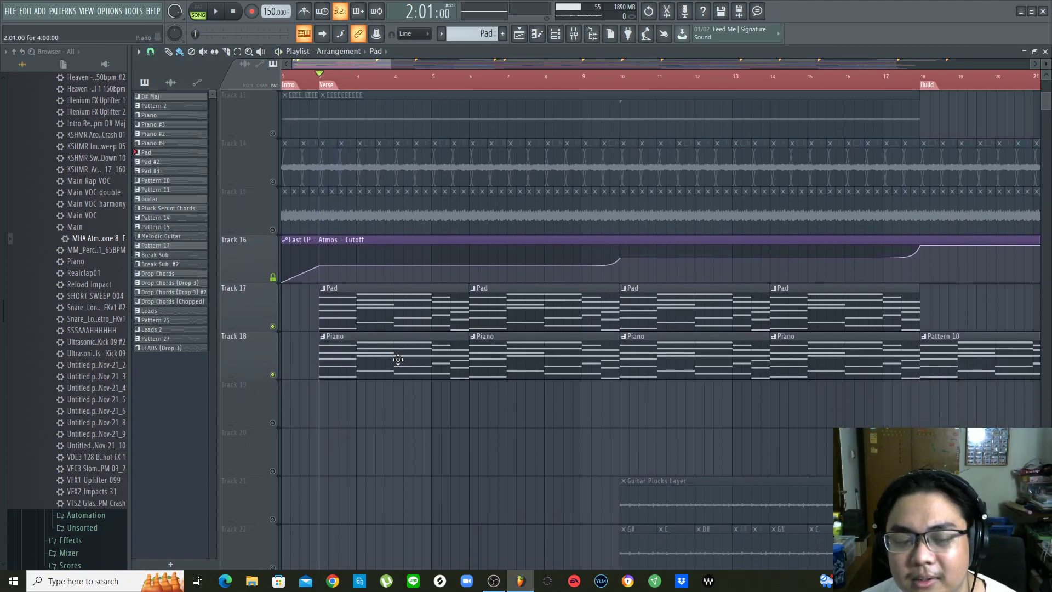
pyautogui.scroll(-1, 477, 343)
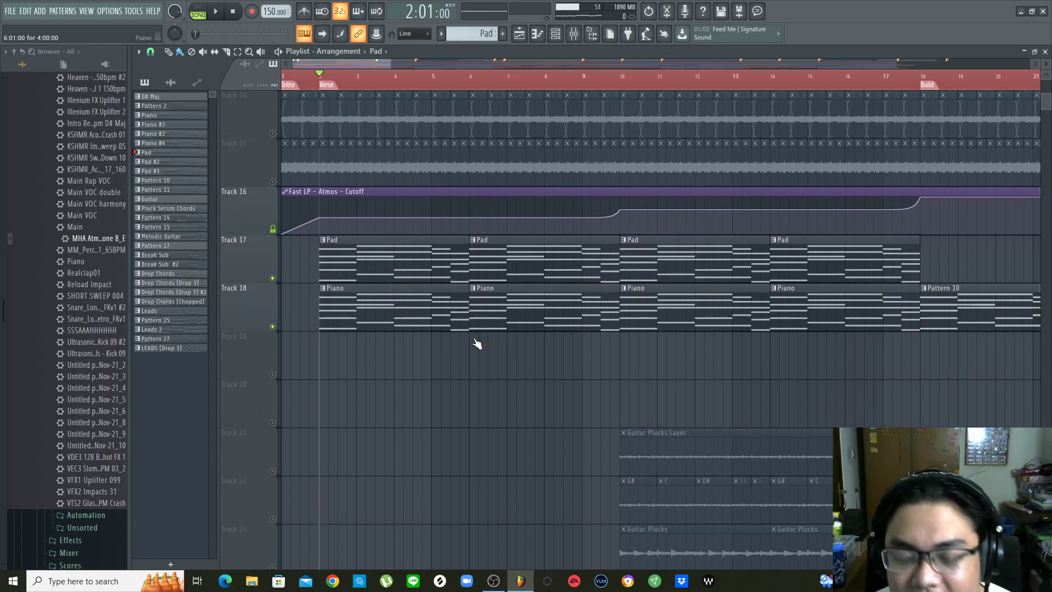
pyautogui.scroll(-2, 508, 80)
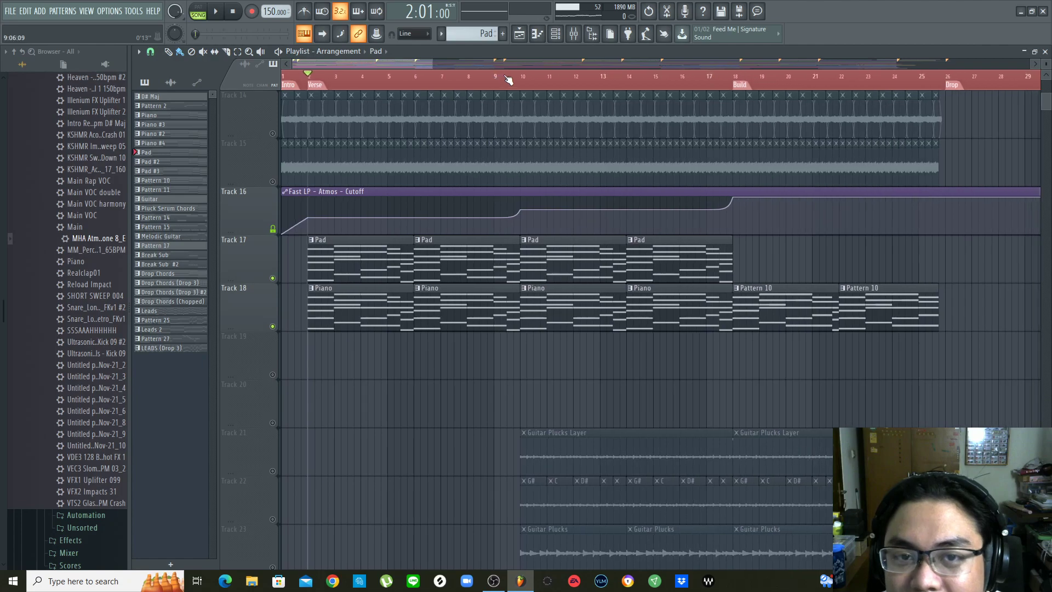
pyautogui.scroll(2, 470, 310)
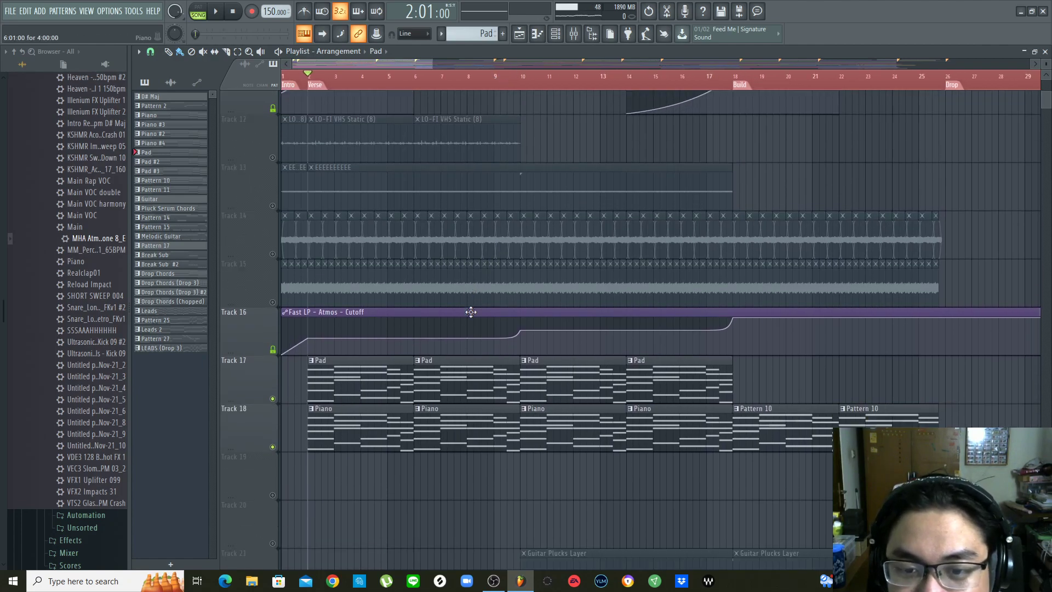
pyautogui.scroll(-2, 500, 373)
pyautogui.scroll(2, 502, 363)
pyautogui.scroll(2, 501, 363)
pyautogui.scroll(-2, 501, 363)
pyautogui.scroll(3, 502, 363)
pyautogui.scroll(-2, 396, 257)
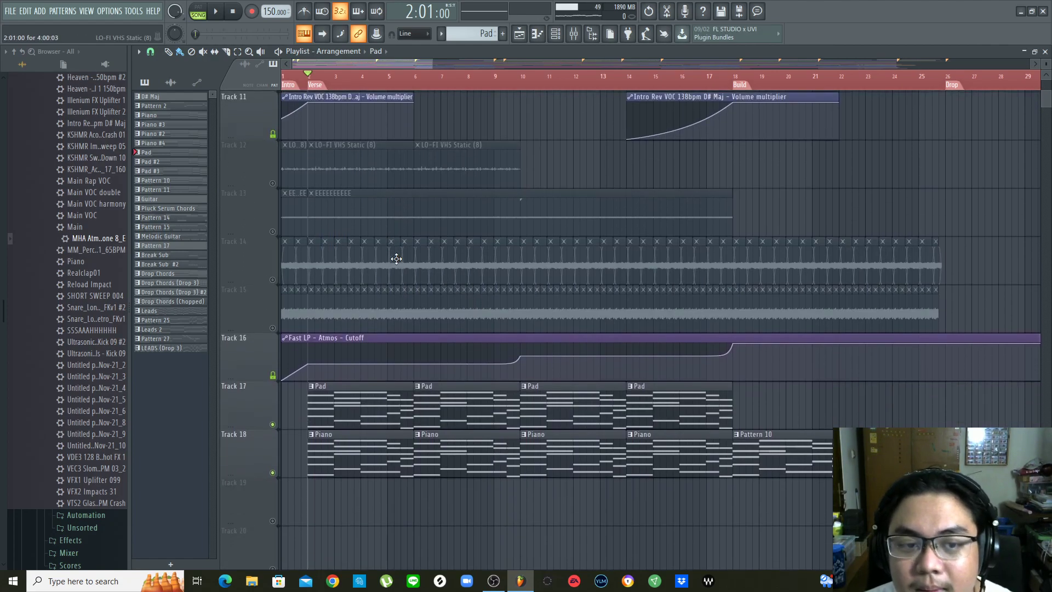
# Unmute Tracks 12 to 15 with the VHS static and background layers, and play them with the Pad and Piano from the Verse
pyautogui.click(273, 326)
pyautogui.click(272, 278)
pyautogui.scroll(3, 425, 304)
pyautogui.click(272, 374)
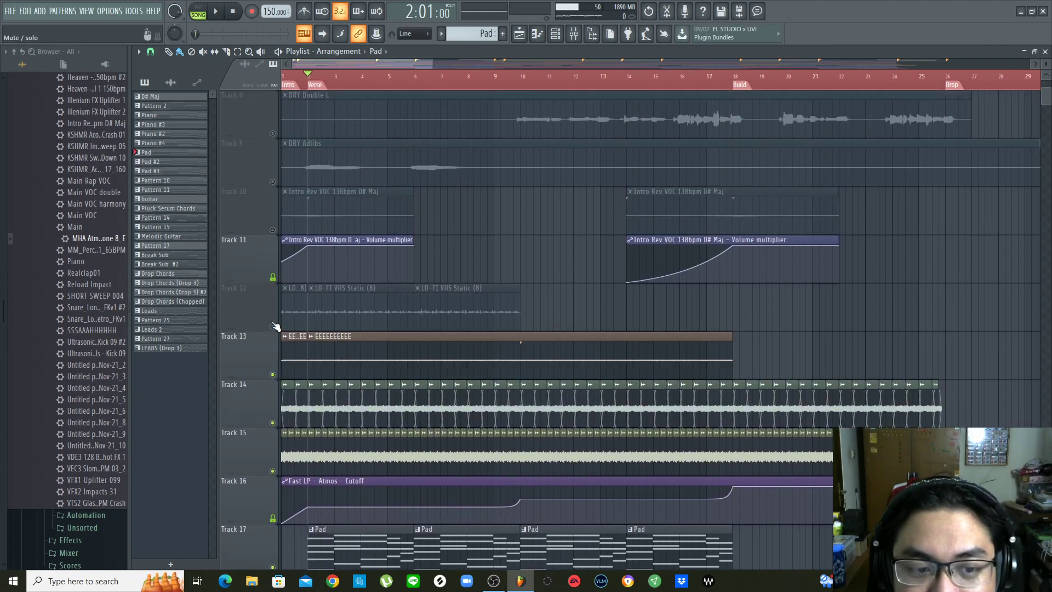
pyautogui.click(273, 326)
pyautogui.press('space')
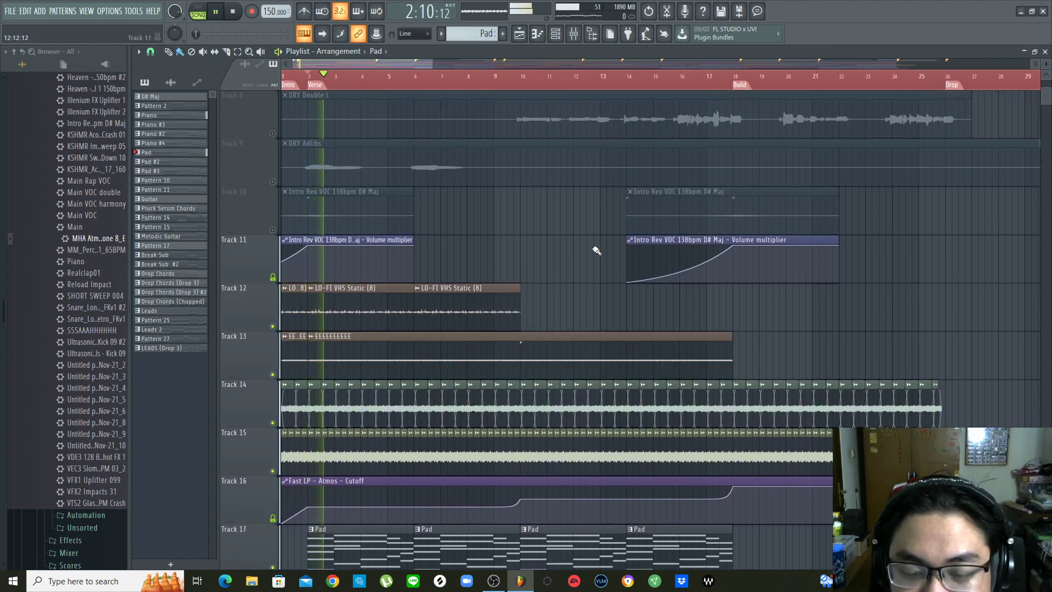
pyautogui.scroll(-2, 596, 250)
pyautogui.scroll(-3, 597, 251)
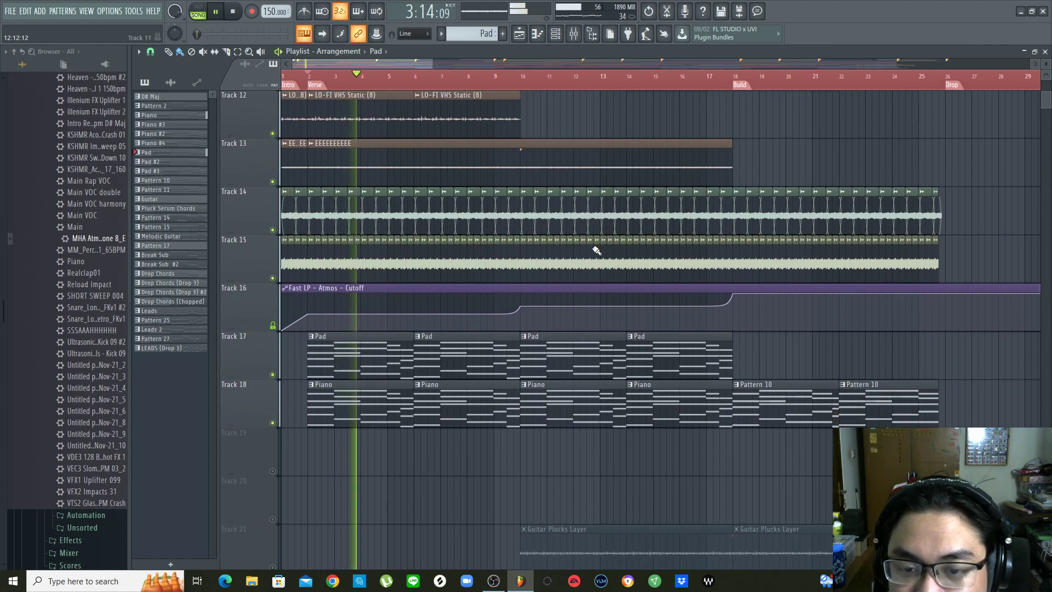
pyautogui.press('space')
# Move the playback position to bar 10, where the guitar layers begin in the second half of the verse
pyautogui.scroll(-4, 592, 252)
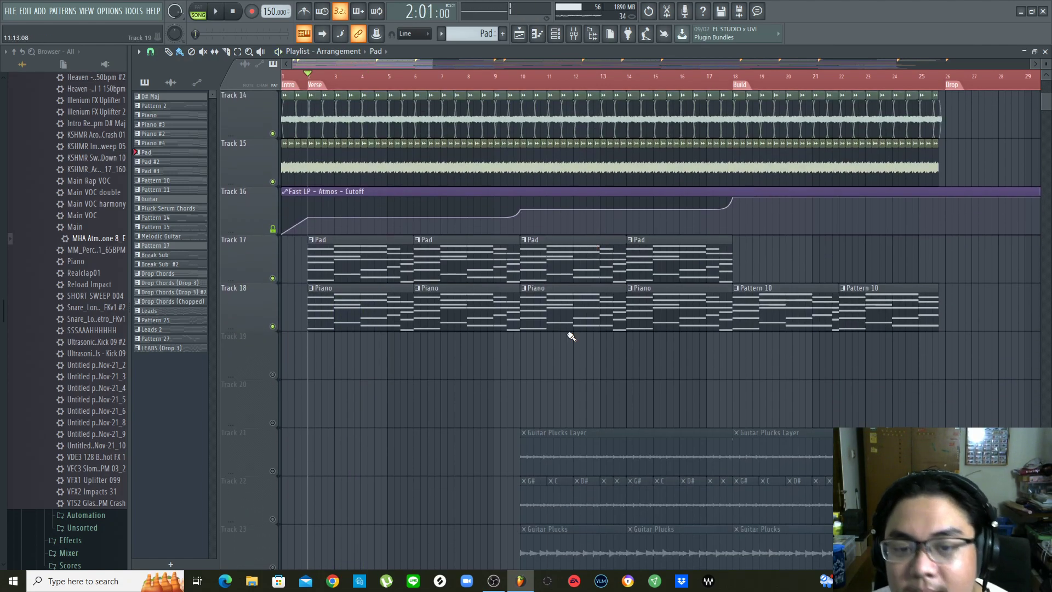
pyautogui.scroll(1, 570, 336)
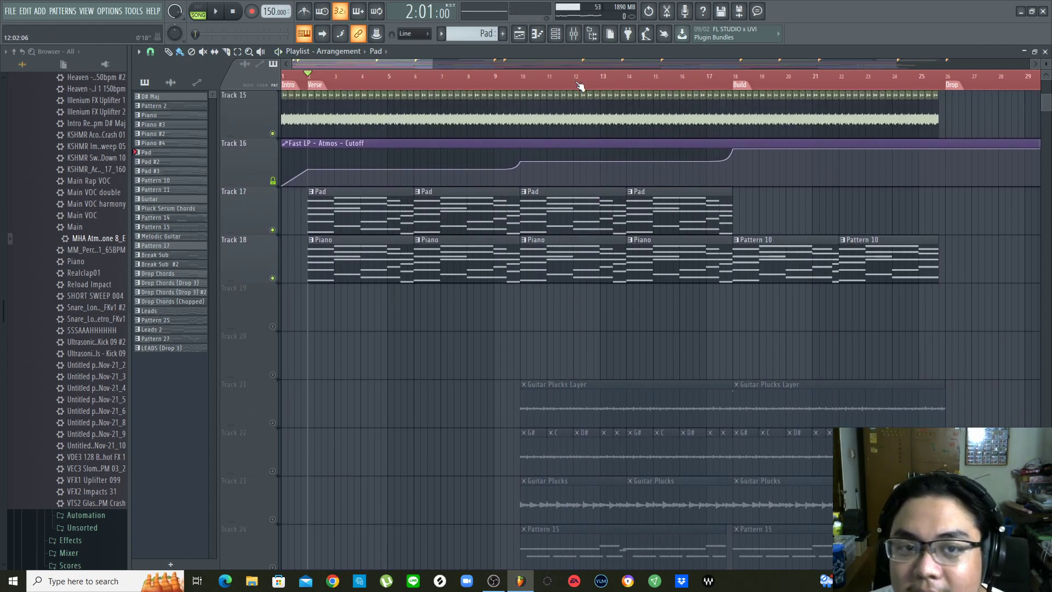
pyautogui.scroll(2, 581, 86)
pyautogui.scroll(-3, 606, 329)
pyautogui.click(514, 83)
pyautogui.scroll(-2, 567, 79)
pyautogui.scroll(1, 576, 203)
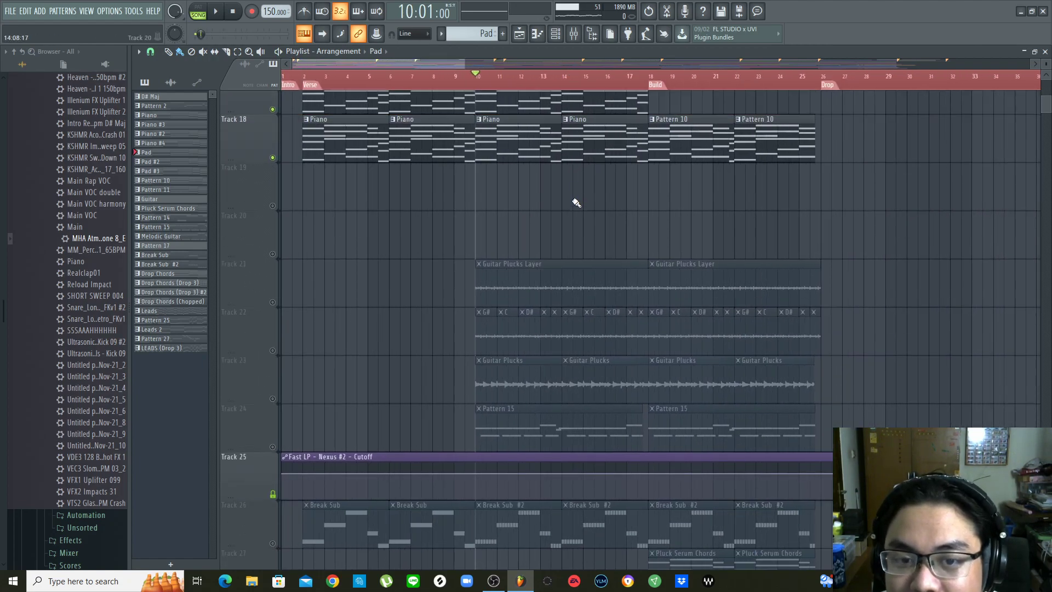
# Unmute Track 21 and the Guitar Plucks on Track 23, leaving Track 22 muted
pyautogui.click(277, 326)
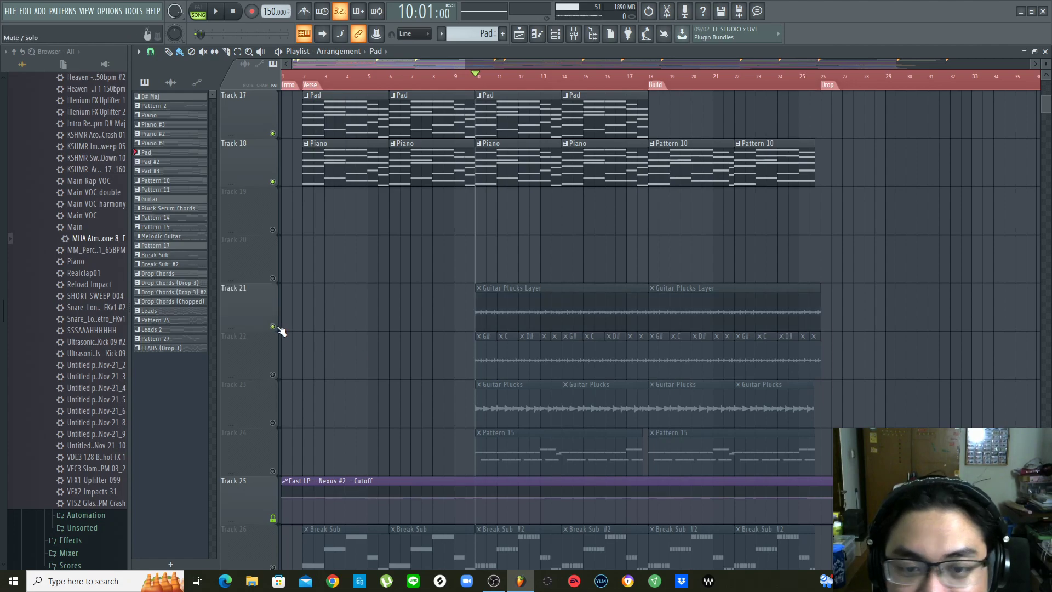
pyautogui.click(277, 376)
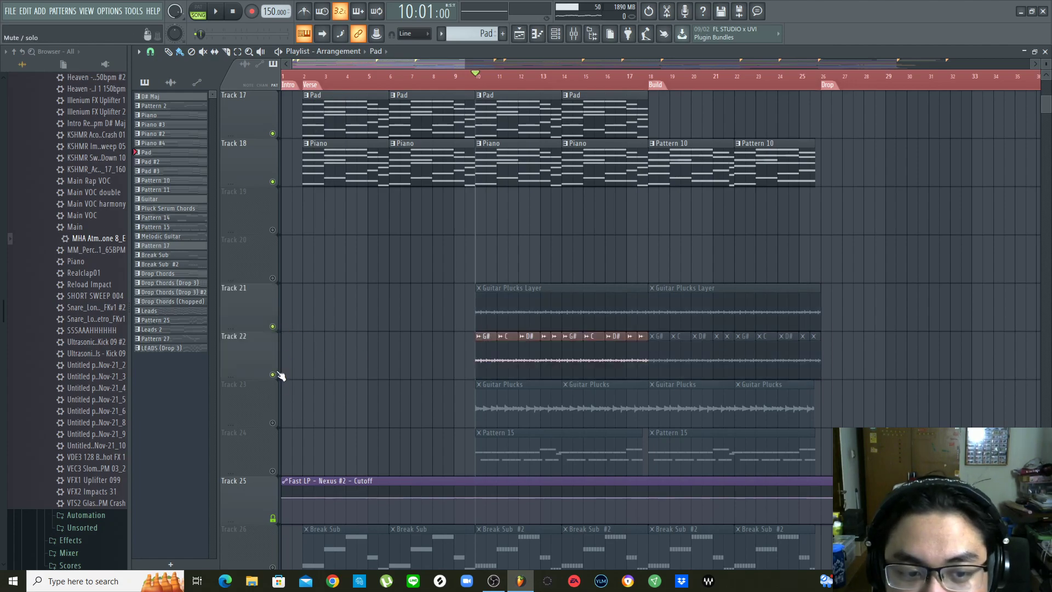
pyautogui.click(276, 424)
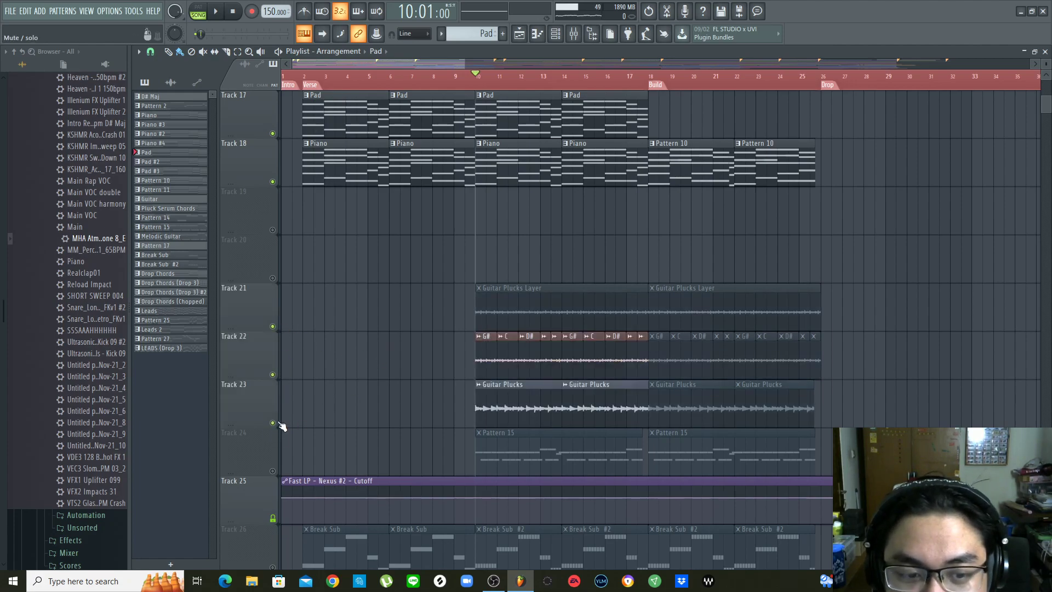
pyautogui.click(278, 377)
pyautogui.scroll(3, 546, 61)
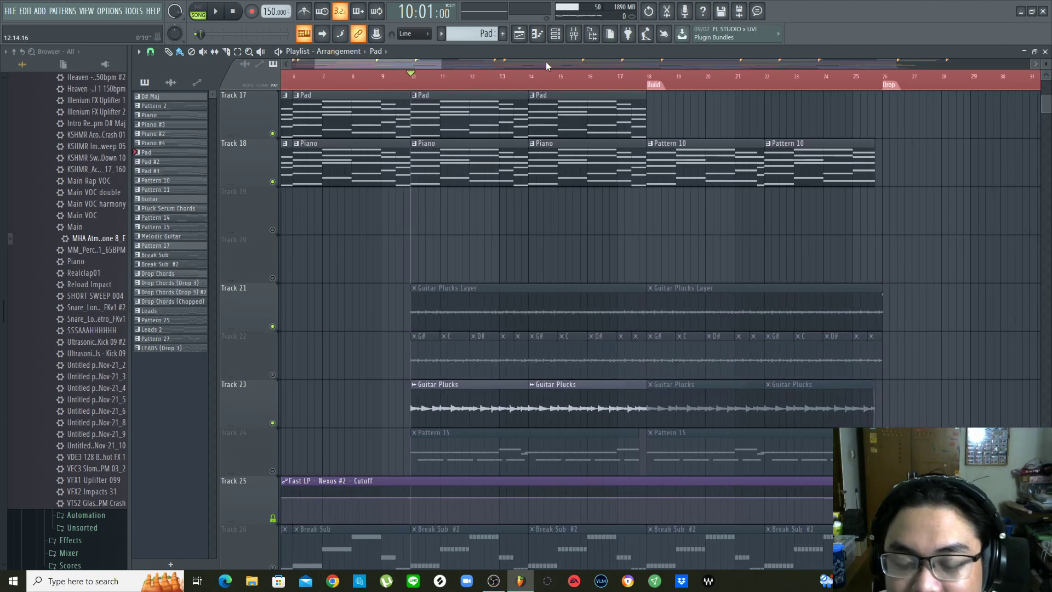
# Play the verse from bar 10 with the guitar, and inspect the sample settings of the Guitar Plucks clip
pyautogui.scroll(-2, 587, 306)
pyautogui.press('space')
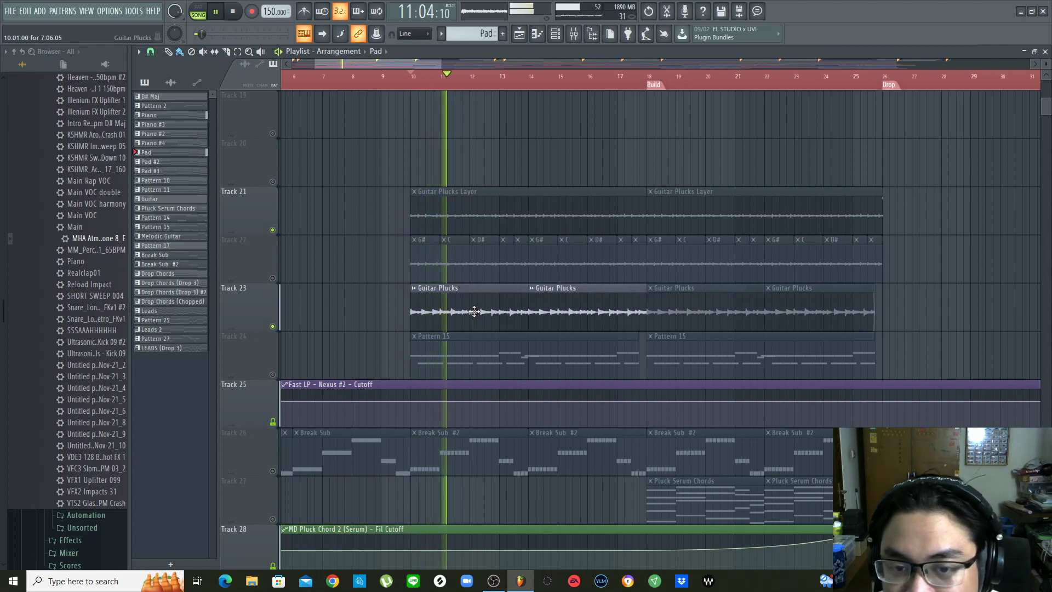
pyautogui.press('space')
pyautogui.click(476, 313)
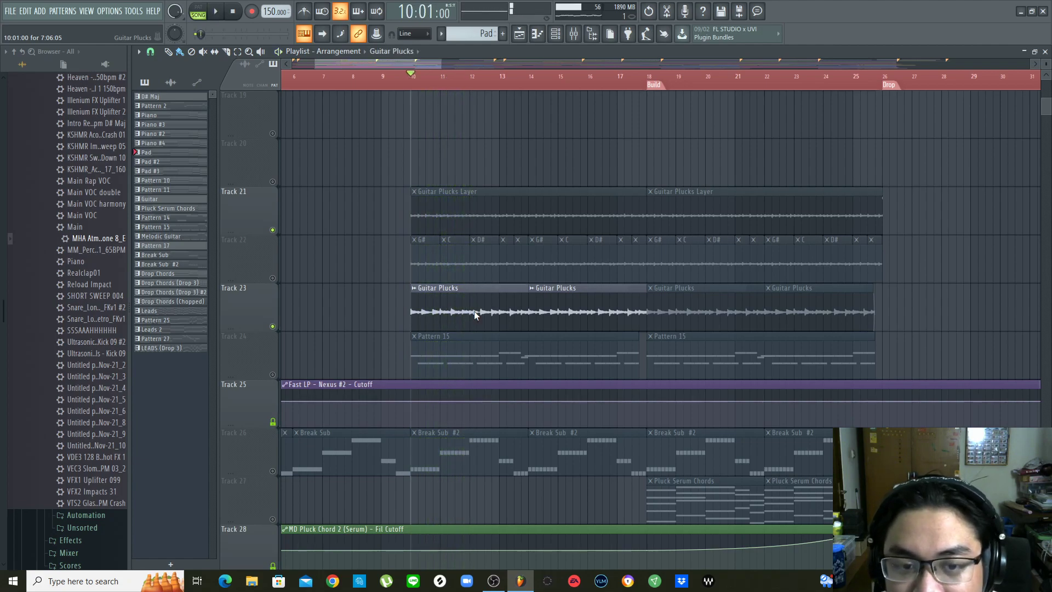
pyautogui.doubleClick(475, 314)
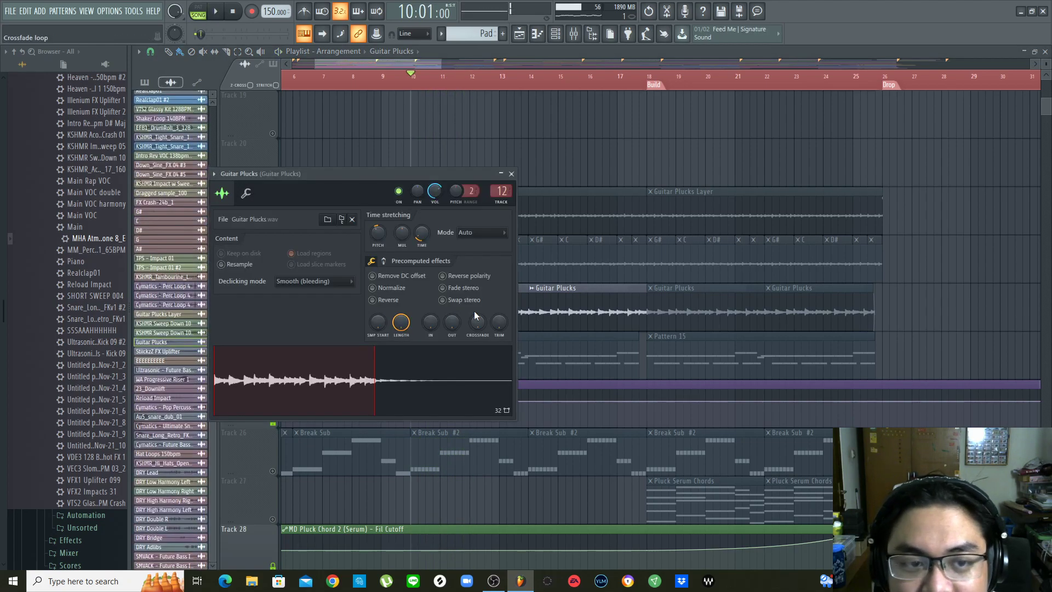
pyautogui.click(511, 173)
# Solo Track 22 with the G#, C and D# guitar clips and play it from bar 10
pyautogui.scroll(-3, 570, 87)
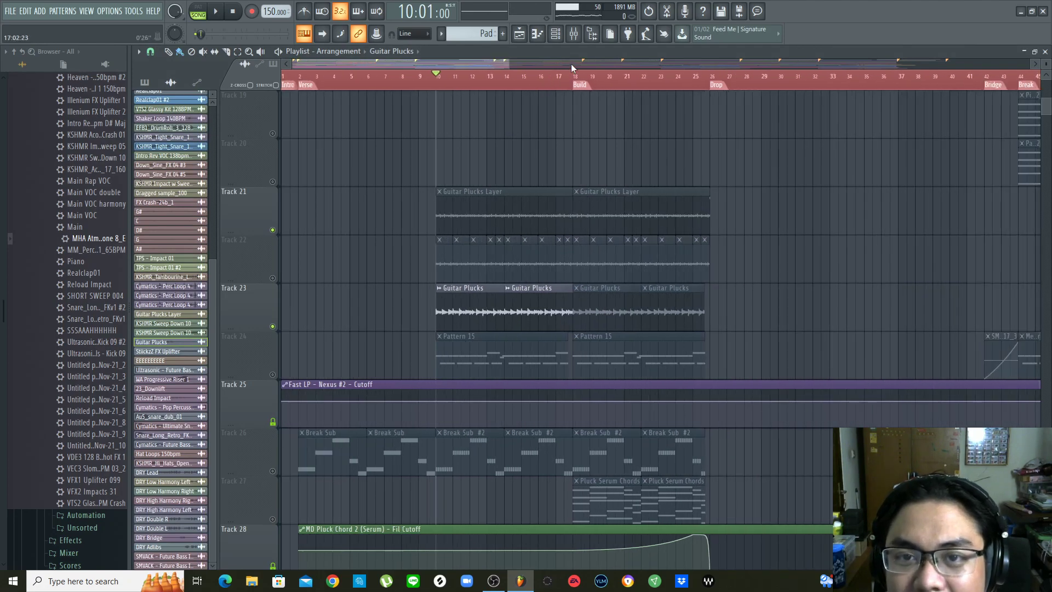
pyautogui.scroll(2, 268, 374)
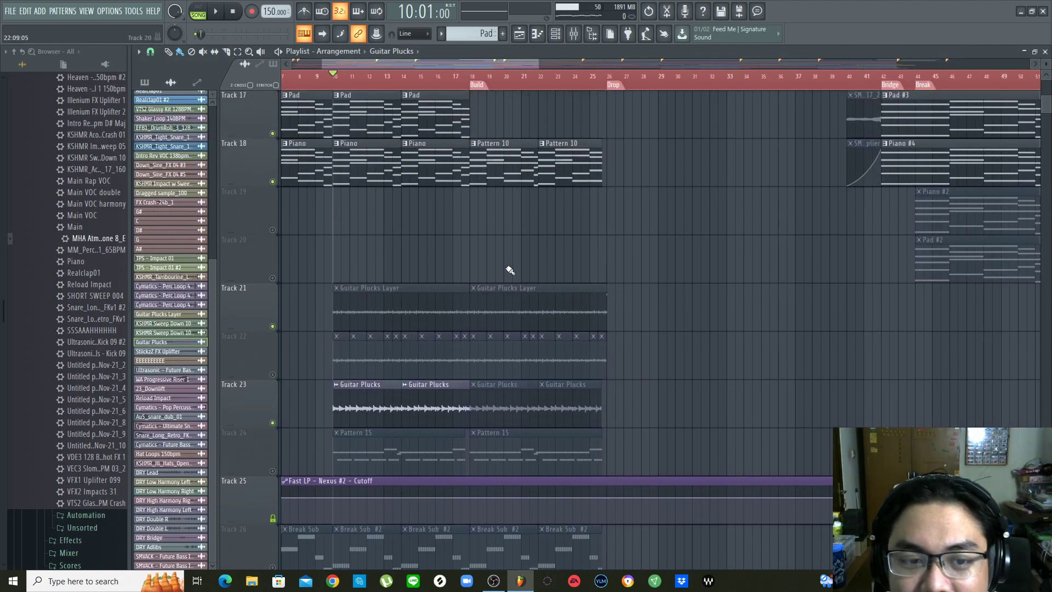
pyautogui.click(272, 374)
pyautogui.press('space')
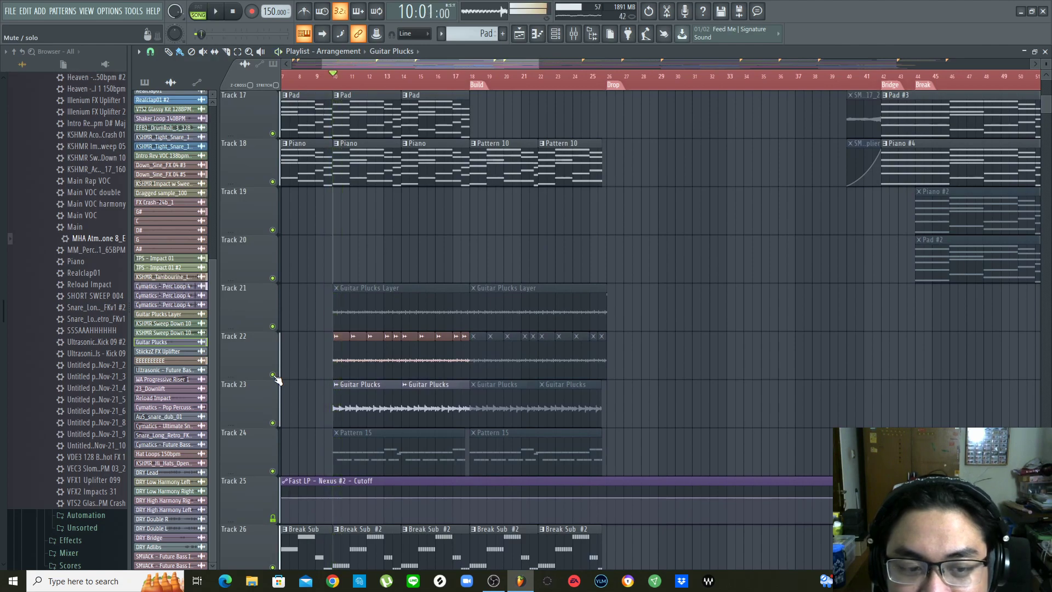
pyautogui.rightClick(273, 375)
pyautogui.press('space')
pyautogui.press('space')
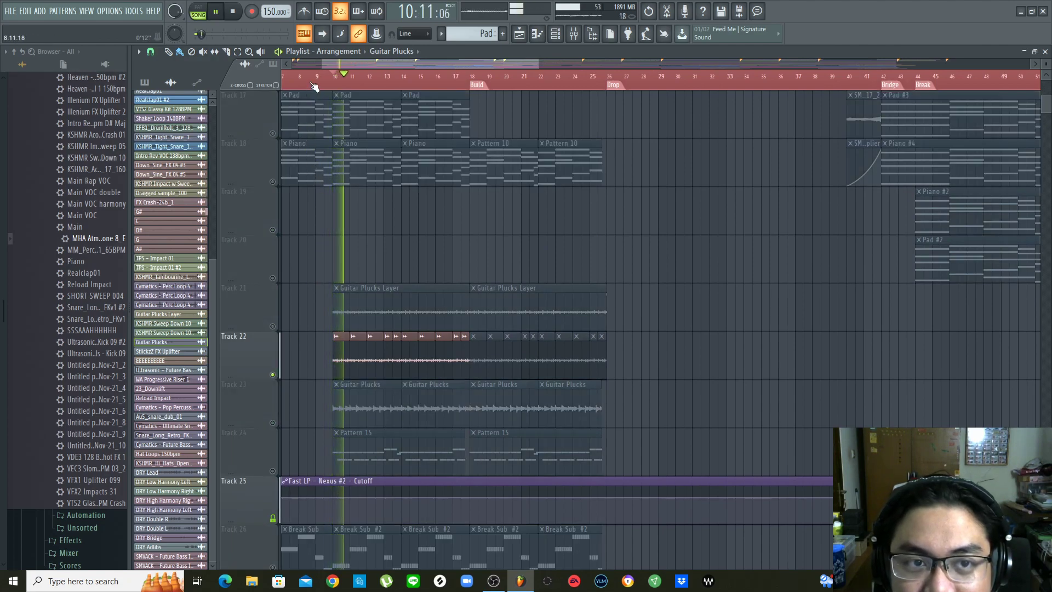
pyautogui.scroll(2, 316, 84)
pyautogui.scroll(-1, 425, 197)
pyautogui.press('space')
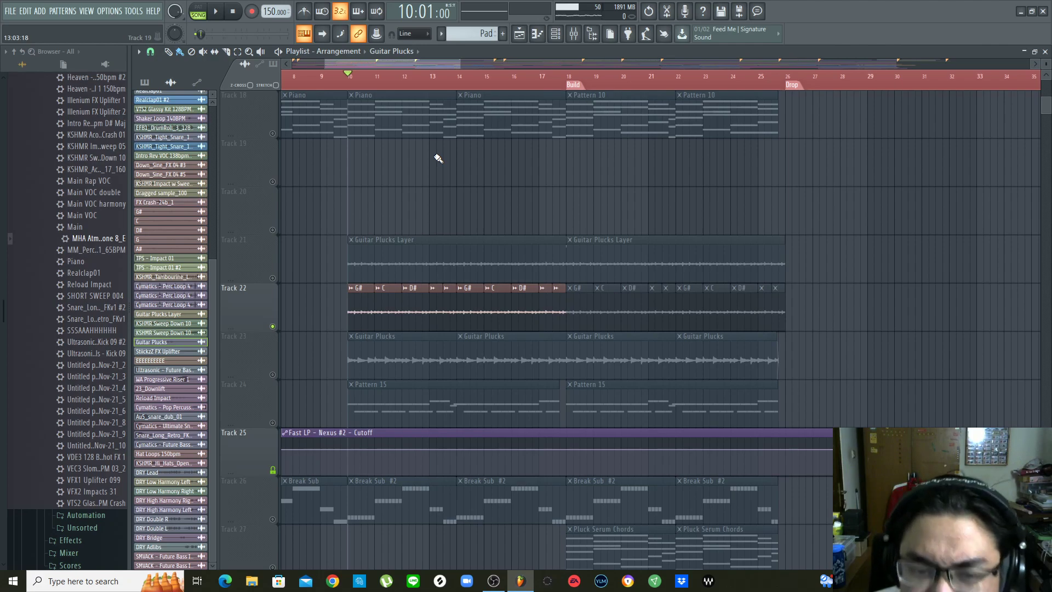
# Unmute Track 23 alongside Track 22 and play the two guitar layers together from bar 10
pyautogui.scroll(2, 389, 84)
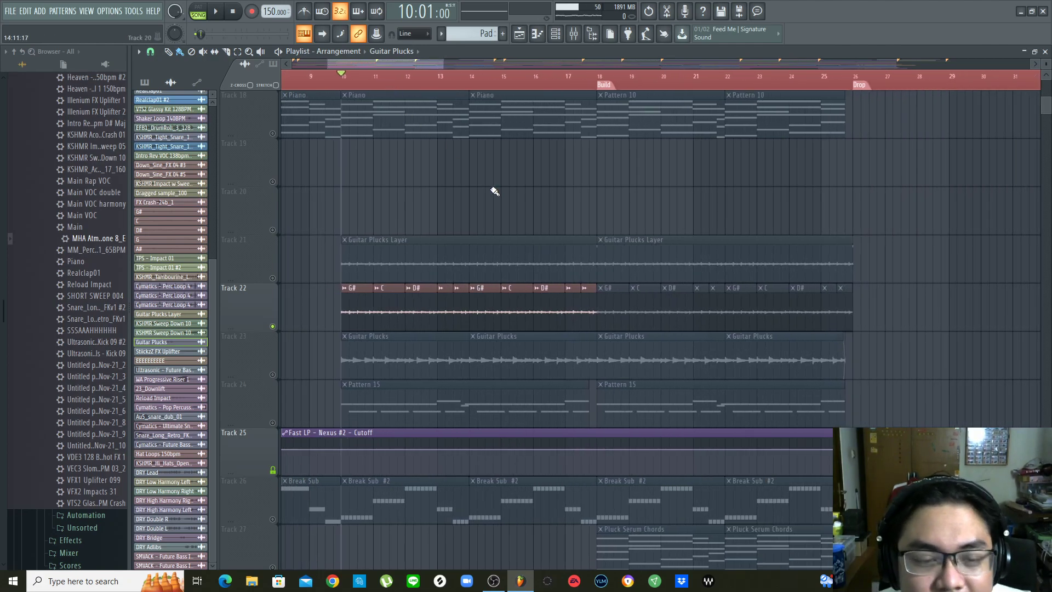
pyautogui.scroll(-1, 495, 191)
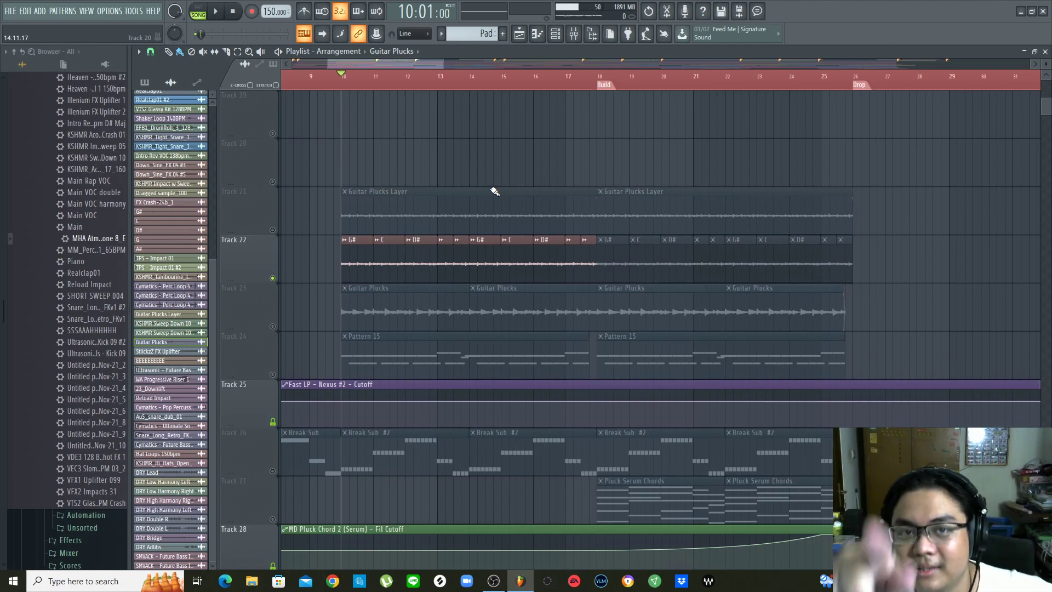
pyautogui.scroll(-1, 495, 192)
pyautogui.scroll(2, 442, 282)
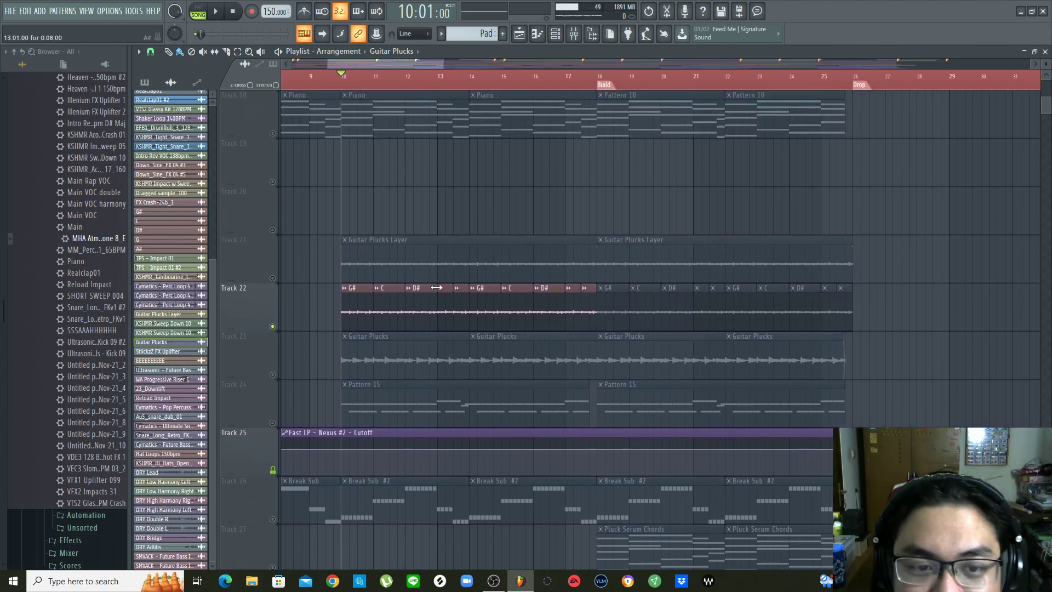
pyautogui.keyDown('ctrl'); pyautogui.click(272, 375); pyautogui.keyUp('ctrl')
pyautogui.click(272, 327)
pyautogui.press('space')
pyautogui.press('space')
# Play the guitar layers with the mixer shown, and compare the effect chains on mixer tracks 12 and 11
pyautogui.click(575, 34)
pyautogui.press('space')
pyautogui.press('space')
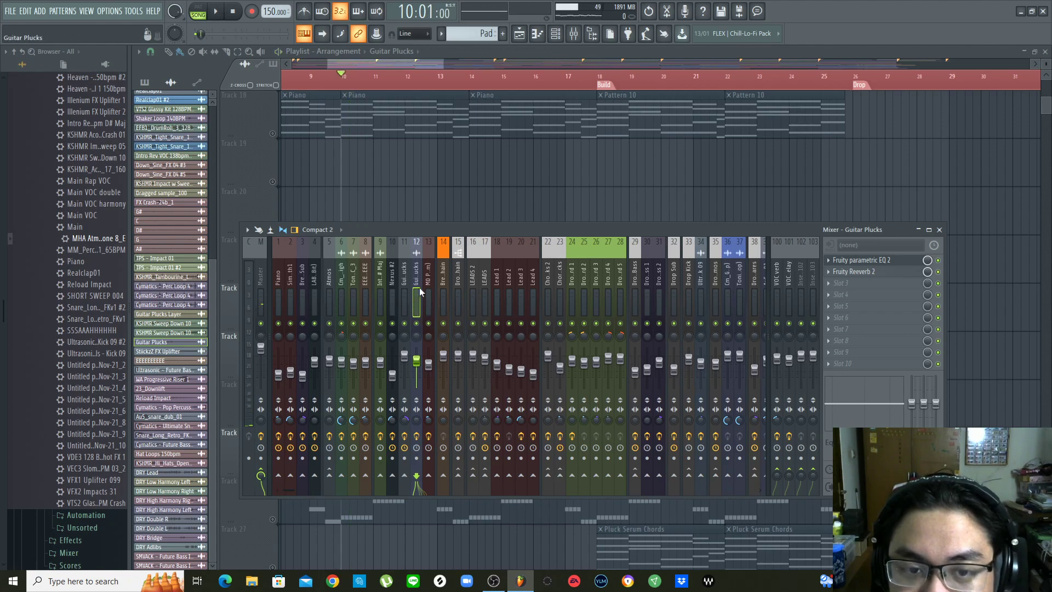
pyautogui.click(407, 297)
pyautogui.scroll(-3, 438, 170)
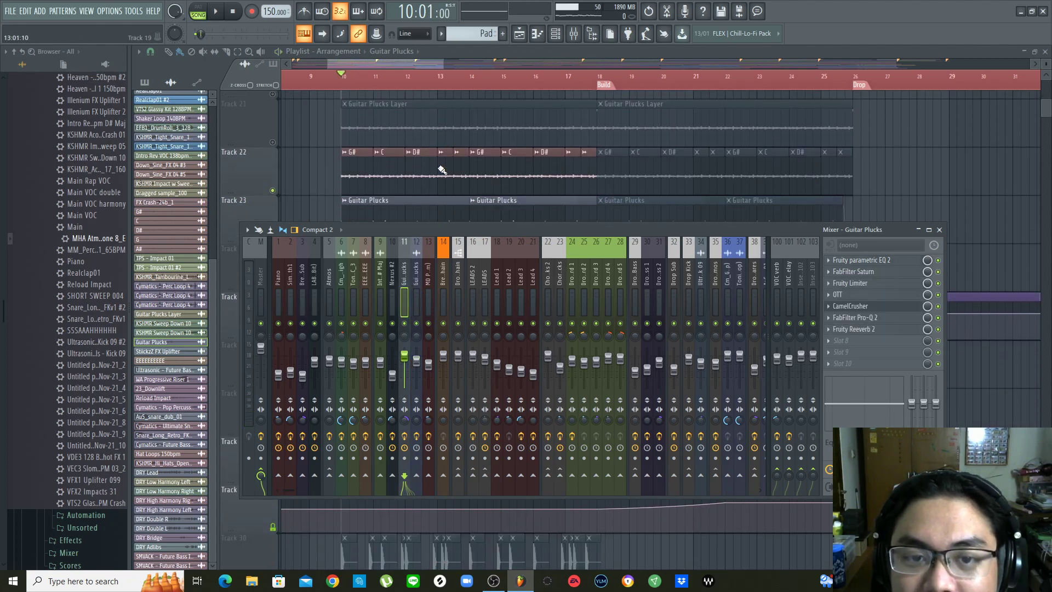
# Check the sample settings and mixer routing of the G# clip on Track 22 and the Guitar Plucks clip on Track 23
pyautogui.doubleClick(359, 161)
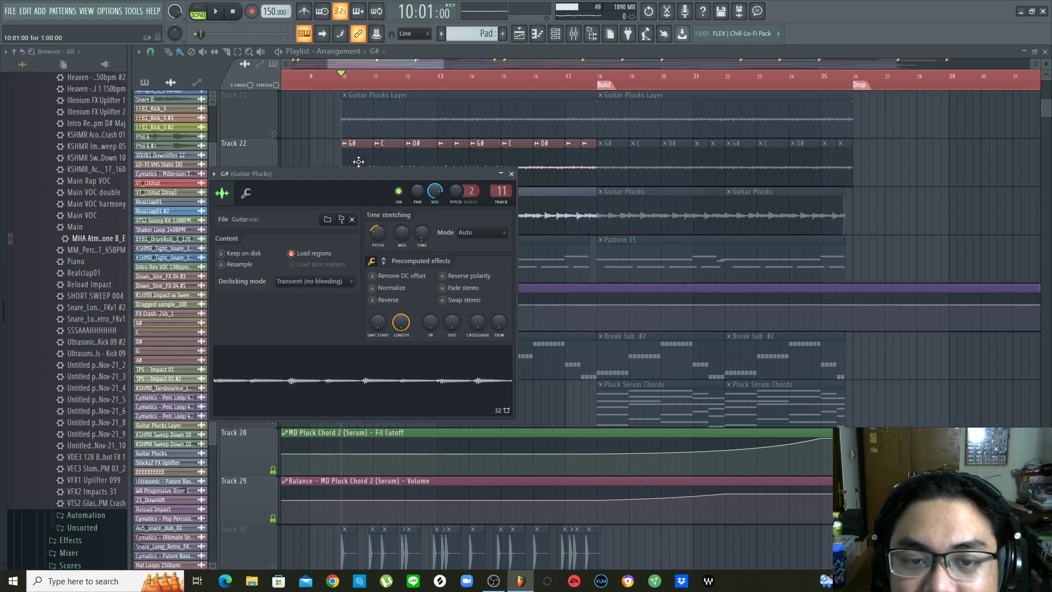
pyautogui.click(358, 161)
pyautogui.doubleClick(351, 205)
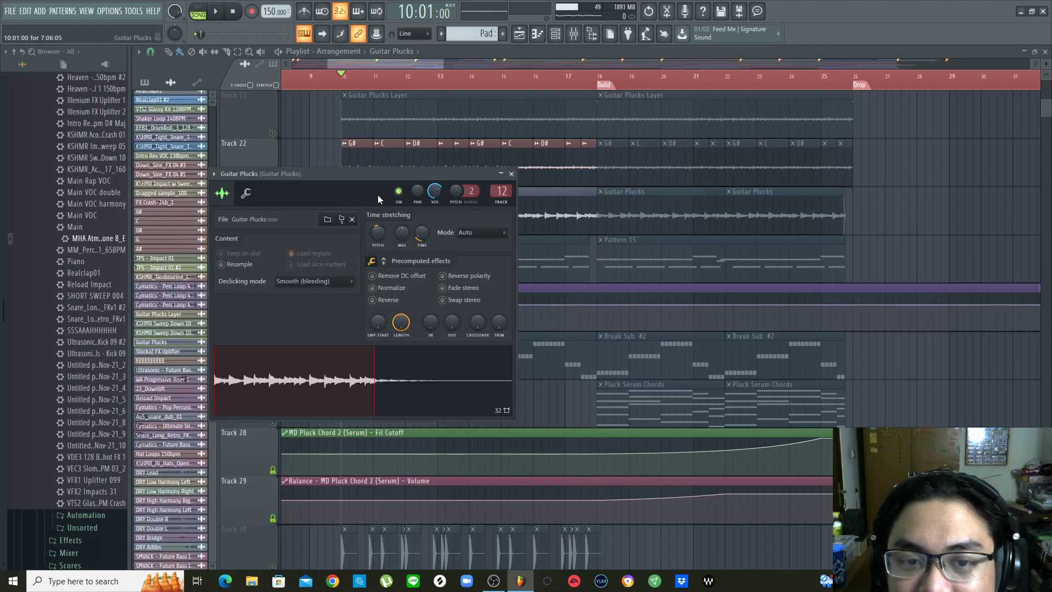
pyautogui.click(511, 174)
# Select mixer track 11, mute mixer track 12, and play the remaining guitar layer
pyautogui.click(574, 34)
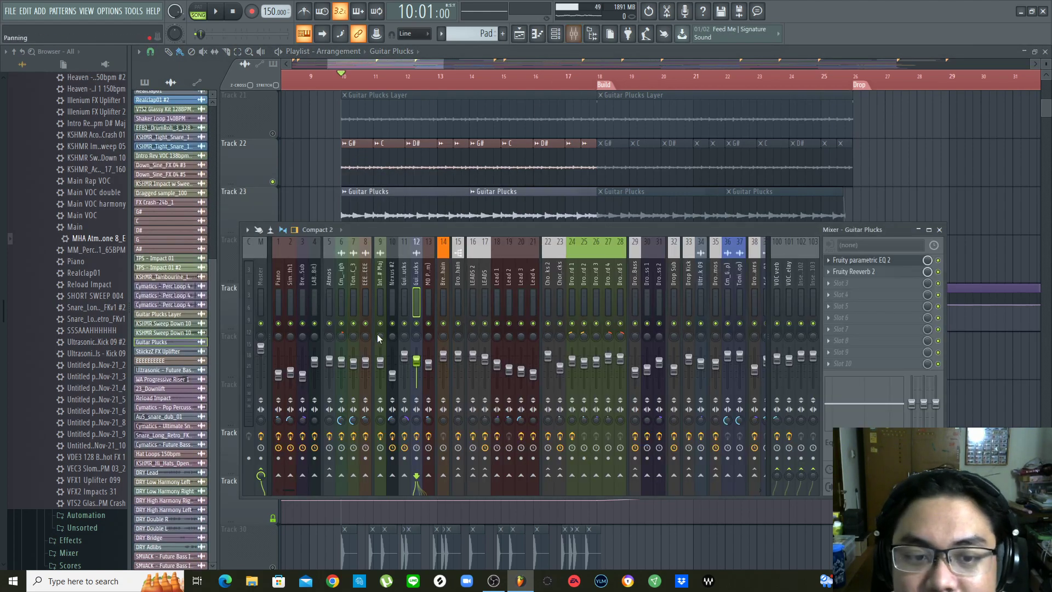
pyautogui.click(408, 293)
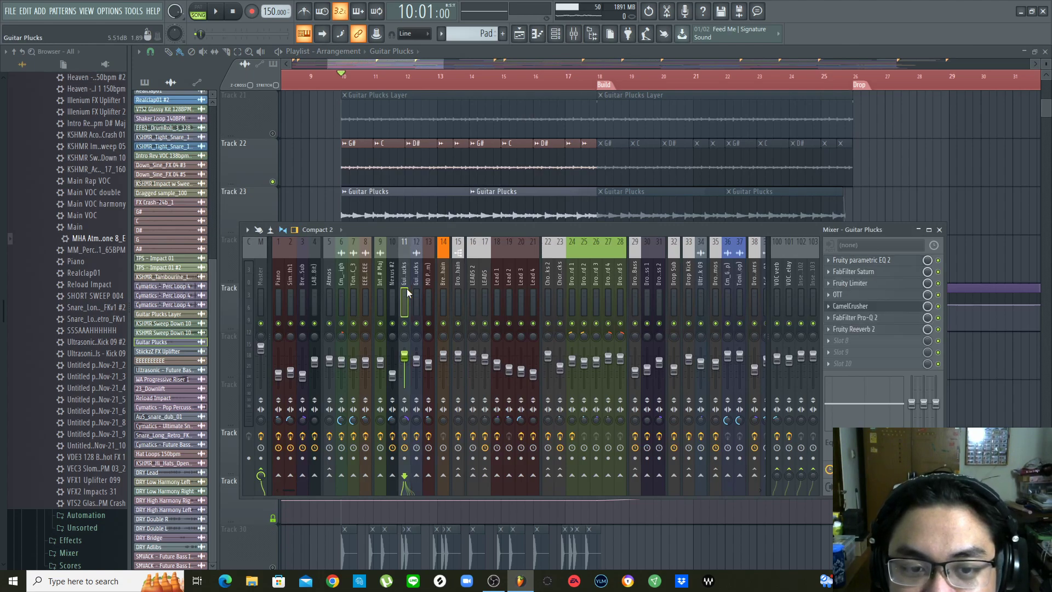
pyautogui.click(417, 323)
pyautogui.press('space')
pyautogui.press('space')
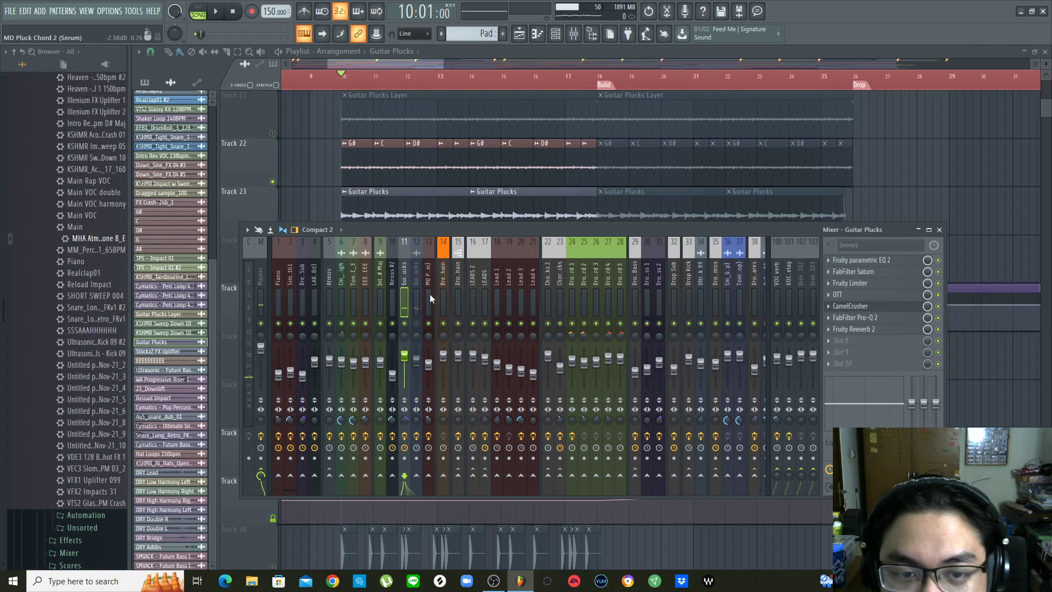
# Inspect the Fruity Parametric EQ 2 on mixer track 11 while playing the guitar layer
pyautogui.click(859, 261)
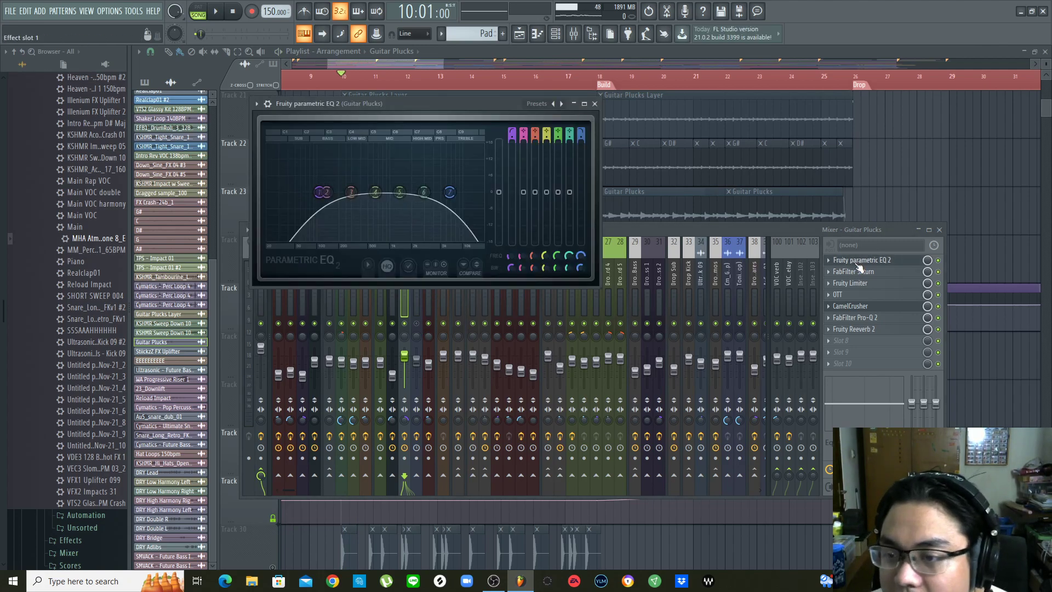
pyautogui.press('space')
pyautogui.press('space')
pyautogui.click(859, 261)
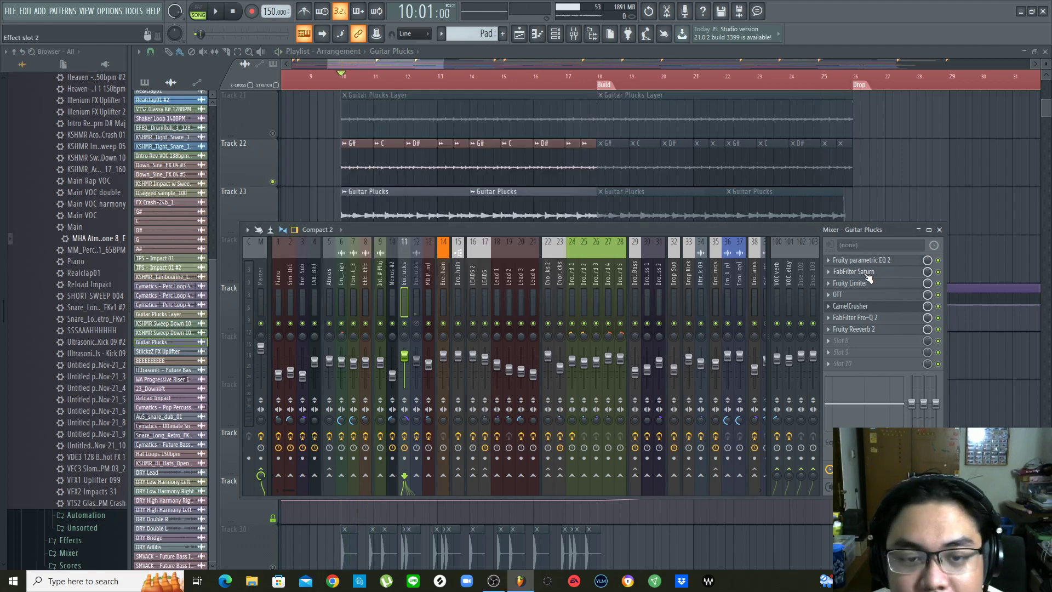
# Inspect the FabFilter Saturn saturation on mixer track 11 during playback
pyautogui.click(868, 278)
pyautogui.press('space')
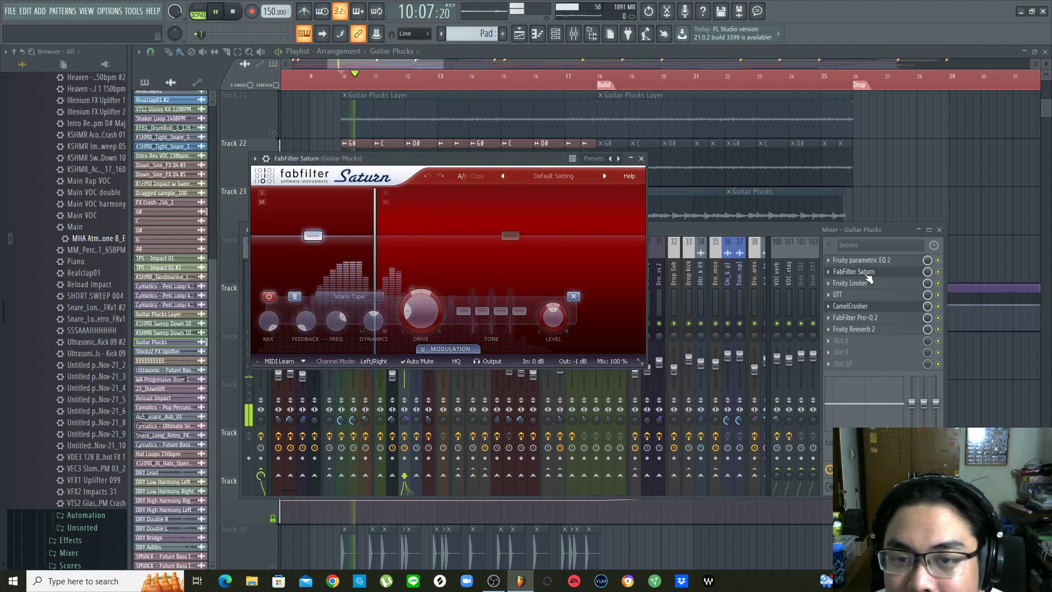
pyautogui.moveTo(505, 159); pyautogui.dragTo(520, 163)
pyautogui.press('space')
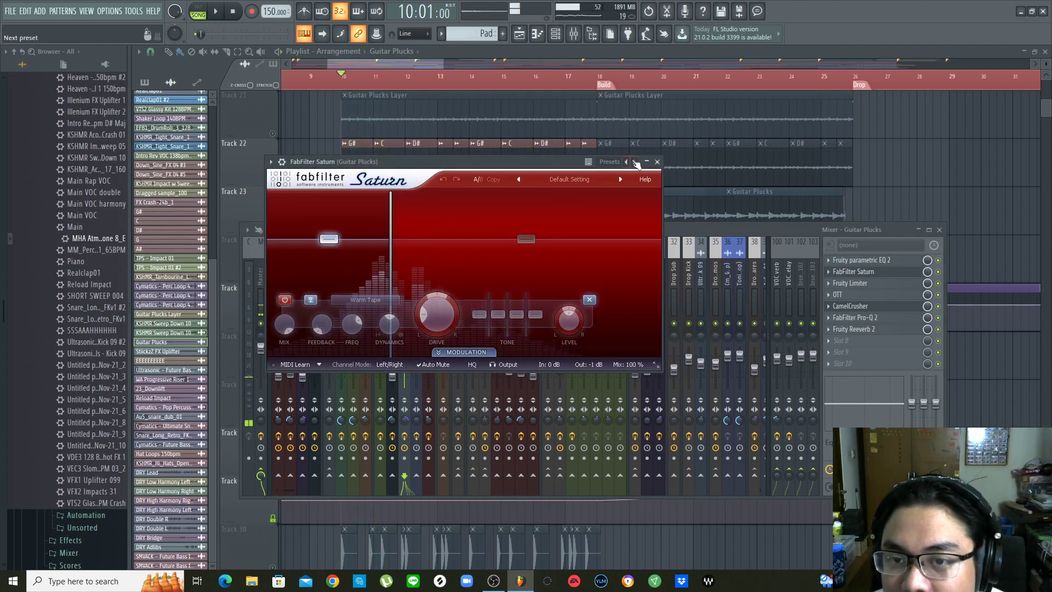
pyautogui.click(657, 162)
# Inspect the Fruity Limiter's compressor settings on mixer track 11 during playback
pyautogui.click(860, 284)
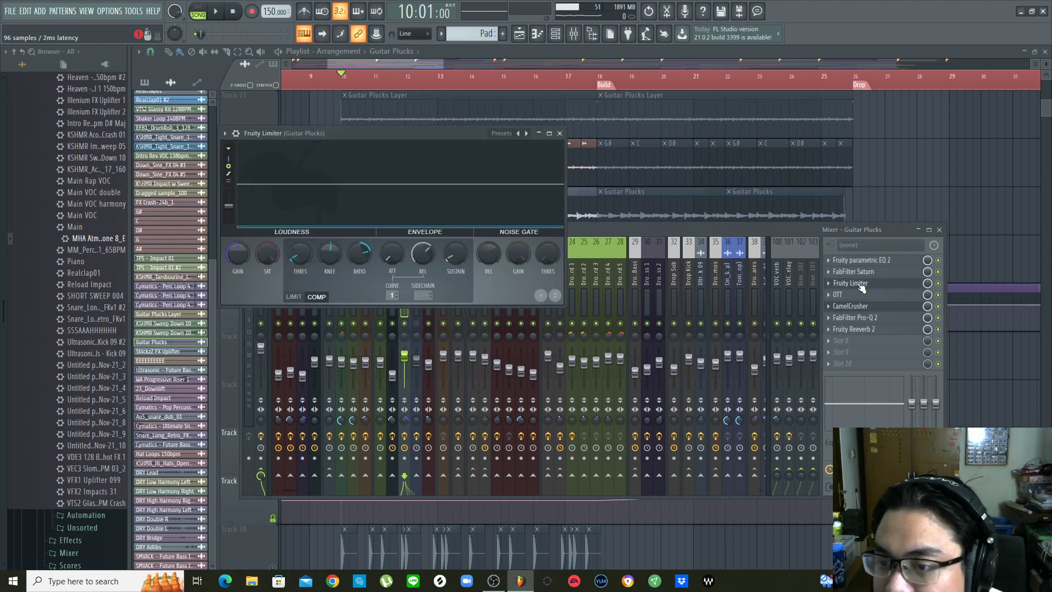
pyautogui.press('space')
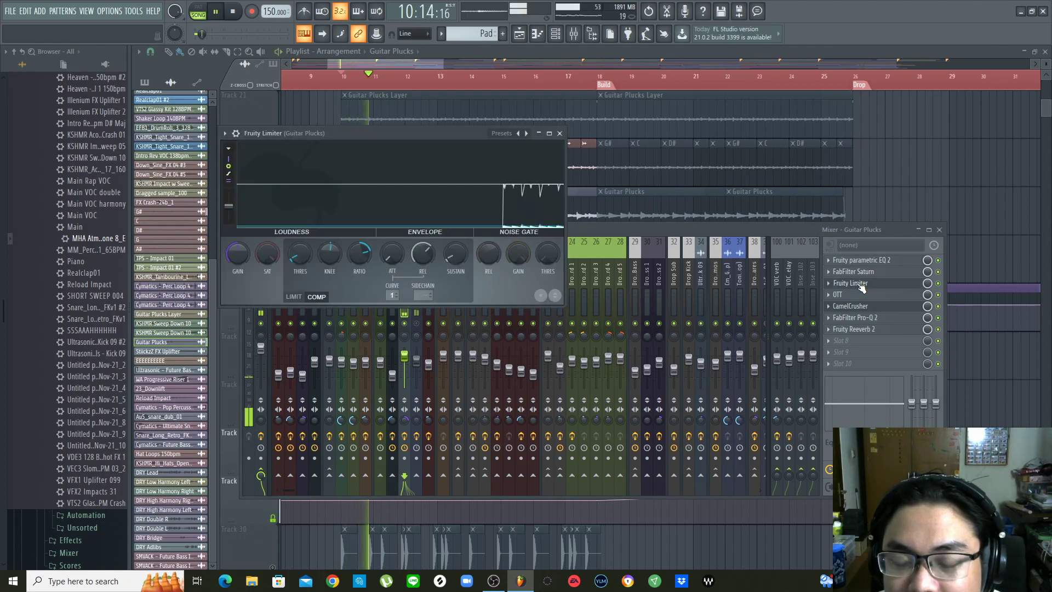
pyautogui.click(861, 284)
pyautogui.press('space')
# Review the OTT settings on mixer track 11, and audition the guitar with OTT bypassed and enabled
pyautogui.click(849, 296)
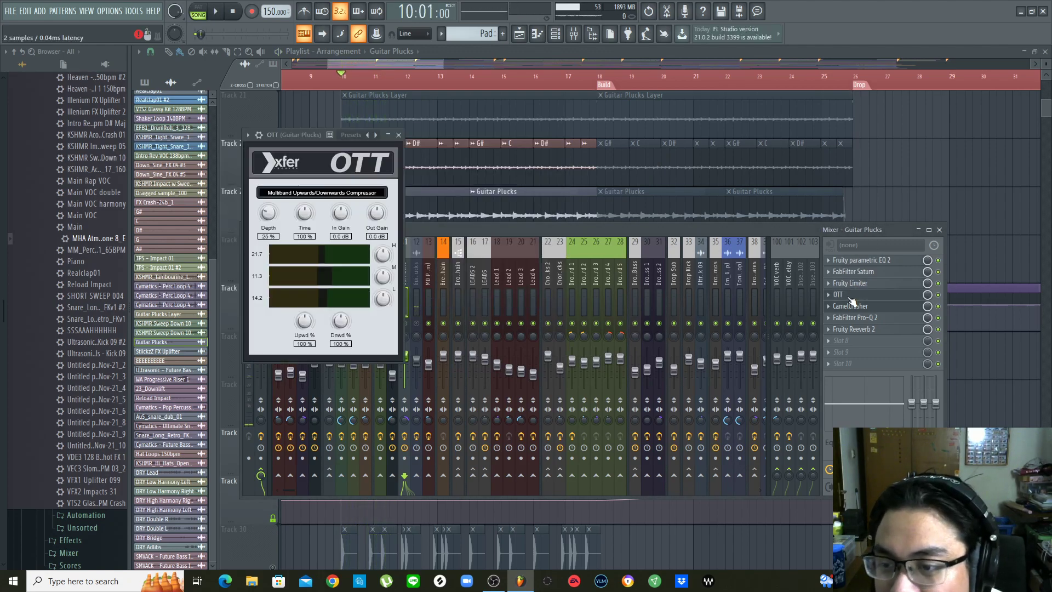
pyautogui.click(851, 297)
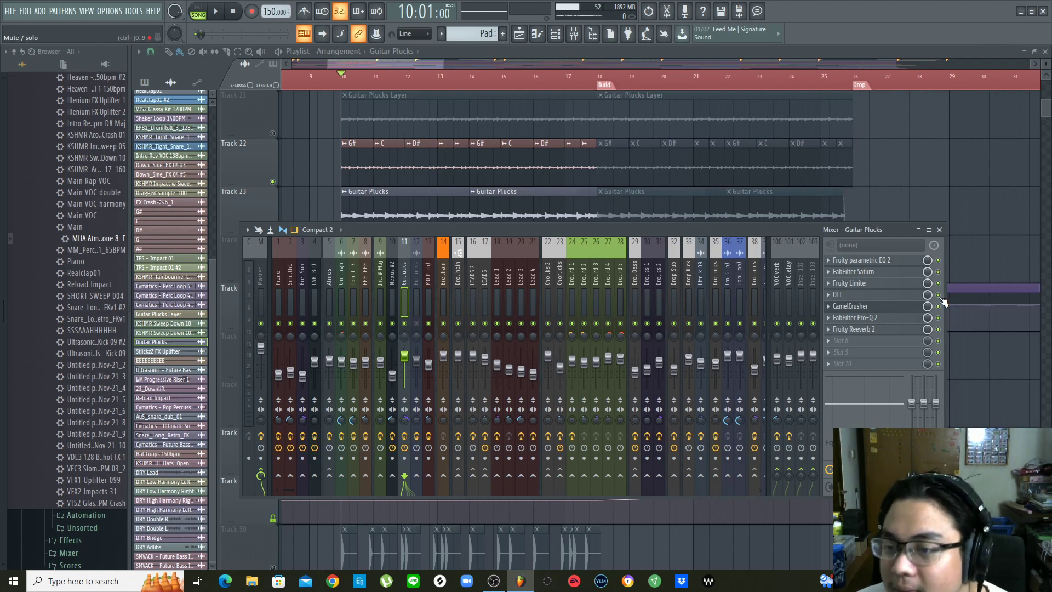
pyautogui.press('space')
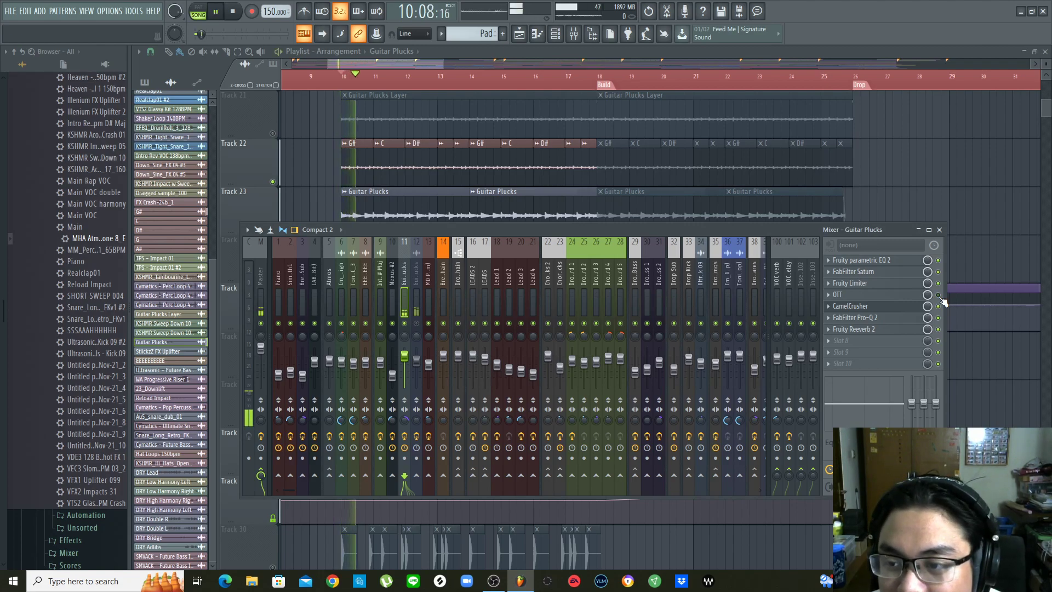
pyautogui.press('space')
pyautogui.press('space')
pyautogui.press('space')
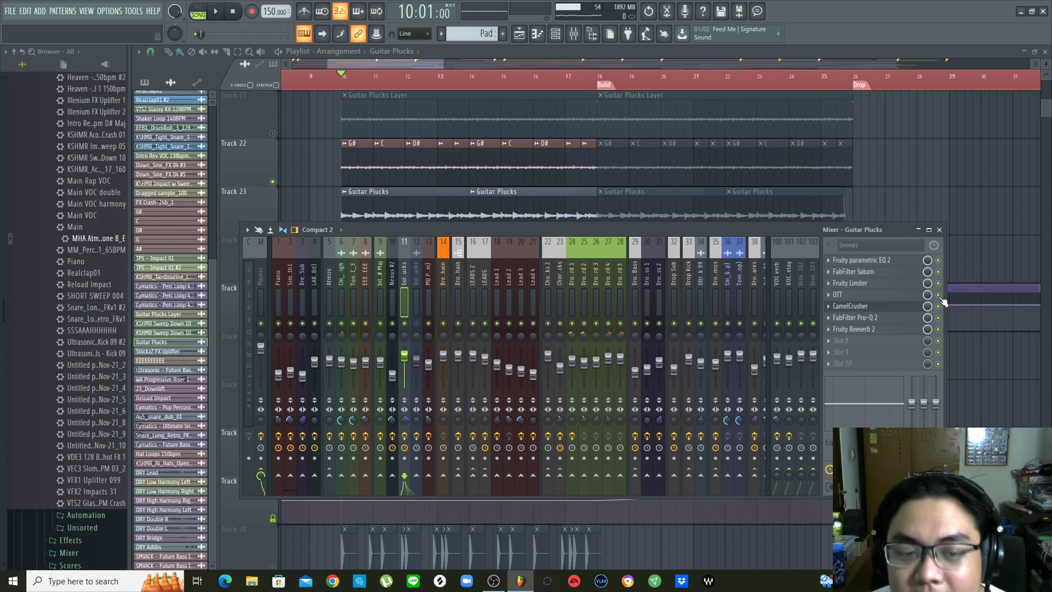
# Inspect the CamelCrusher with its Tube Warmth patch on mixer track 11 during playback
pyautogui.click(878, 308)
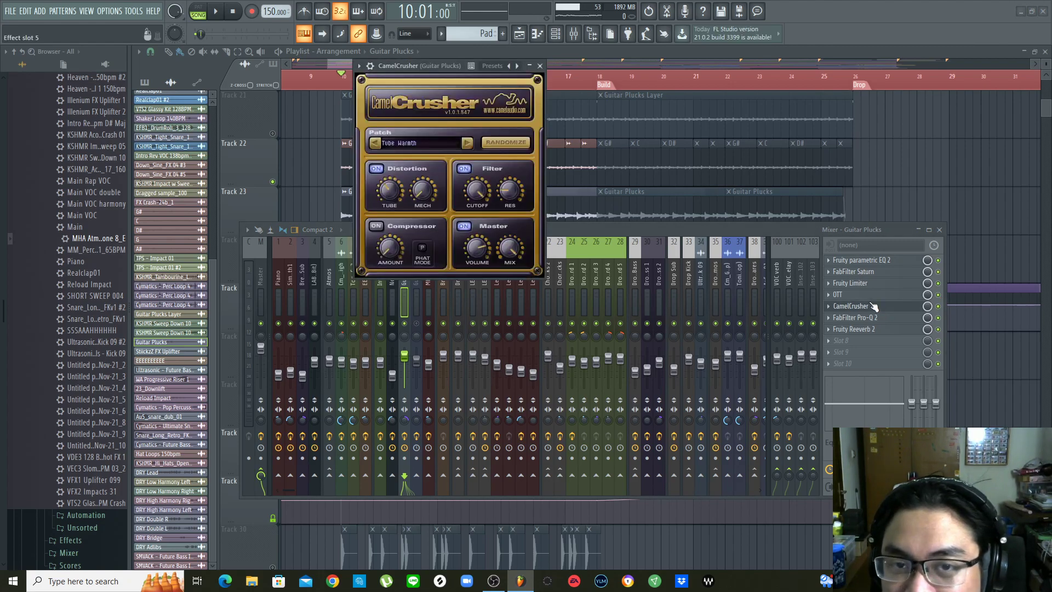
pyautogui.moveTo(448, 66); pyautogui.dragTo(464, 100)
pyautogui.press('space')
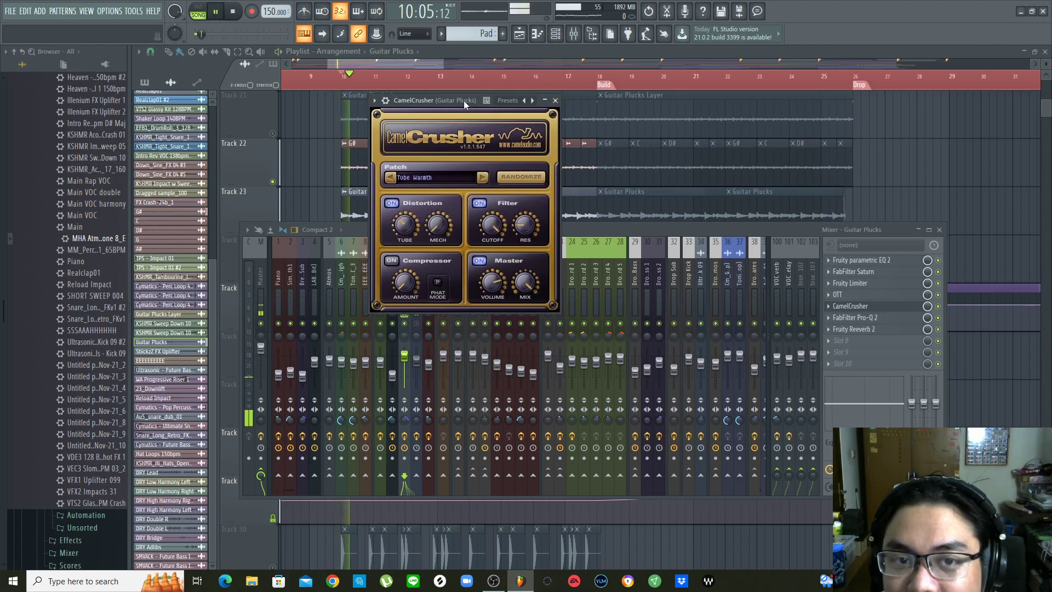
pyautogui.press('space')
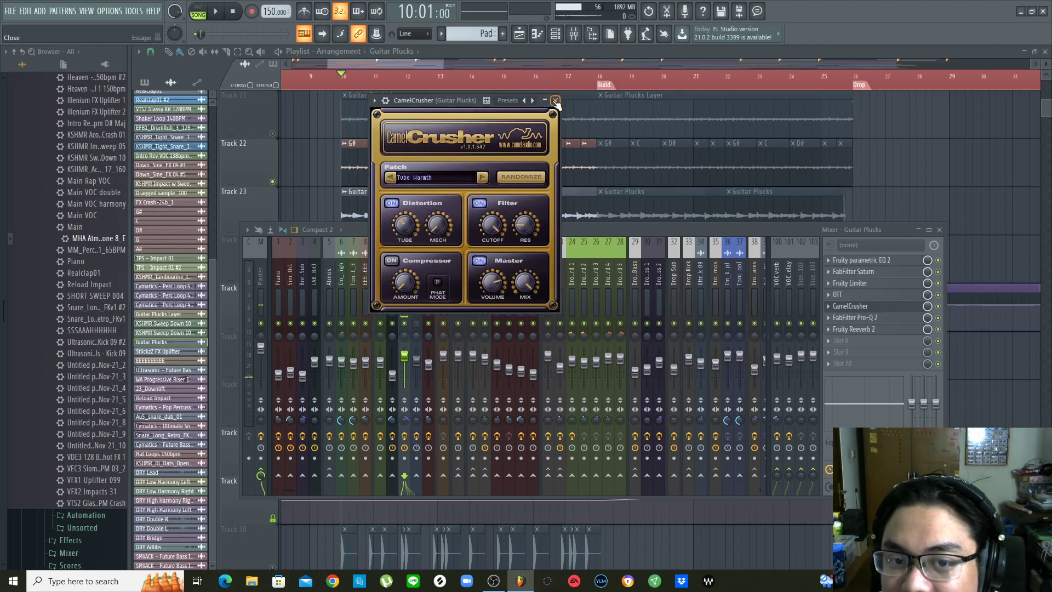
pyautogui.click(556, 101)
# Examine the FabFilter Pro-Q 2 filter curves on mixer track 11 while the guitar layer plays
pyautogui.click(875, 322)
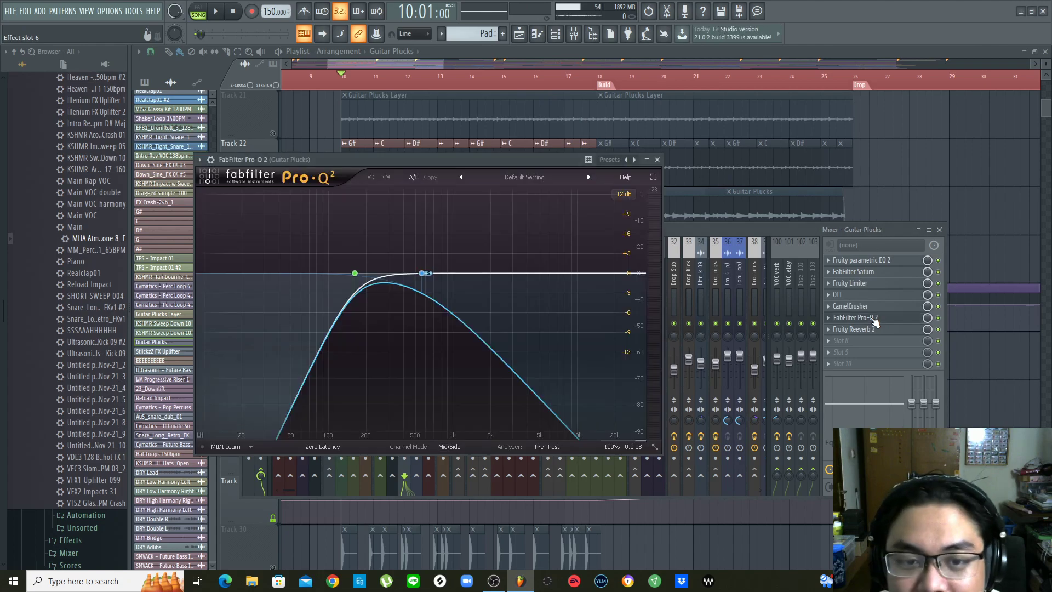
pyautogui.press('space')
pyautogui.moveTo(537, 160); pyautogui.dragTo(550, 160)
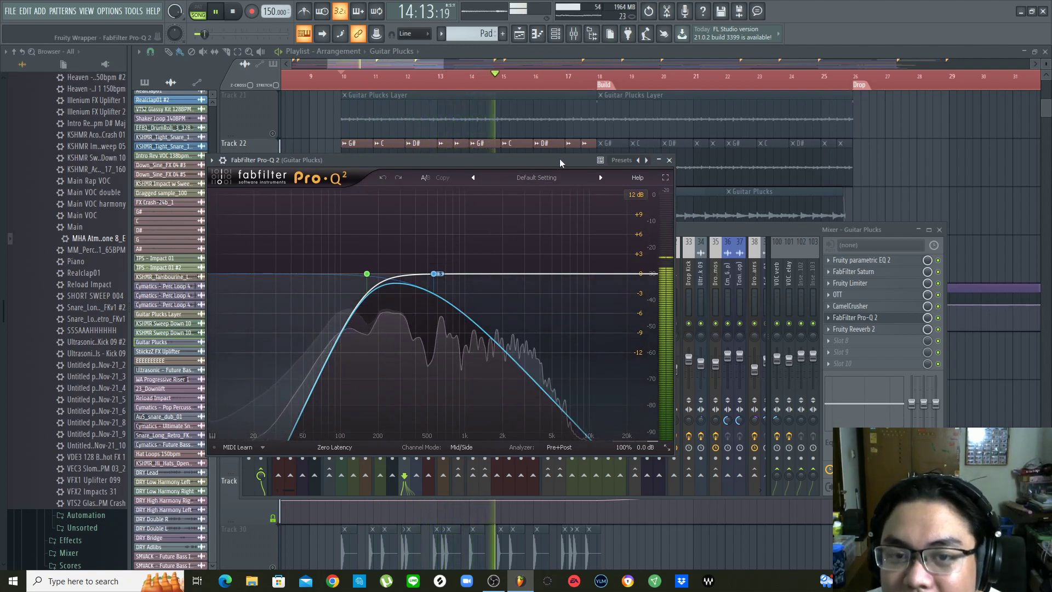
pyautogui.moveTo(560, 159); pyautogui.dragTo(589, 160)
pyautogui.press('space')
pyautogui.click(700, 160)
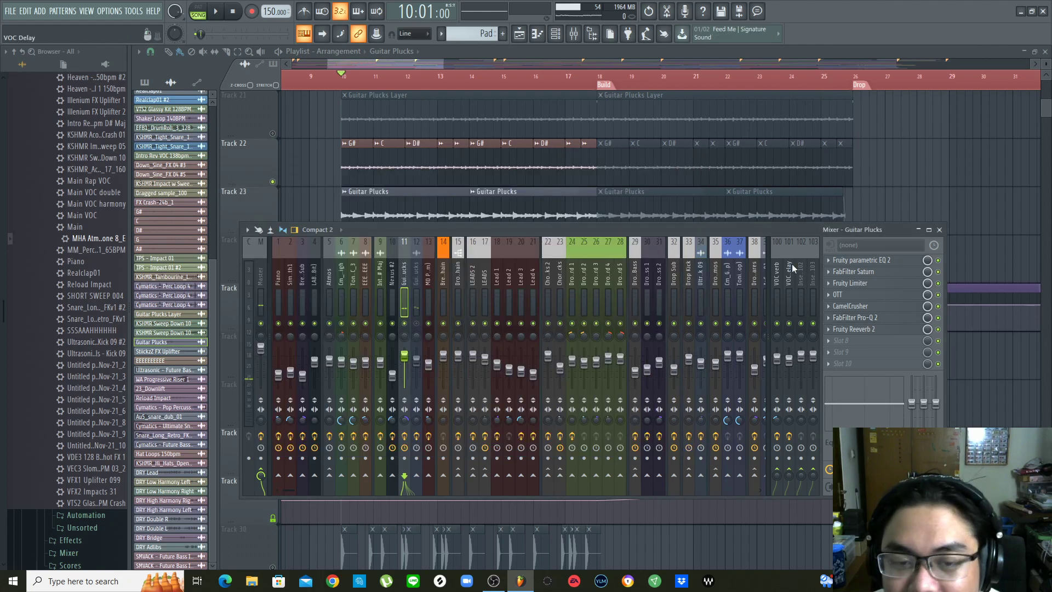
# Inspect the Fruity Reeverb 2 settings on mixer track 11 while playing the guitar layer
pyautogui.click(869, 331)
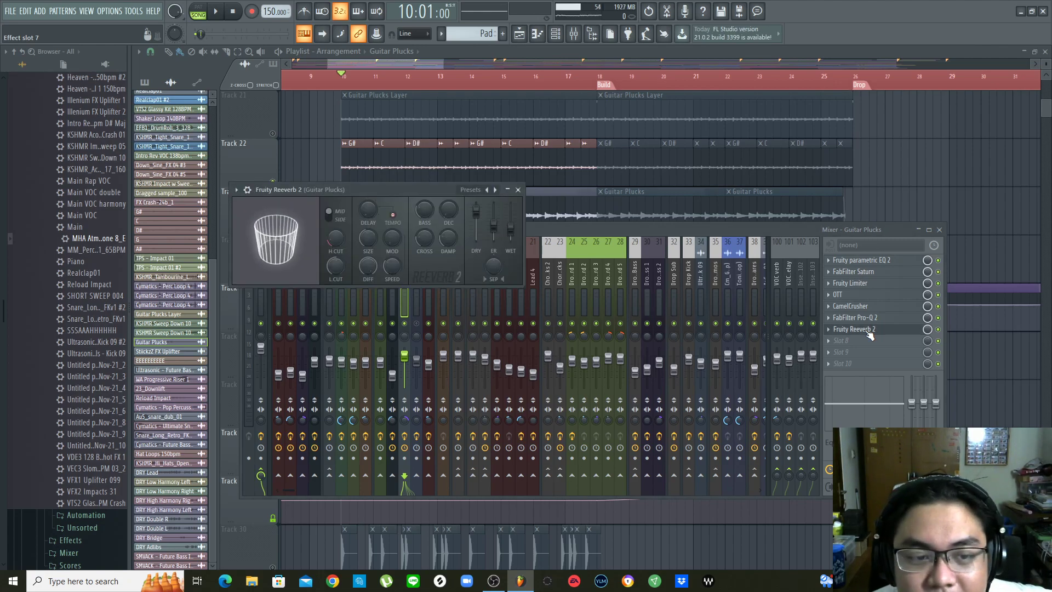
pyautogui.moveTo(392, 193); pyautogui.dragTo(541, 218)
pyautogui.press('space')
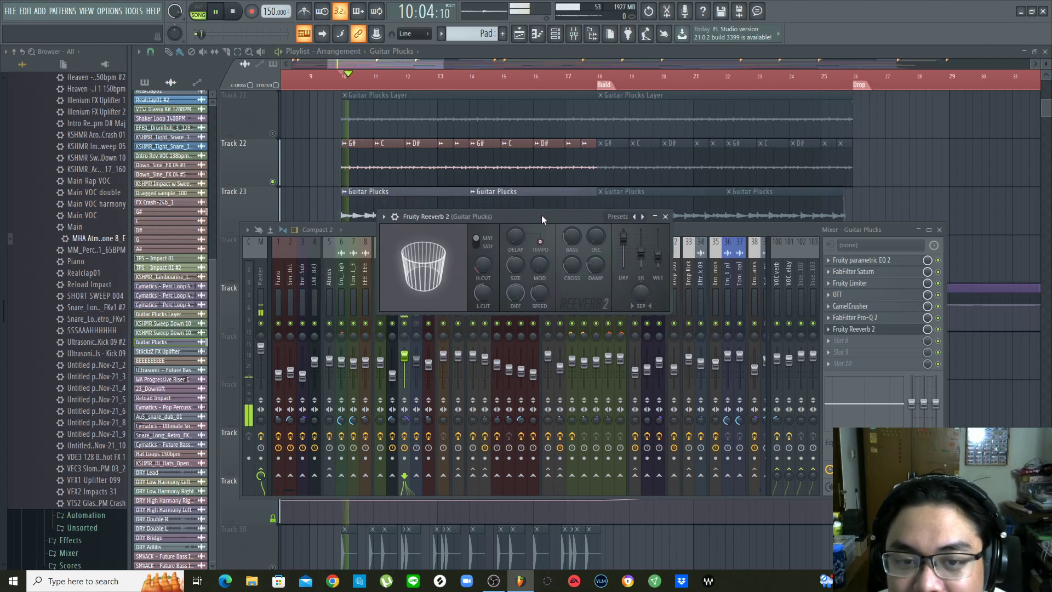
pyautogui.press('space')
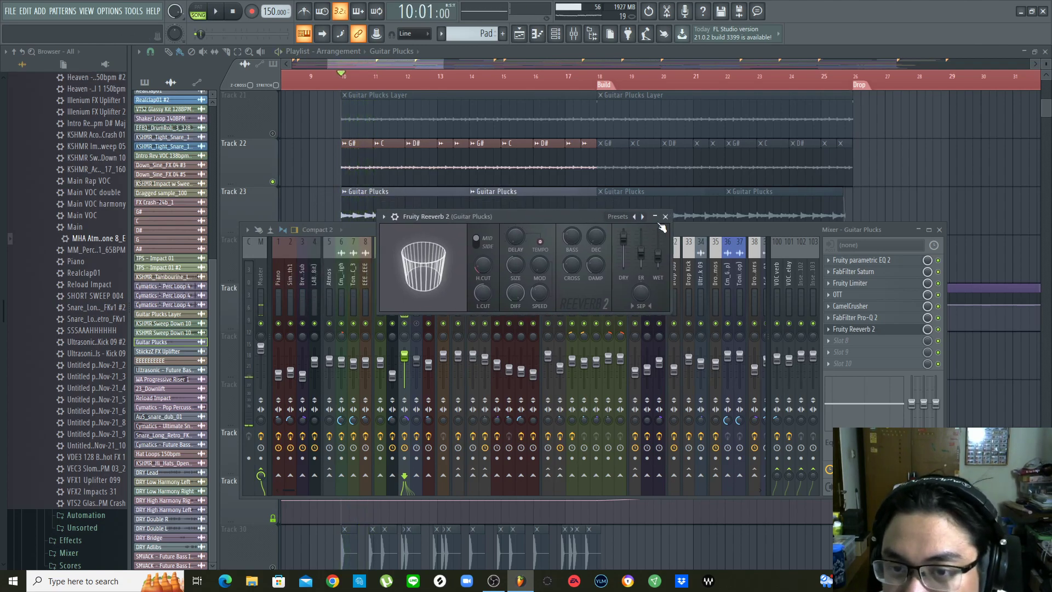
pyautogui.click(665, 216)
# Audition the guitar layers on Tracks 22 and 23 together, and Track 23 on its own
pyautogui.scroll(-1, 696, 187)
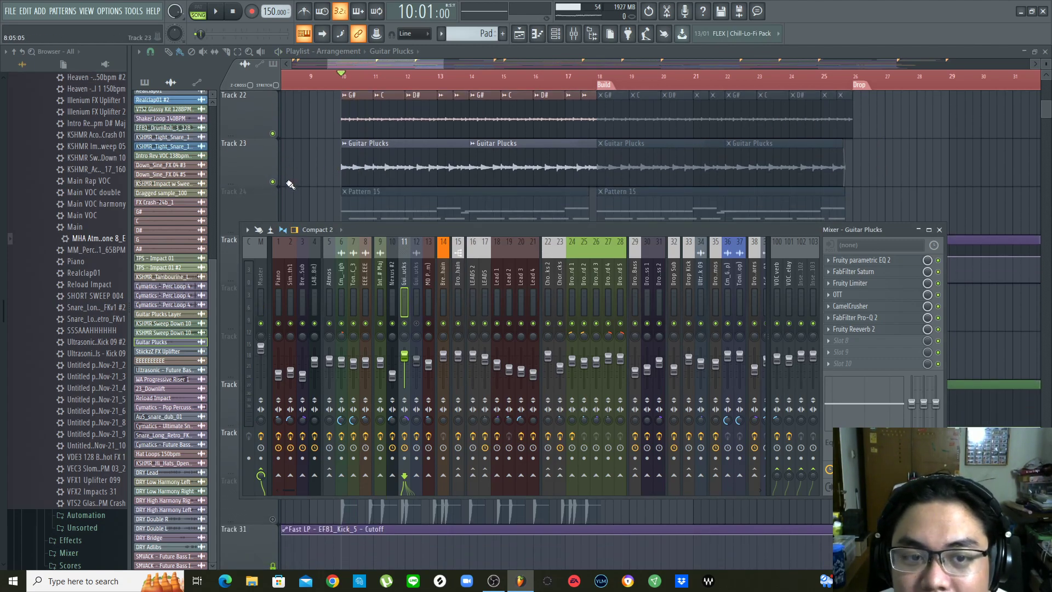
pyautogui.press('space')
pyautogui.press('space')
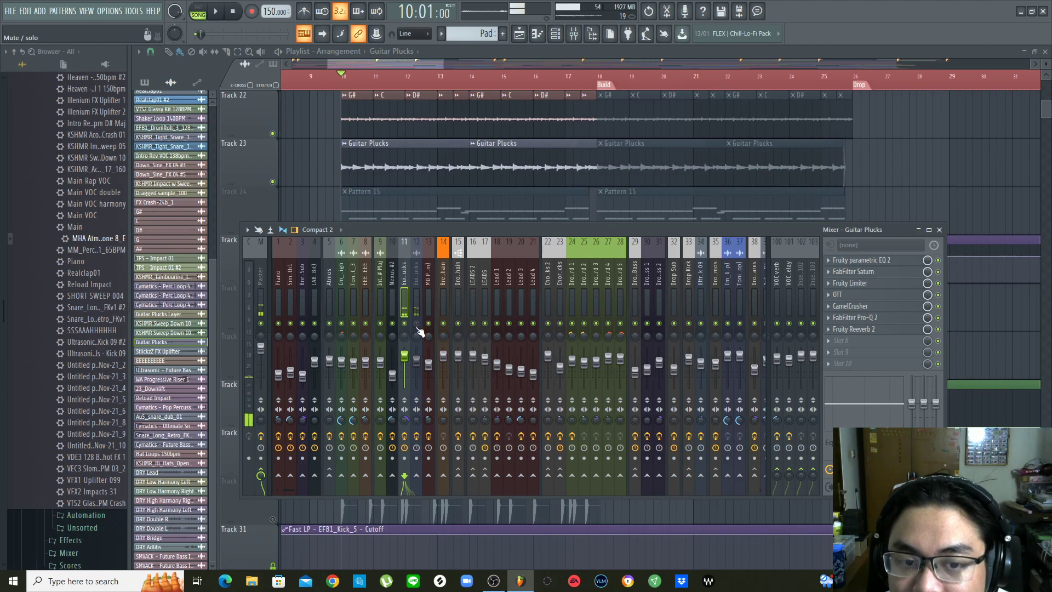
pyautogui.press('space')
pyautogui.press('space')
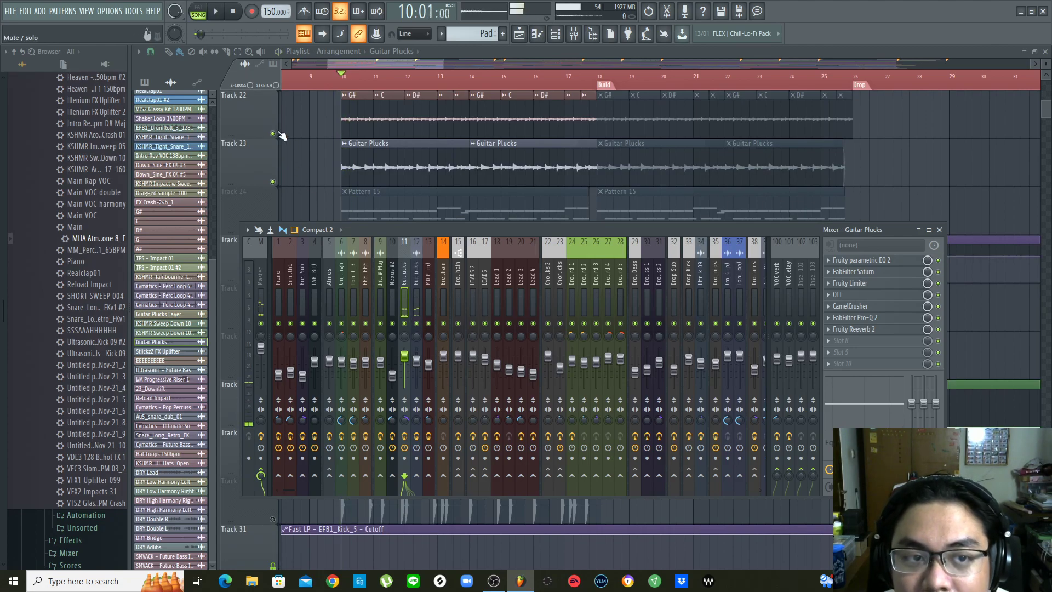
pyautogui.press('F9')
pyautogui.press('space')
pyautogui.press('F9')
pyautogui.press('space')
# Inspect the Fruity Parametric EQ 2 and Fruity Reeverb 2 on mixer track 12, auditioning the guitar layer with the EQ open
pyautogui.click(414, 277)
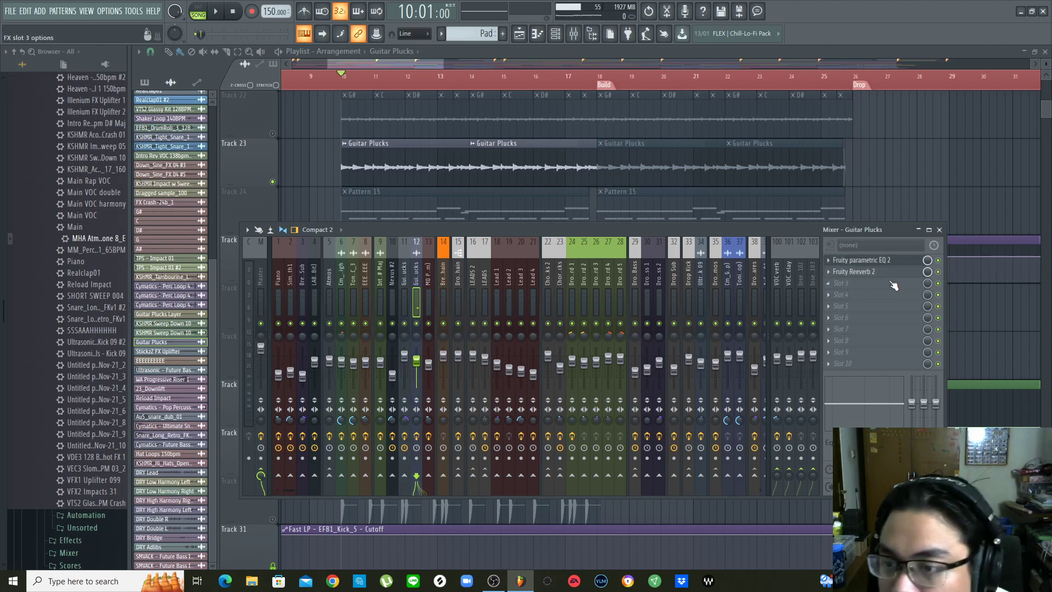
pyautogui.click(858, 261)
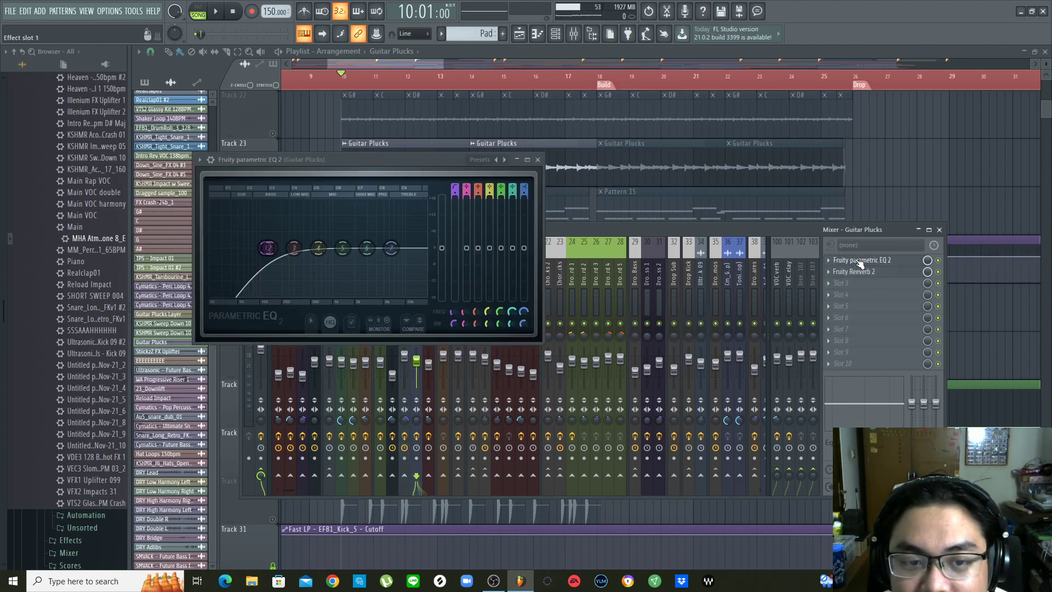
pyautogui.moveTo(422, 163); pyautogui.dragTo(465, 163)
pyautogui.press('space')
pyautogui.press('space')
pyautogui.click(581, 160)
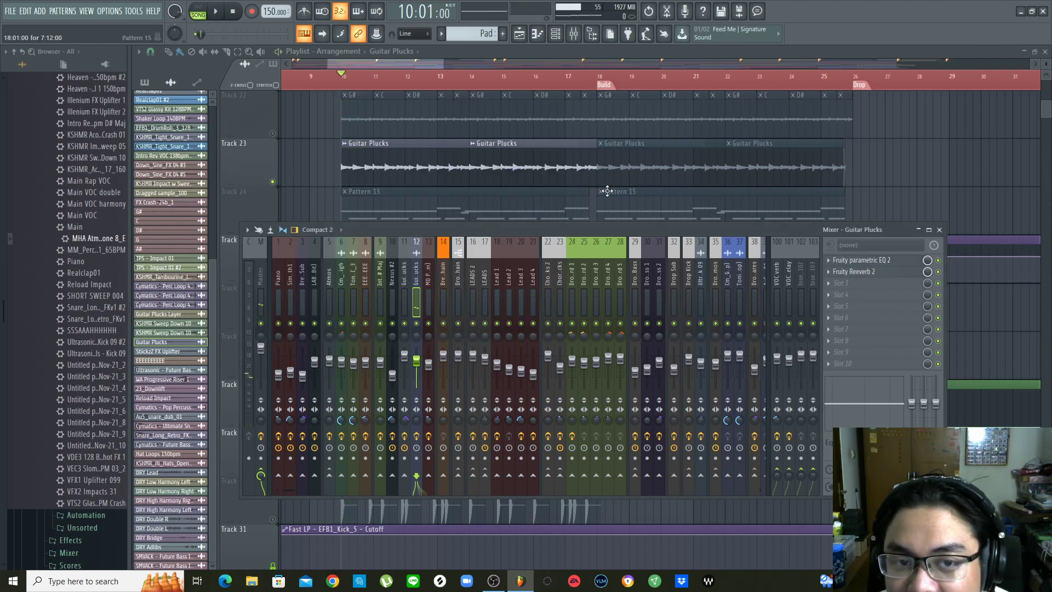
pyautogui.click(884, 273)
pyautogui.click(882, 273)
pyautogui.press('F9')
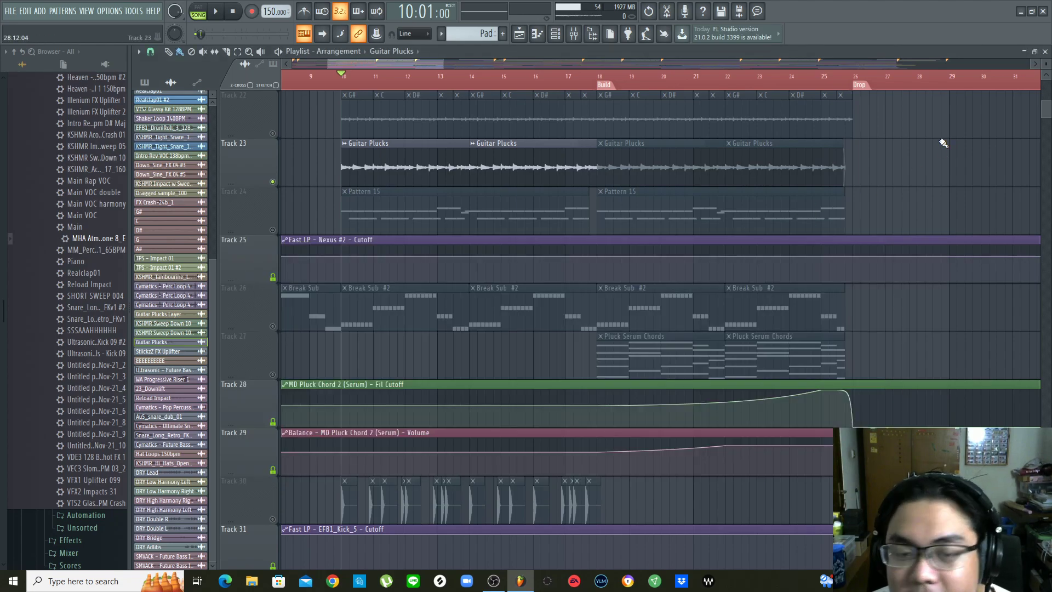
# Unsolo the guitar layer and look over the drum and percussion tracks below it in the playlist
pyautogui.scroll(2, 943, 145)
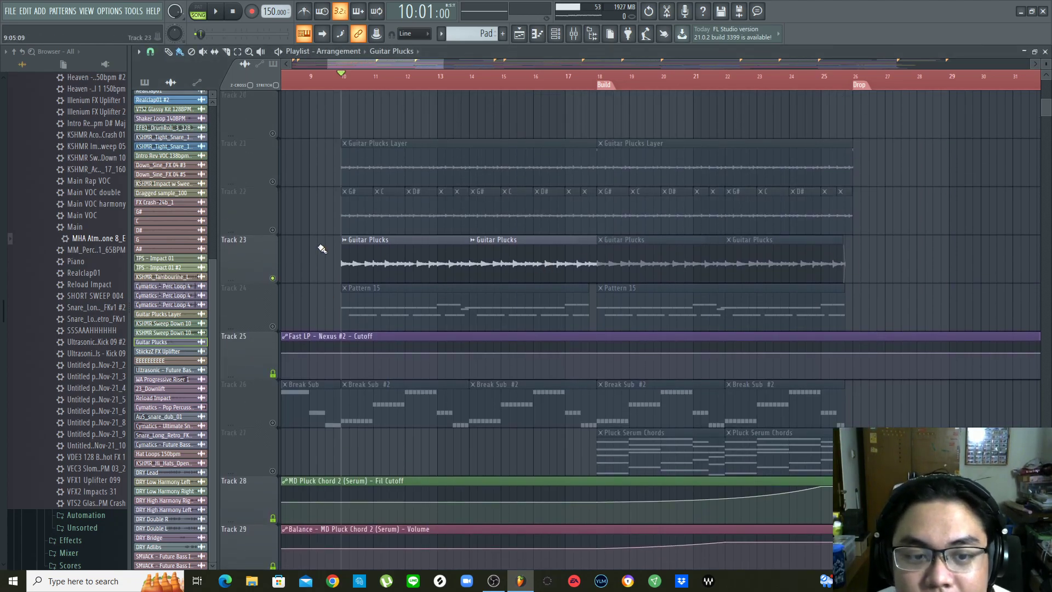
pyautogui.scroll(-7, 322, 250)
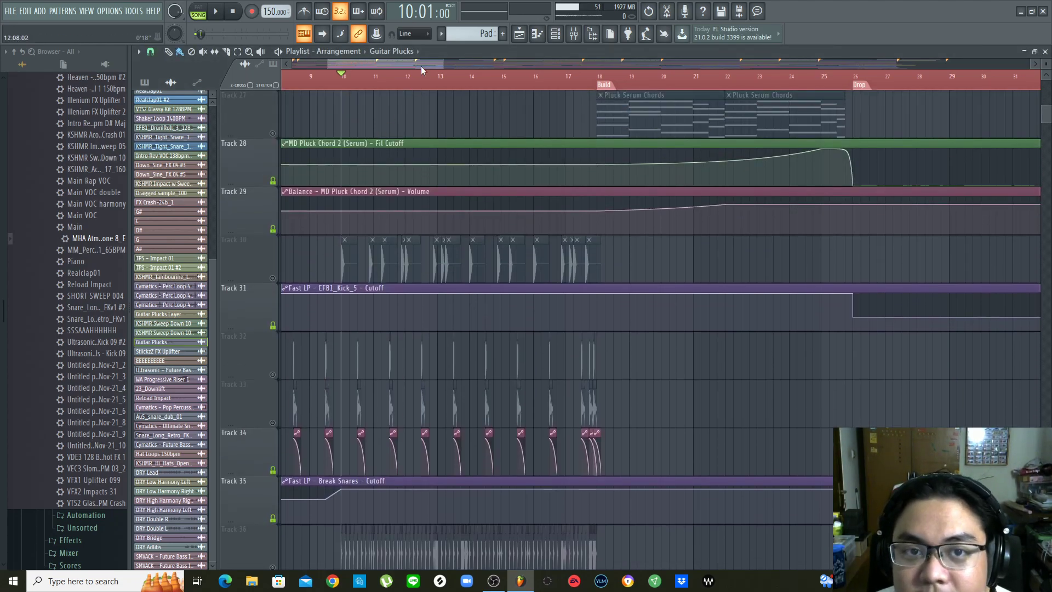
pyautogui.hscroll(-5, 421, 65)
pyautogui.scroll(-2, 347, 212)
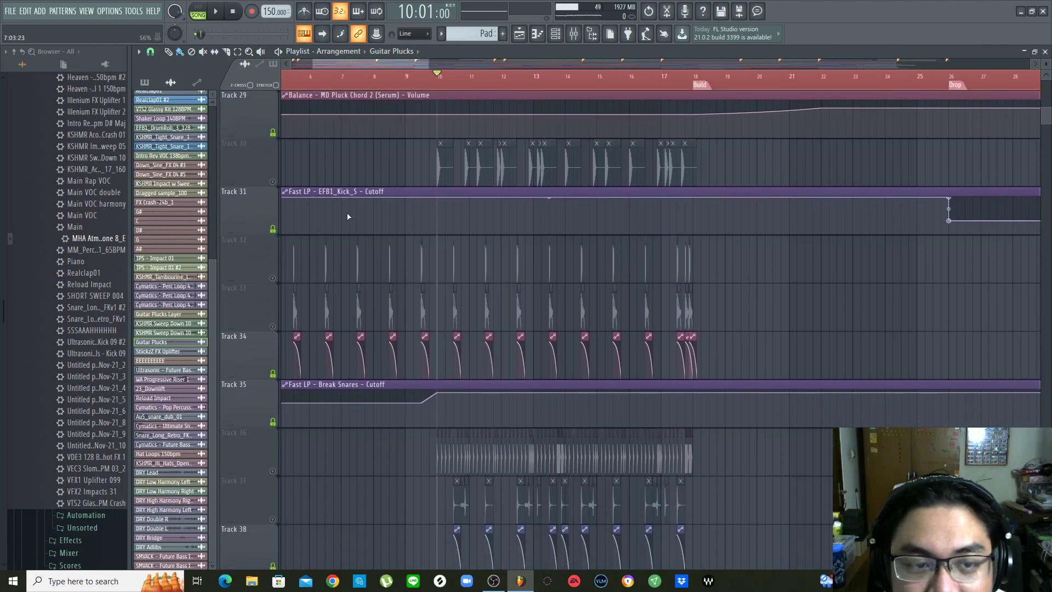
pyautogui.scroll(2, 348, 216)
pyautogui.scroll(-3, 276, 278)
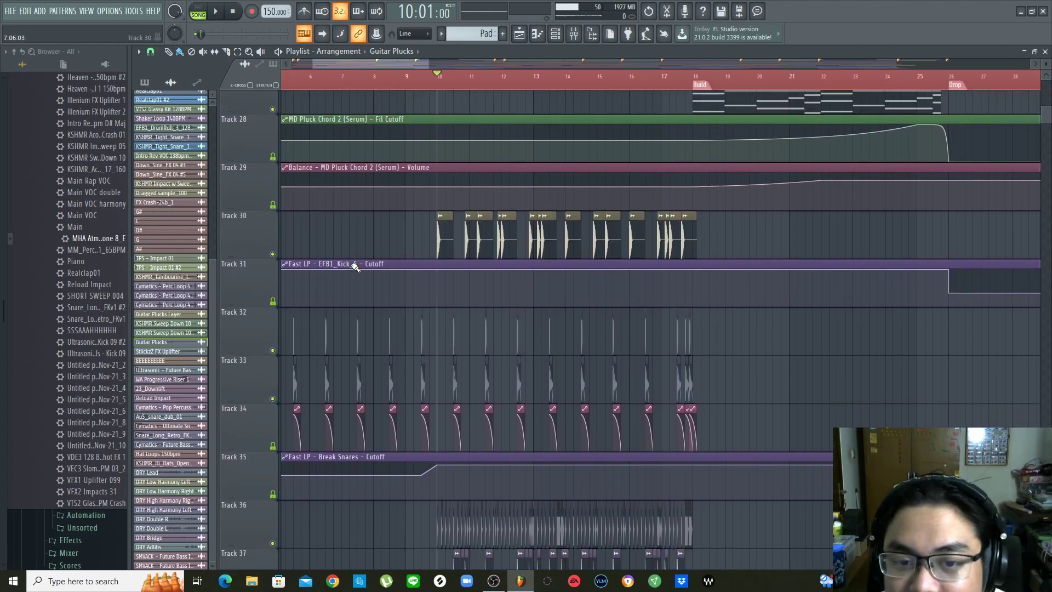
pyautogui.scroll(-8, 338, 341)
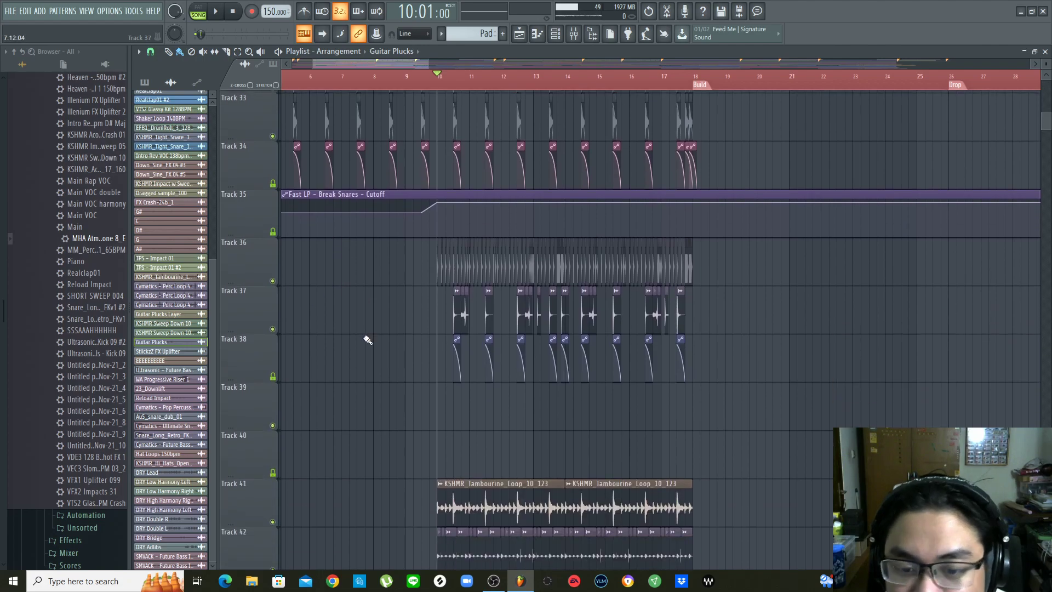
pyautogui.scroll(6, 364, 336)
pyautogui.scroll(7, 365, 339)
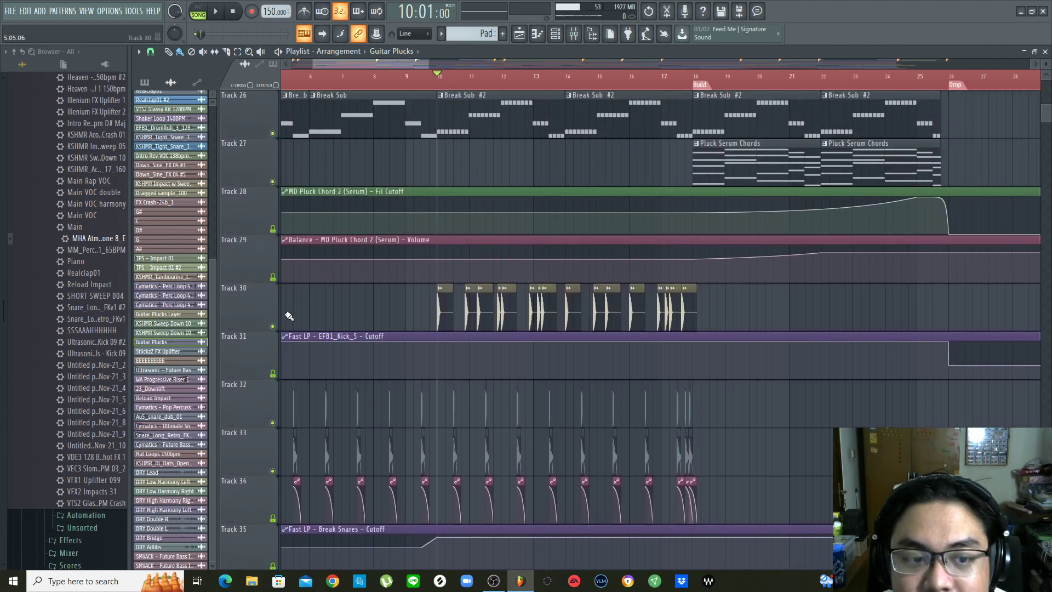
# Solo the kick clips on Track 30 and audition them from bar 10
pyautogui.rightClick(273, 326)
pyautogui.scroll(3, 478, 87)
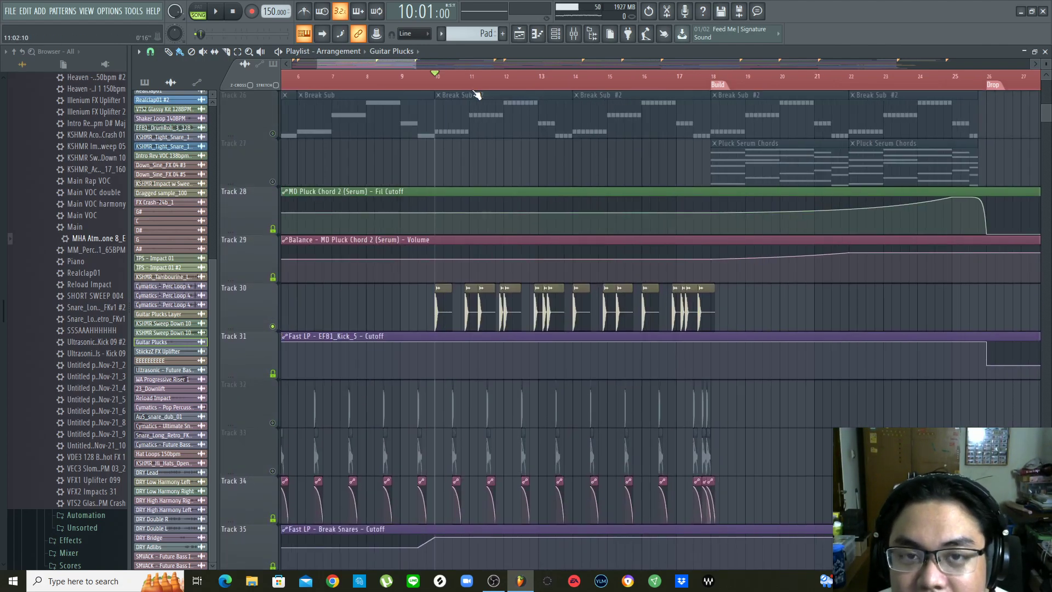
pyautogui.press('space')
pyautogui.scroll(-2, 487, 66)
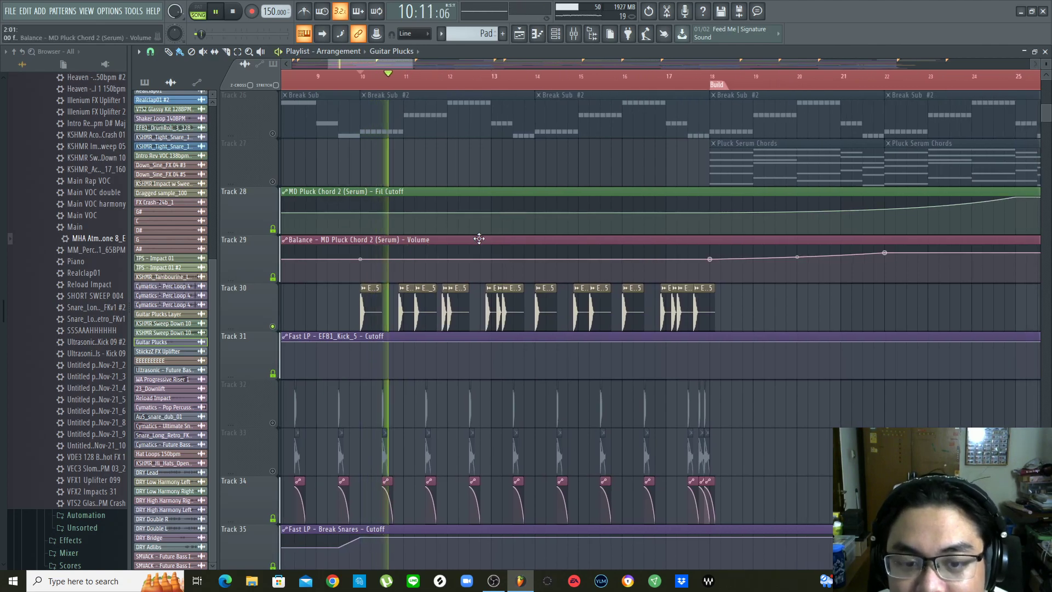
pyautogui.scroll(-2, 479, 238)
pyautogui.press('space')
# Enable the percussion on Tracks 37, 41 and 42 alongside the soloed Track 30
pyautogui.scroll(-4, 340, 405)
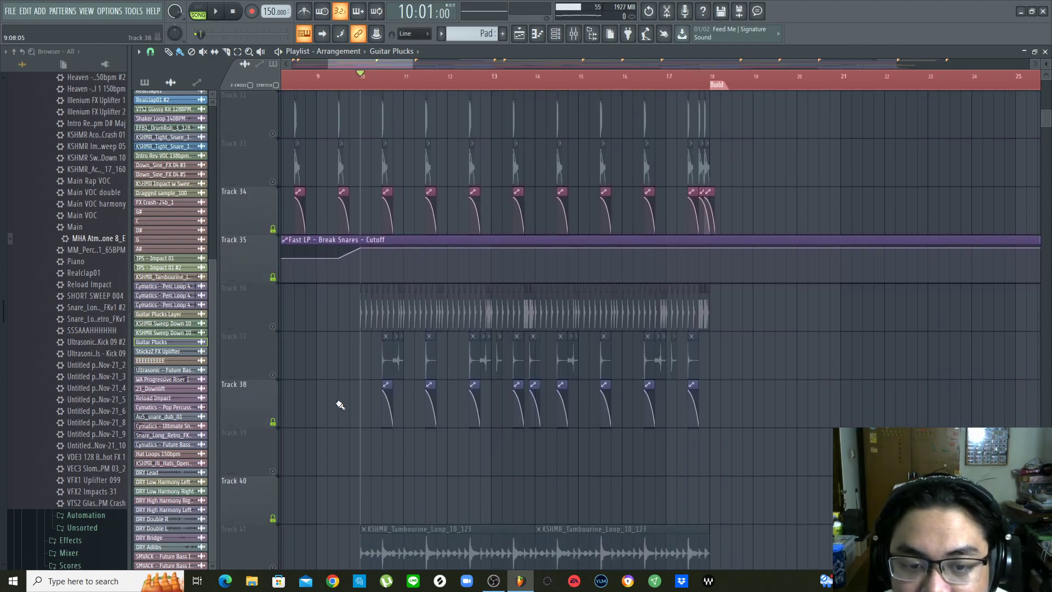
pyautogui.click(273, 375)
pyautogui.scroll(2, 317, 395)
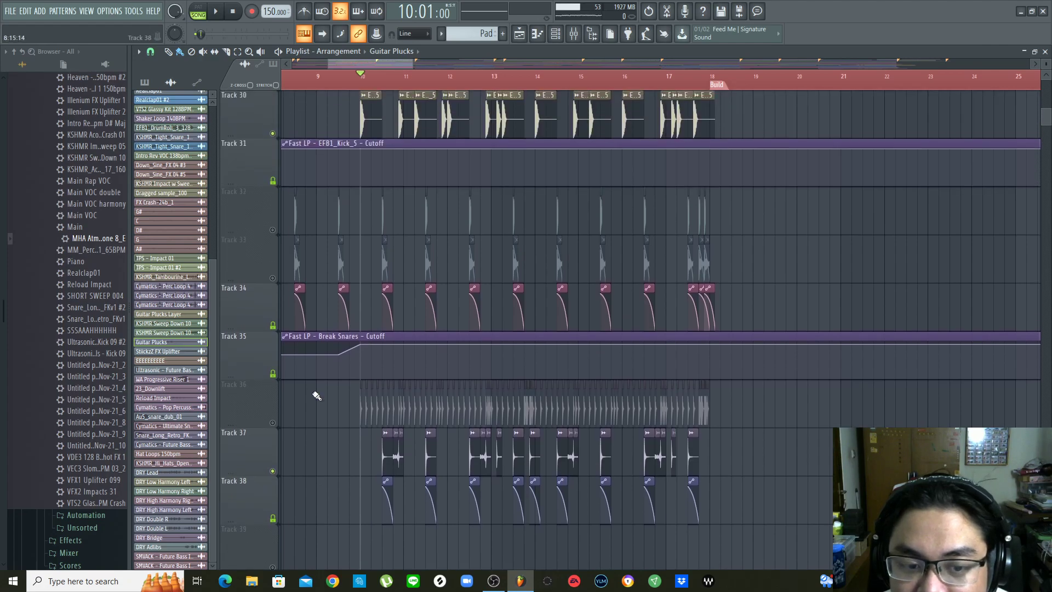
pyautogui.scroll(-4, 353, 436)
pyautogui.scroll(4, 334, 409)
pyautogui.scroll(-6, 315, 429)
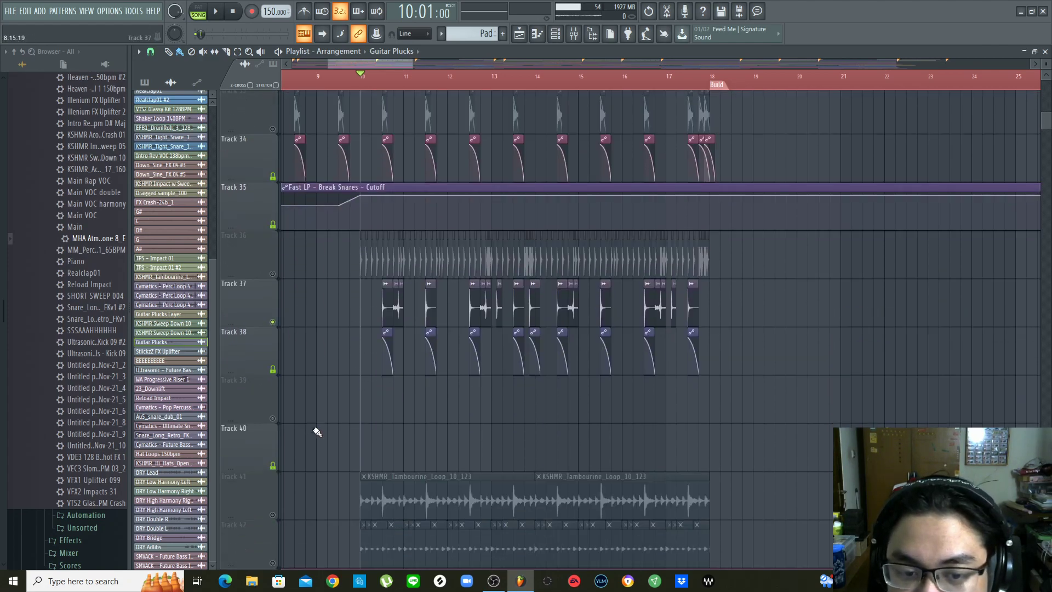
pyautogui.click(273, 375)
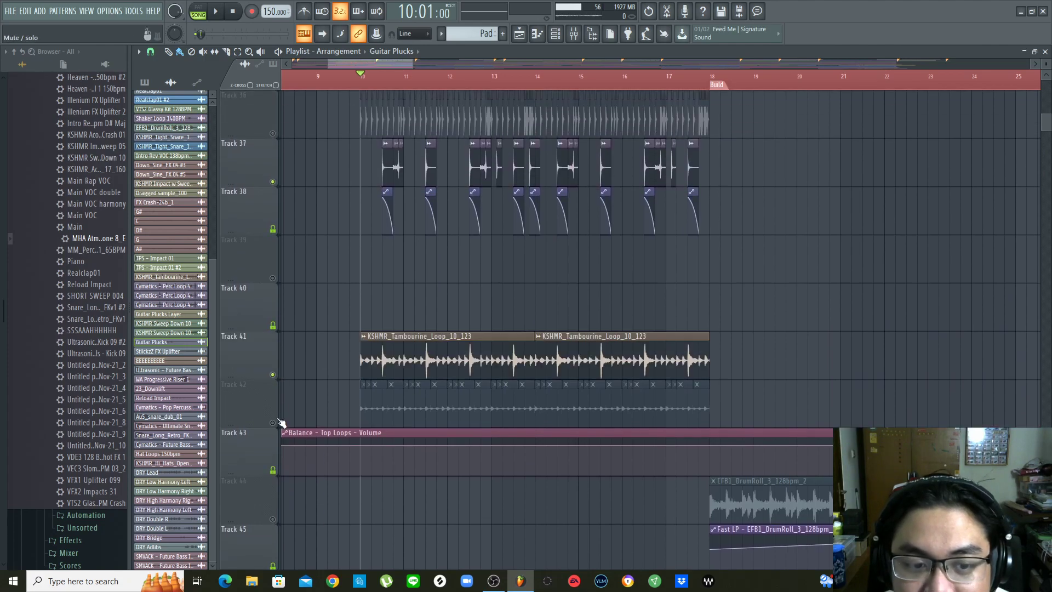
pyautogui.click(273, 423)
# Audition the kick, percussion, tambourine and shaker layers together from bar 10
pyautogui.scroll(9, 477, 417)
pyautogui.press('space')
pyautogui.scroll(-2, 925, 231)
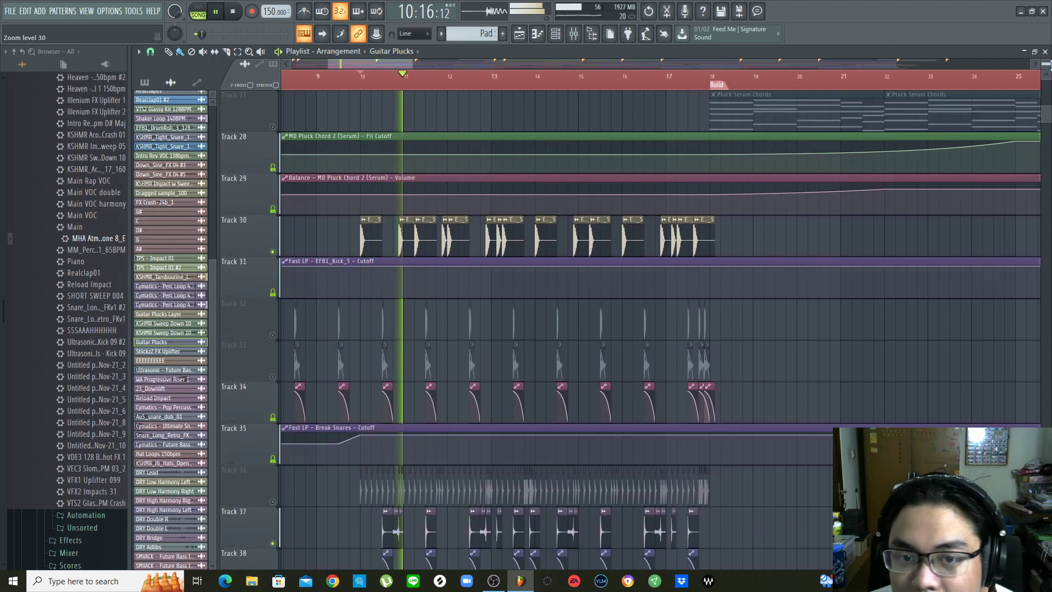
pyautogui.scroll(-4, 854, 352)
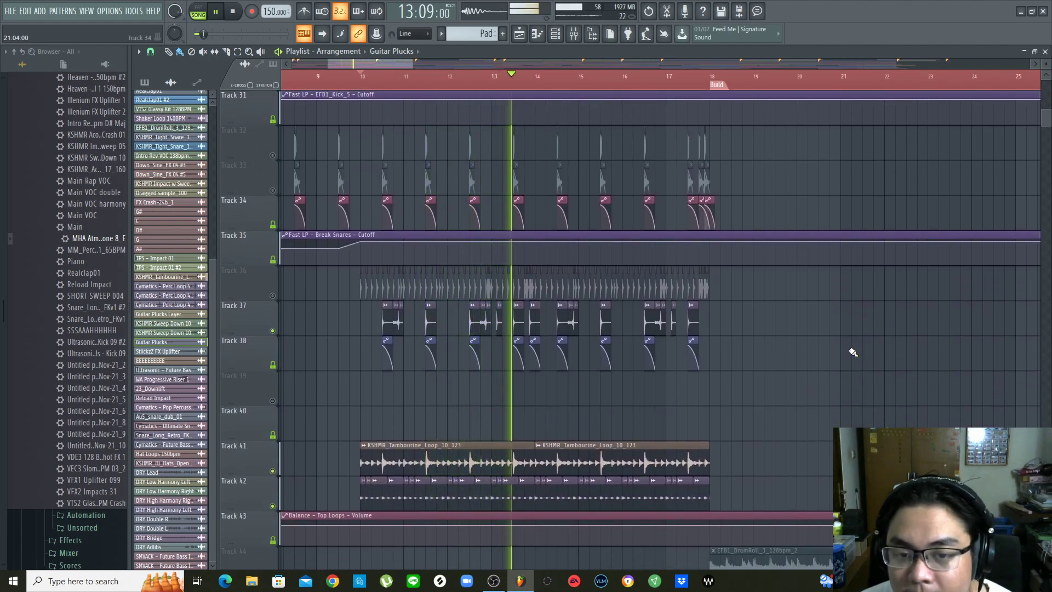
pyautogui.press('space')
# Solo and audition Track 37, and inspect the sample settings of its Cymatics Perc Loop 47 clip
pyautogui.scroll(6, 402, 63)
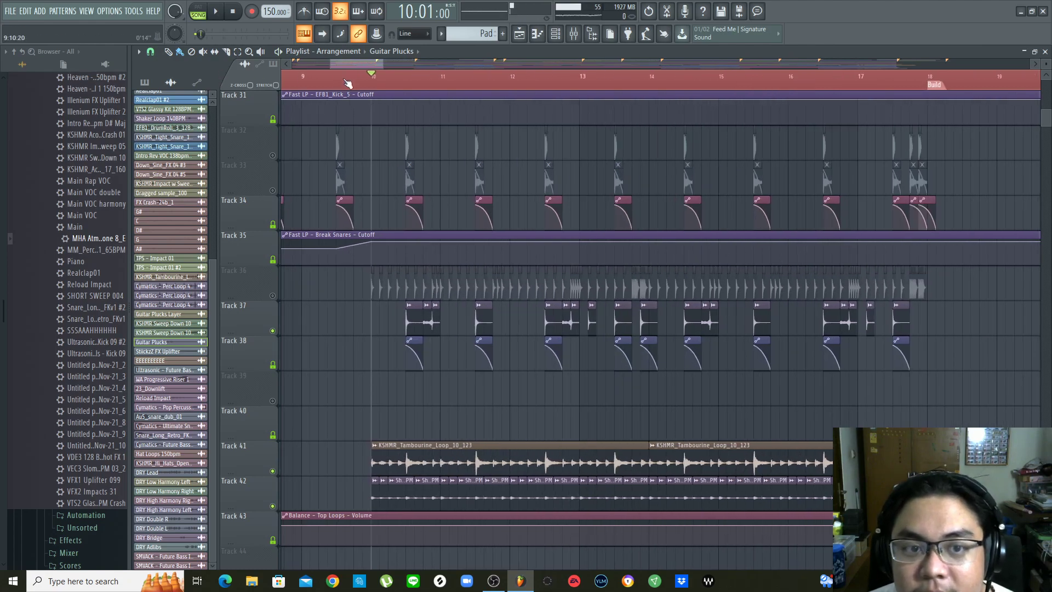
pyautogui.moveTo(380, 64); pyautogui.dragTo(372, 64)
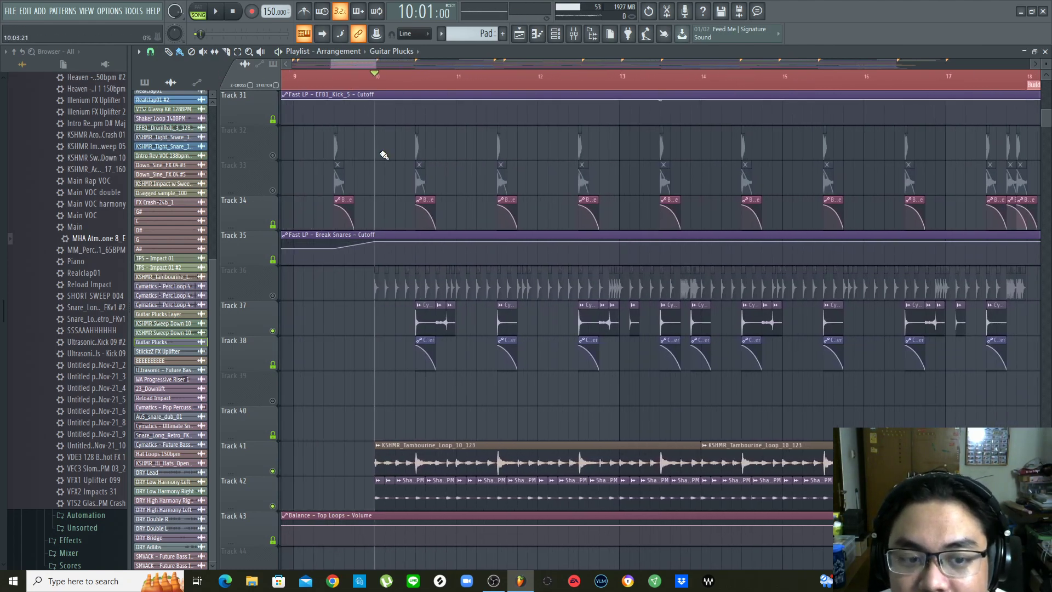
pyautogui.rightClick(274, 332)
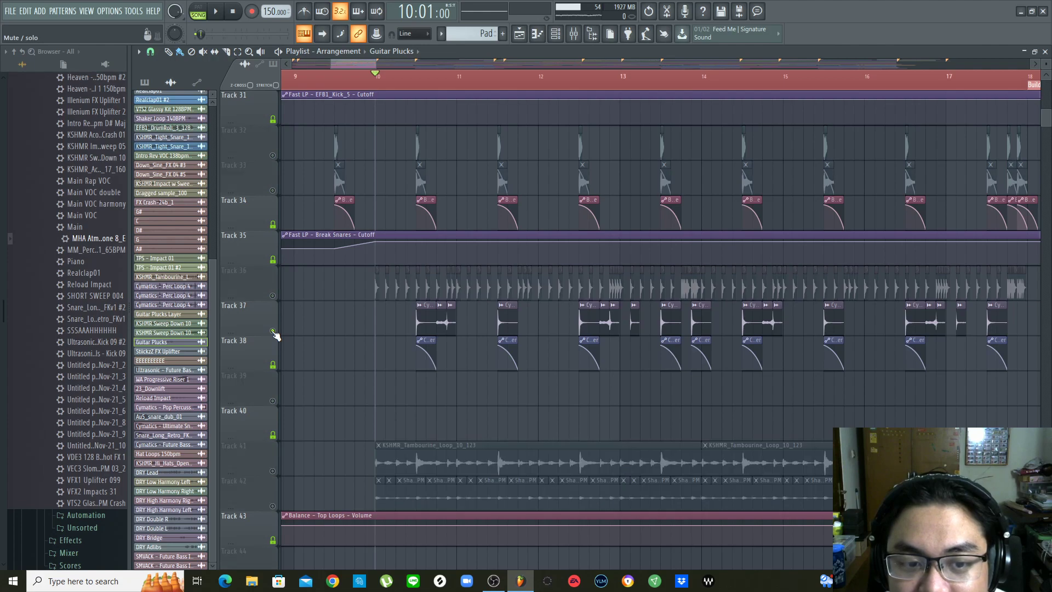
pyautogui.press('space')
pyautogui.press('space')
pyautogui.doubleClick(420, 321)
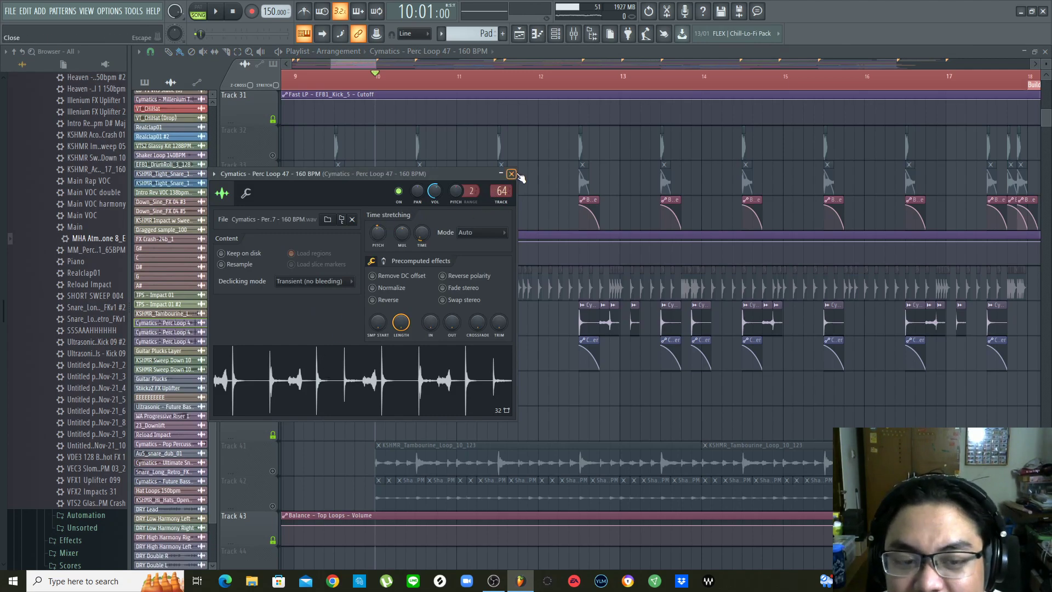
pyautogui.click(512, 174)
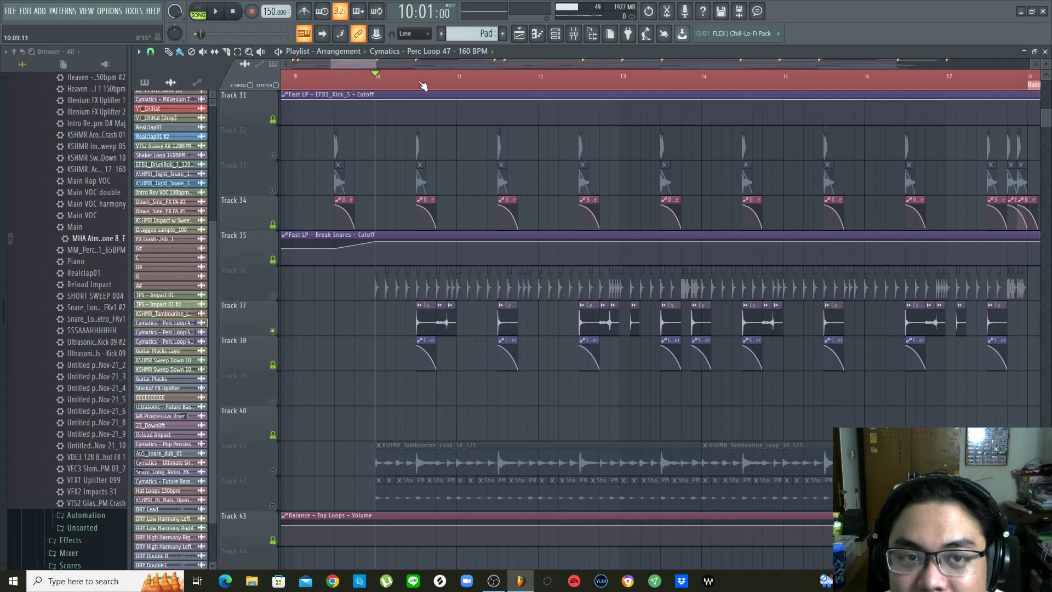
# Audition the Cymatics Perc Loop 47 clips on Track 37 starting from position 10:09
pyautogui.scroll(4, 423, 86)
pyautogui.click(418, 86)
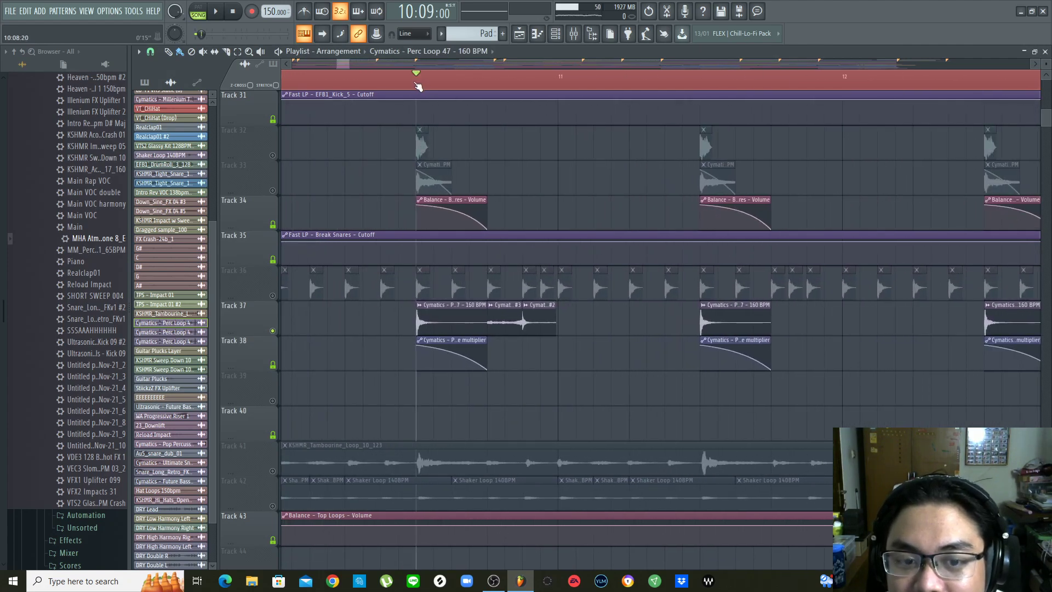
pyautogui.scroll(-3, 418, 86)
pyautogui.press('space')
pyautogui.press('space')
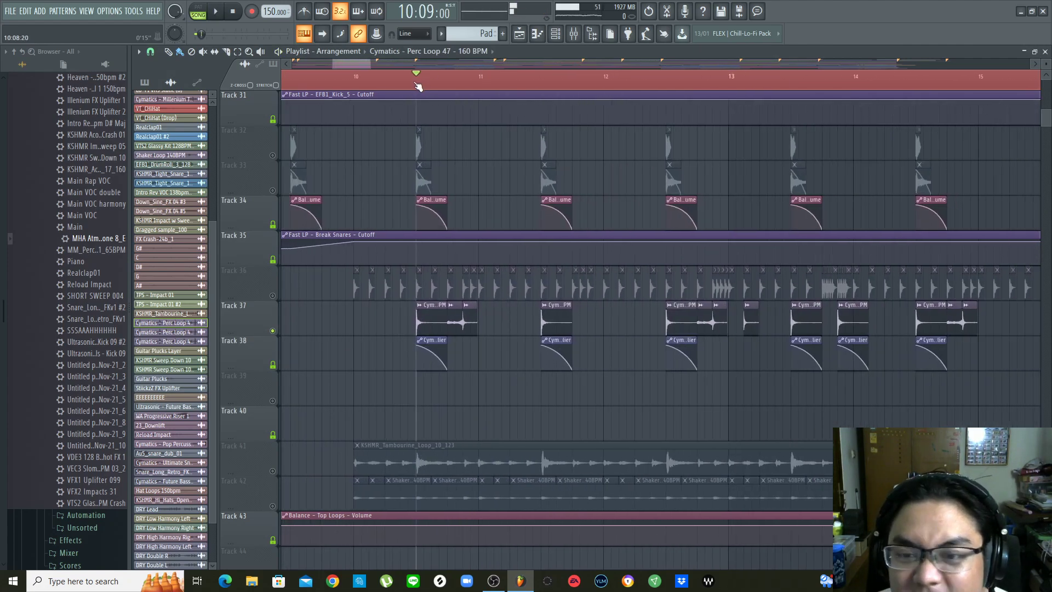
pyautogui.scroll(-5, 418, 86)
pyautogui.press('space')
pyautogui.press('space')
# Open the mixer at the Cymatics Perc Loop 47 insert and audition the loop with the insert's effects bypassed
pyautogui.click(574, 35)
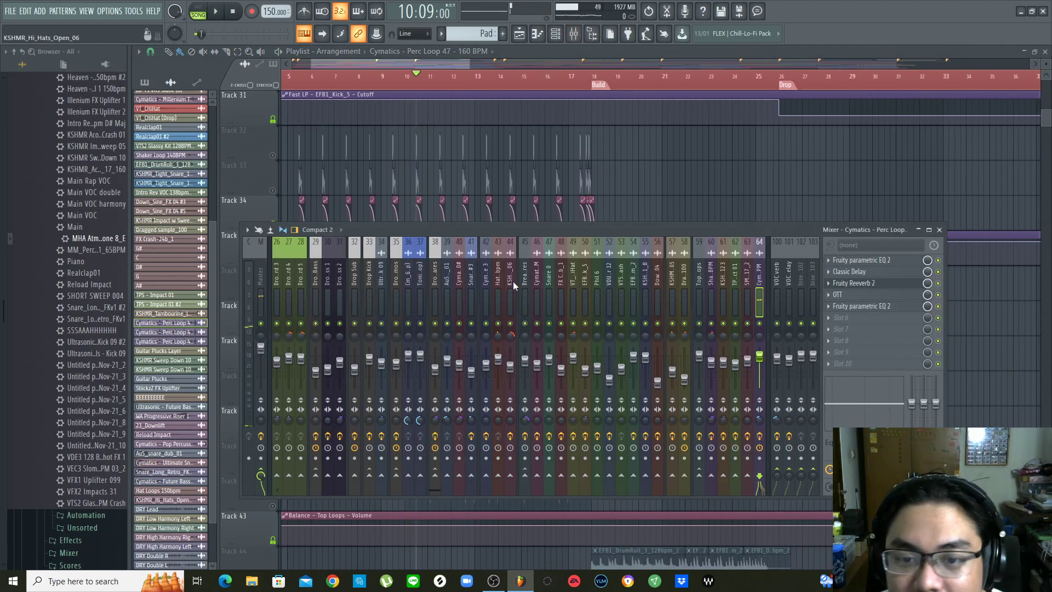
pyautogui.hscroll(10, 513, 281)
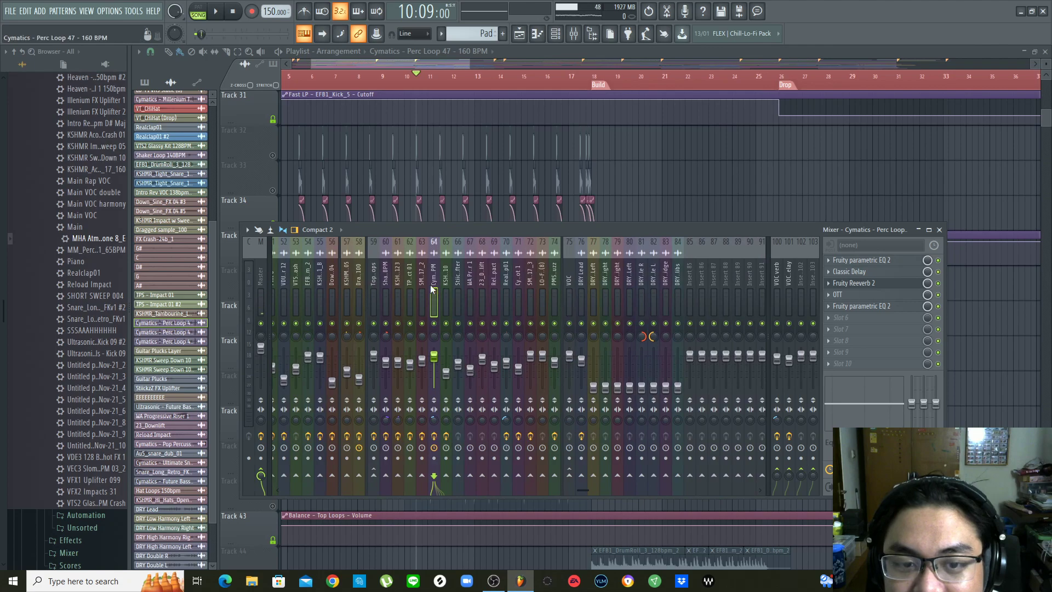
pyautogui.press('space')
pyautogui.press('space')
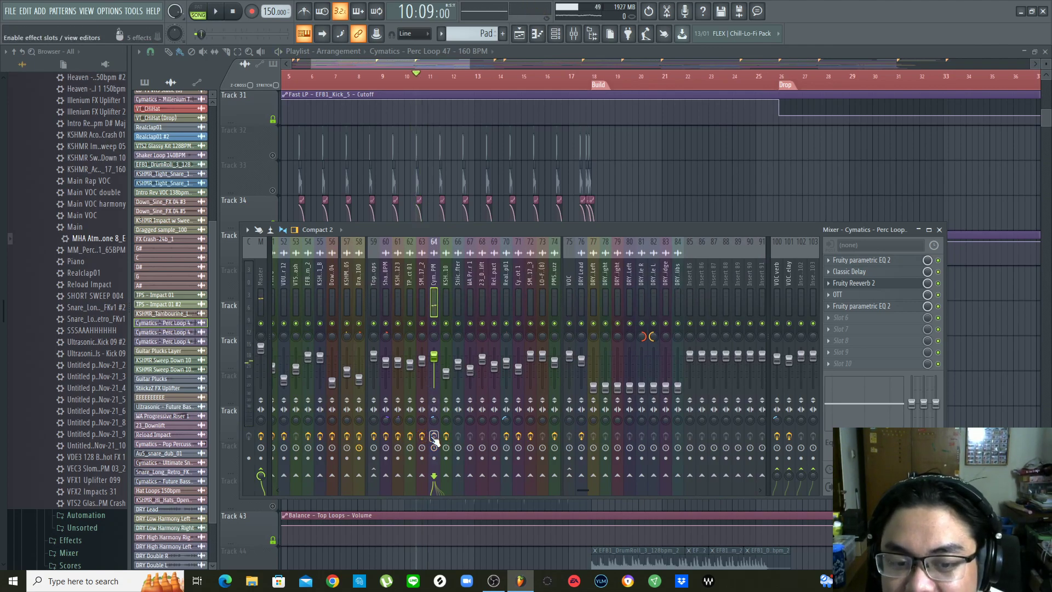
pyautogui.press('space')
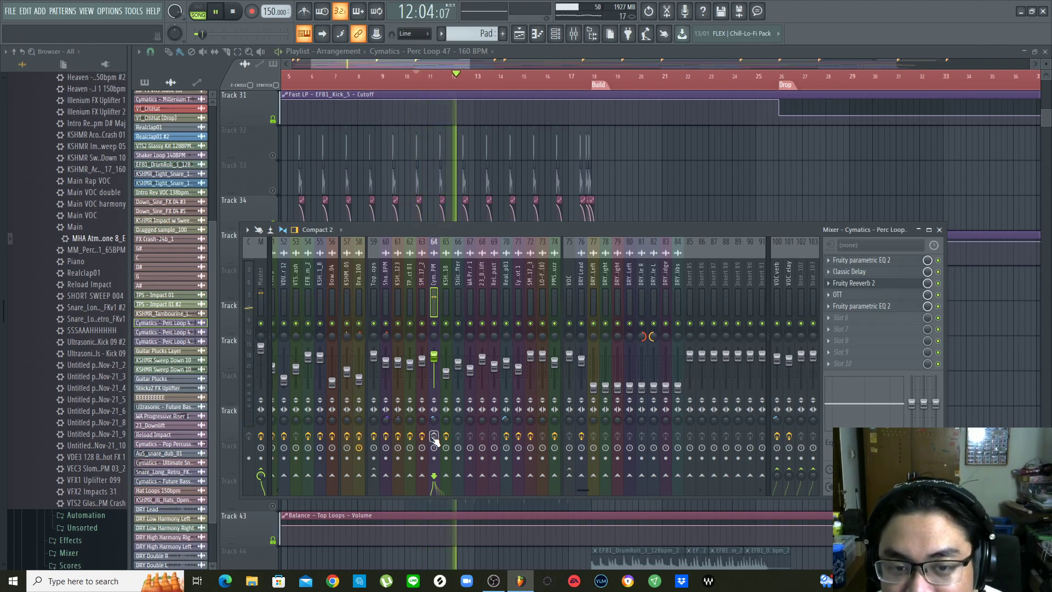
pyautogui.press('space')
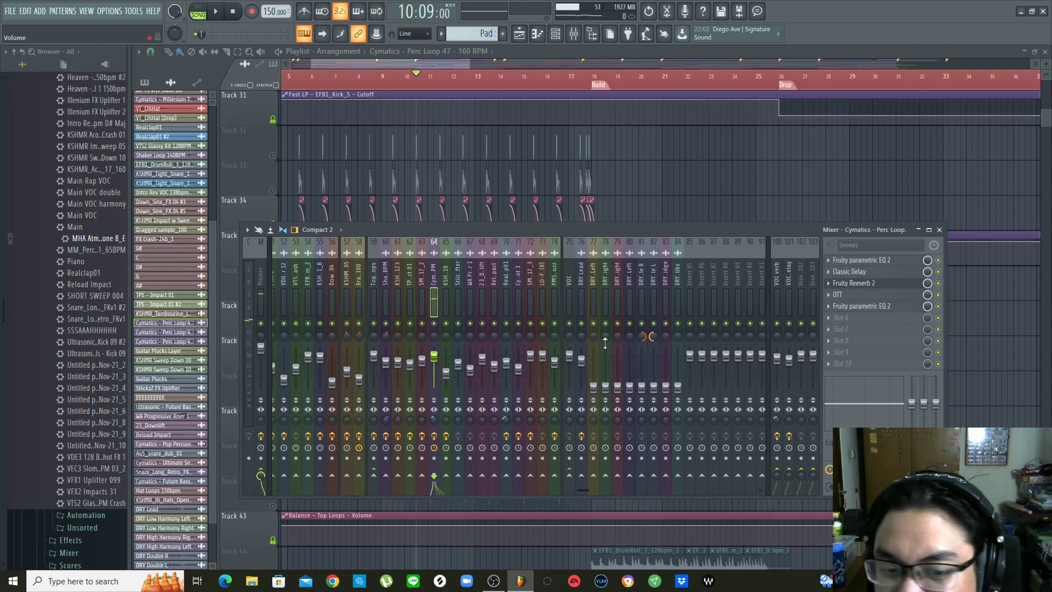
# Inspect the first Fruity parametric EQ 2 on the Perc Loop 47 insert while auditioning the loop
pyautogui.click(877, 261)
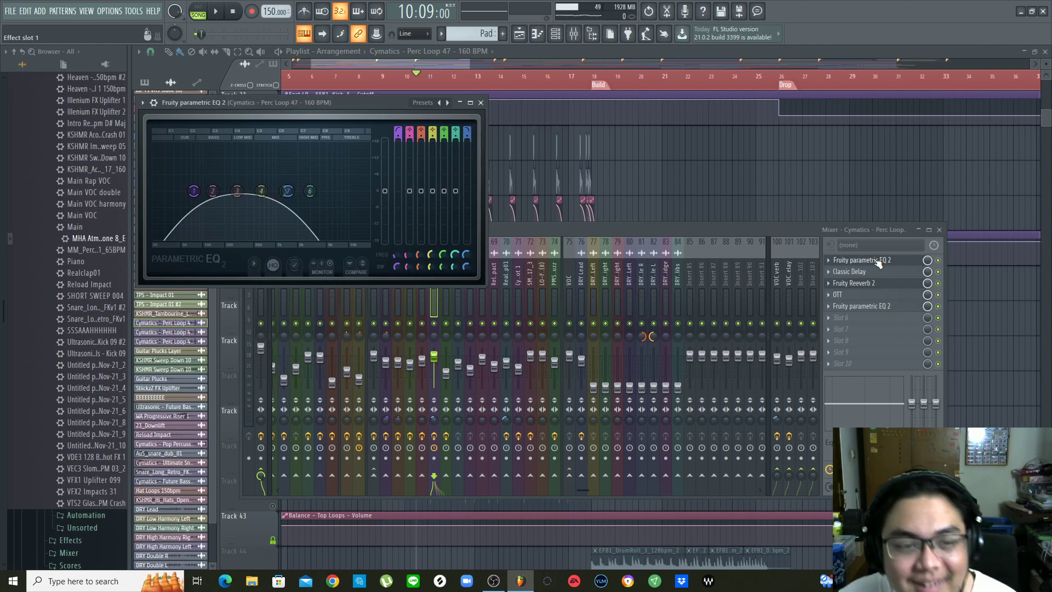
pyautogui.press('space')
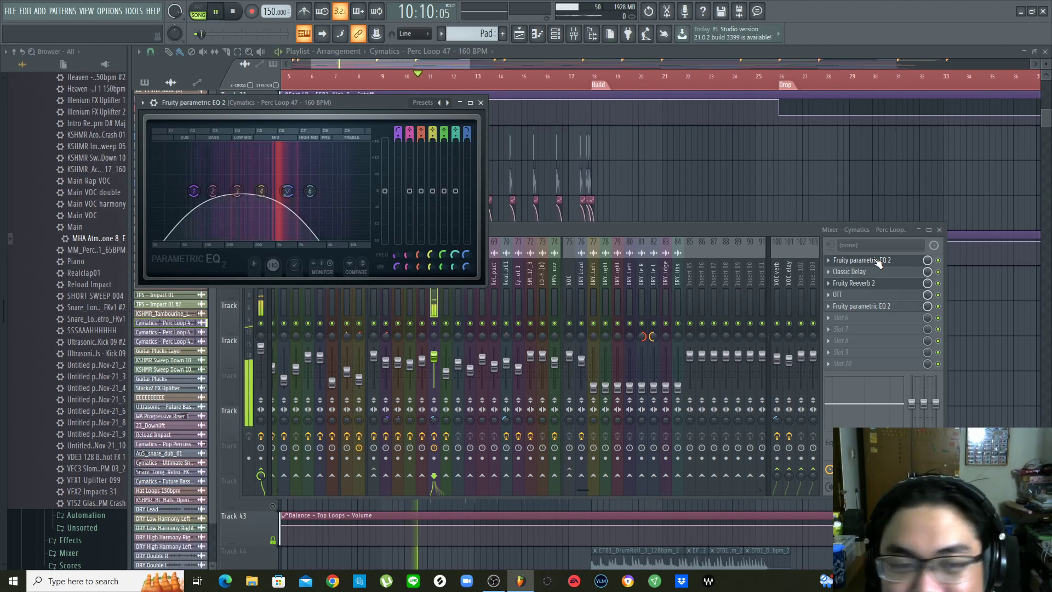
pyautogui.press('space')
# Bypass the effects after the first Fruity parametric EQ 2, audition its filtering alone, and close the EQ
pyautogui.click(938, 305)
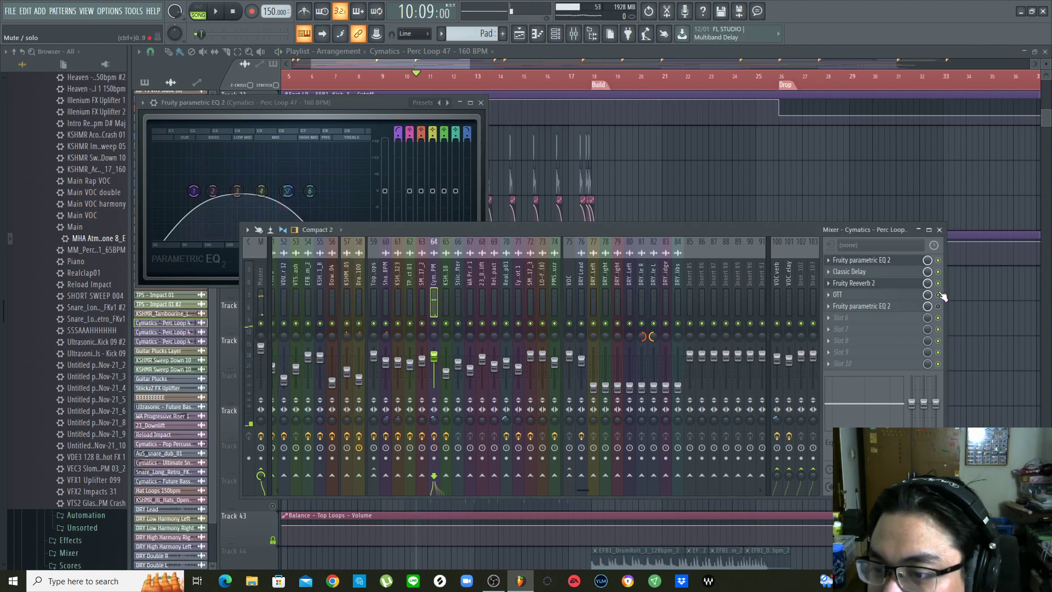
pyautogui.moveTo(383, 100); pyautogui.dragTo(517, 169)
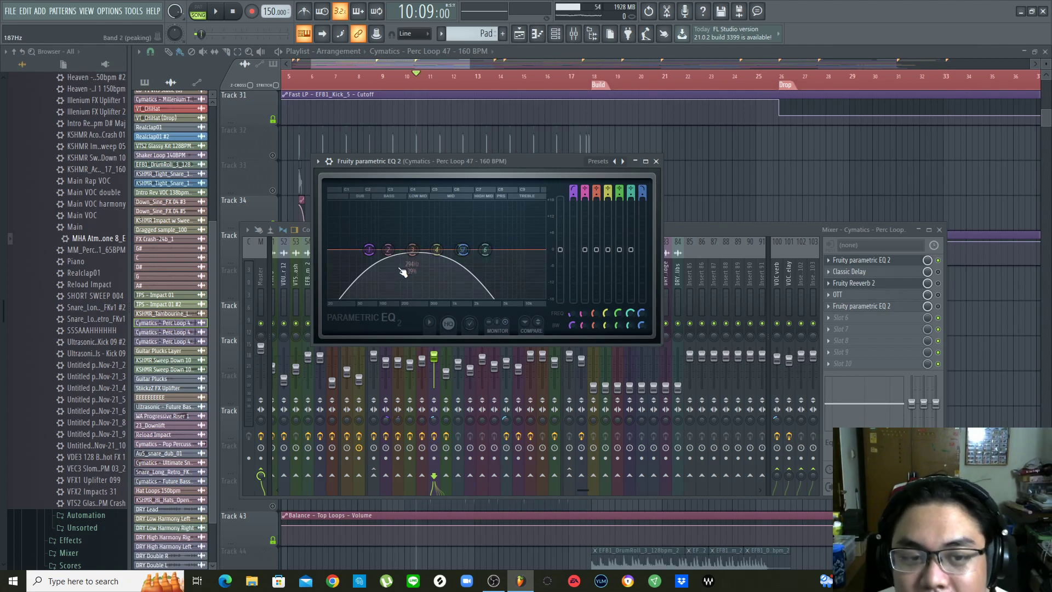
pyautogui.press('space')
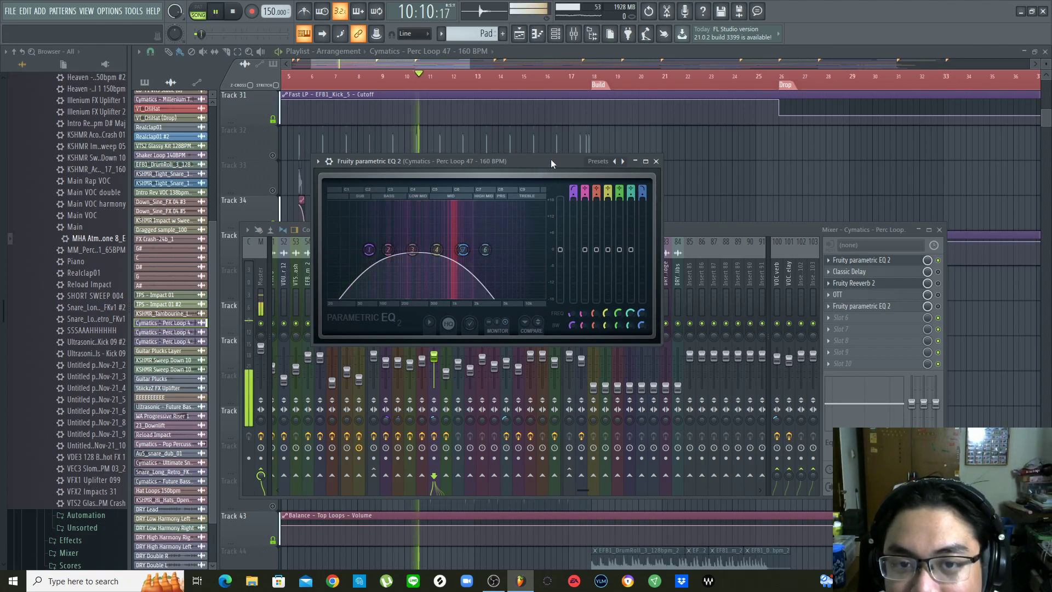
pyautogui.press('space')
pyautogui.click(656, 161)
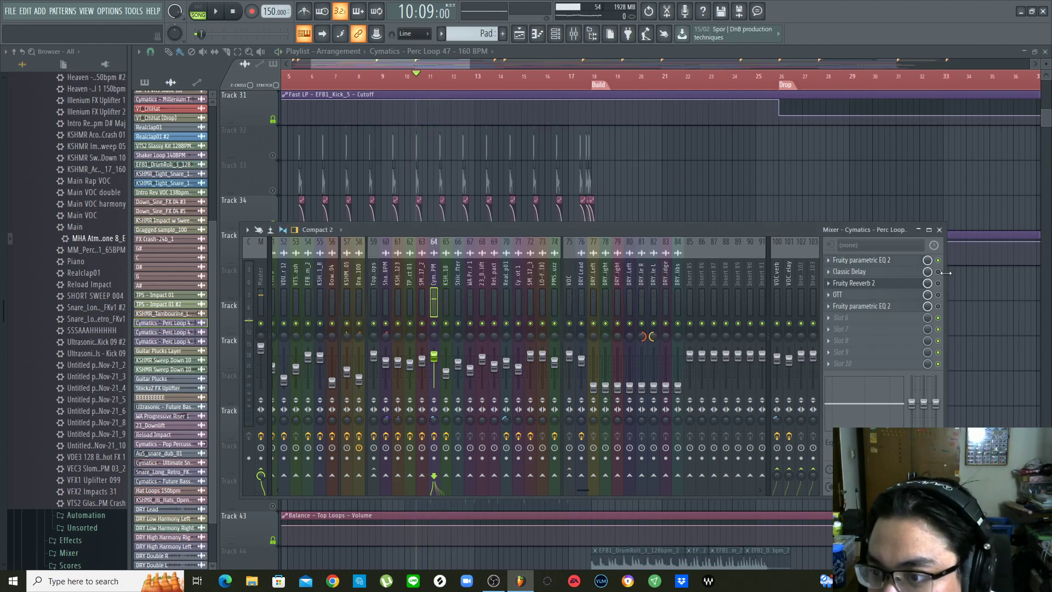
# Inspect the Classic Delay and audition Perc Loop 47 with the delay and Fruity Reeverb 2 brought back in
pyautogui.click(868, 274)
pyautogui.press('space')
pyautogui.click(867, 274)
pyautogui.press('space')
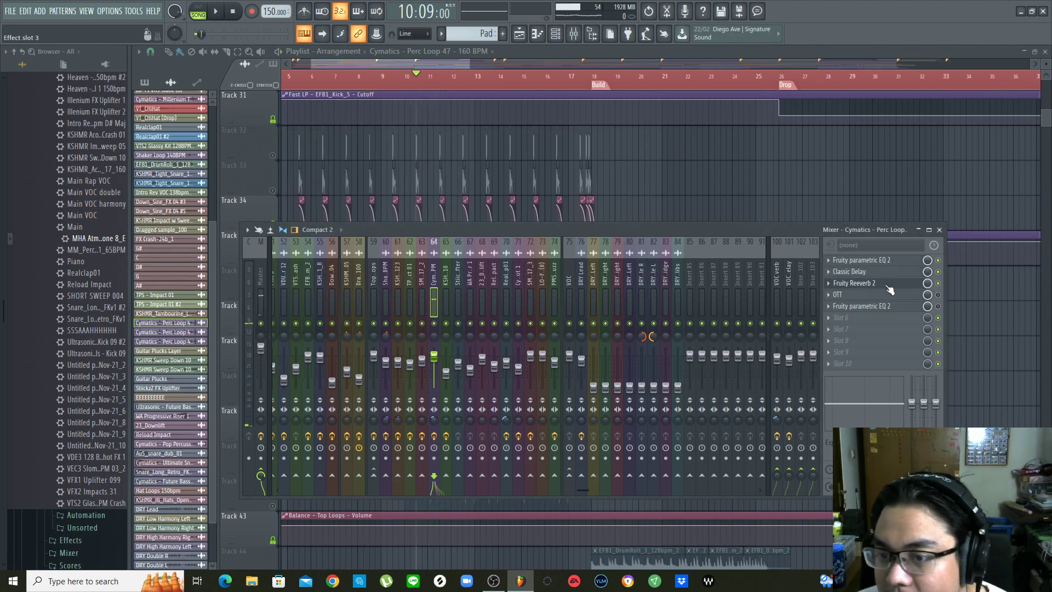
pyautogui.press('space')
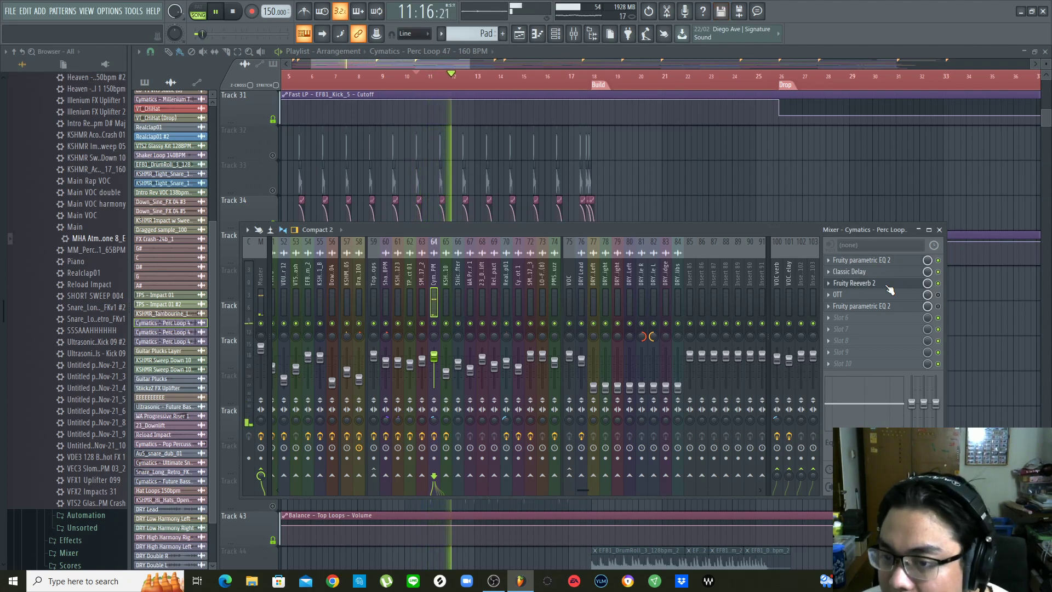
pyautogui.press('space')
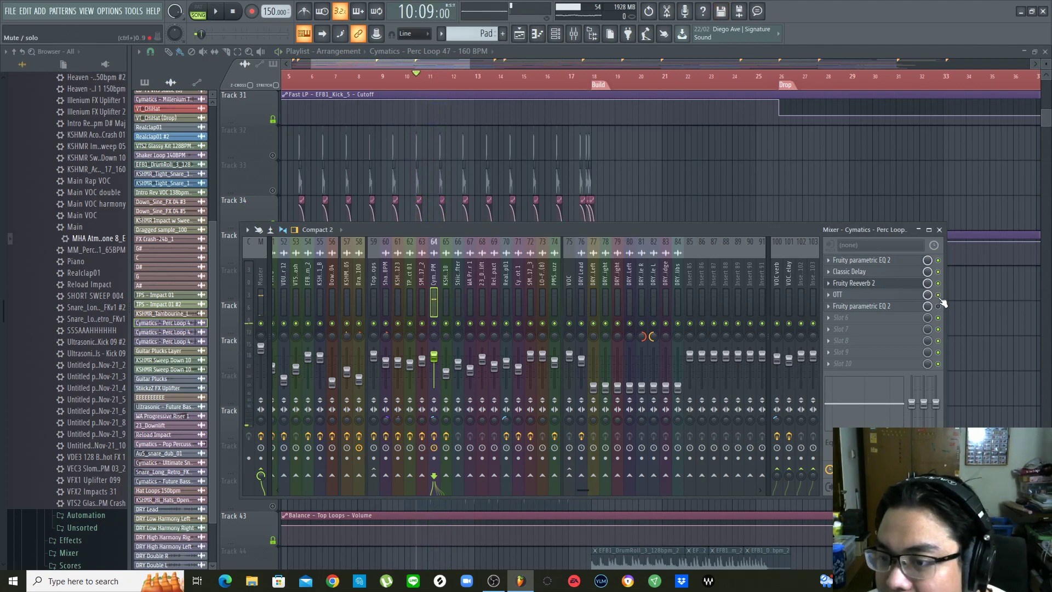
# Inspect the OTT compressor on the Perc Loop 47 insert and audition the loop through it
pyautogui.click(884, 298)
pyautogui.press('space')
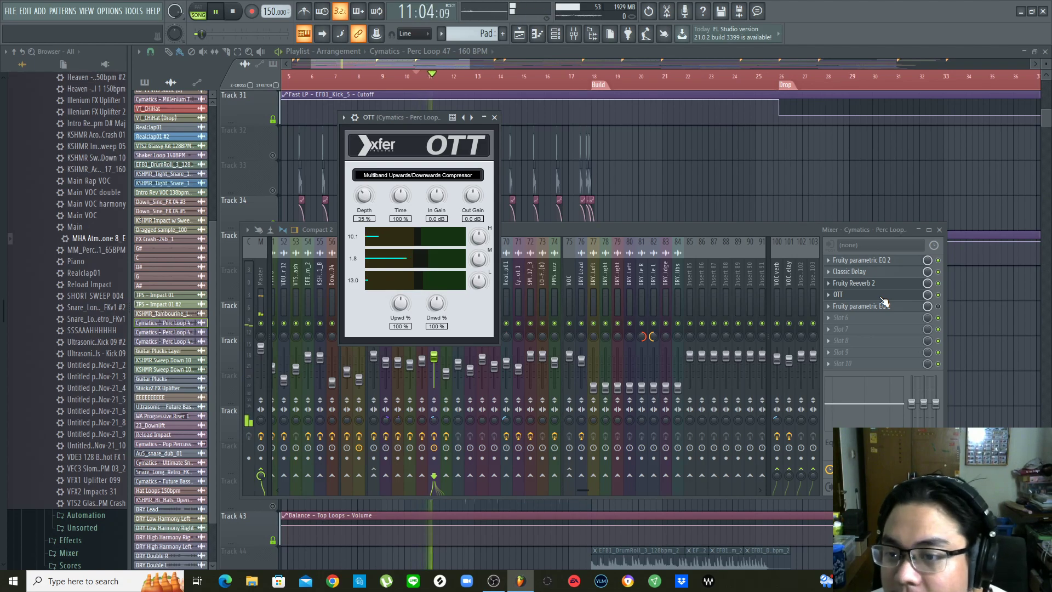
pyautogui.press('space')
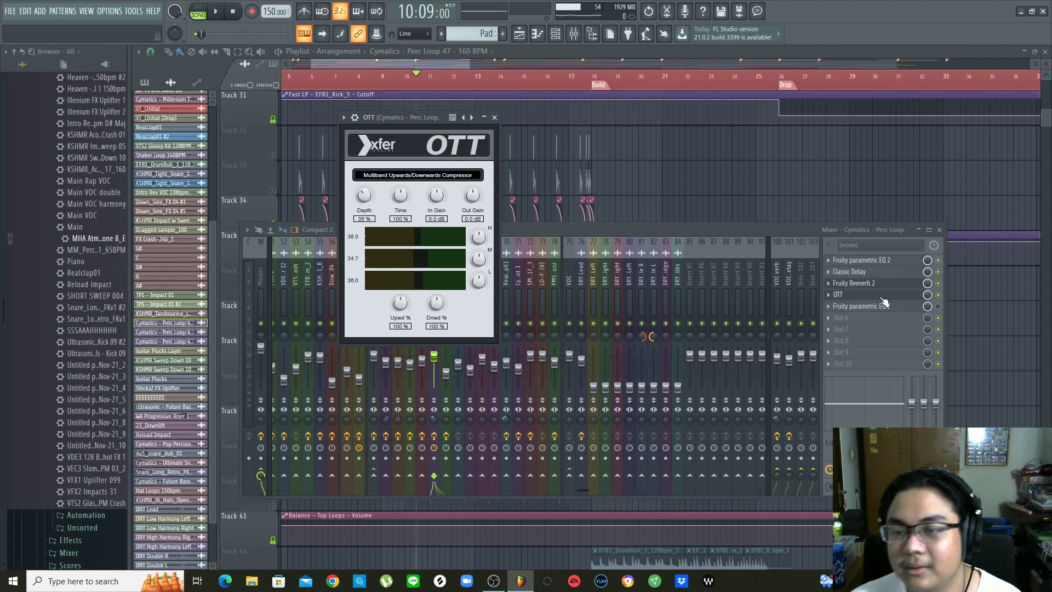
# Re-enable the last Fruity parametric EQ 2 in the chain and audition its low cut on the loop
pyautogui.click(941, 310)
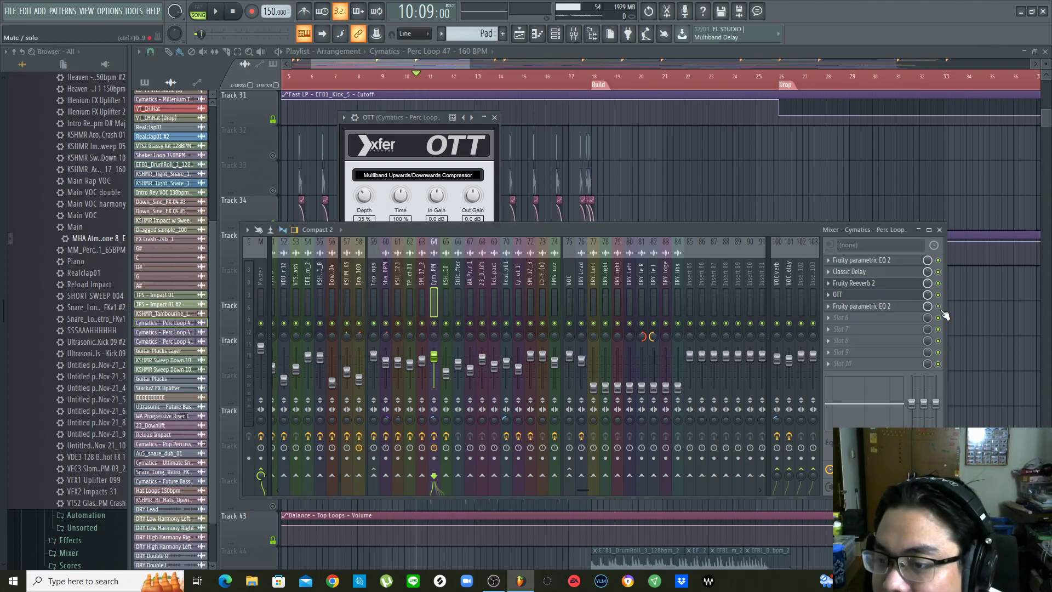
pyautogui.click(878, 307)
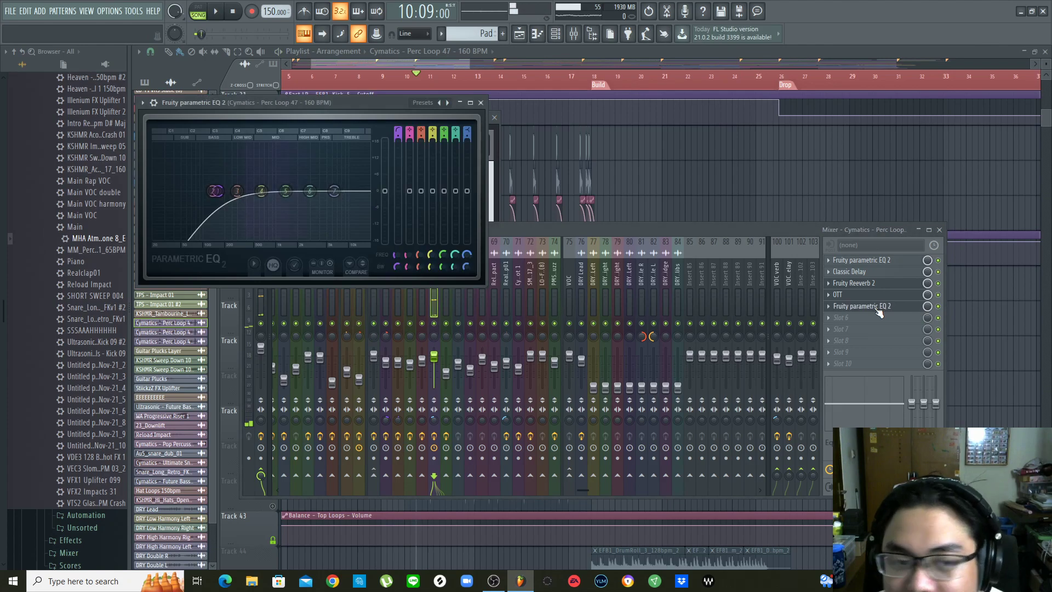
pyautogui.moveTo(376, 117); pyautogui.dragTo(422, 124)
pyautogui.press('space')
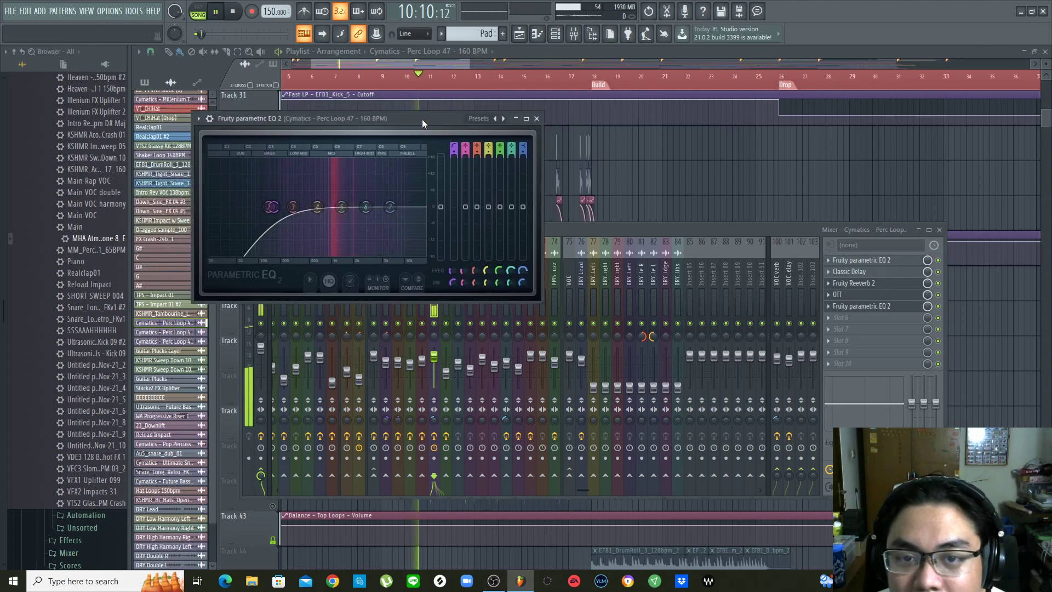
pyautogui.press('space')
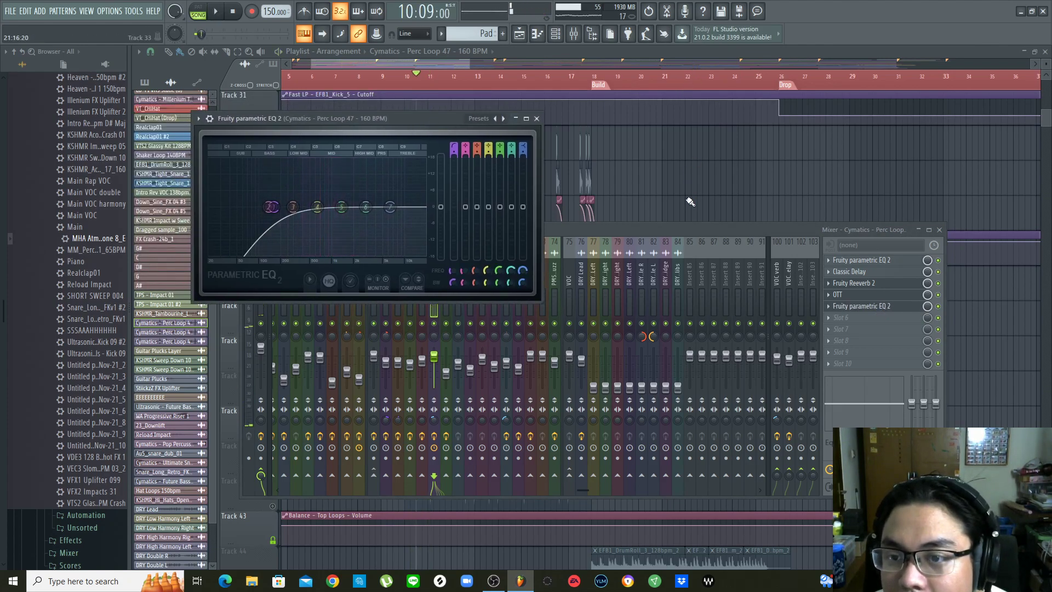
# Return to the playlist and enable the tambourine on Track 41 and the shaker on Track 42 alongside Track 37
pyautogui.click(721, 50)
pyautogui.scroll(-2, 675, 86)
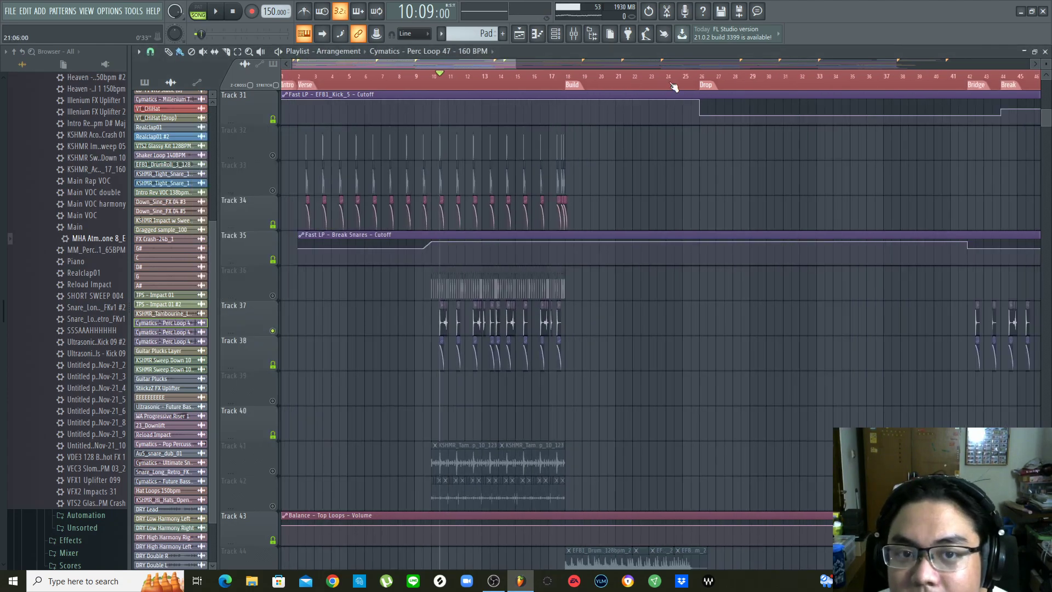
pyautogui.scroll(1, 403, 86)
pyautogui.scroll(2, 404, 91)
pyautogui.scroll(-3, 567, 287)
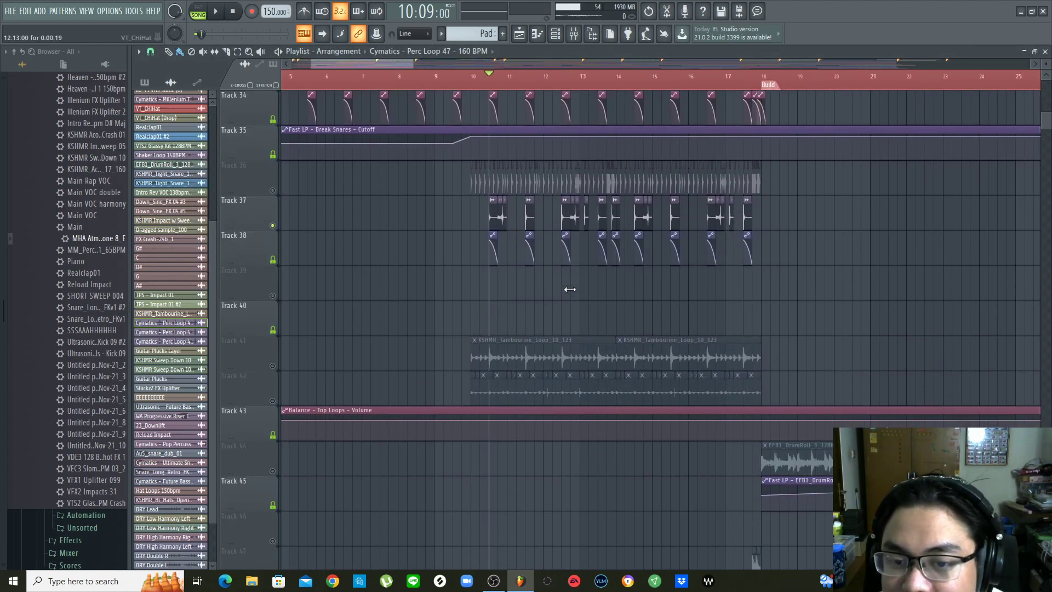
pyautogui.click(273, 261)
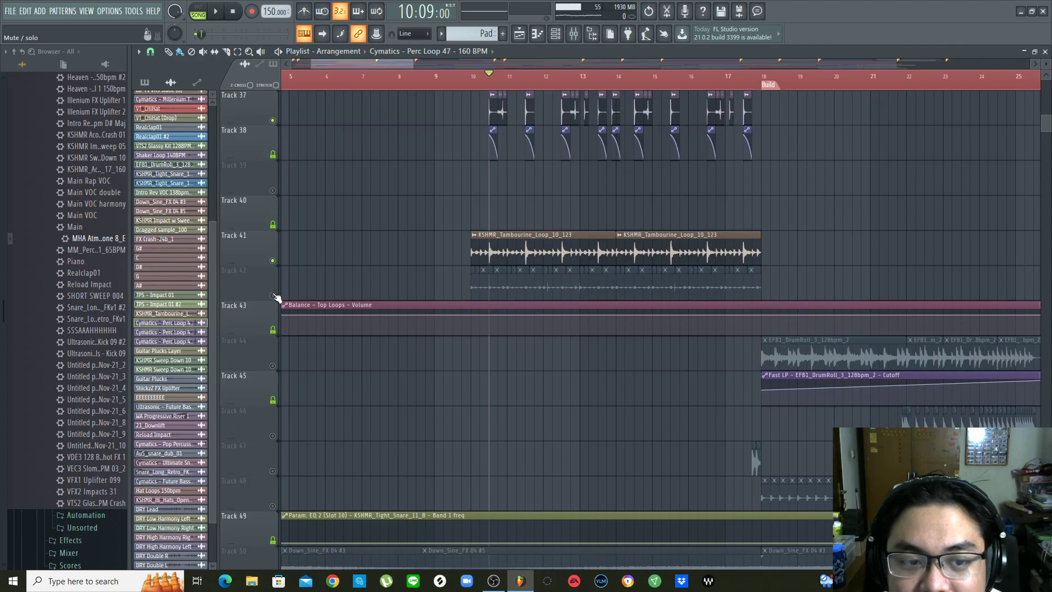
pyautogui.click(272, 296)
# Inspect the KSHMR_Tambourine_Loop_10_123 sample settings and its Fruity Reeverb 2, audition the layers, and close the windows
pyautogui.scroll(2, 575, 323)
pyautogui.scroll(-13, 574, 336)
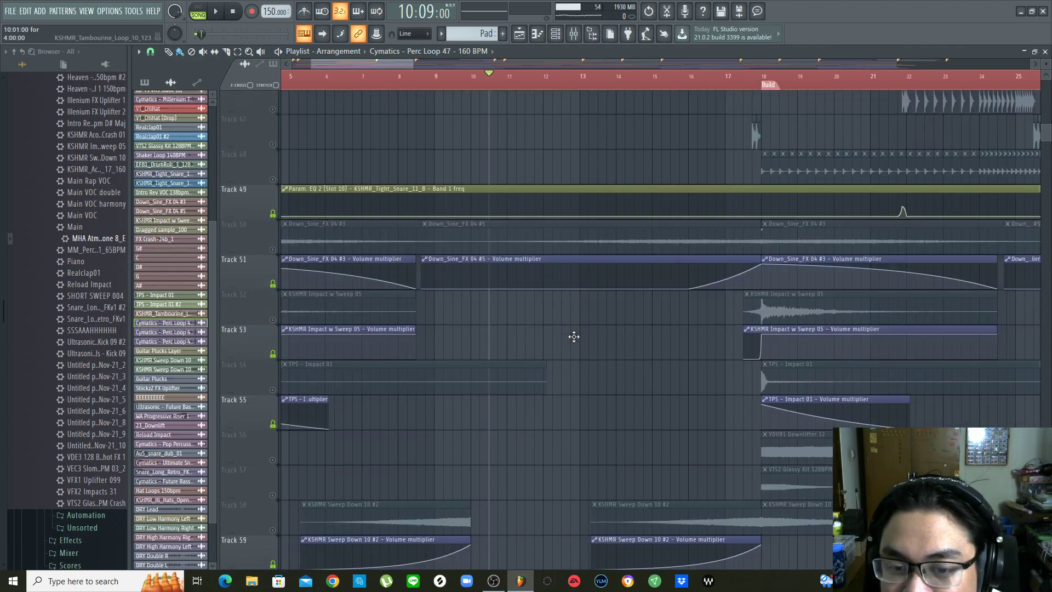
pyautogui.scroll(9, 574, 336)
pyautogui.scroll(9, 573, 337)
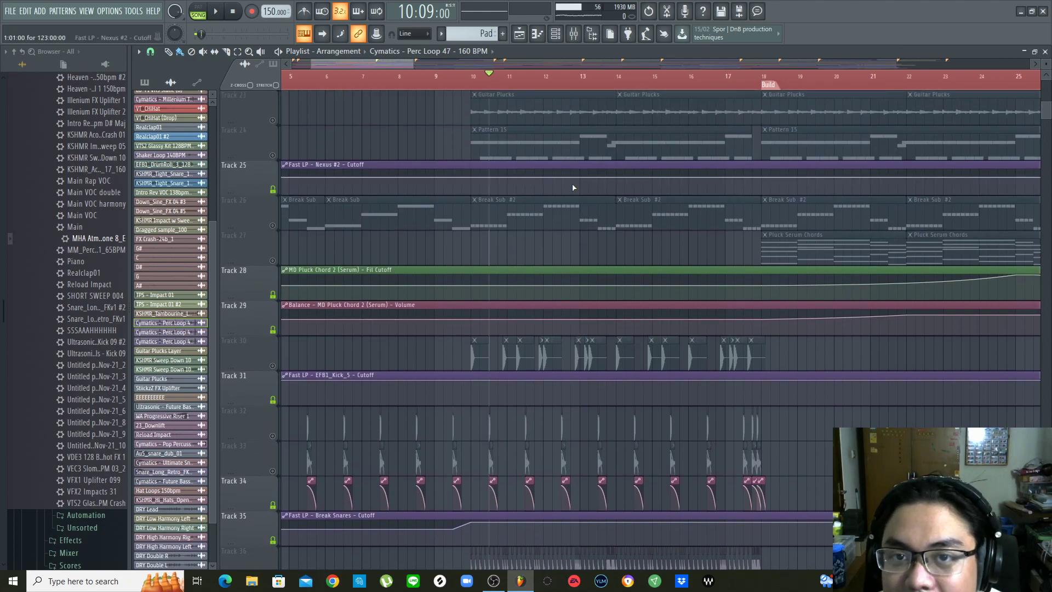
pyautogui.scroll(-6, 569, 146)
pyautogui.doubleClick(558, 324)
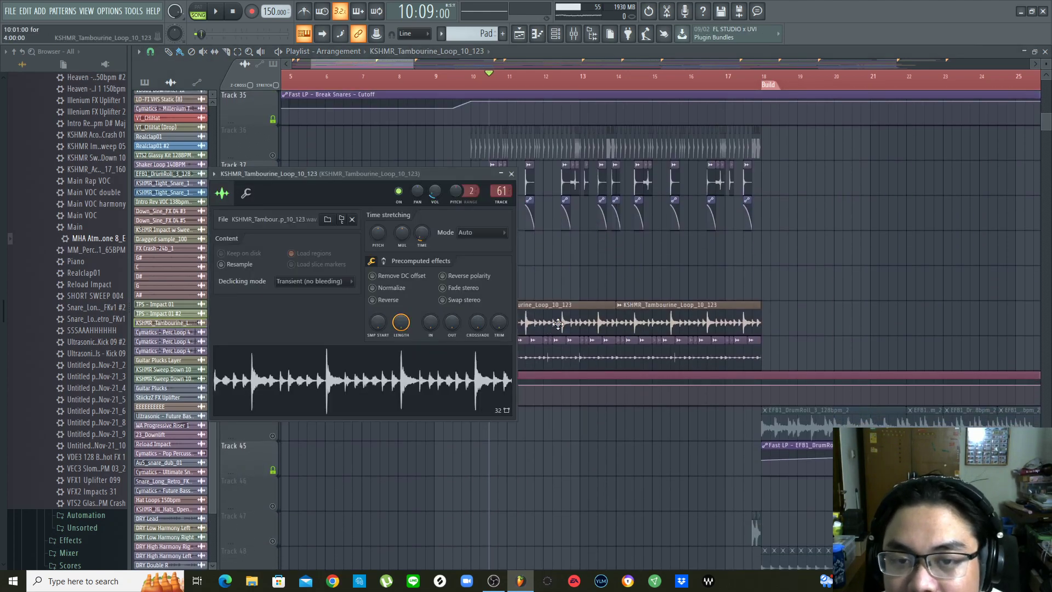
pyautogui.click(575, 34)
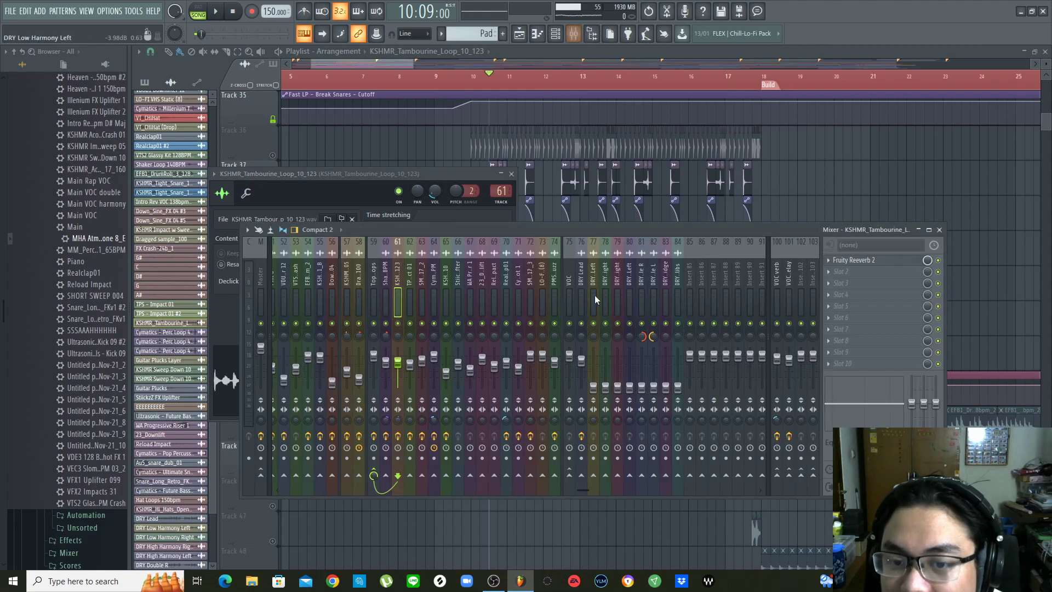
pyautogui.click(856, 261)
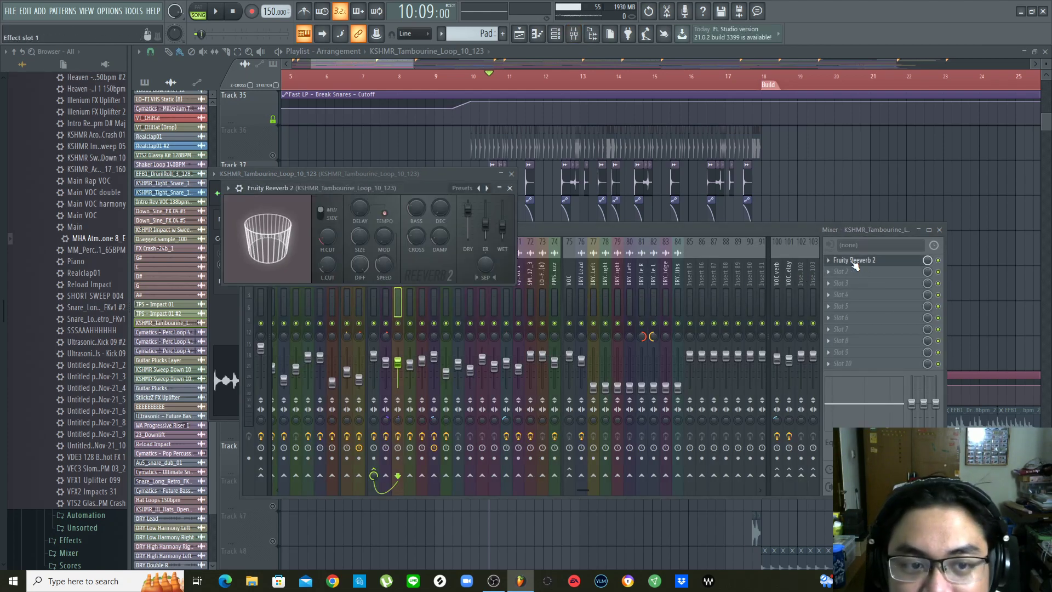
pyautogui.press('space')
pyautogui.press('space')
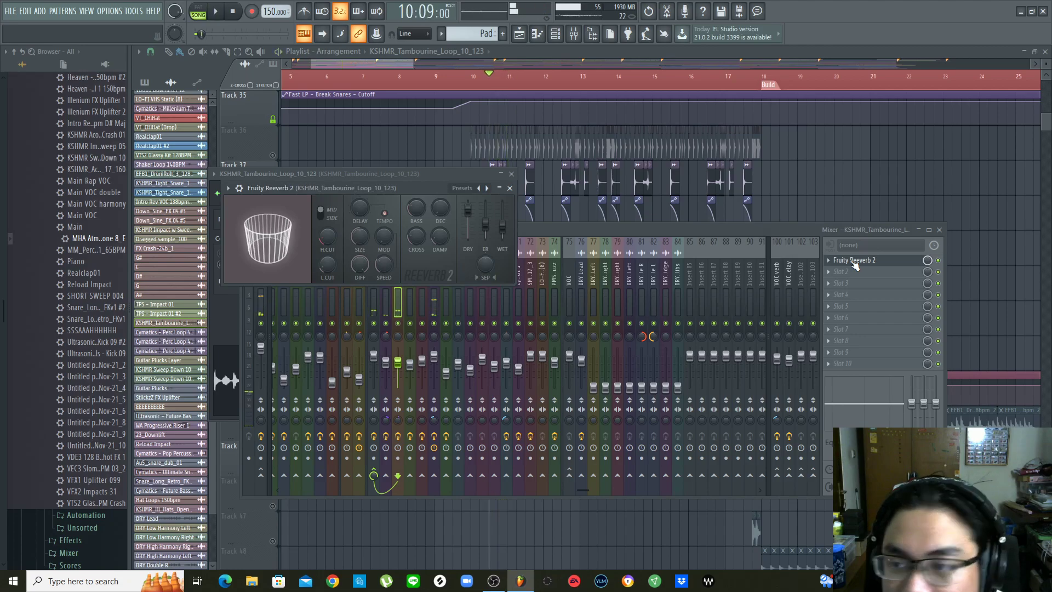
pyautogui.click(855, 262)
pyautogui.rightClick(839, 170)
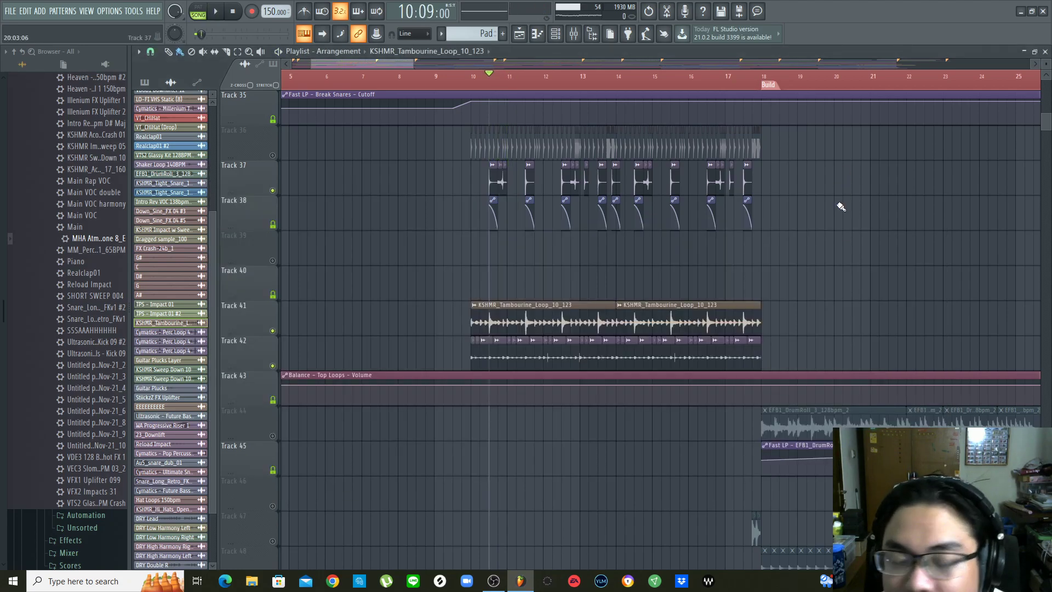
# Look over the percussion, effects and melodic tracks in the arrangement from the verse to the drop
pyautogui.scroll(-1, 785, 165)
pyautogui.scroll(-3, 785, 90)
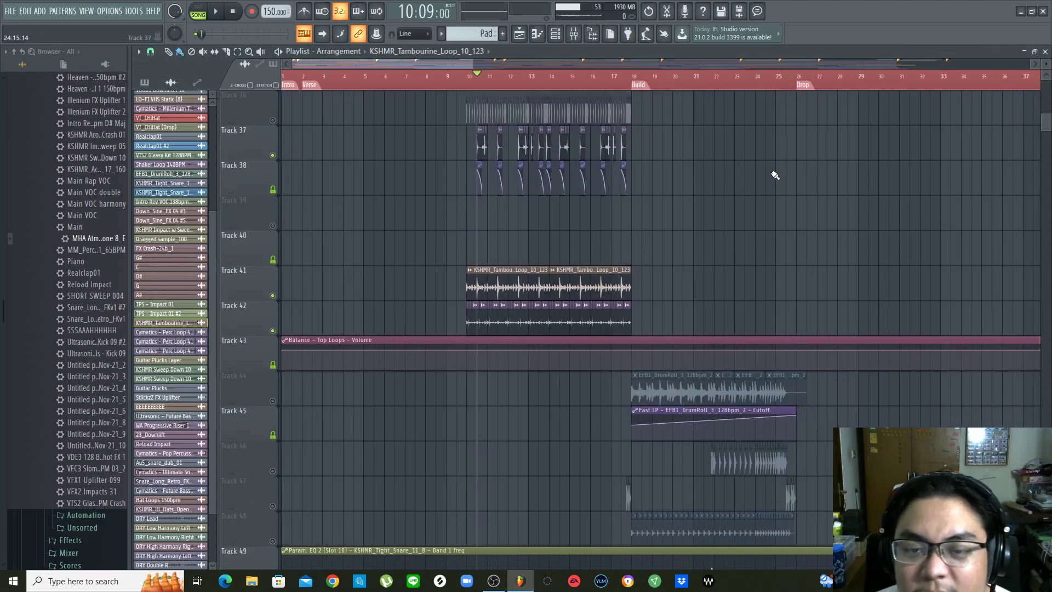
pyautogui.scroll(9, 761, 253)
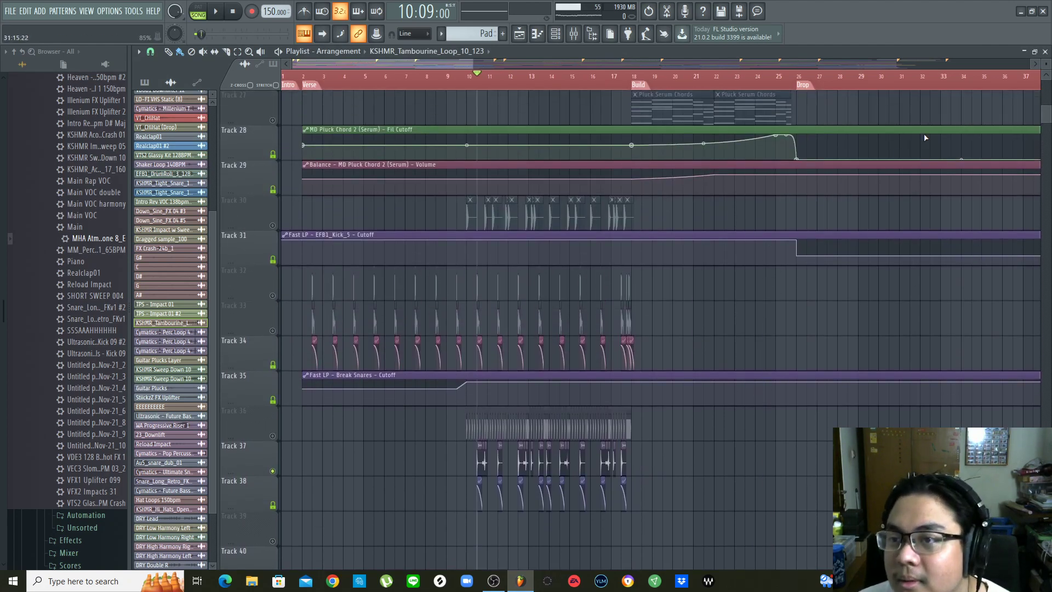
pyautogui.scroll(-1, 1014, 79)
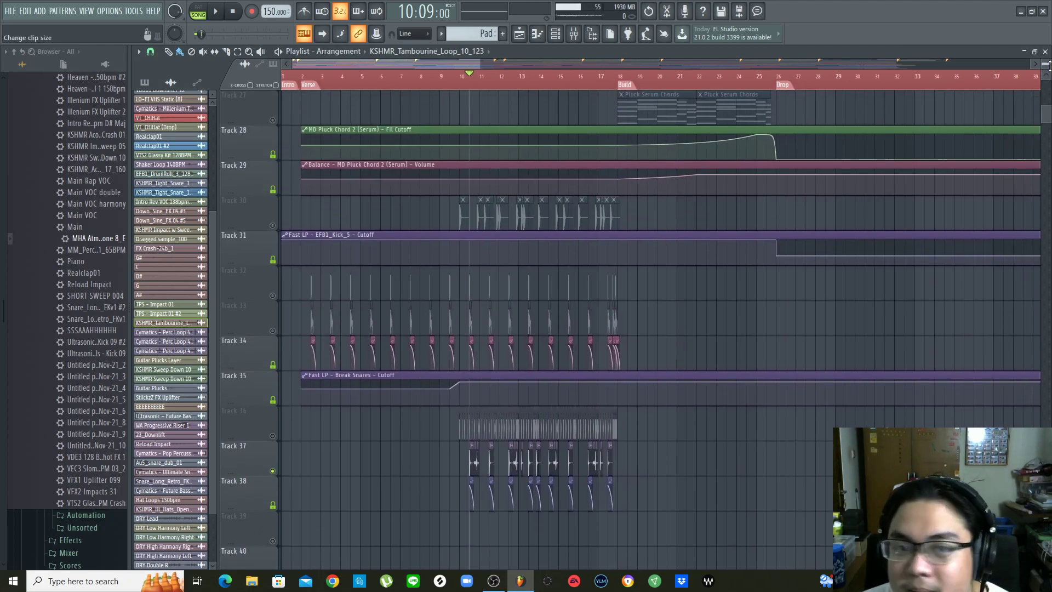
pyautogui.scroll(-3, 1047, 64)
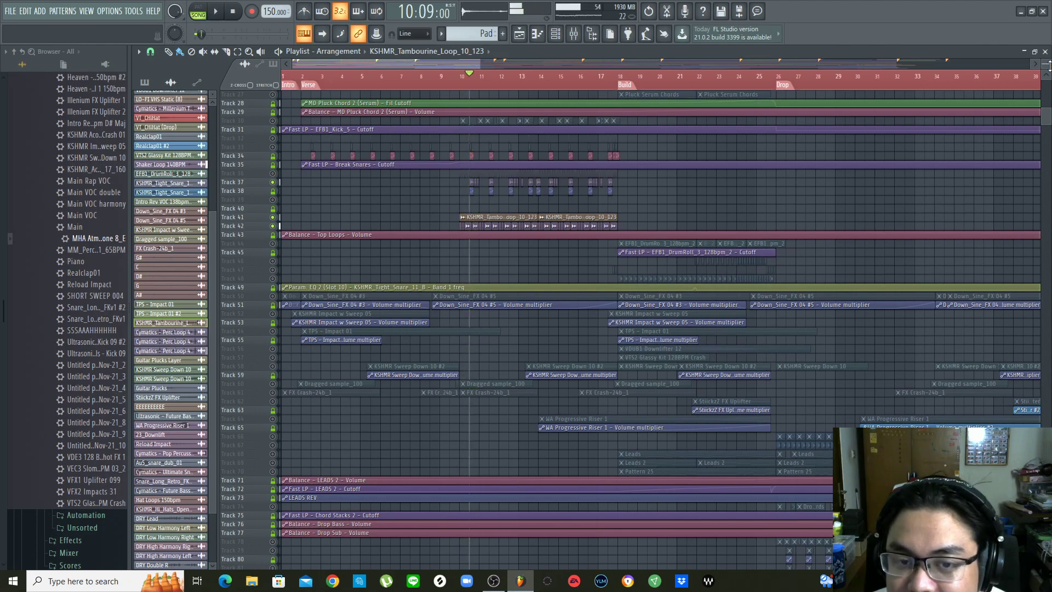
pyautogui.scroll(3, 1047, 64)
pyautogui.scroll(6, 701, 301)
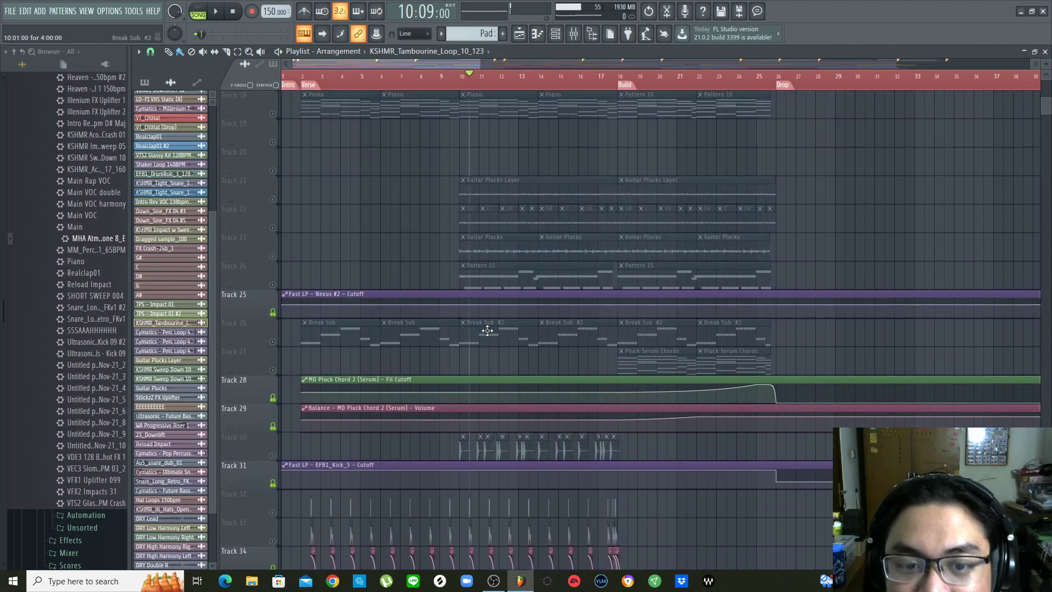
# Enable the Break Sub on Track 26 and audition it from bar 6 of the verse
pyautogui.scroll(2, 410, 94)
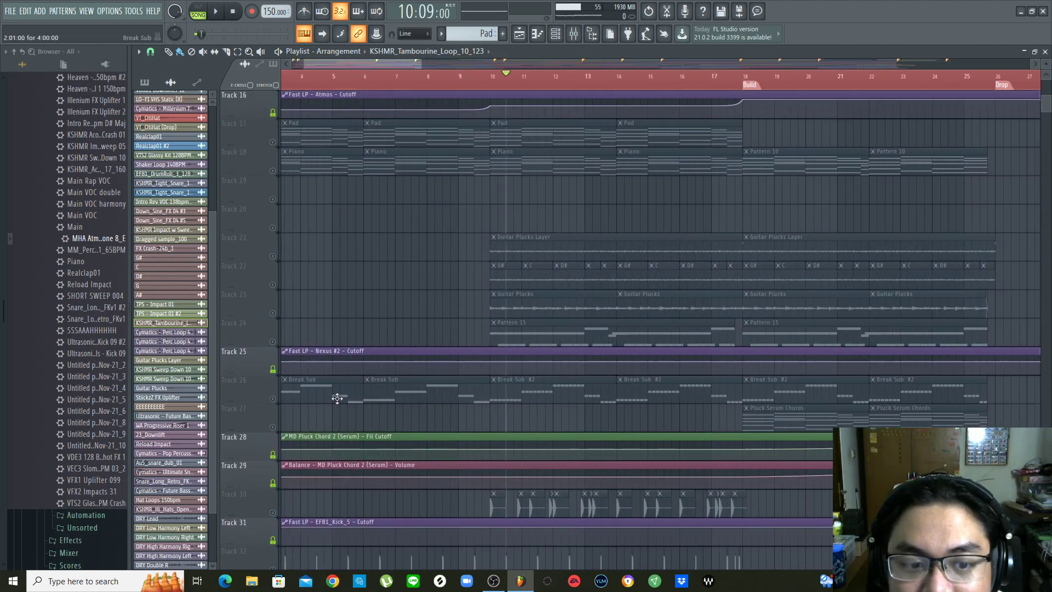
pyautogui.click(272, 398)
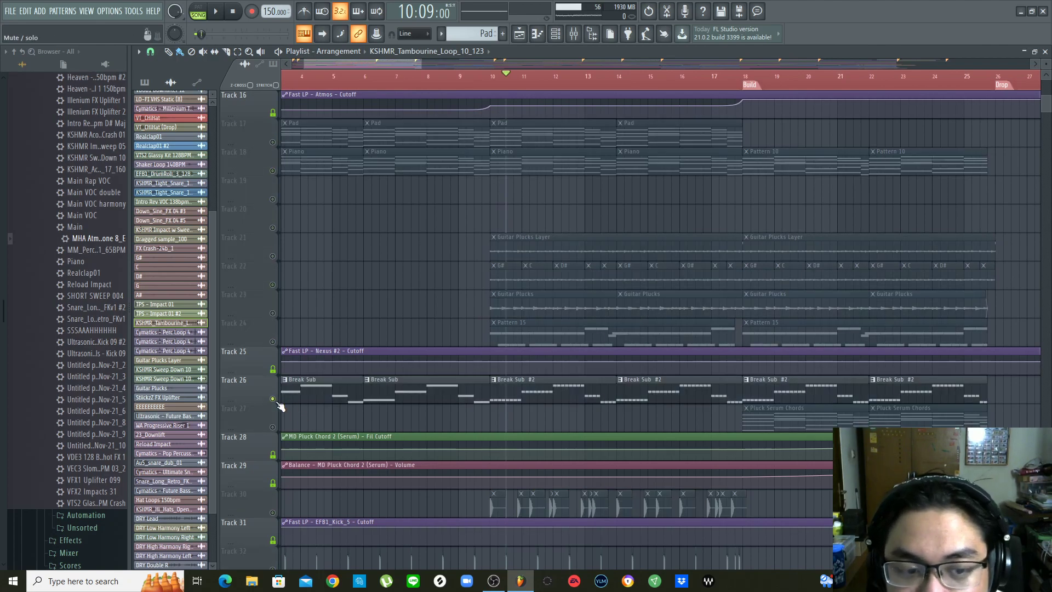
pyautogui.press('space')
pyautogui.press('space')
pyautogui.scroll(-2, 525, 68)
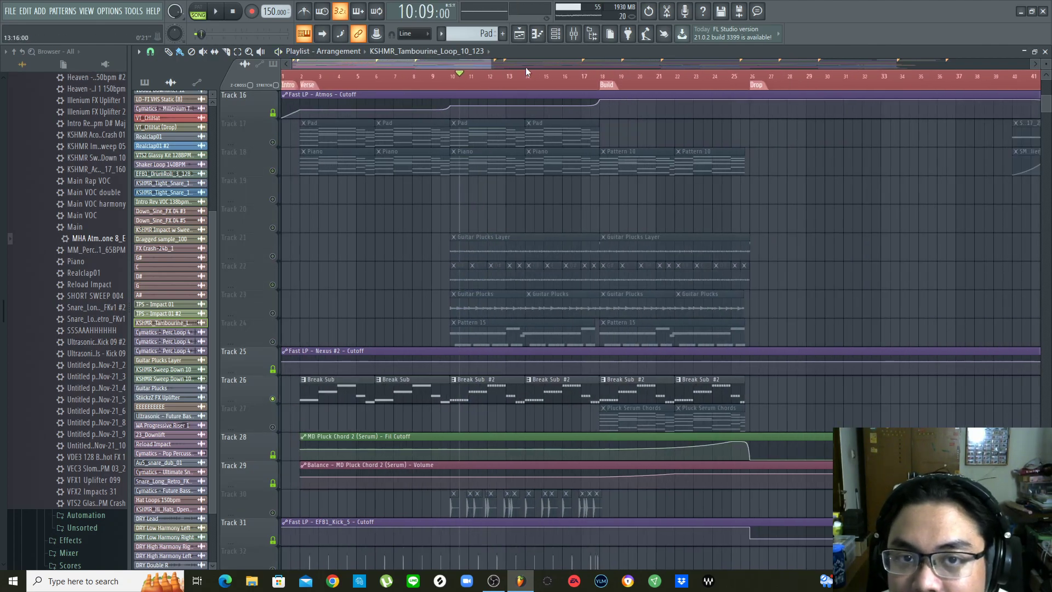
pyautogui.click(381, 82)
pyautogui.press('space')
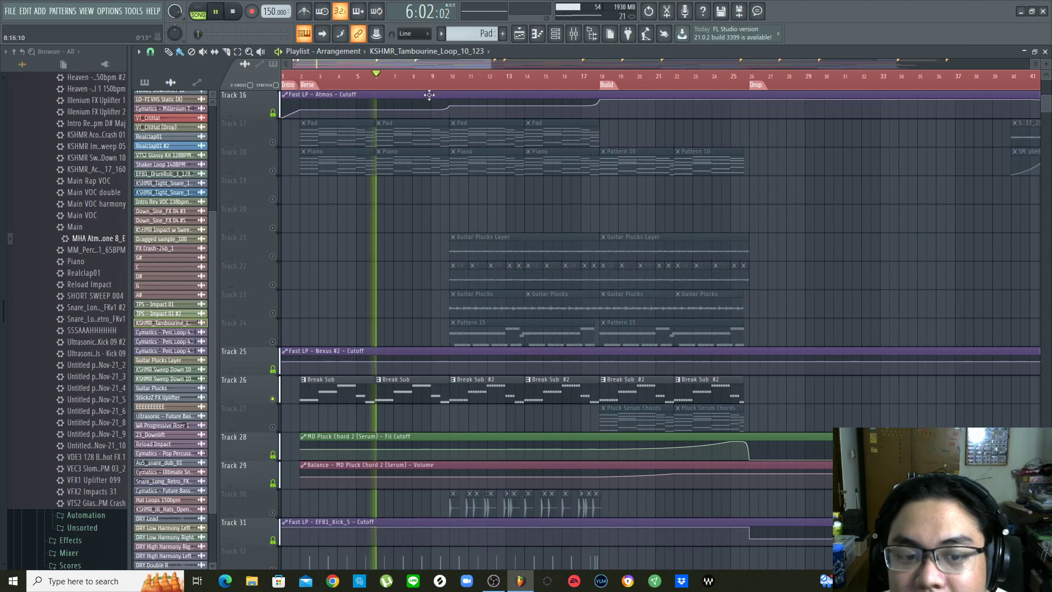
pyautogui.press('space')
# Open the Break Sub pattern and inspect its 3x Osc settings through the channel rack
pyautogui.doubleClick(403, 390)
pyautogui.click(561, 36)
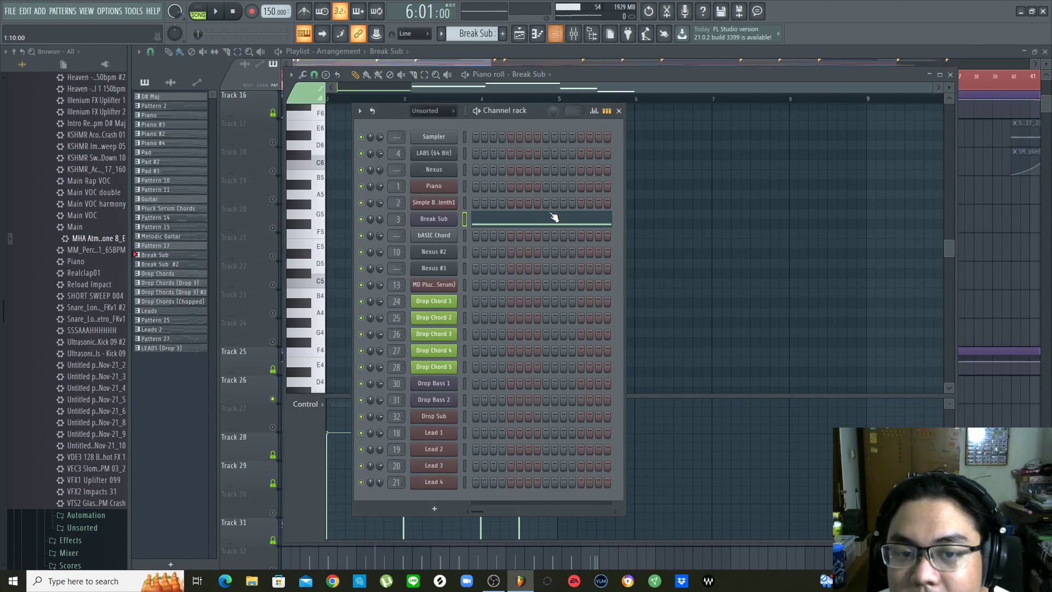
pyautogui.click(449, 220)
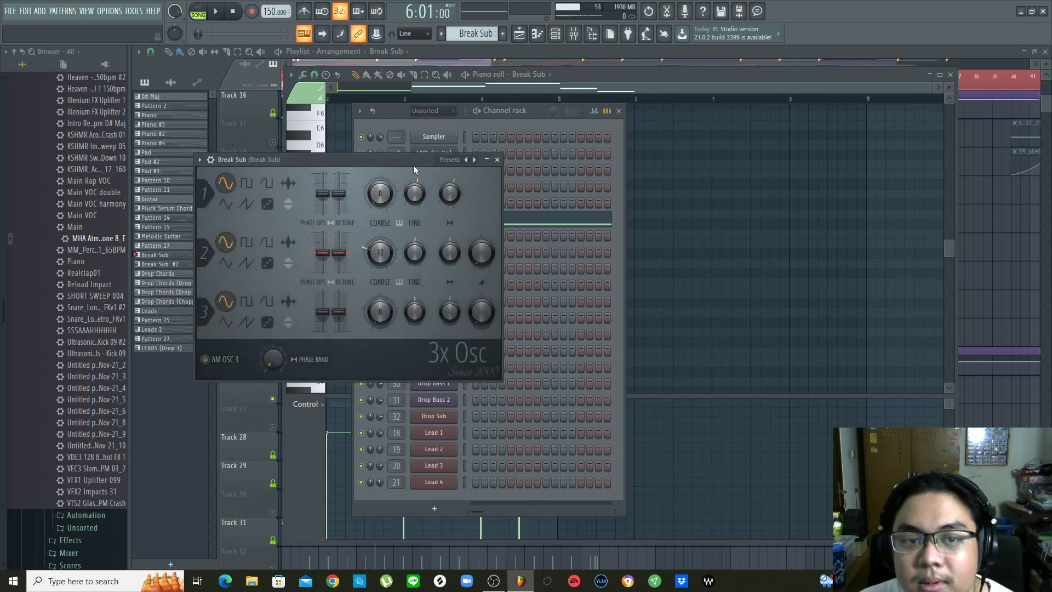
pyautogui.moveTo(412, 157); pyautogui.dragTo(477, 157)
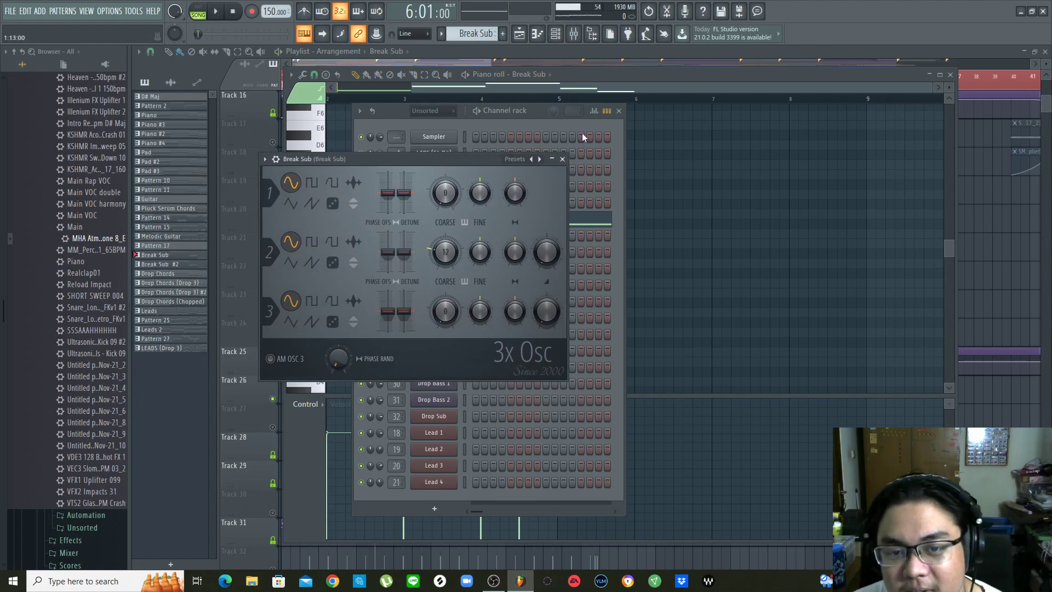
# Audition the Break Sub with the mixer open and inspect its Fruity Compressor and Fruity Limiter
pyautogui.click(575, 37)
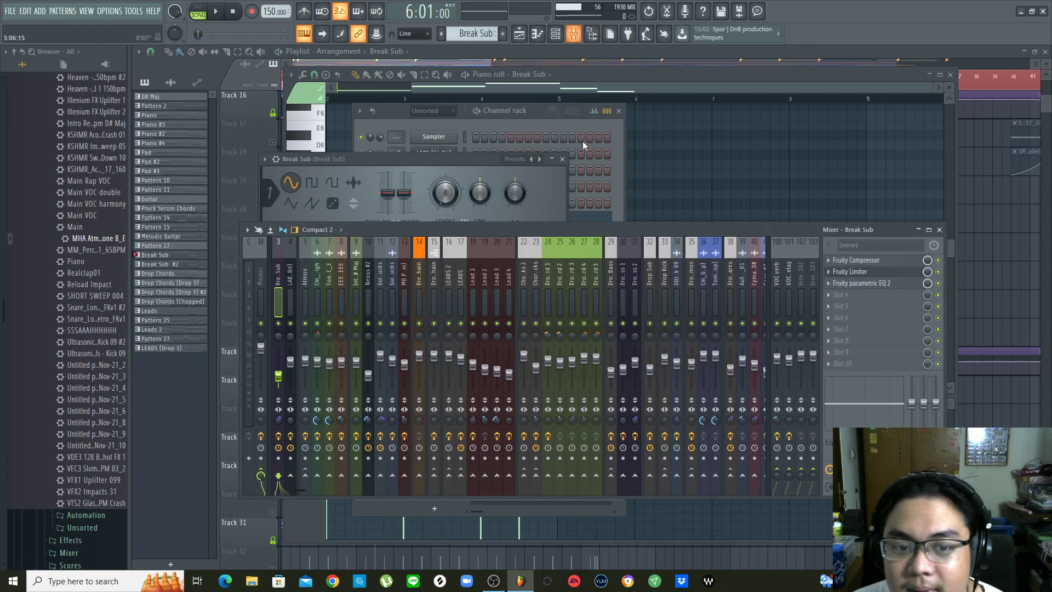
pyautogui.press('space')
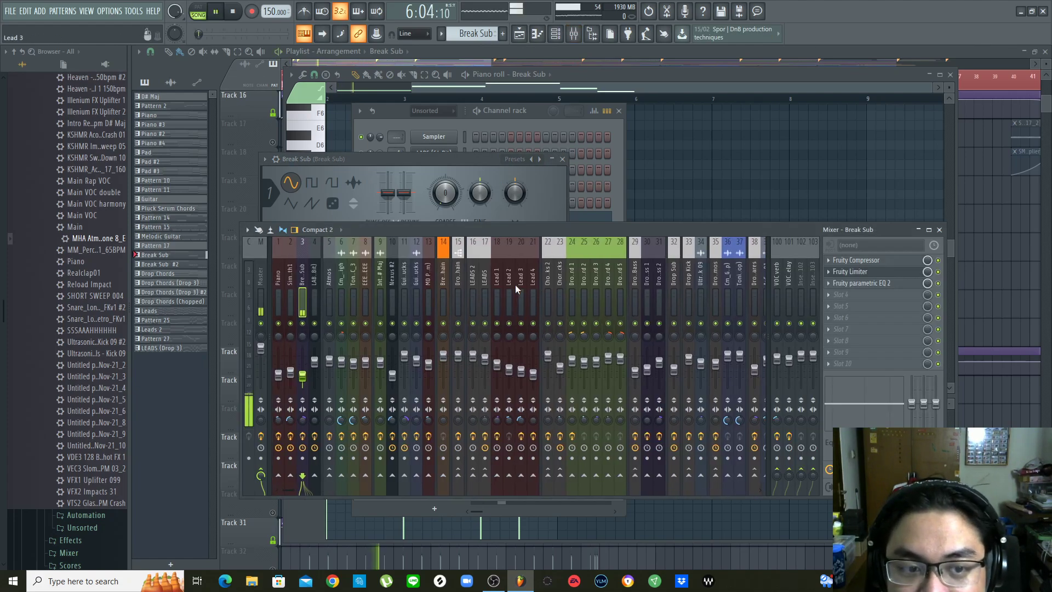
pyautogui.press('space')
pyautogui.click(883, 261)
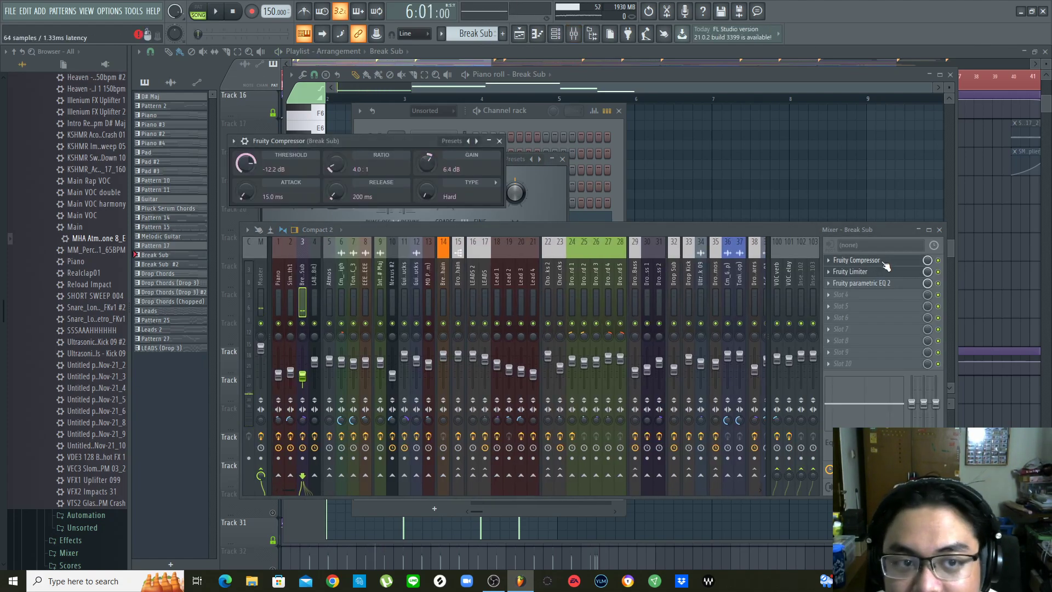
pyautogui.click(883, 261)
pyautogui.click(880, 272)
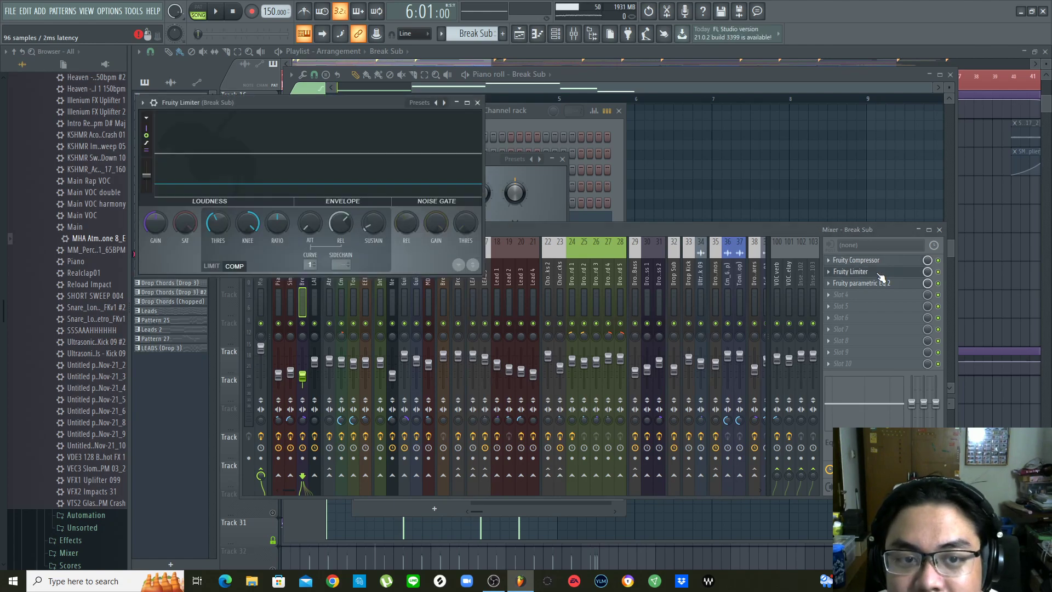
pyautogui.click(880, 273)
# Inspect the Fruity parametric EQ 2 on the Break Sub mixer track and audition the sub through it
pyautogui.press('space')
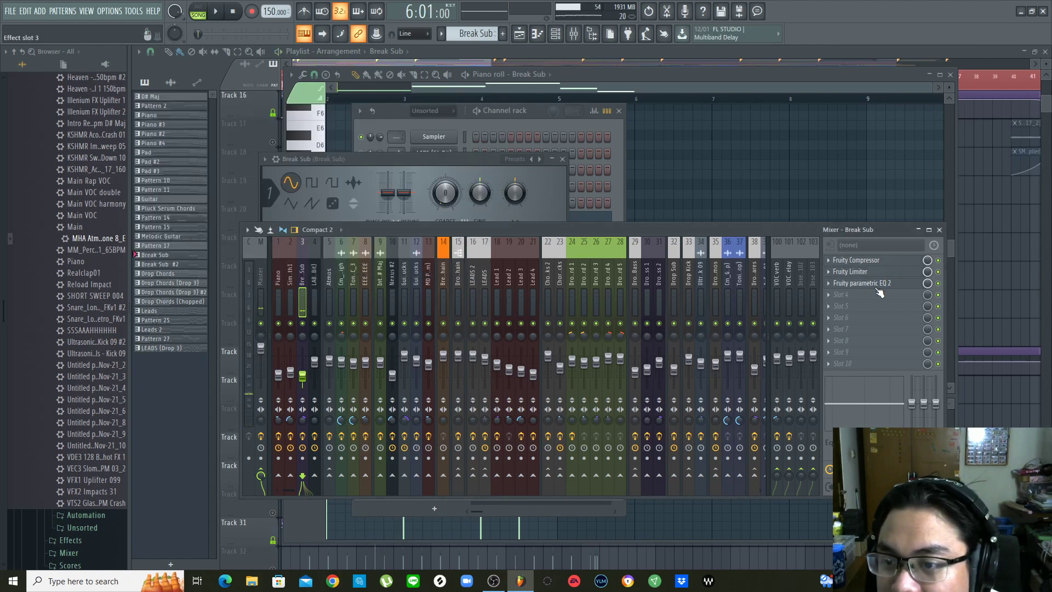
pyautogui.click(880, 284)
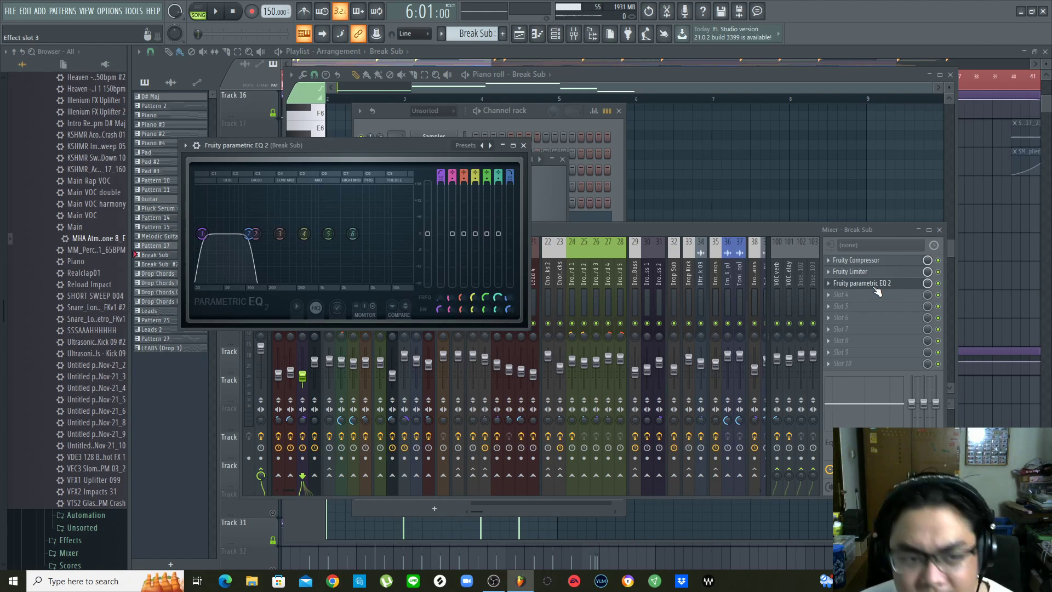
pyautogui.press('space')
pyautogui.press('space')
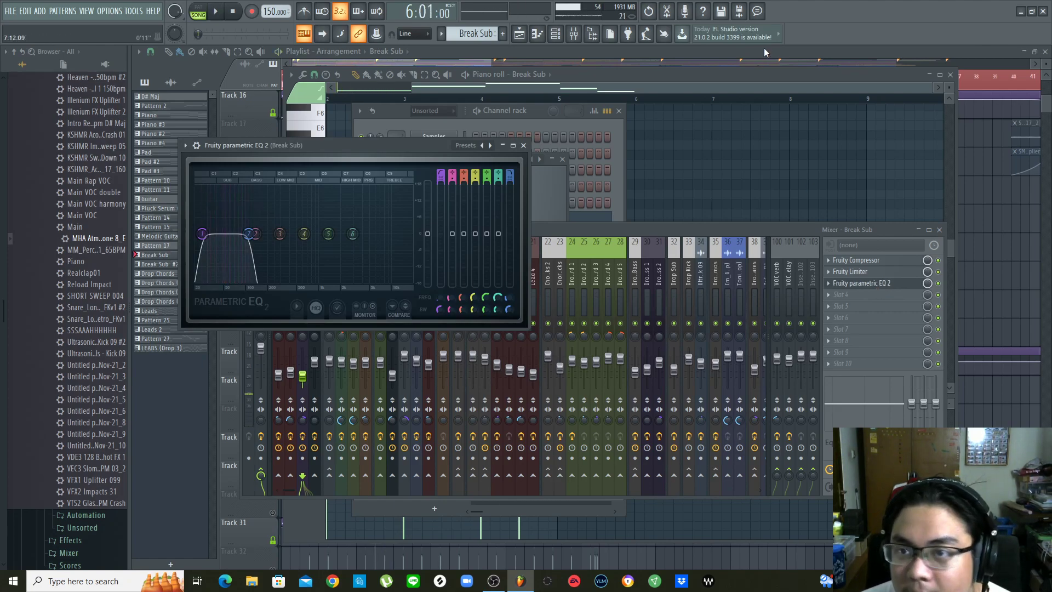
# Return to the playlist and look over the vocal, melodic, percussion and automation tracks across the verse and build
pyautogui.click(781, 51)
pyautogui.scroll(-3, 426, 285)
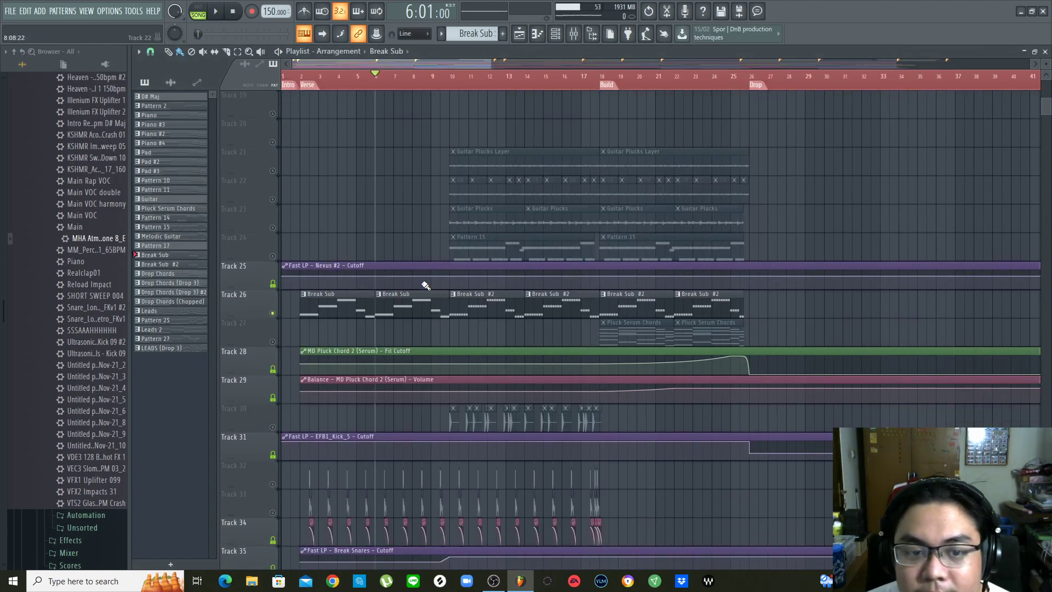
pyautogui.scroll(5, 425, 285)
pyautogui.scroll(3, 422, 252)
pyautogui.scroll(-2, 468, 86)
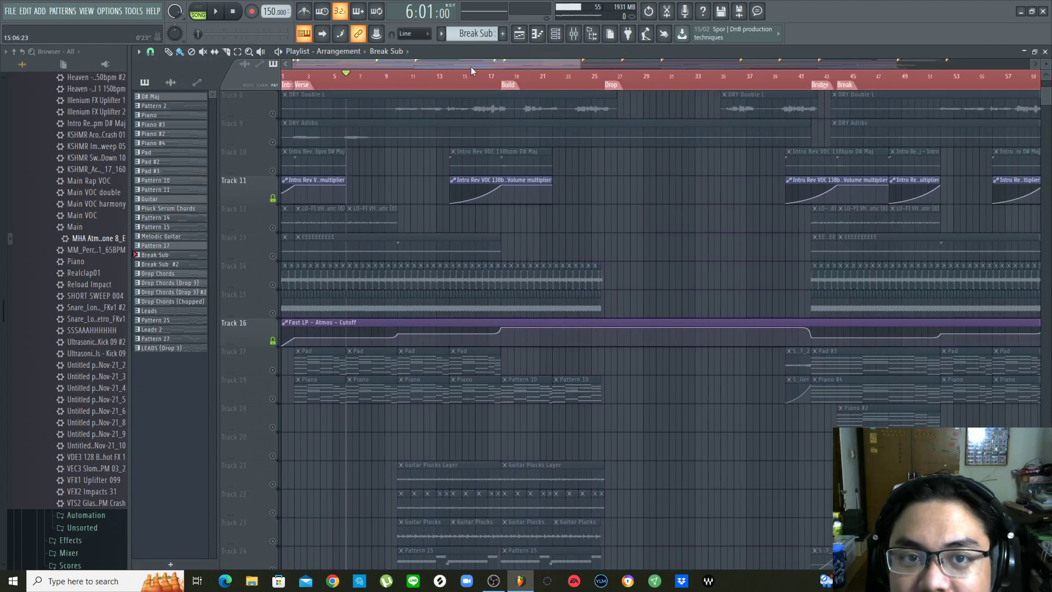
pyautogui.scroll(-4, 364, 323)
pyautogui.scroll(-8, 364, 324)
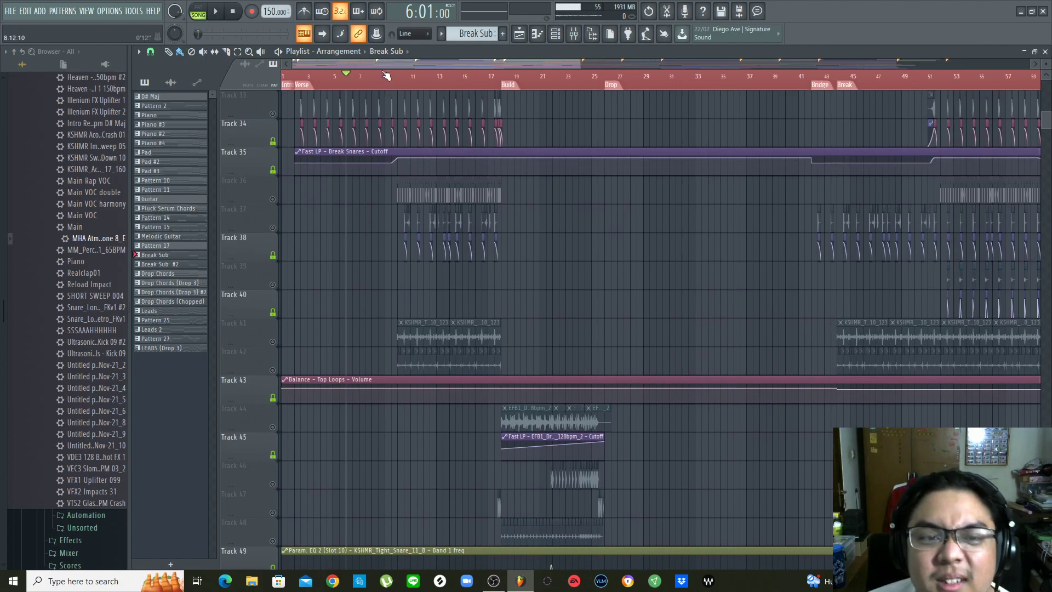
pyautogui.scroll(2, 410, 61)
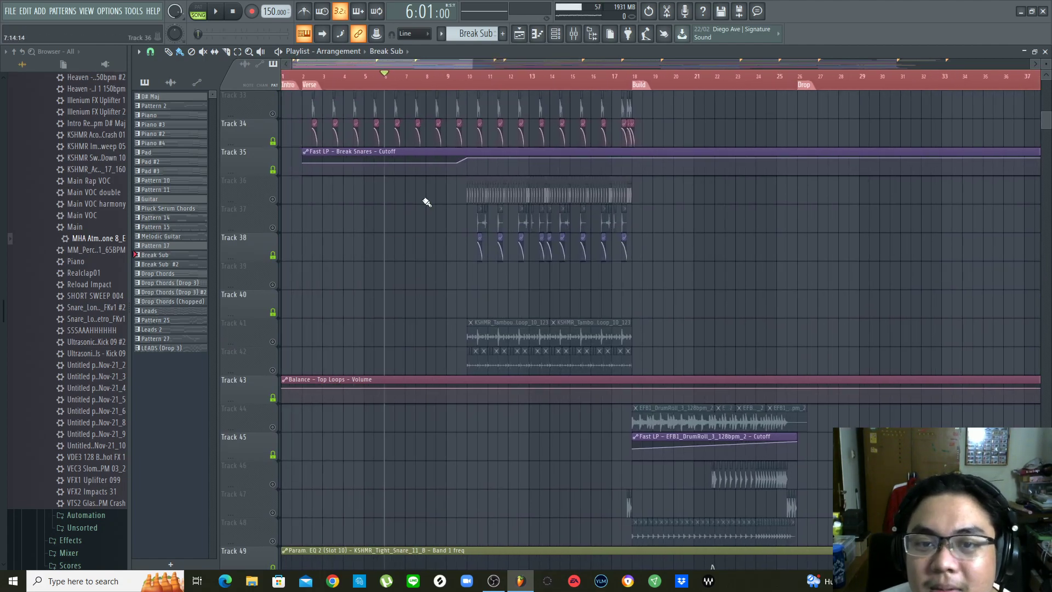
pyautogui.scroll(5, 422, 199)
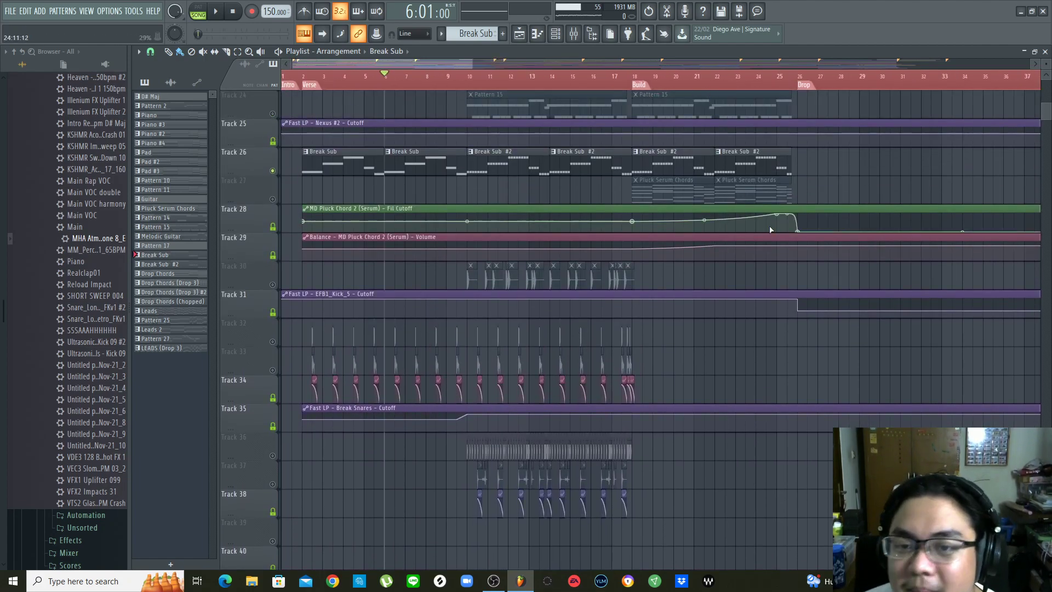
pyautogui.scroll(-2, 841, 88)
pyautogui.scroll(3, 631, 396)
pyautogui.scroll(-3, 583, 384)
pyautogui.scroll(4, 581, 402)
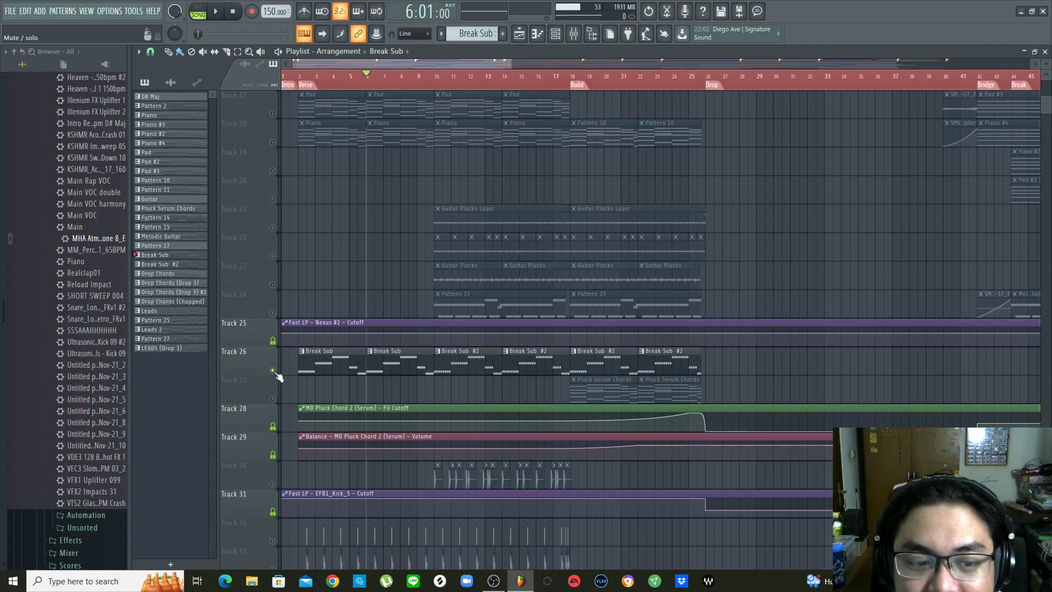
# Unsolo Track 26 to bring back the other tracks and set the playback position to bar 10
pyautogui.rightClick(273, 370)
pyautogui.scroll(2, 483, 164)
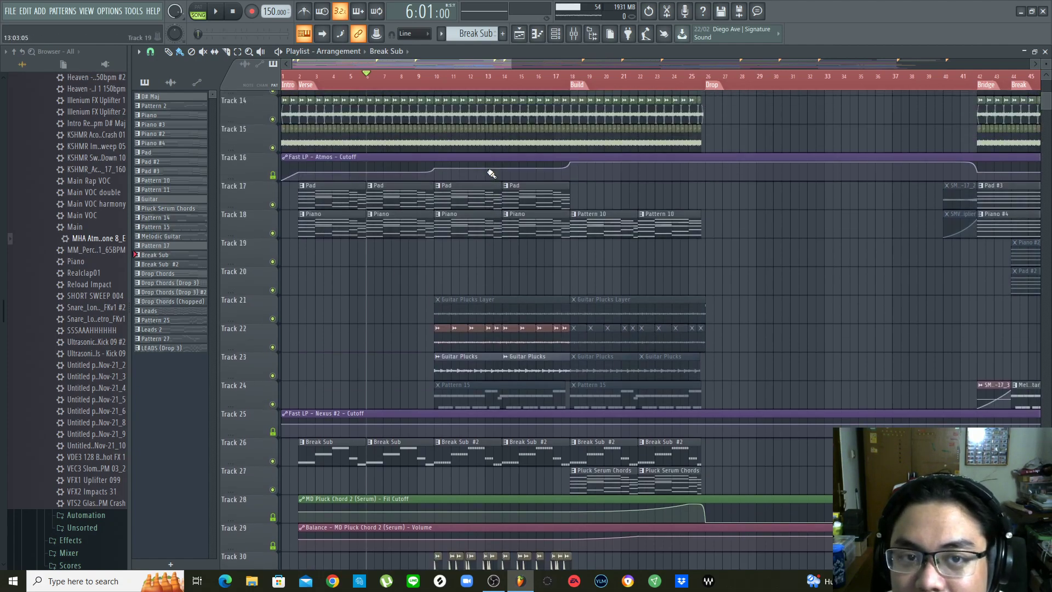
pyautogui.scroll(6, 489, 172)
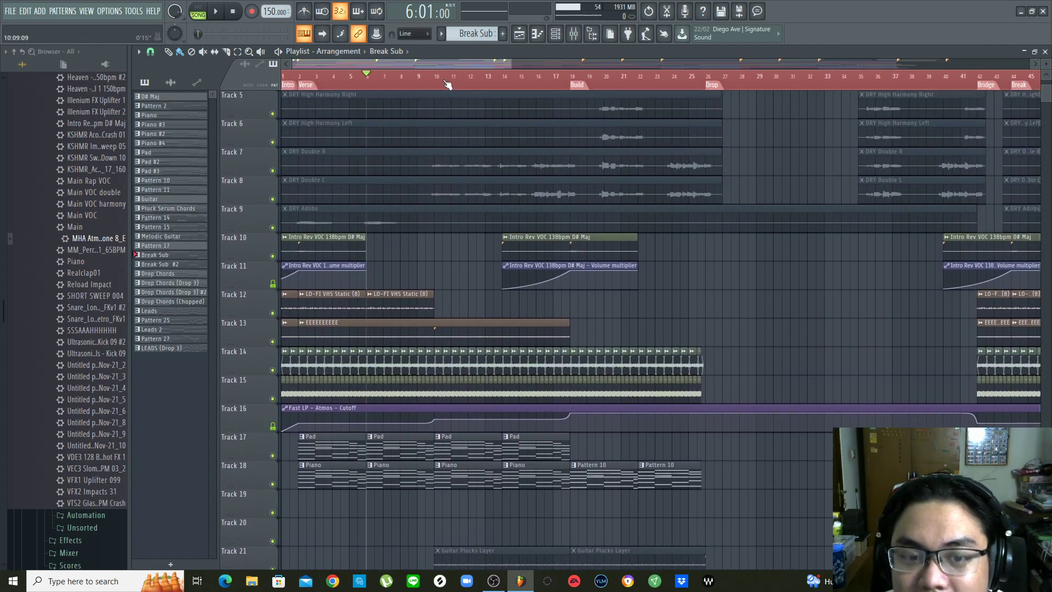
pyautogui.scroll(4, 447, 84)
pyautogui.scroll(-6, 442, 76)
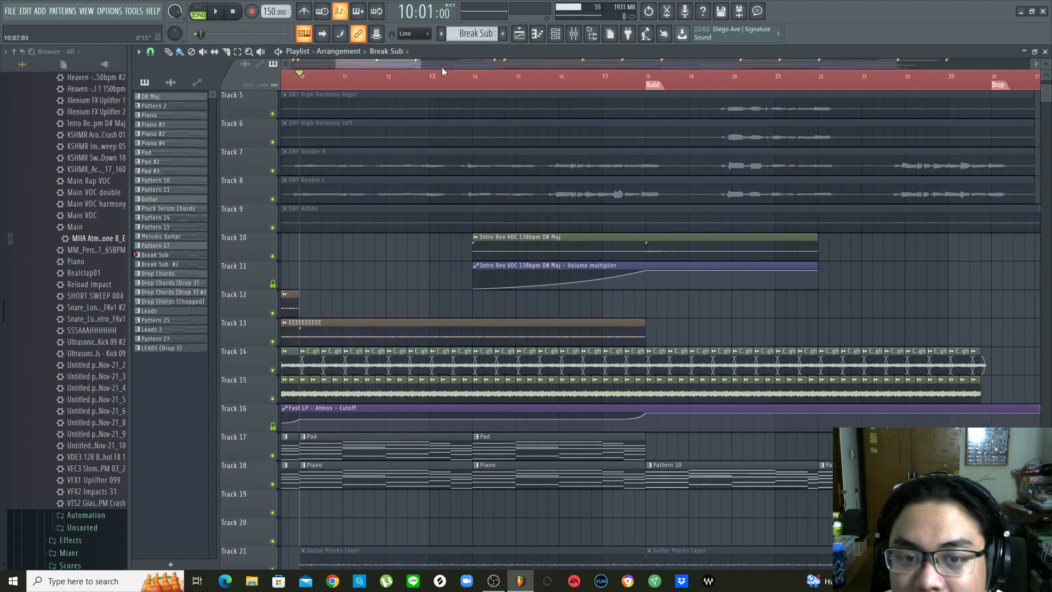
# Audition the second half of the verse with all its layers from bar 10
pyautogui.moveTo(1048, 64)
pyautogui.mouseDown()
pyautogui.moveTo(1048, 94)
pyautogui.moveTo(1045, 55)
pyautogui.mouseUp()
pyautogui.scroll(-6, 617, 306)
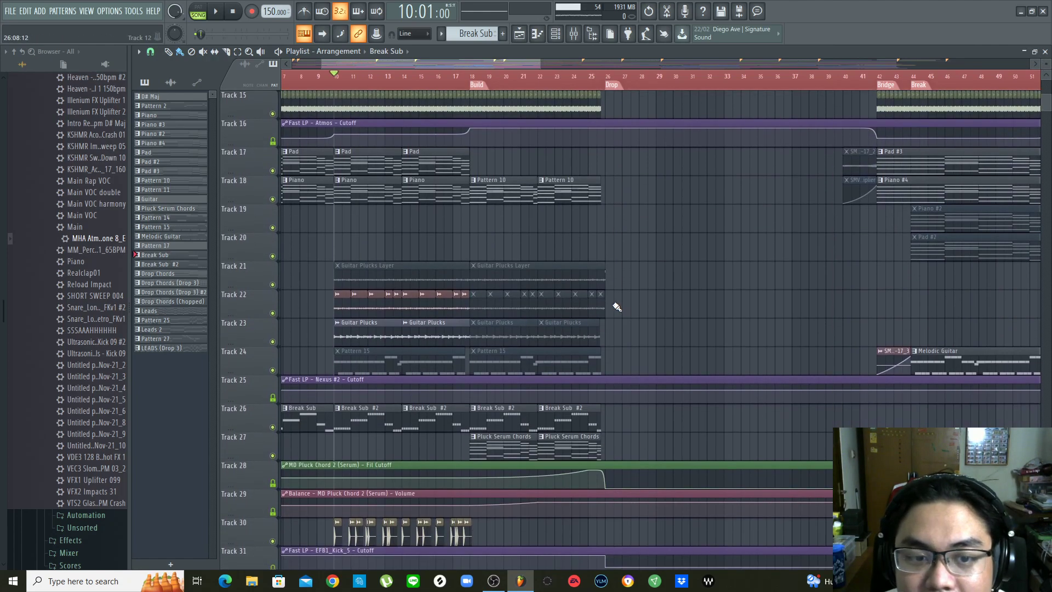
pyautogui.scroll(3, 353, 82)
pyautogui.press('space')
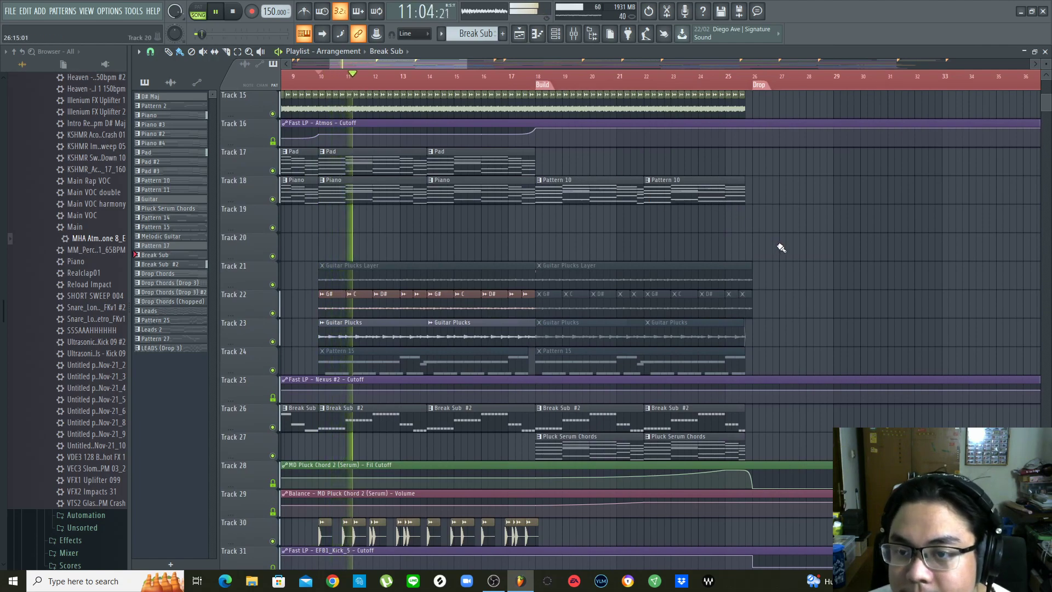
pyautogui.scroll(-1, 783, 247)
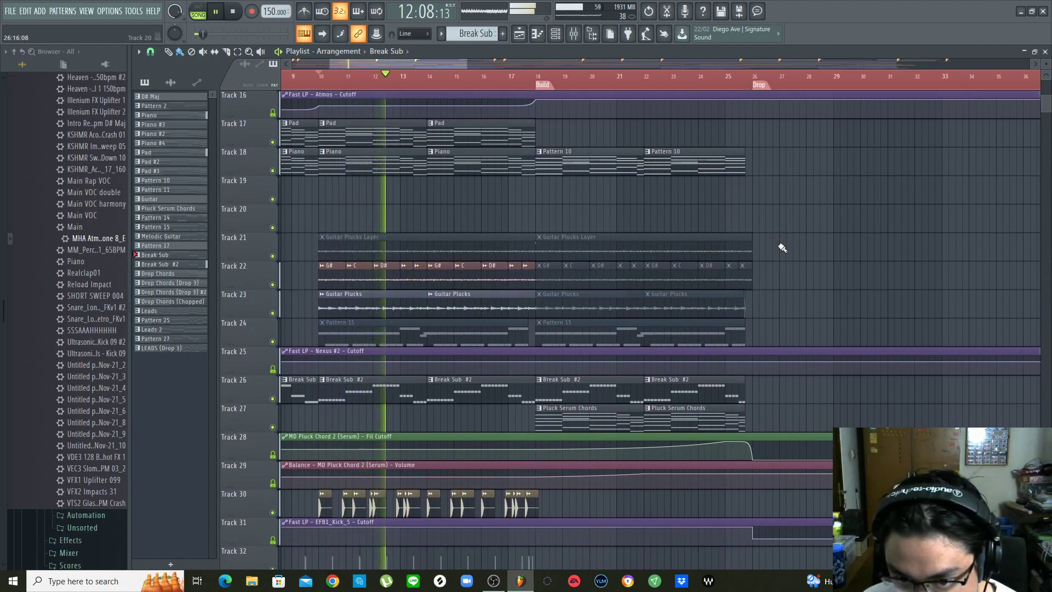
pyautogui.scroll(-1, 783, 247)
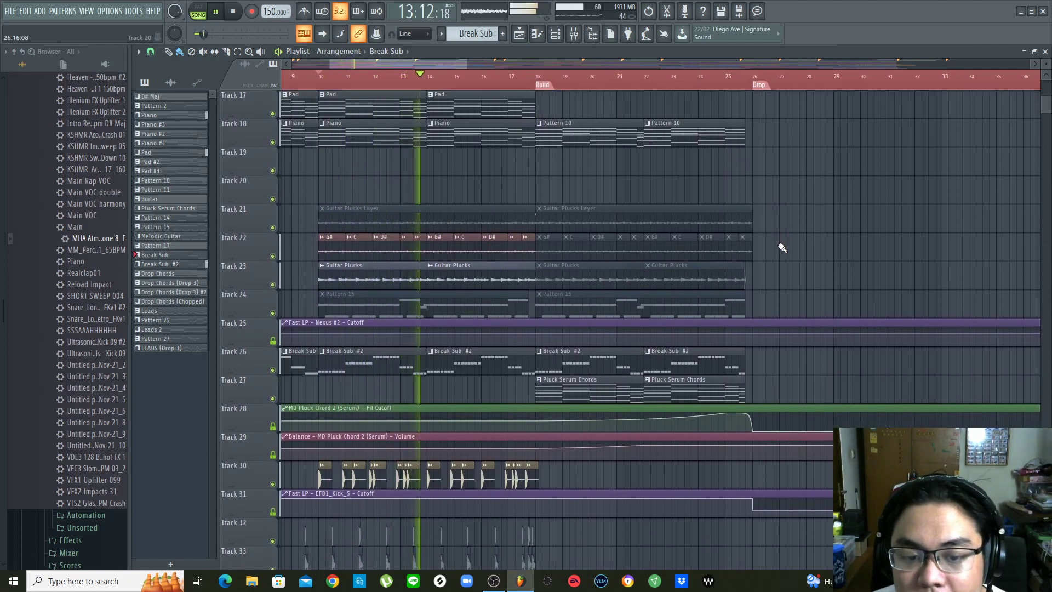
pyautogui.press('space')
# Set the playback position to the Build marker at bar 18 and look over the tracks used in the build
pyautogui.scroll(-9, 783, 247)
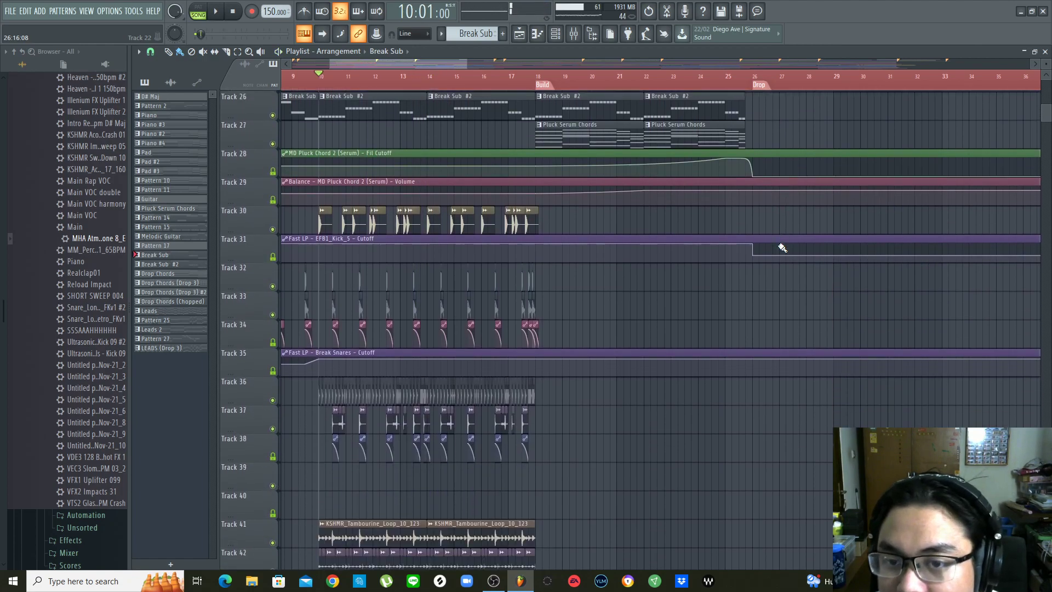
pyautogui.scroll(4, 782, 248)
pyautogui.click(538, 79)
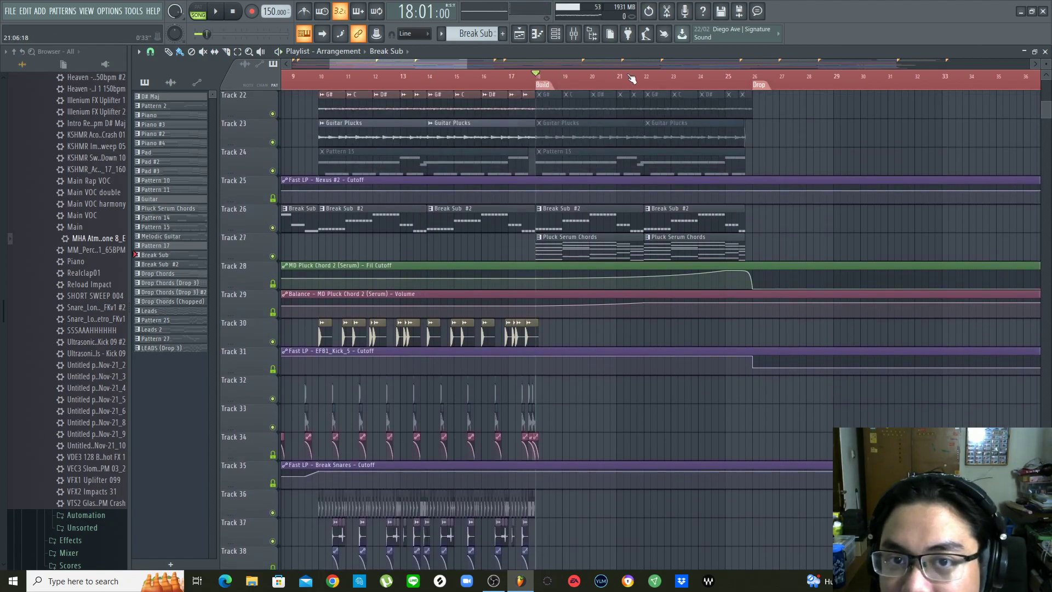
pyautogui.scroll(-3, 632, 78)
pyautogui.scroll(4, 629, 79)
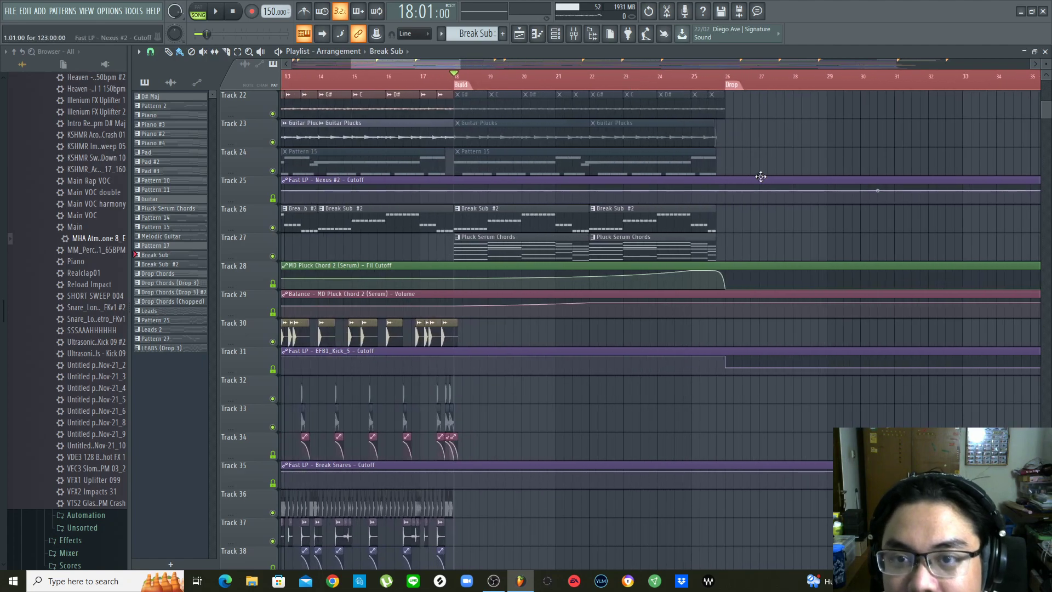
pyautogui.scroll(4, 762, 177)
pyautogui.scroll(18, 765, 177)
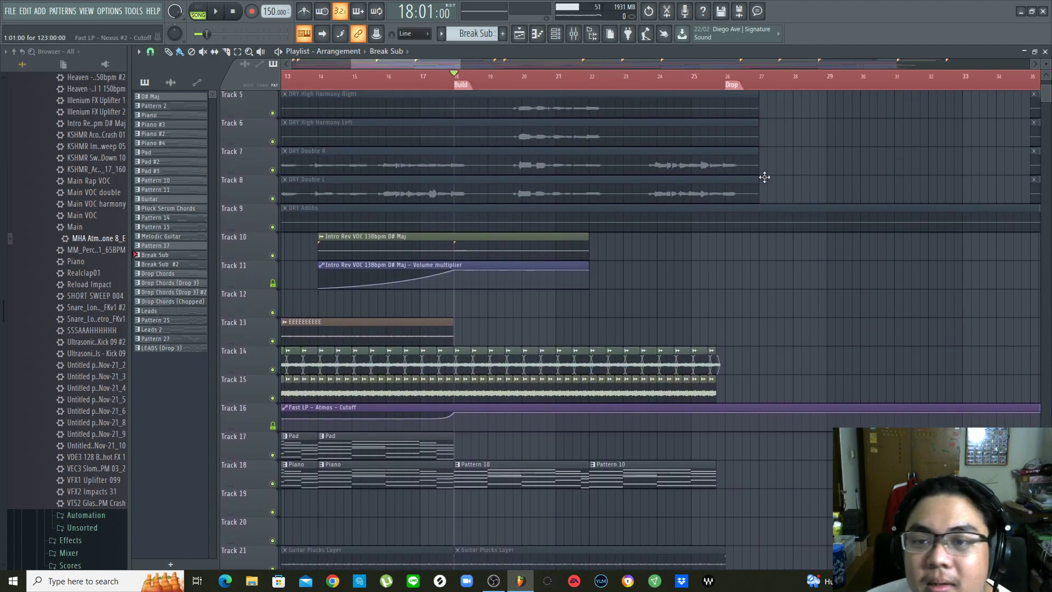
pyautogui.scroll(-14, 764, 177)
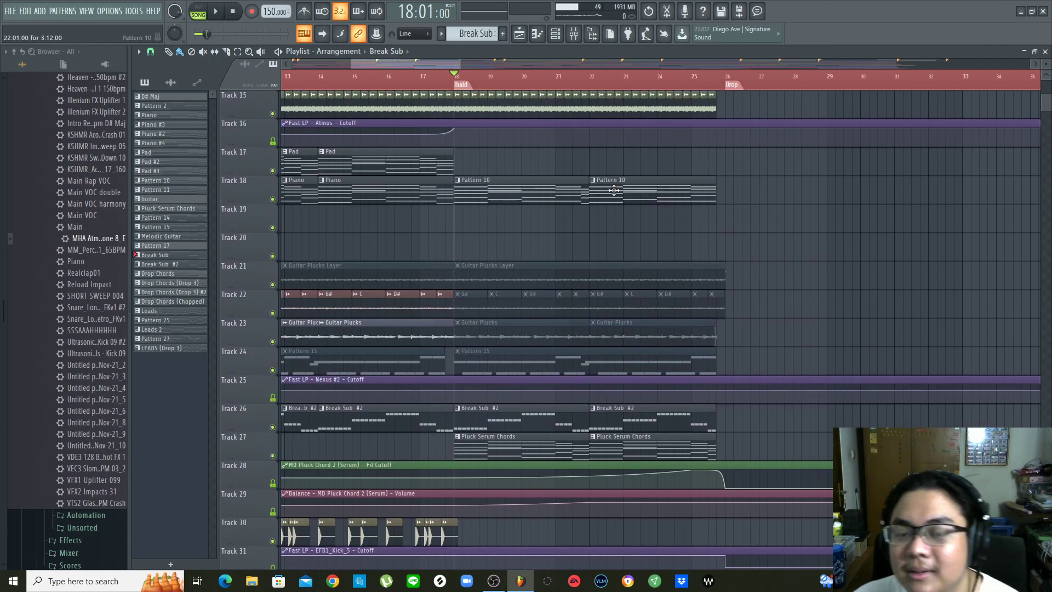
# Solo the Pluck Serum Chords on Track 27
pyautogui.scroll(2, 519, 221)
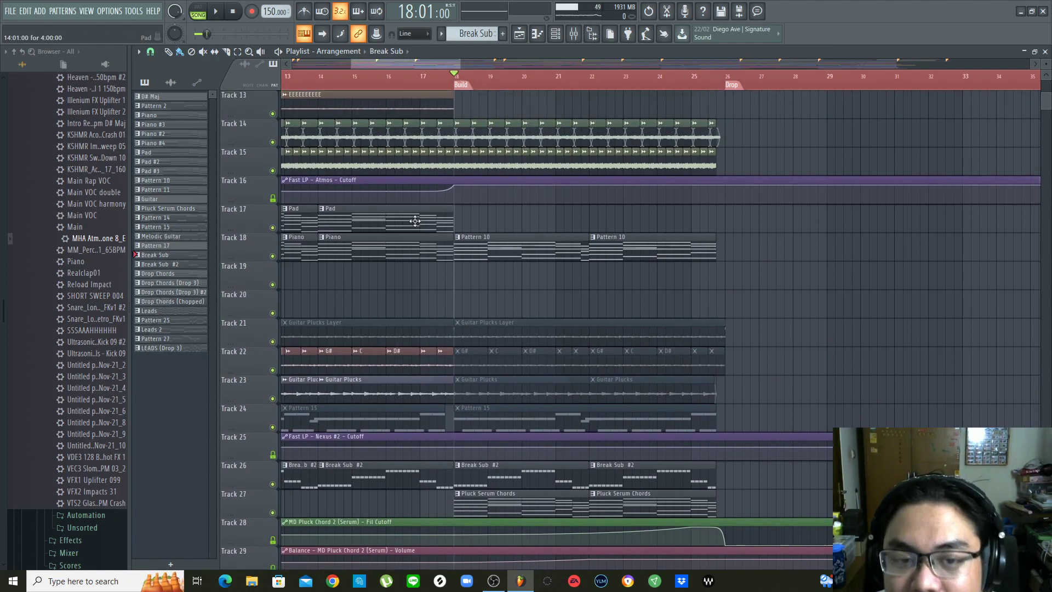
pyautogui.scroll(-6, 518, 226)
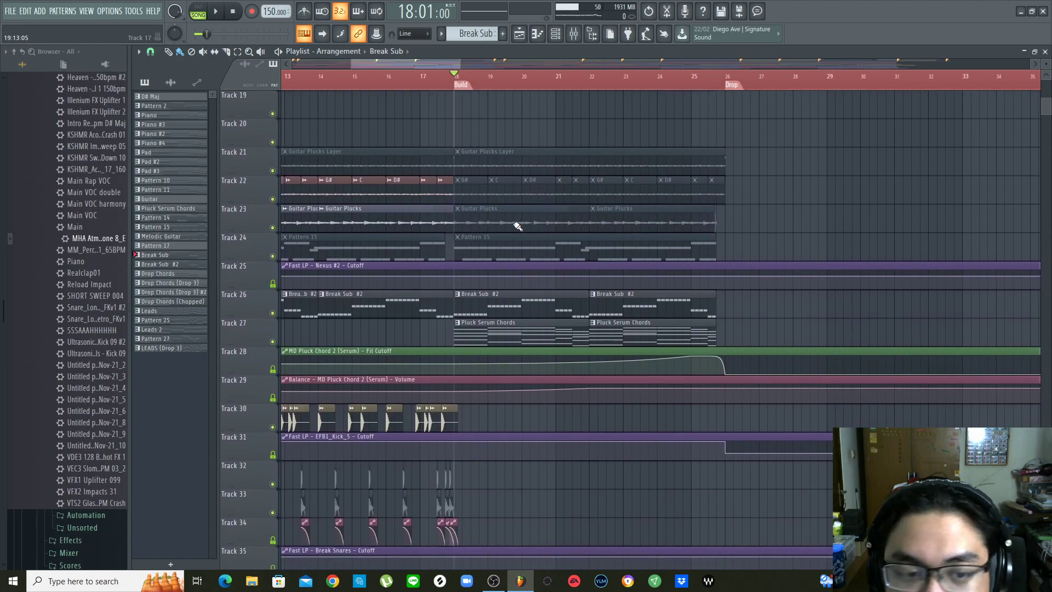
pyautogui.rightClick(274, 342)
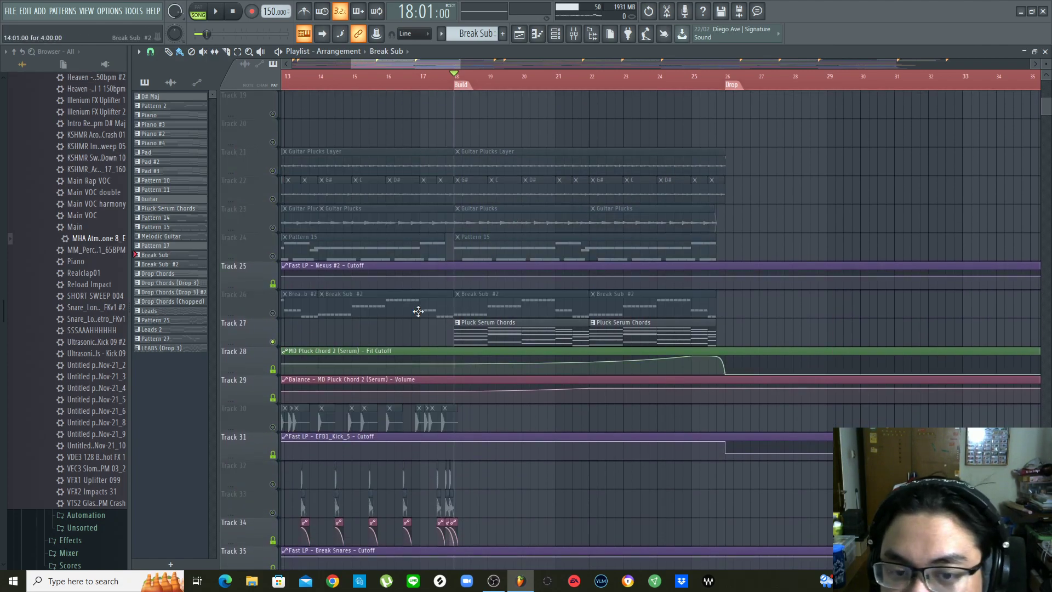
# Audition the soloed Pluck Serum Chords from bar 18 and open their pattern in the piano roll
pyautogui.press('space')
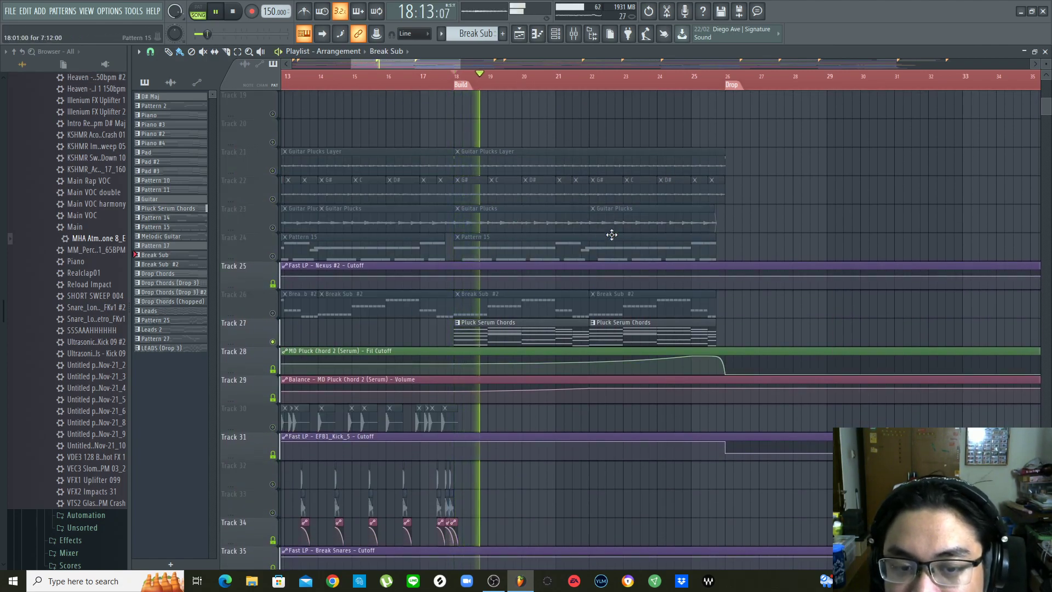
pyautogui.press('space')
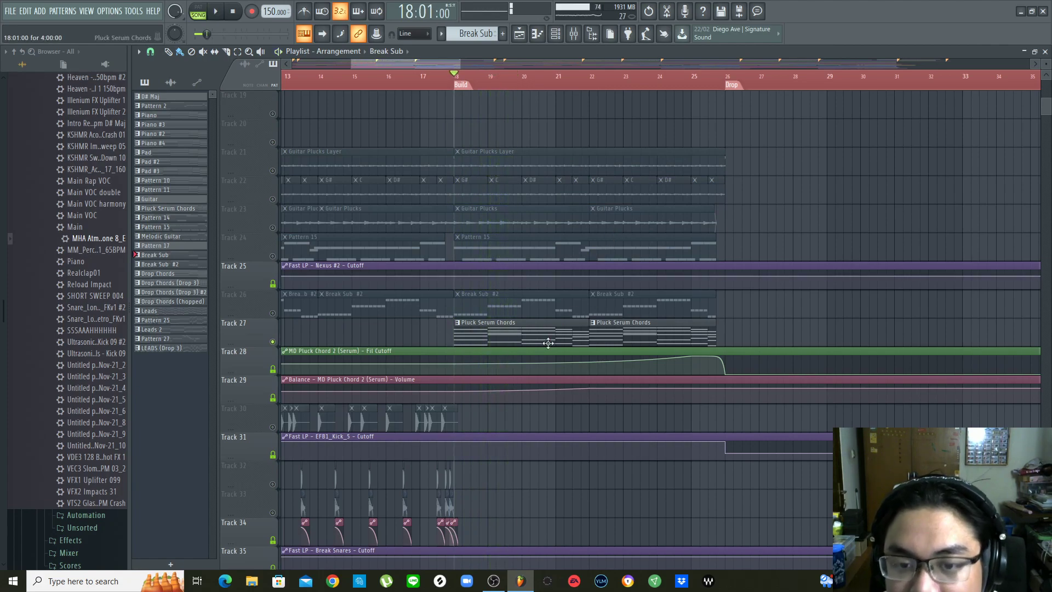
pyautogui.doubleClick(562, 332)
pyautogui.press('space')
pyautogui.press('space')
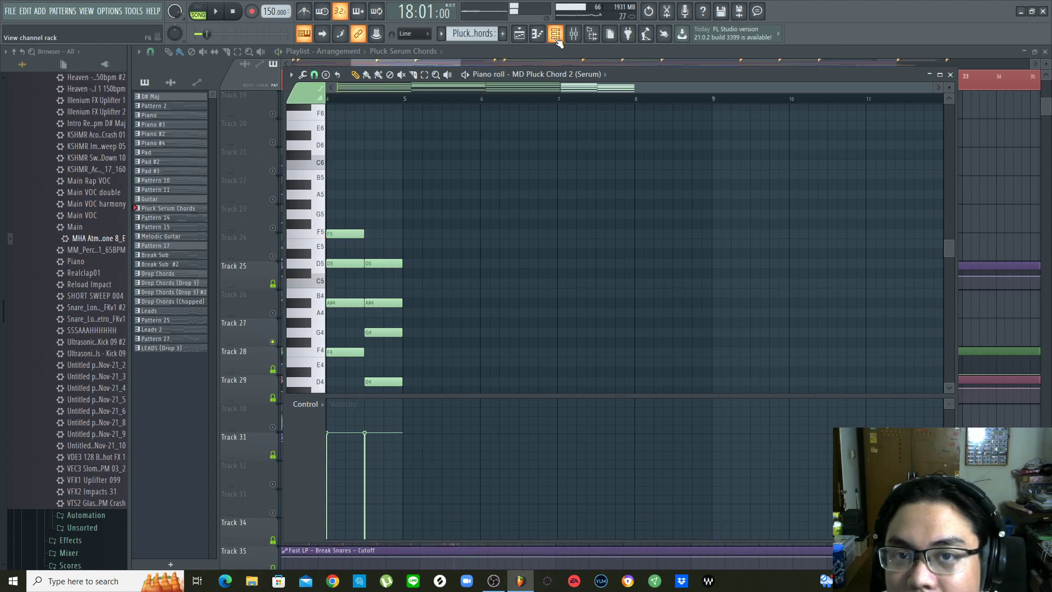
# Inspect the Serum settings of the MD Pluck Chord 2 channel, including oscillators, filter and envelopes, and close the synth and the channel rack
pyautogui.click(555, 36)
pyautogui.click(447, 286)
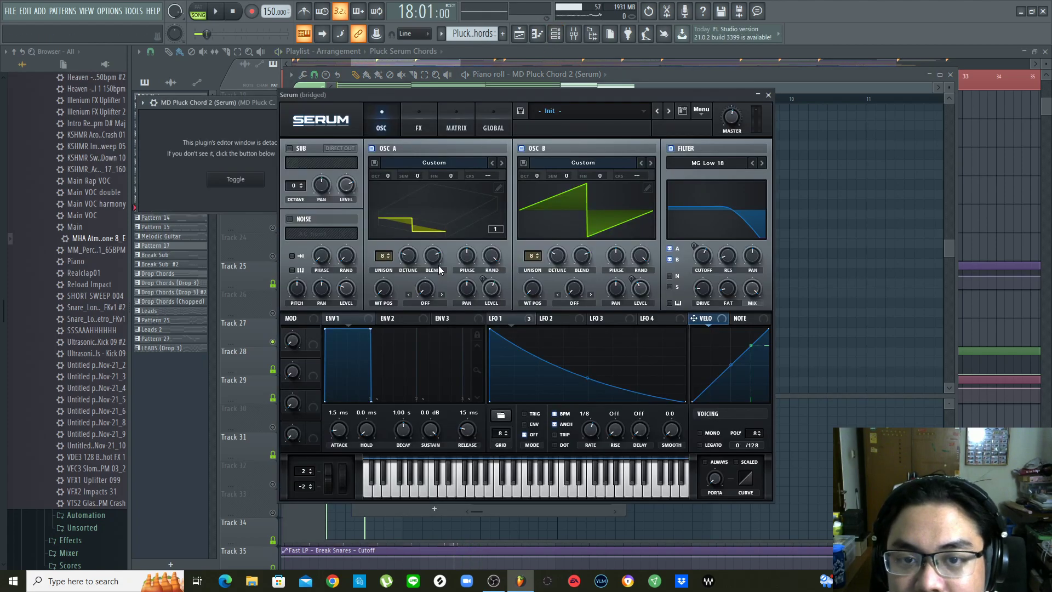
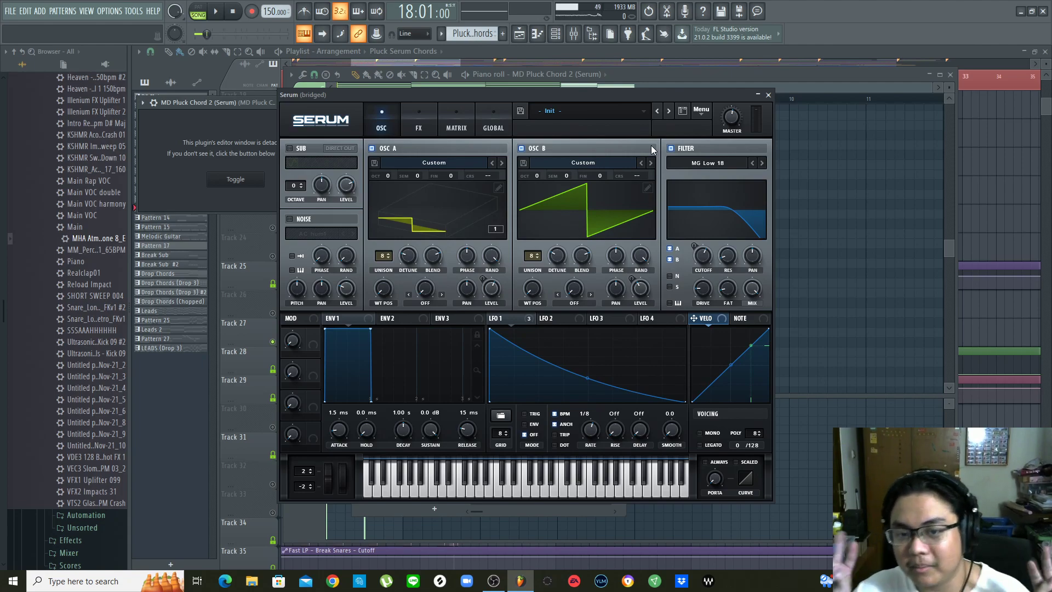
pyautogui.click(769, 95)
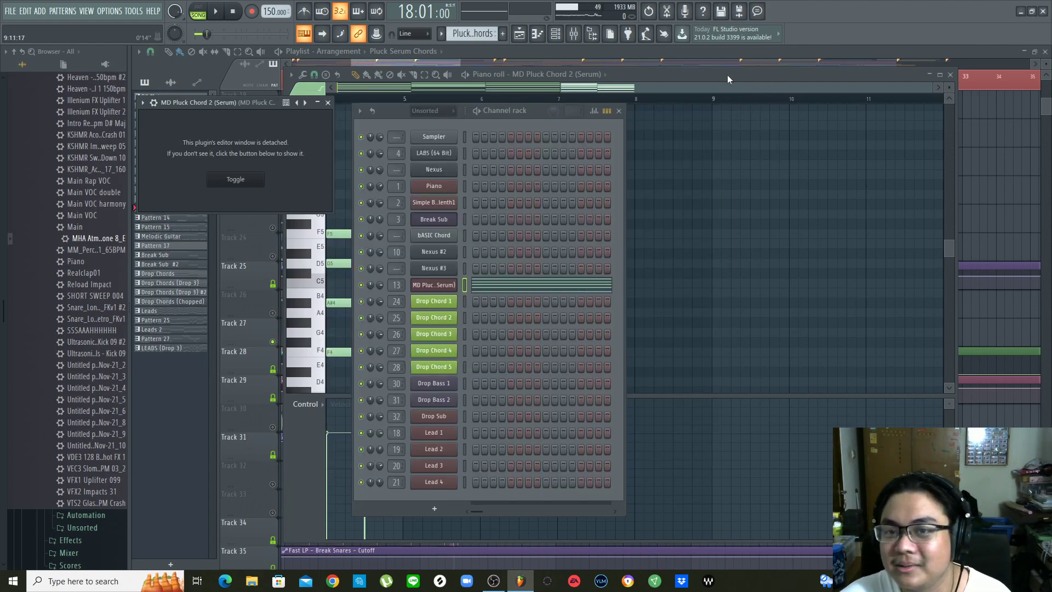
pyautogui.press('F6')
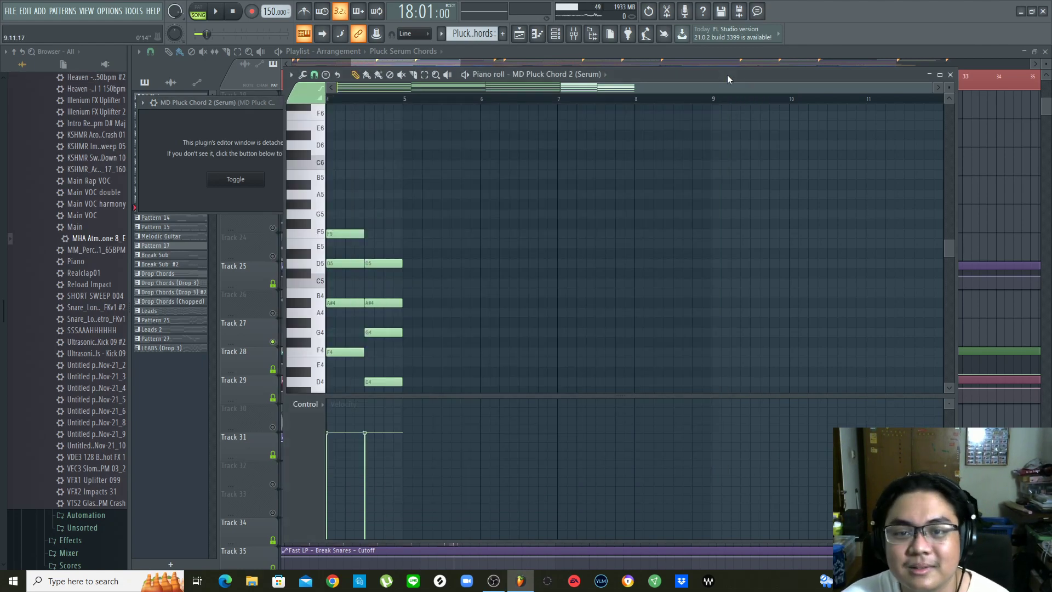
# Show the mixer and examine the Fruity Balance effect on the MD Pluck Chord 2 insert while the chords play
pyautogui.click(574, 34)
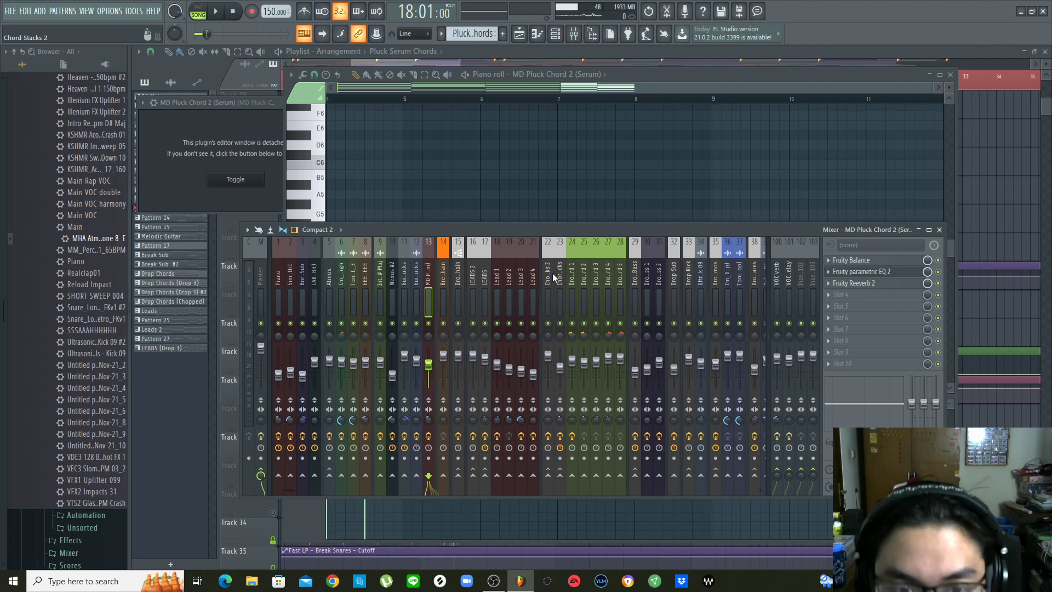
pyautogui.press('space')
pyautogui.press('space')
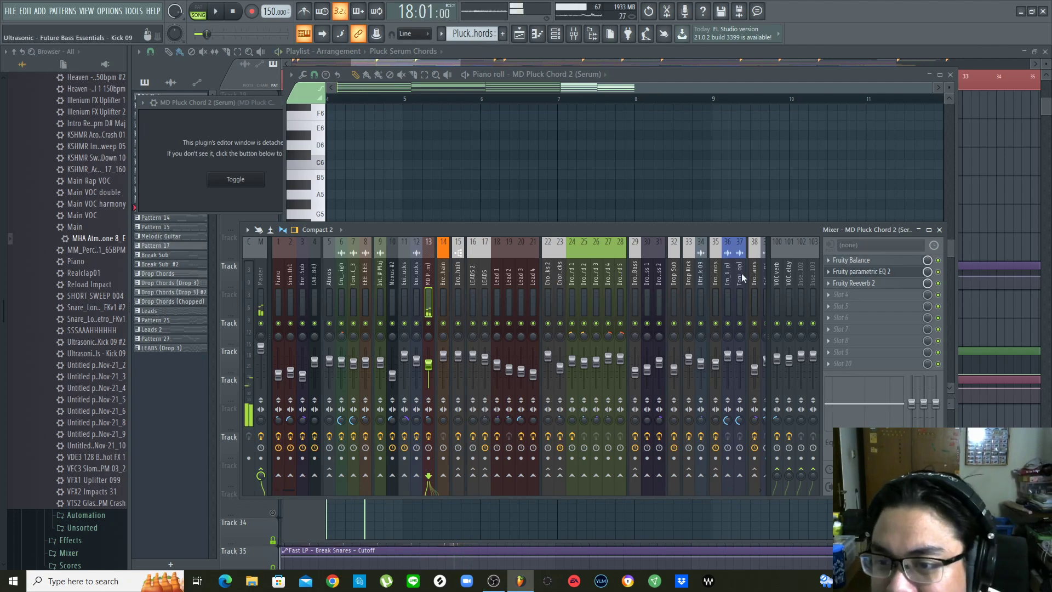
pyautogui.click(877, 261)
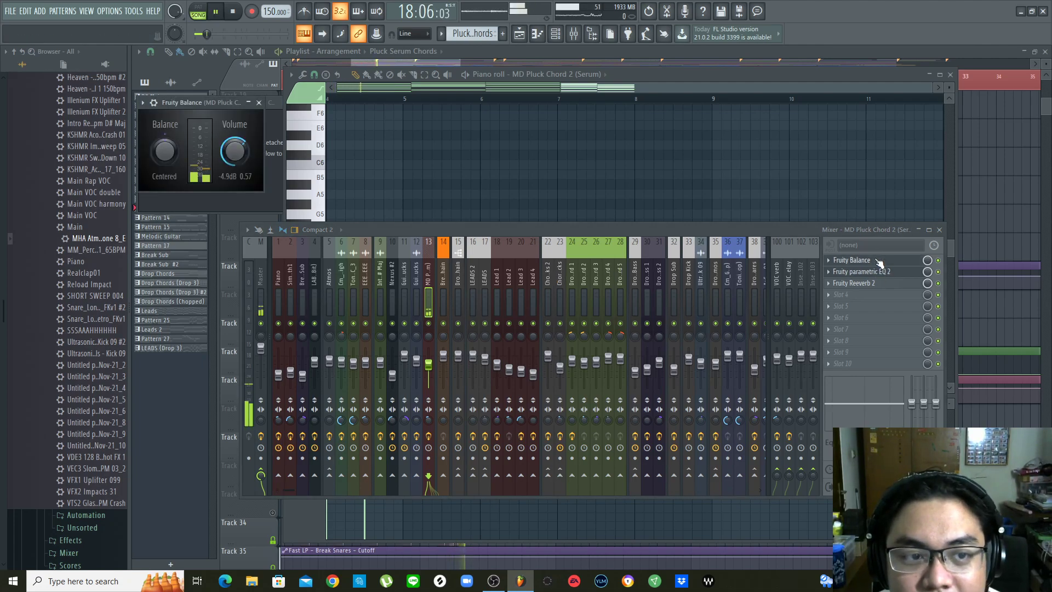
pyautogui.click(876, 265)
pyautogui.click(876, 264)
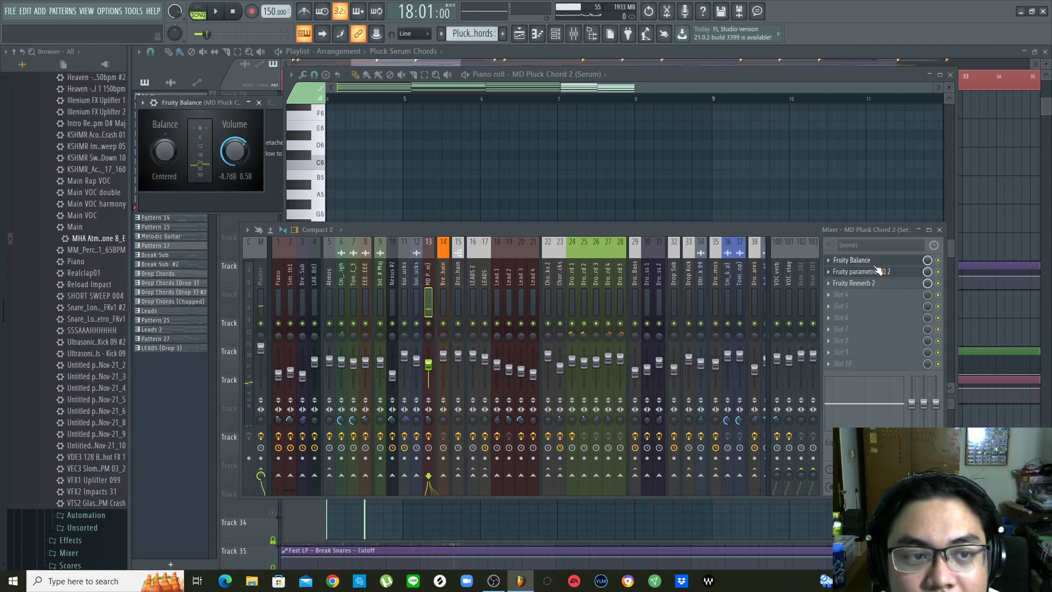
pyautogui.press('space')
pyautogui.moveTo(197, 103); pyautogui.dragTo(349, 132)
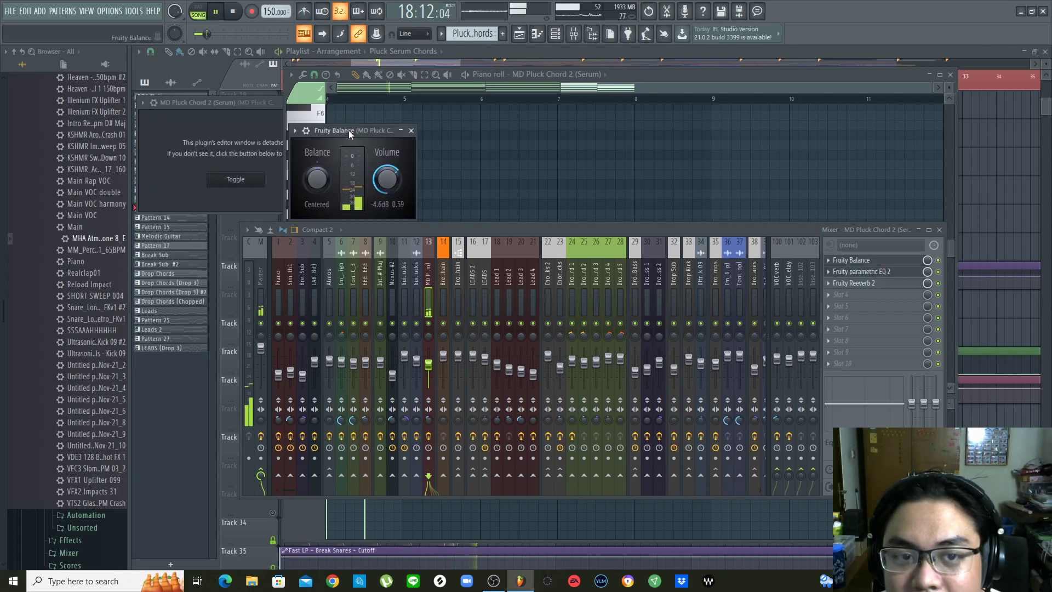
pyautogui.click(411, 130)
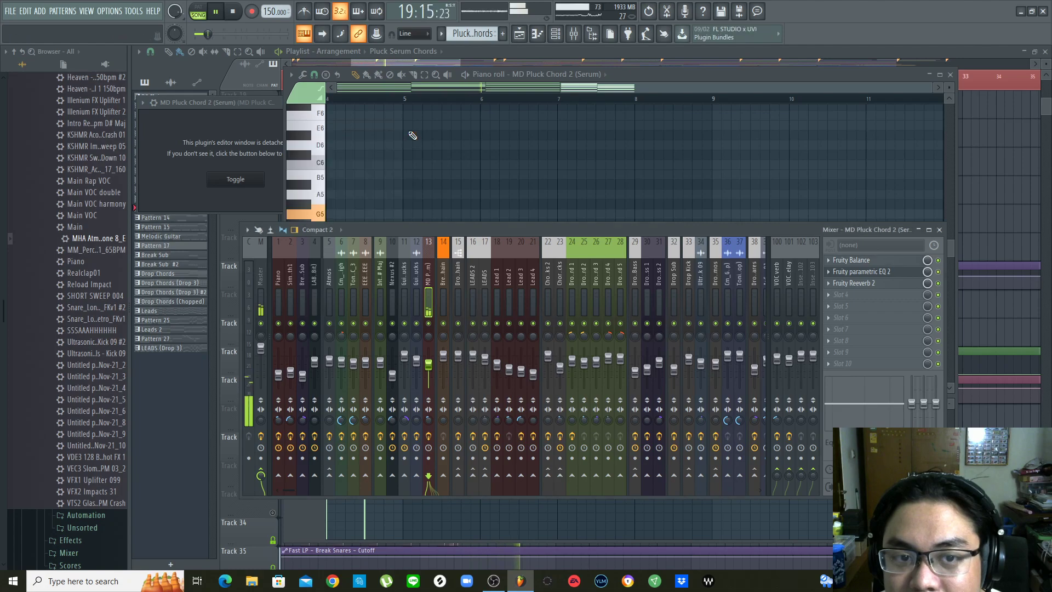
pyautogui.press('space')
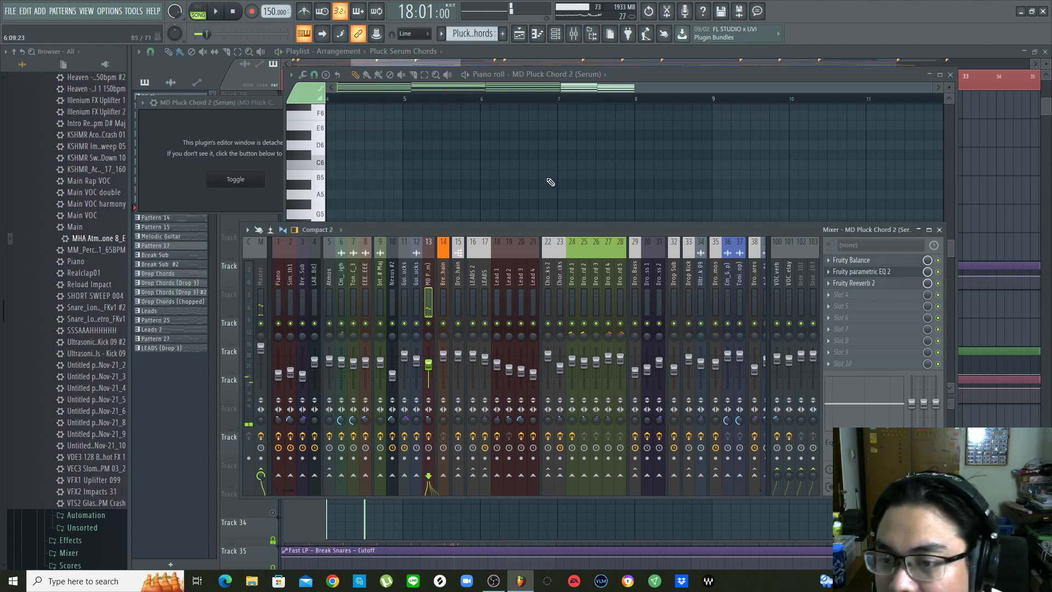
# Examine the Fruity Parametric EQ 2 curve on the pluck chord insert during playback
pyautogui.click(881, 273)
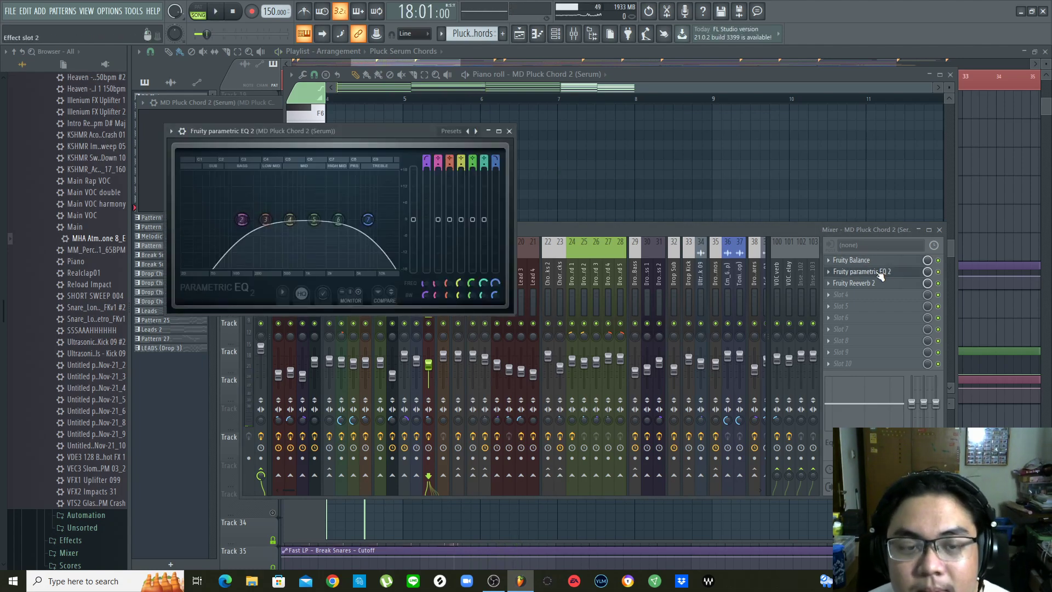
pyautogui.press('space')
pyautogui.moveTo(388, 131); pyautogui.dragTo(439, 130)
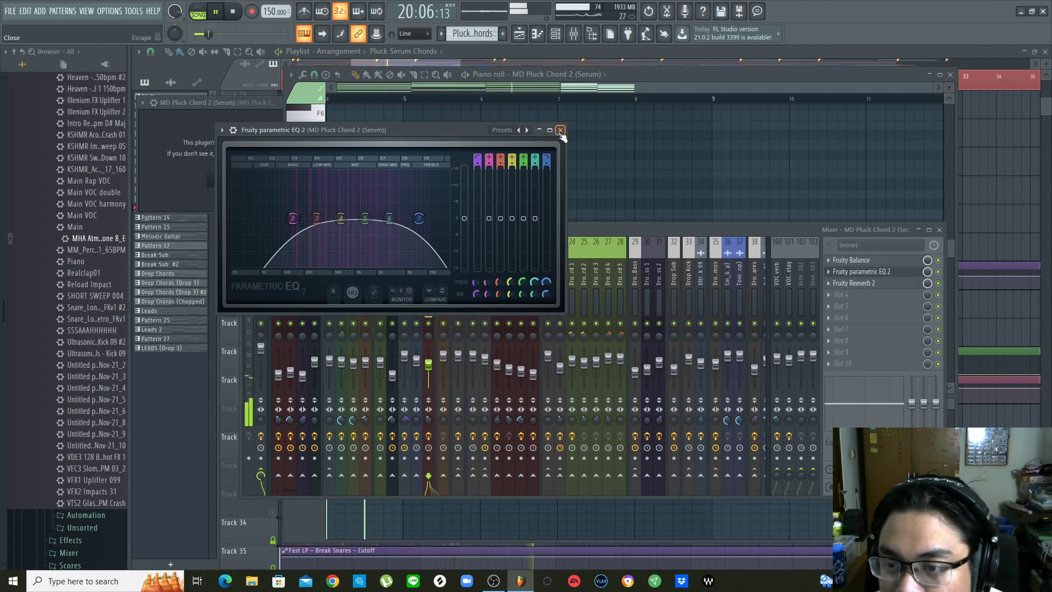
pyautogui.click(560, 130)
pyautogui.press('space')
# Check the Fruity Reeverb 2 settings on the pluck chord insert with a brief playback, and close the effect
pyautogui.click(853, 284)
pyautogui.press('space')
pyautogui.press('space')
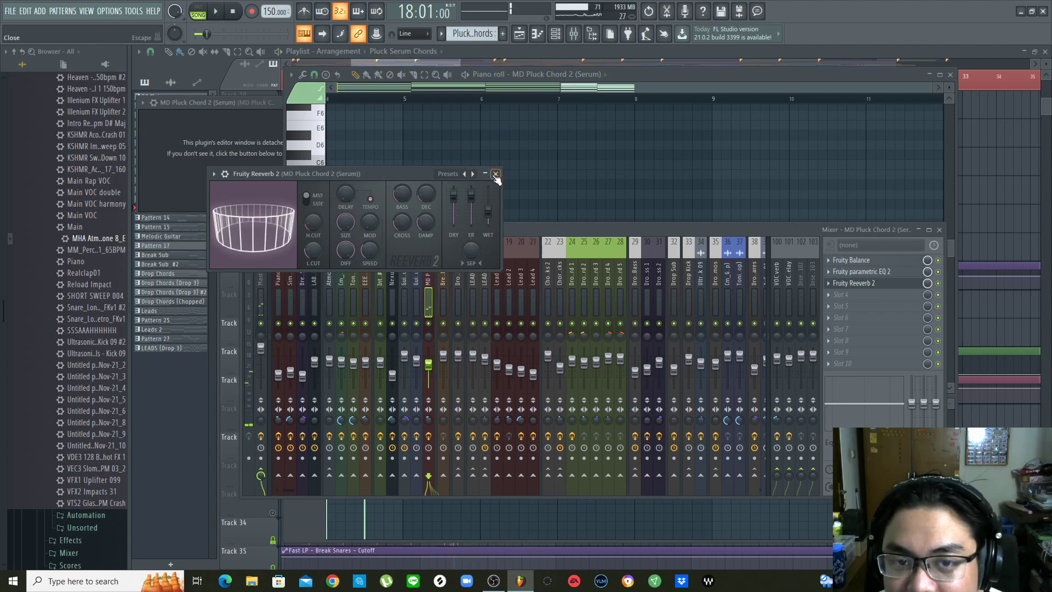
pyautogui.click(495, 174)
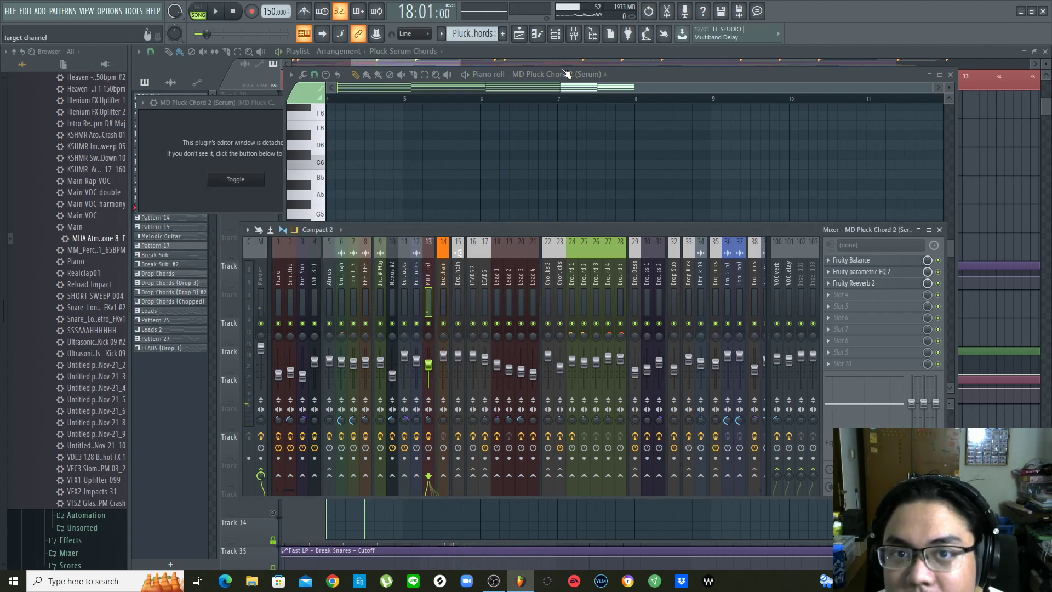
# Return to the playlist and unmute the build's drum tracks: Tracks 44, 46, 47 and 48
pyautogui.click(617, 49)
pyautogui.scroll(-3, 531, 164)
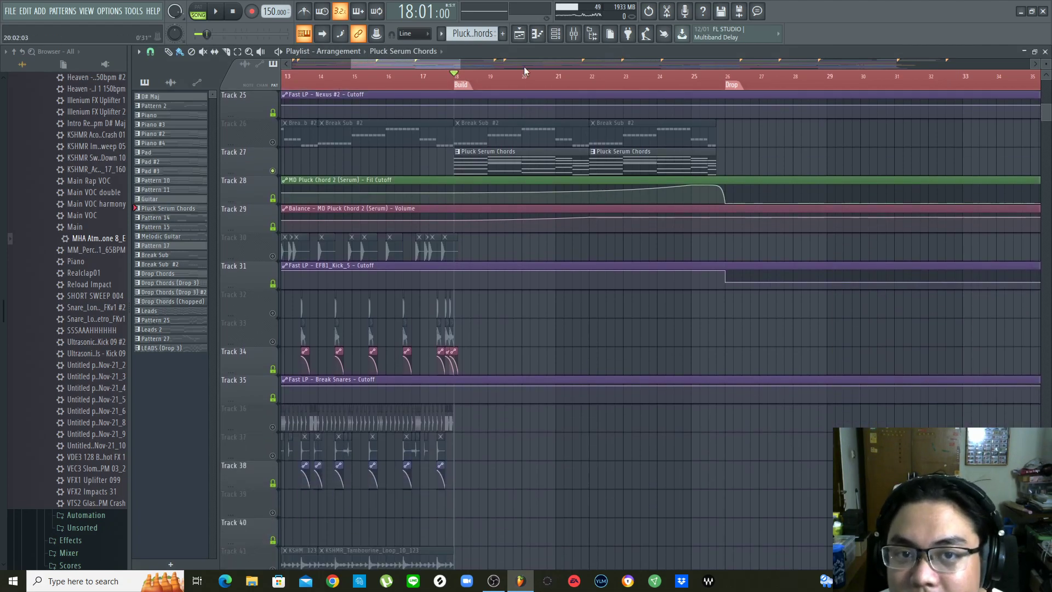
pyautogui.scroll(-1, 532, 78)
pyautogui.scroll(-1, 532, 78)
pyautogui.scroll(-6, 586, 230)
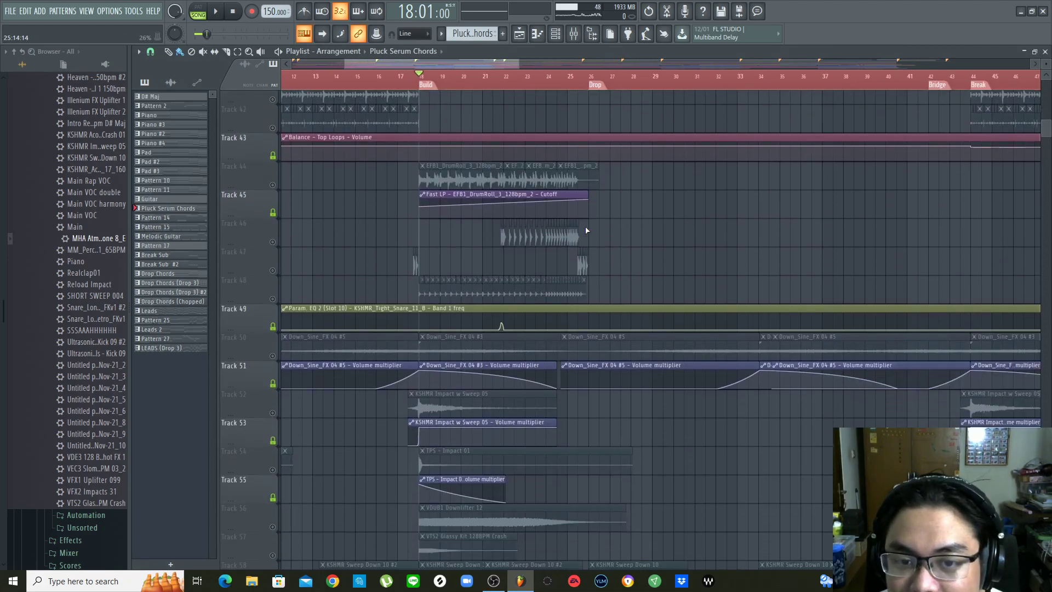
pyautogui.scroll(2, 585, 229)
pyautogui.scroll(-4, 586, 230)
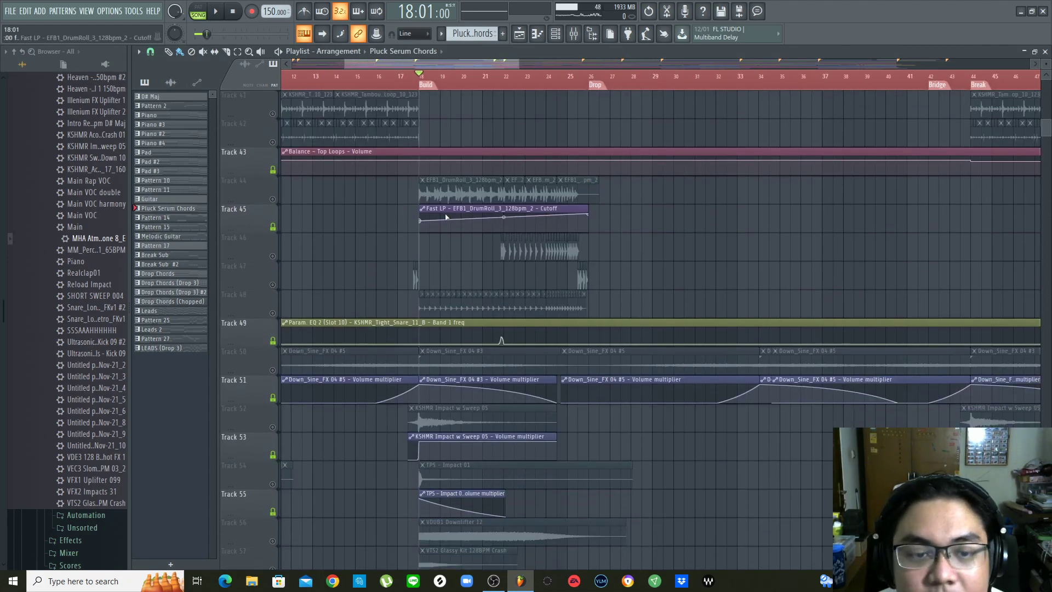
pyautogui.click(272, 200)
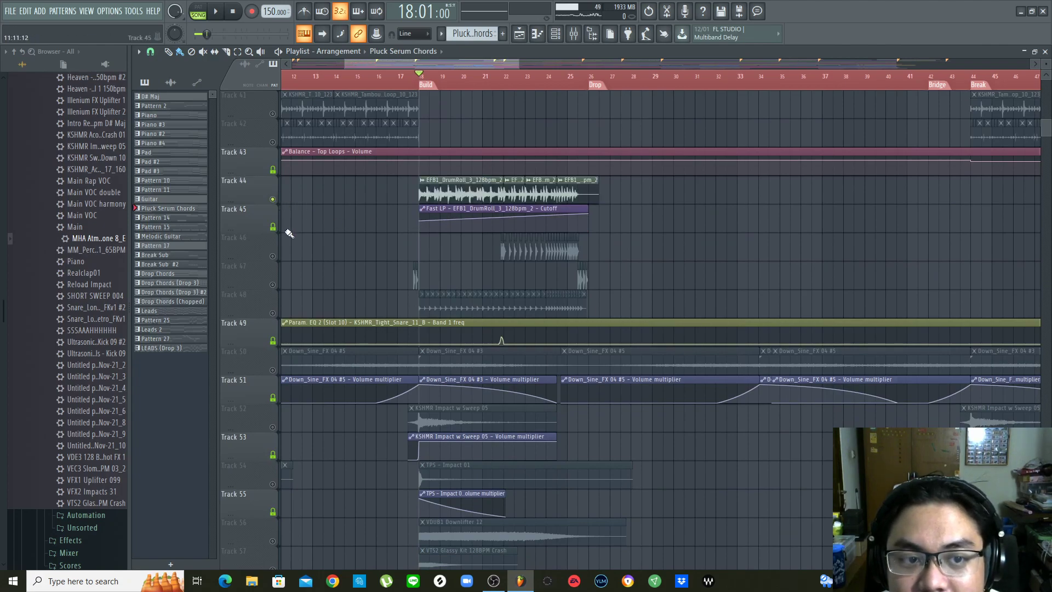
pyautogui.click(272, 256)
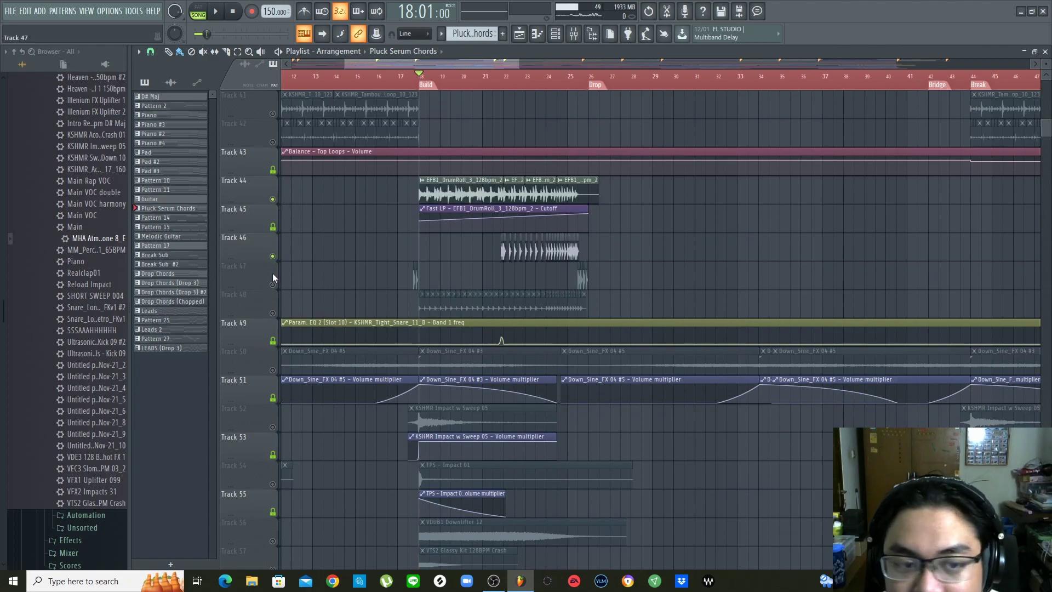
pyautogui.click(272, 313)
# Audition the build drum rolls and snares from bar 18 up to just before the drop
pyautogui.press('space')
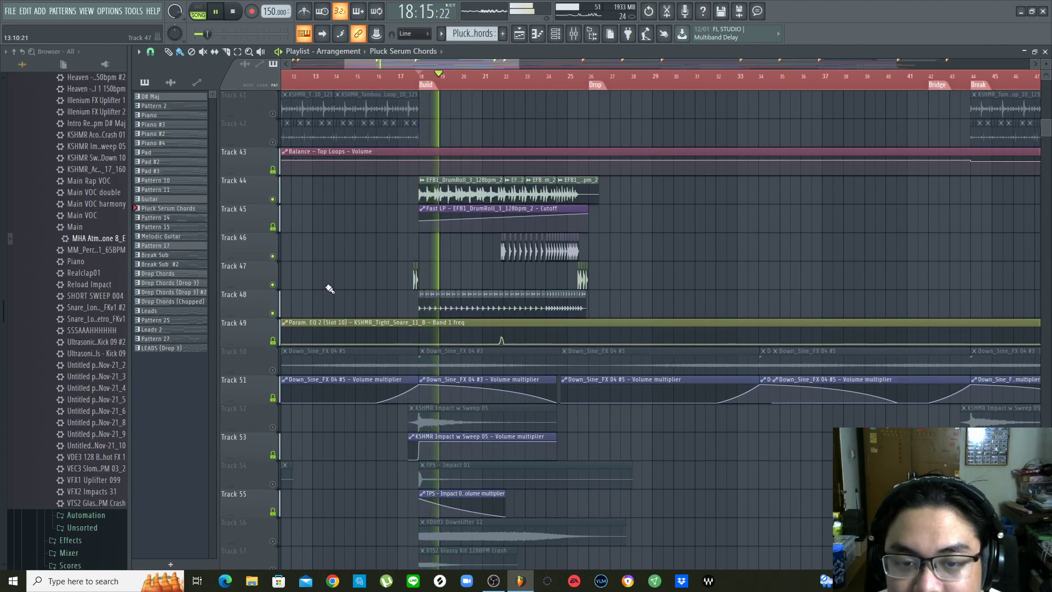
pyautogui.scroll(2, 329, 288)
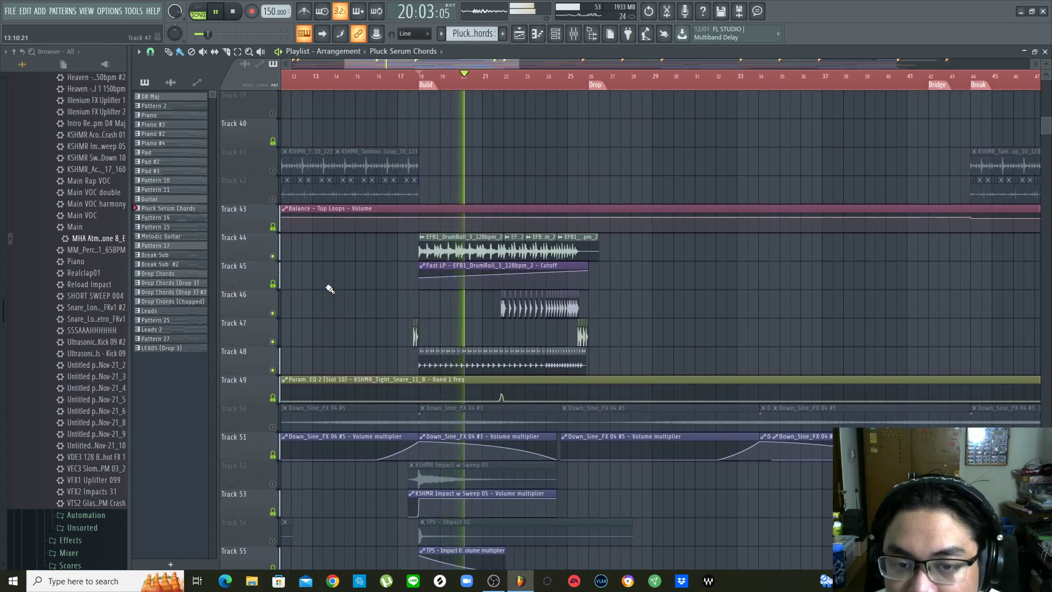
pyautogui.scroll(-4, 630, 281)
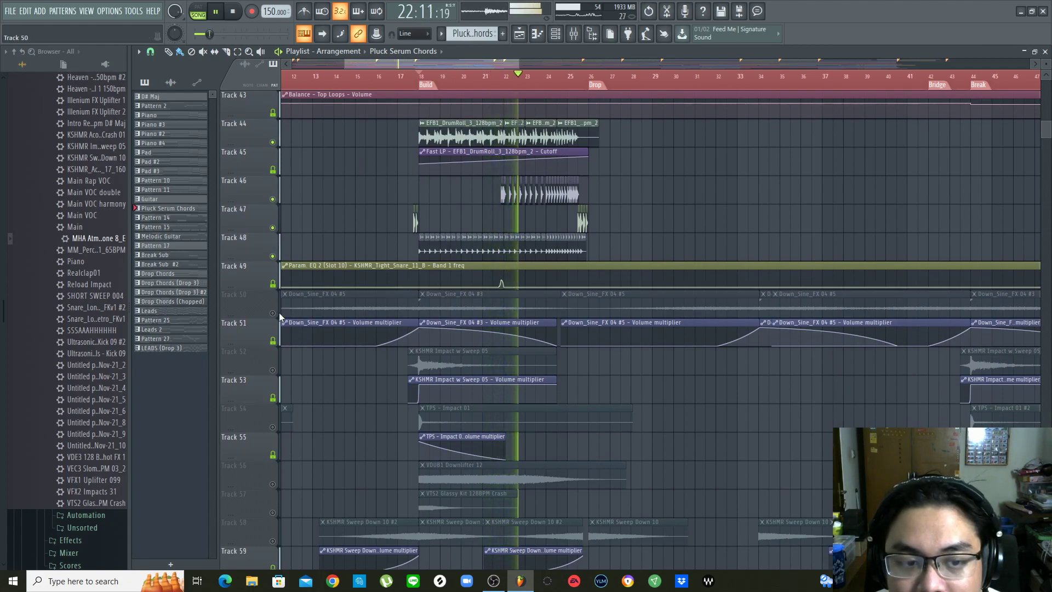
pyautogui.scroll(2, 633, 241)
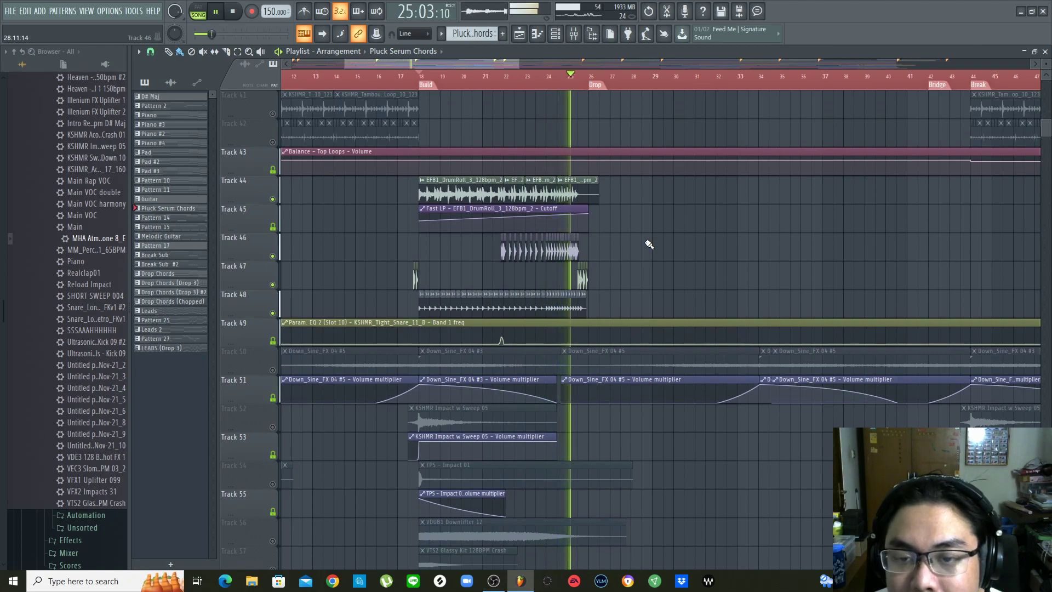
pyautogui.press('space')
# Solo the Down_Sine_FX clips on Track 50 and unmute the impact effects on Tracks 52 and 54
pyautogui.scroll(-4, 649, 245)
pyautogui.scroll(4, 364, 317)
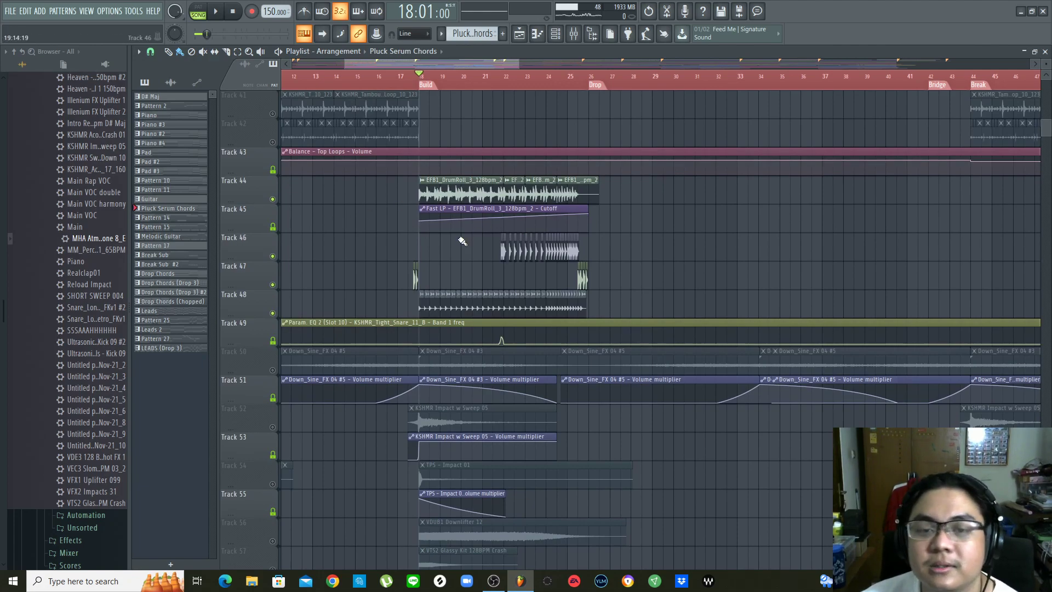
pyautogui.scroll(-1, 465, 243)
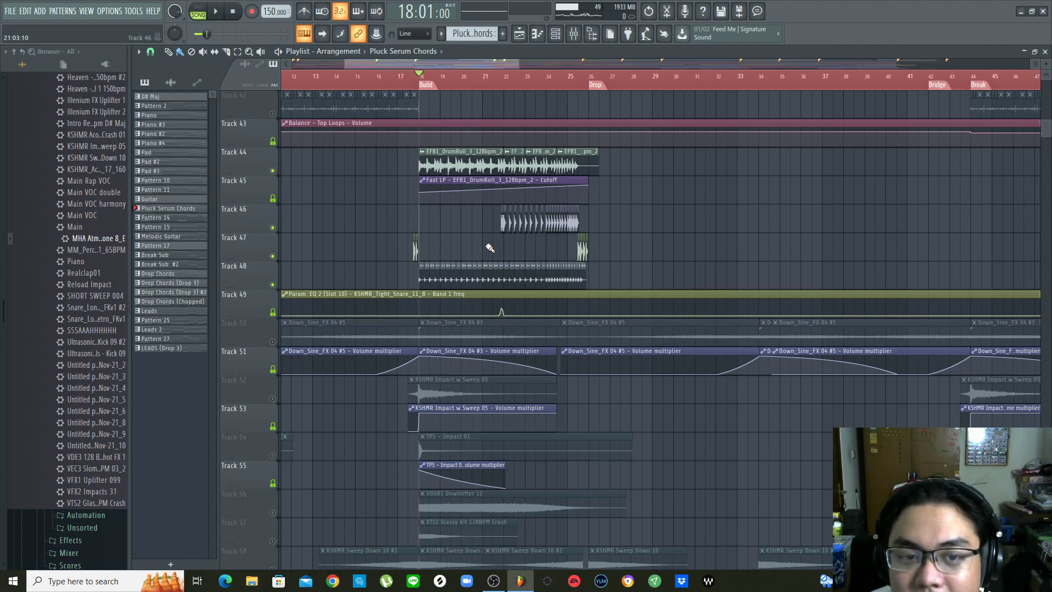
pyautogui.scroll(2, 488, 244)
pyautogui.scroll(-2, 394, 312)
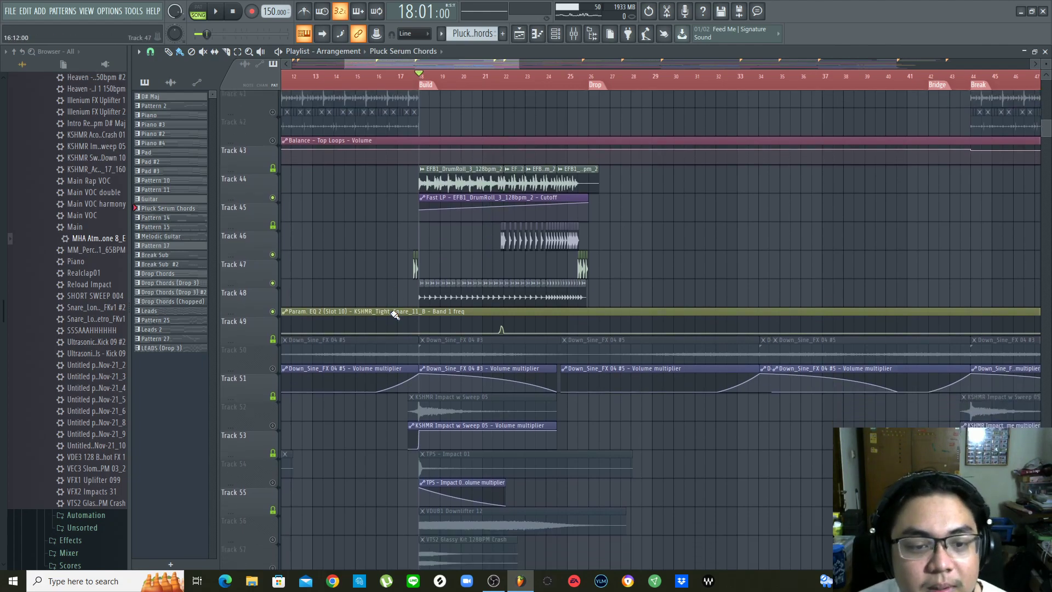
pyautogui.click(272, 342)
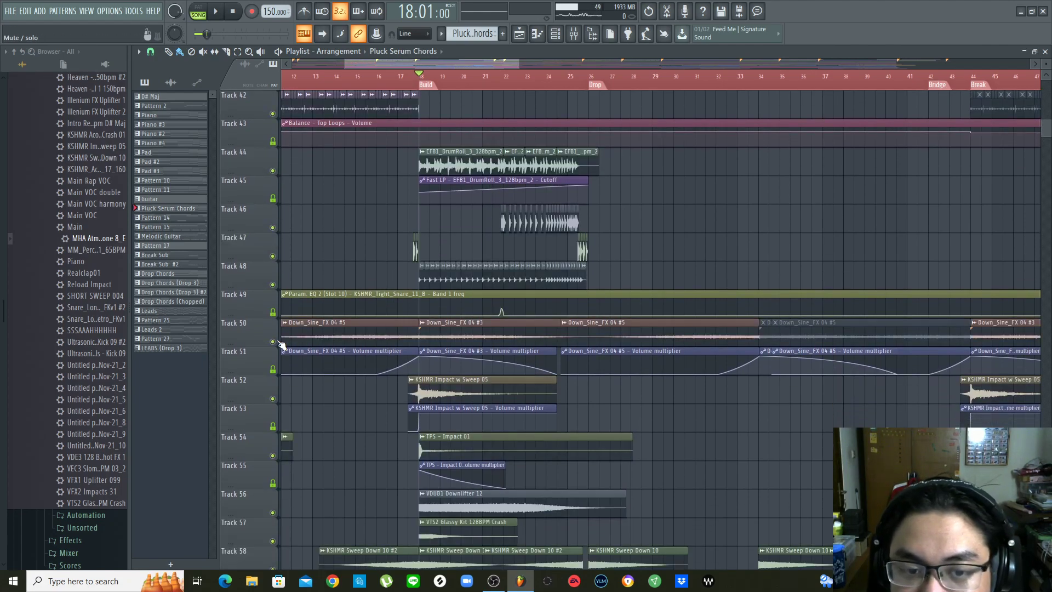
pyautogui.scroll(-3, 280, 335)
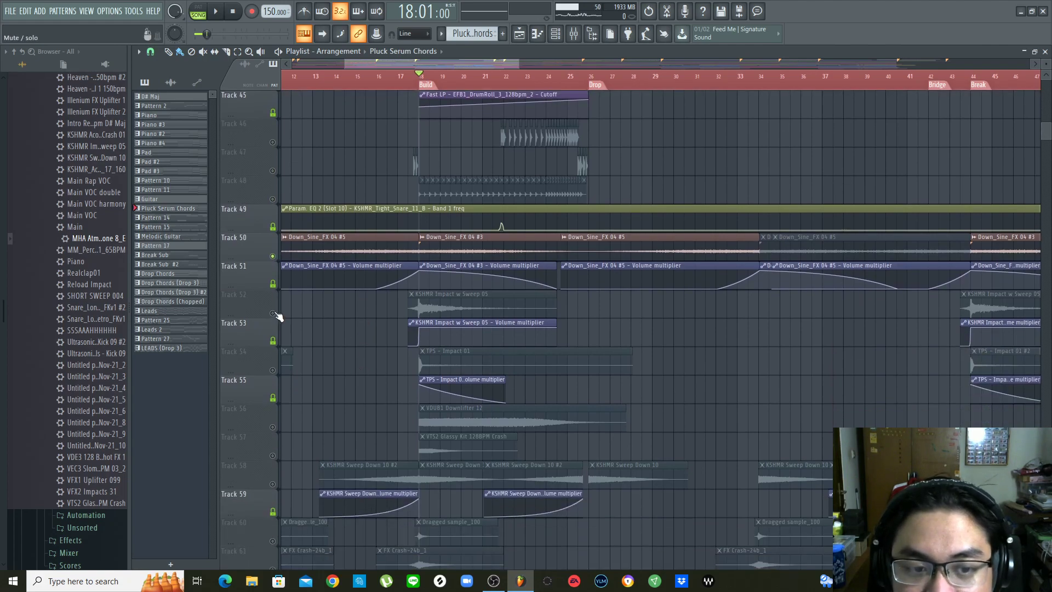
pyautogui.click(273, 313)
pyautogui.click(273, 371)
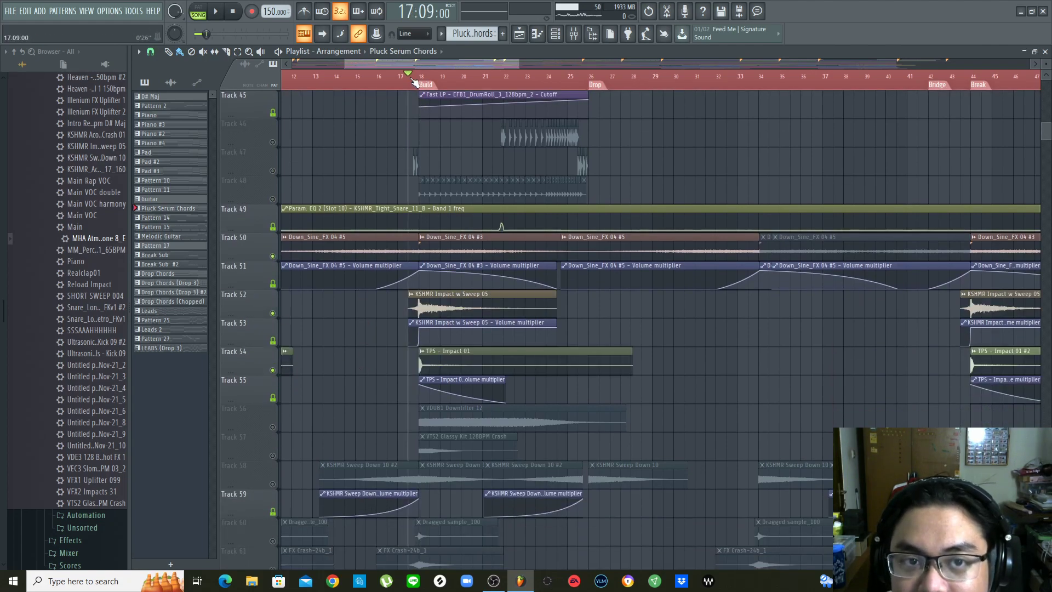
# Audition the sine down and impact effects leading into the Build marker from position 17:09
pyautogui.scroll(2, 415, 83)
pyautogui.press('space')
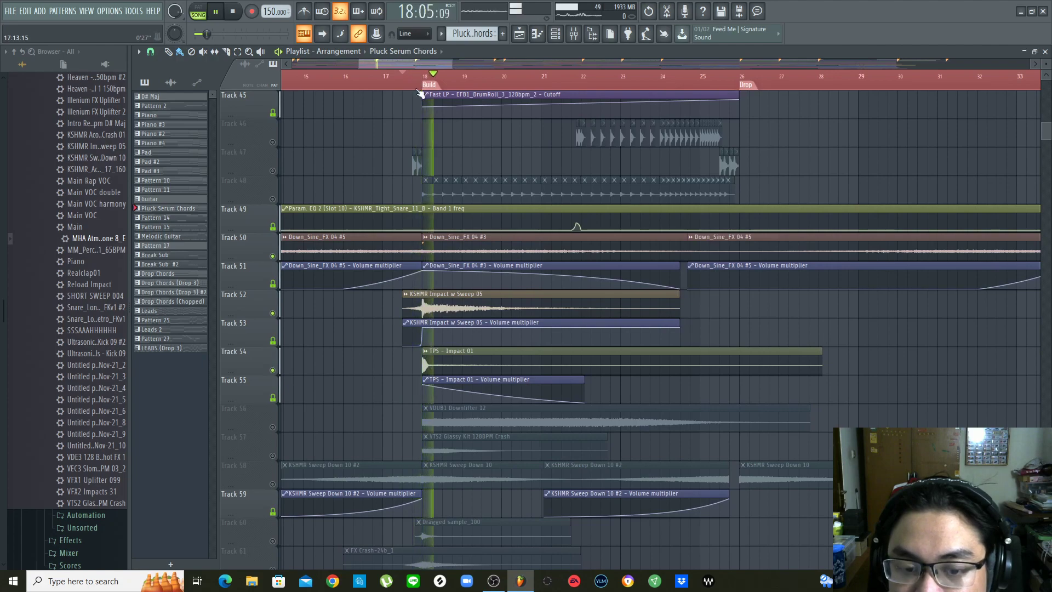
pyautogui.press('space')
# Unmute the VDUB1 Downlifter 12 on Track 56 and the VTS2 crash on Track 57
pyautogui.scroll(-3, 387, 293)
pyautogui.click(273, 342)
pyautogui.click(273, 370)
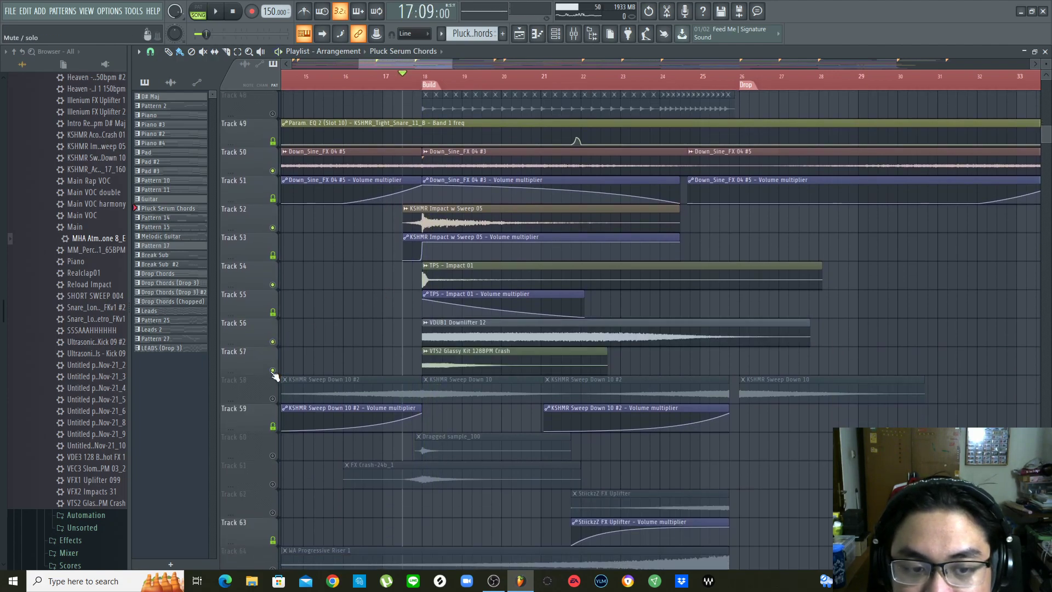
# Unmute the KSHMR Sweep Down 10 clips on Track 58 and audition them into the Build marker from position 17:09
pyautogui.click(273, 399)
pyautogui.press('space')
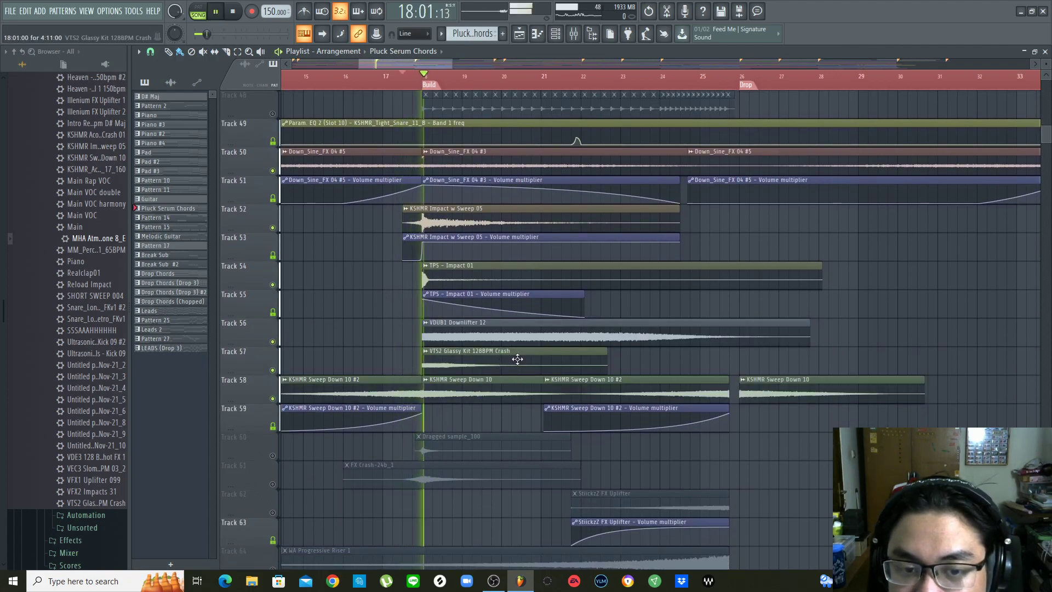
pyautogui.scroll(-2, 517, 359)
pyautogui.press('space')
# Unmute Dragged sample_100 on Track 60 and the FX crash on Track 61, then play from position 17:09
pyautogui.click(273, 399)
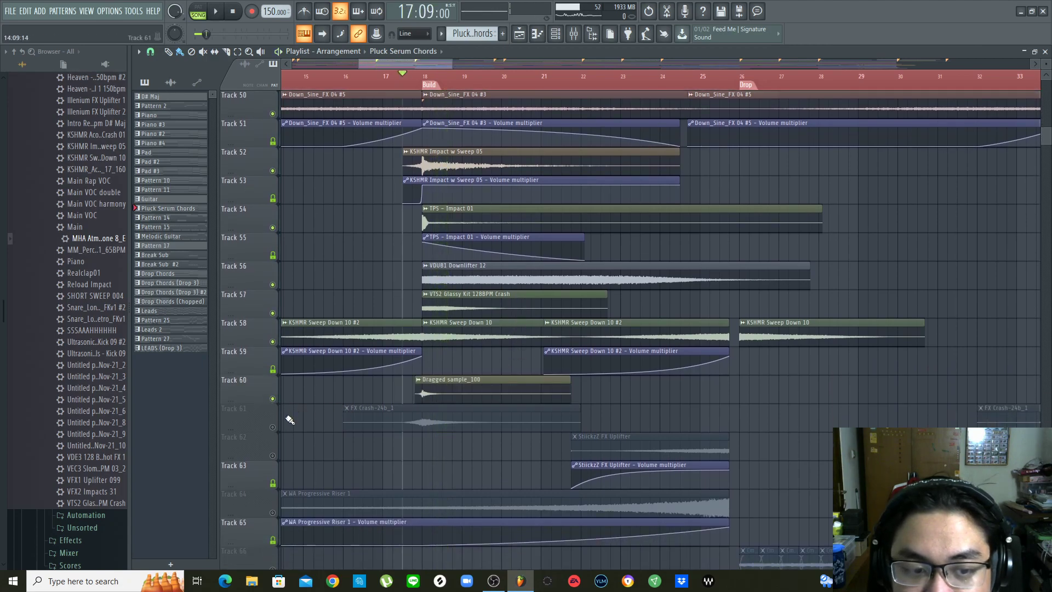
pyautogui.click(273, 428)
pyautogui.press('space')
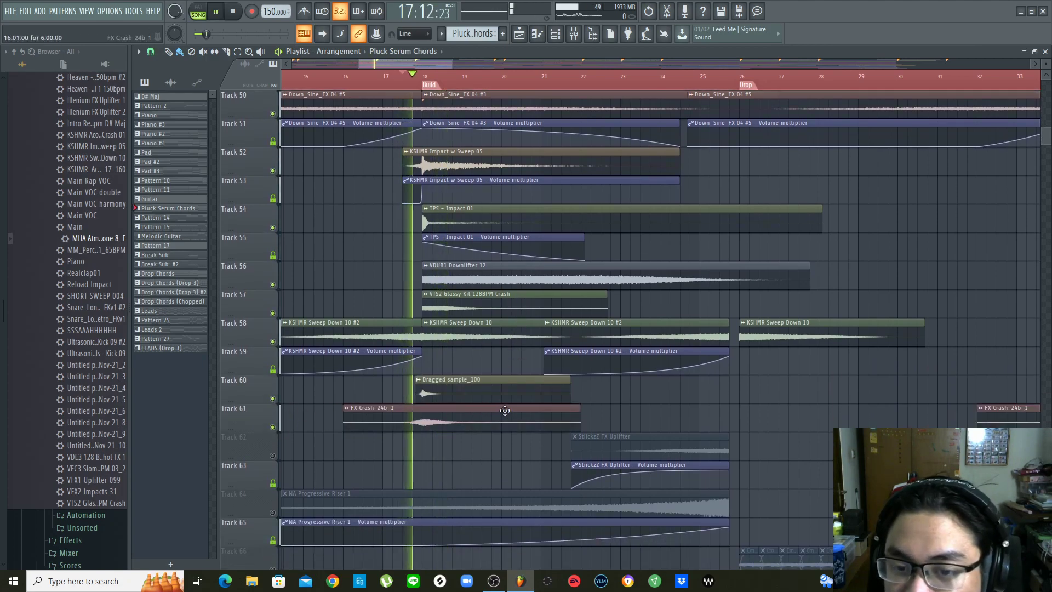
pyautogui.scroll(2, 555, 421)
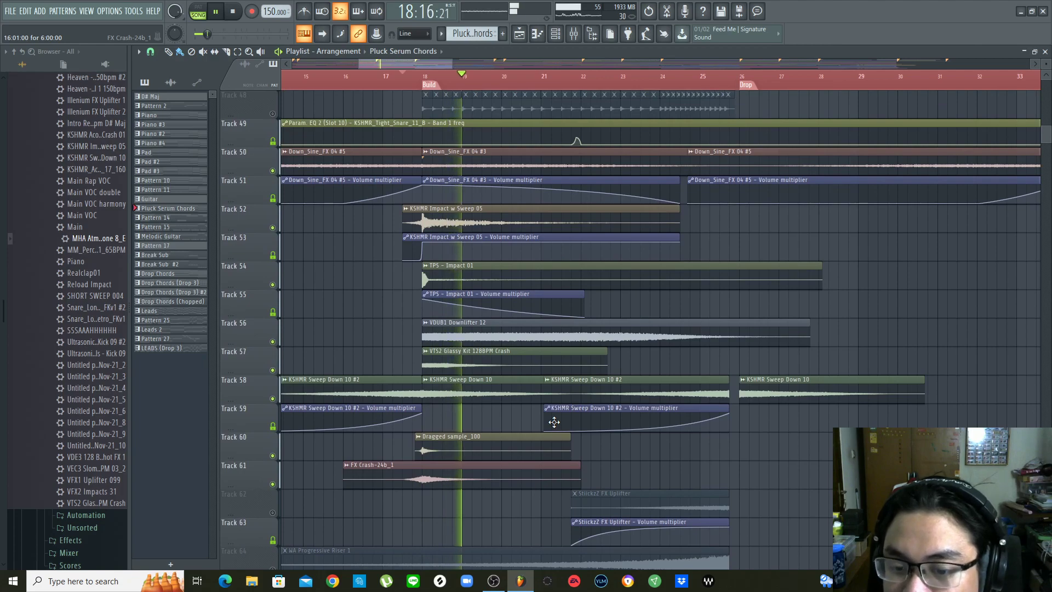
# Unmute the WA Progressive Riser on Track 64 and the StickzZ FX Uplifter on Track 62 during playback, then stop
pyautogui.scroll(-5, 555, 421)
pyautogui.click(273, 427)
pyautogui.scroll(1, 292, 406)
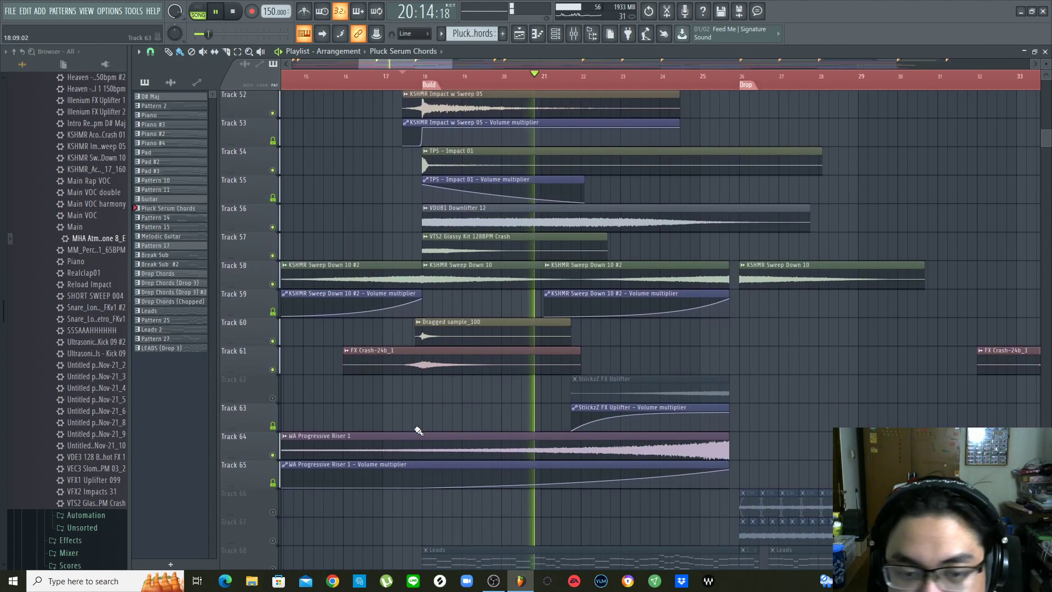
pyautogui.click(273, 398)
pyautogui.scroll(-8, 747, 404)
pyautogui.scroll(20, 748, 404)
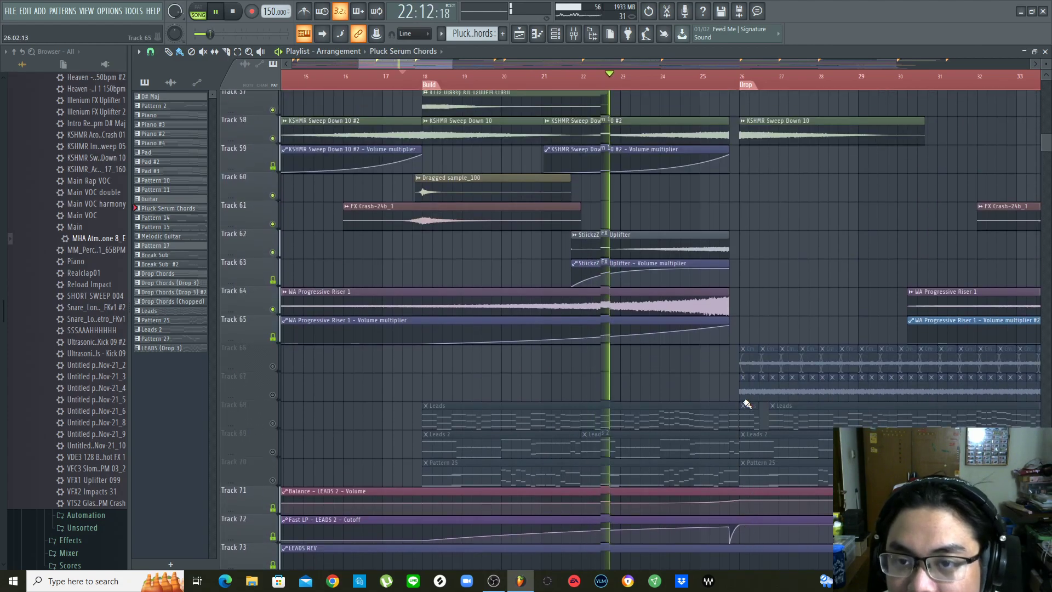
pyautogui.press('space')
# Unmute the Leads pattern on Track 68 along with the lead tracks 69 and 70
pyautogui.scroll(-13, 747, 404)
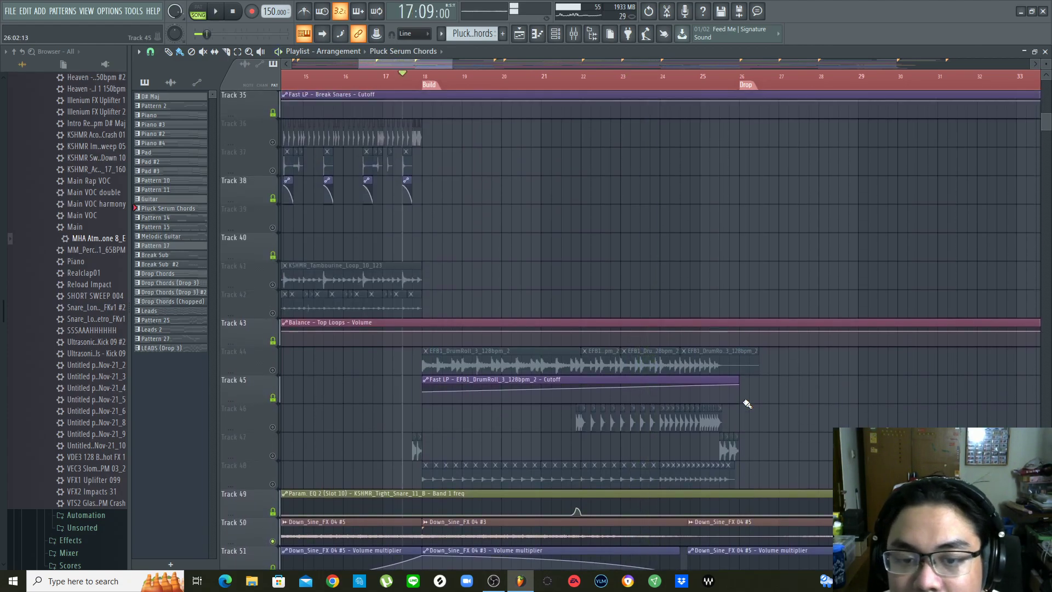
pyautogui.scroll(-8, 747, 404)
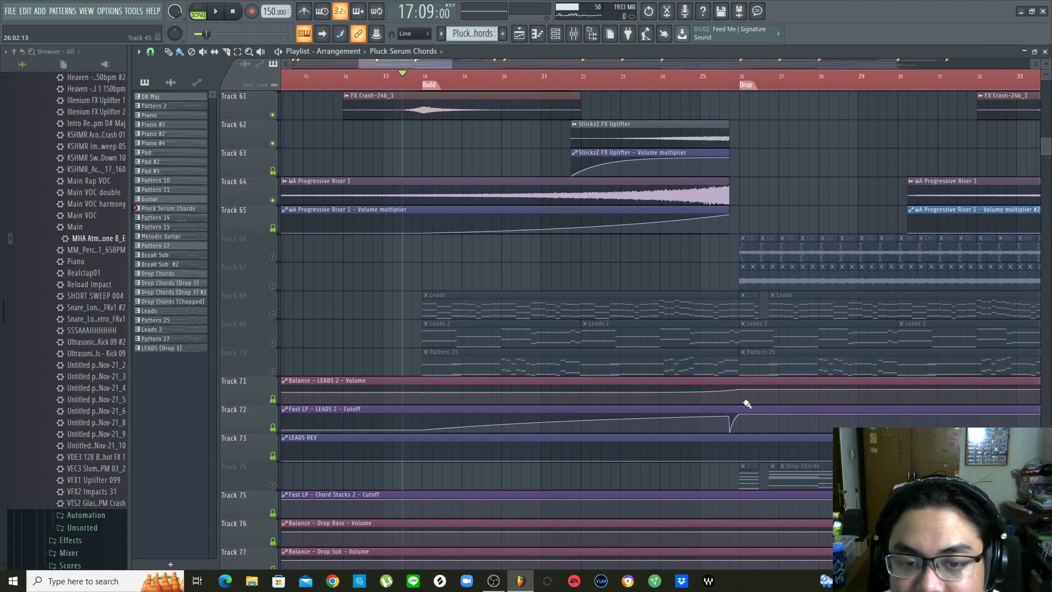
pyautogui.click(273, 313)
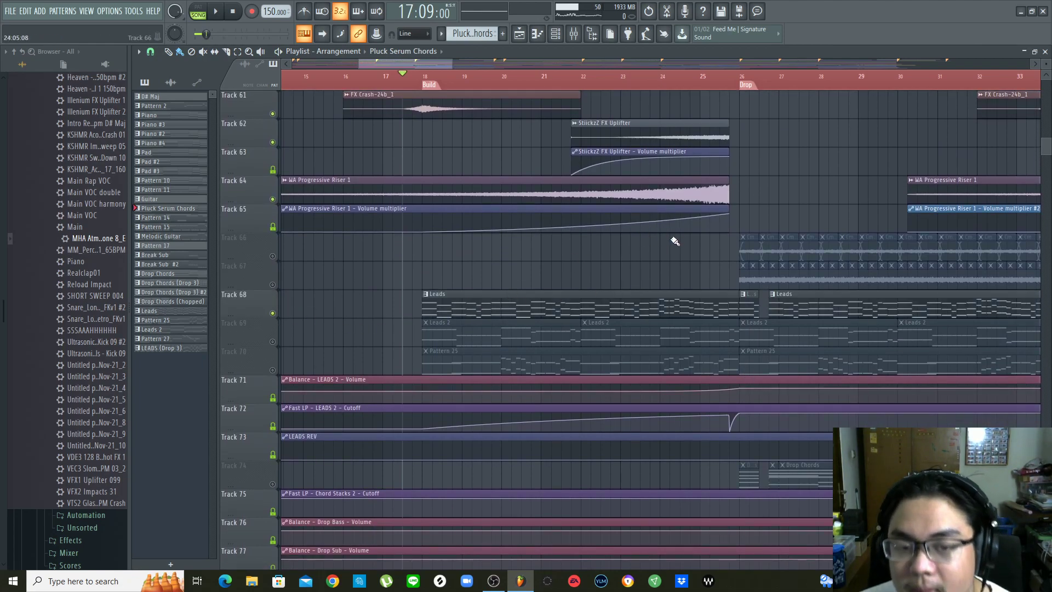
pyautogui.scroll(-3, 524, 309)
pyautogui.scroll(2, 525, 311)
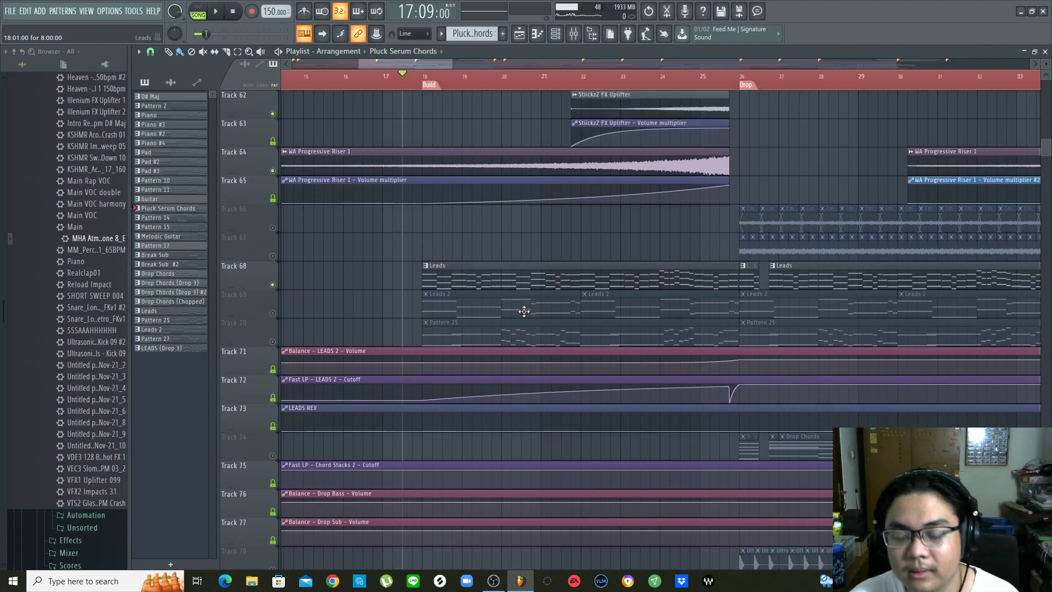
pyautogui.scroll(-2, 565, 291)
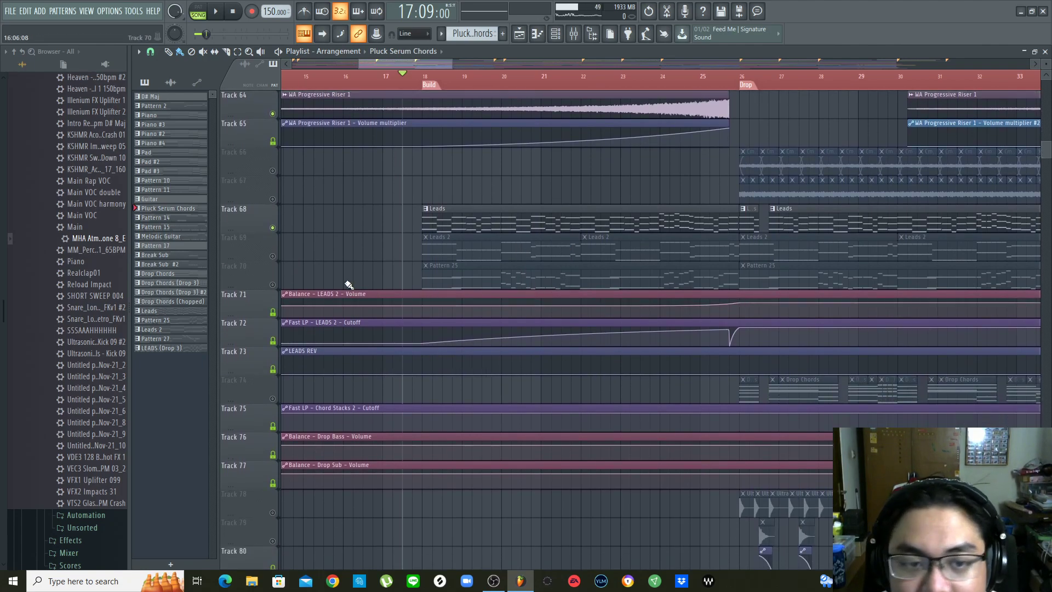
pyautogui.click(273, 256)
pyautogui.click(273, 285)
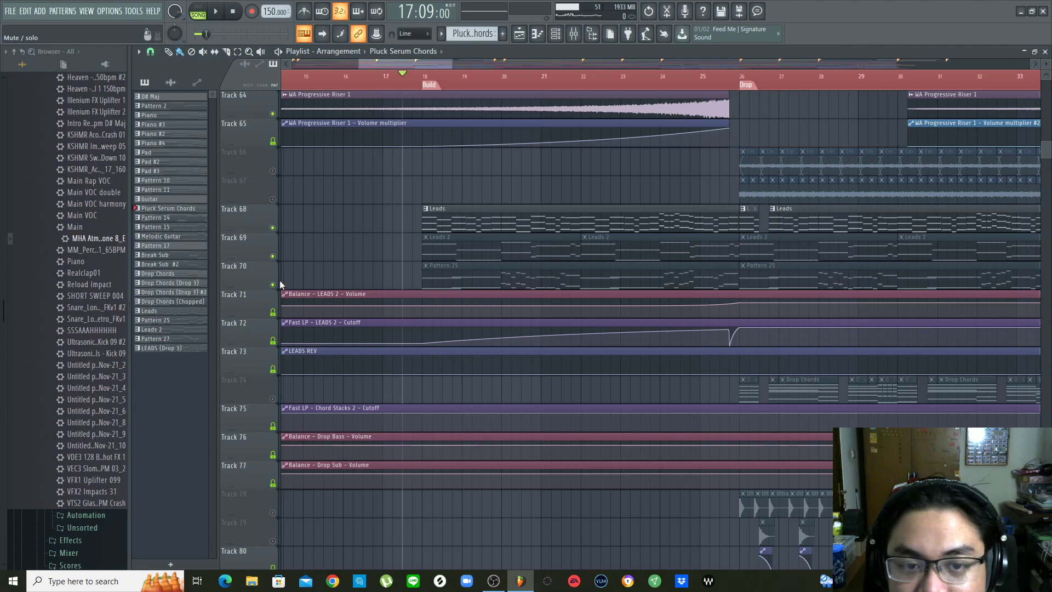
# Audition the build leads from position 17:09 and bring in the drum roll and snare layers on Tracks 44, 46, 47 and 48
pyautogui.scroll(3, 523, 266)
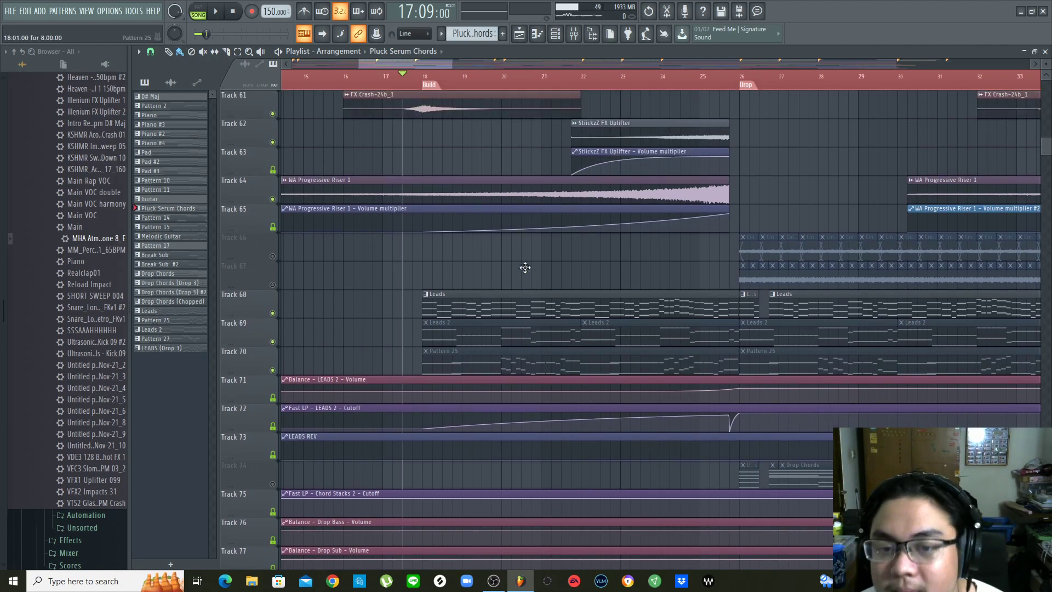
pyautogui.press('space')
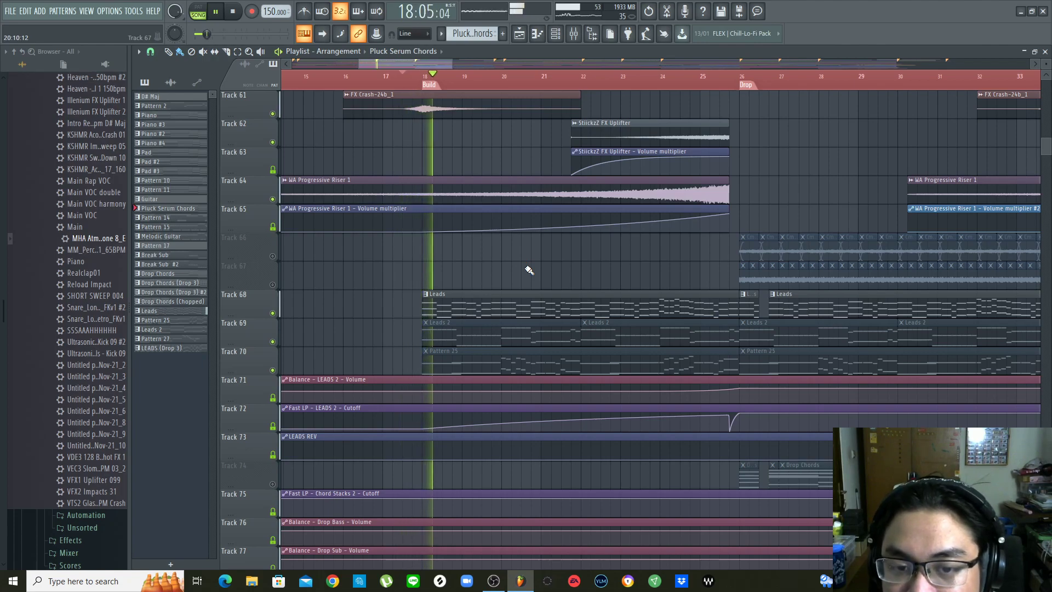
pyautogui.scroll(20, 557, 271)
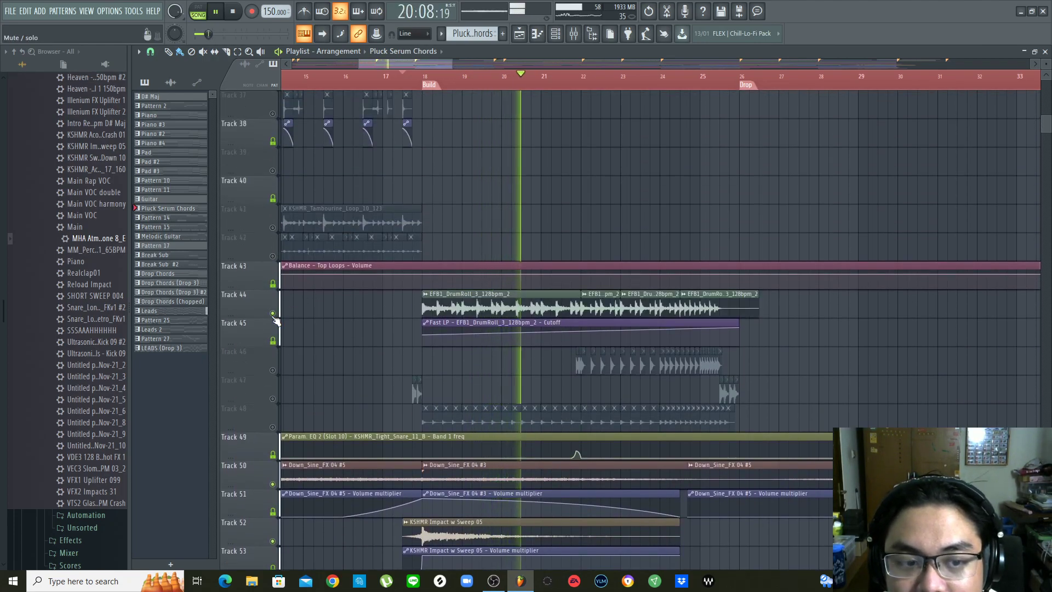
pyautogui.click(272, 370)
pyautogui.click(272, 398)
pyautogui.click(272, 427)
pyautogui.scroll(-2, 359, 382)
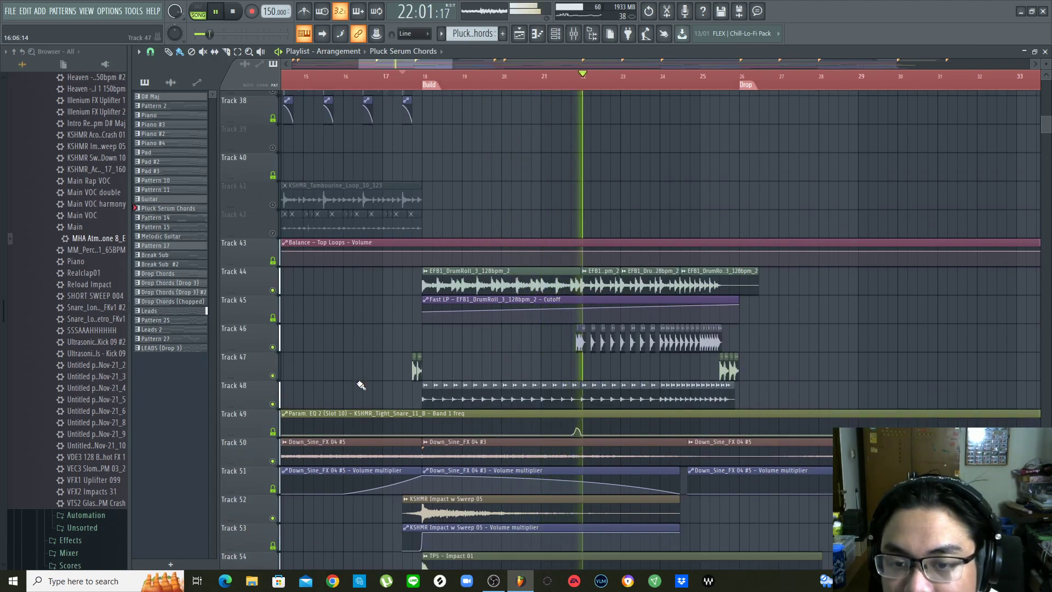
pyautogui.press('space')
# Unmute all playlist tracks together and briefly play the full mix into the Build section
pyautogui.rightClick(273, 313)
pyautogui.rightClick(273, 313)
pyautogui.rightClick(273, 313)
pyautogui.press('space')
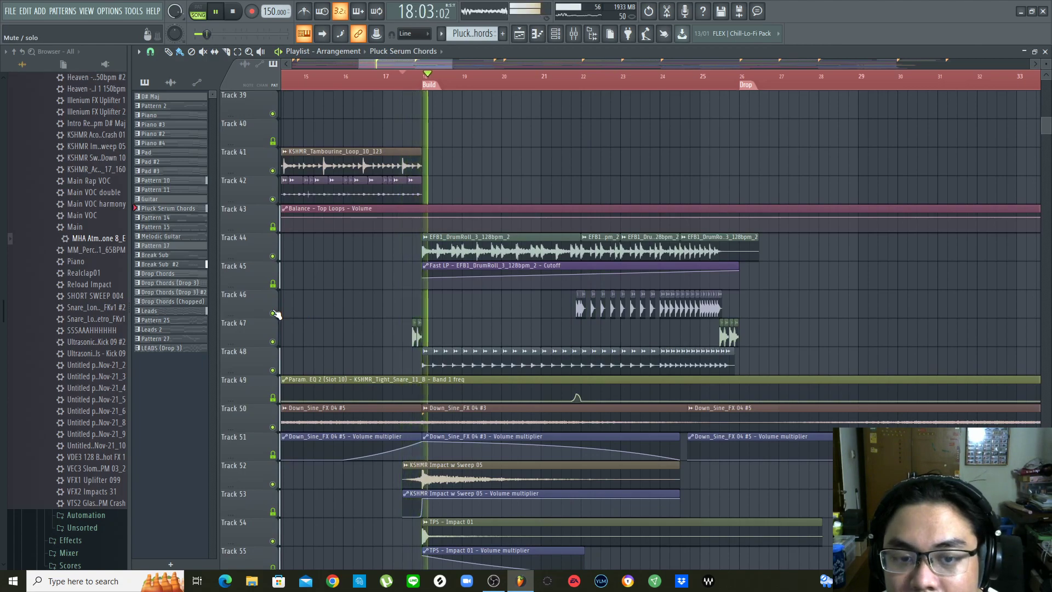
pyautogui.press('space')
# Audition the complete build with all layers from position 18:01 up to just before the drop
pyautogui.scroll(-5, 574, 86)
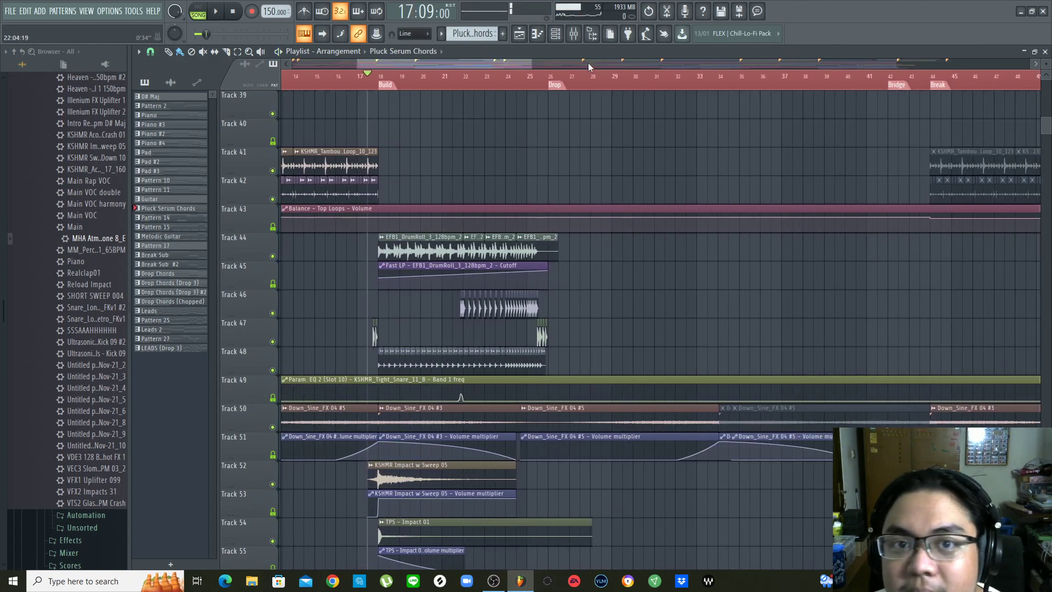
pyautogui.scroll(-1, 466, 159)
pyautogui.scroll(-2, 466, 160)
pyautogui.click(364, 75)
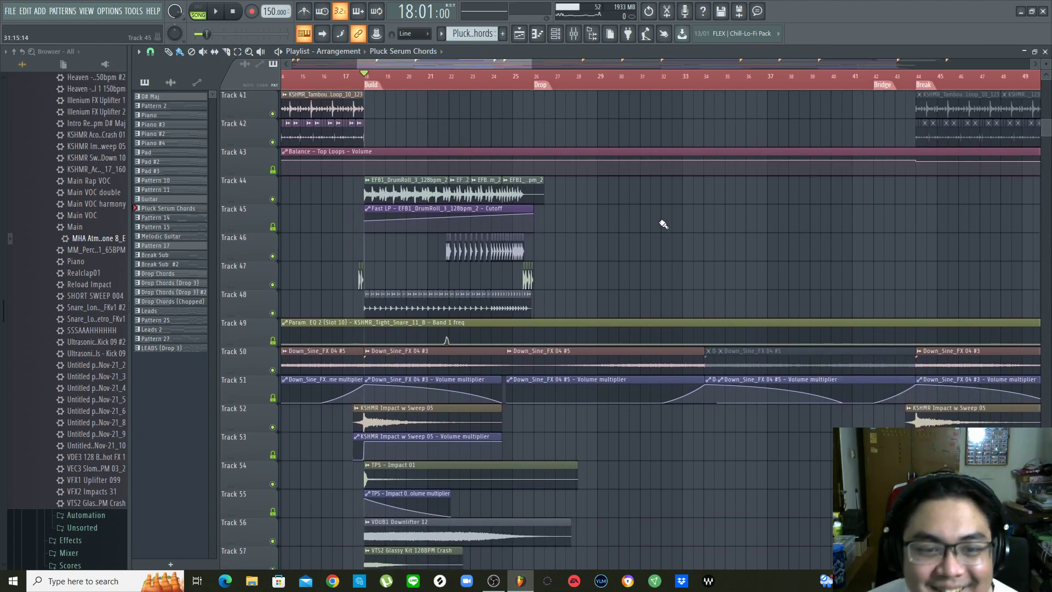
pyautogui.press('space')
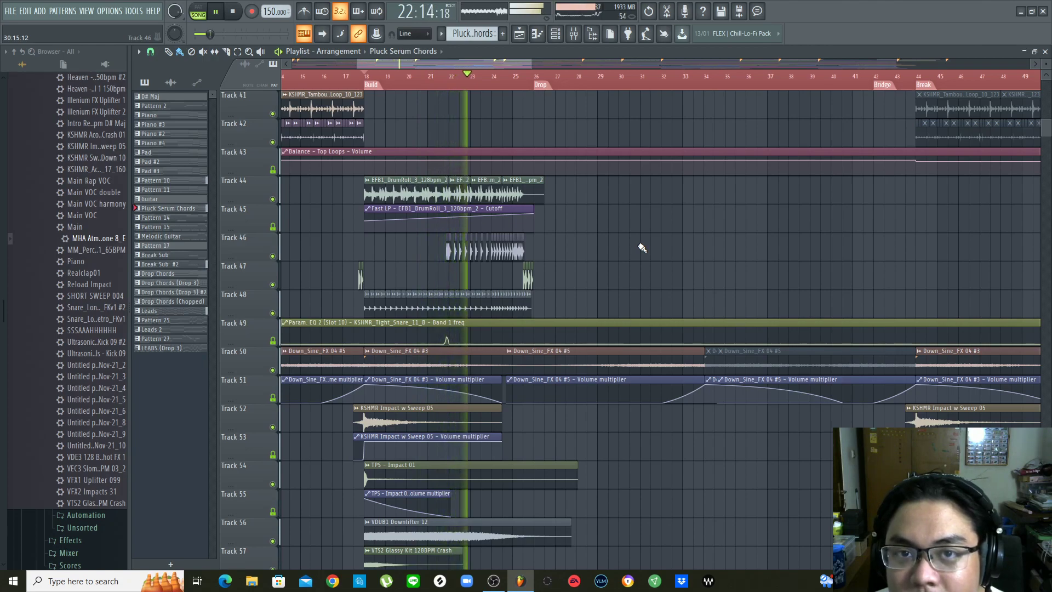
pyautogui.scroll(2, 642, 248)
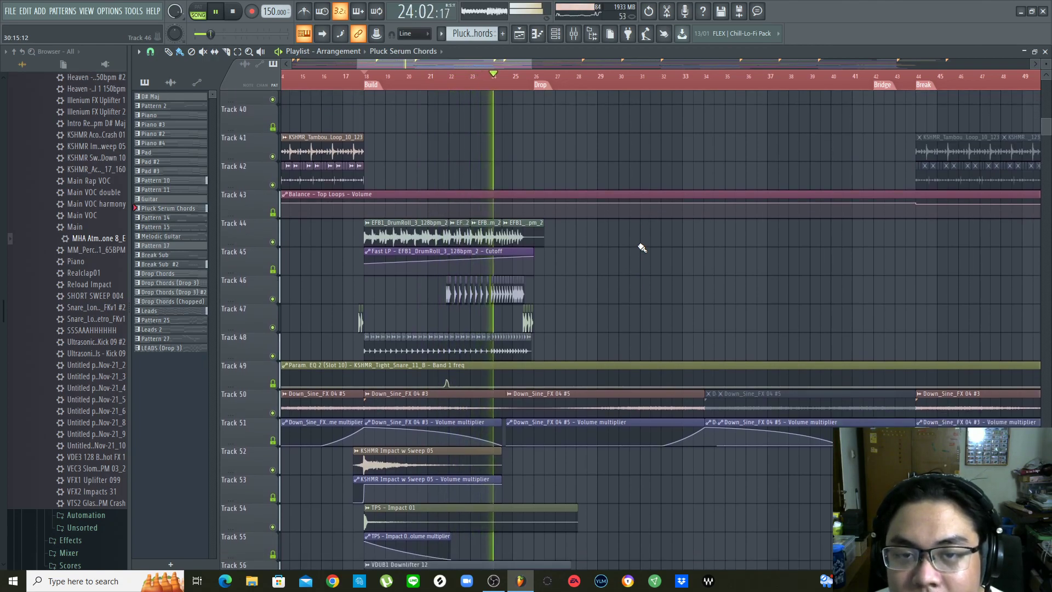
pyautogui.scroll(2, 642, 248)
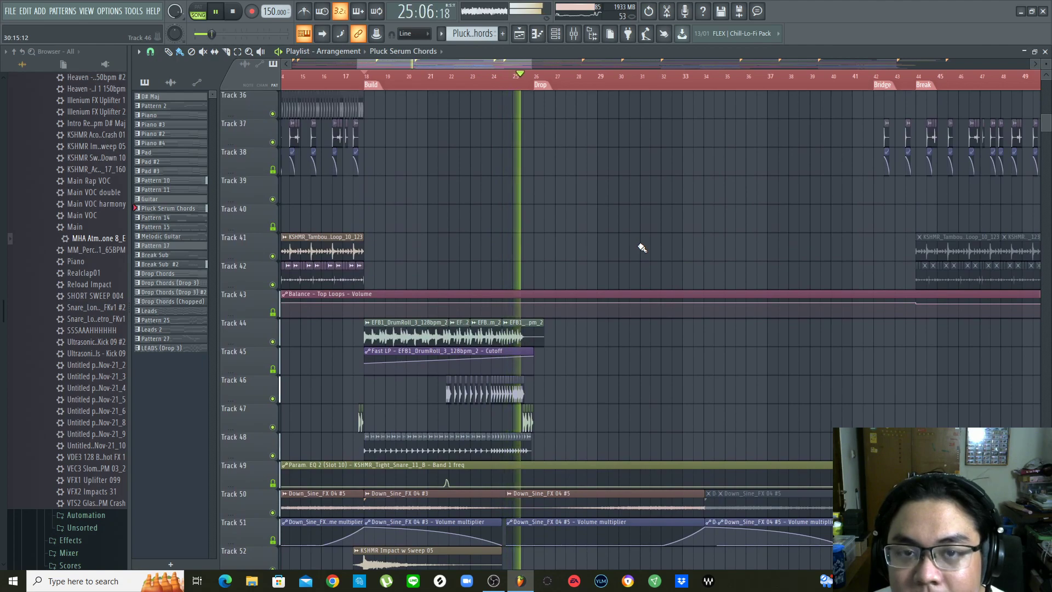
pyautogui.press('space')
# Examine the arrangement's tracks from the vocals down to the drop percussion and impact effects
pyautogui.scroll(7, 642, 248)
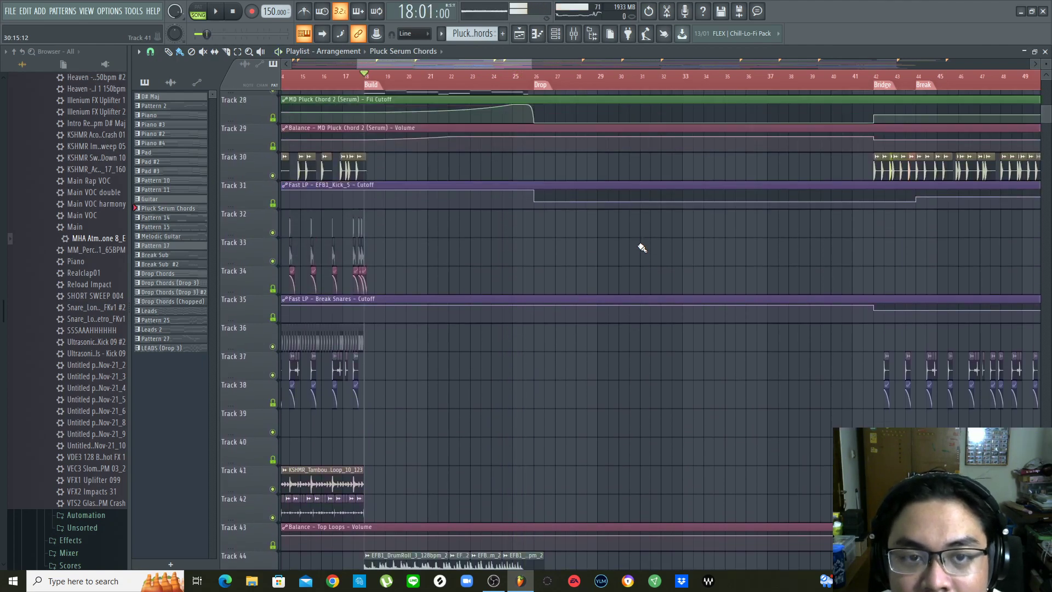
pyautogui.scroll(10, 642, 248)
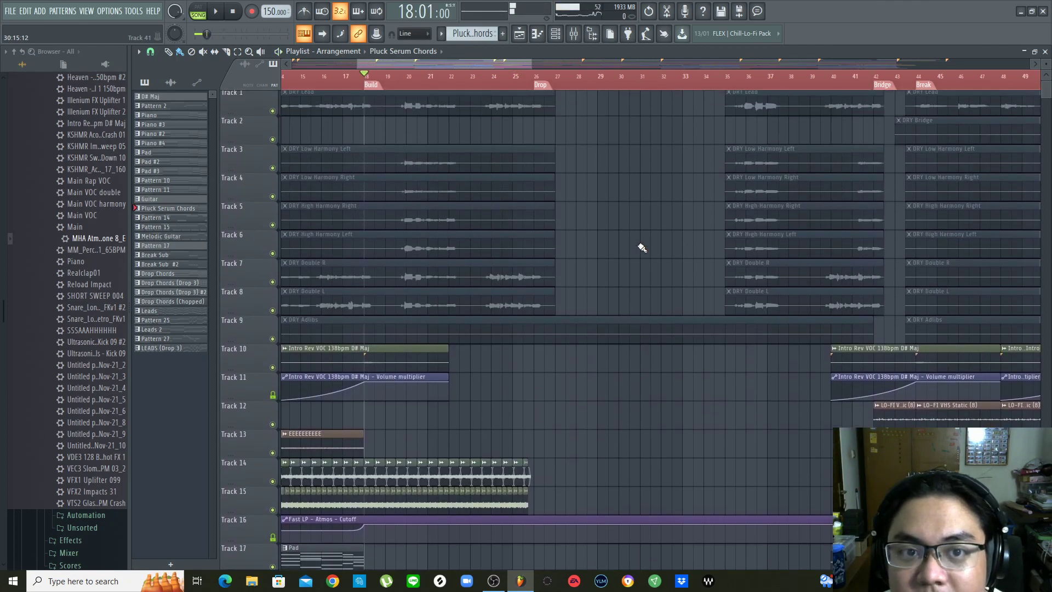
pyautogui.scroll(-20, 643, 247)
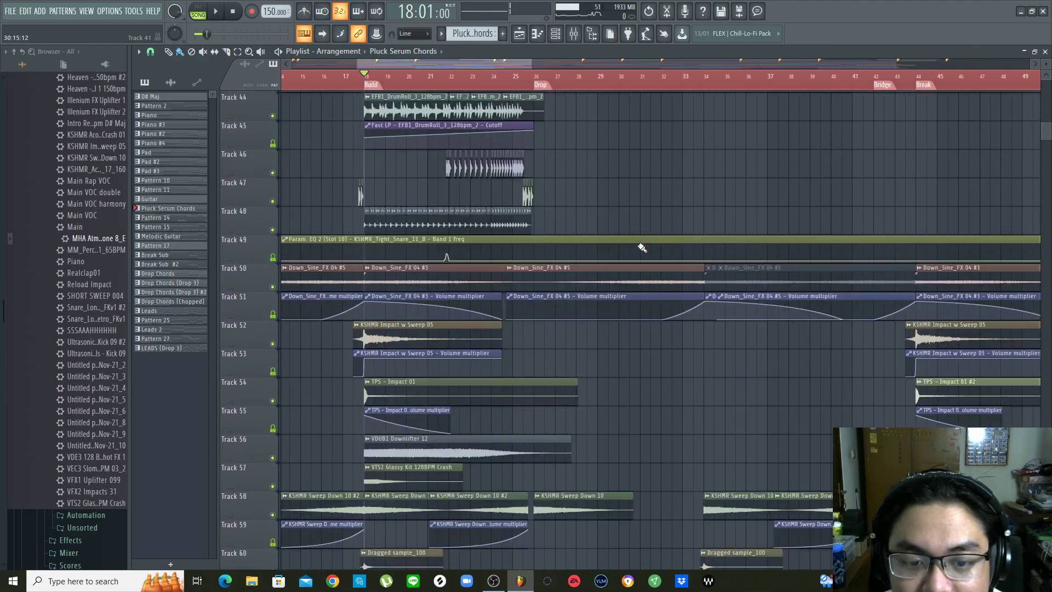
pyautogui.scroll(-15, 642, 248)
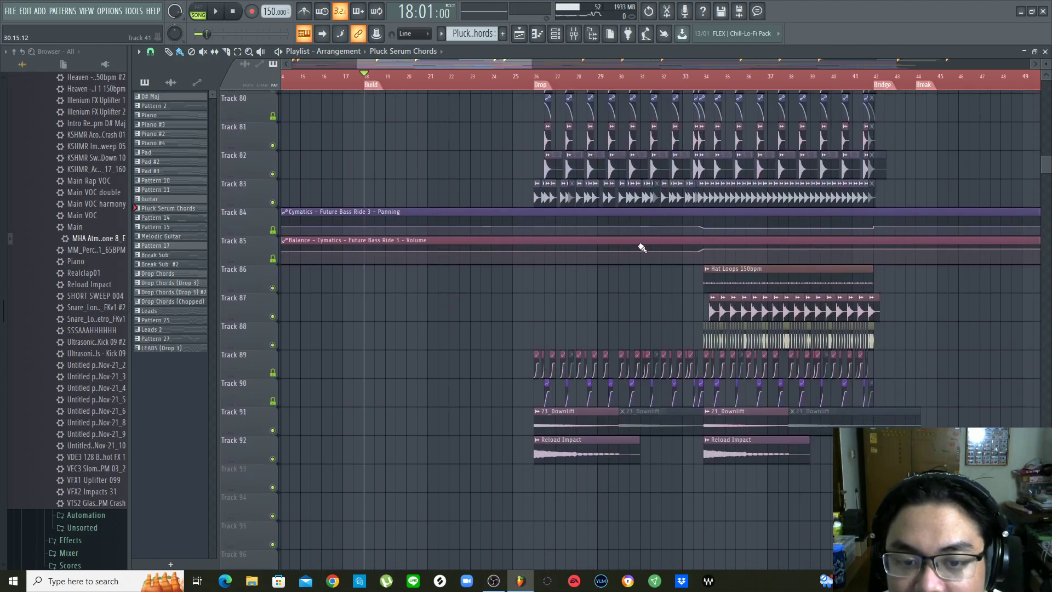
pyautogui.scroll(6, 643, 248)
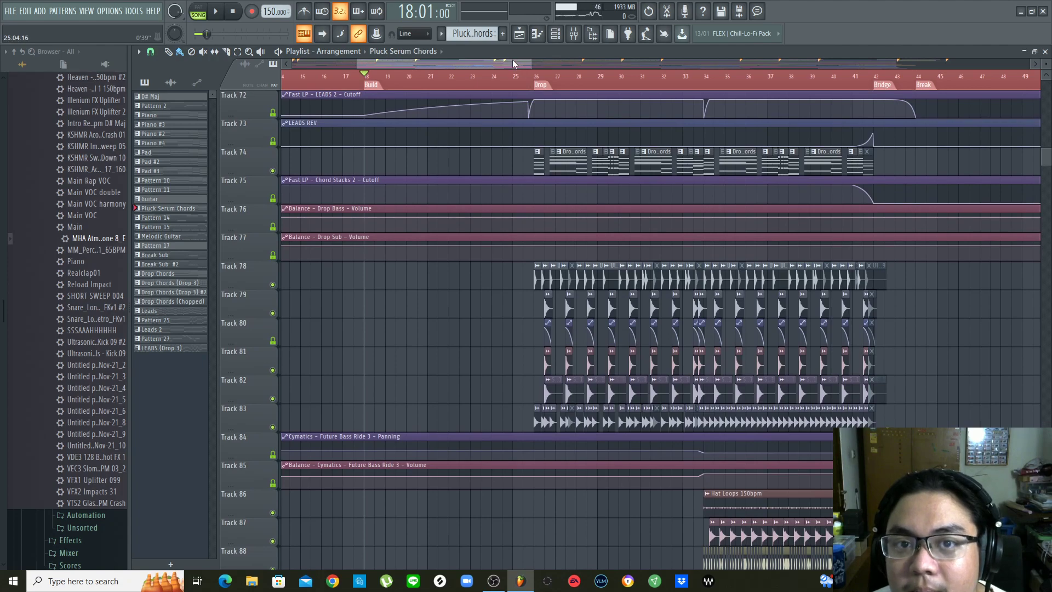
pyautogui.scroll(-4, 514, 63)
pyautogui.scroll(2, 514, 64)
pyautogui.scroll(-3, 523, 81)
pyautogui.scroll(2, 683, 205)
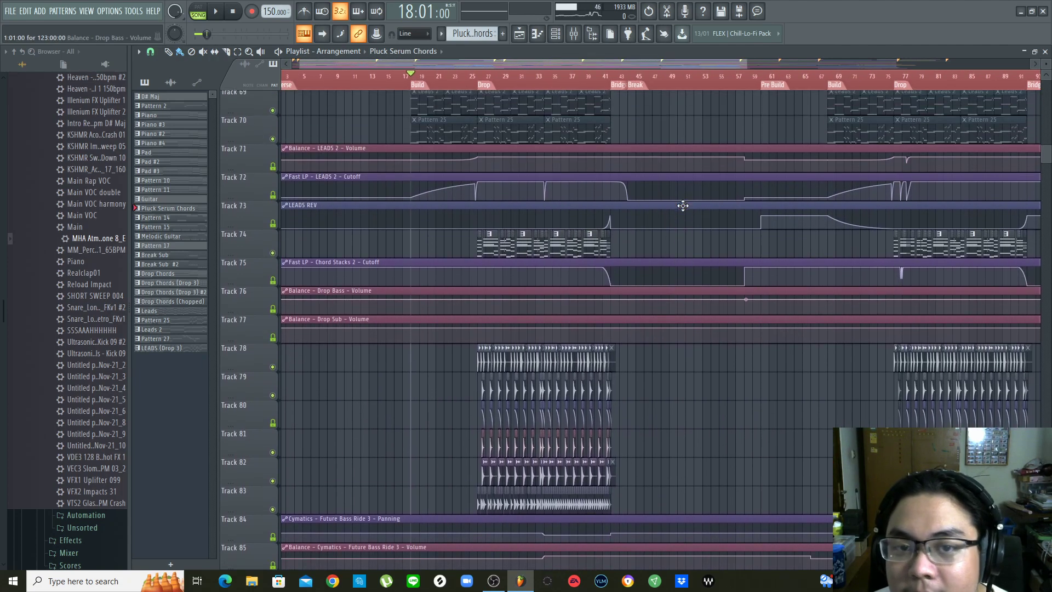
pyautogui.scroll(5, 683, 205)
pyautogui.scroll(3, 595, 85)
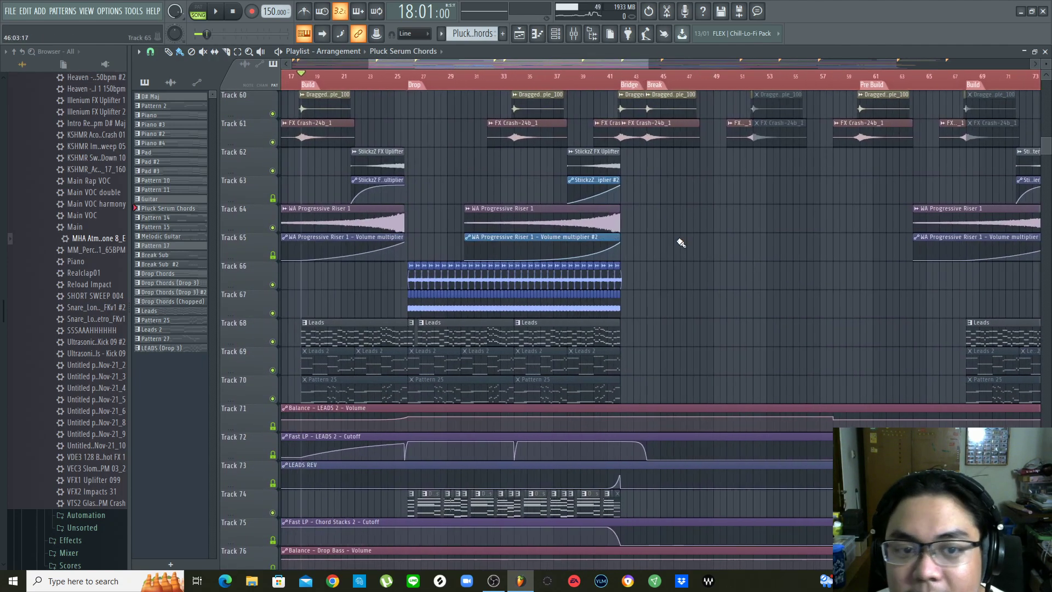
# Audition the first drop from position 25:09 to about bar 30 while examining its lead, chord and drum tracks
pyautogui.scroll(4, 679, 238)
pyautogui.scroll(2, 429, 80)
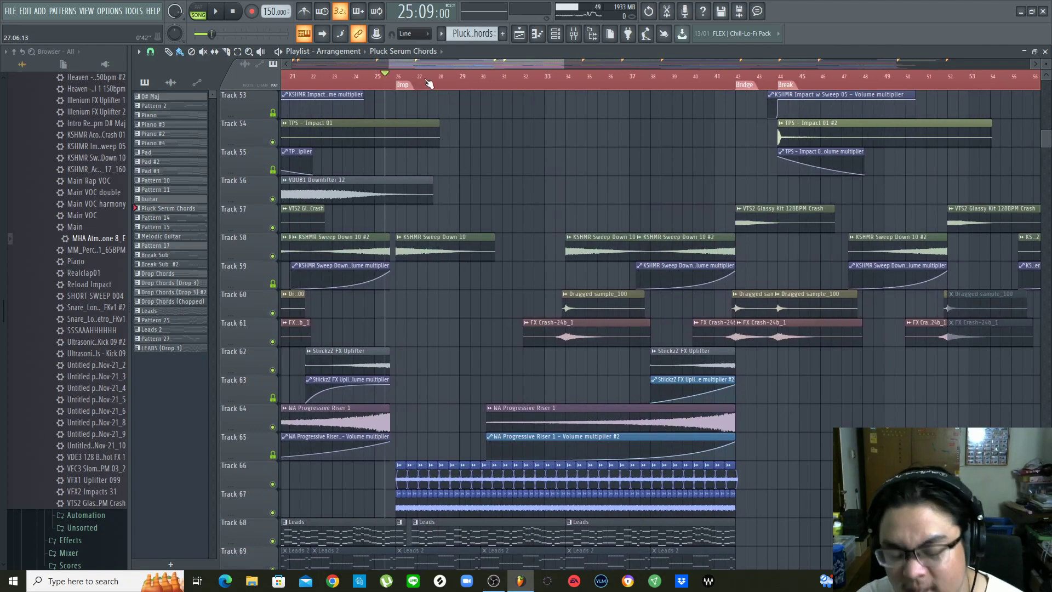
pyautogui.scroll(-2, 429, 82)
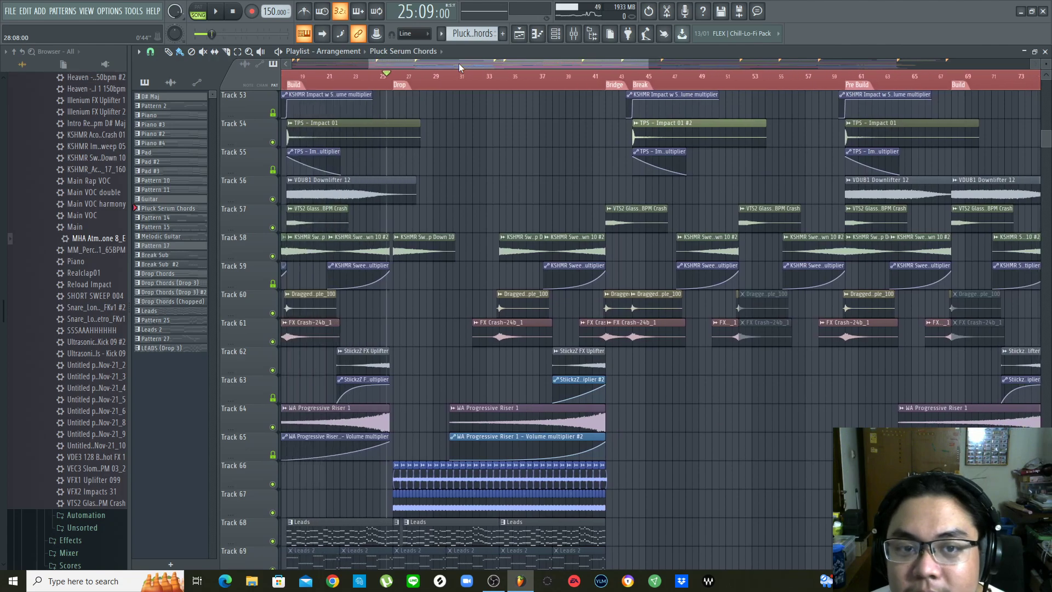
pyautogui.scroll(4, 590, 234)
pyautogui.press('space')
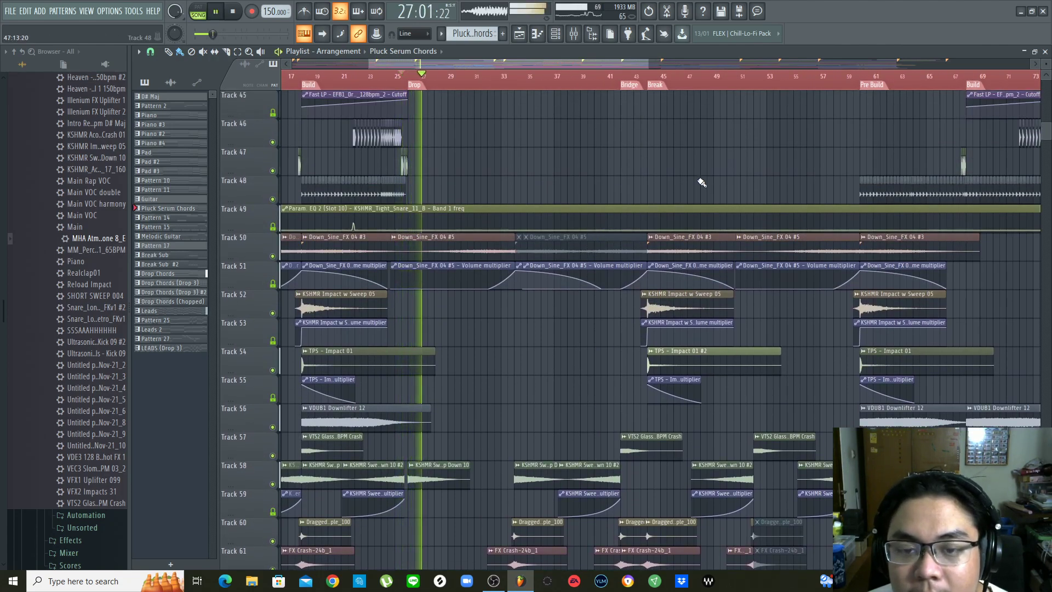
pyautogui.scroll(-3, 702, 182)
pyautogui.scroll(-7, 702, 182)
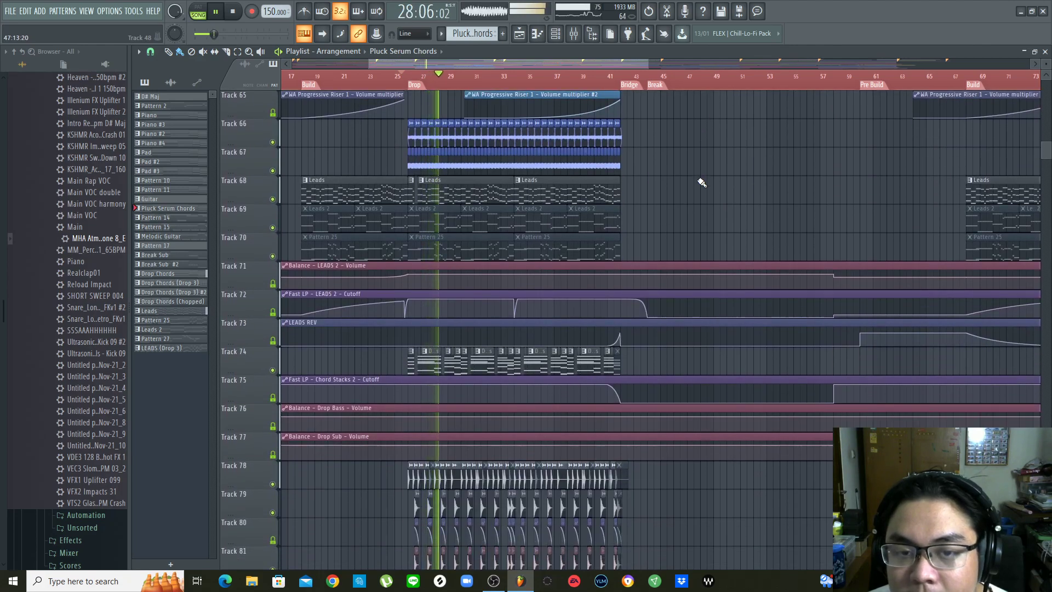
pyautogui.scroll(-1, 706, 181)
pyautogui.moveTo(1045, 64); pyautogui.dragTo(1044, 65)
pyautogui.scroll(2, 746, 183)
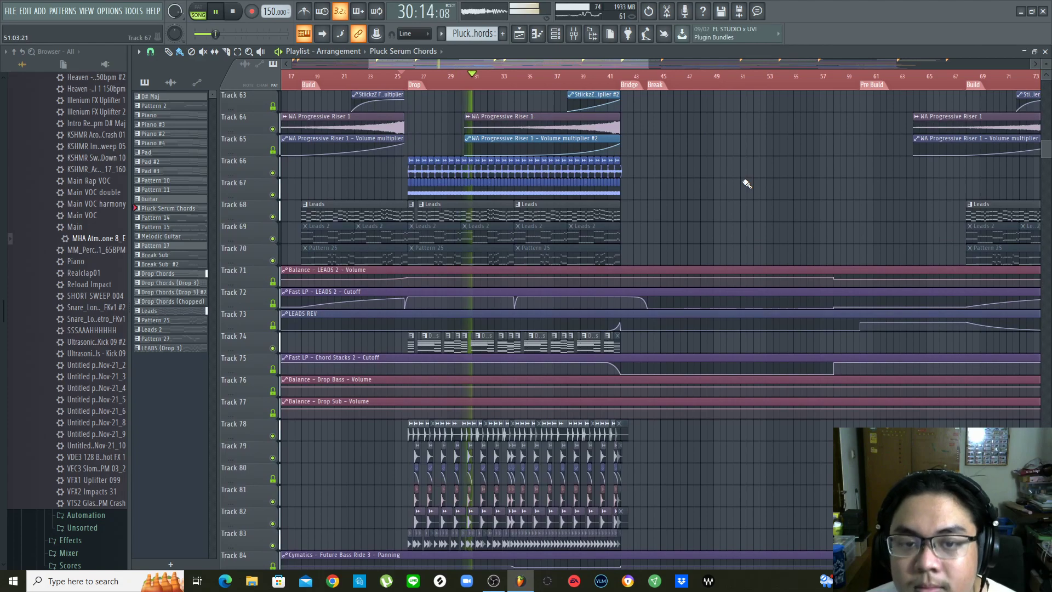
pyautogui.press('space')
pyautogui.scroll(3, 510, 100)
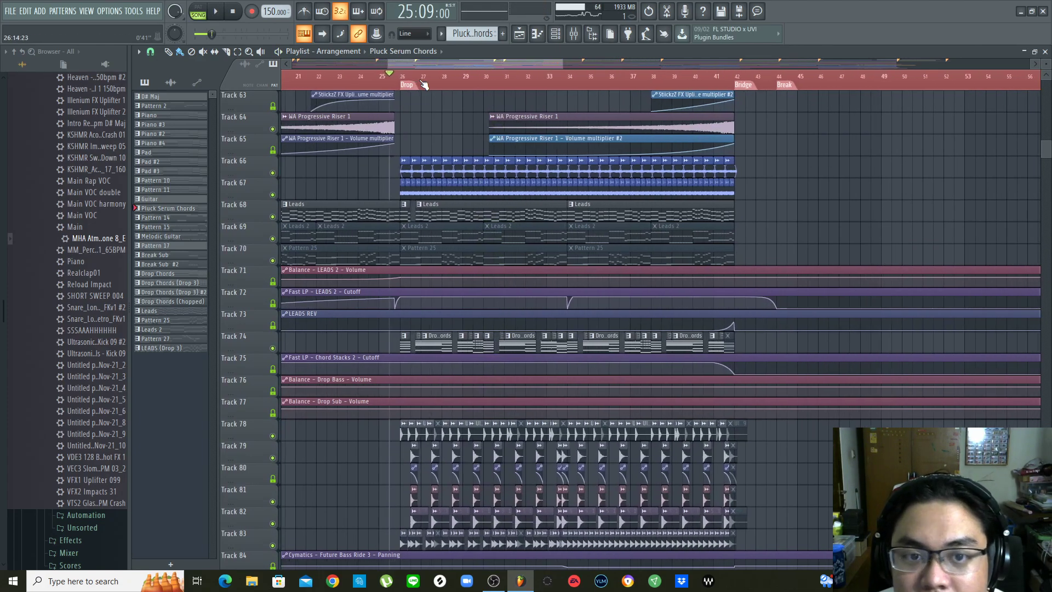
# Solo the Leads track, Track 68, and briefly audition it from the drop's start at bar 26
pyautogui.scroll(4, 907, 181)
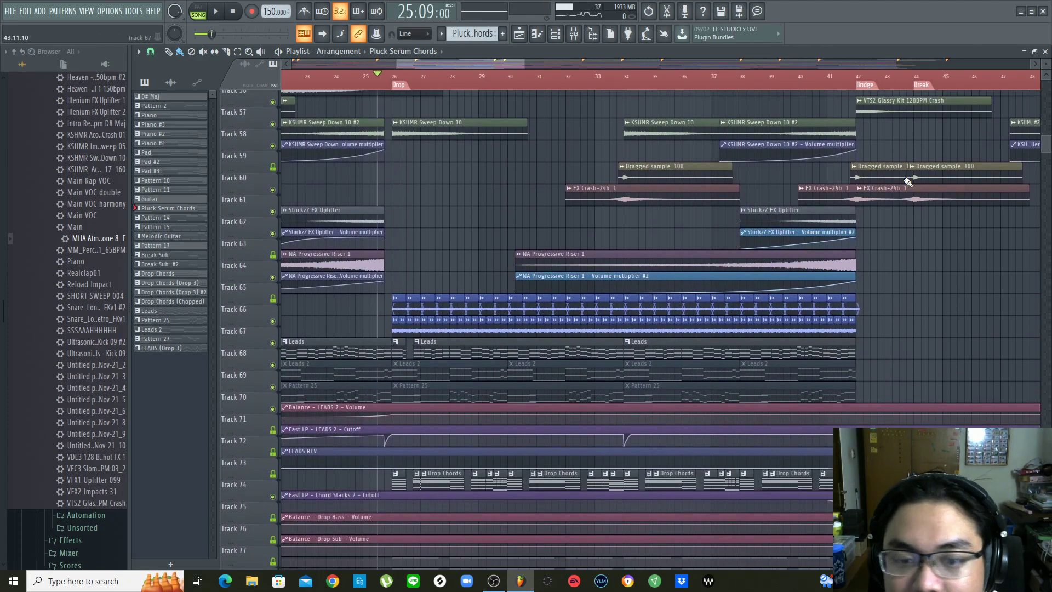
pyautogui.scroll(-2, 908, 182)
pyautogui.click(398, 76)
pyautogui.rightClick(272, 283)
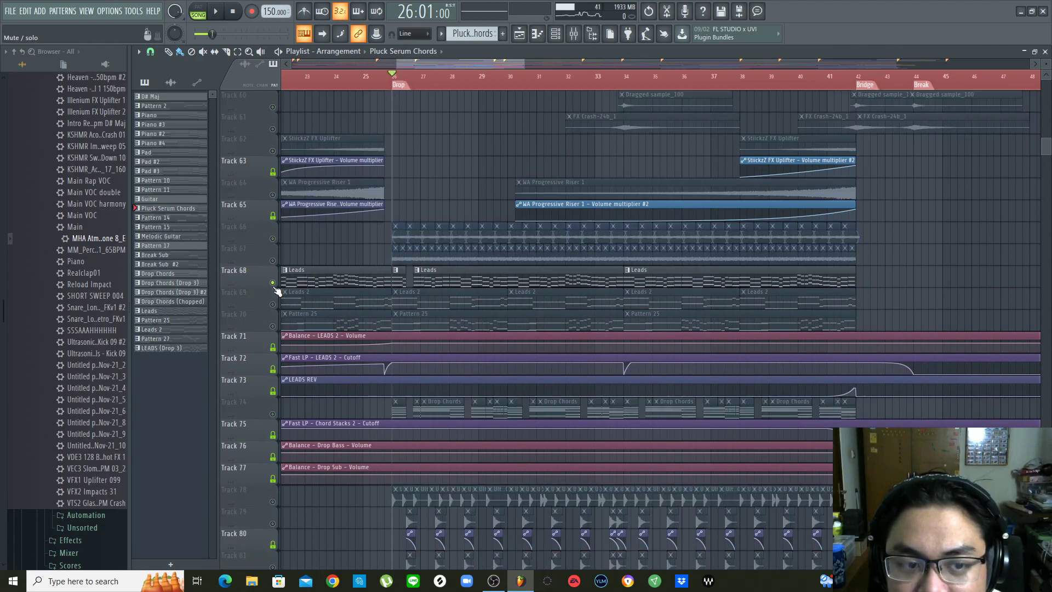
pyautogui.press('space')
pyautogui.press('space')
# Examine the Leads pattern's notes in the piano roll and show its channels in the Channel rack
pyautogui.doubleClick(446, 276)
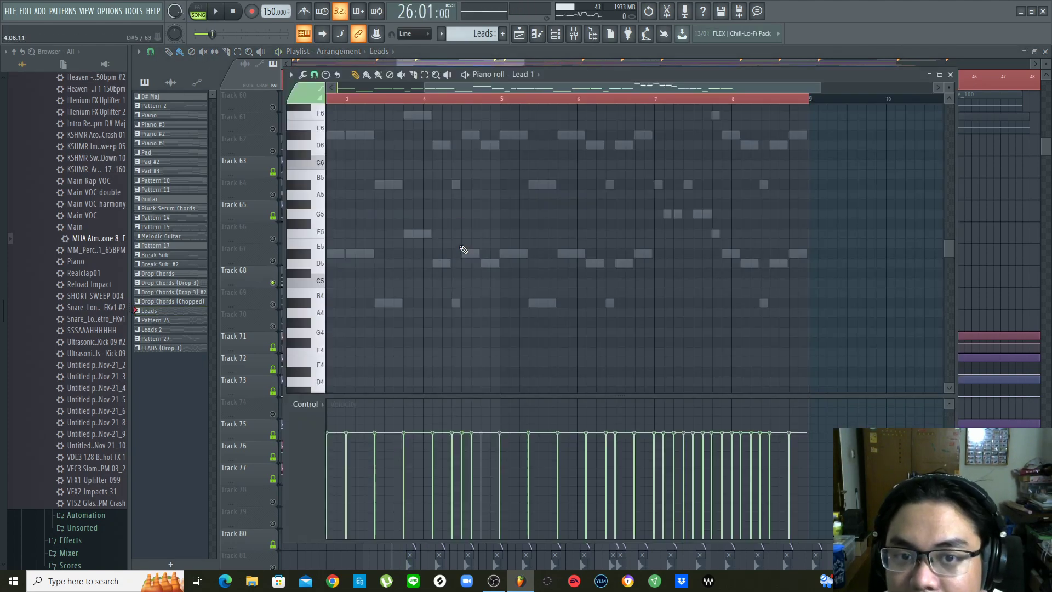
pyautogui.scroll(3, 493, 148)
pyautogui.click(556, 34)
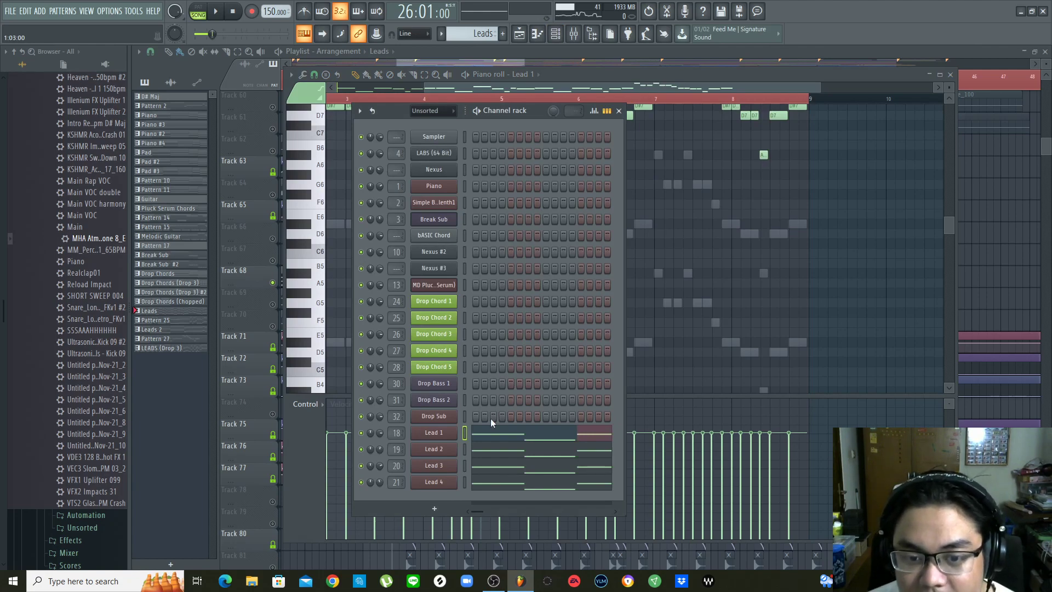
# Audition the Lead 1 channel with Leads 2 to 4 muted, and inspect its Nexus preset
pyautogui.click(361, 465)
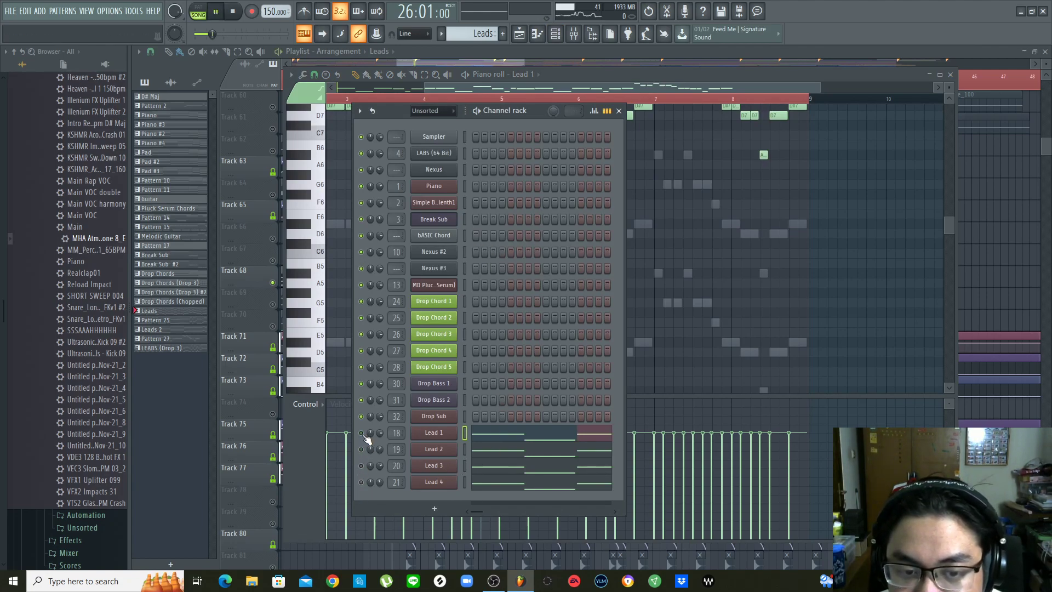
pyautogui.press('space')
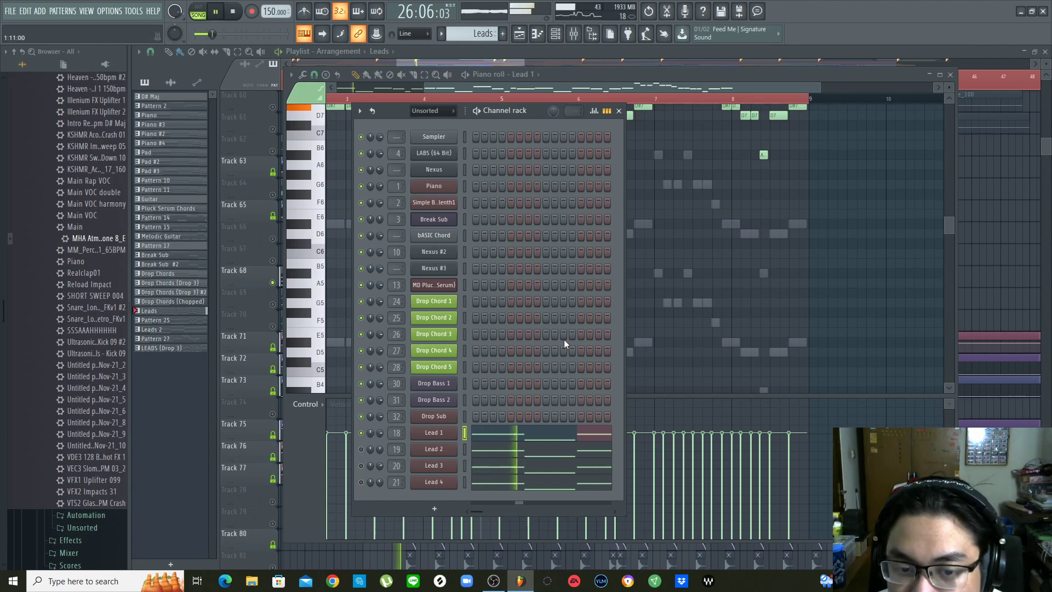
pyautogui.press('space')
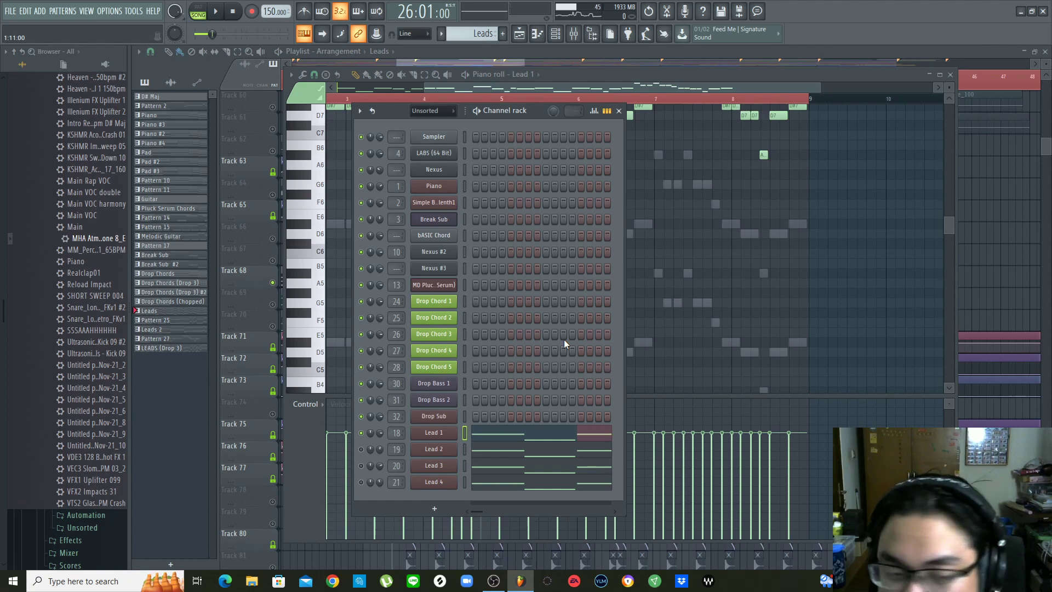
pyautogui.press('space')
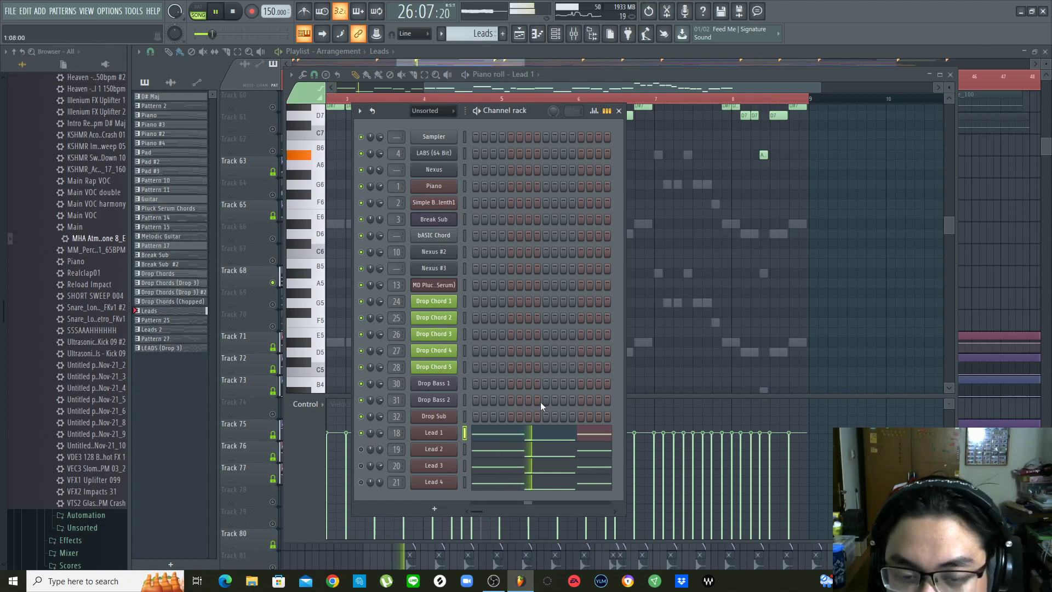
pyautogui.press('space')
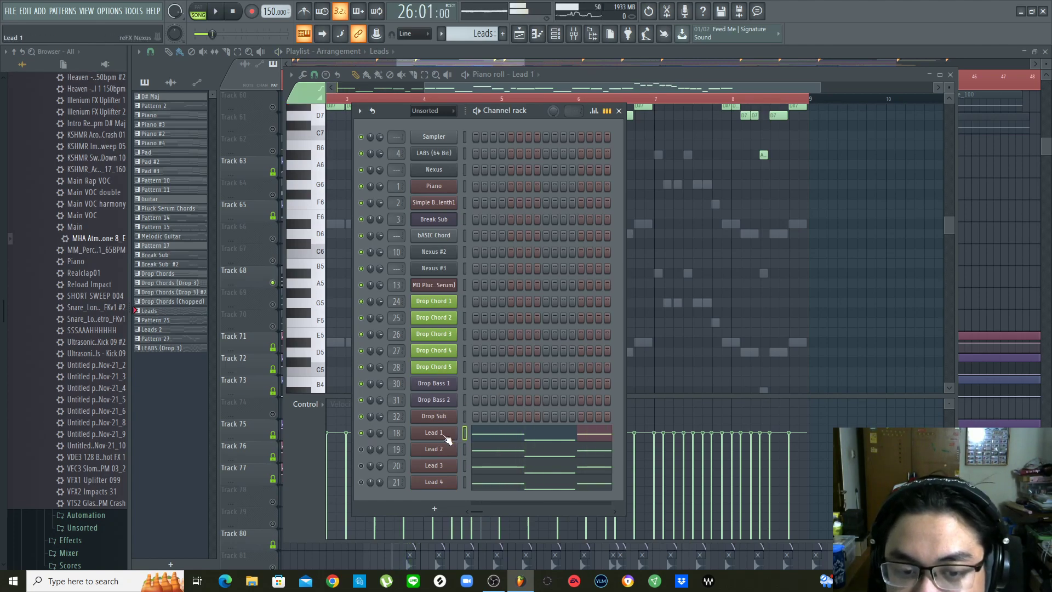
pyautogui.click(434, 433)
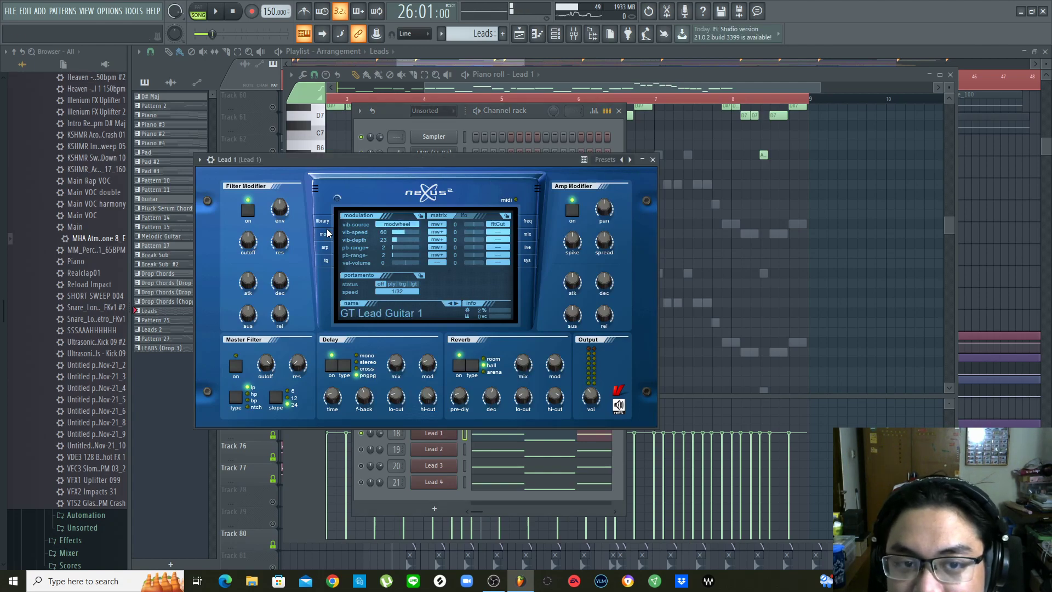
pyautogui.click(653, 160)
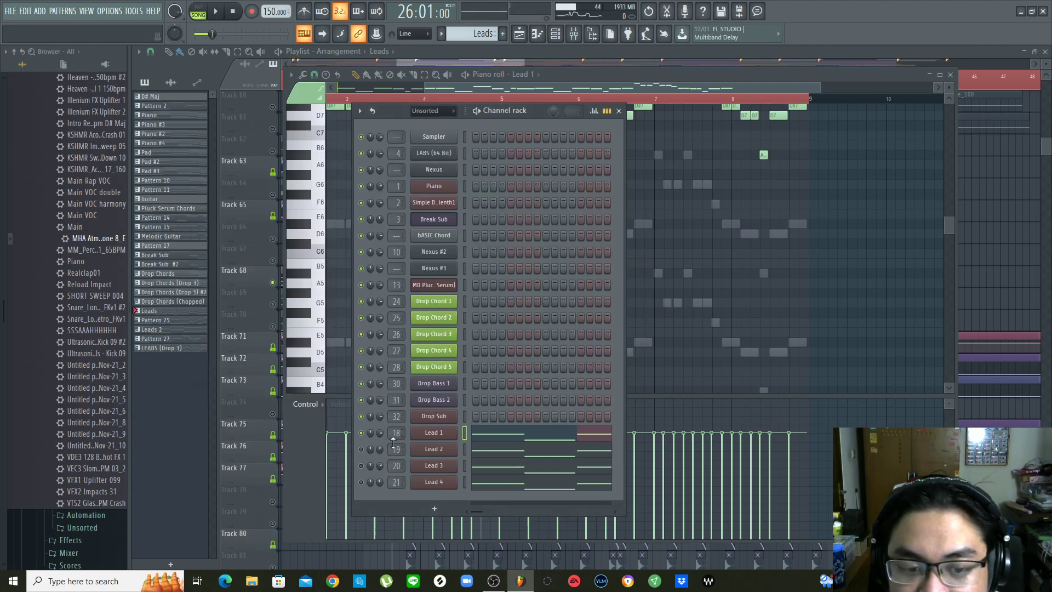
# Audition the Lead 2 channel with the other leads muted, and inspect its Sylenth1 settings
pyautogui.click(361, 450)
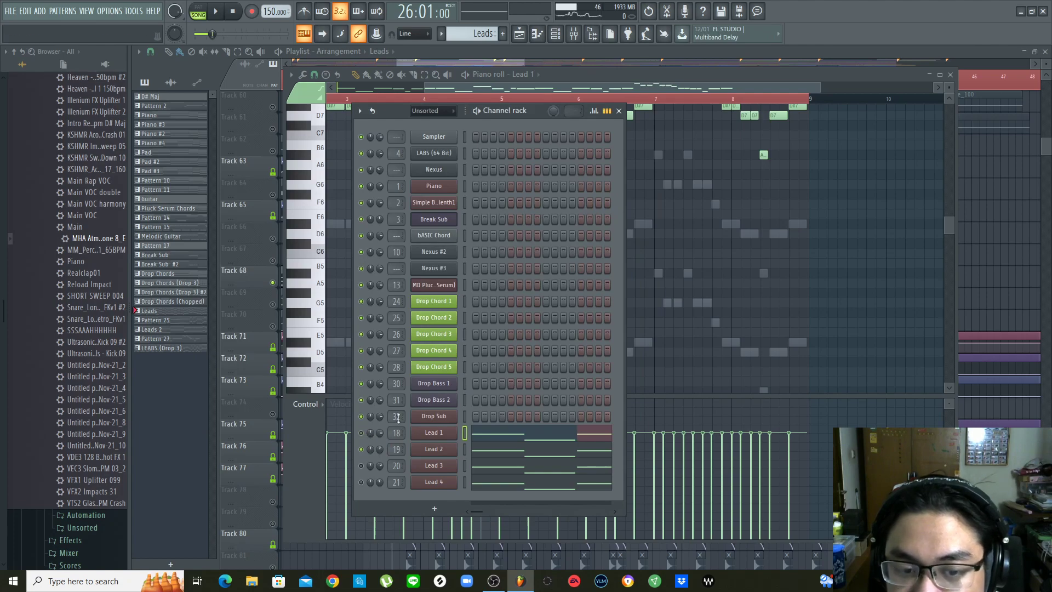
pyautogui.press('space')
pyautogui.press('space')
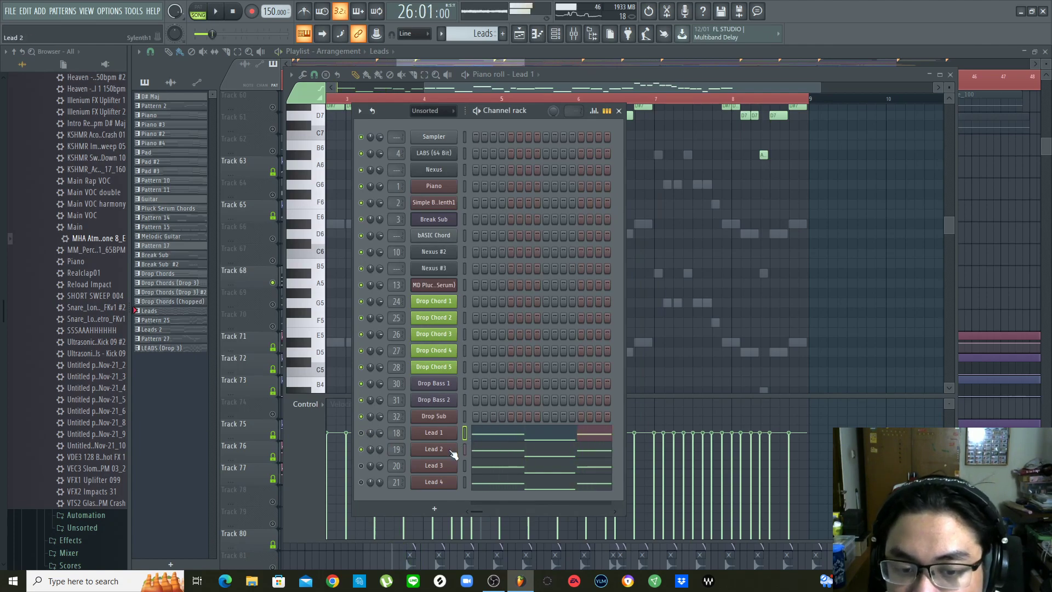
pyautogui.click(442, 449)
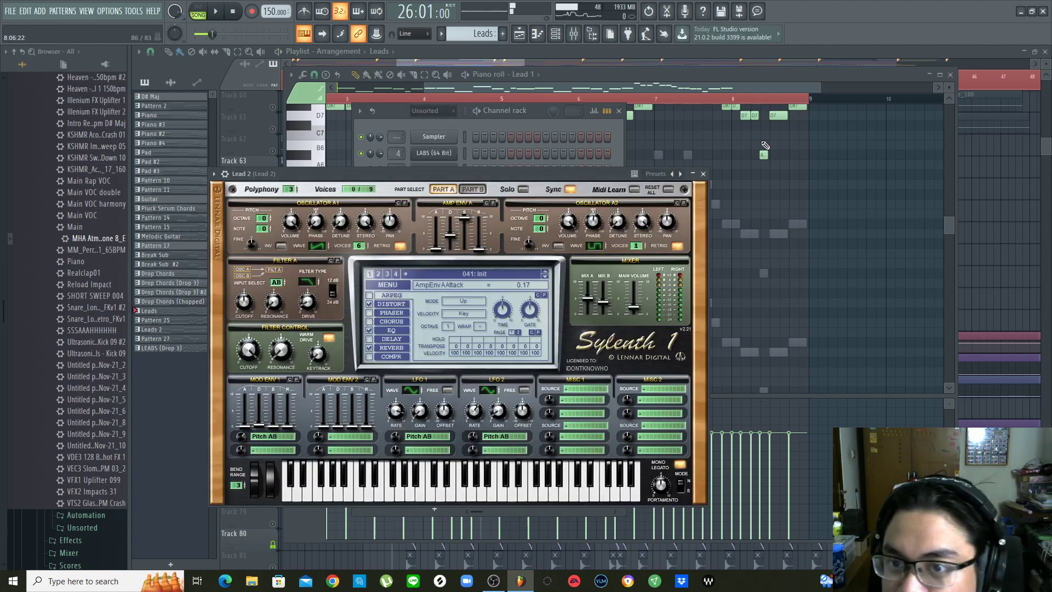
pyautogui.click(704, 174)
pyautogui.press('space')
pyautogui.press('space')
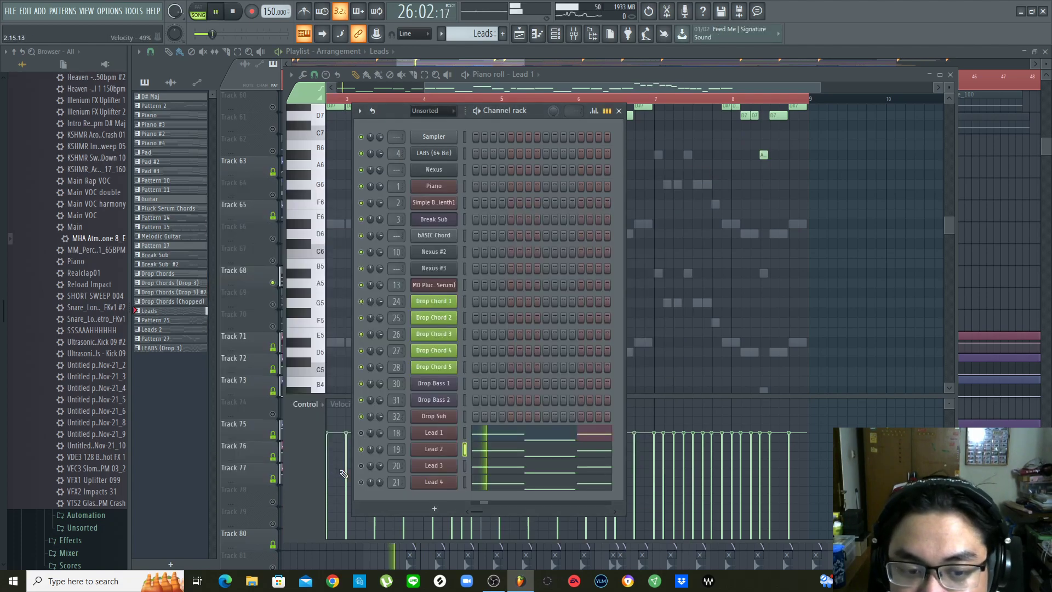
# Unmute the Lead 3 channel in the Leads pattern
pyautogui.click(361, 466)
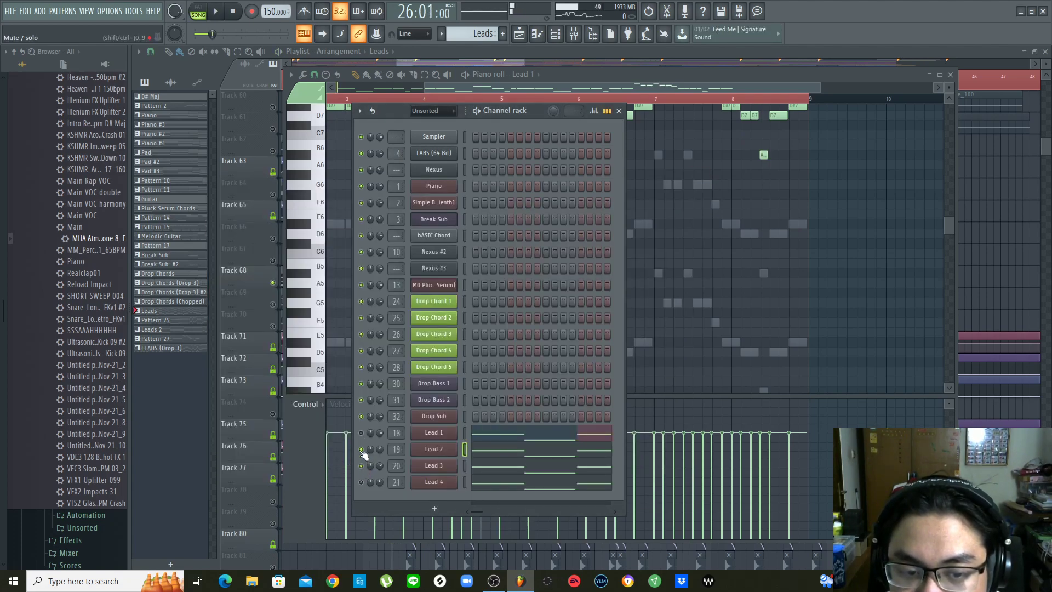
# Audition the individually soloed Lead 2 and Lead 3 channels and examine Lead 3's Sylenth1 patch
pyautogui.press('space')
pyautogui.press('space')
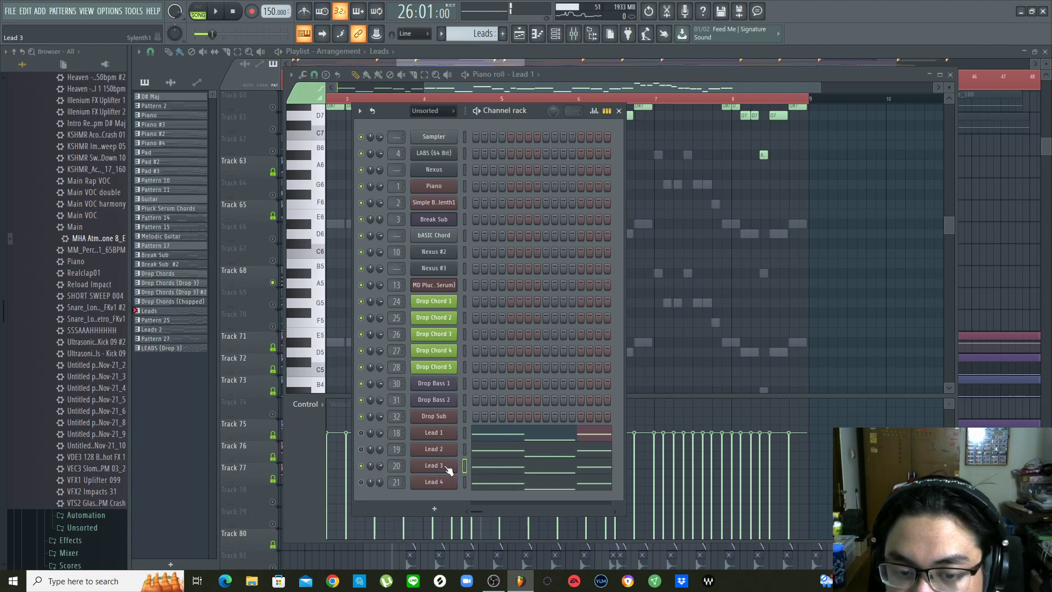
pyautogui.click(444, 465)
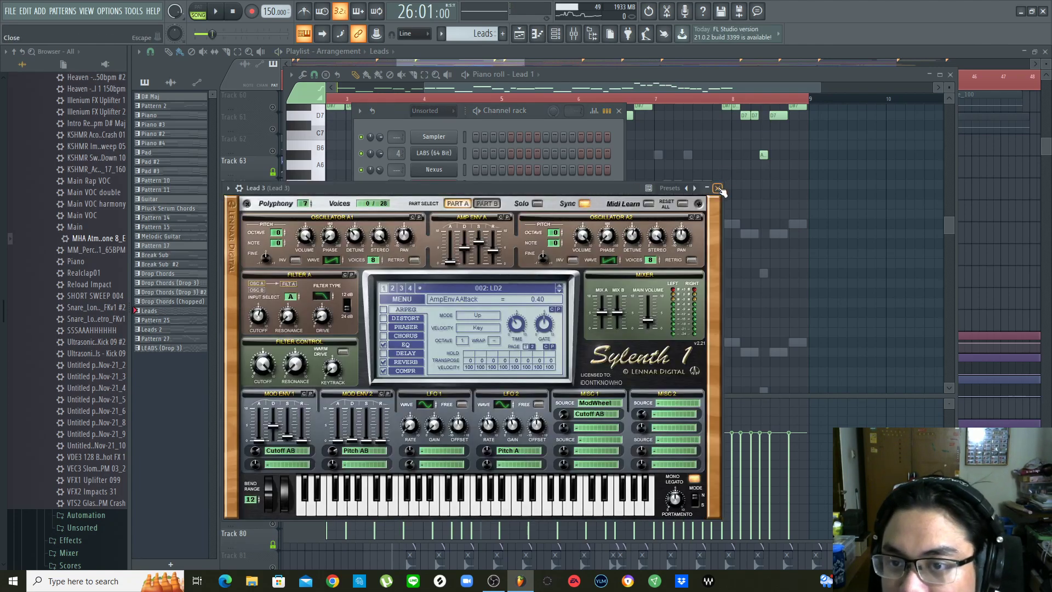
pyautogui.click(718, 189)
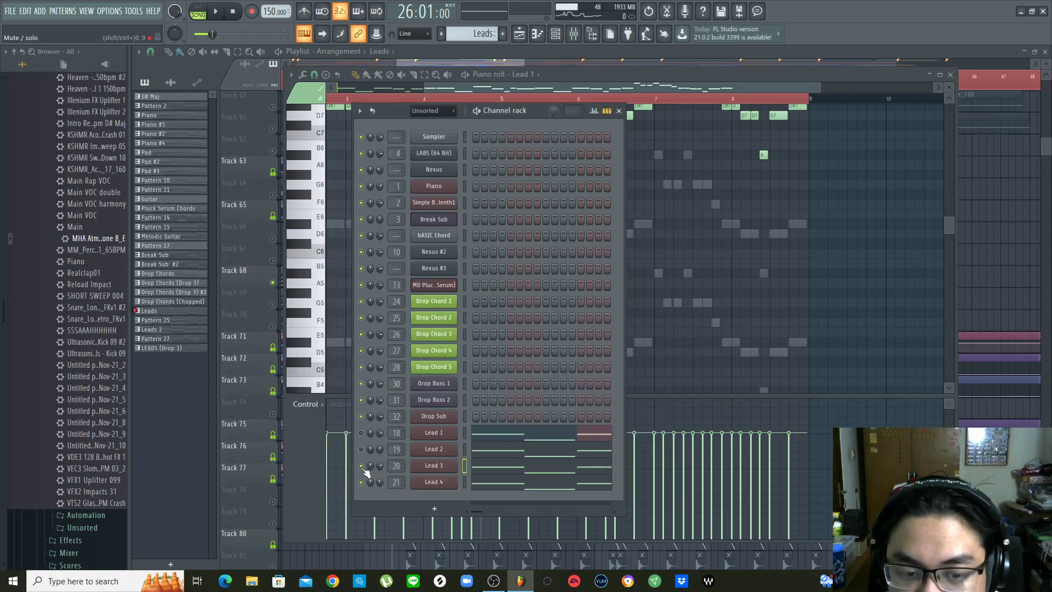
pyautogui.press('space')
pyautogui.press('space')
# Examine Lead 4's Serum patch, audition the channel on its own, and re-enable all channels in the channel rack
pyautogui.click(434, 482)
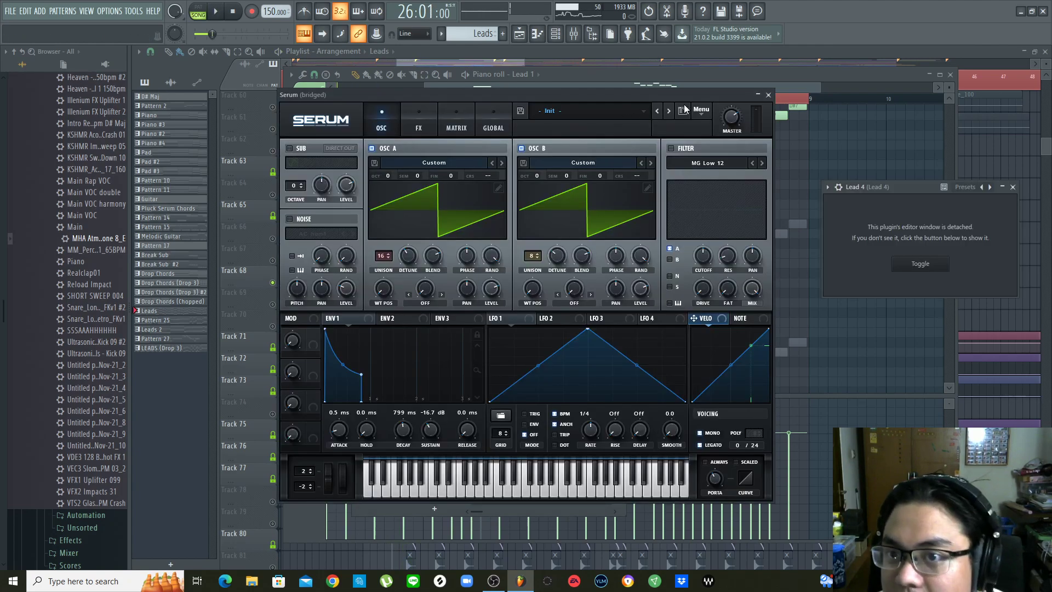
pyautogui.click(769, 95)
pyautogui.press('space')
pyautogui.press('space')
pyautogui.click(361, 433)
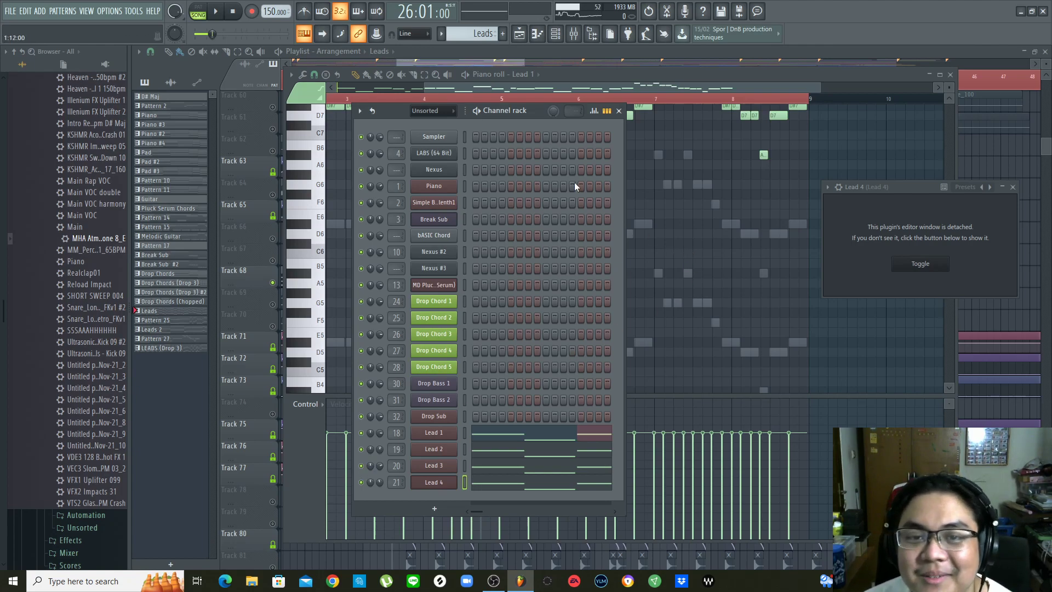
# Open the mixer and play back the four layered leads together
pyautogui.click(574, 36)
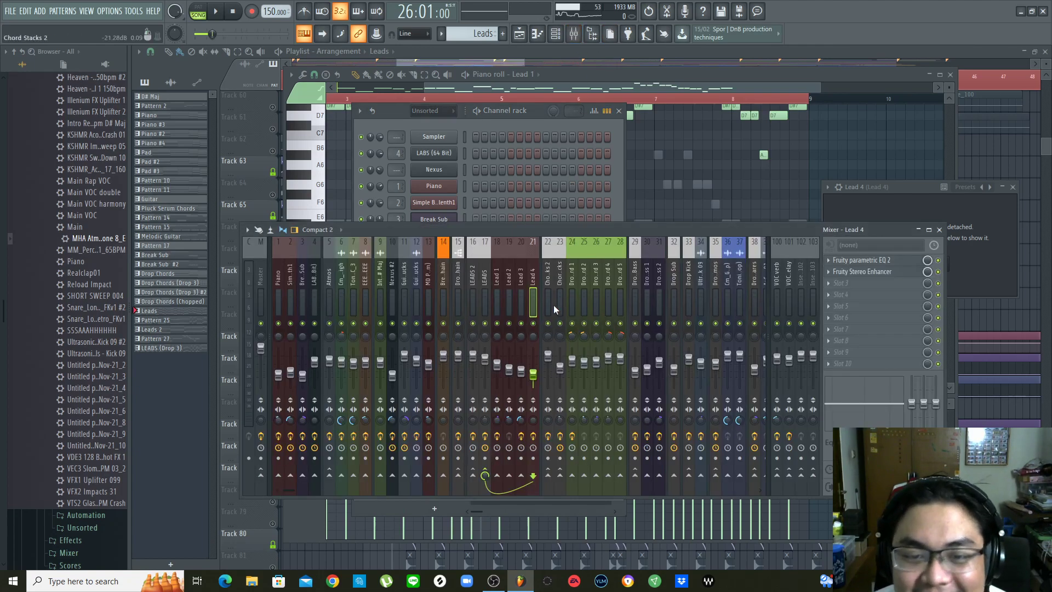
pyautogui.press('space')
pyautogui.press('space')
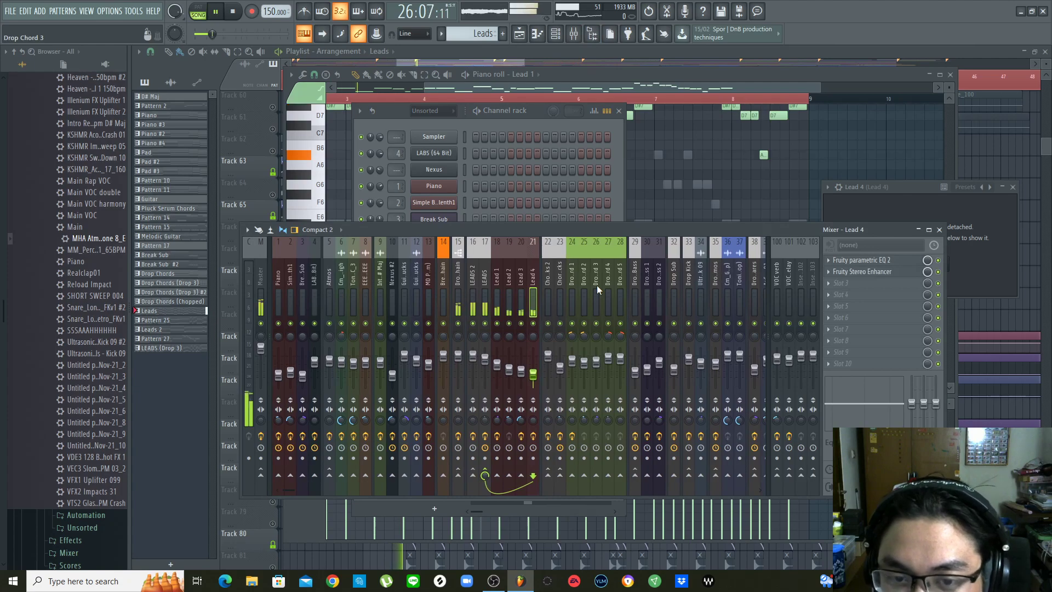
# Look through the effect chains on mixer tracks Lead 1 to Lead 4 and select all four tracks together
pyautogui.click(496, 291)
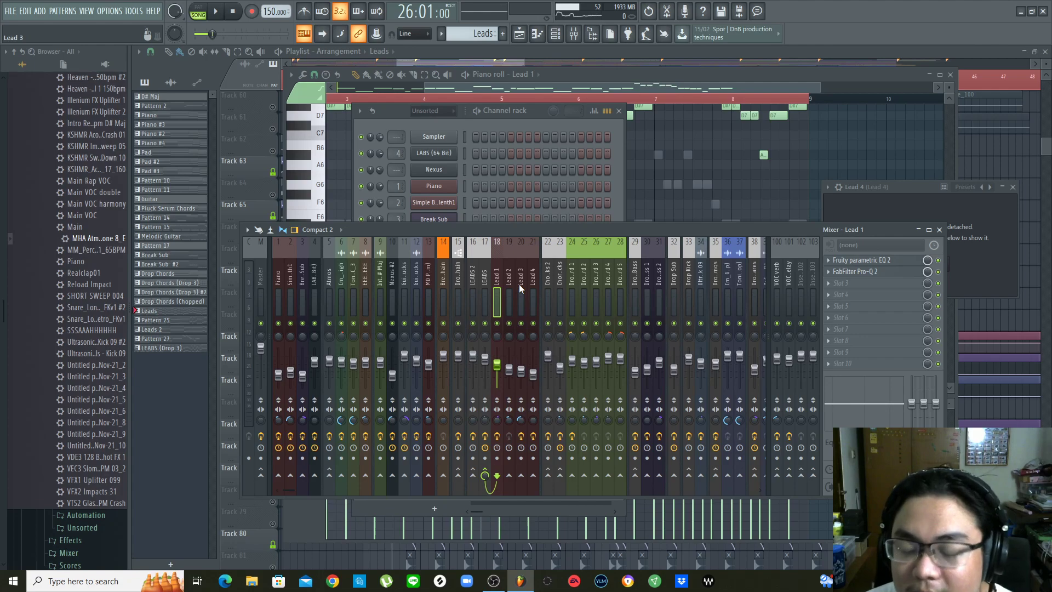
pyautogui.click(508, 293)
pyautogui.click(497, 293)
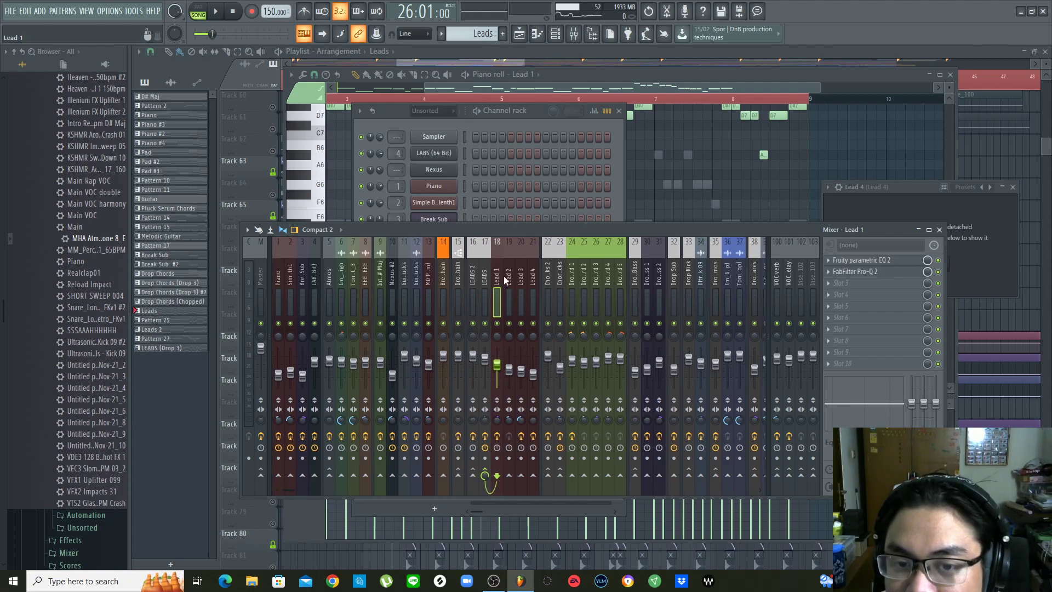
pyautogui.click(509, 278)
pyautogui.click(521, 274)
pyautogui.click(533, 269)
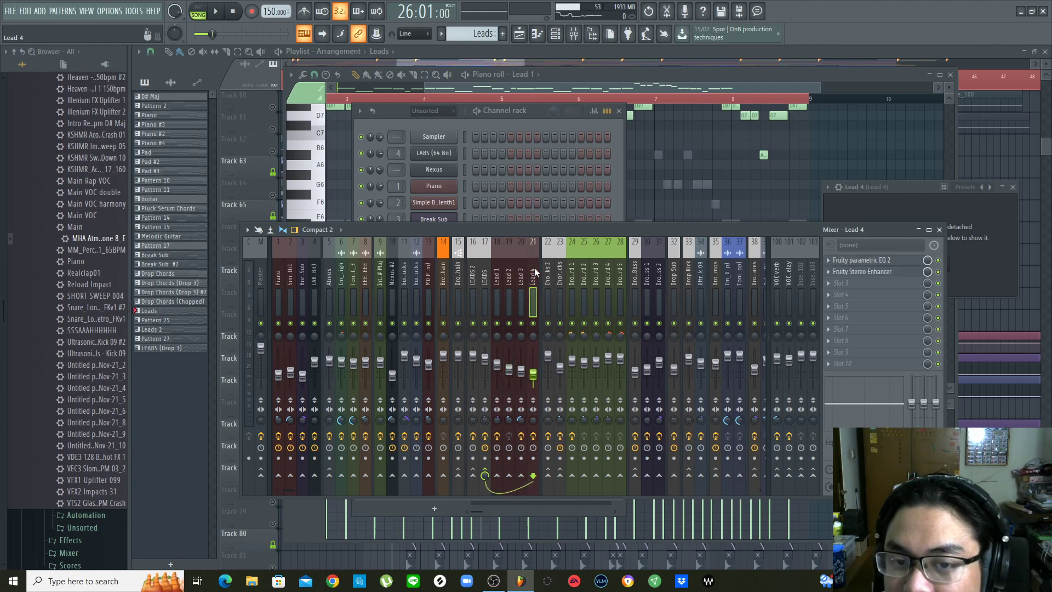
pyautogui.click(498, 284)
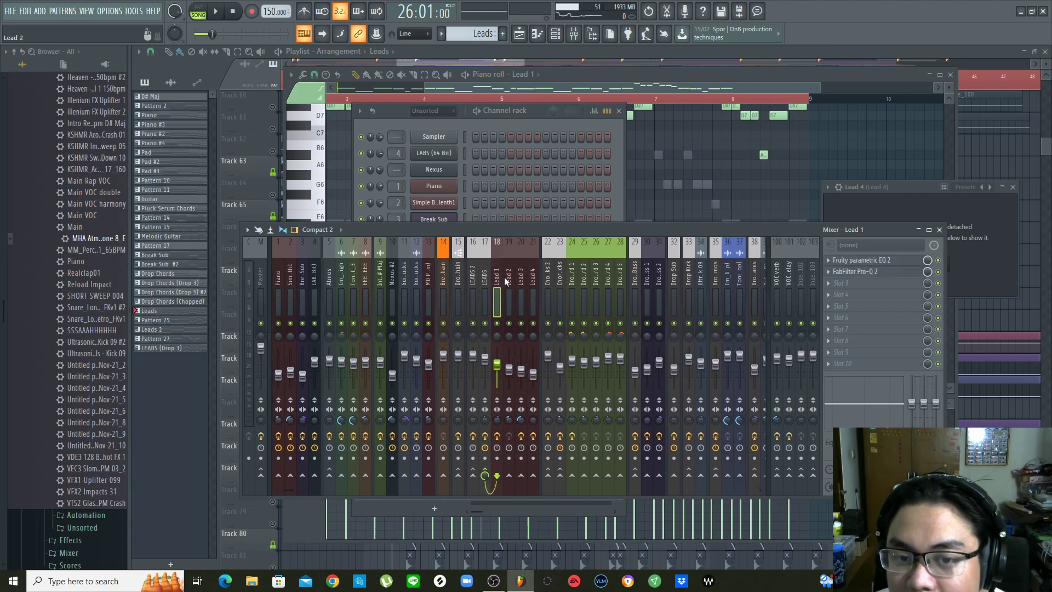
pyautogui.click(505, 278)
pyautogui.click(520, 277)
pyautogui.click(532, 277)
pyautogui.click(505, 279)
pyautogui.moveTo(504, 282); pyautogui.dragTo(531, 281)
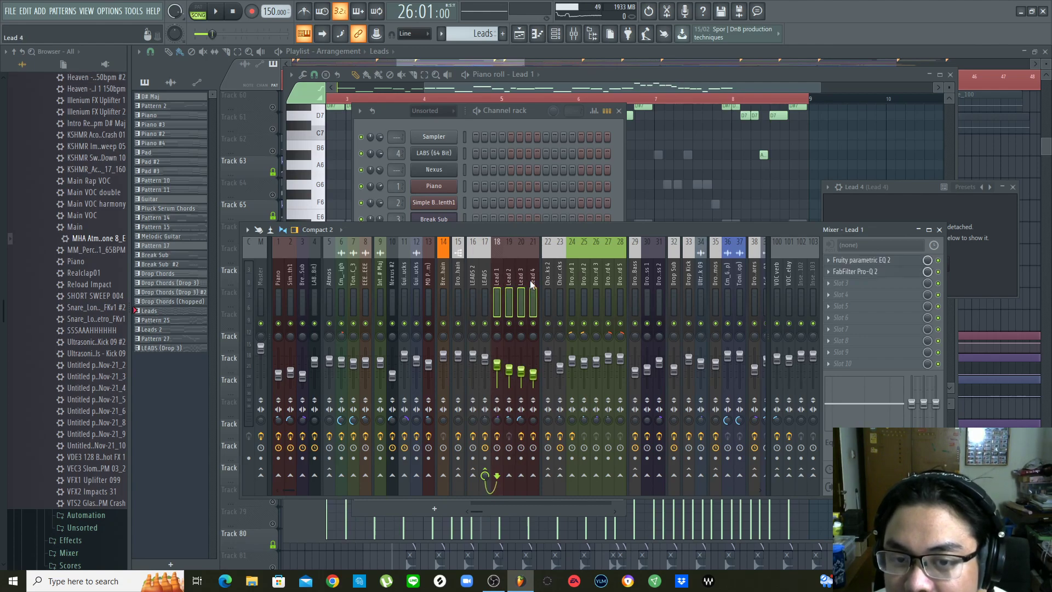
# Select the LEADS bus in the mixer to show its effect chain and play back the combined lead sound
pyautogui.click(485, 296)
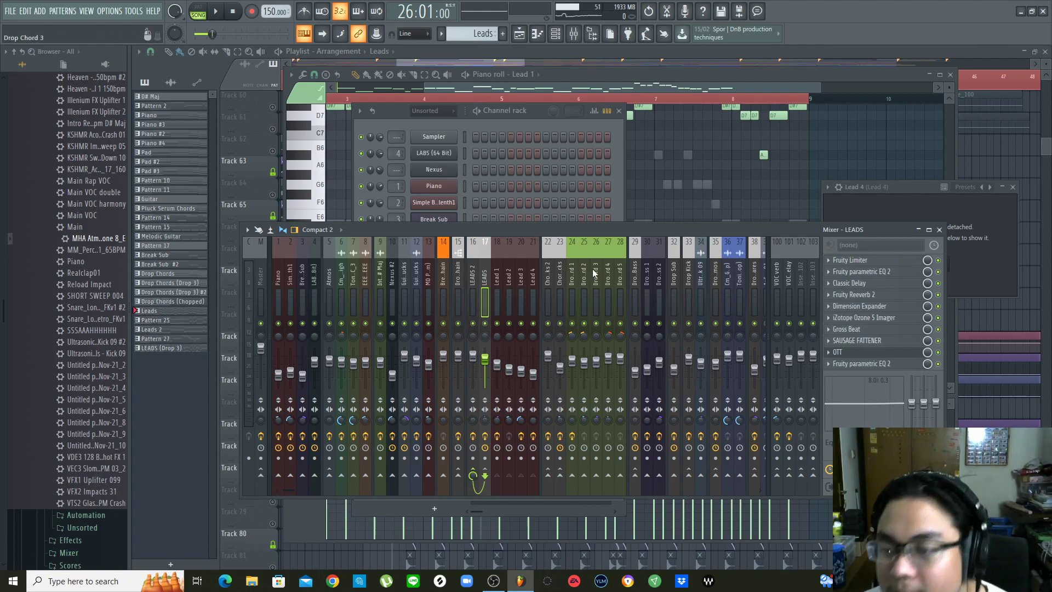
pyautogui.press('space')
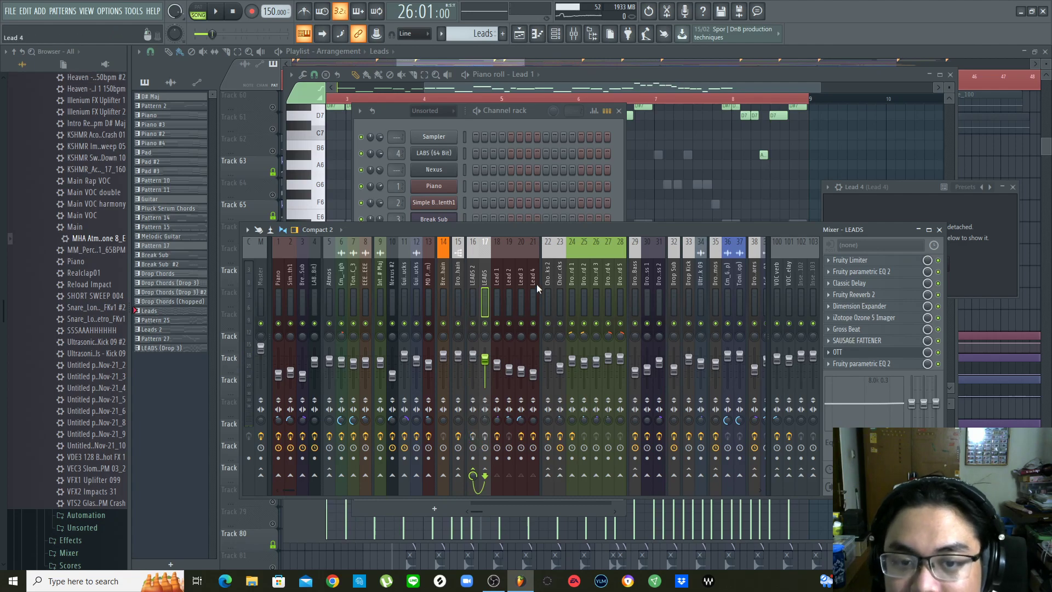
pyautogui.press('space')
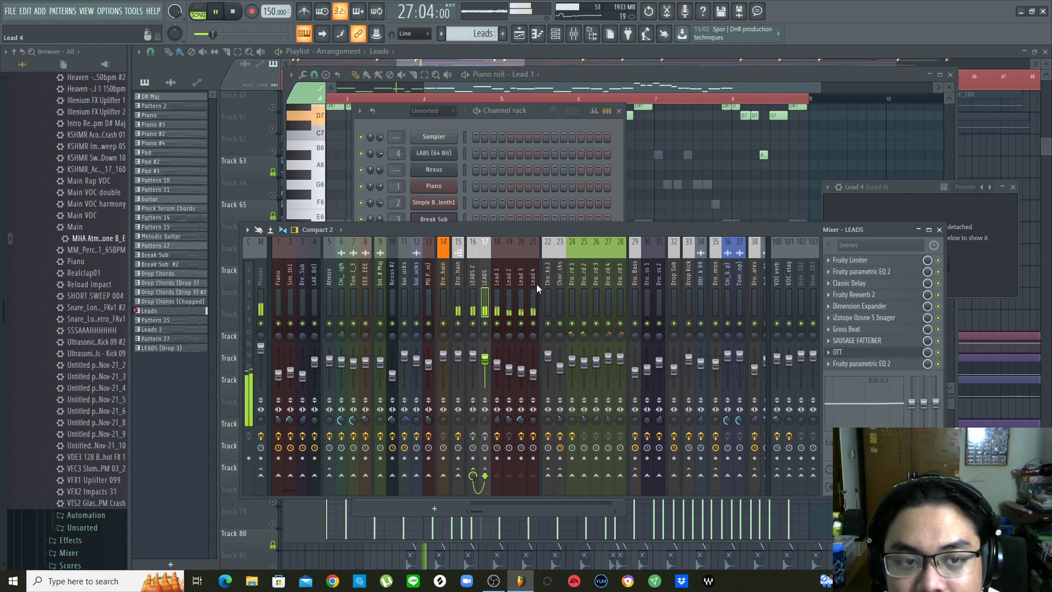
pyautogui.press('space')
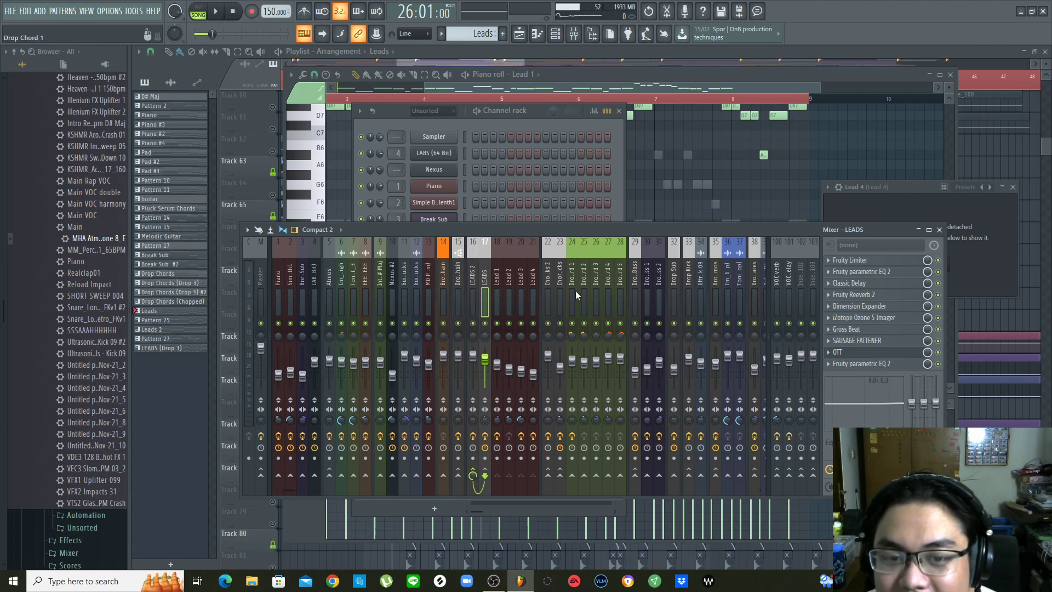
pyautogui.press('space')
pyautogui.press('space')
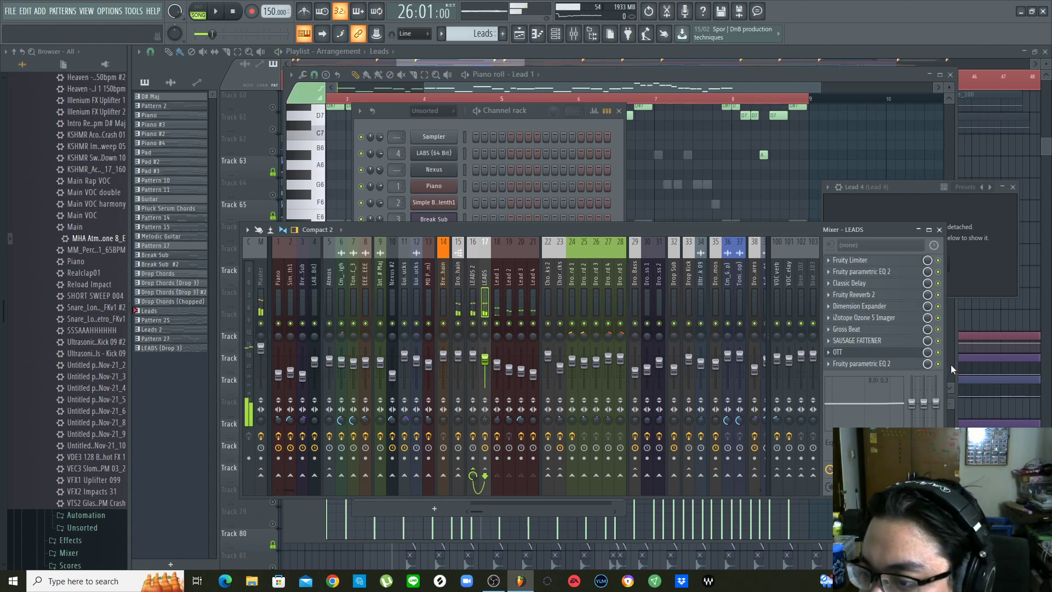
# Examine the Fruity Limiter settings on the LEADS bus during playback and close the plugin
pyautogui.click(857, 260)
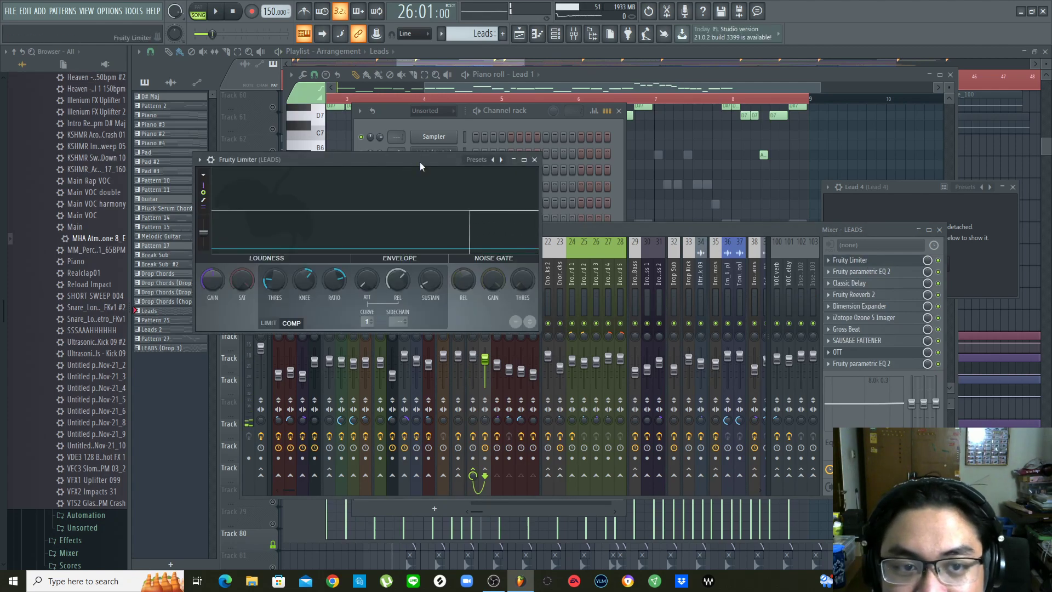
pyautogui.moveTo(420, 162); pyautogui.dragTo(488, 189)
pyautogui.press('space')
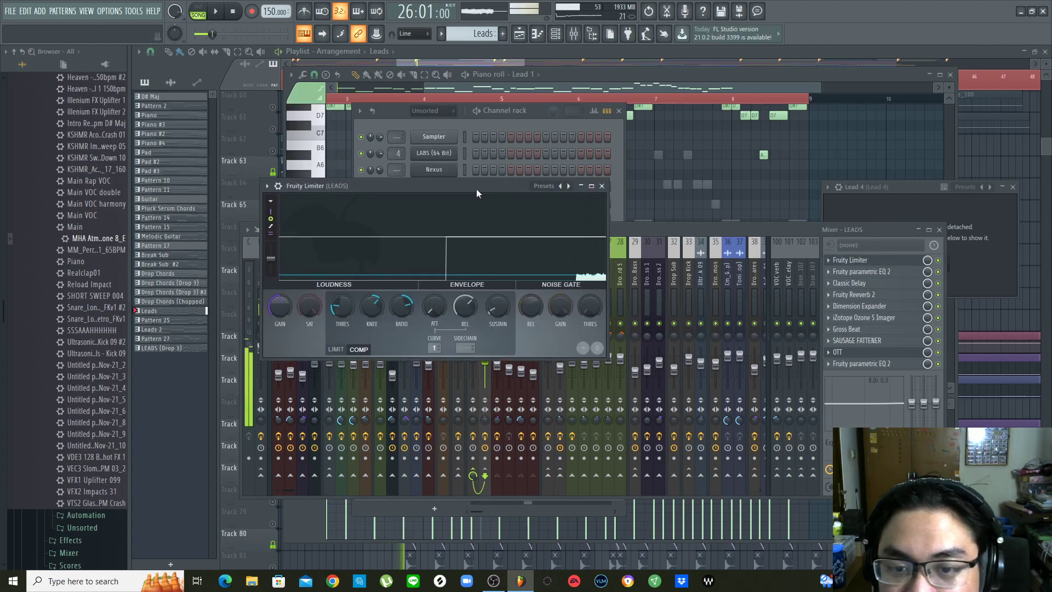
pyautogui.press('space')
pyautogui.click(603, 186)
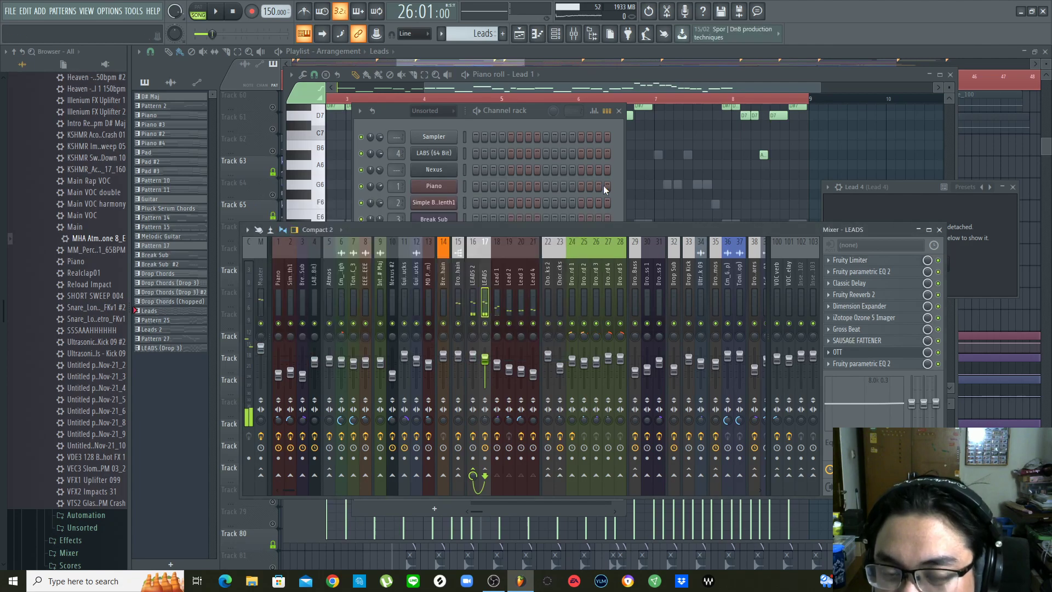
# Examine the EQ curve of the first Fruity parametric EQ 2 on the LEADS bus and close it
pyautogui.click(871, 273)
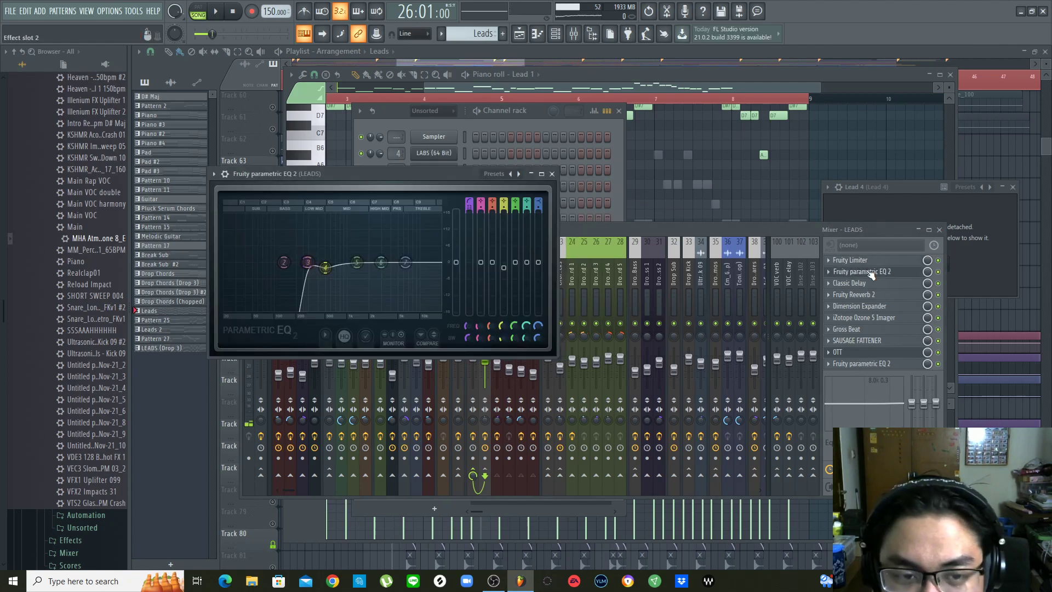
pyautogui.click(871, 273)
pyautogui.click(871, 273)
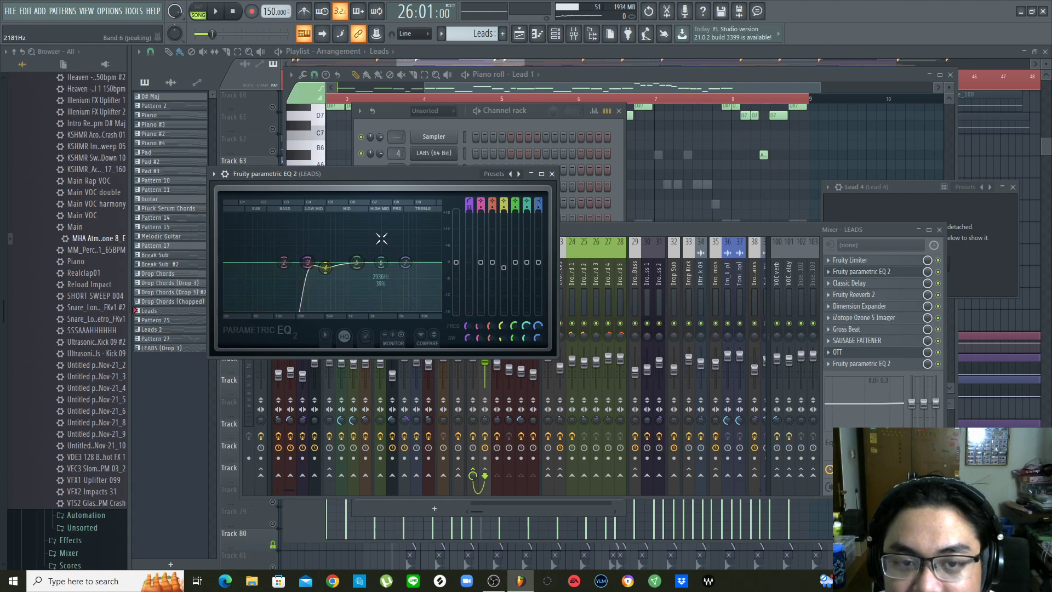
pyautogui.click(552, 174)
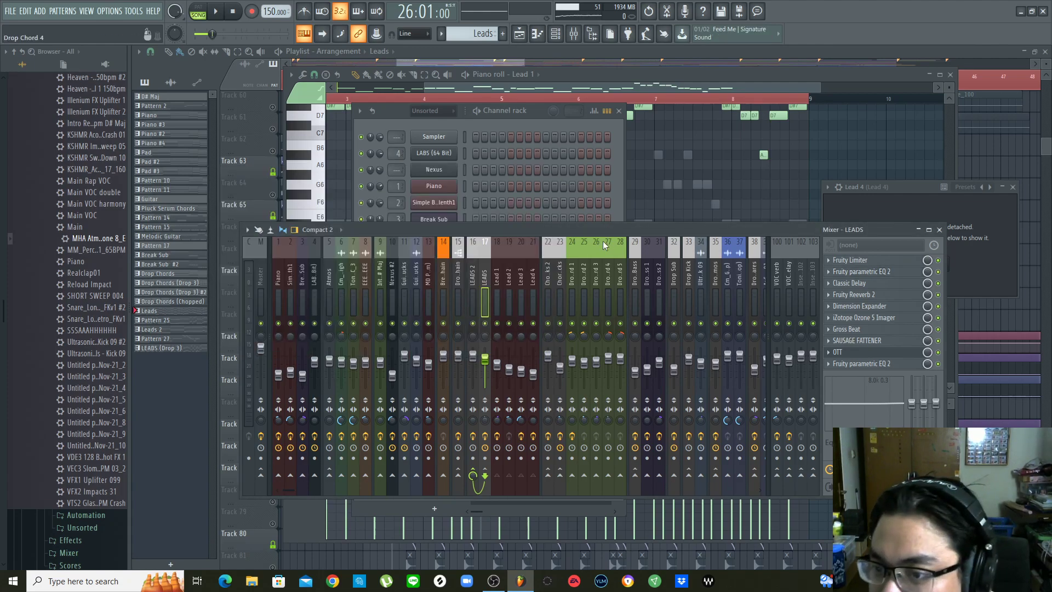
# Examine the Classic Delay, Fruity Reeverb 2, Dimension Expander and iZotope Ozone 5 Imager settings on the LEADS bus
pyautogui.click(858, 282)
pyautogui.click(858, 283)
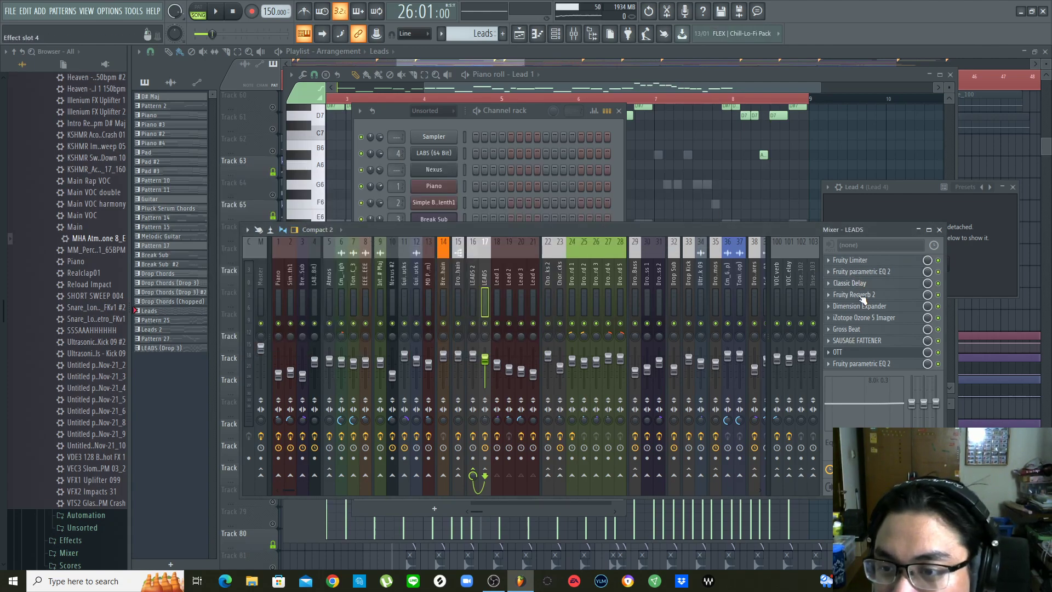
pyautogui.click(860, 295)
pyautogui.click(862, 296)
pyautogui.click(864, 307)
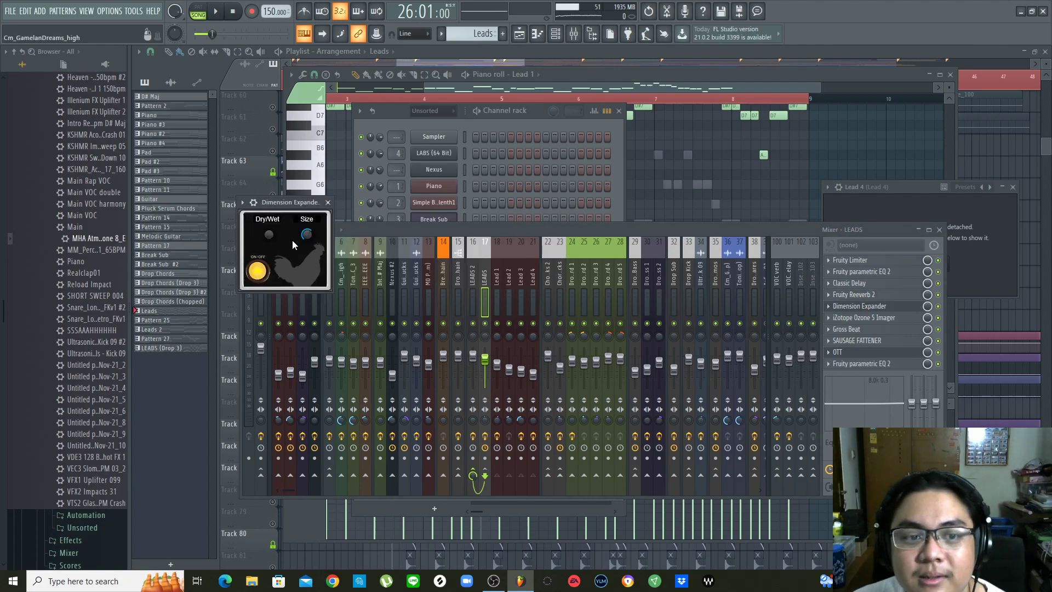
pyautogui.click(328, 203)
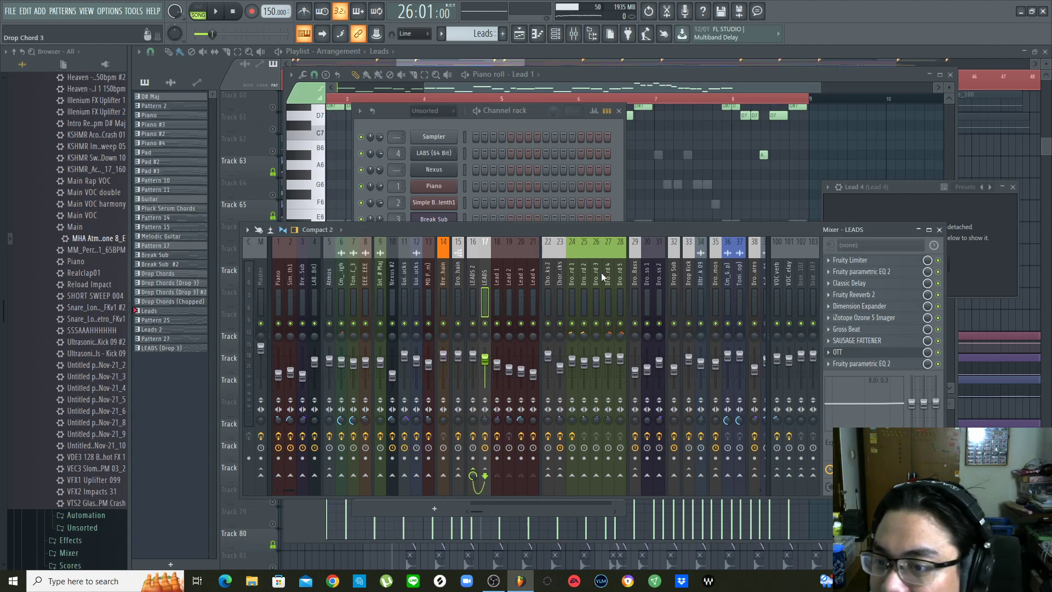
pyautogui.click(882, 322)
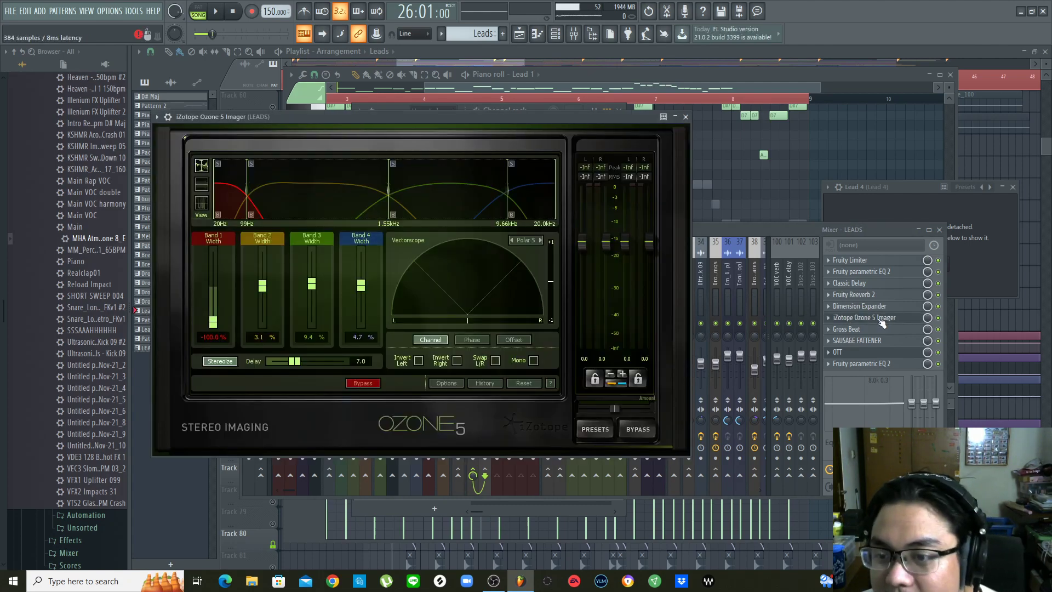
pyautogui.click(882, 321)
# Examine Gross Beat's Sidechain volume curve on the LEADS bus while playing the leads, and close the plugin
pyautogui.click(858, 330)
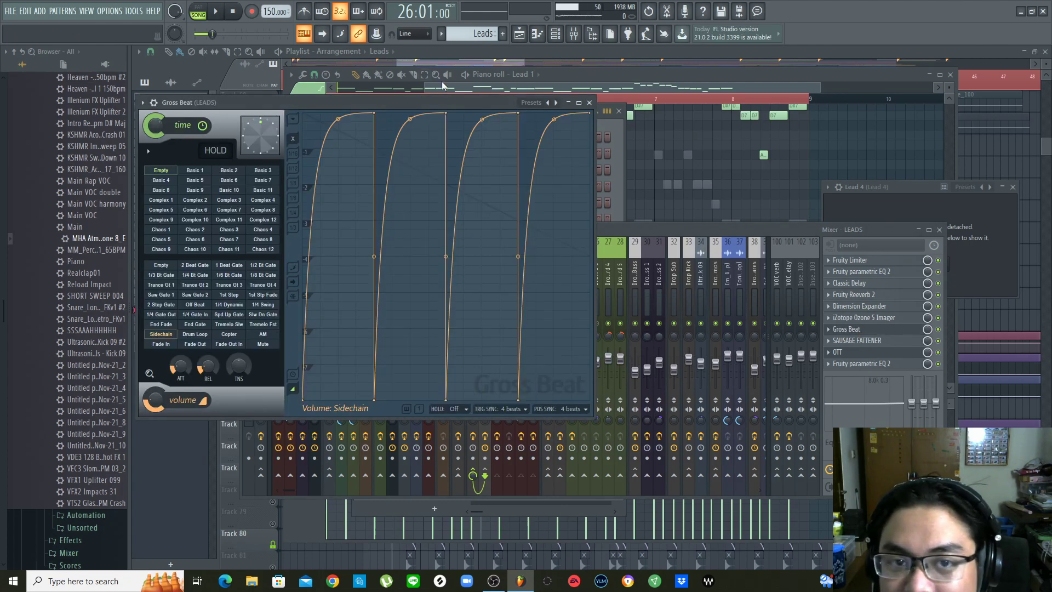
pyautogui.moveTo(454, 102); pyautogui.dragTo(523, 128)
pyautogui.press('space')
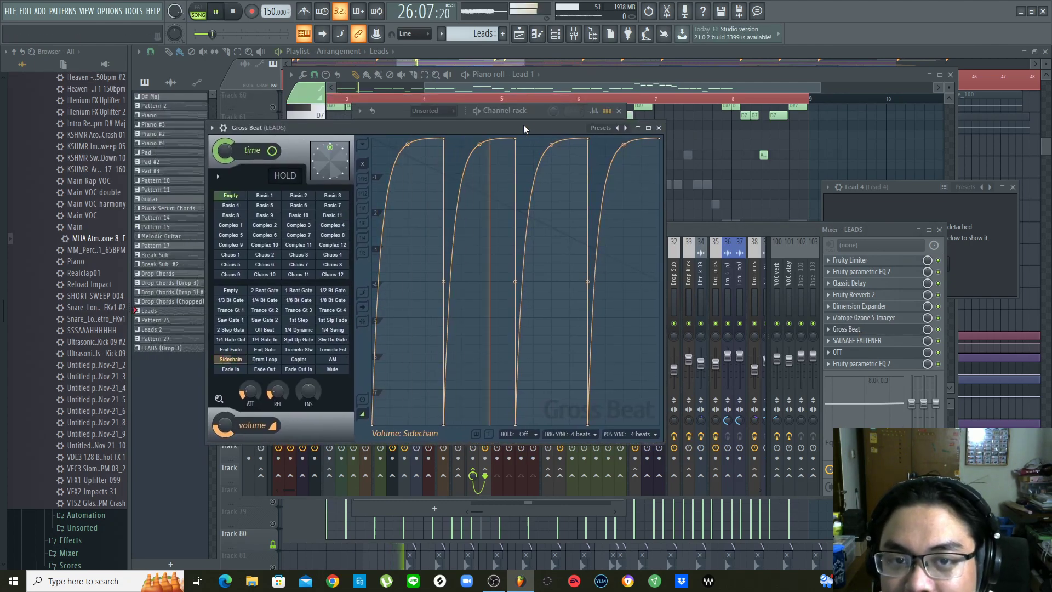
pyautogui.press('space')
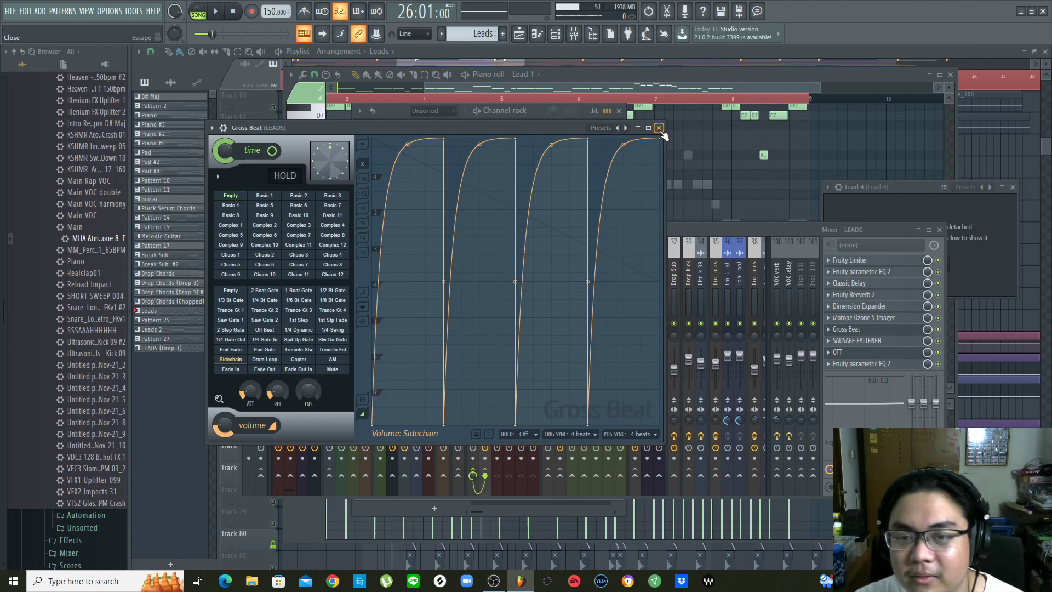
pyautogui.click(659, 128)
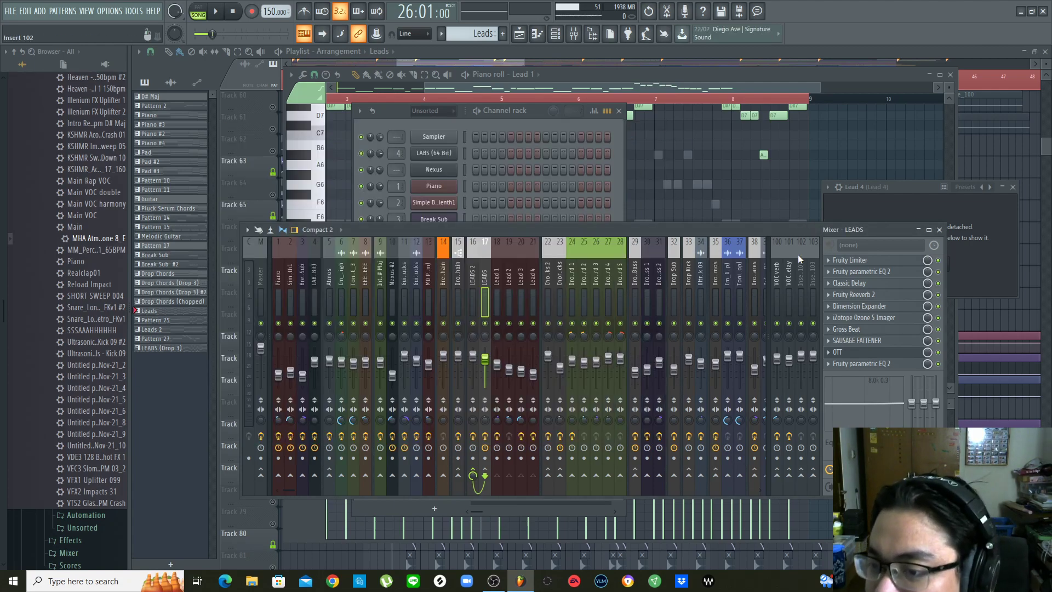
# Reopen Gross Beat on the LEADS bus to review its volume sidechain shape again, and close it
pyautogui.click(867, 330)
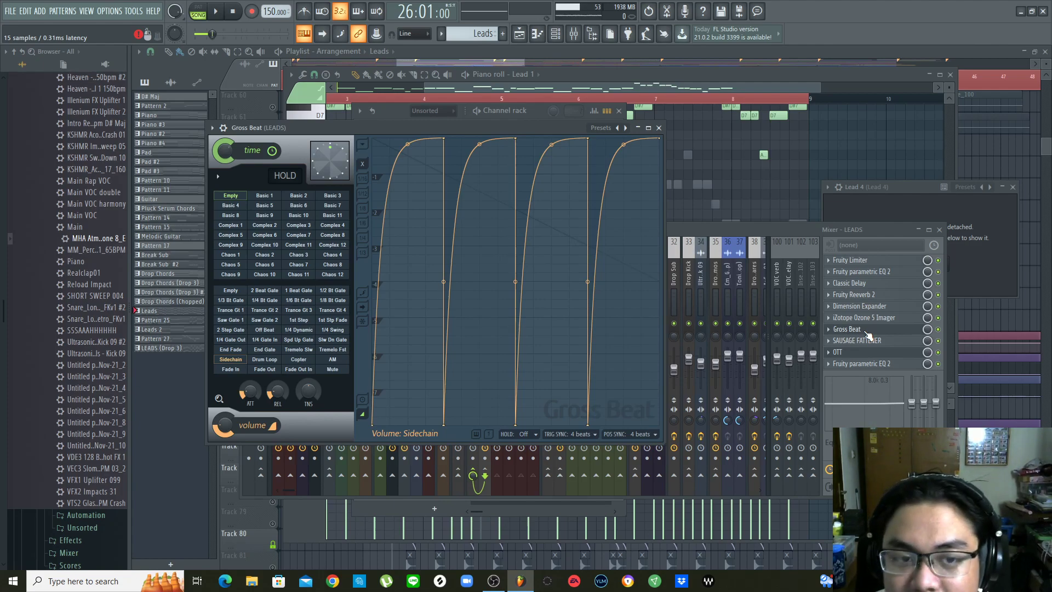
pyautogui.click(869, 331)
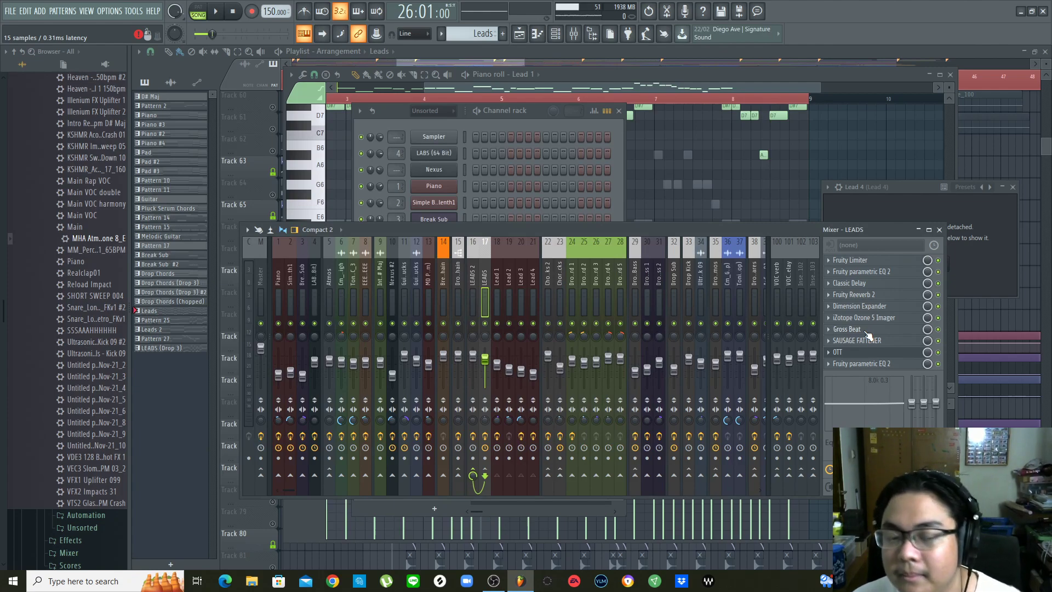
pyautogui.click(869, 331)
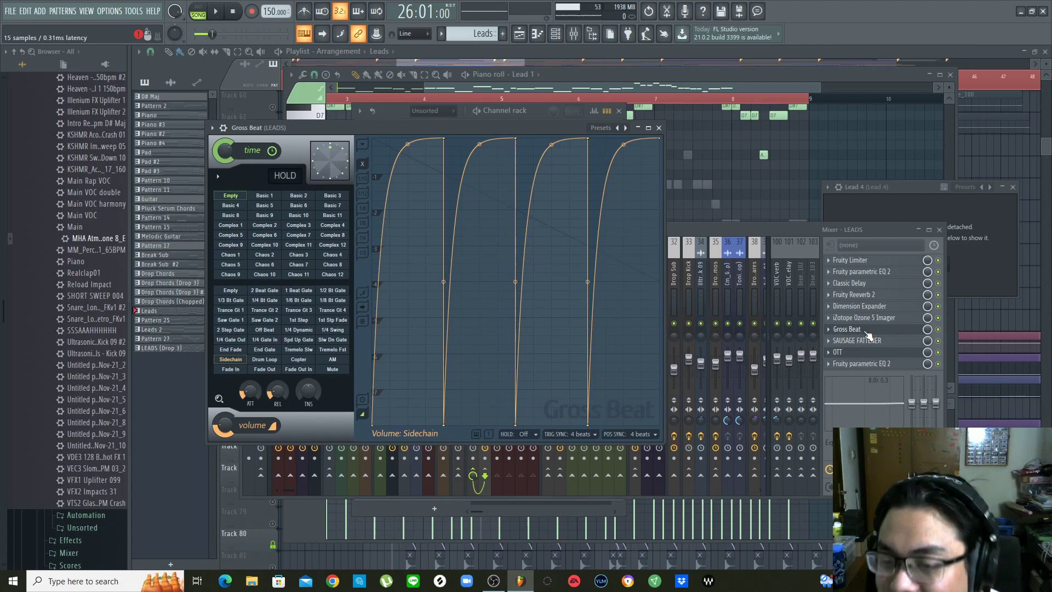
pyautogui.click(869, 331)
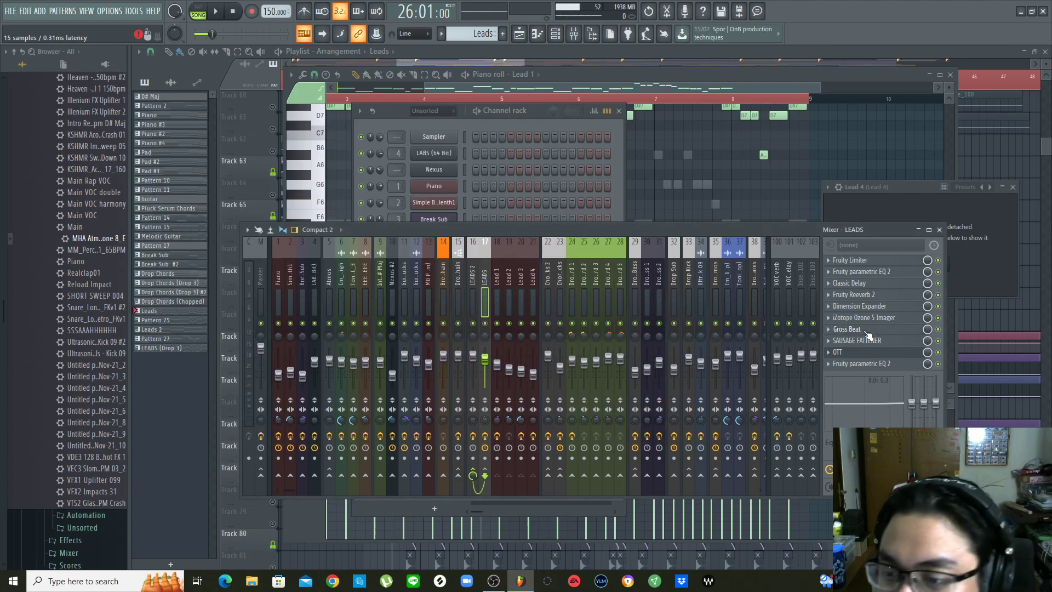
# Recheck Gross Beat on the LEADS bus, examine the Sausage Fattener's fatness and color settings during brief playback, and close both plugins
pyautogui.click(869, 333)
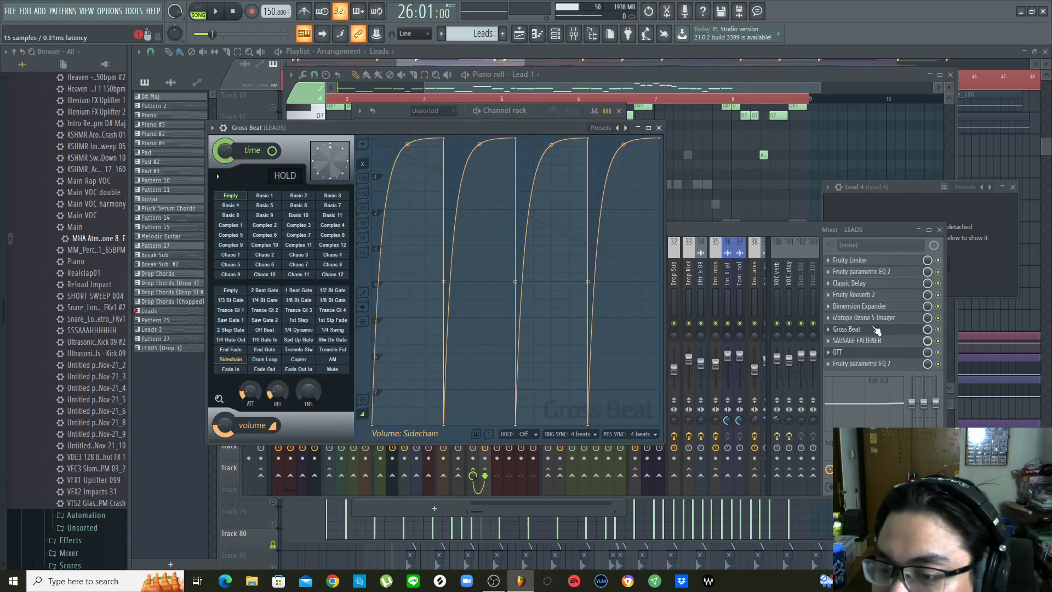
pyautogui.click(856, 330)
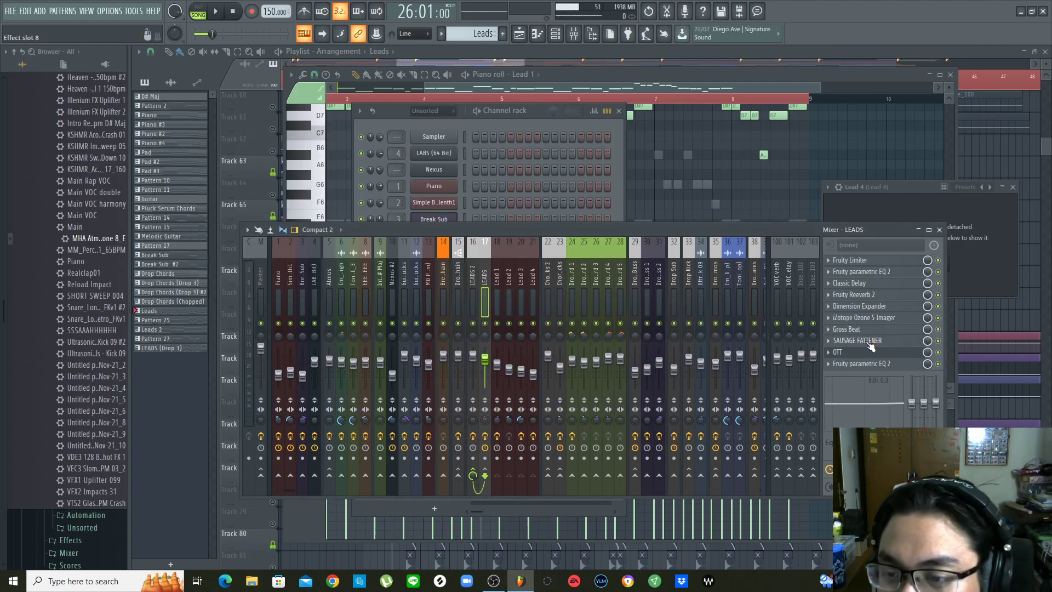
pyautogui.click(870, 343)
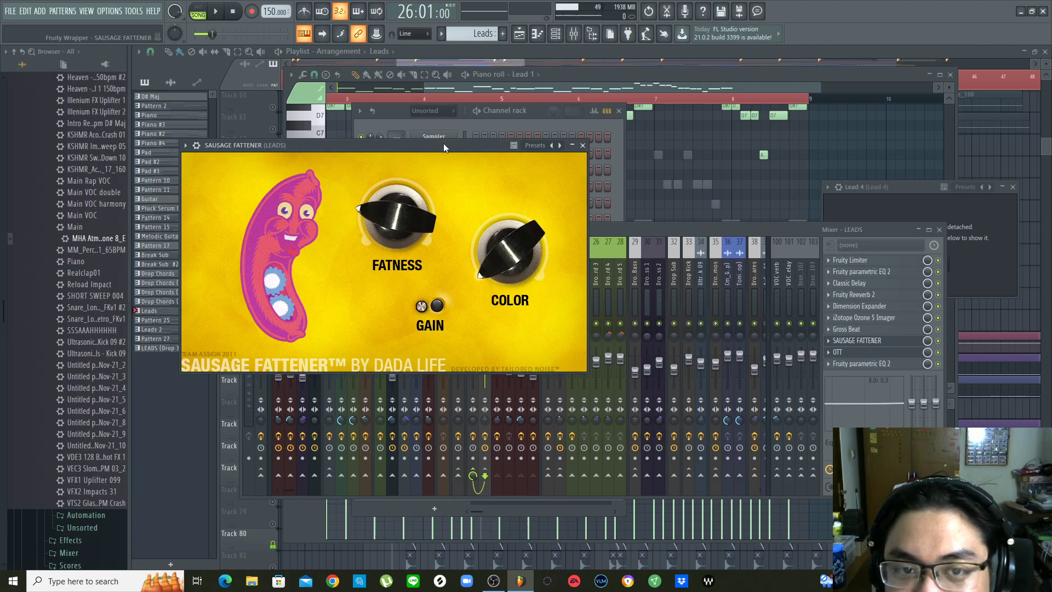
pyautogui.moveTo(443, 143); pyautogui.dragTo(484, 151)
pyautogui.press('space')
pyautogui.press('space')
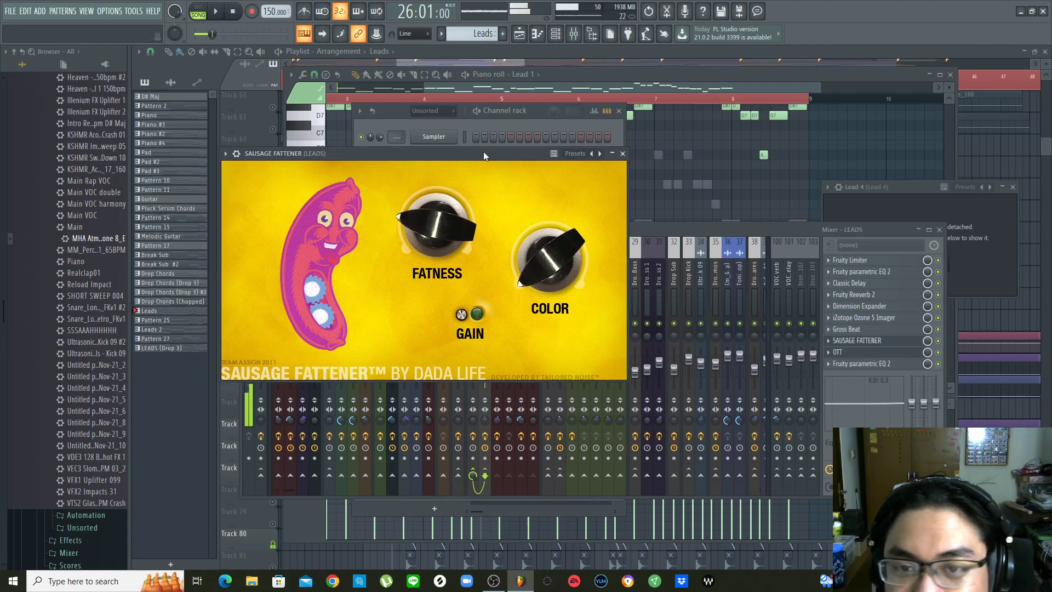
pyautogui.click(623, 153)
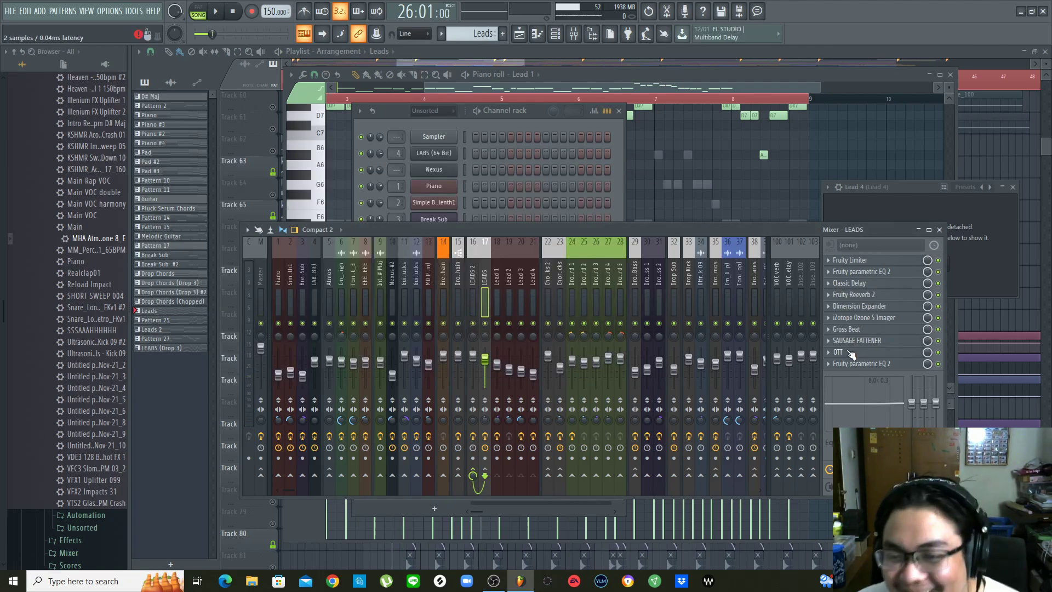
# Examine the OTT multiband compressor settings on the LEADS bus while playing the leads, and close the plugin
pyautogui.click(851, 354)
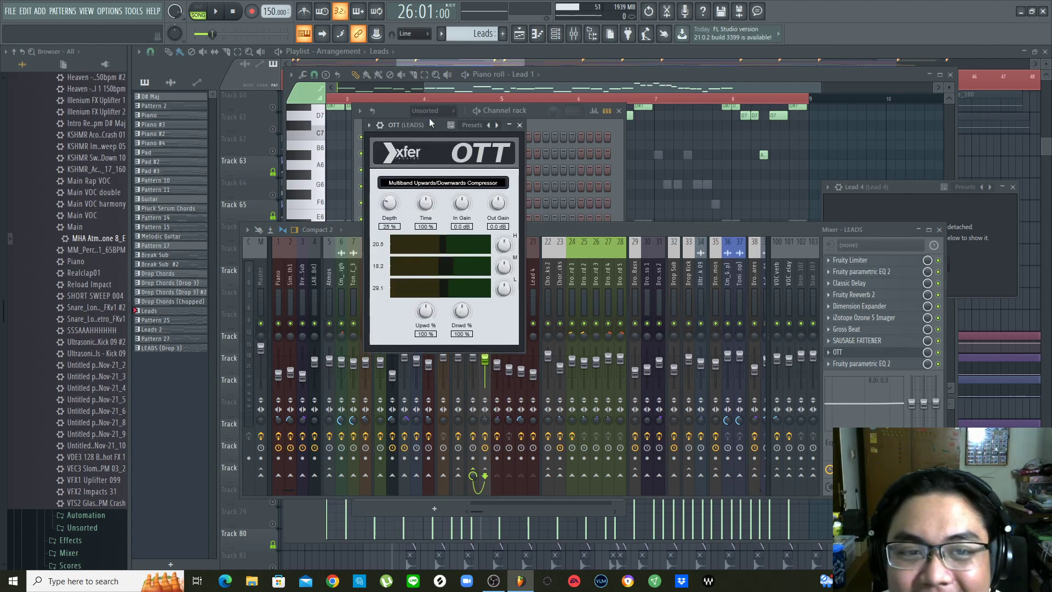
pyautogui.moveTo(428, 124); pyautogui.dragTo(455, 127)
pyautogui.press('space')
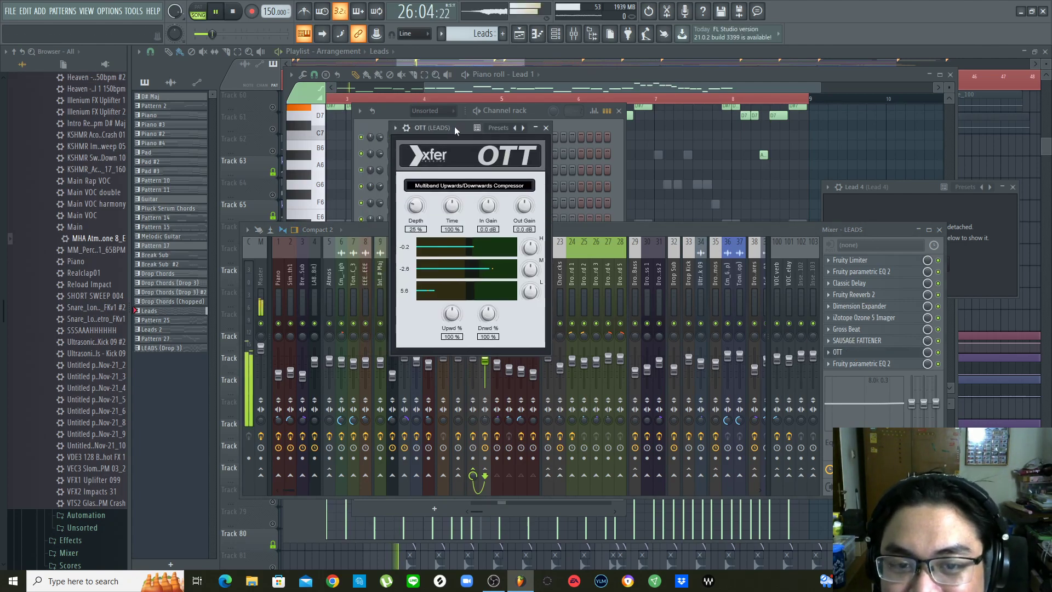
pyautogui.press('space')
pyautogui.click(546, 128)
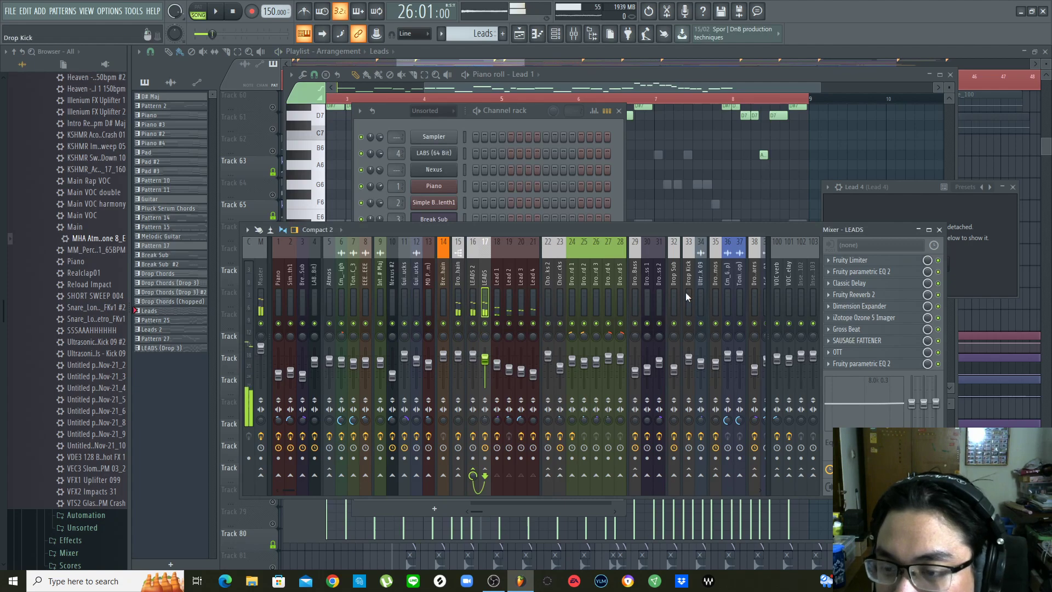
# Examine the EQ curve of the last Fruity parametric EQ 2 on the LEADS bus during playback, and close it
pyautogui.click(881, 366)
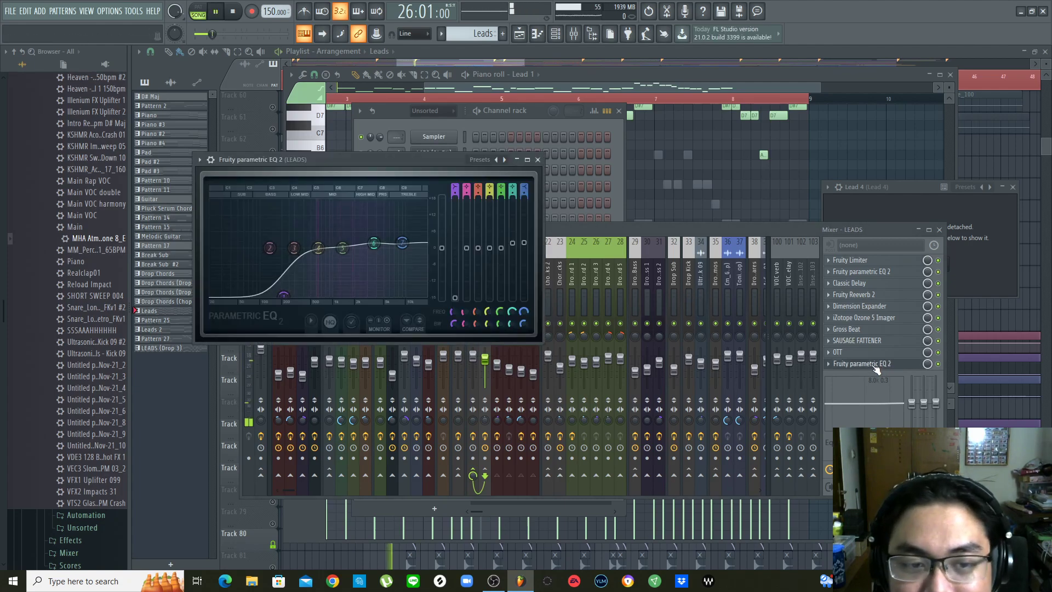
pyautogui.press('space')
pyautogui.press('space')
pyautogui.press('Escape')
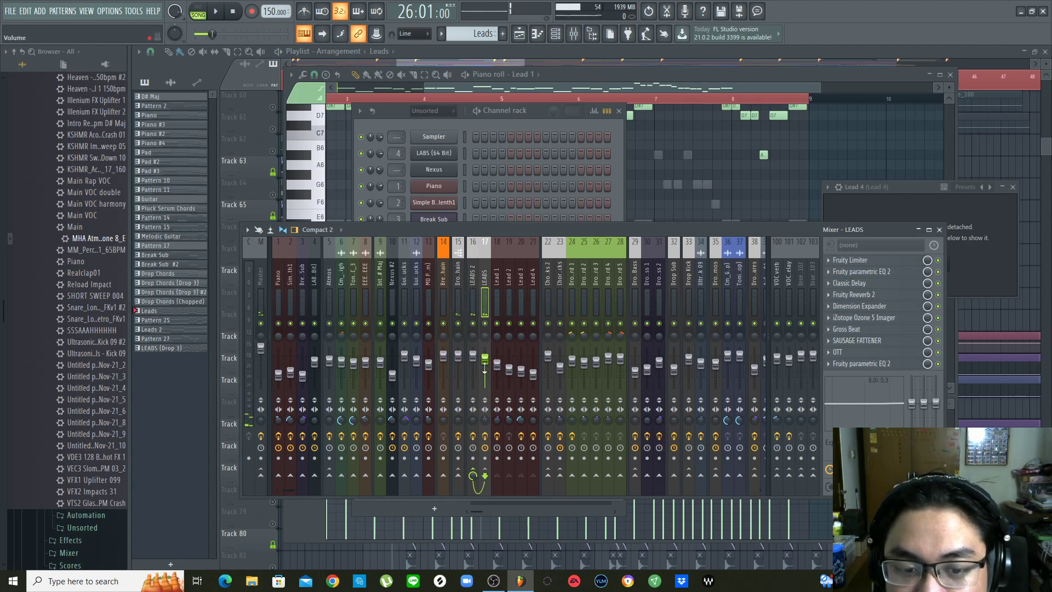
# Examine the Fruity Balance, Fruity Fast LP and ValhallaVintageVerb settings on the LEADS 2 bus, and close the reverb
pyautogui.click(476, 277)
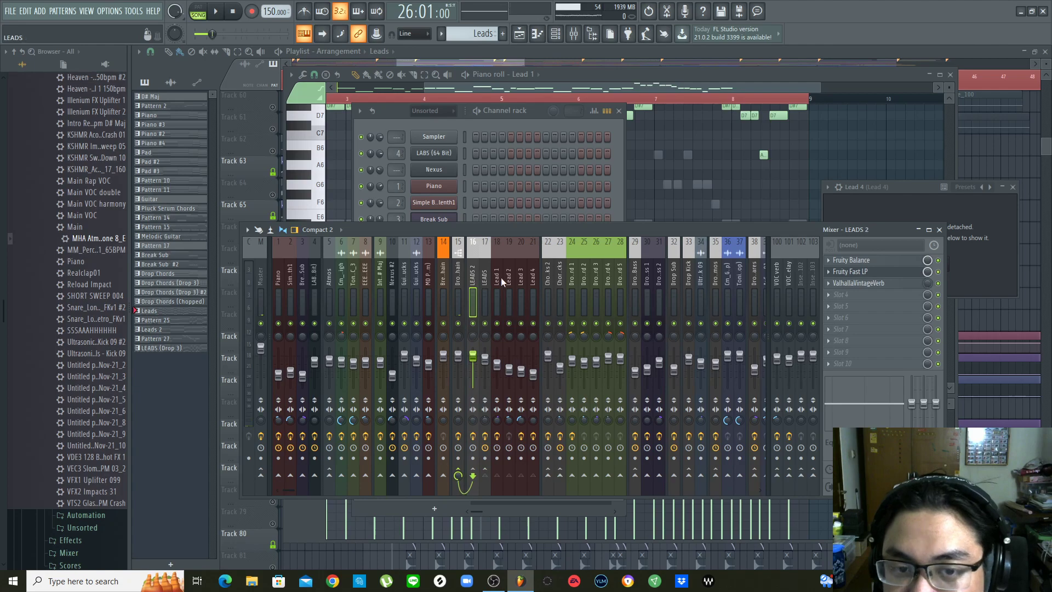
pyautogui.click(854, 261)
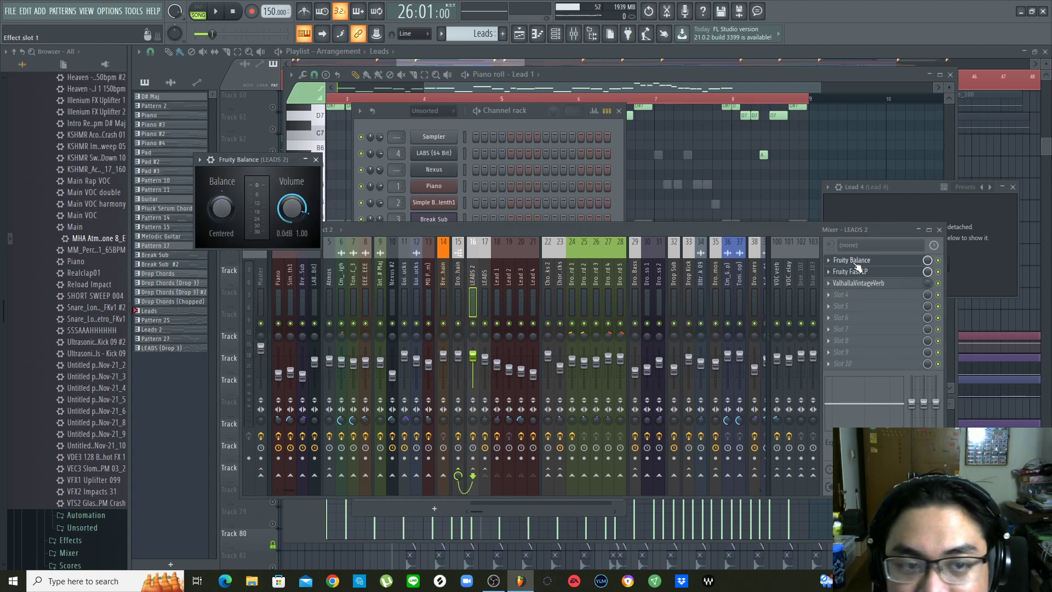
pyautogui.click(863, 272)
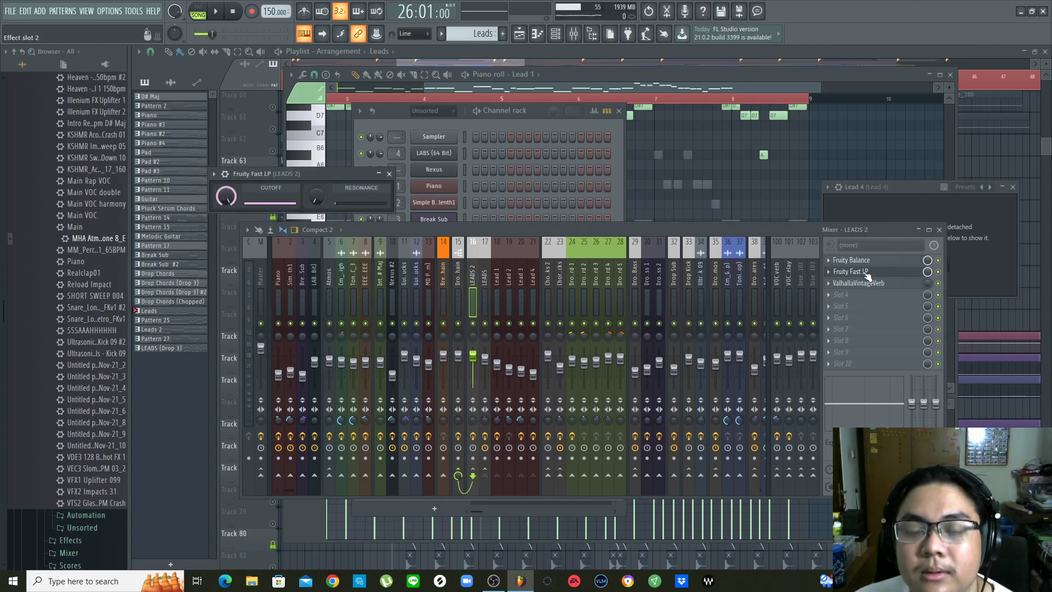
pyautogui.click(868, 286)
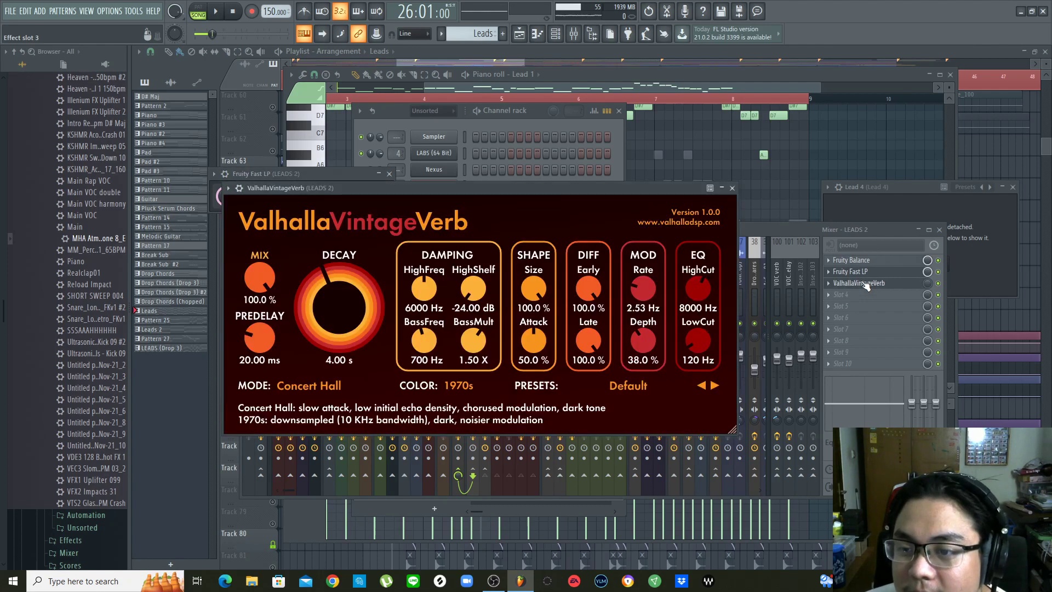
pyautogui.click(870, 261)
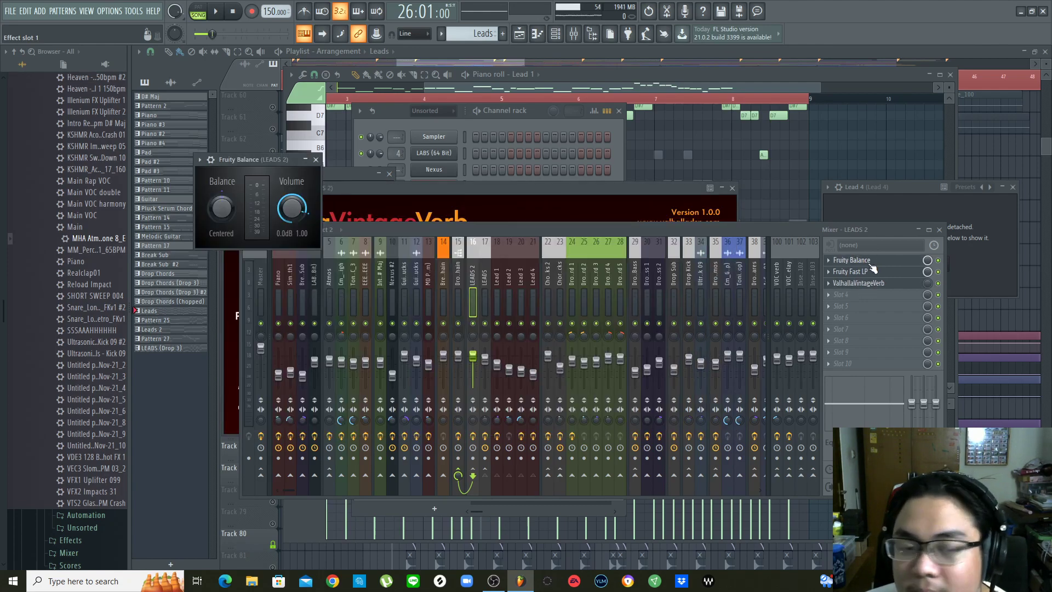
pyautogui.click(866, 272)
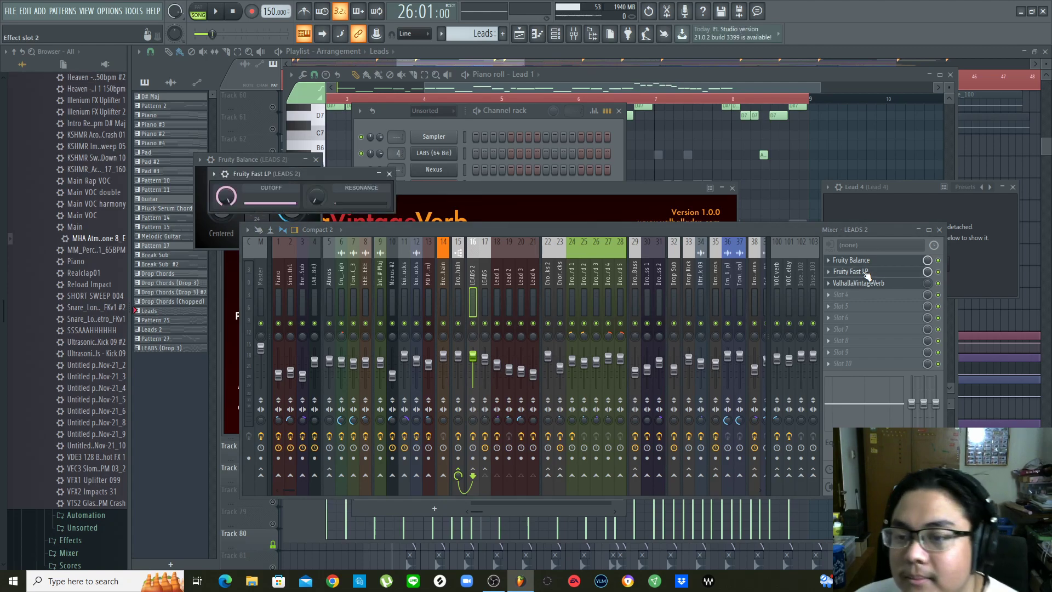
pyautogui.click(872, 287)
pyautogui.click(871, 286)
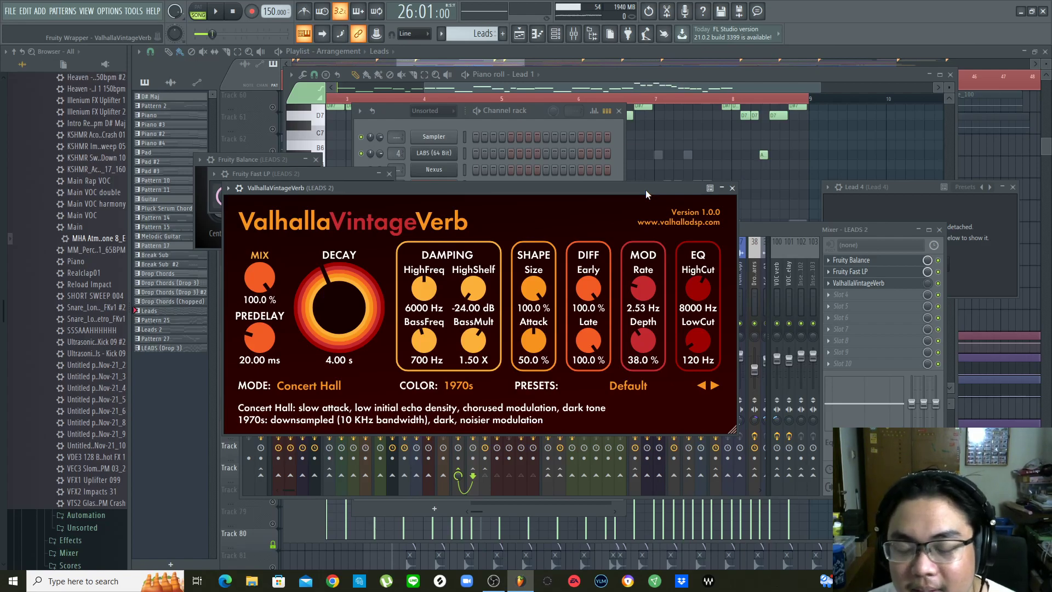
pyautogui.click(732, 188)
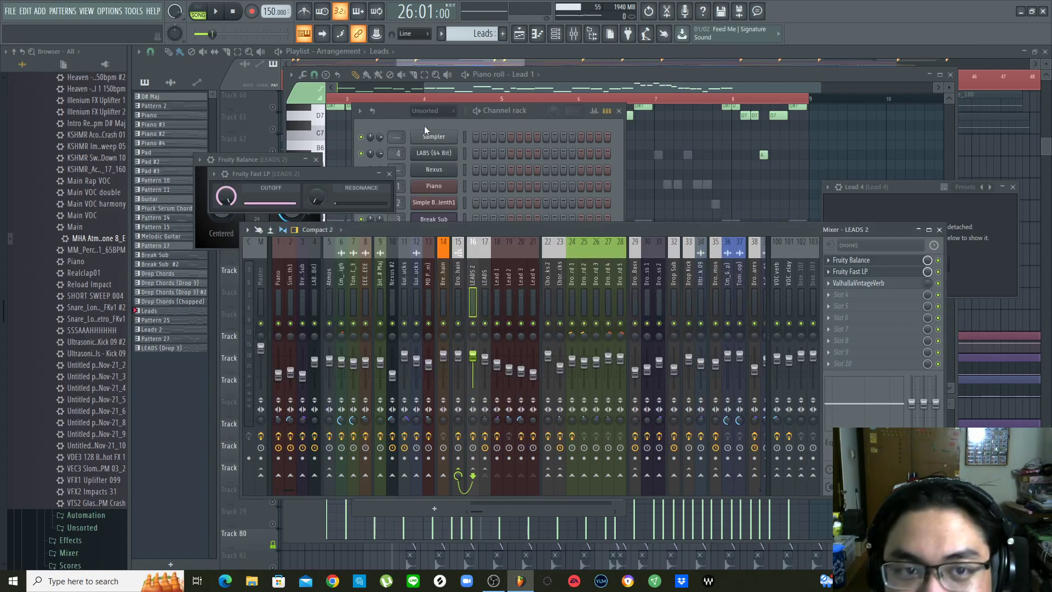
# Close the open windows, solo the Drop Chords track (Track 74) in the playlist, and play it from the drop
pyautogui.click(395, 109)
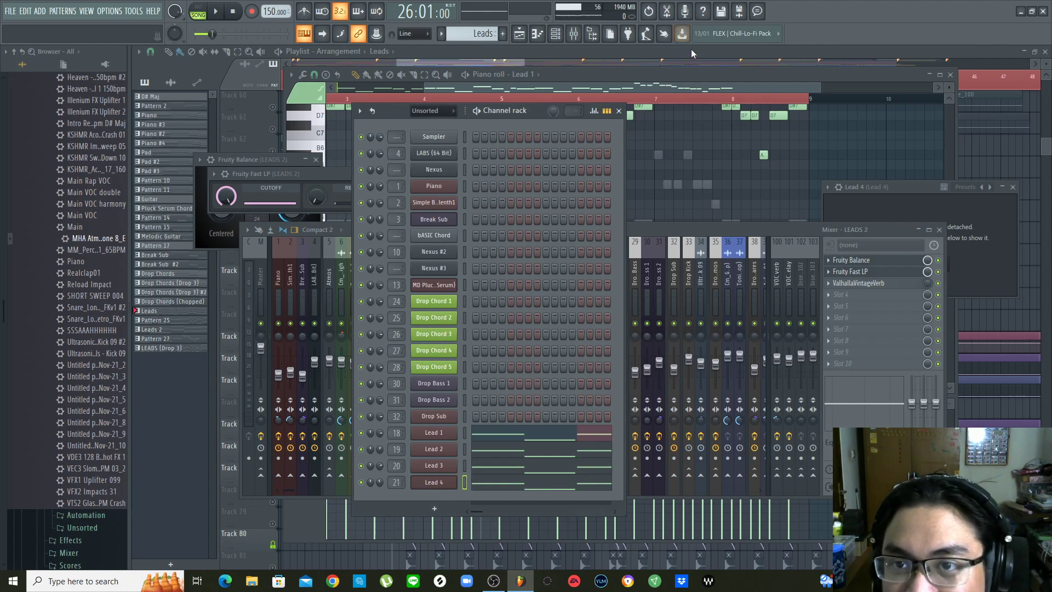
pyautogui.press('F12')
pyautogui.scroll(-4, 553, 159)
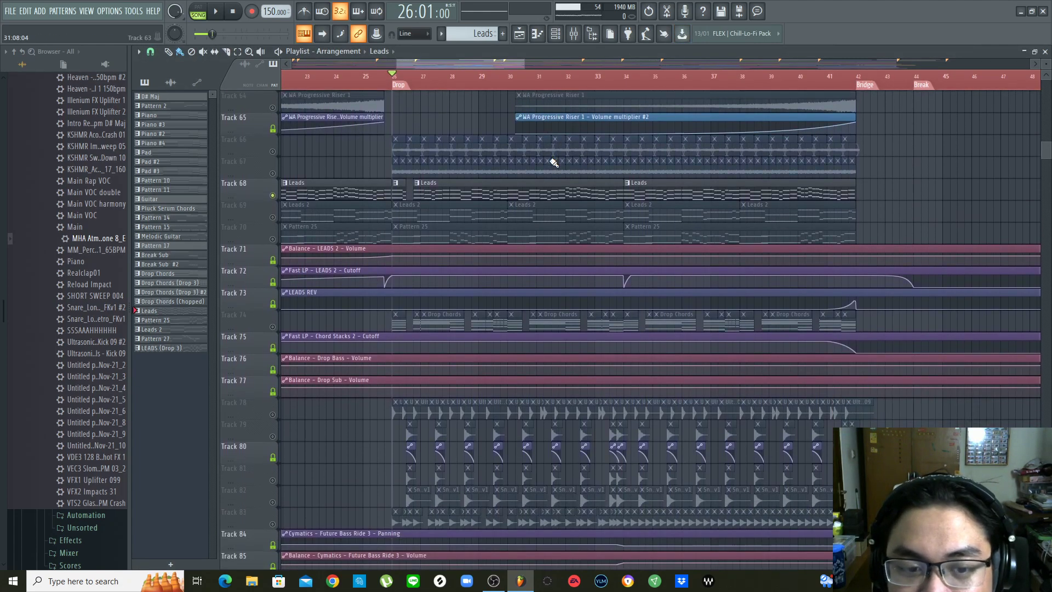
pyautogui.click(272, 326)
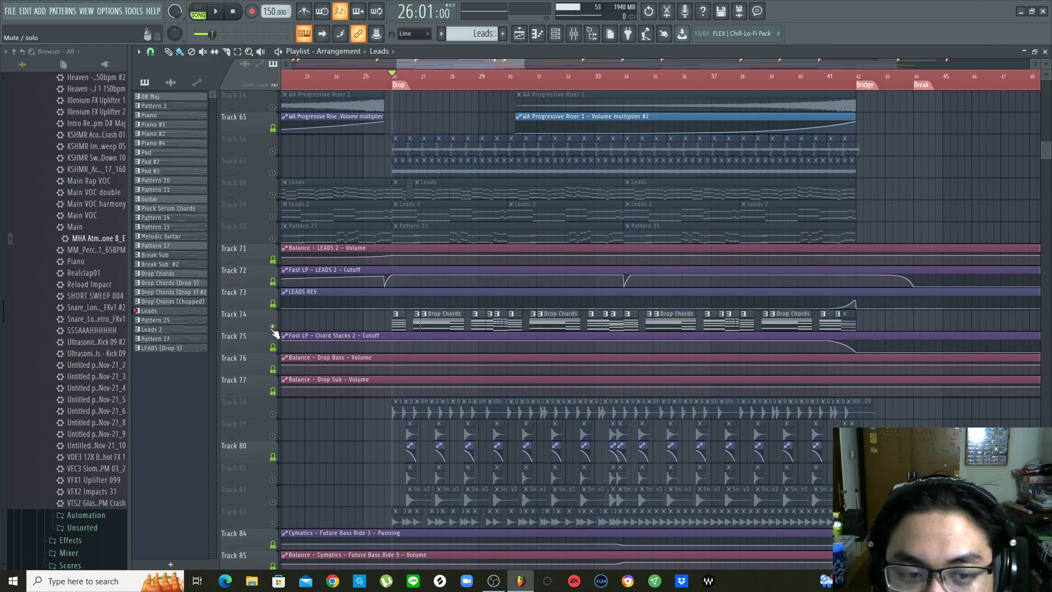
pyautogui.press('space')
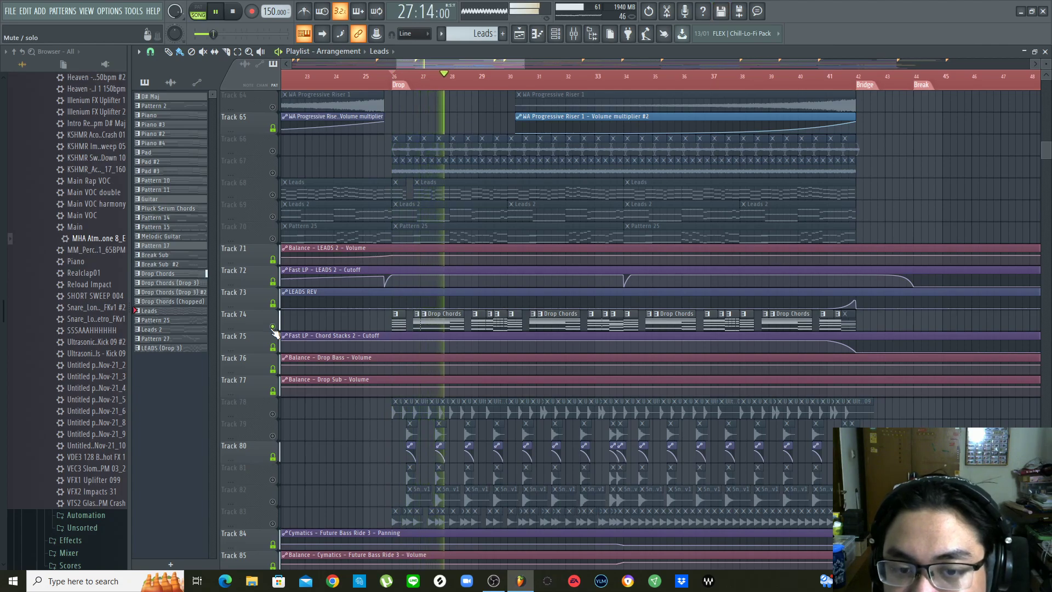
pyautogui.press('space')
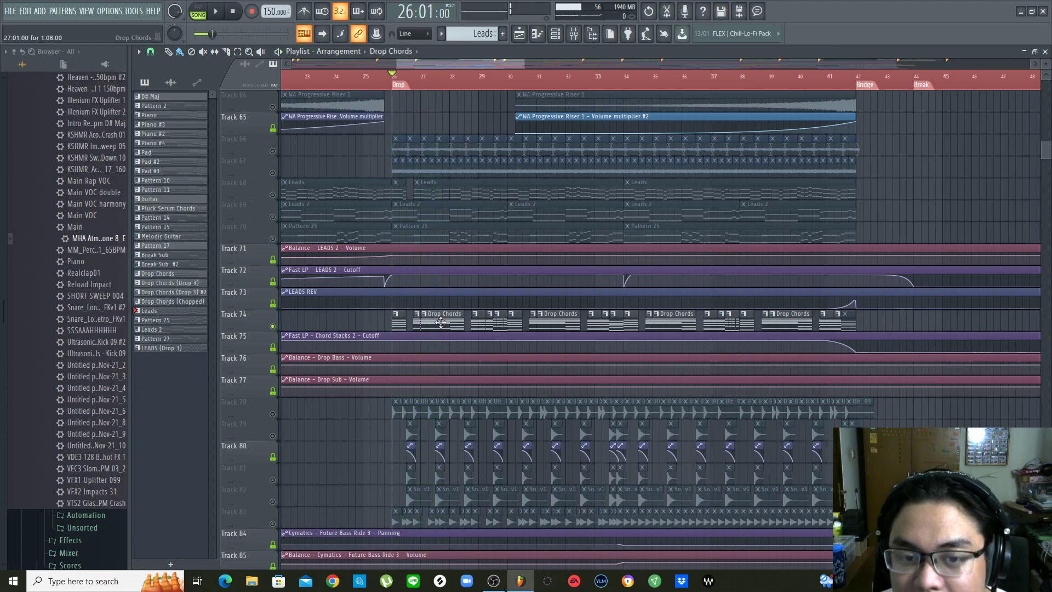
# Open the Drop Chords pattern in the piano roll and bring up its channel rack in front of the mixer
pyautogui.doubleClick(439, 323)
pyautogui.click(556, 34)
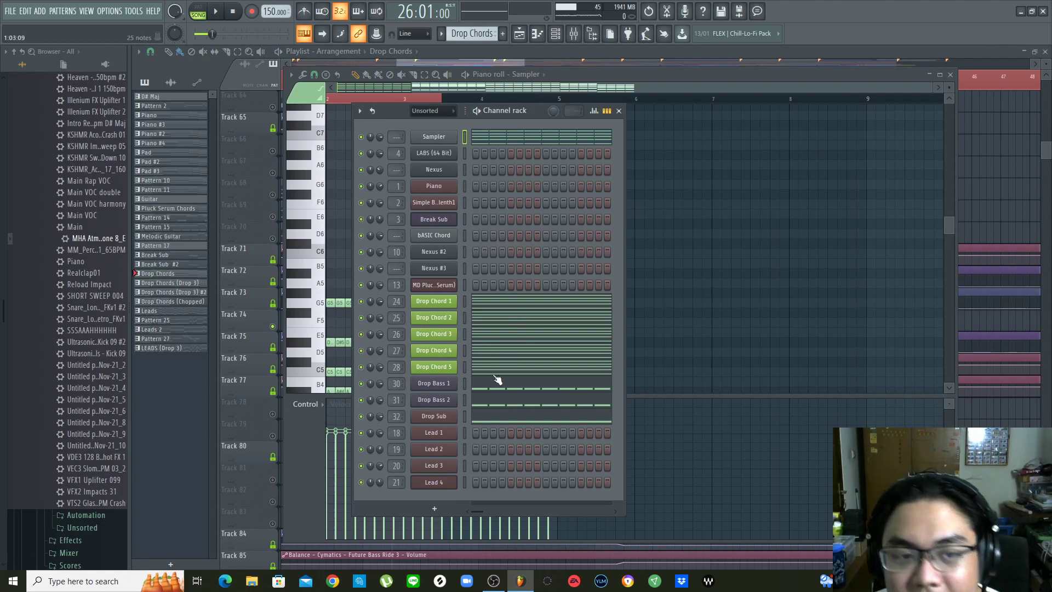
pyautogui.moveTo(393, 112); pyautogui.dragTo(453, 112)
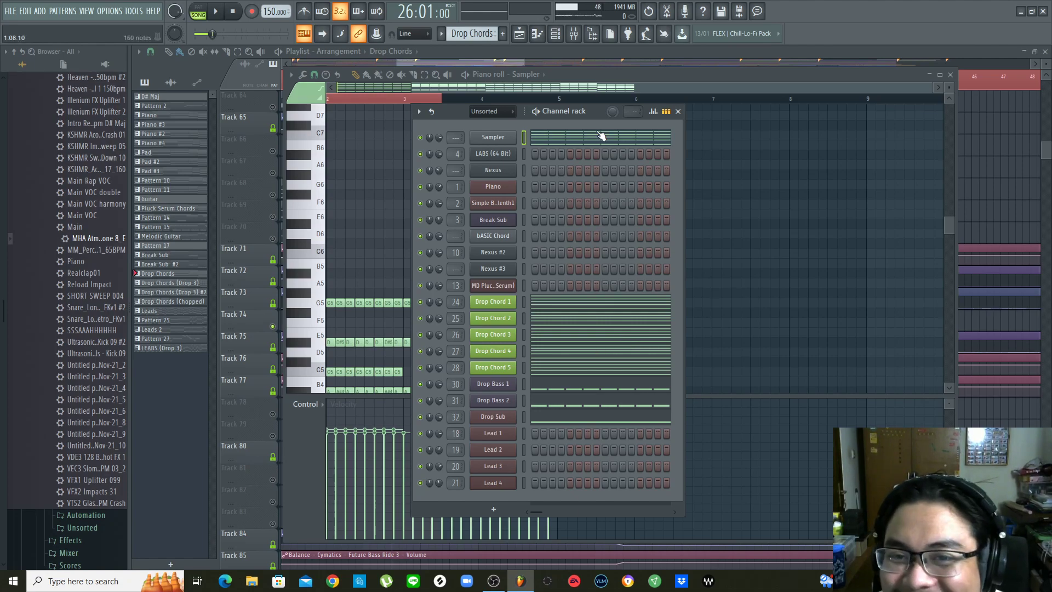
pyautogui.click(574, 34)
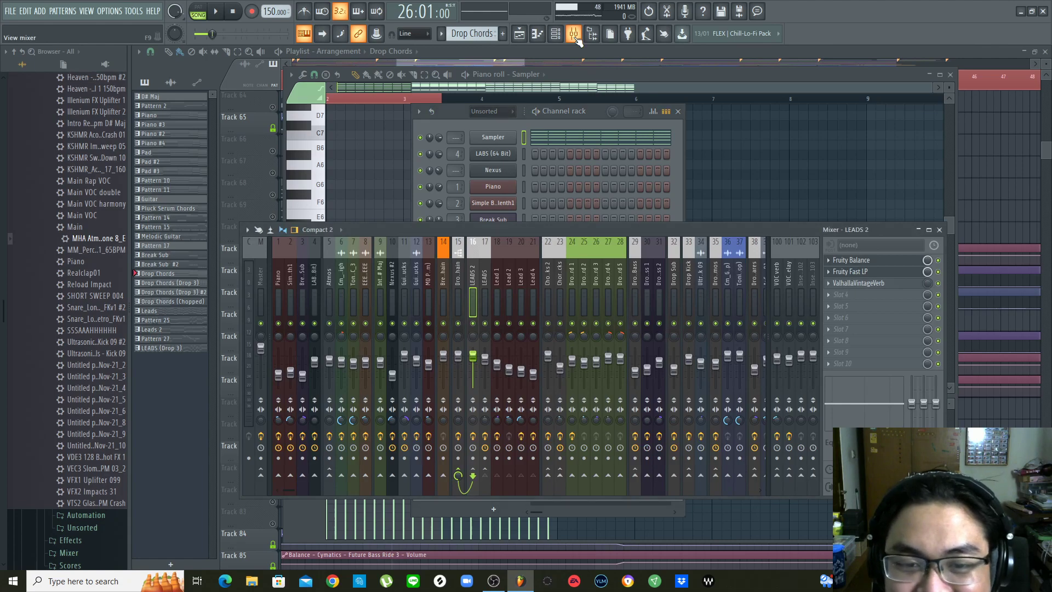
pyautogui.click(456, 120)
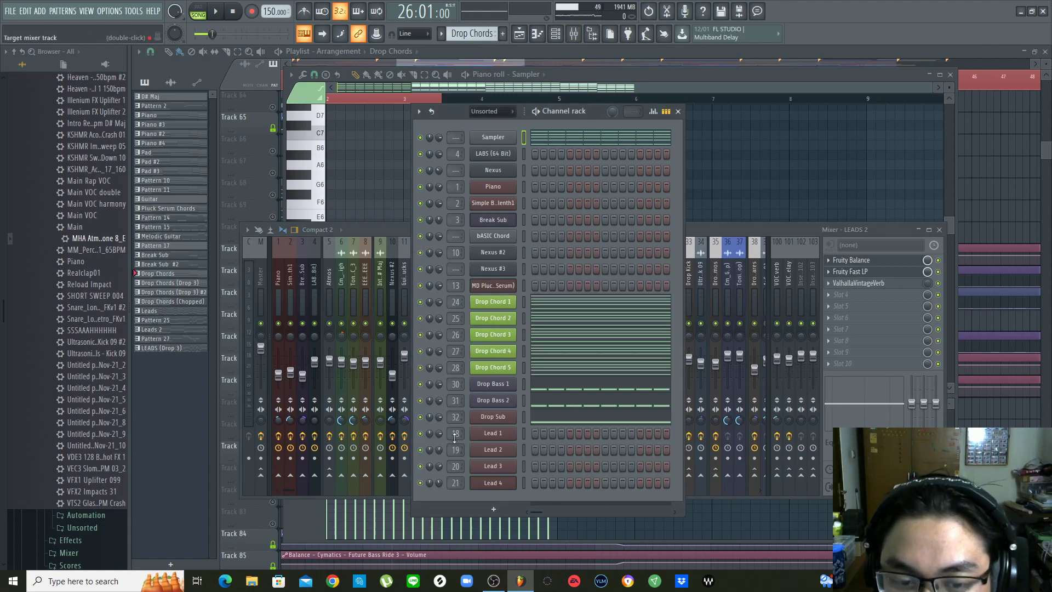
# Mute the channels from Drop Chord 2 through Drop Sub and play Drop Chord 1 alone
pyautogui.moveTo(424, 418); pyautogui.dragTo(426, 312)
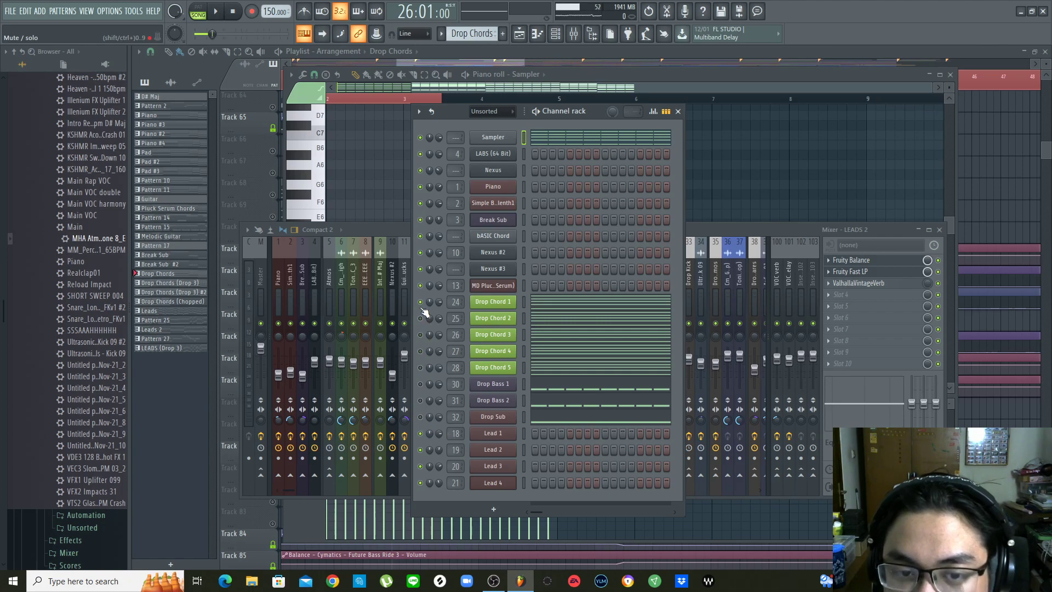
pyautogui.press('space')
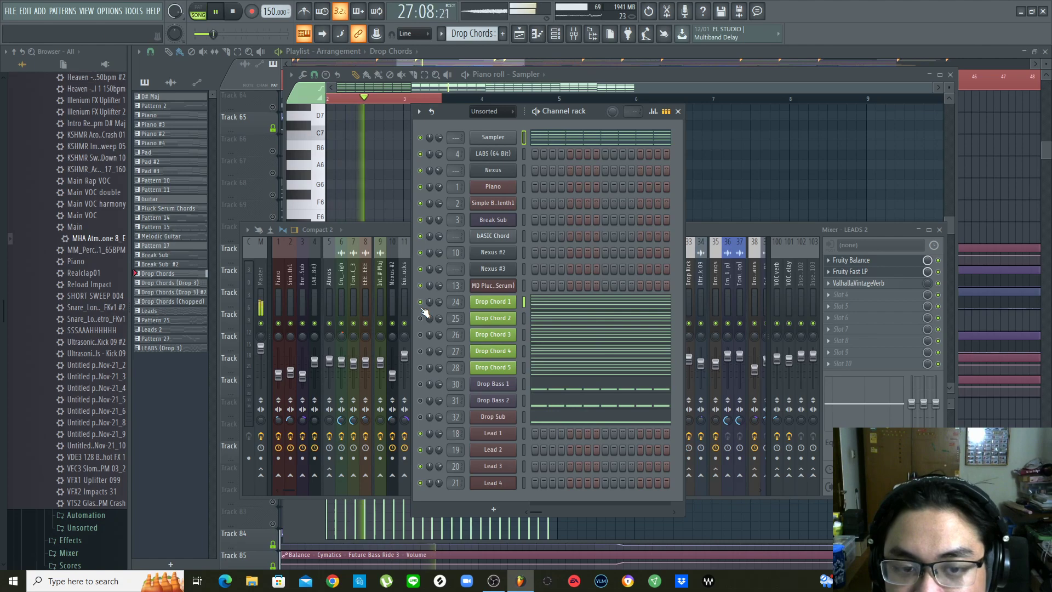
pyautogui.press('space')
# Audition Drop Chord 2, 3, 4 and 5 one at a time with the other drop chord and bass channels muted
pyautogui.press('space')
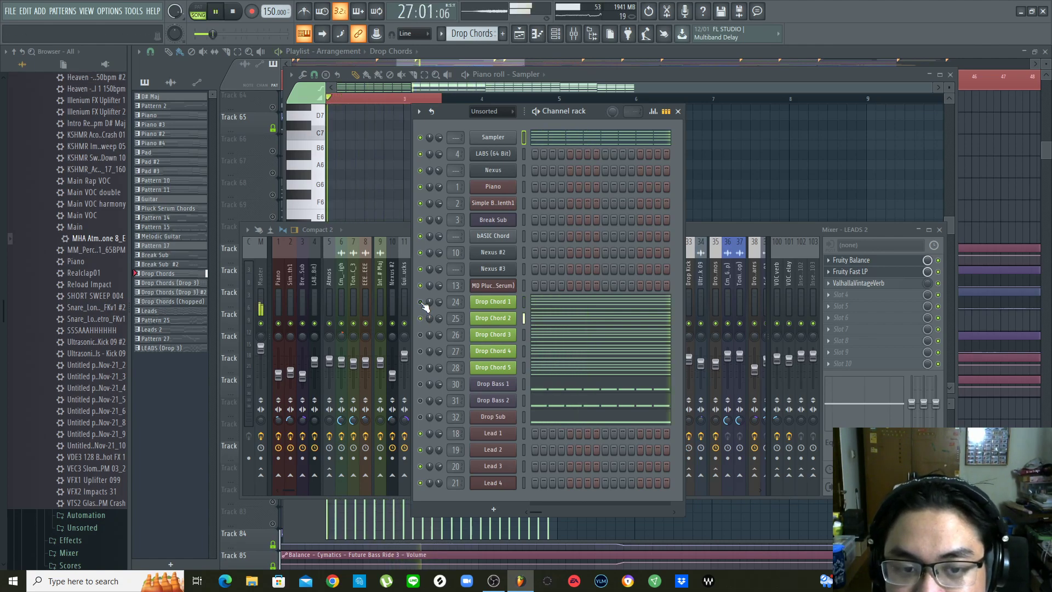
pyautogui.press('space')
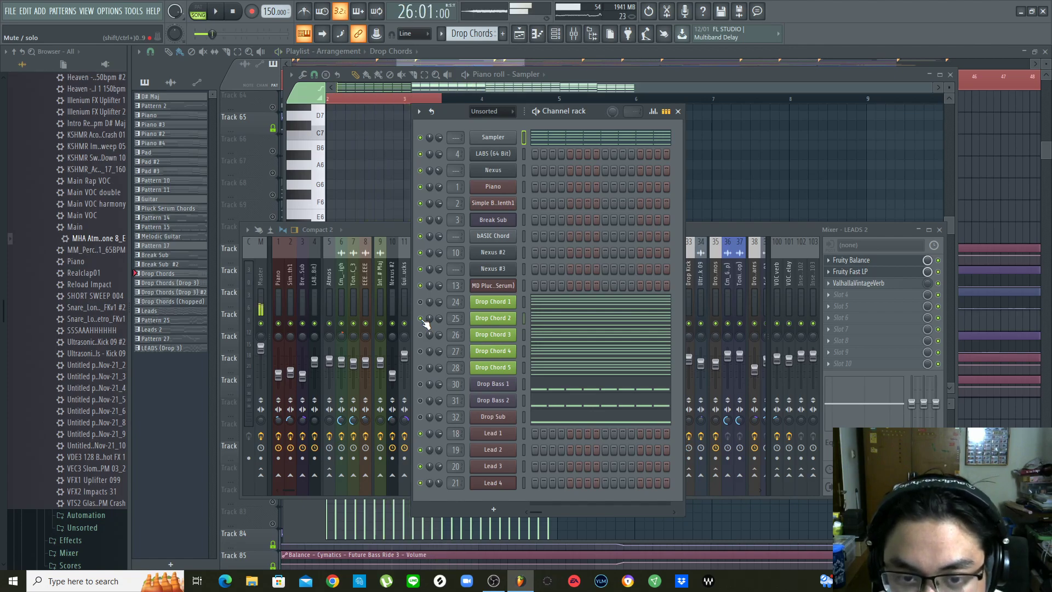
pyautogui.press('space')
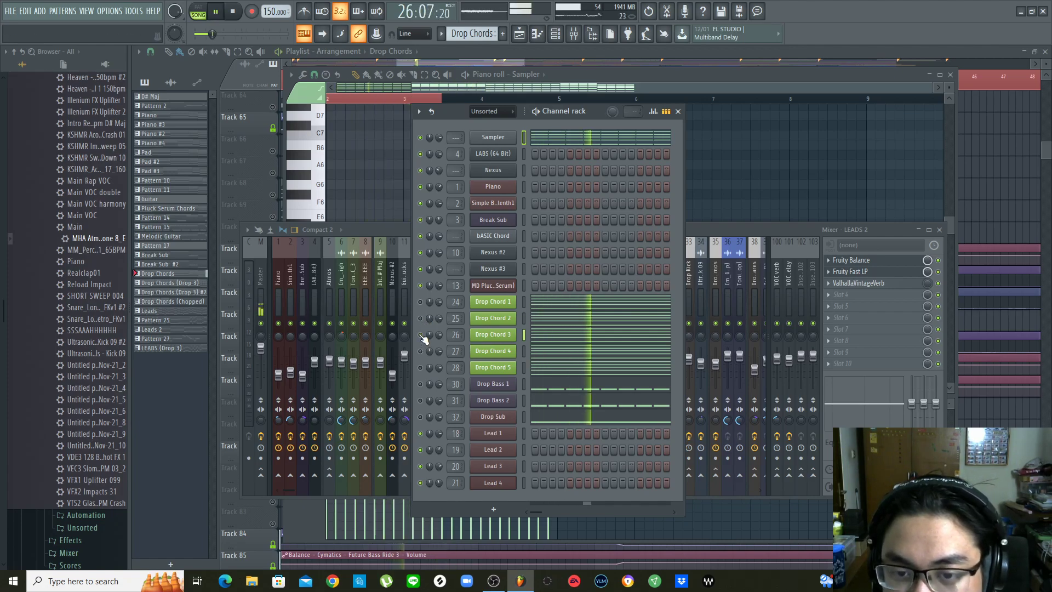
pyautogui.press('space')
pyautogui.press('space')
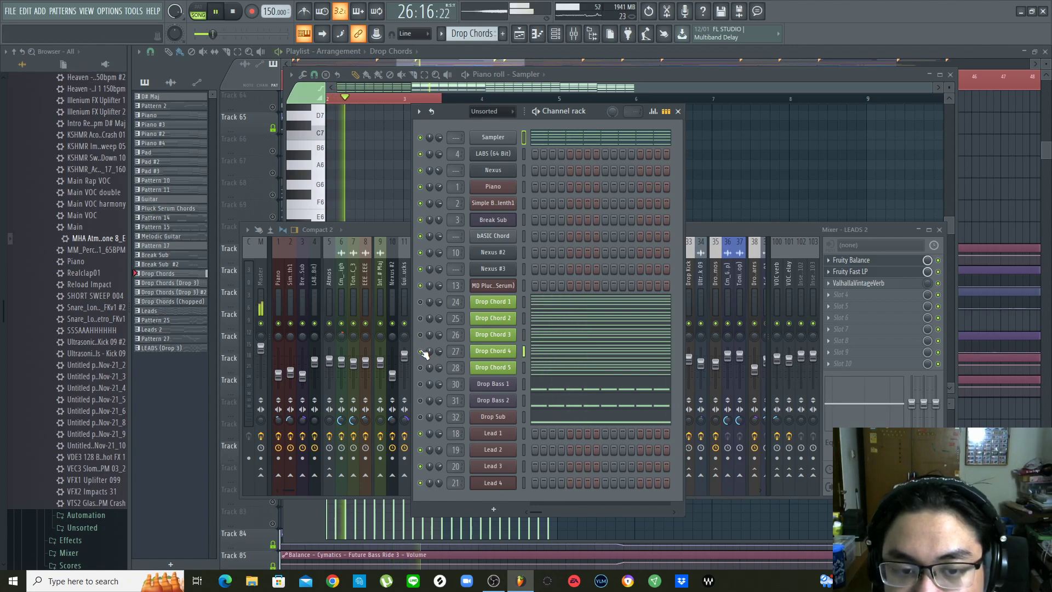
pyautogui.press('space')
pyautogui.press('space')
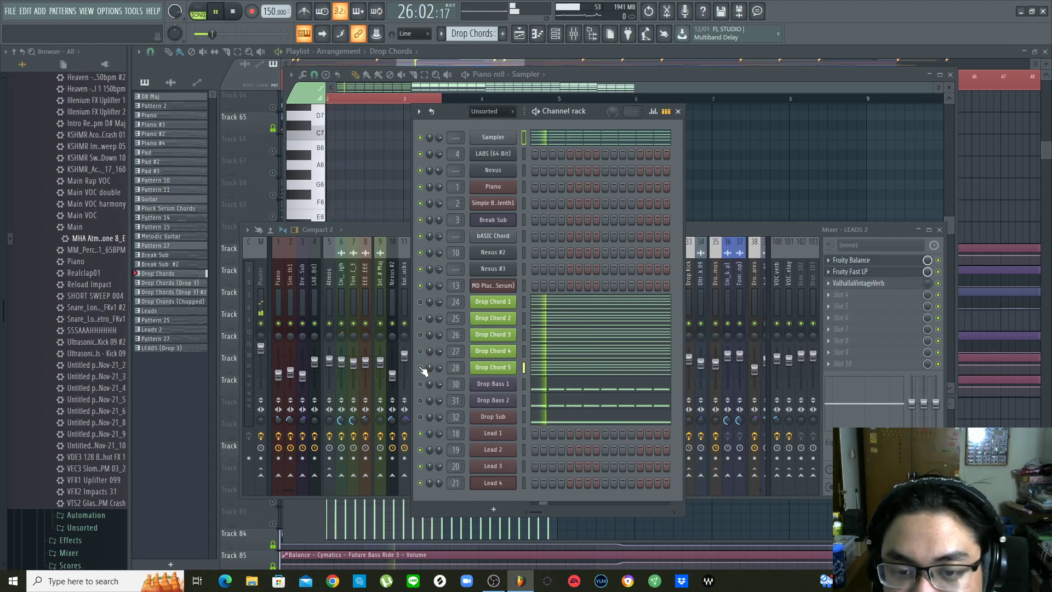
pyautogui.press('space')
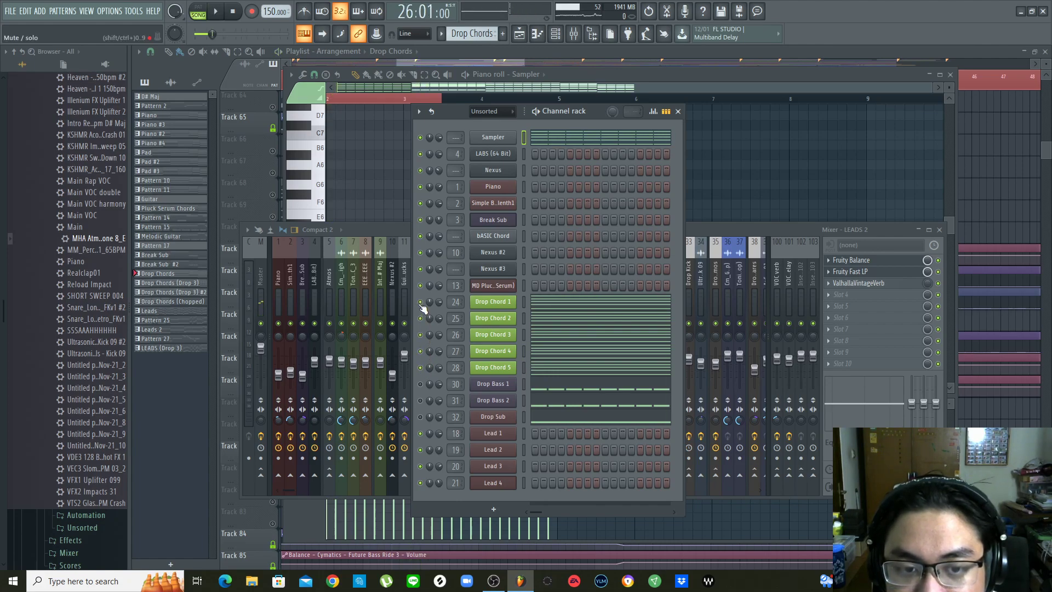
# Play the drop chord briefly, bring the mixer to the front and select the Chord Stacks track
pyautogui.press('space')
pyautogui.press('space')
pyautogui.click(757, 232)
pyautogui.scroll(-3, 586, 285)
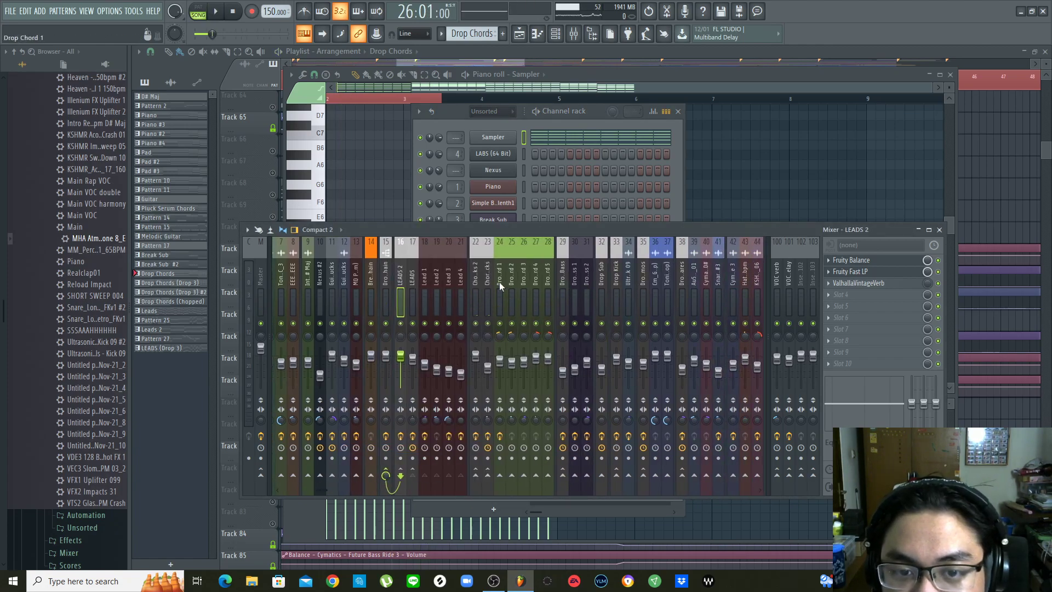
pyautogui.click(485, 285)
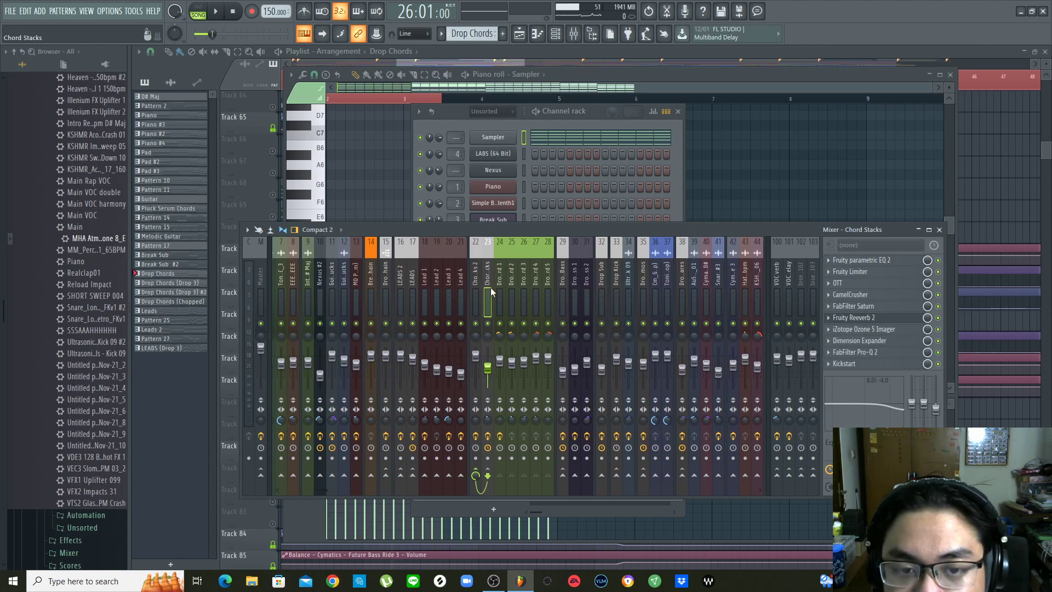
# Check the effect slots of the Drop Chord tracks from 1 to 5 and the Chord Stacks bus they feed
pyautogui.click(502, 293)
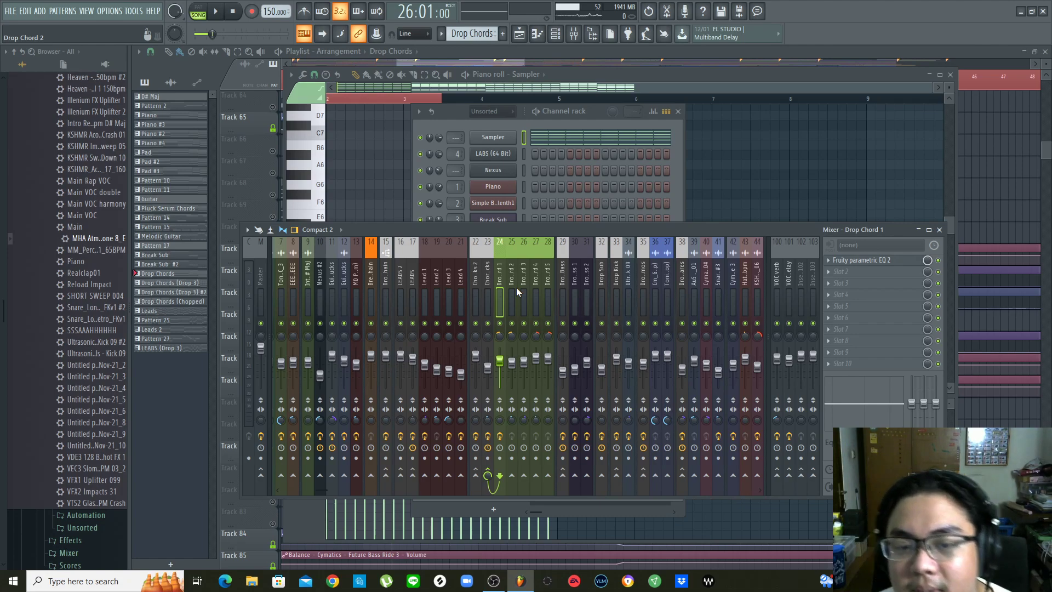
pyautogui.click(516, 288)
pyautogui.click(526, 285)
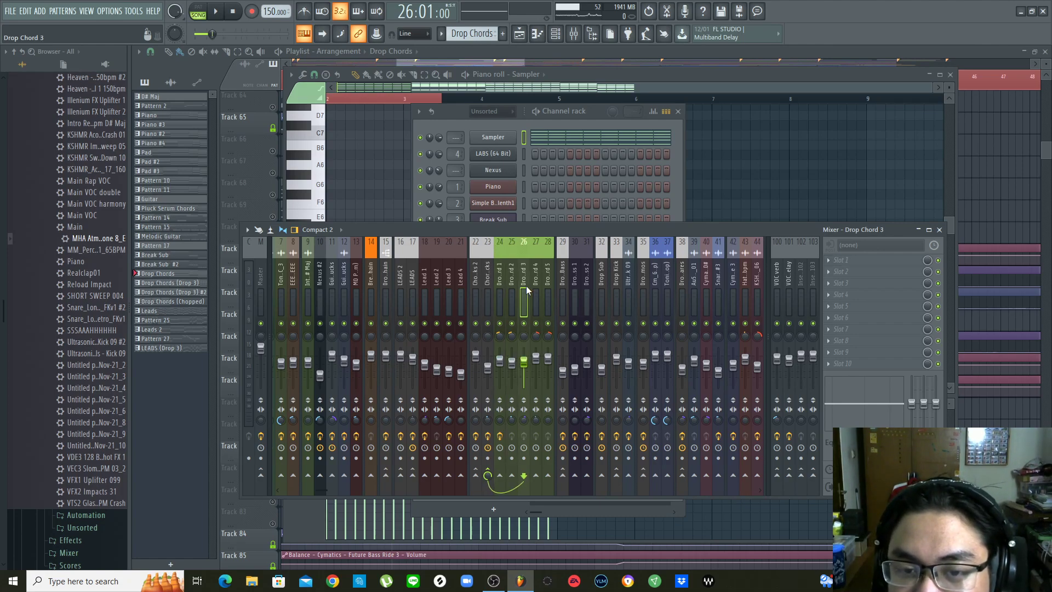
pyautogui.click(540, 284)
pyautogui.click(548, 285)
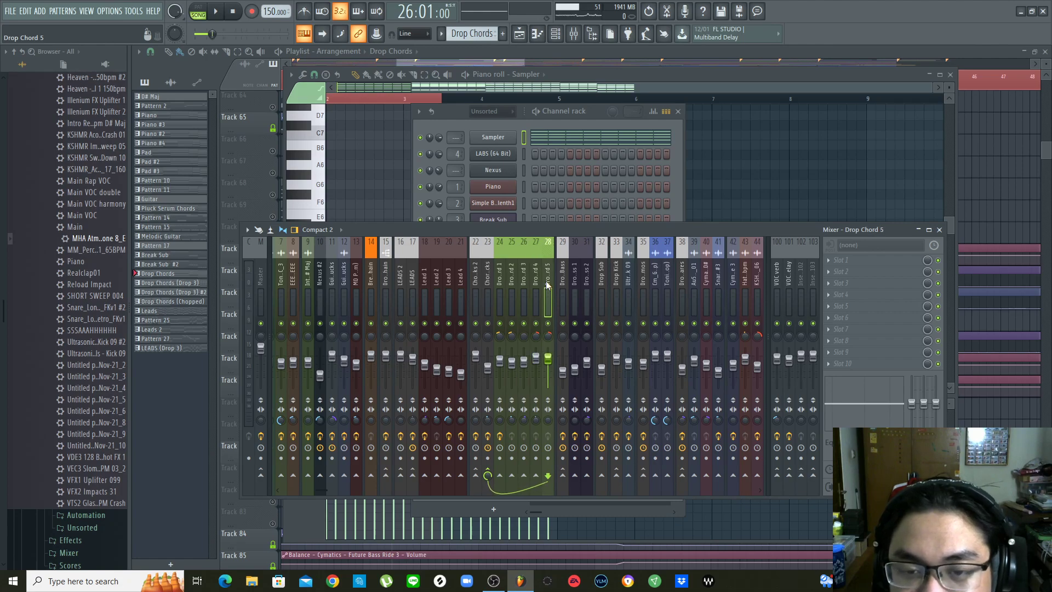
pyautogui.click(499, 290)
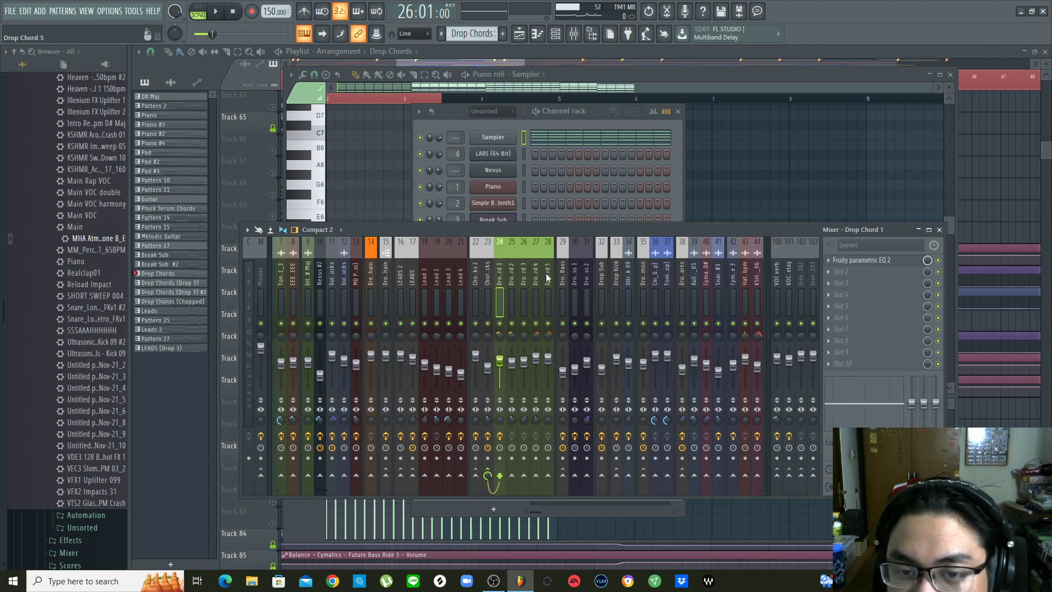
pyautogui.click(490, 282)
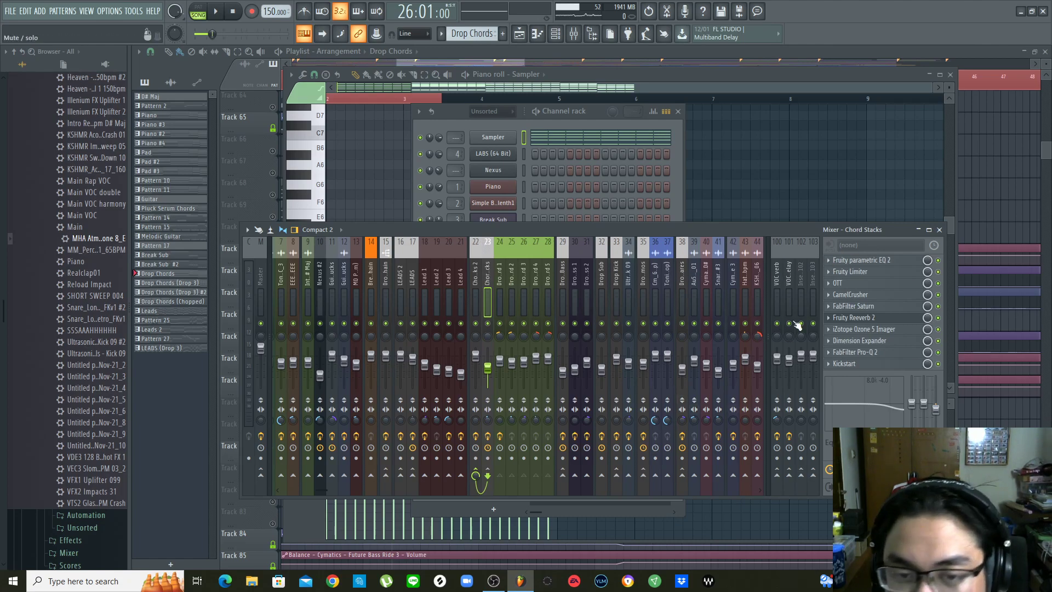
# Compare the mixer settings of Drop Chord 1, 3, 4 and 5 by selecting each track
pyautogui.click(505, 285)
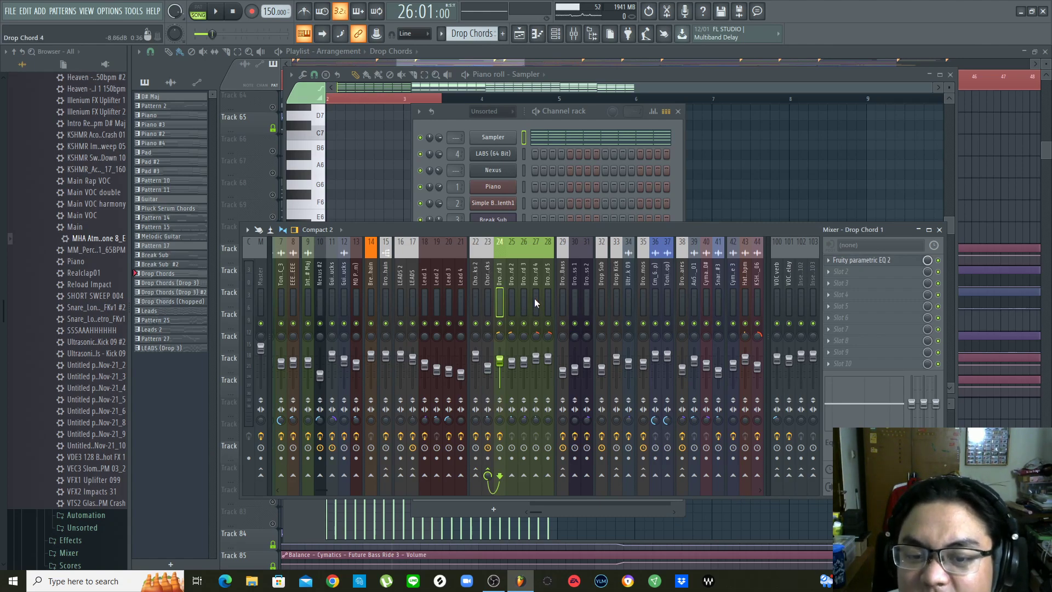
pyautogui.click(525, 293)
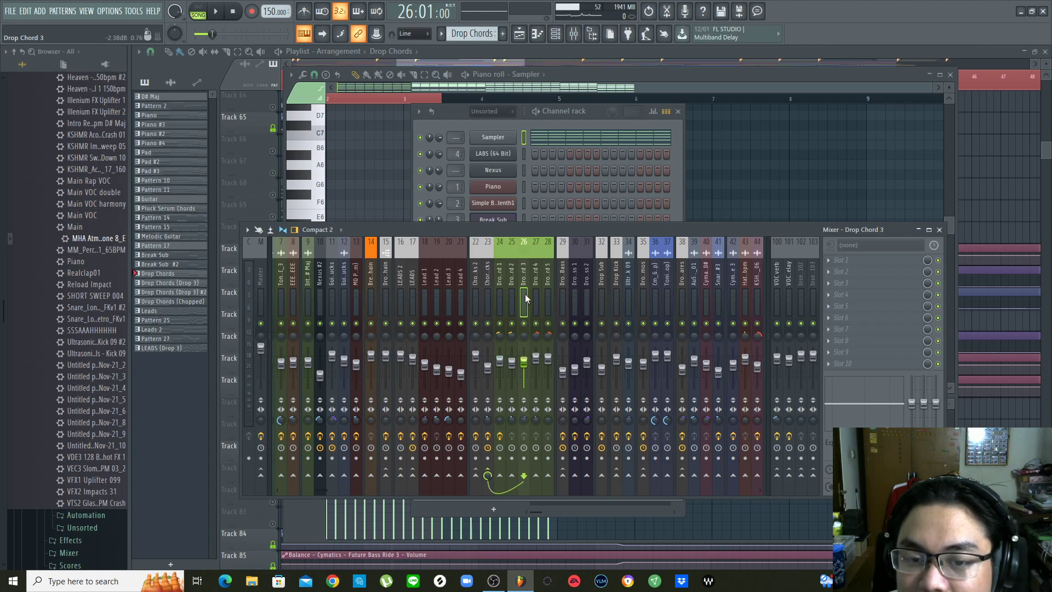
pyautogui.click(501, 297)
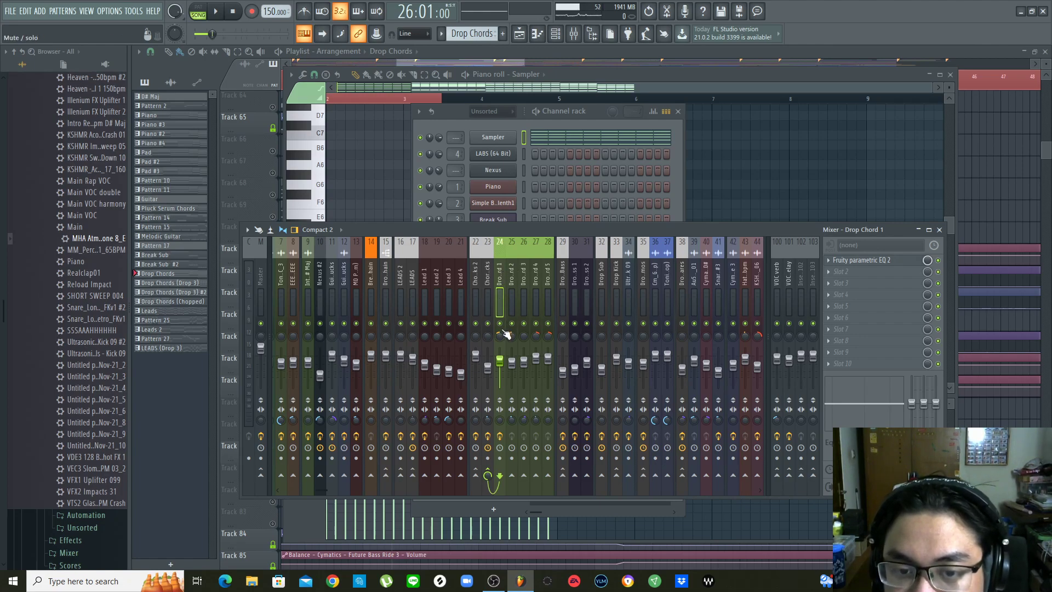
pyautogui.click(525, 291)
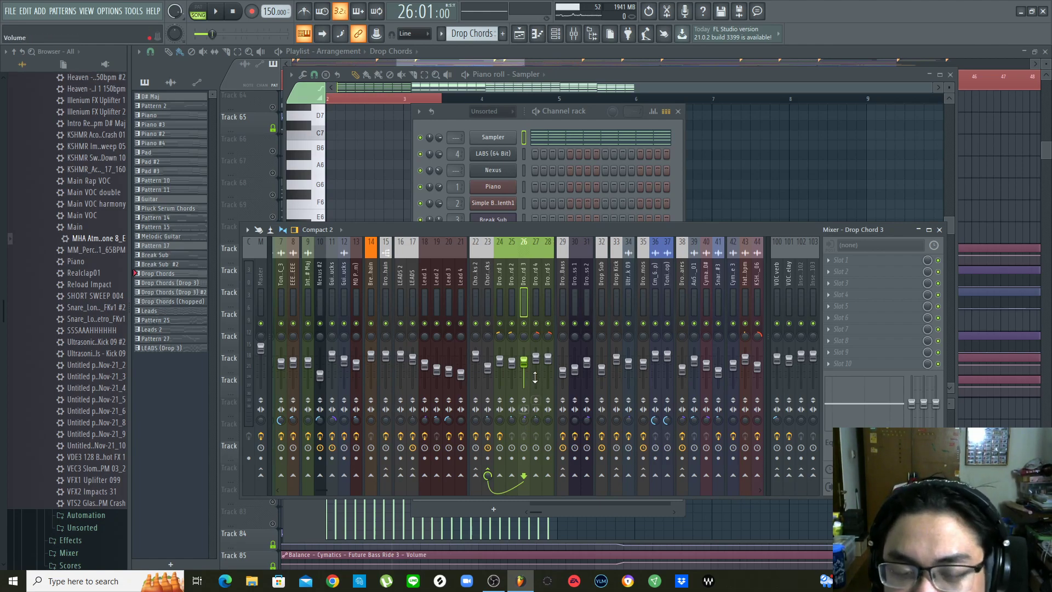
pyautogui.click(537, 307)
pyautogui.click(547, 278)
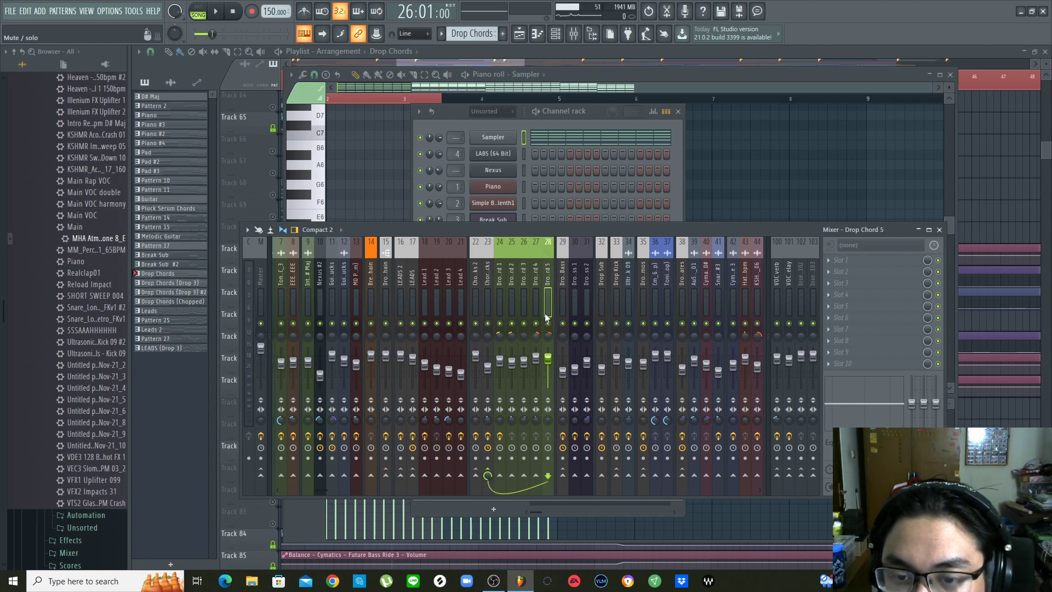
# View the Fruity parametric EQ 2 and the Fruity Limiter on the Chord Stacks bus, closing each one after inspection
pyautogui.click(490, 305)
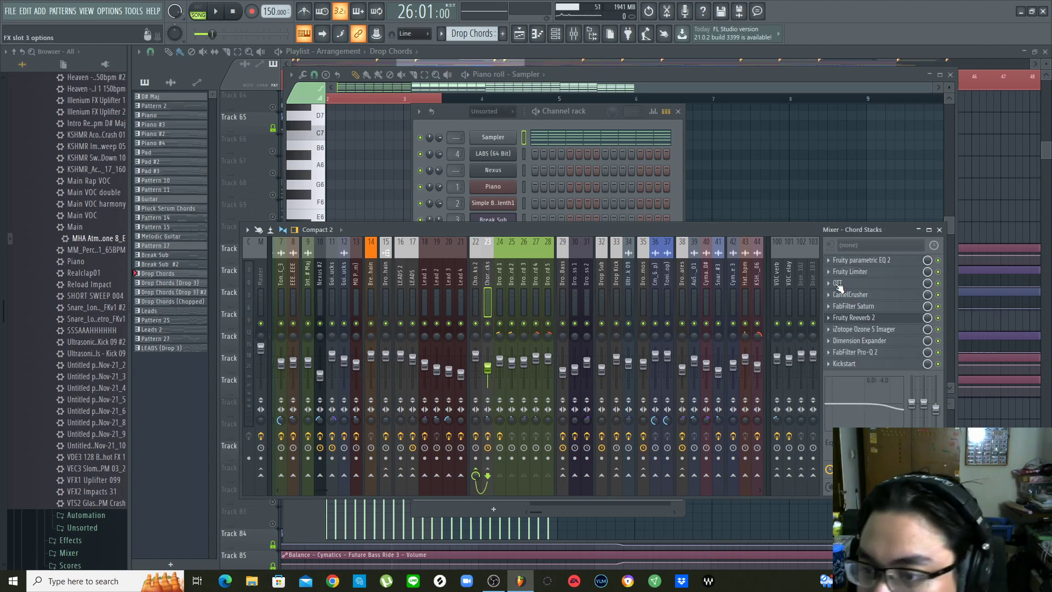
pyautogui.click(870, 261)
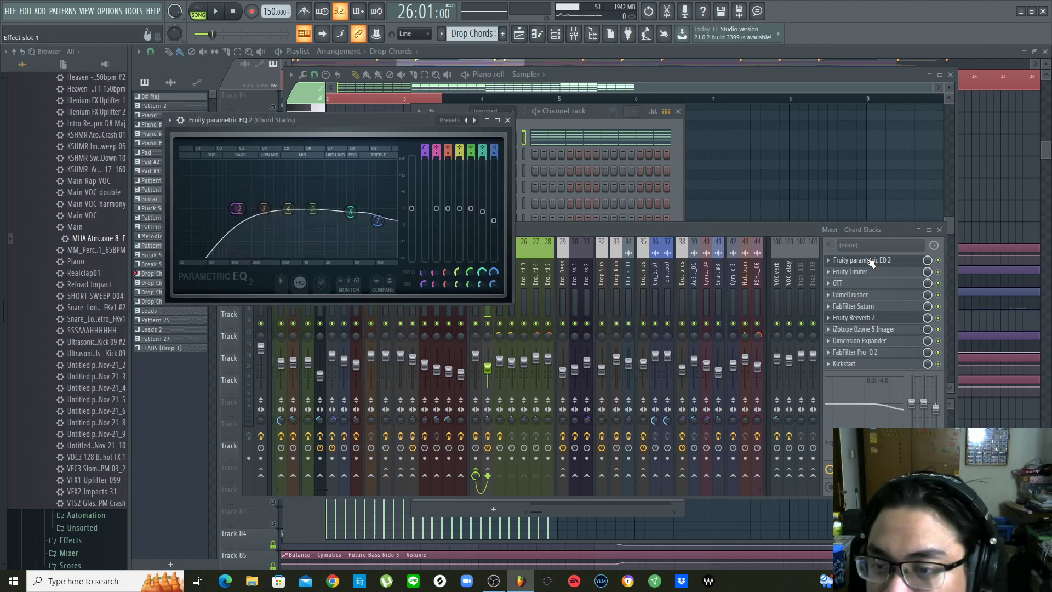
pyautogui.moveTo(389, 121); pyautogui.dragTo(478, 160)
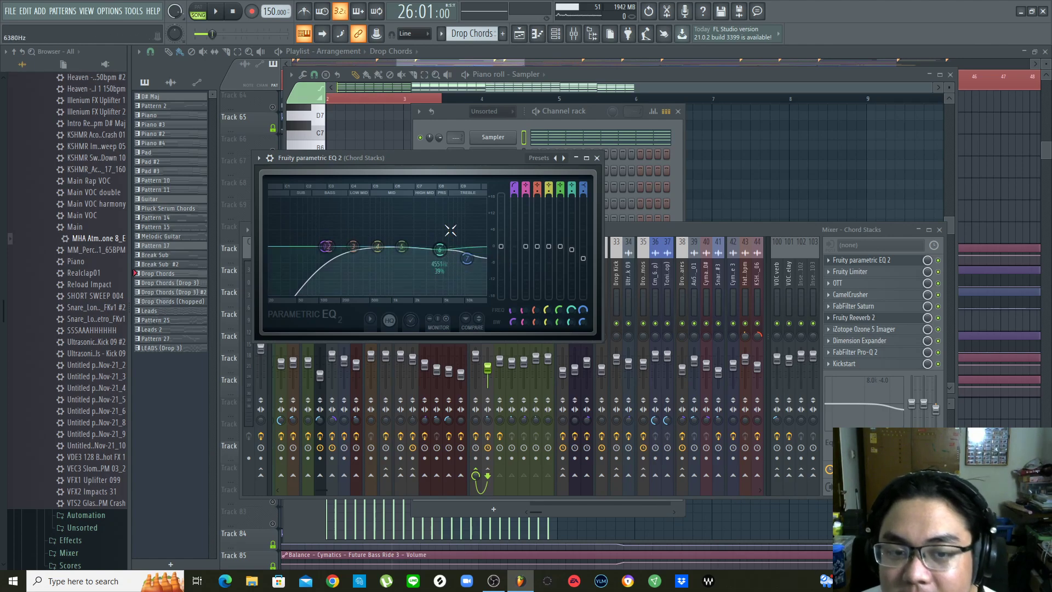
pyautogui.click(598, 158)
pyautogui.click(873, 274)
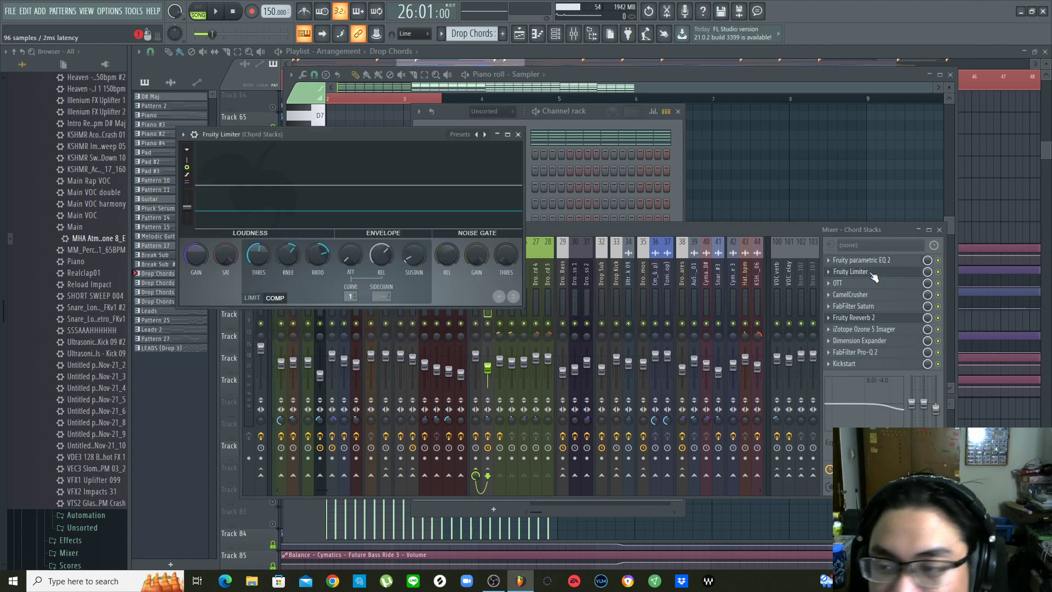
pyautogui.click(874, 273)
# View the OTT and CamelCrusher settings on the Chord Stacks bus and close both plugins
pyautogui.click(867, 283)
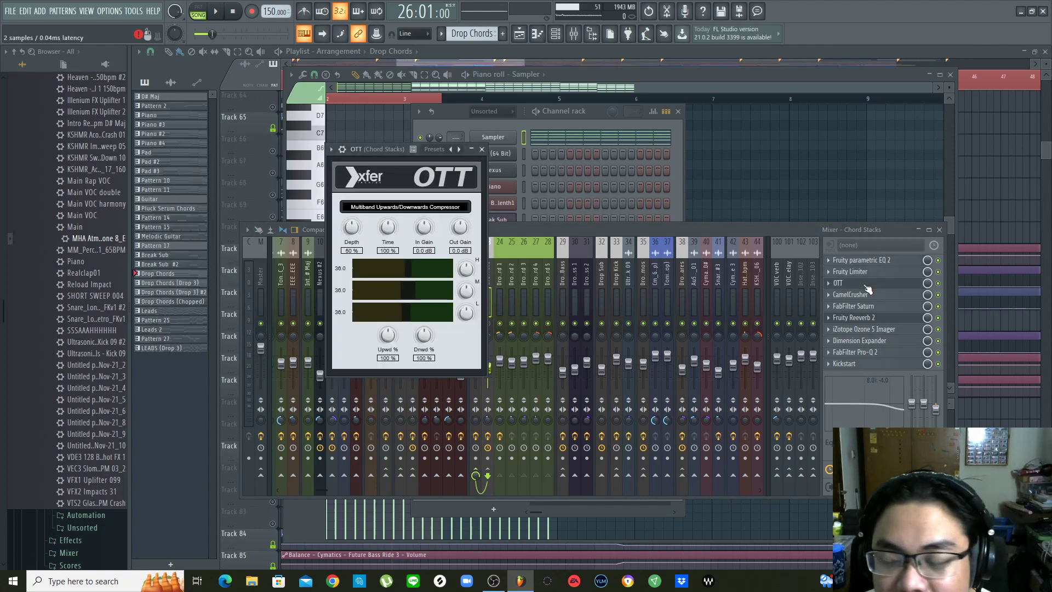
pyautogui.click(867, 284)
pyautogui.click(864, 296)
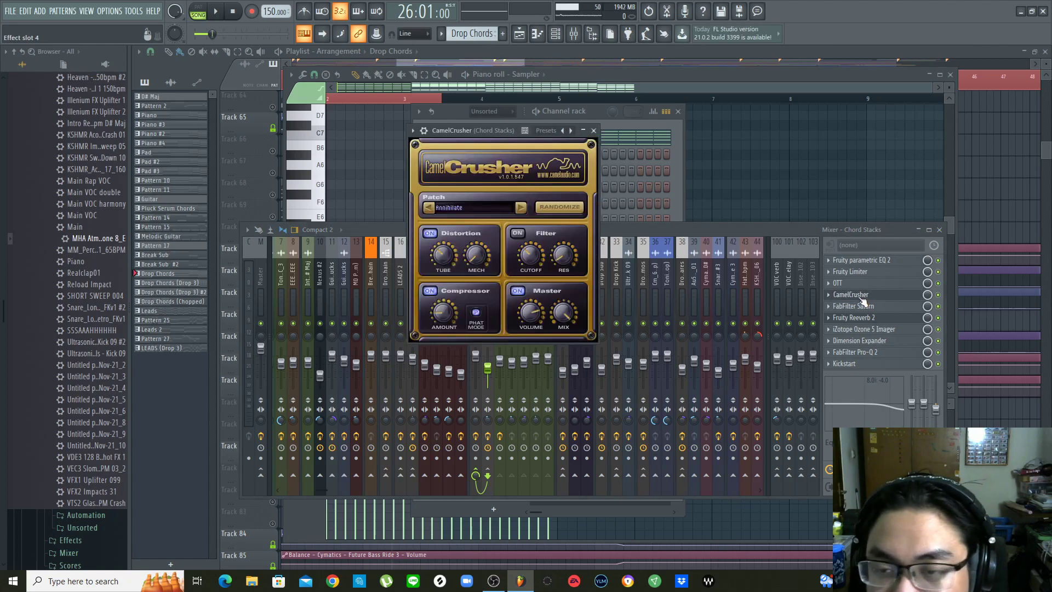
pyautogui.click(863, 298)
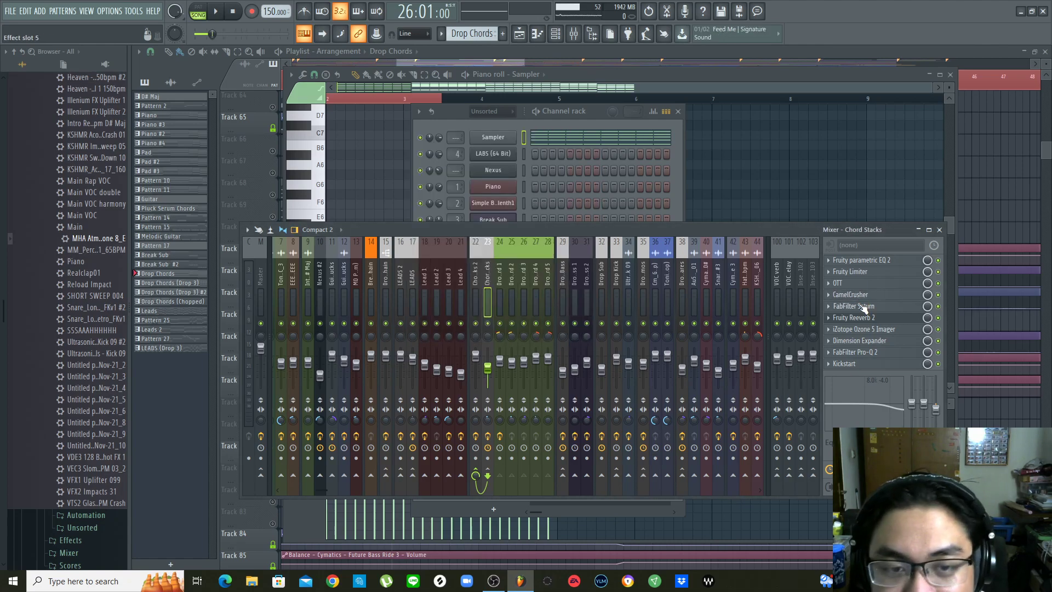
# Play the chords with FabFilter Saturn open, close it, and take a brief look at Fruity Reeverb 2
pyautogui.click(864, 306)
pyautogui.press('space')
pyautogui.press('space')
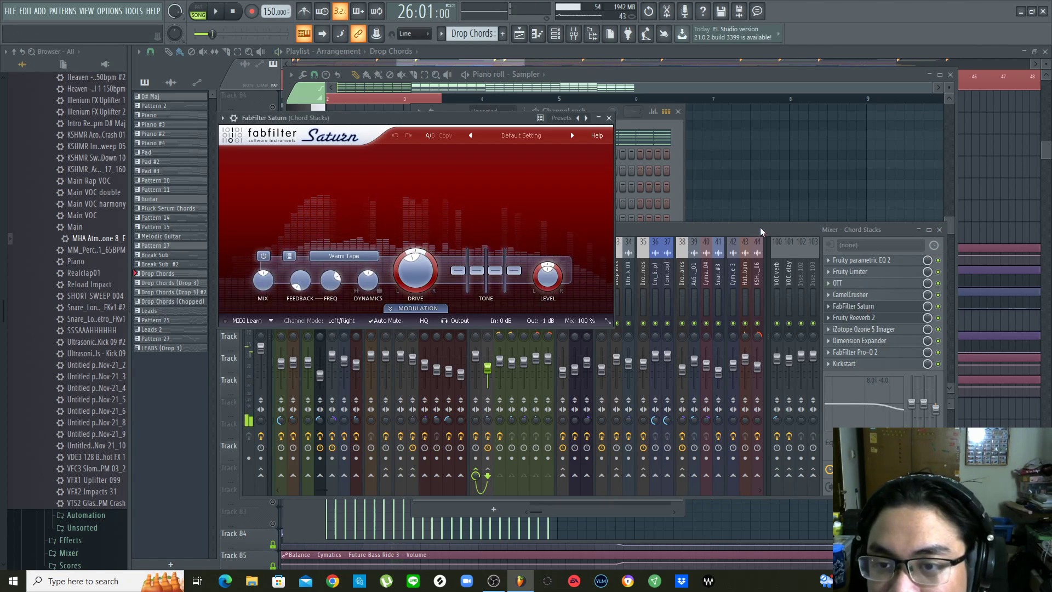
pyautogui.click(863, 307)
pyautogui.click(865, 320)
pyautogui.click(864, 319)
# Open the iZotope Ozone 5 Imager on Chord Stacks, play the chords to watch the stereo image, and close it
pyautogui.click(866, 329)
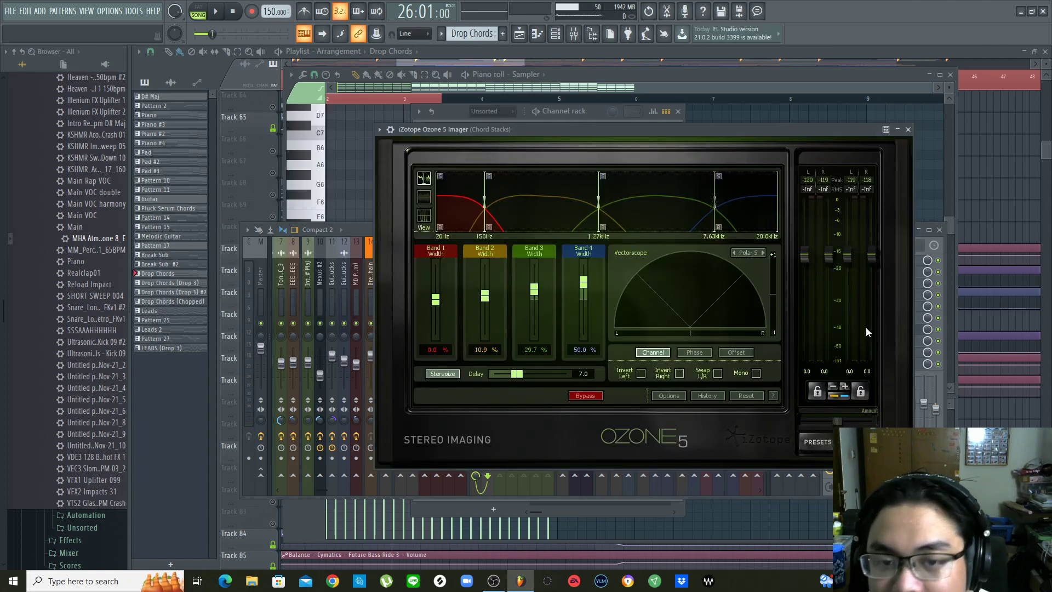
pyautogui.moveTo(761, 130); pyautogui.dragTo(673, 133)
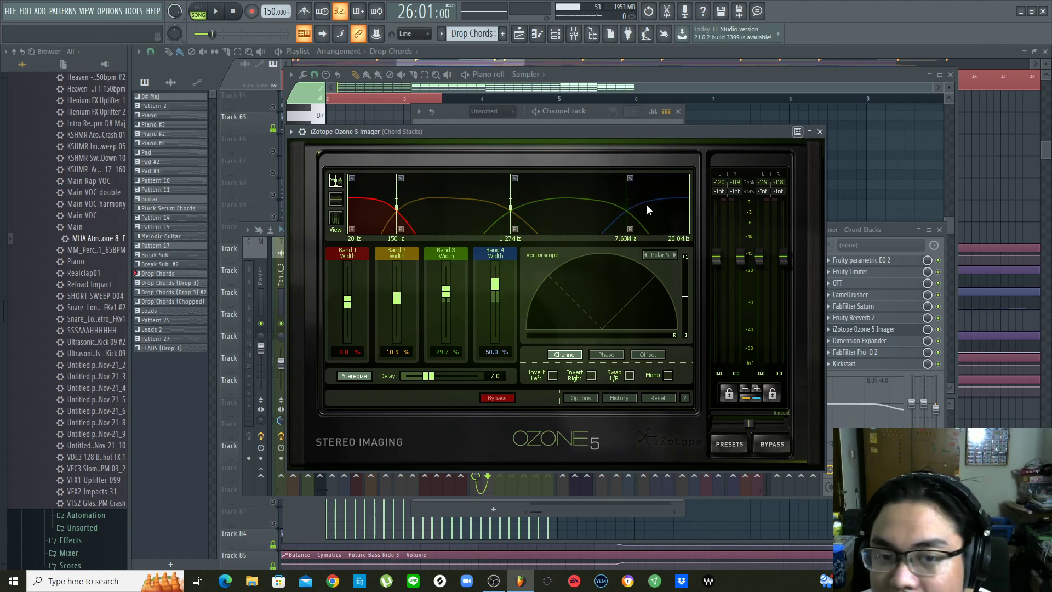
pyautogui.press('space')
pyautogui.press('space')
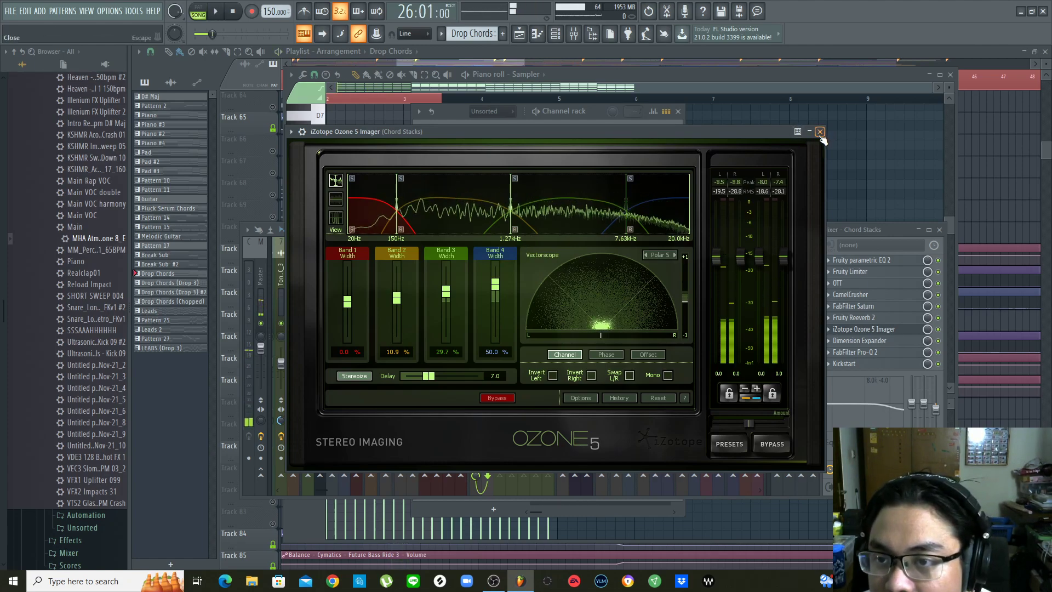
pyautogui.click(820, 132)
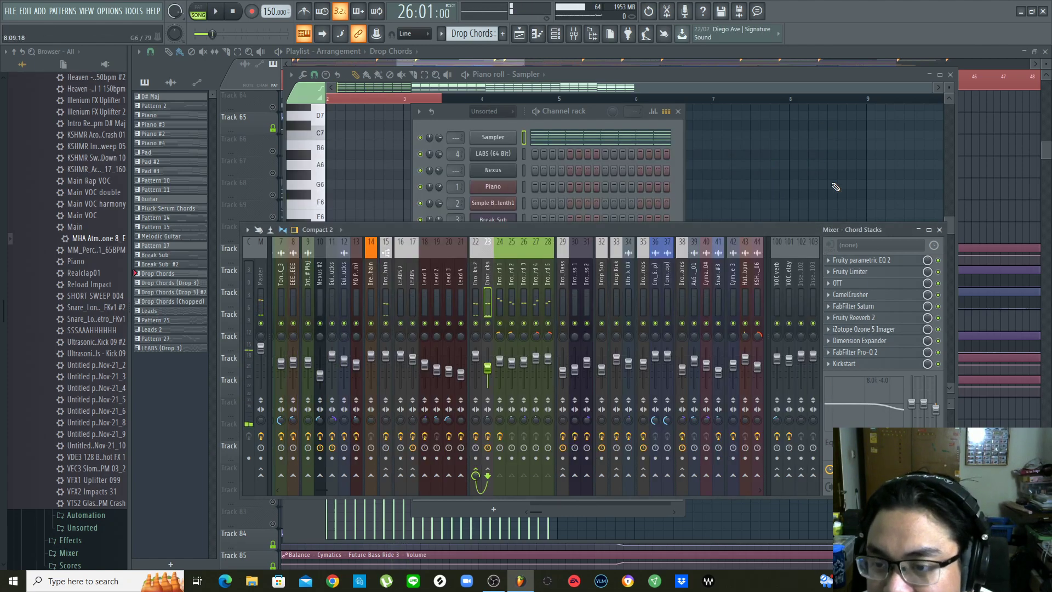
# Examine the Dry/Wet and Size settings of the Dimension Expander on Chord Stacks and close the plugin
pyautogui.click(883, 342)
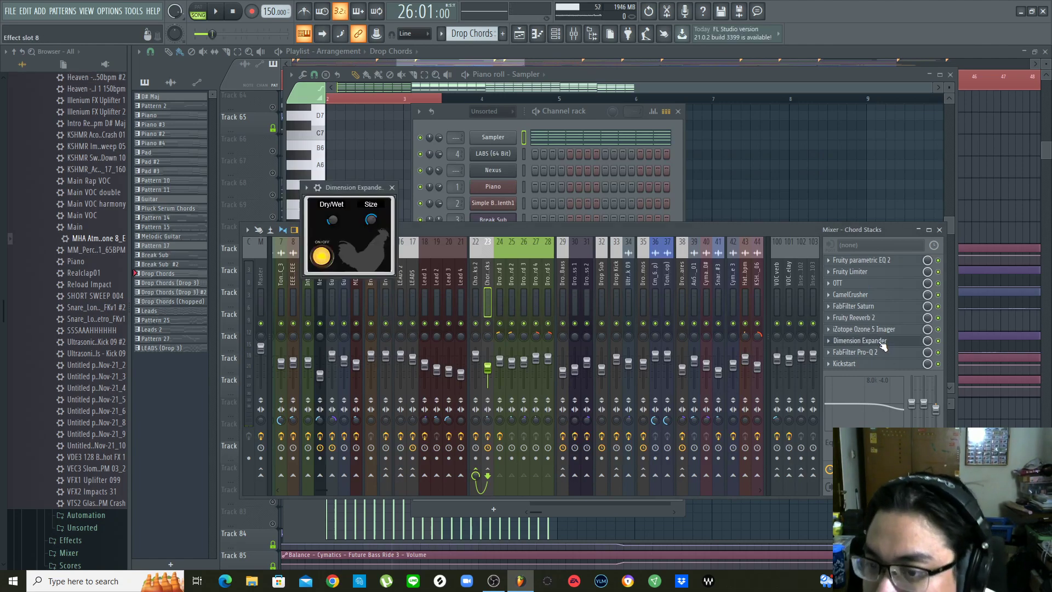
pyautogui.moveTo(352, 186); pyautogui.dragTo(387, 205)
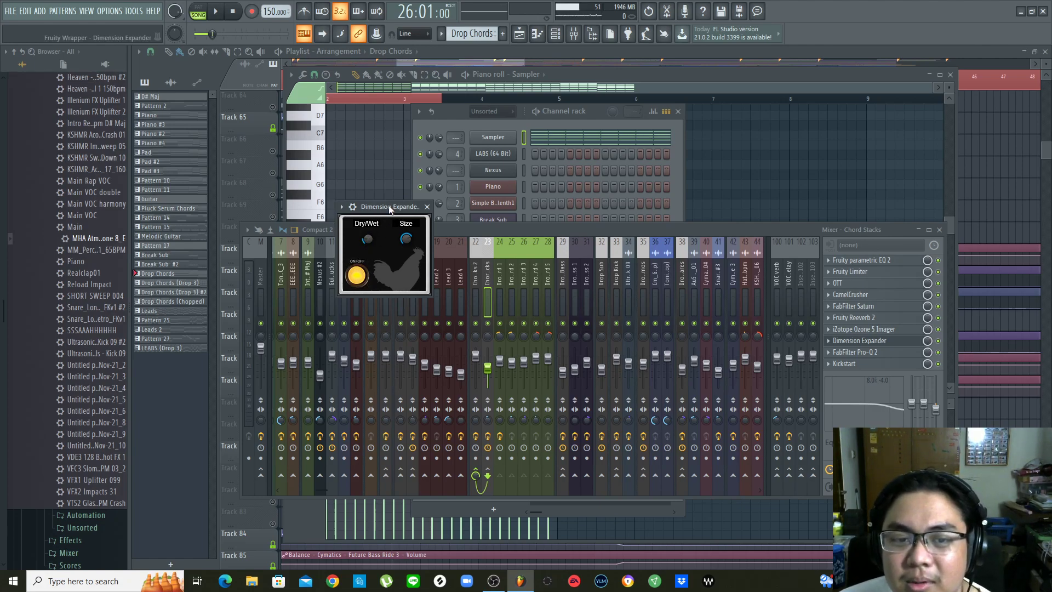
pyautogui.moveTo(389, 207); pyautogui.dragTo(377, 192)
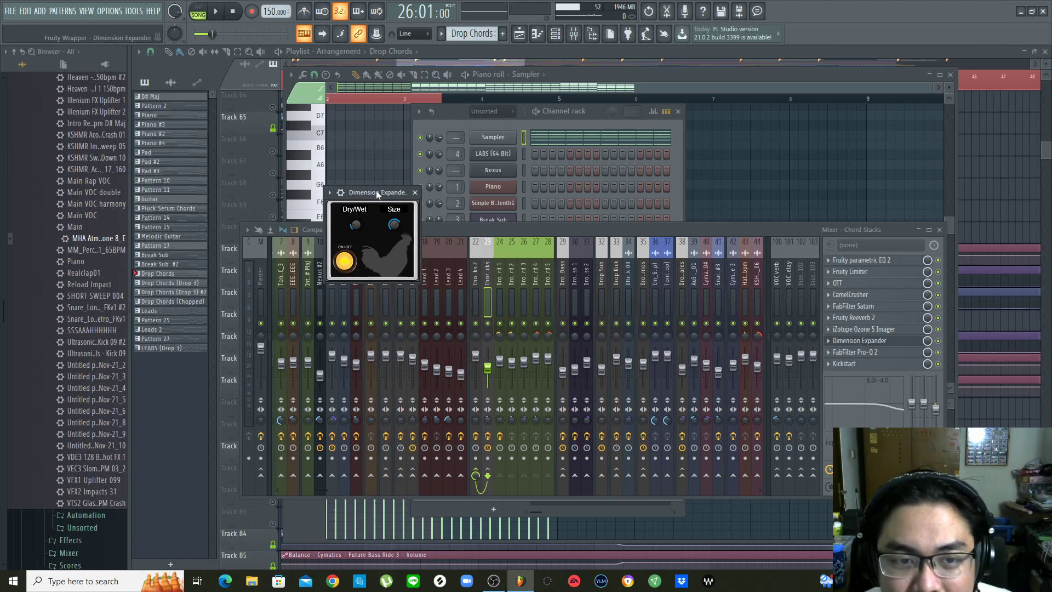
pyautogui.moveTo(376, 189); pyautogui.dragTo(364, 198)
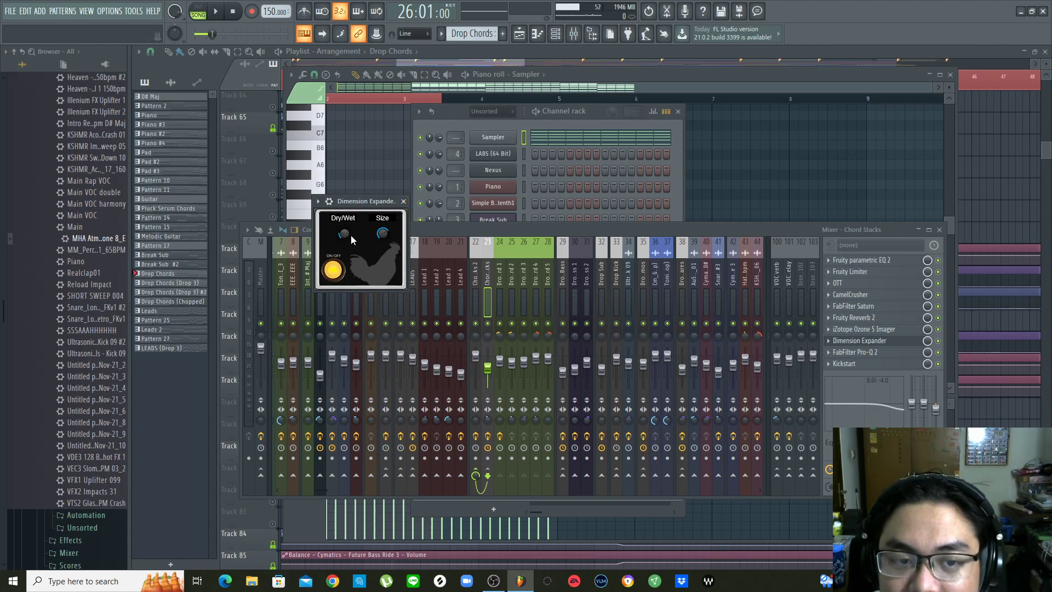
pyautogui.click(403, 201)
pyautogui.click(866, 344)
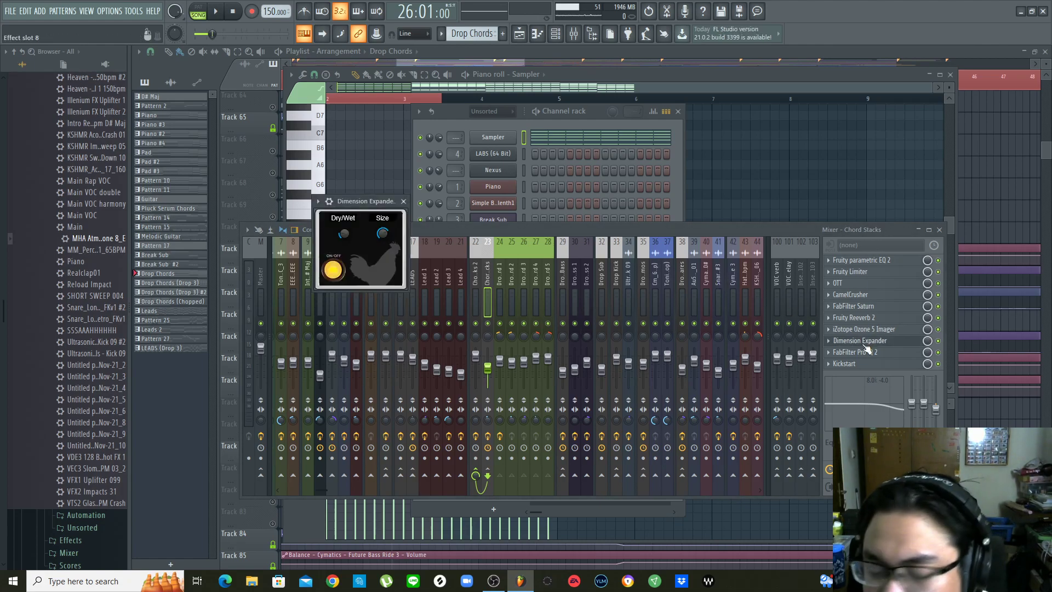
pyautogui.click(867, 344)
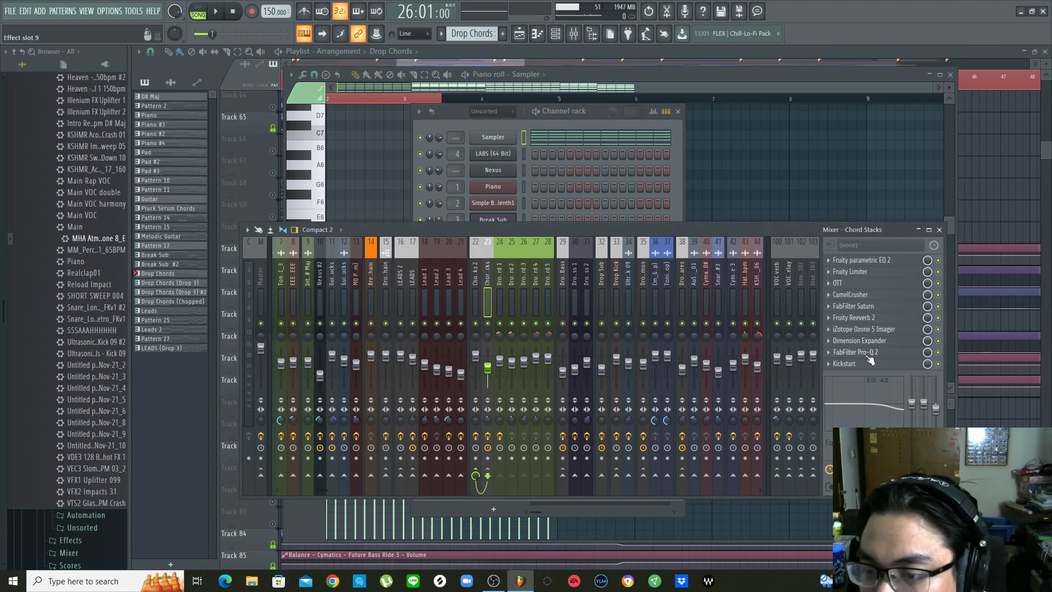
# Open FabFilter Pro-Q 2 on Chord Stacks, play the chords through it, and examine the mid/side bands around 2.5 kHz
pyautogui.click(869, 353)
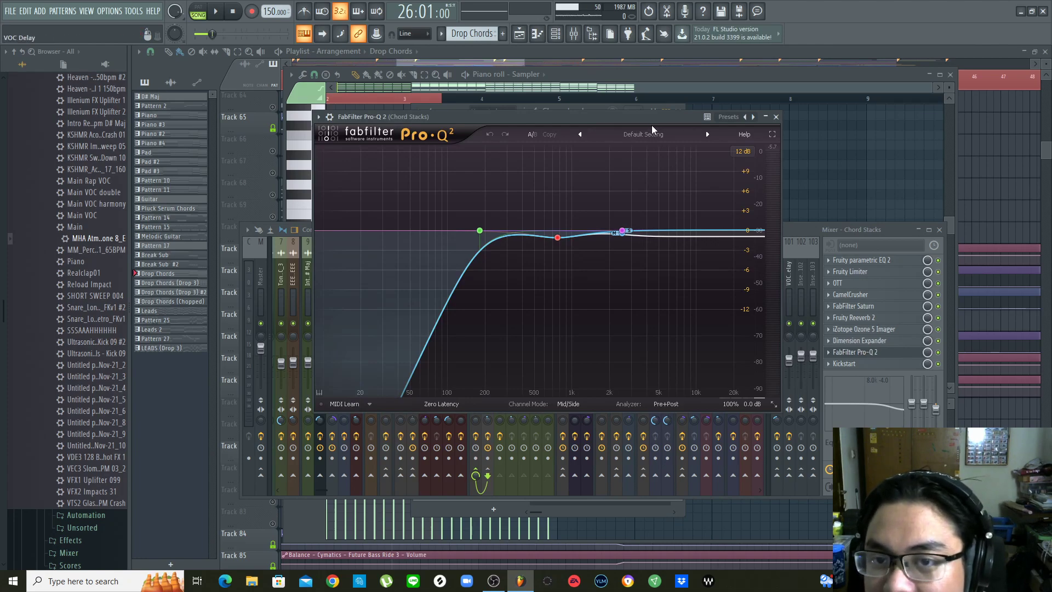
pyautogui.moveTo(653, 120); pyautogui.dragTo(639, 143)
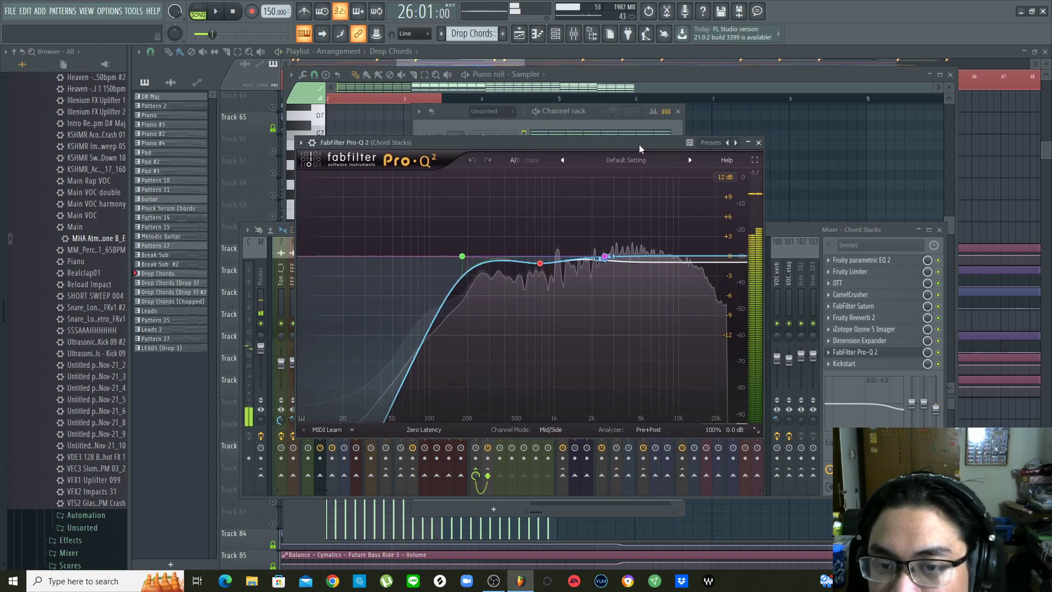
pyautogui.moveTo(558, 143); pyautogui.dragTo(581, 147)
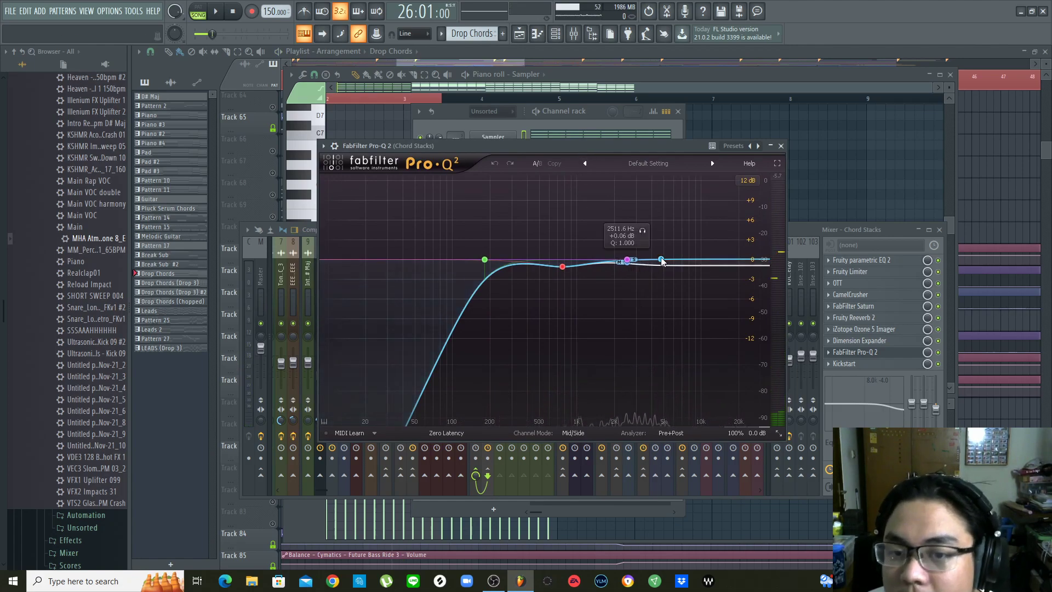
pyautogui.moveTo(673, 147); pyautogui.dragTo(649, 158)
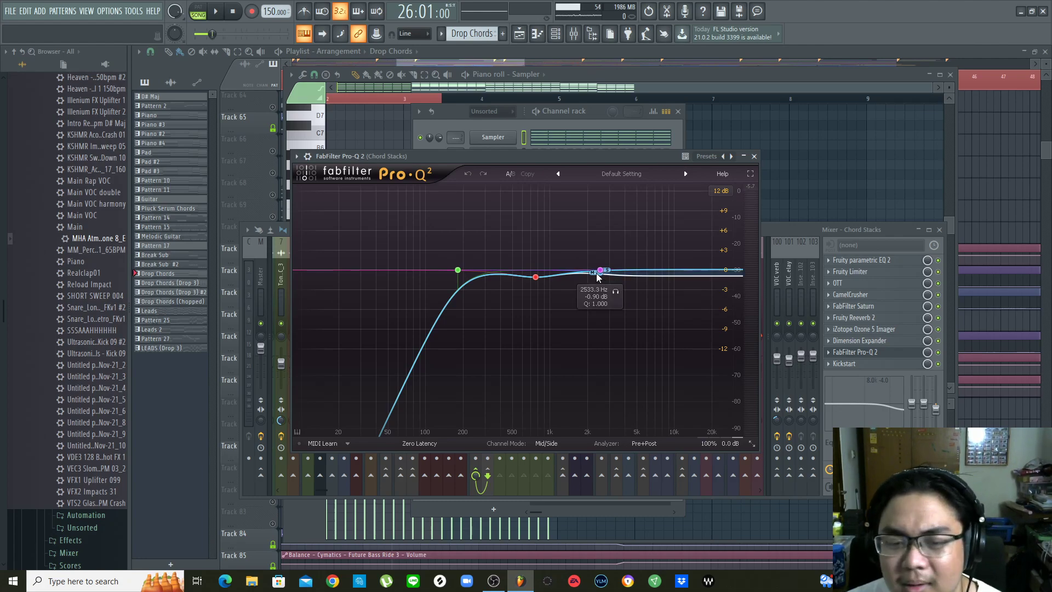
pyautogui.moveTo(598, 277); pyautogui.dragTo(606, 274)
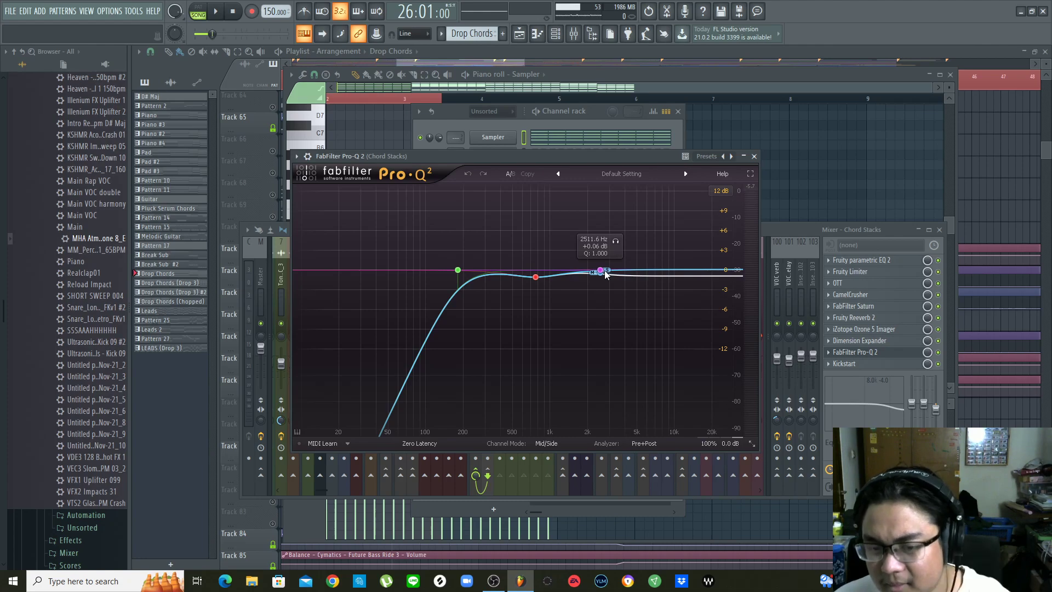
# Examine the remaining FabFilter Pro-Q 2 bands on Chord Stacks and close the plugin
pyautogui.moveTo(611, 156); pyautogui.dragTo(631, 175)
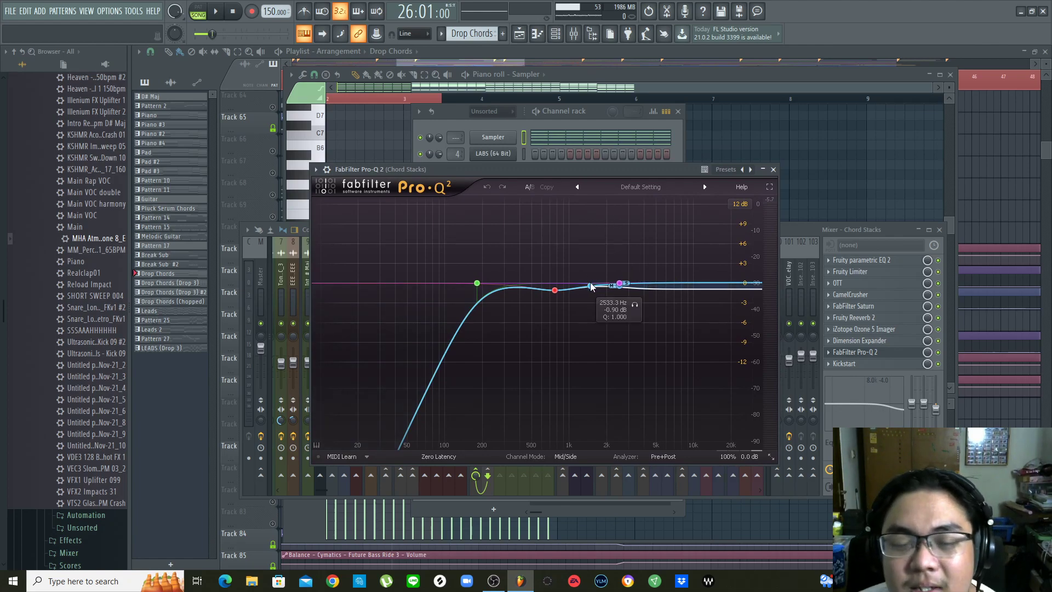
pyautogui.moveTo(659, 169); pyautogui.dragTo(632, 182)
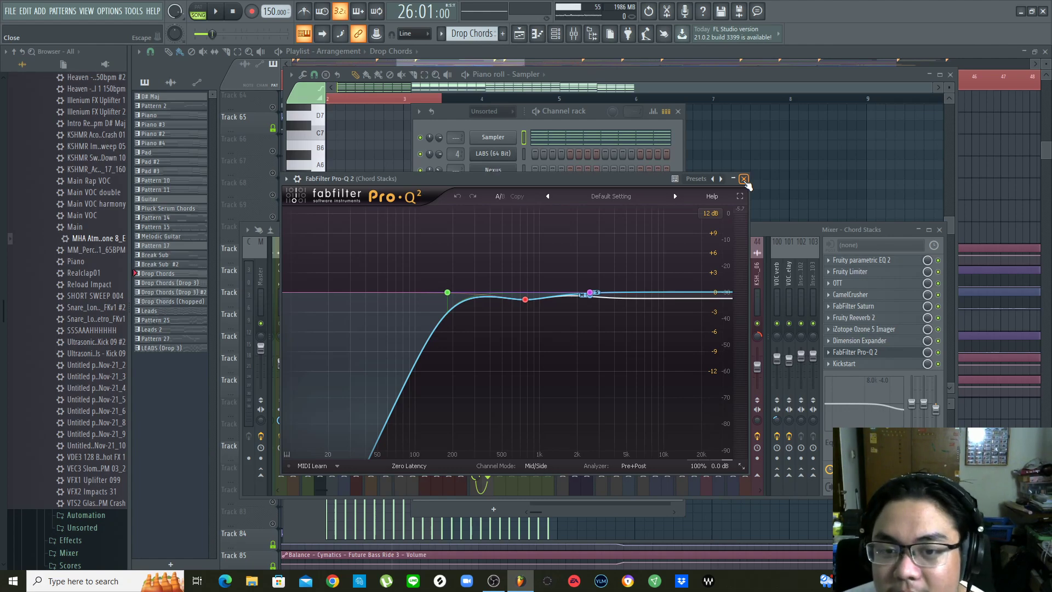
pyautogui.click(744, 179)
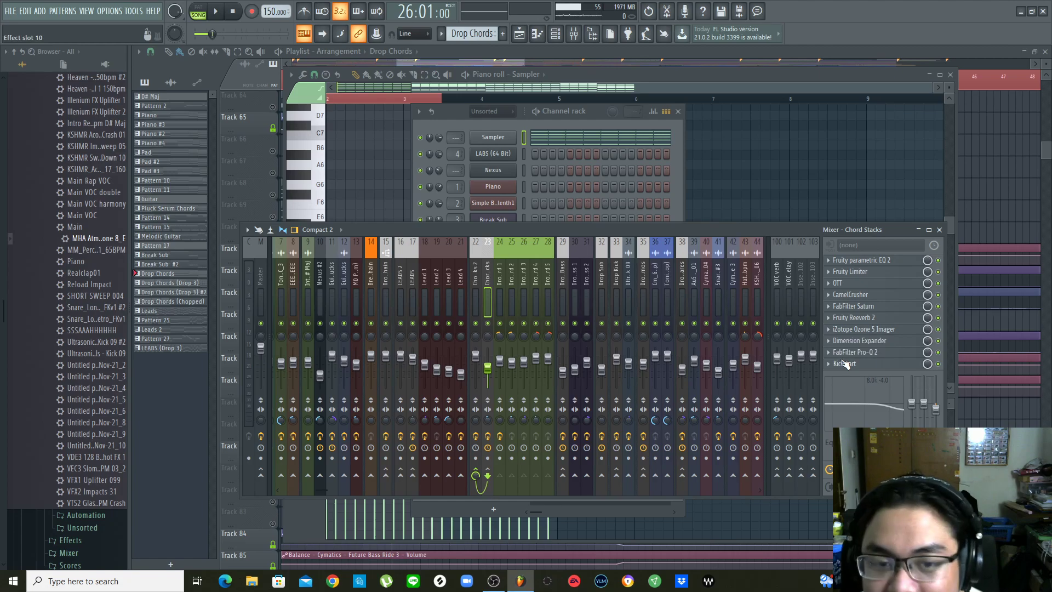
# Open Kickstart on Chord Stacks, examine its sidechain curve and mix setting, and close the plugin
pyautogui.click(863, 354)
pyautogui.click(862, 355)
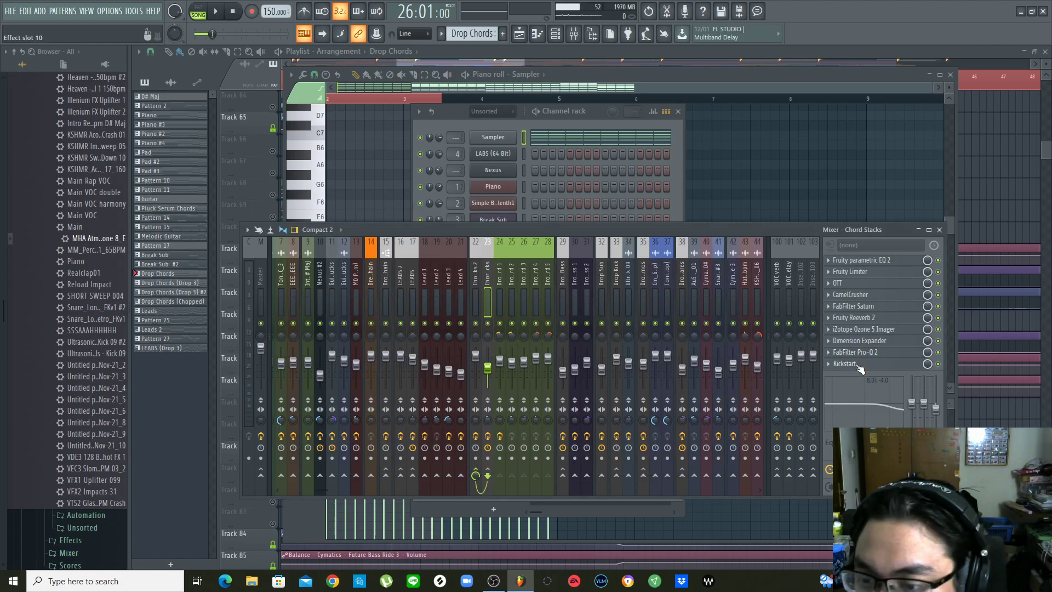
pyautogui.click(859, 366)
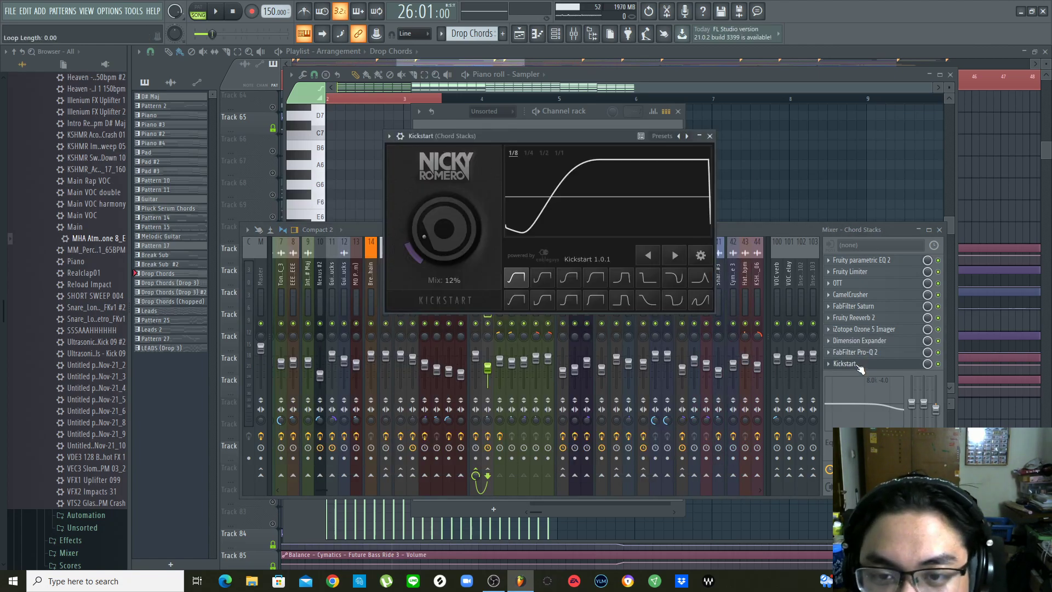
pyautogui.click(711, 136)
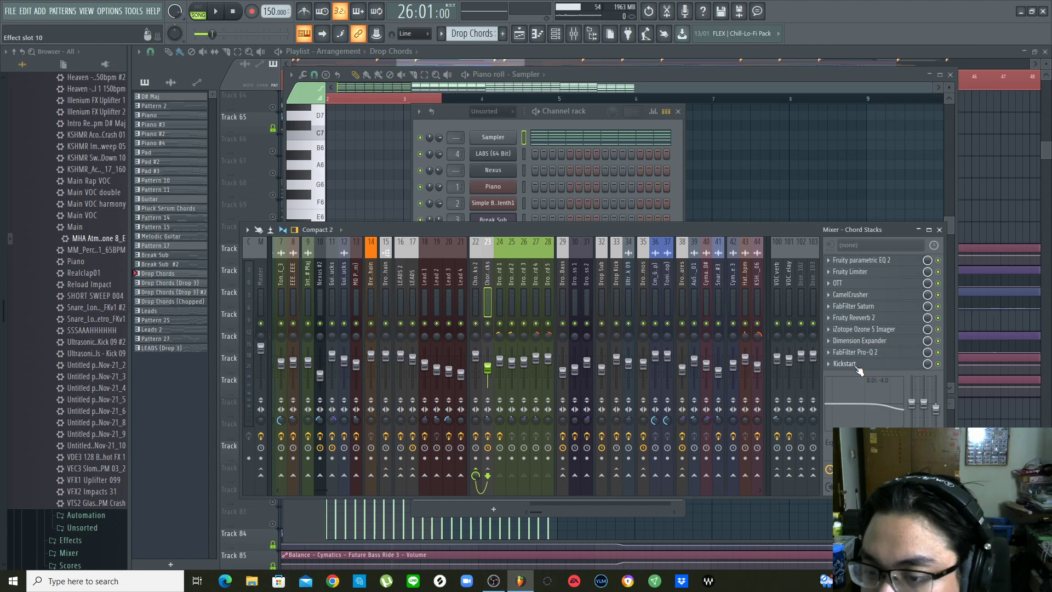
# Compare the effect chains and routing of the Chord Stacks and Chord Stacks 2 mixer tracks
pyautogui.click(477, 281)
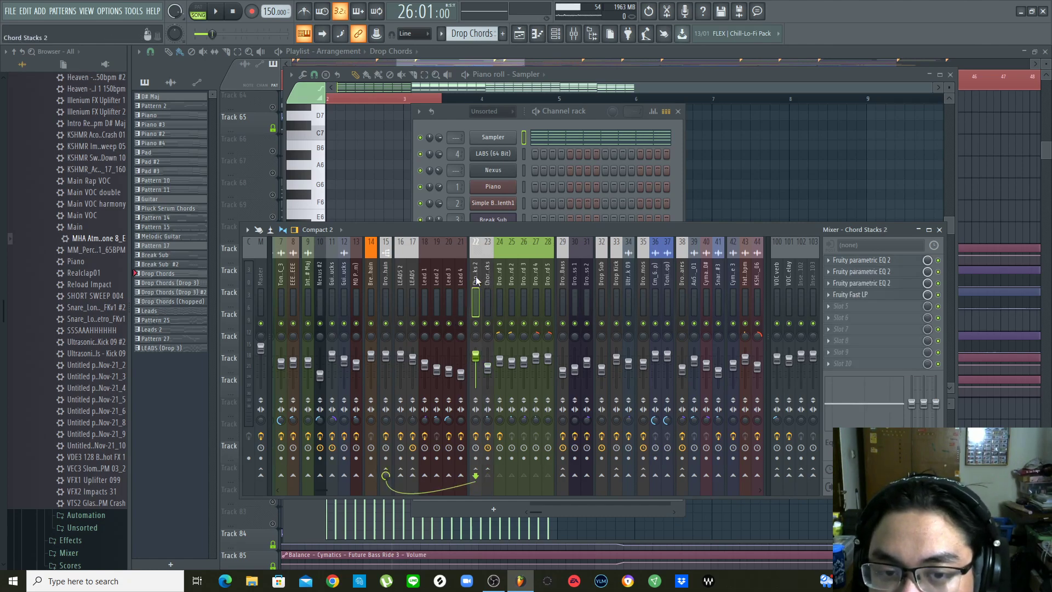
pyautogui.click(488, 277)
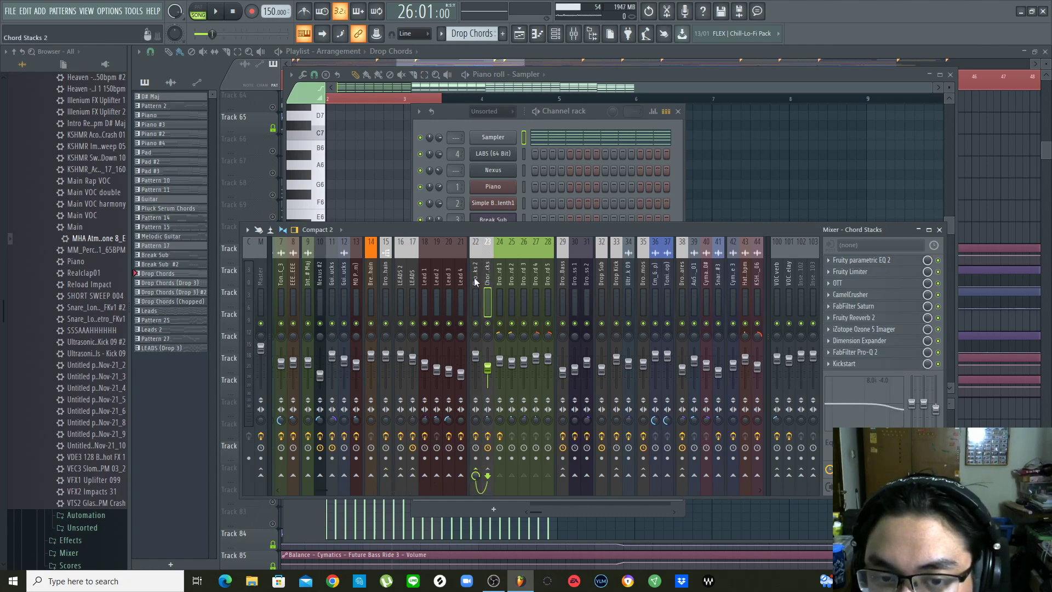
pyautogui.click(476, 282)
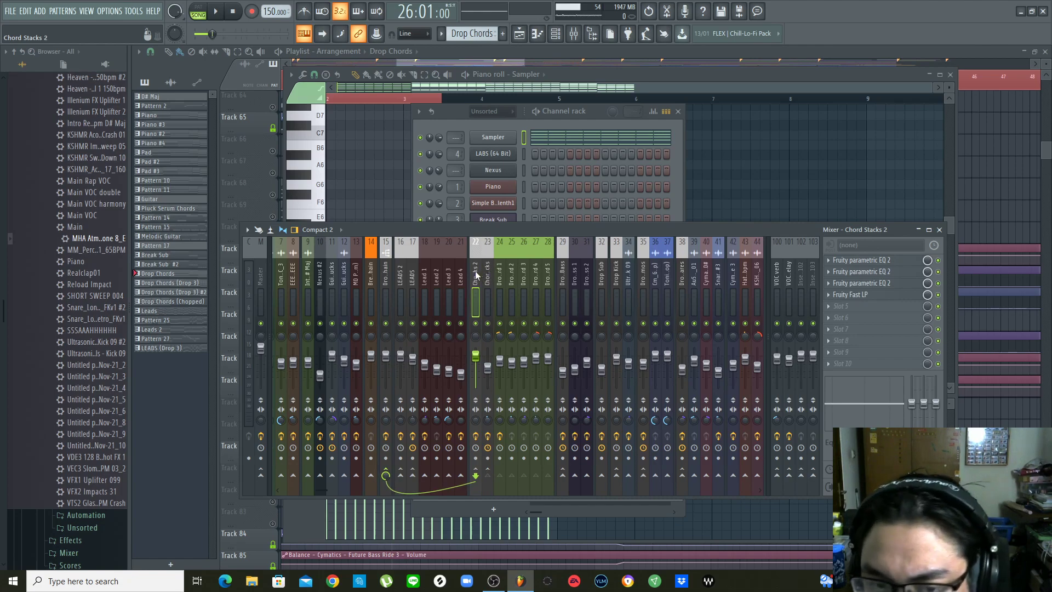
pyautogui.click(489, 283)
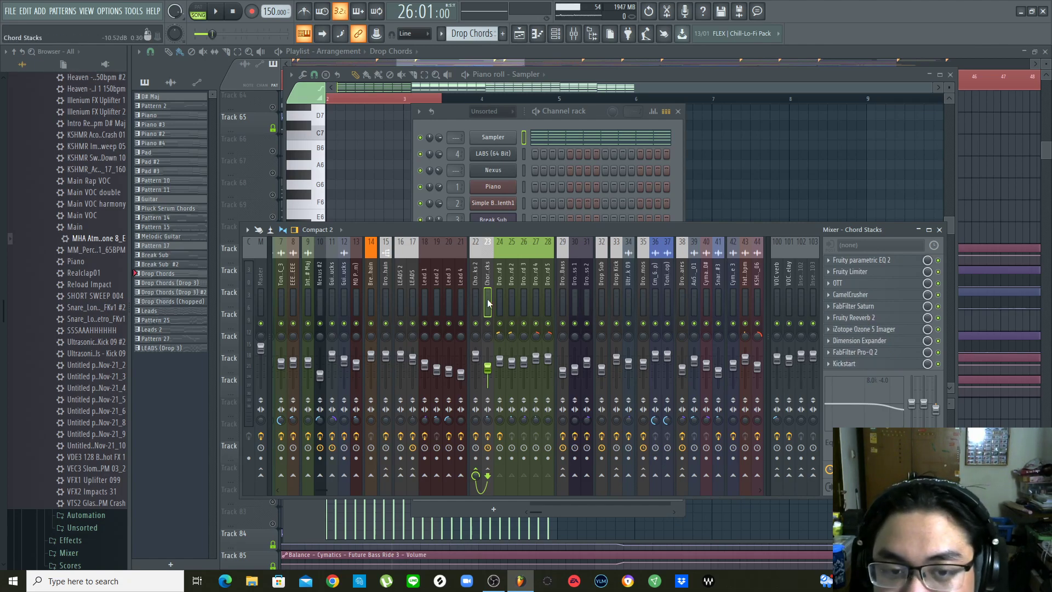
pyautogui.click(476, 283)
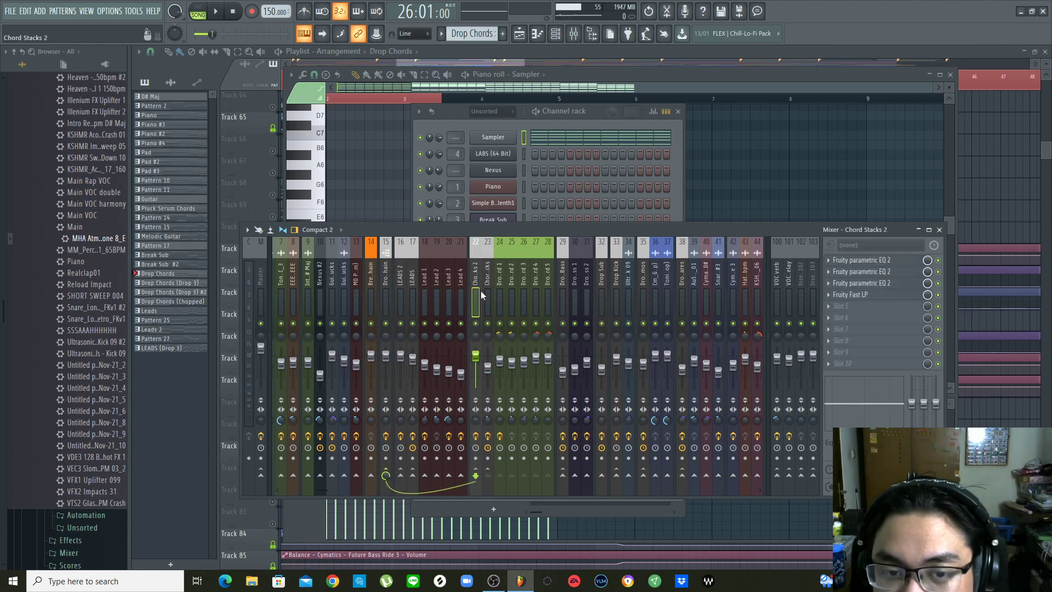
pyautogui.click(486, 293)
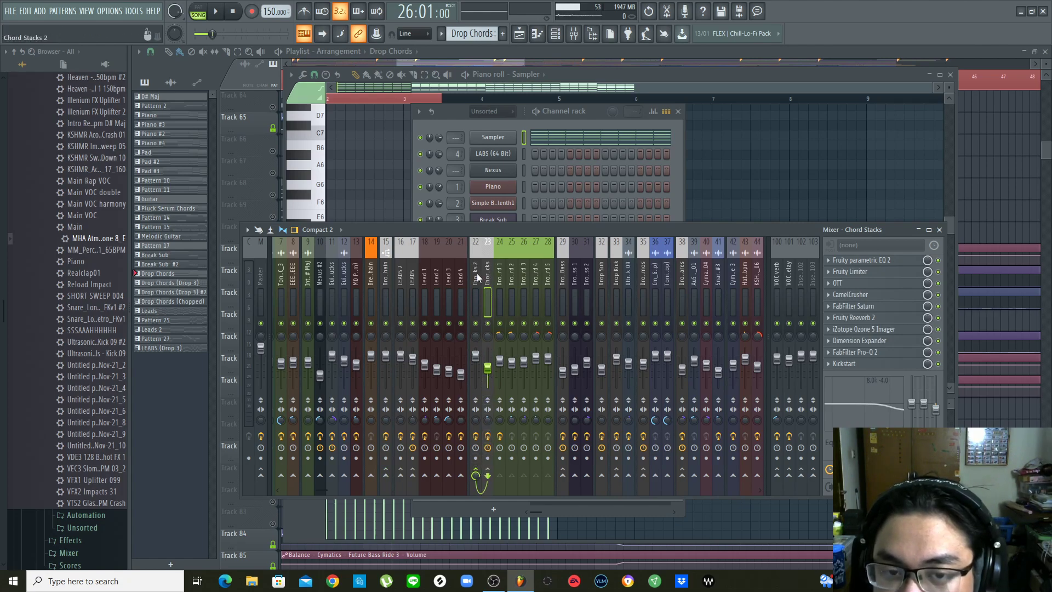
# Look briefly at each of the three Fruity Parametric EQ 2 instances on Chord Stacks 2
pyautogui.click(478, 278)
pyautogui.click(877, 261)
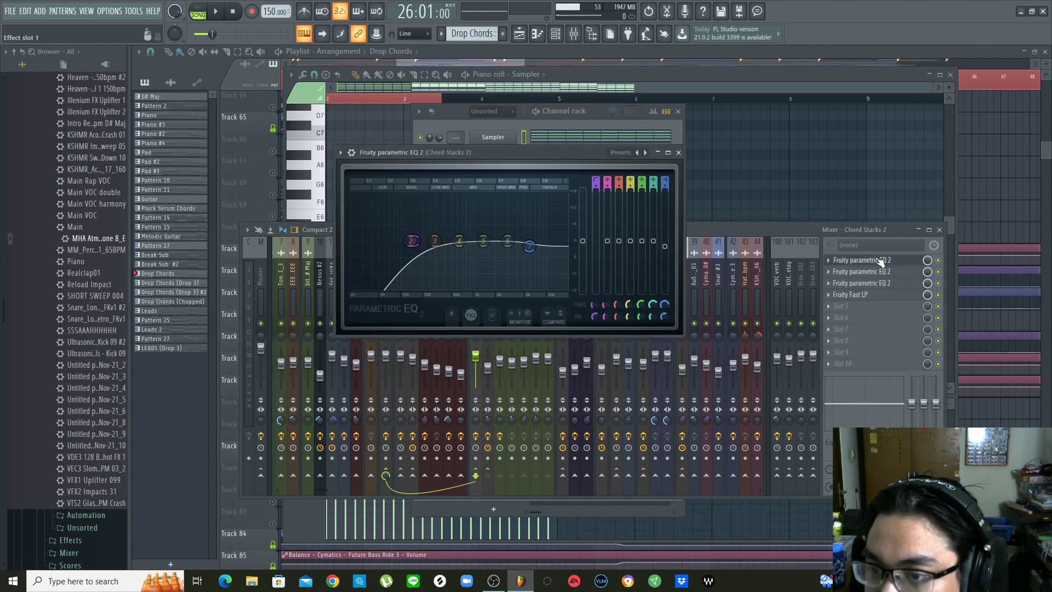
pyautogui.click(881, 261)
pyautogui.click(877, 272)
pyautogui.click(877, 271)
pyautogui.click(878, 283)
pyautogui.click(877, 283)
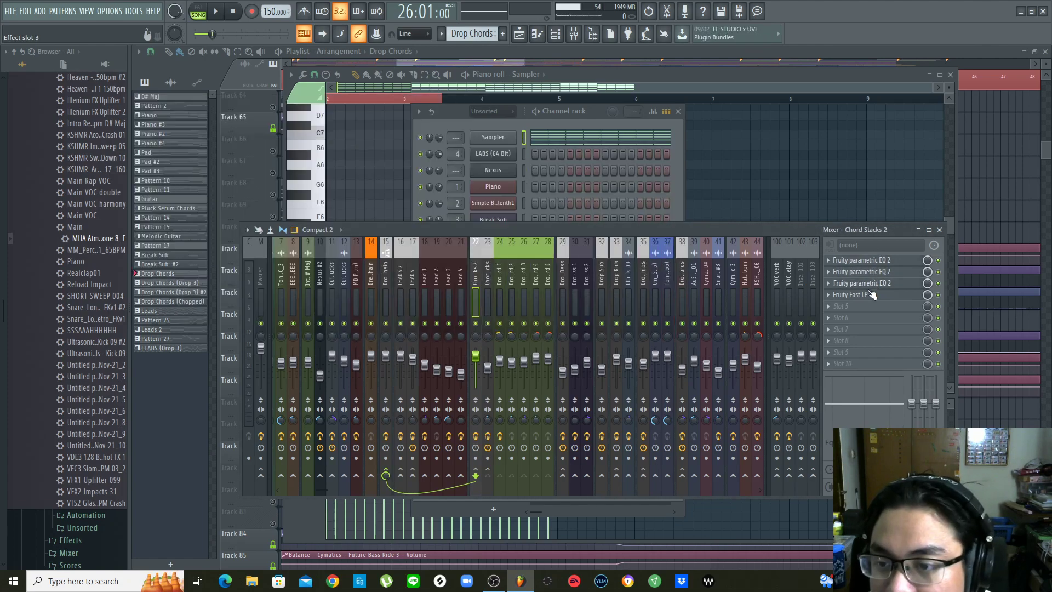
# Open Fruity Fast LP on Chord Stacks 2, examine its cutoff and resonance, and close it
pyautogui.click(865, 295)
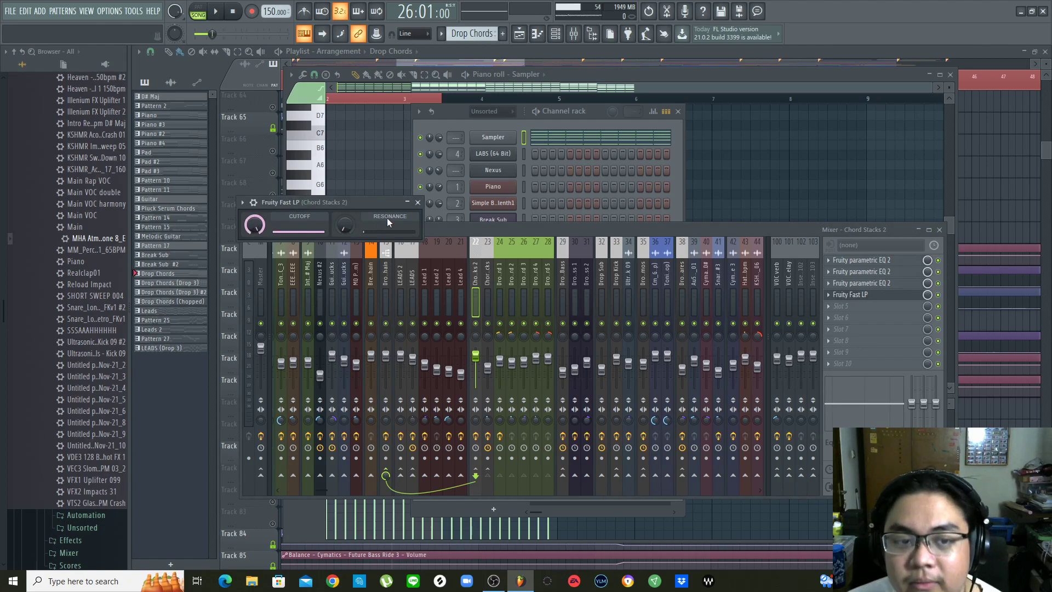
pyautogui.moveTo(364, 202); pyautogui.dragTo(387, 200)
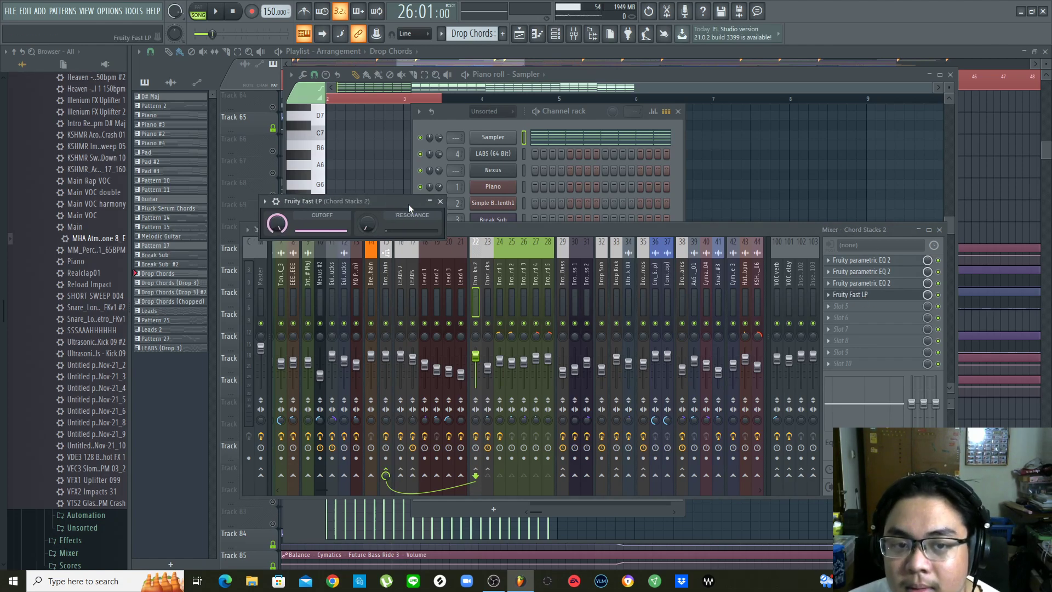
pyautogui.click(440, 201)
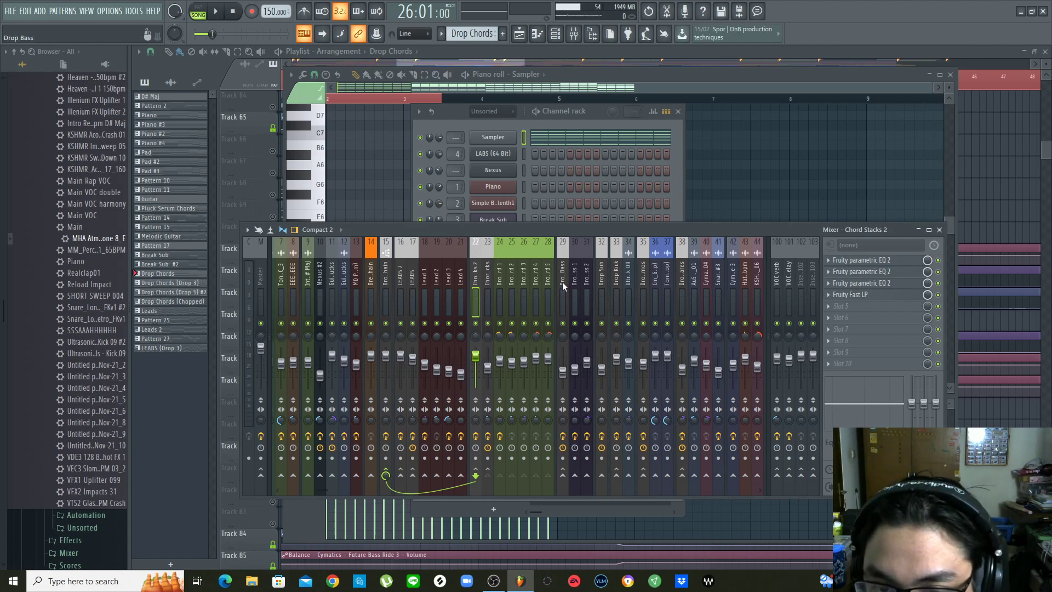
# Bring the channel rack forward and briefly play Drop Bass 1 and Drop Bass 2 together
pyautogui.click(453, 115)
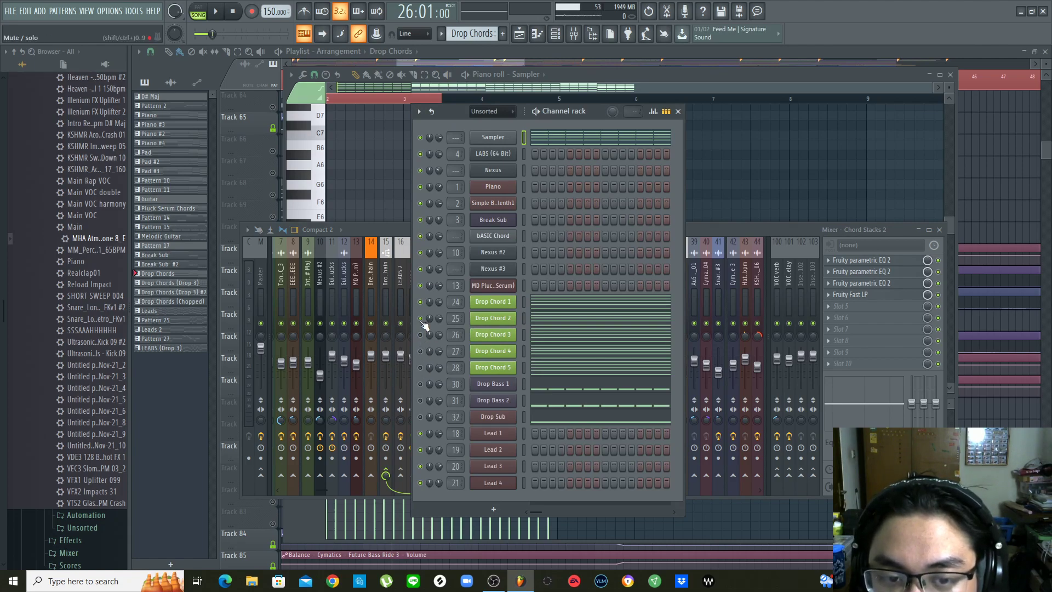
pyautogui.press('space')
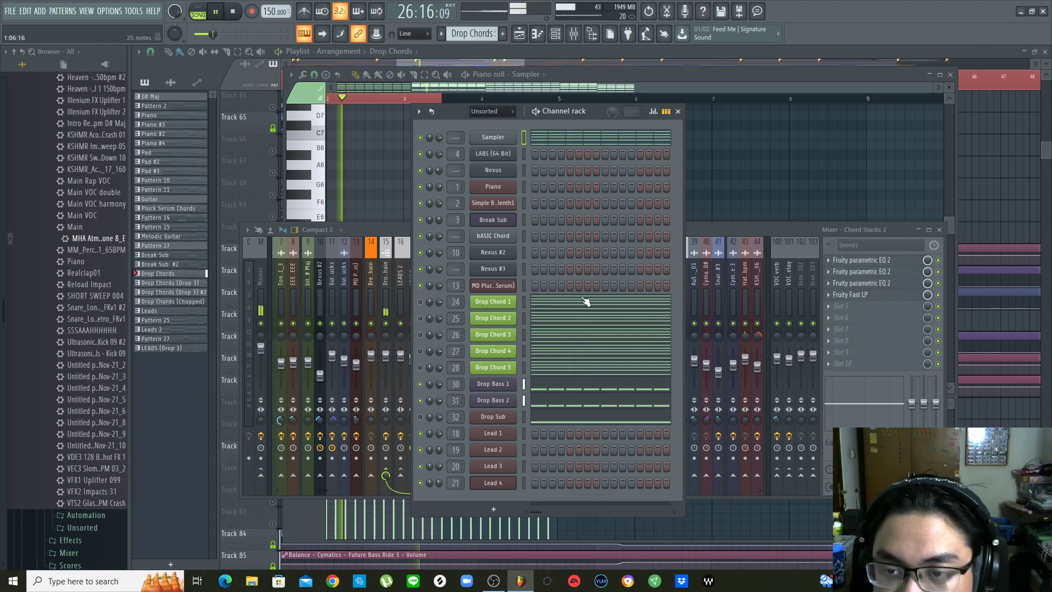
pyautogui.press('space')
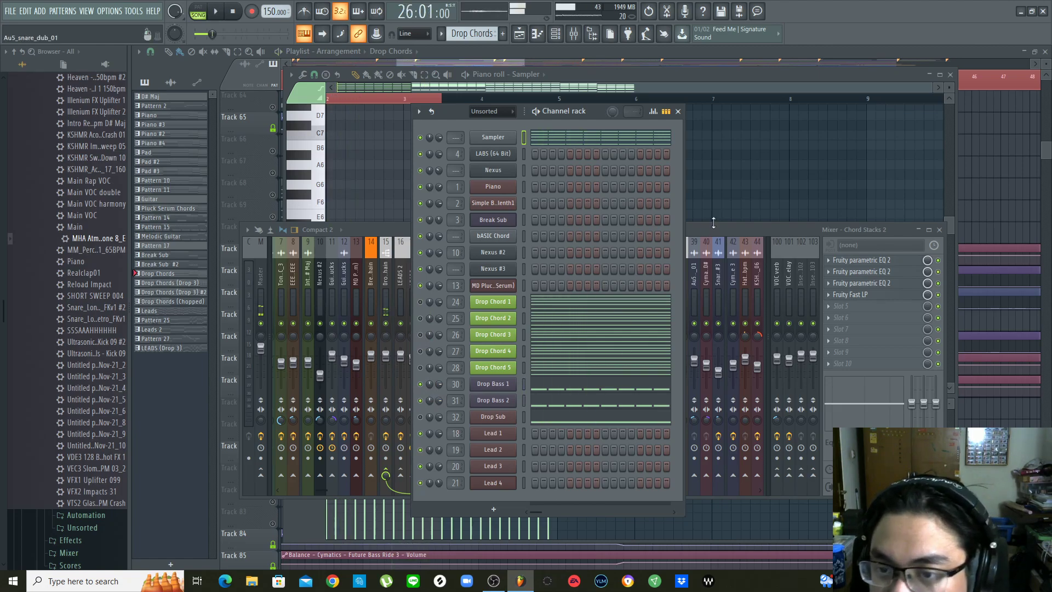
# Switch to OBS to check the running recording, return to FL Studio, and bring the mixer back up
pyautogui.click(496, 585)
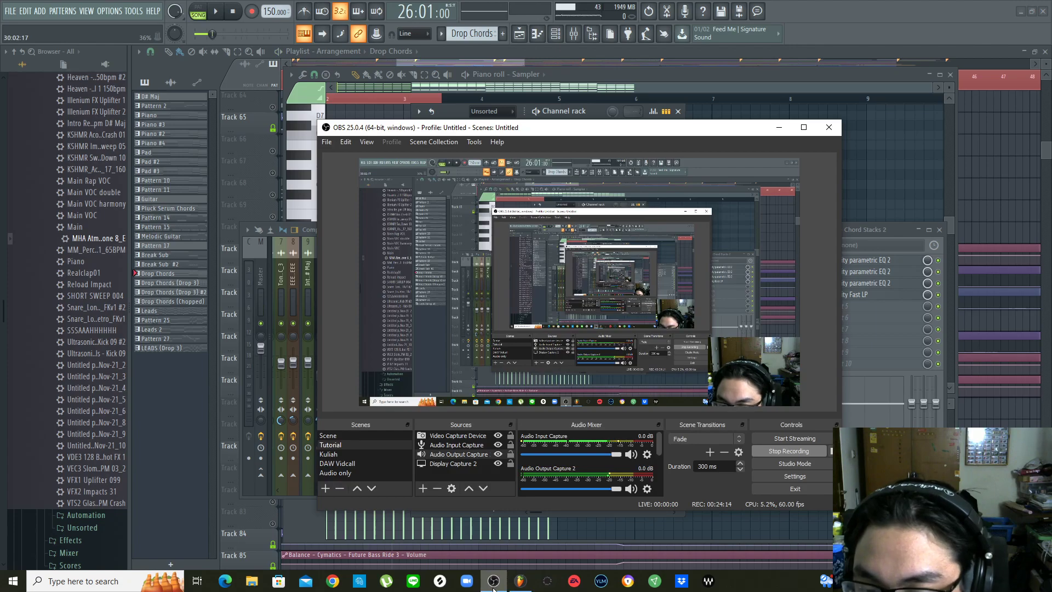
pyautogui.click(829, 80)
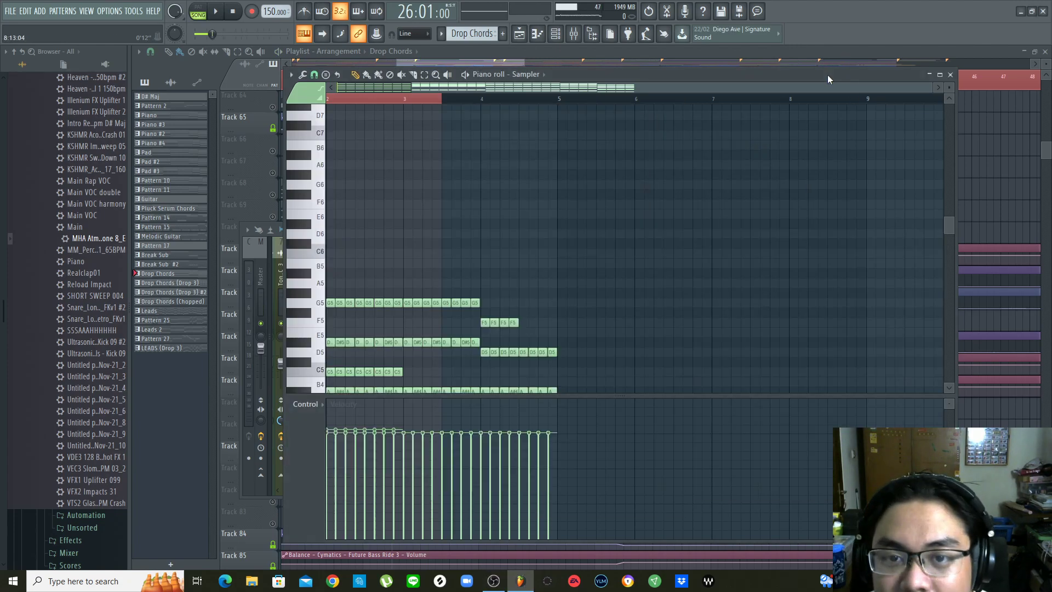
pyautogui.click(564, 39)
pyautogui.click(574, 34)
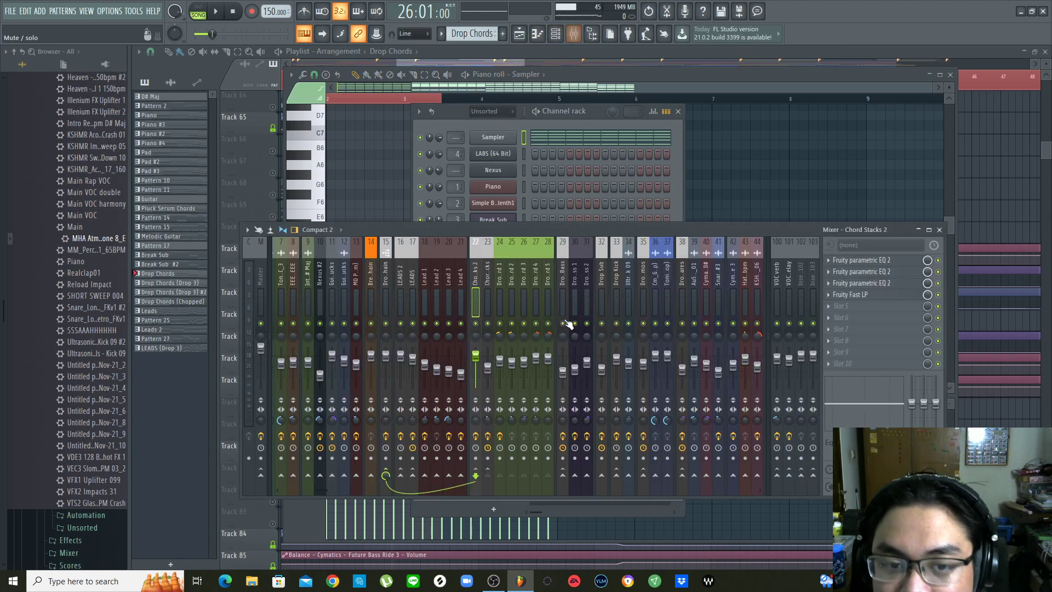
# Reposition the mixer, return to the channel rack, and play Drop Bass 1 on its own with the drop chords muted
pyautogui.moveTo(548, 229); pyautogui.dragTo(571, 230)
pyautogui.press('space')
pyautogui.press('space')
pyautogui.click(455, 114)
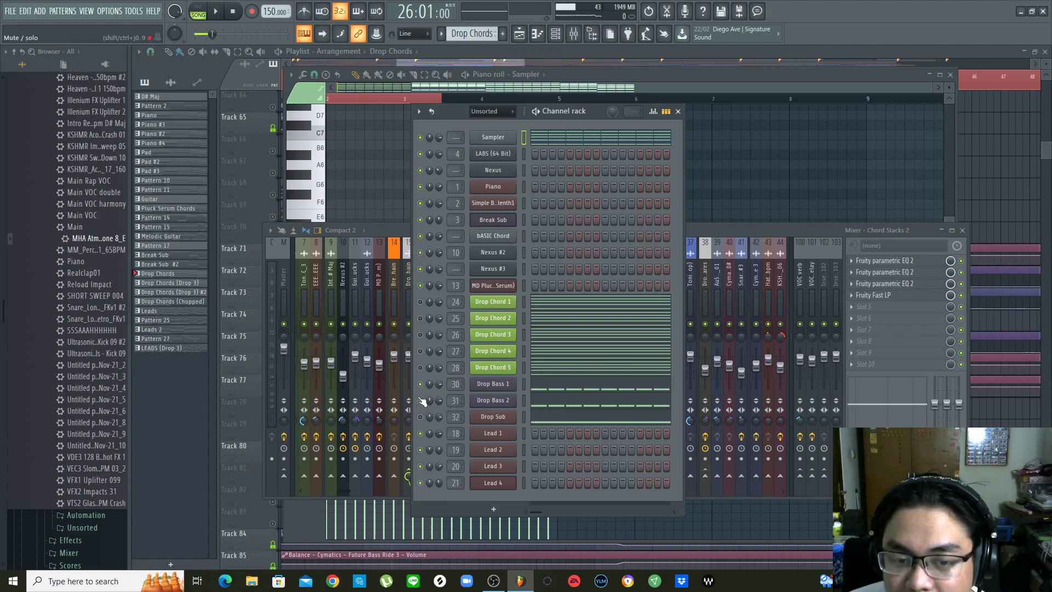
pyautogui.press('space')
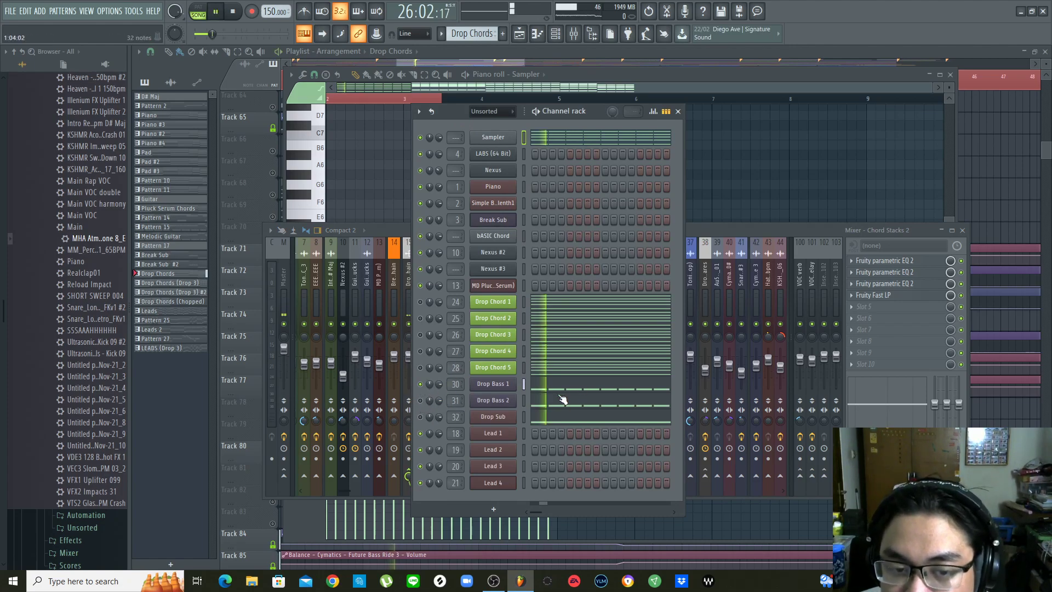
pyautogui.press('space')
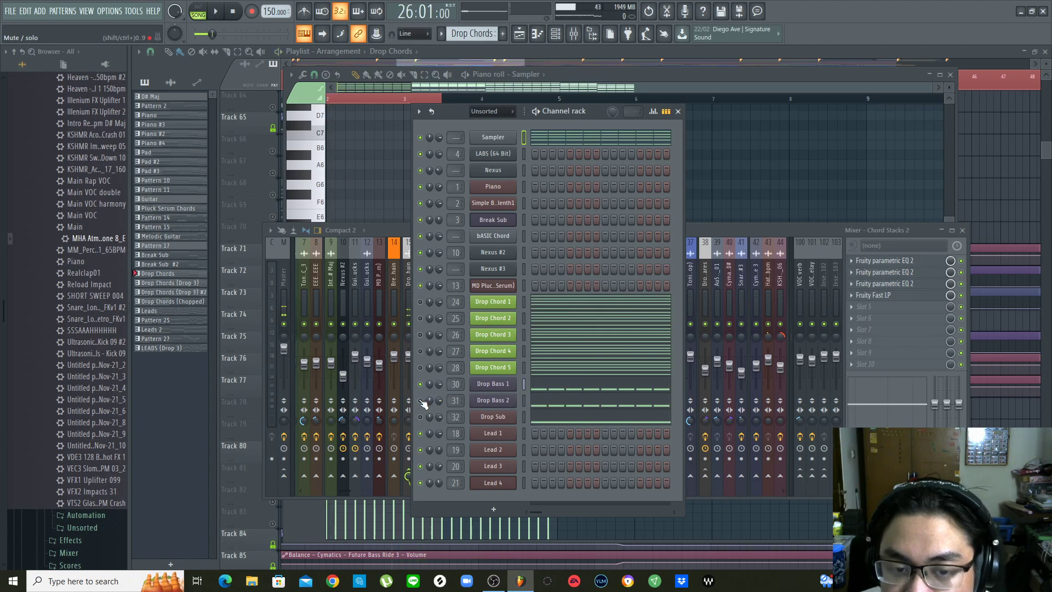
# Play Drop Bass 2 on its own, and switch back to Drop Bass 1 for comparison
pyautogui.press('space')
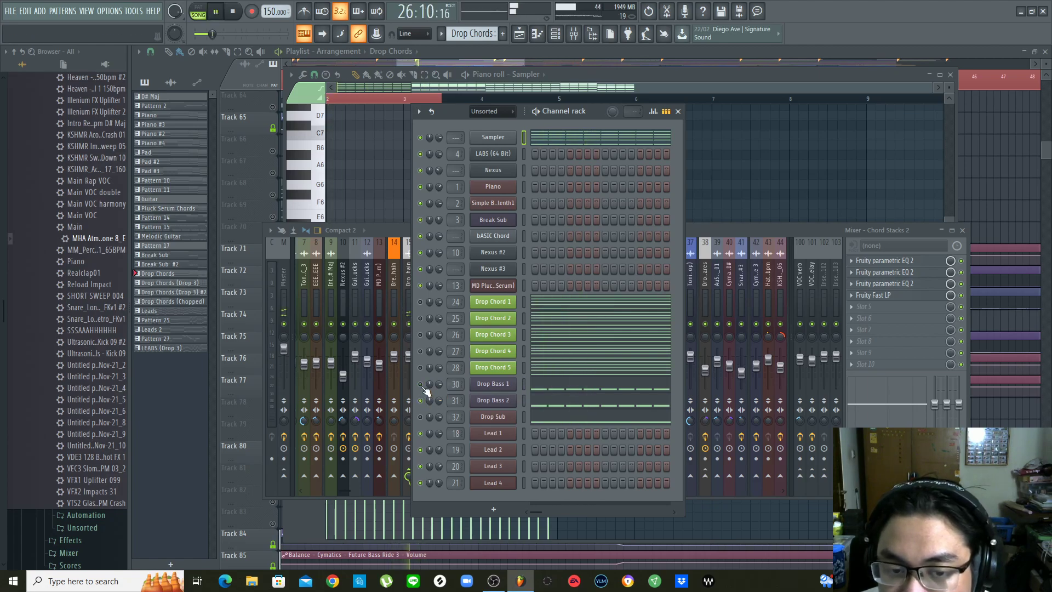
pyautogui.press('space')
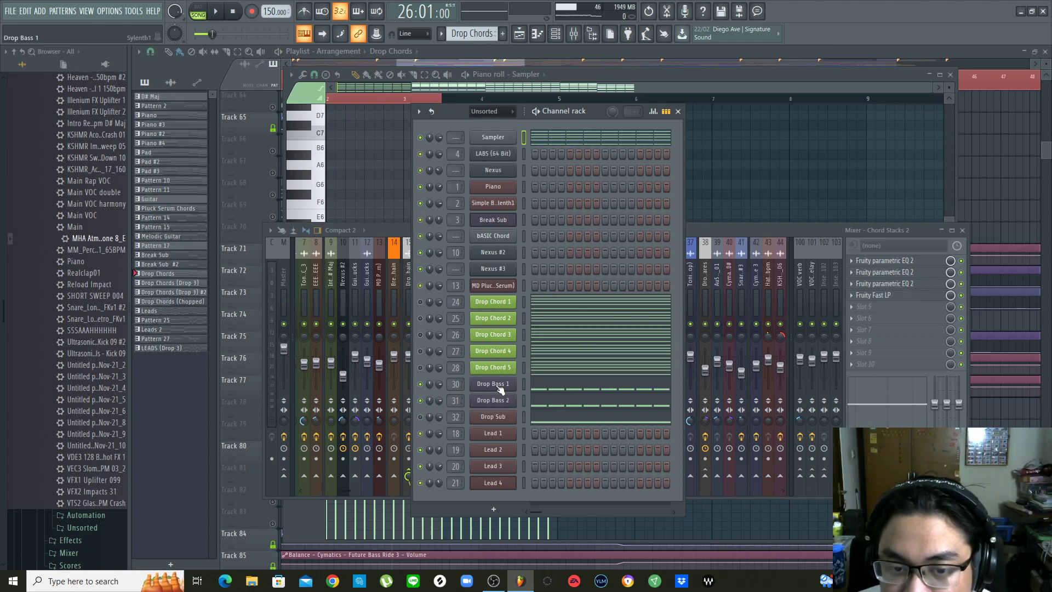
pyautogui.press('space')
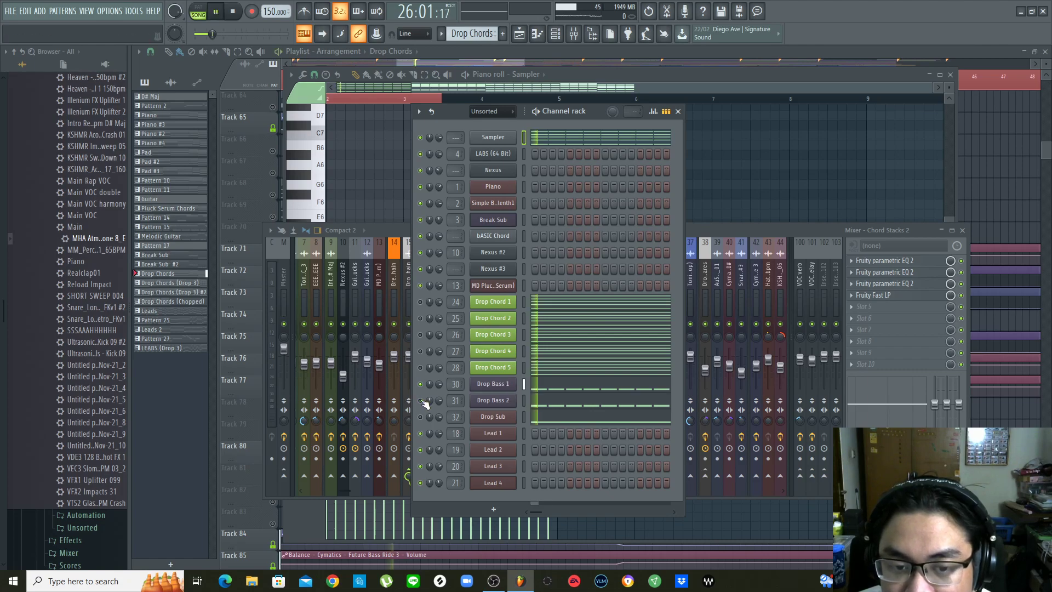
pyautogui.press('space')
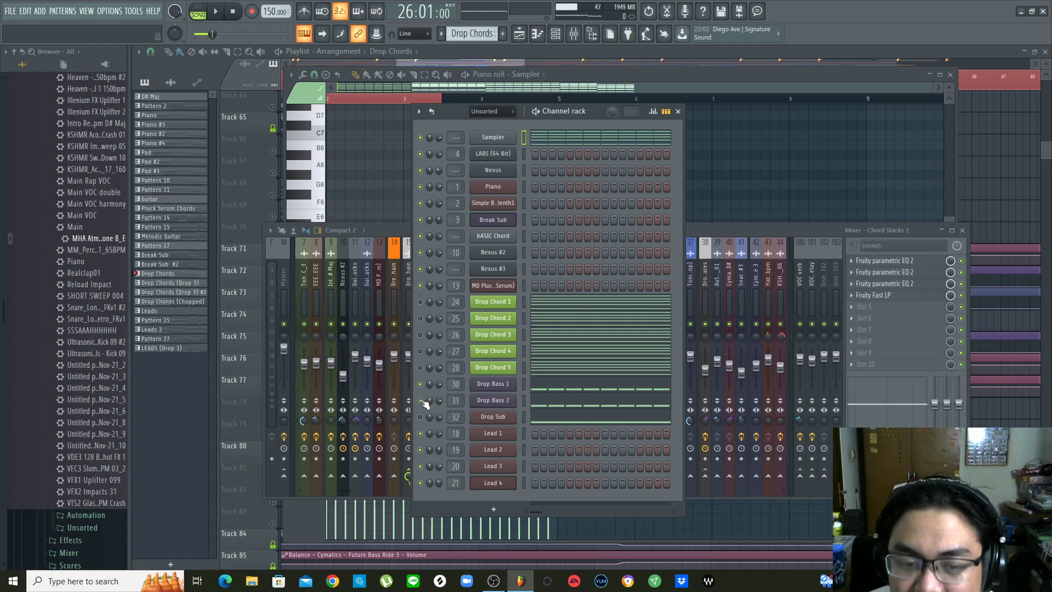
# Play the bass layers again, ending with Drop Bass 1 and Drop Bass 2 sounding together
pyautogui.press('space')
pyautogui.press('space')
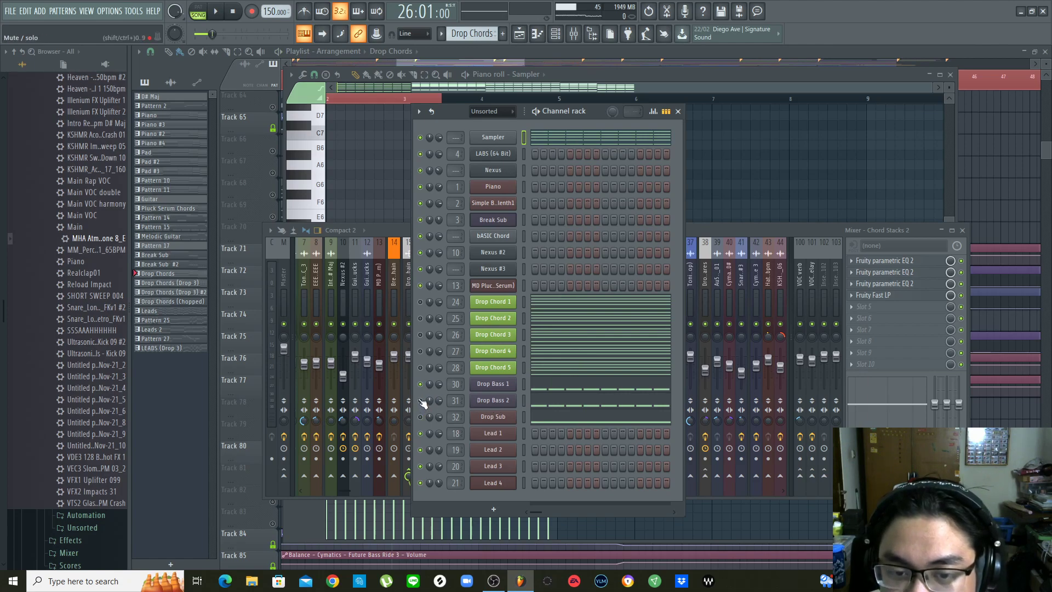
pyautogui.press('space')
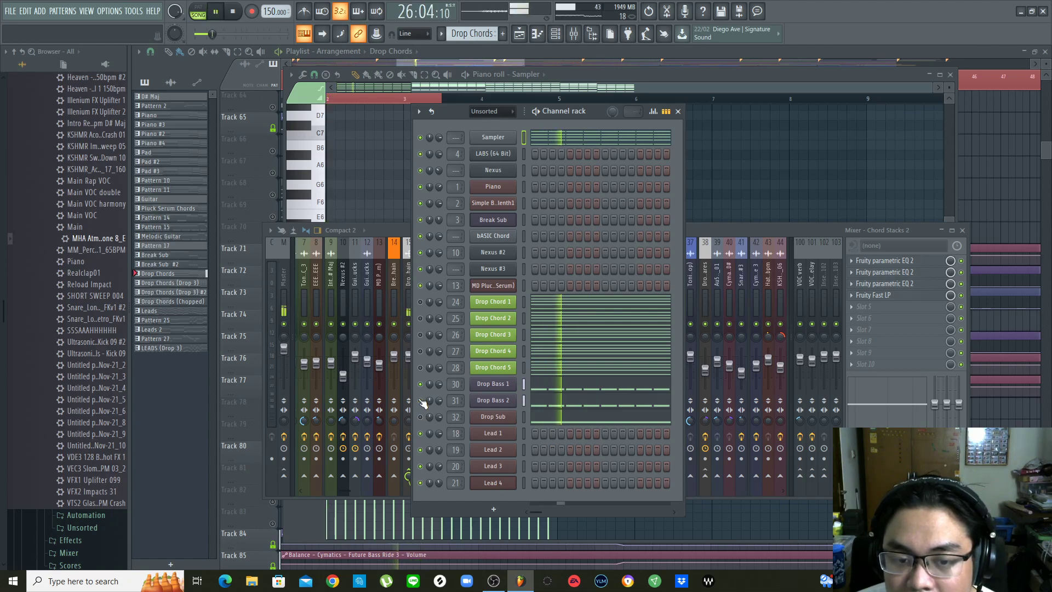
pyautogui.press('space')
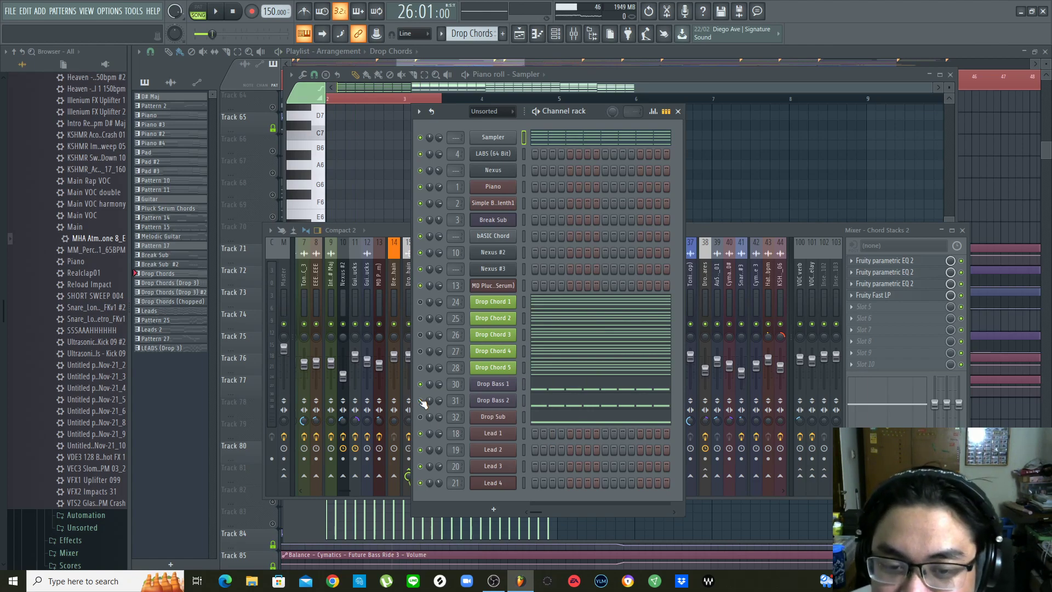
# Return to the mixer and examine the effect slots of the Drop Bass 1 and Drop Bass 2 tracks
pyautogui.click(748, 226)
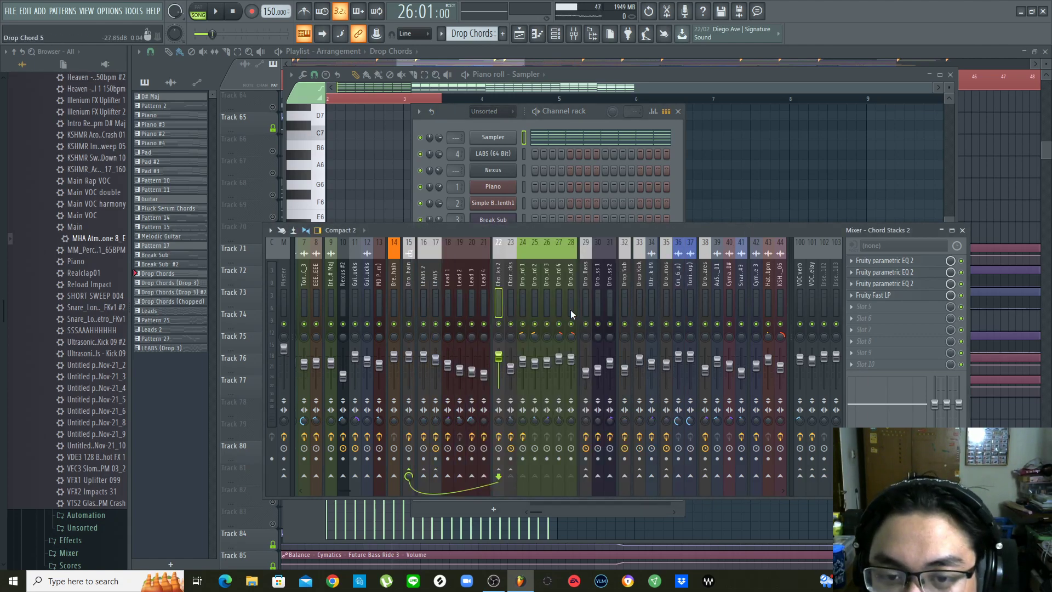
pyautogui.click(608, 290)
pyautogui.click(598, 296)
pyautogui.click(608, 290)
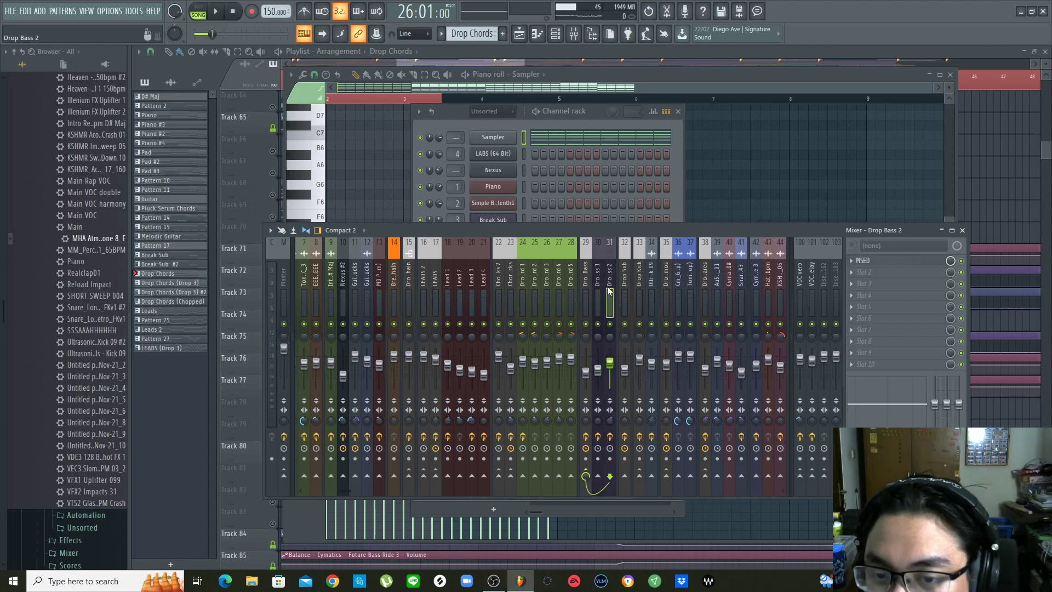
# Compare the effect slots of the Drop Bass 1, Drop Bass 2 and Drop Bass mixer tracks, ending on Drop Bass
pyautogui.click(598, 288)
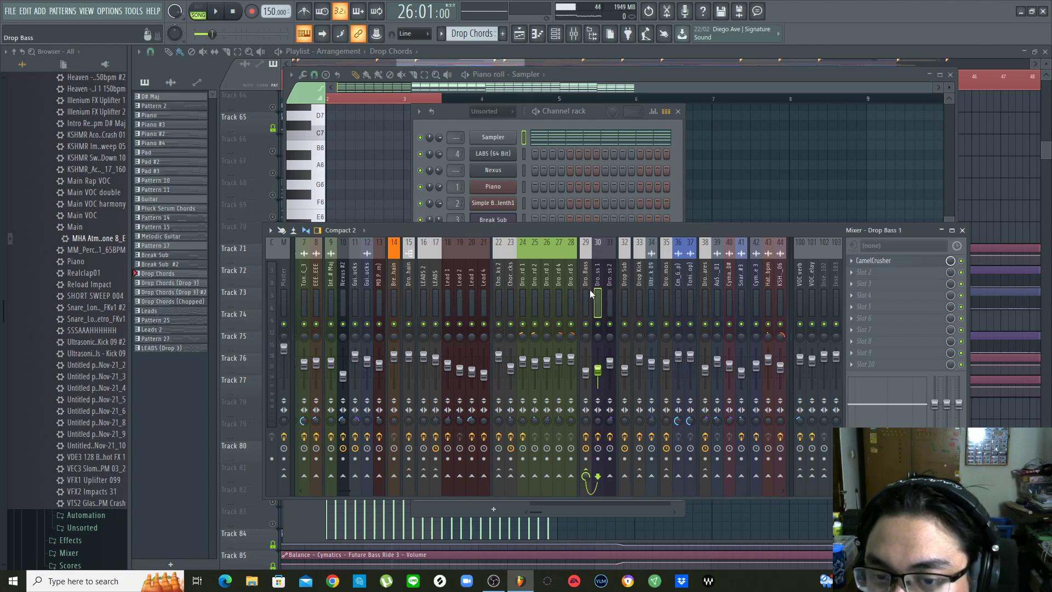
pyautogui.click(588, 289)
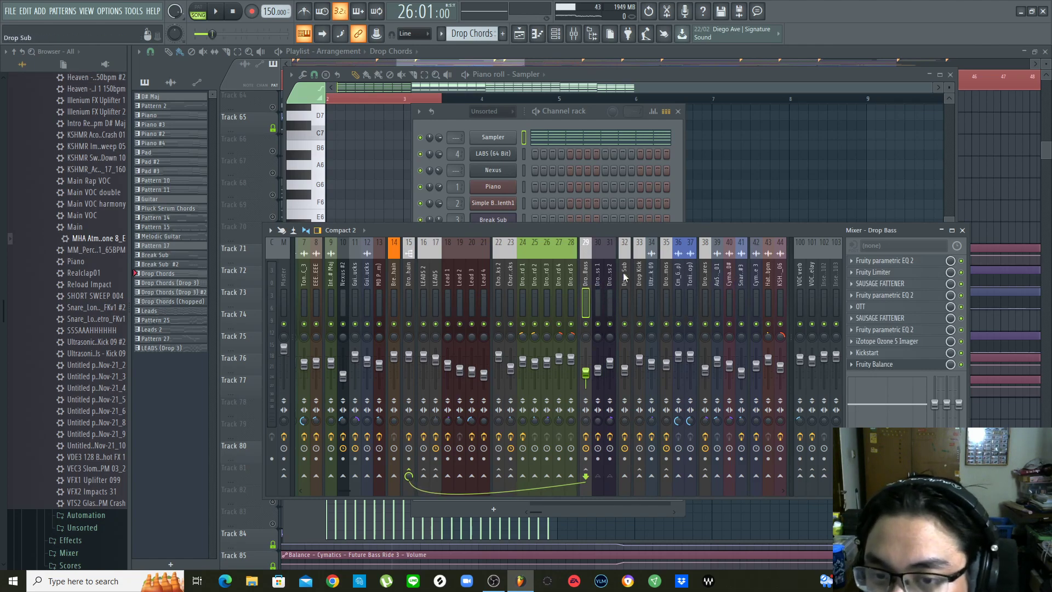
pyautogui.click(600, 284)
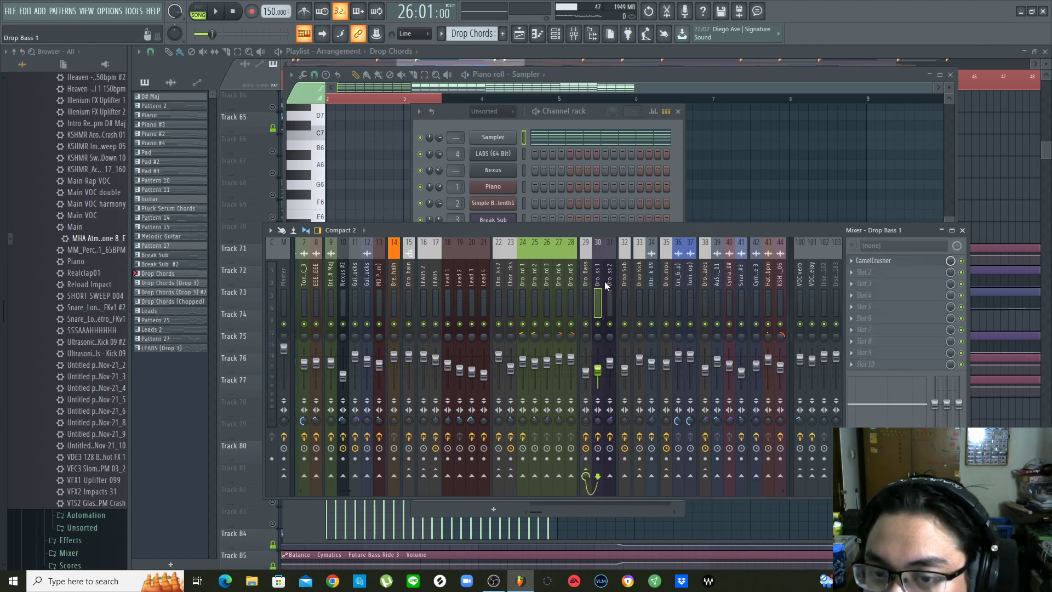
pyautogui.click(610, 281)
pyautogui.click(603, 281)
pyautogui.click(606, 281)
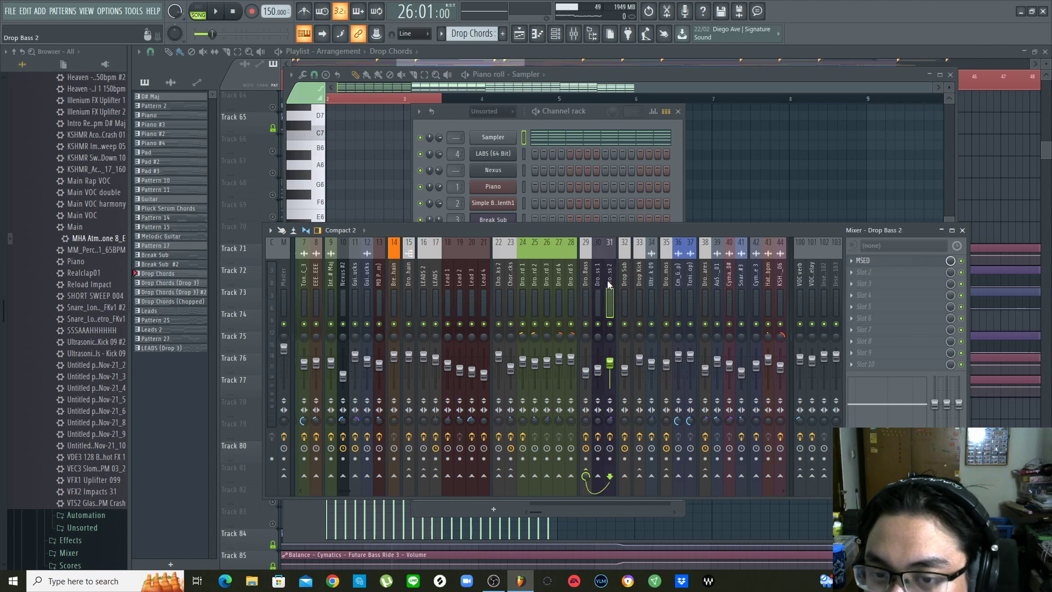
pyautogui.click(599, 285)
pyautogui.click(587, 296)
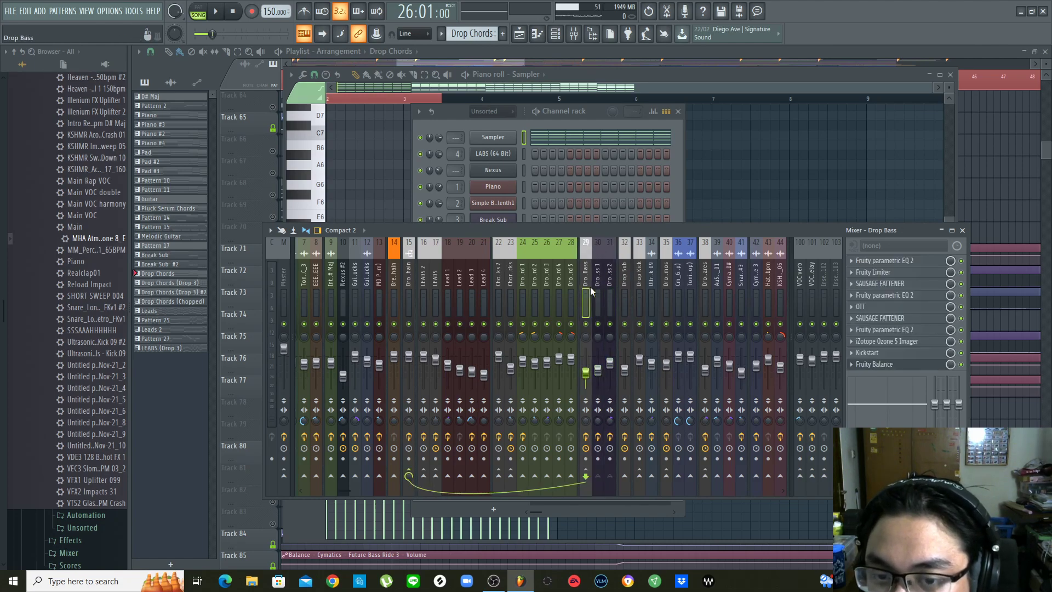
# Inspect the first Fruity Parametric EQ 2 on the Drop Bass track with a short playback, and close it
pyautogui.click(913, 264)
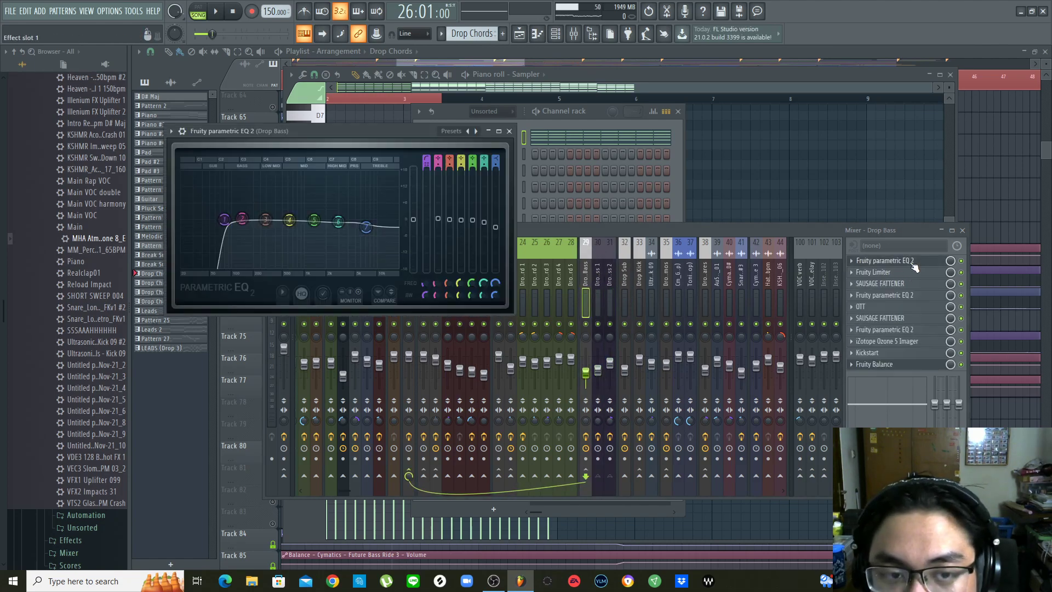
pyautogui.press('space')
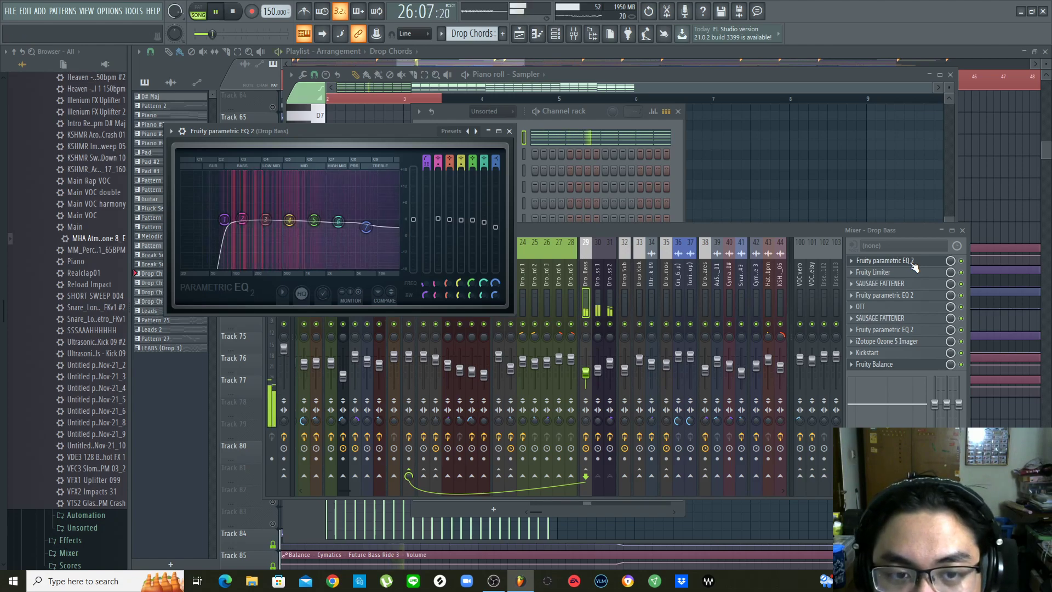
pyautogui.press('space')
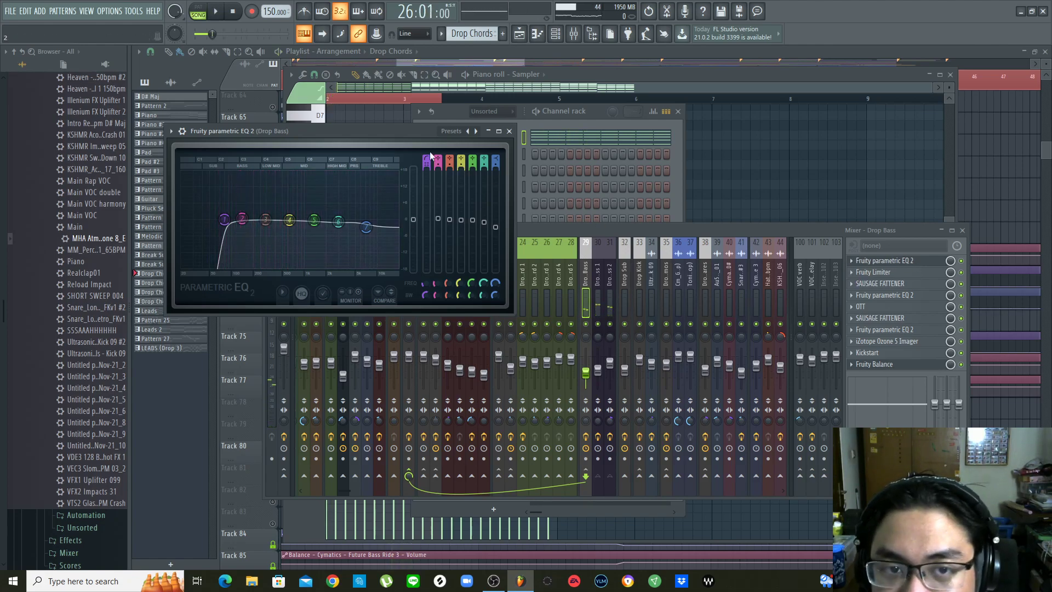
pyautogui.moveTo(405, 132); pyautogui.dragTo(528, 155)
pyautogui.moveTo(485, 251); pyautogui.dragTo(488, 255)
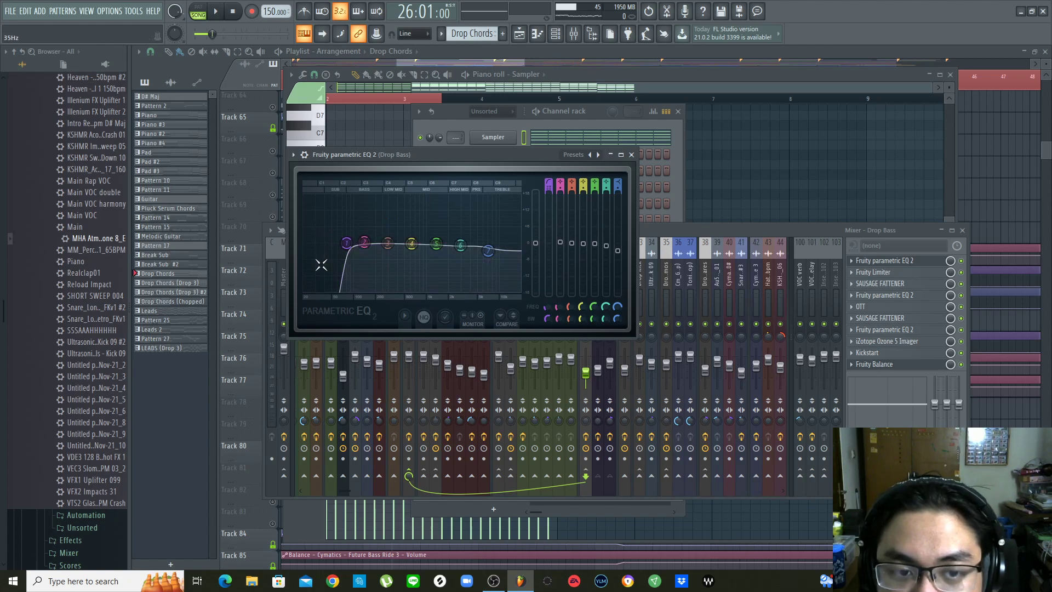
pyautogui.click(631, 154)
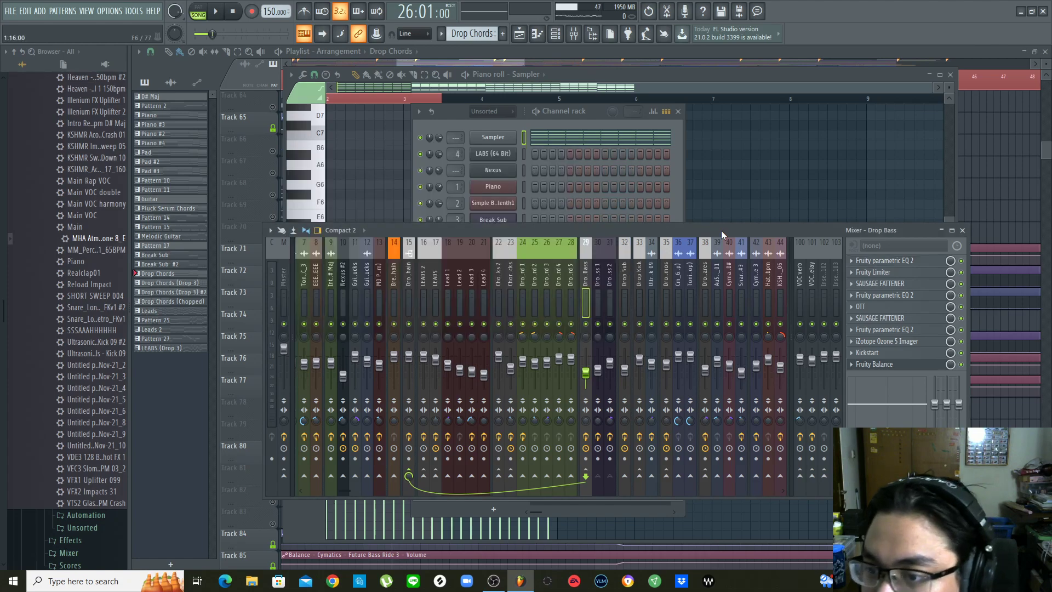
# Play the bass while viewing the Drop Bass track's Fruity Limiter and its first Sausage Fattener, closing each one
pyautogui.click(893, 273)
pyautogui.press('space')
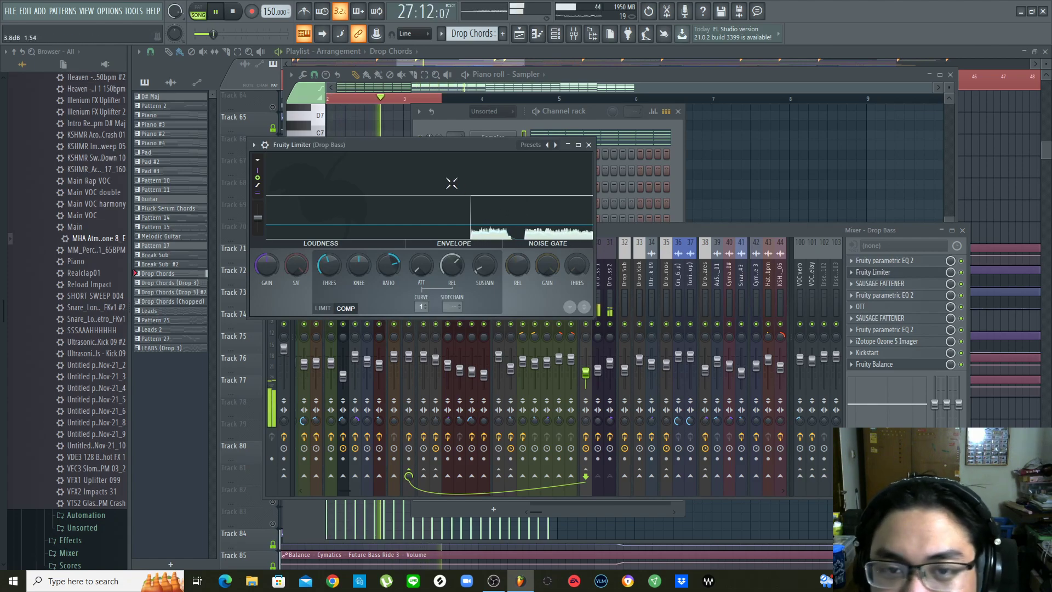
pyautogui.moveTo(456, 144); pyautogui.dragTo(483, 165)
pyautogui.press('space')
pyautogui.click(617, 165)
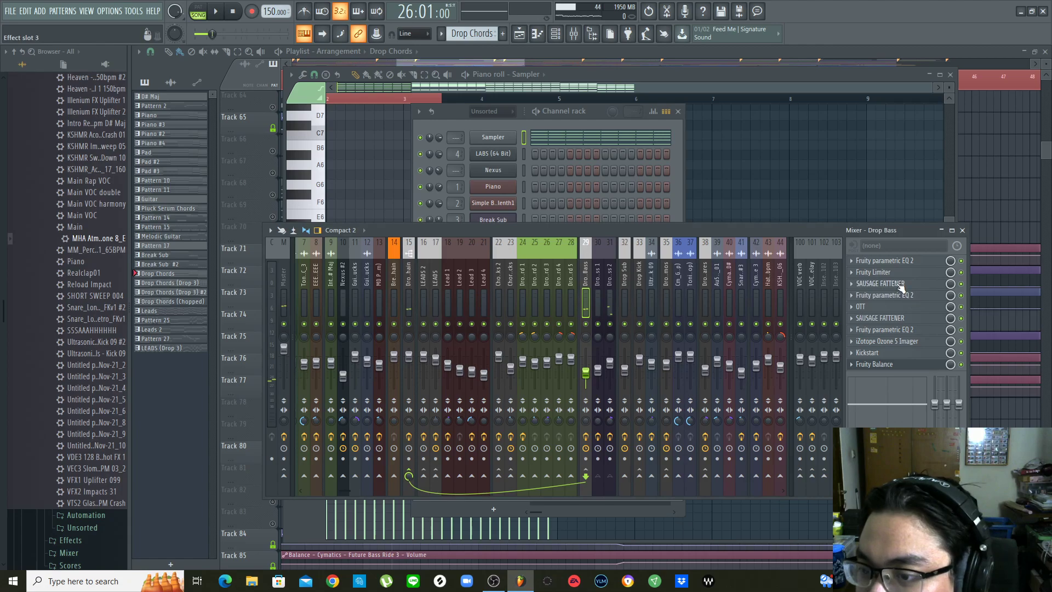
pyautogui.click(900, 284)
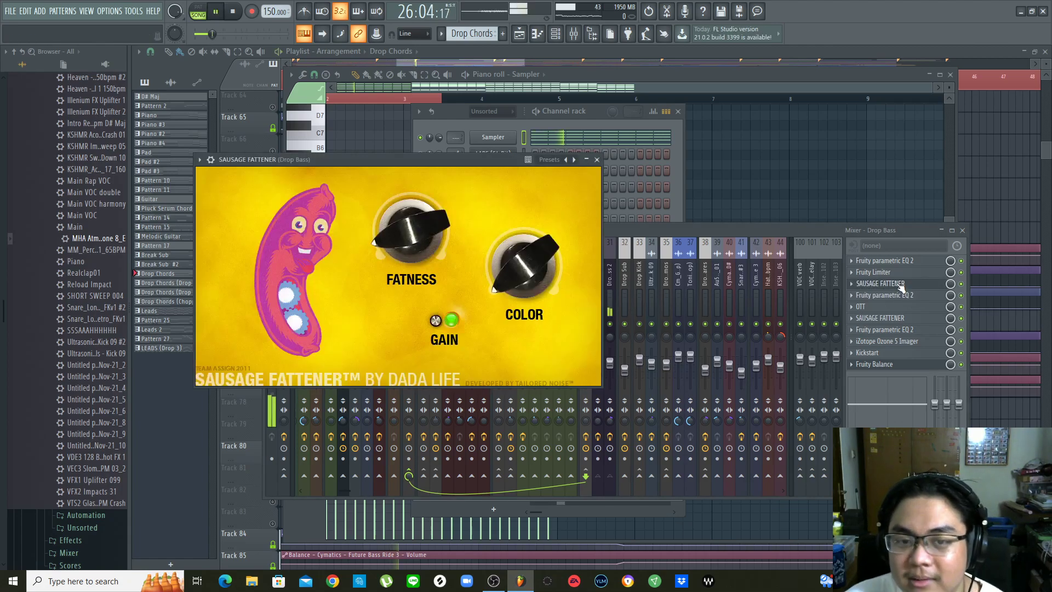
pyautogui.click(901, 285)
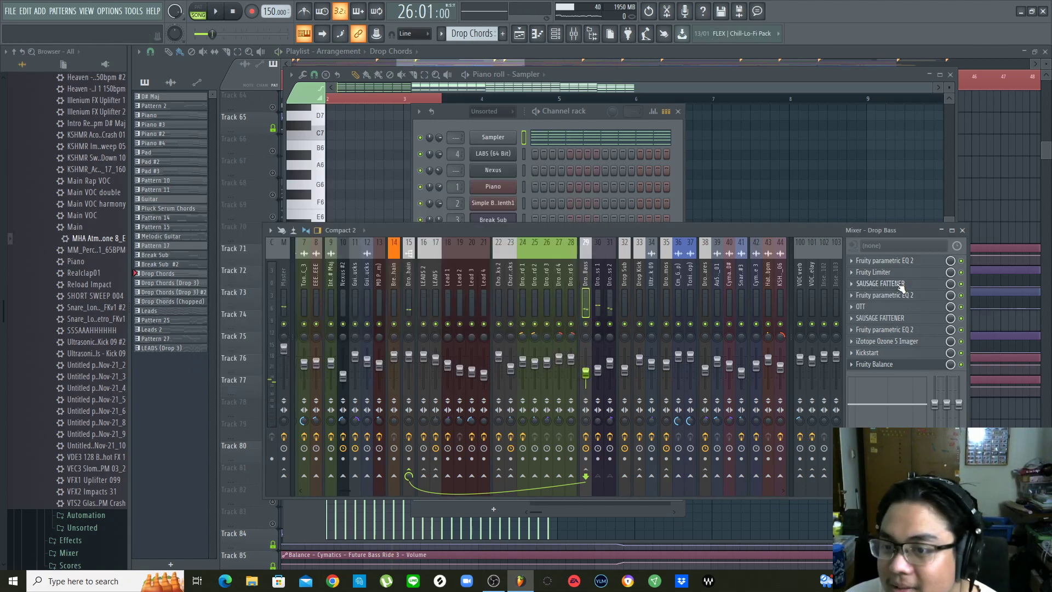
# Examine the curve of the Parametric EQ 2 in Drop Bass effect slot 4 during playback, and close it
pyautogui.click(901, 296)
pyautogui.press('space')
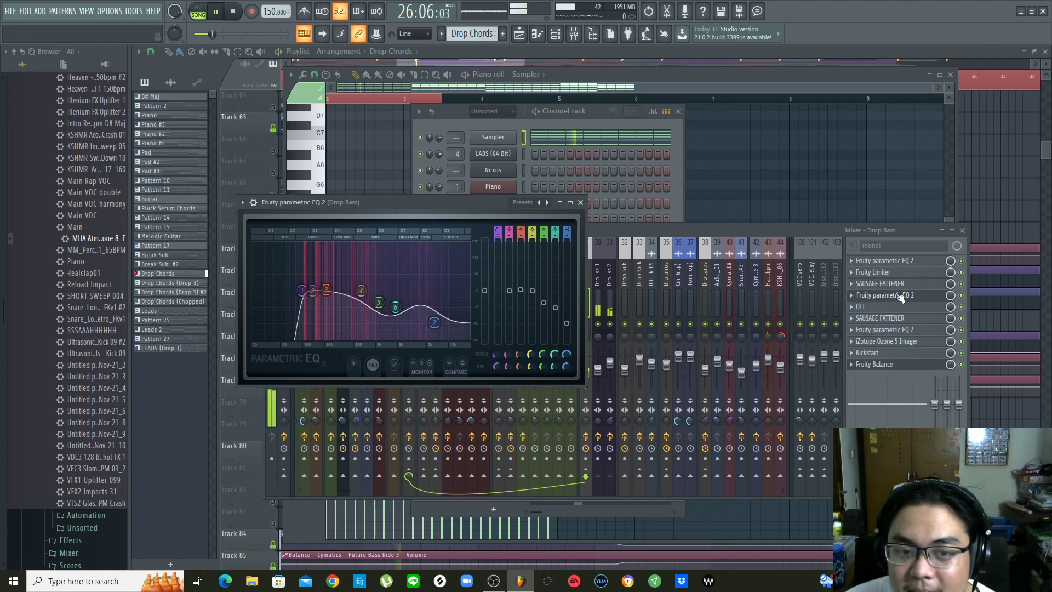
pyautogui.moveTo(413, 206); pyautogui.dragTo(437, 205)
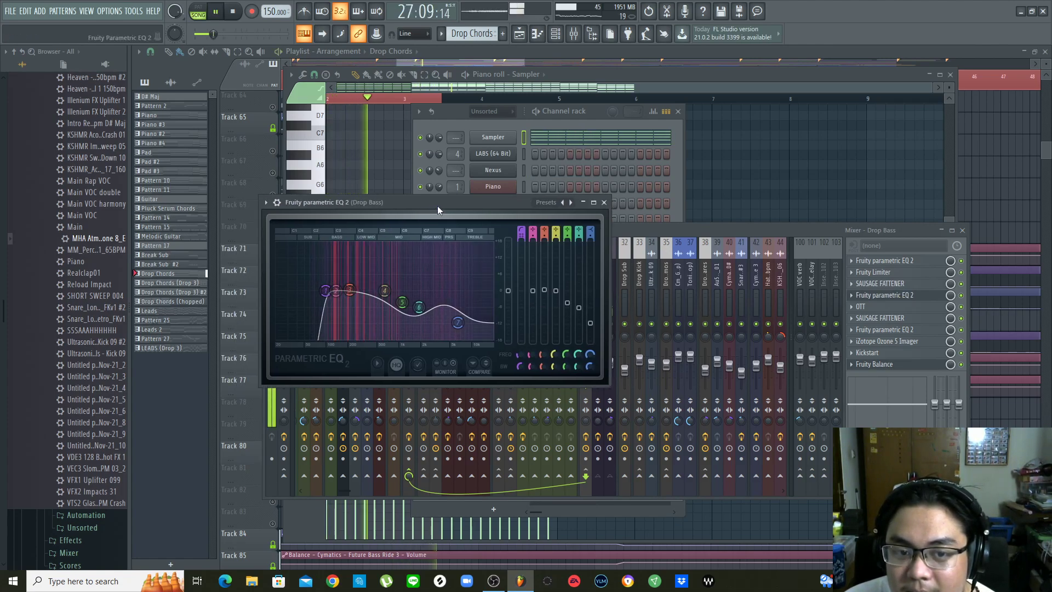
pyautogui.press('space')
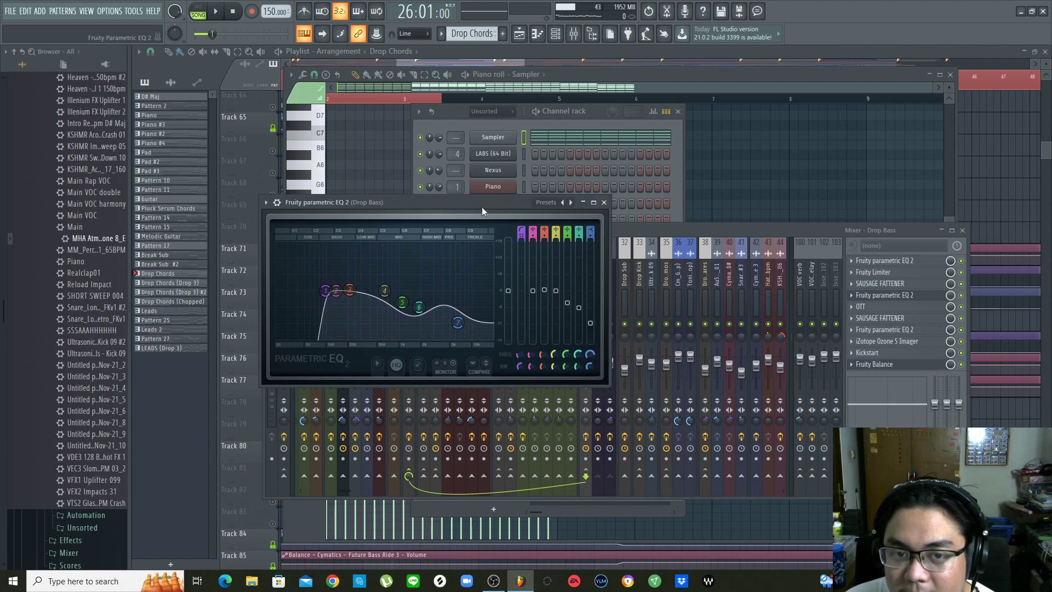
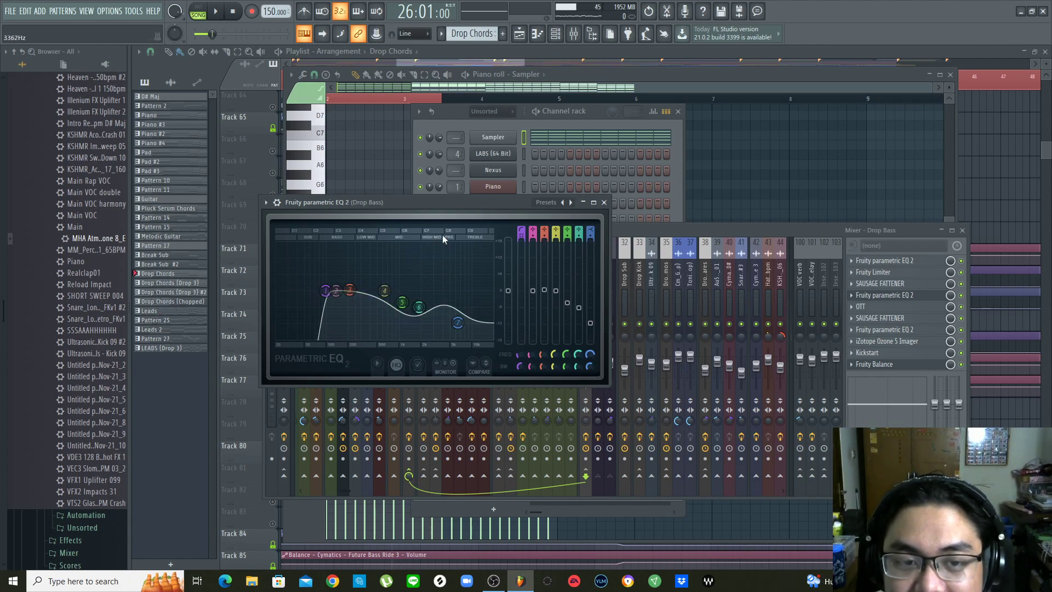
pyautogui.moveTo(483, 204); pyautogui.dragTo(520, 210)
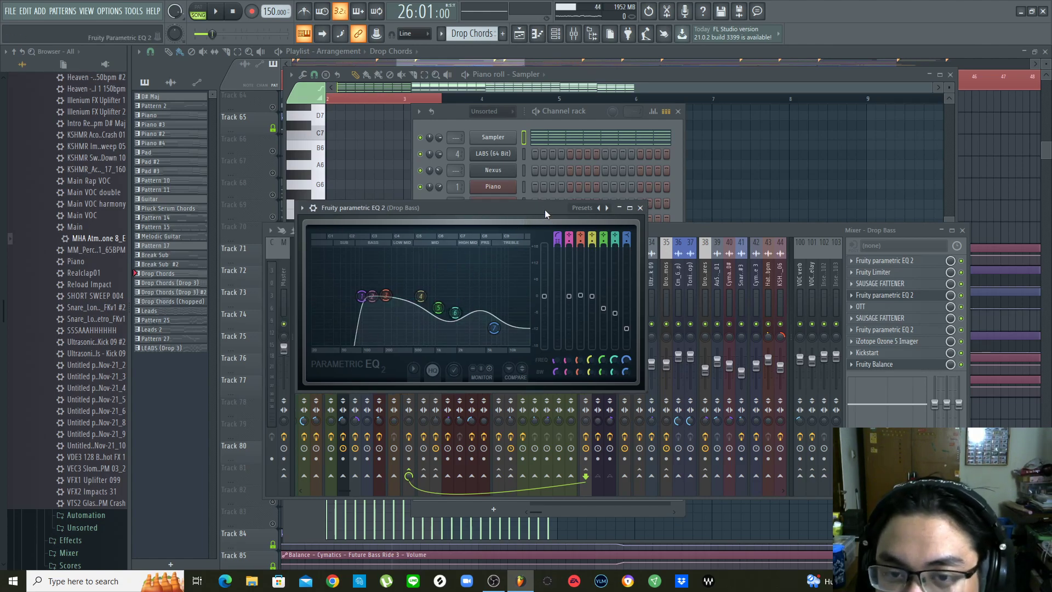
pyautogui.moveTo(538, 208); pyautogui.dragTo(581, 216)
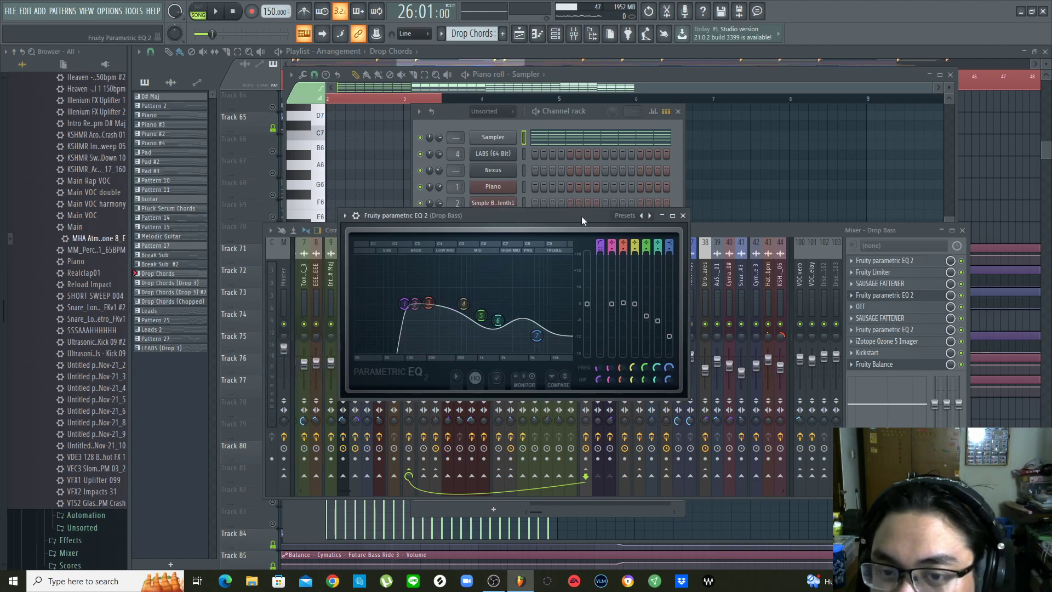
pyautogui.click(684, 216)
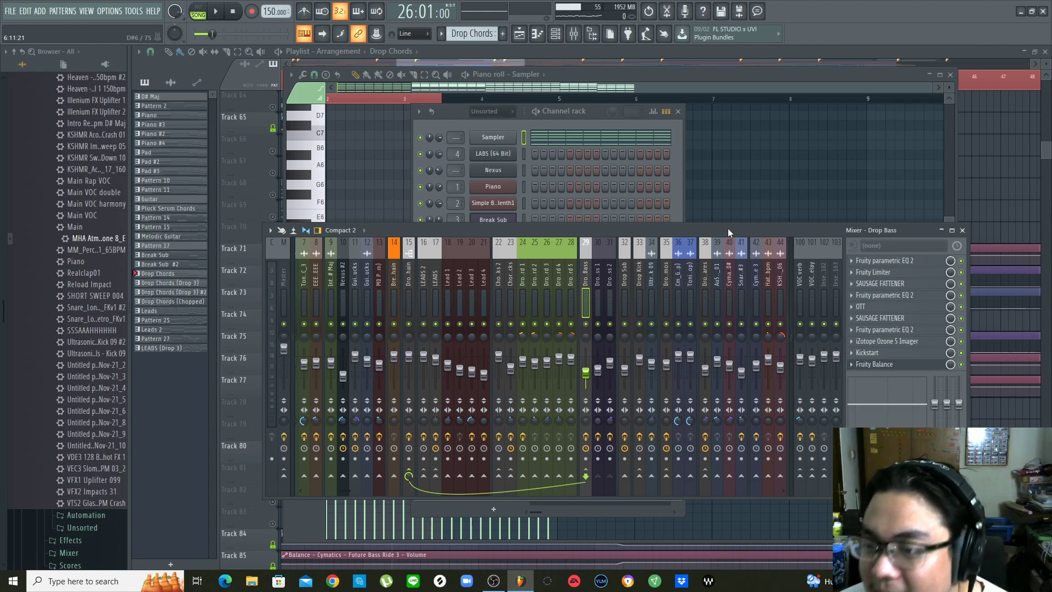
# Reopen the slot 4 Parametric EQ 2 of Drop Bass for another brief listen, and close it again
pyautogui.click(889, 298)
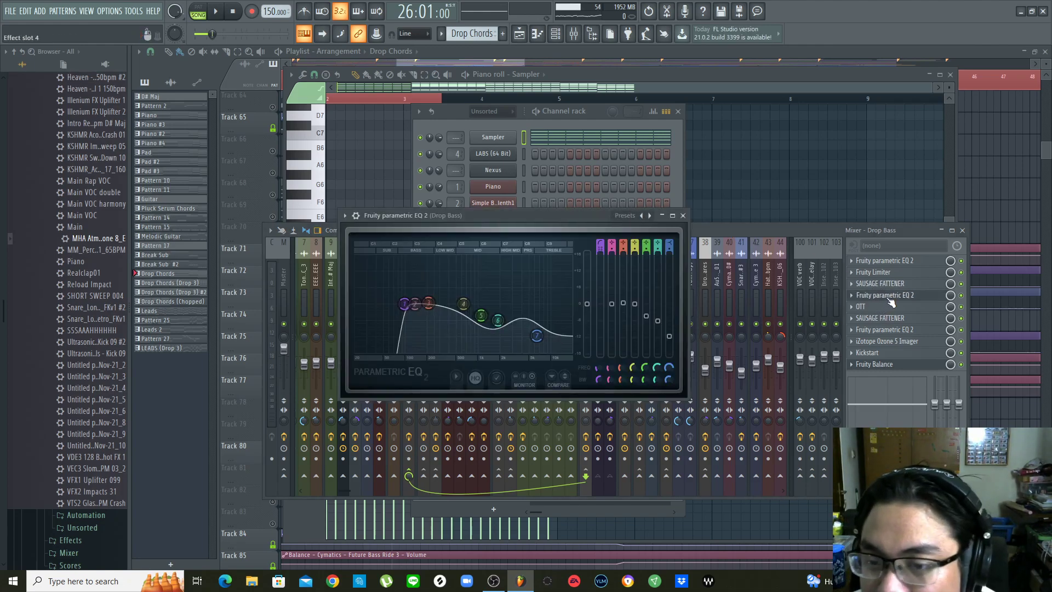
pyautogui.click(889, 299)
pyautogui.click(889, 299)
pyautogui.press('space')
pyautogui.press('space')
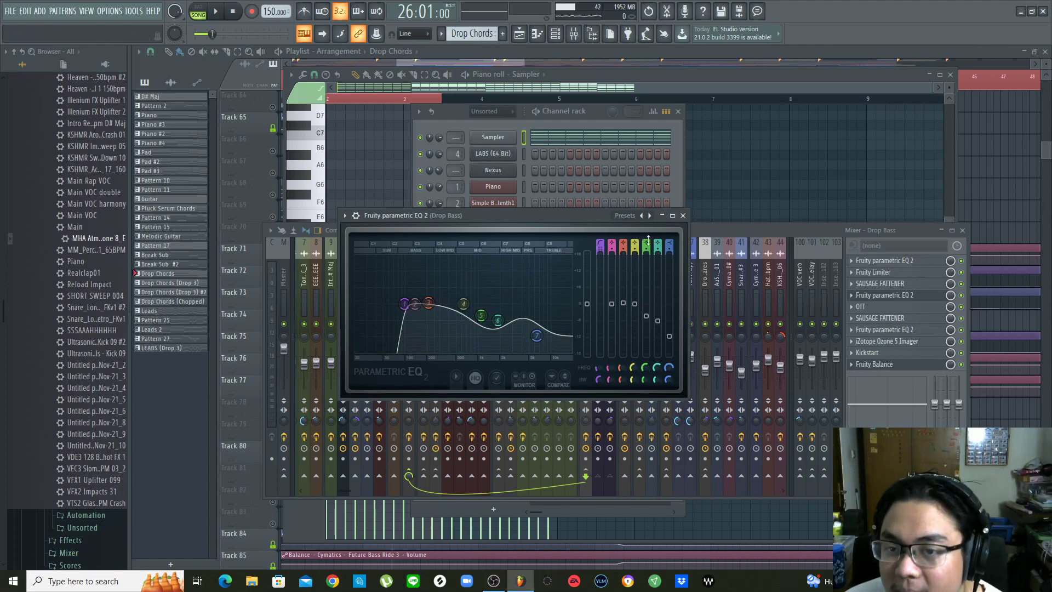
pyautogui.click(682, 215)
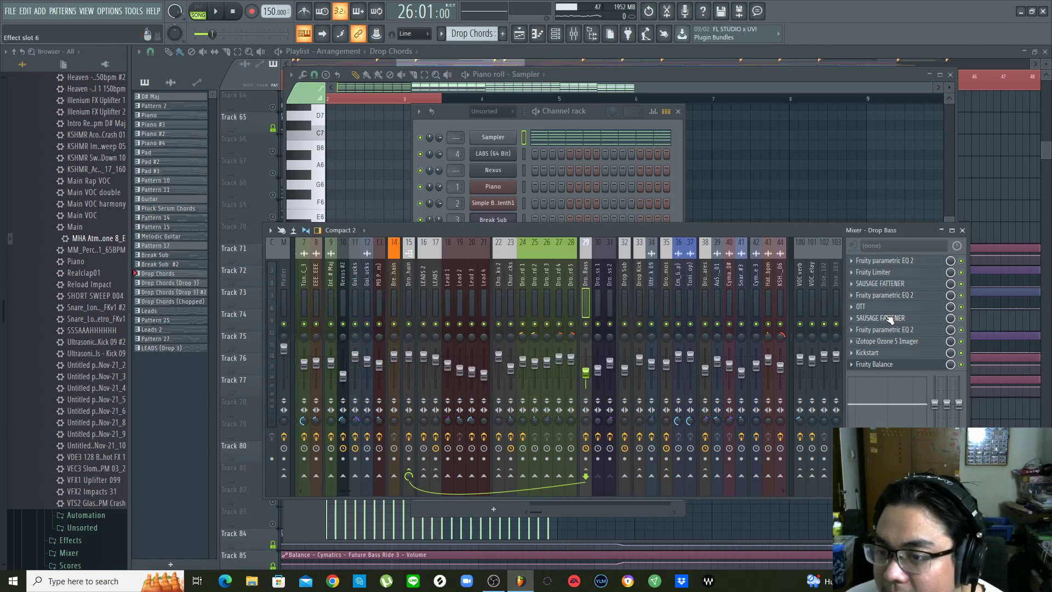
# Open OTT on the Drop Bass track, play the bass to view its multiband compression, and stop playback
pyautogui.click(891, 309)
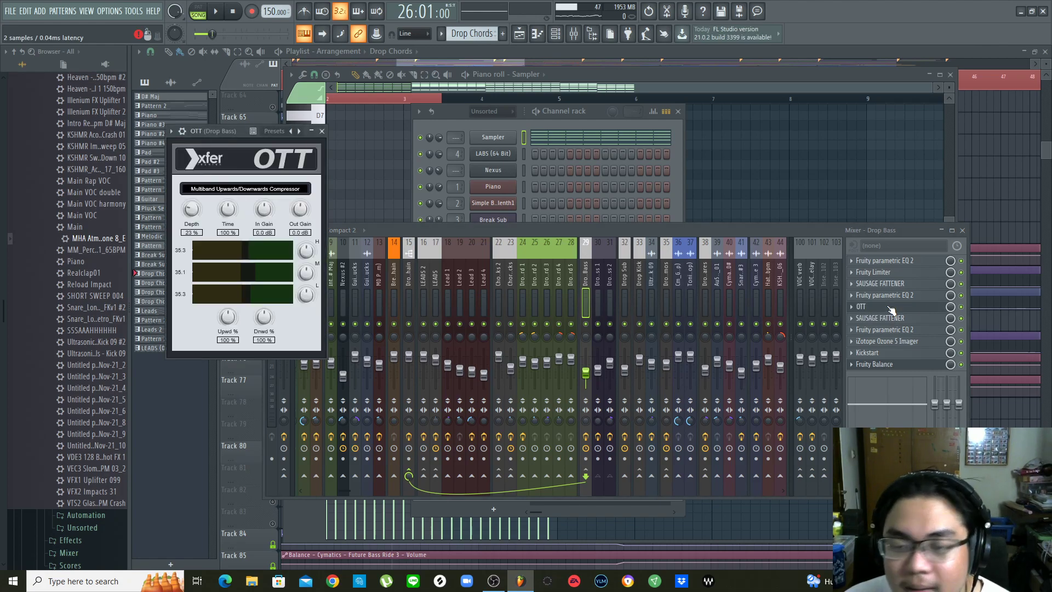
pyautogui.moveTo(224, 130); pyautogui.dragTo(333, 167)
pyautogui.press('space')
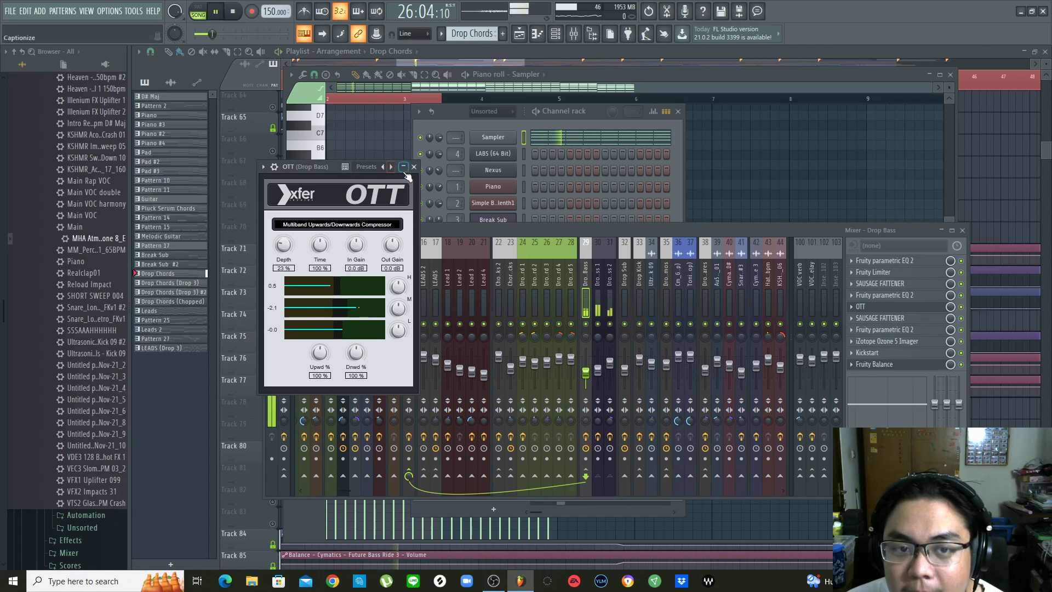
pyautogui.click(403, 166)
pyautogui.press('space')
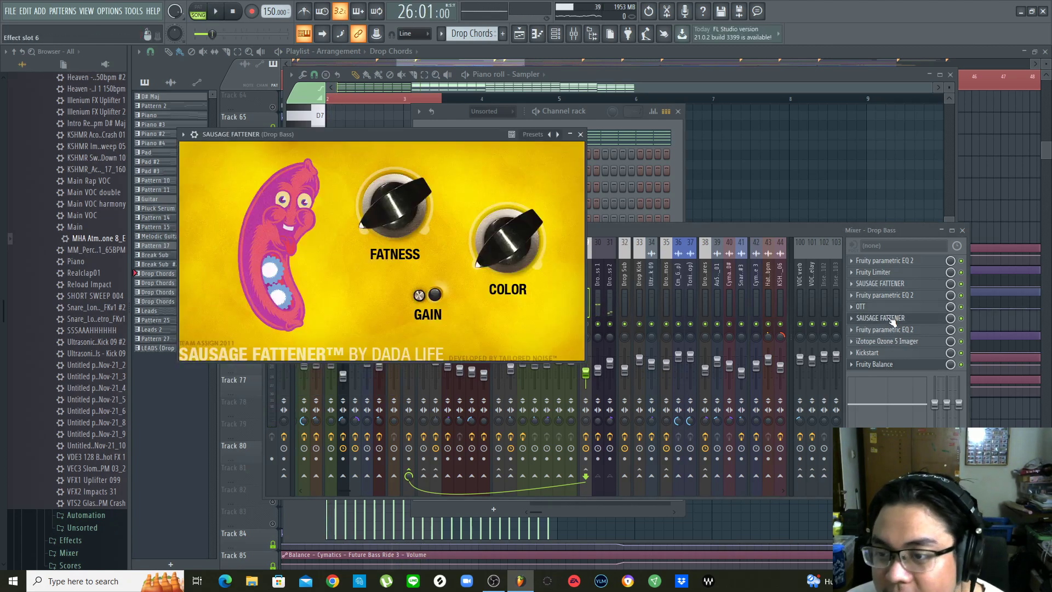
# Play the bass with the second Sausage Fattener of the Drop Bass track in view, and close the plugin
pyautogui.press('space')
pyautogui.moveTo(472, 137); pyautogui.dragTo(498, 137)
pyautogui.press('space')
pyautogui.click(606, 134)
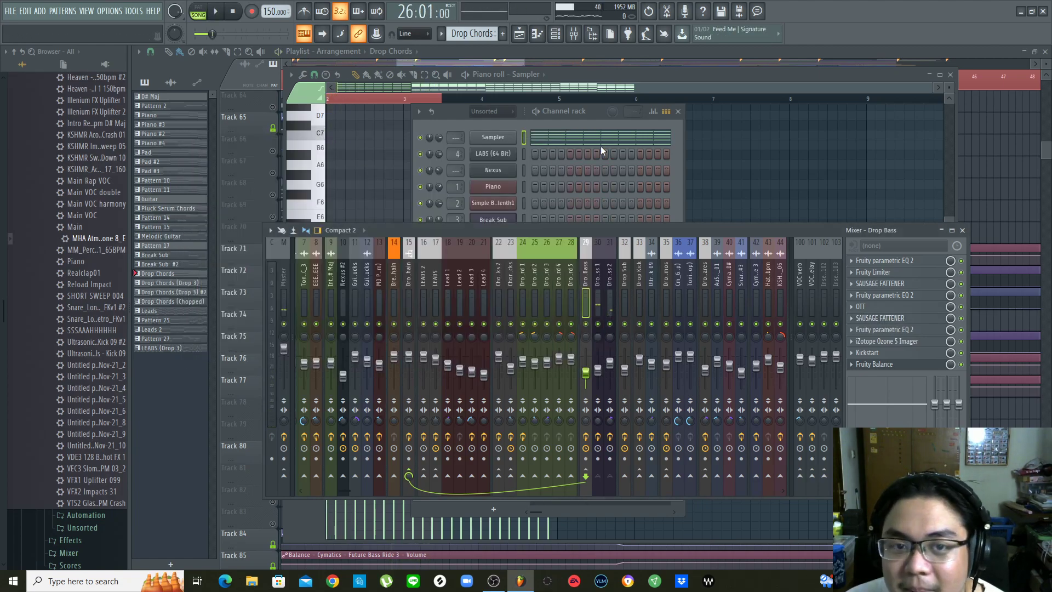
# View the Parametric EQ 2 in Drop Bass effect slot 7 while the bass plays briefly, and close it
pyautogui.click(908, 331)
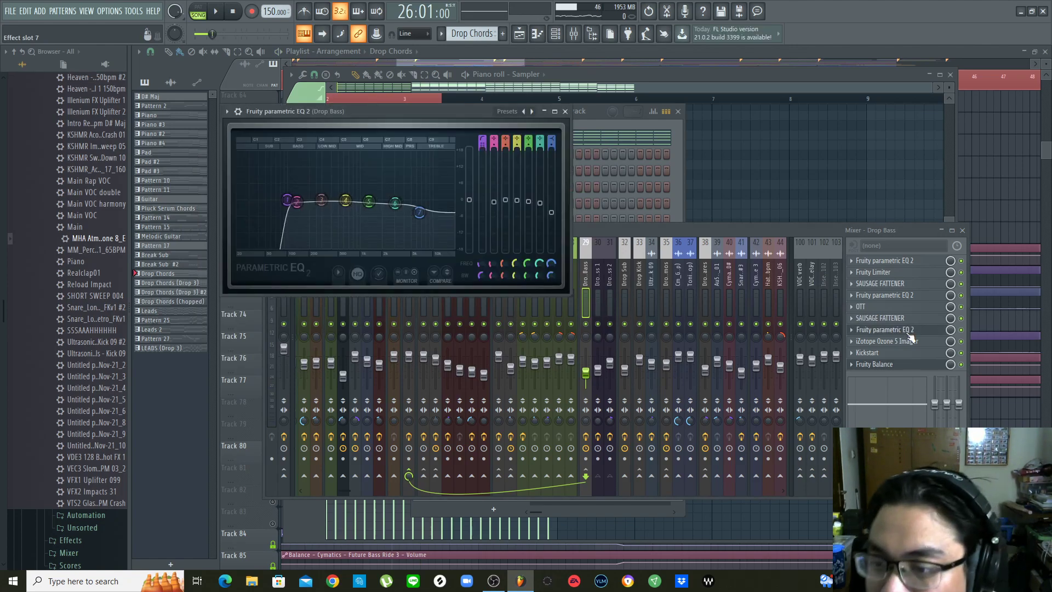
pyautogui.press('space')
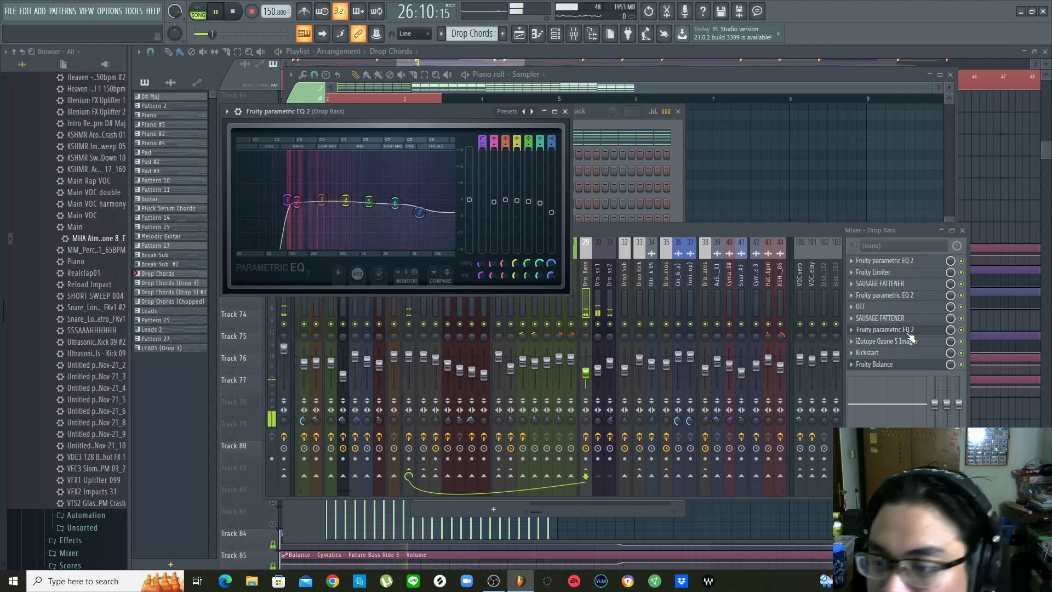
pyautogui.press('space')
pyautogui.click(908, 332)
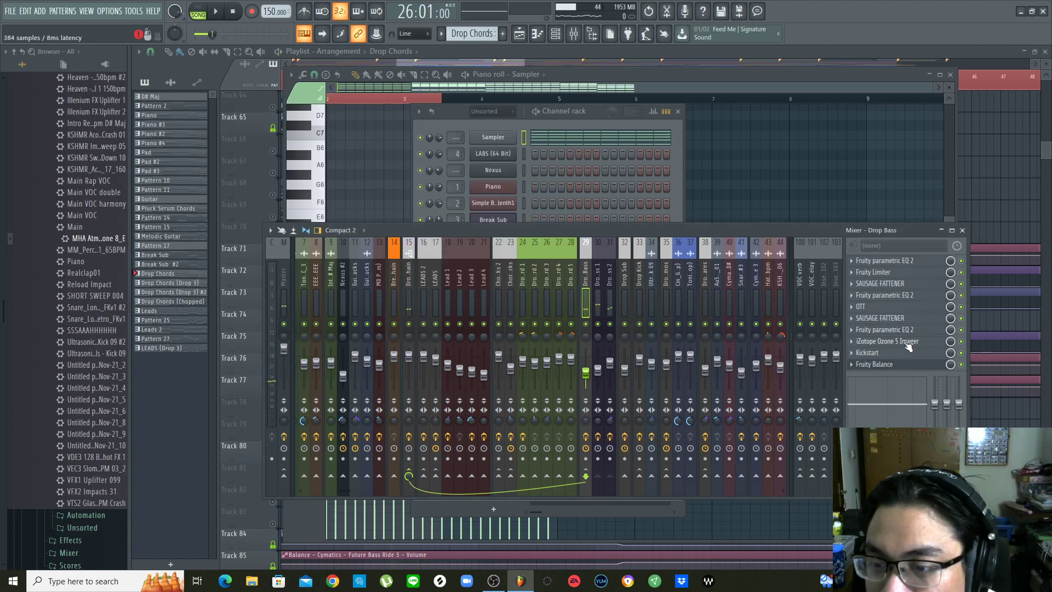
# Open iZotope Ozone 5 Imager on the Drop Bass track, play the bass, and examine the width of its four bands
pyautogui.click(908, 341)
pyautogui.press('space')
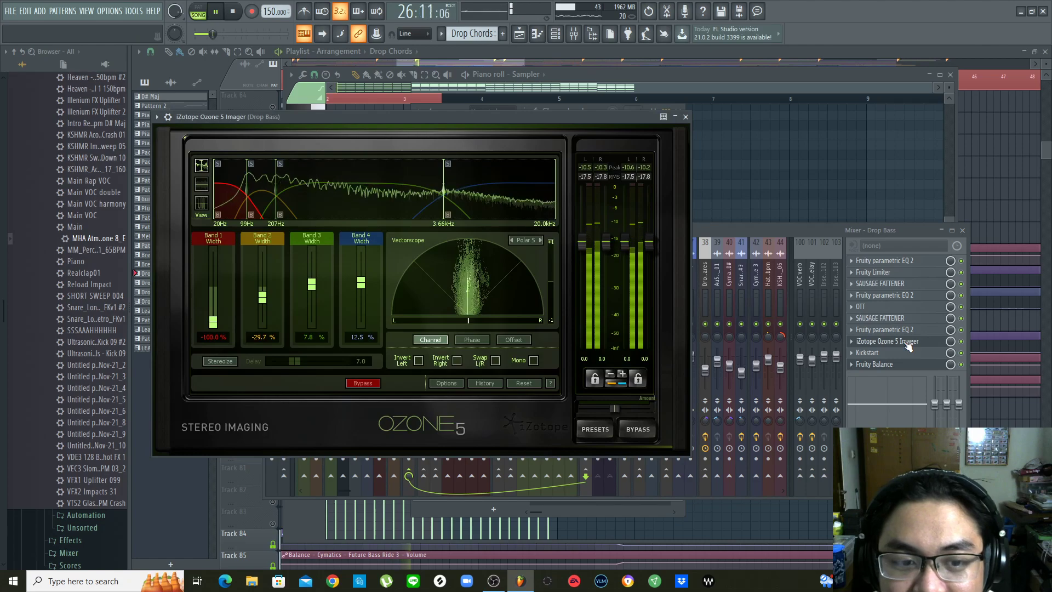
pyautogui.moveTo(475, 117); pyautogui.dragTo(550, 136)
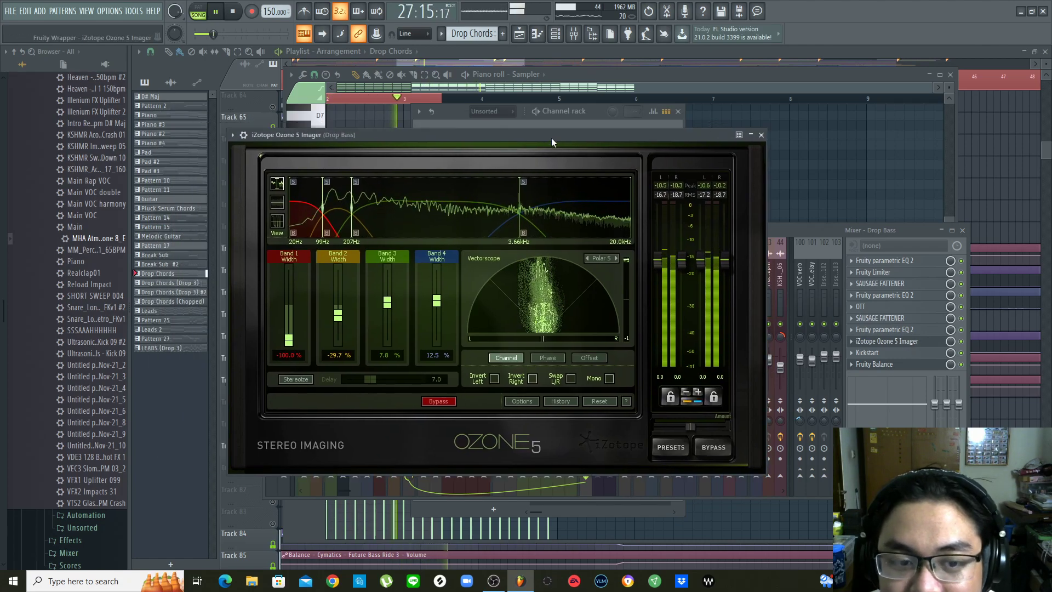
pyautogui.press('space')
pyautogui.moveTo(672, 133); pyautogui.dragTo(689, 128)
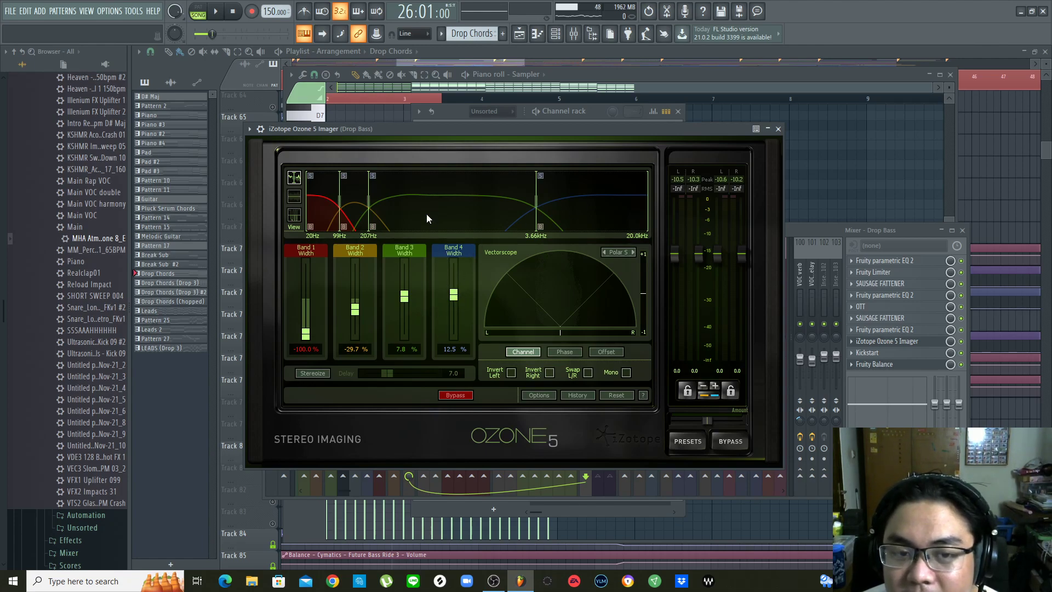
pyautogui.moveTo(548, 130); pyautogui.dragTo(561, 131)
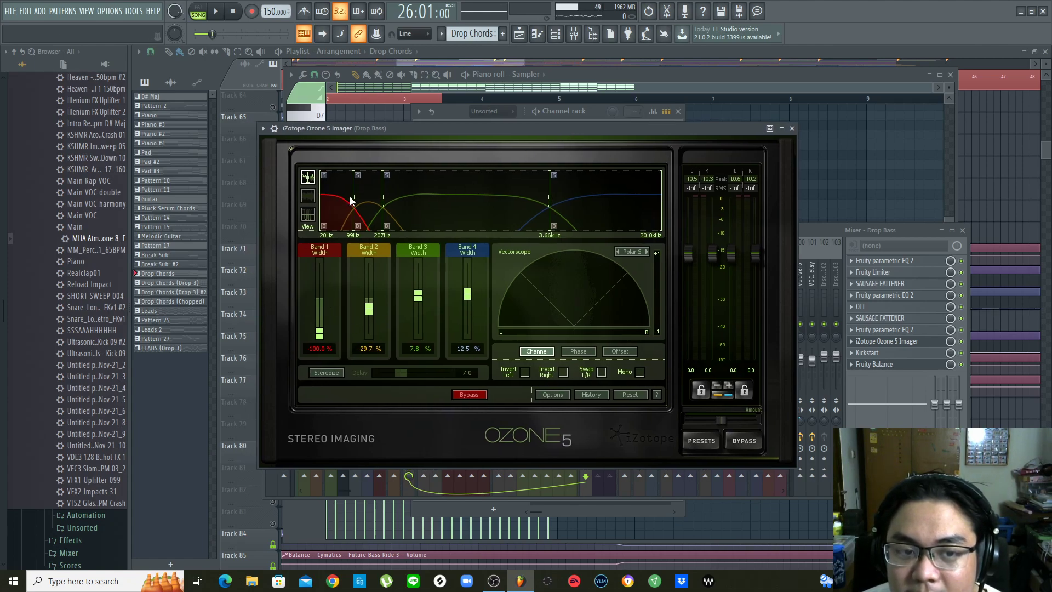
# Play the bass briefly while watching the Ozone 5 Imager's vectorscope, and close the plugin
pyautogui.press('space')
pyautogui.press('space')
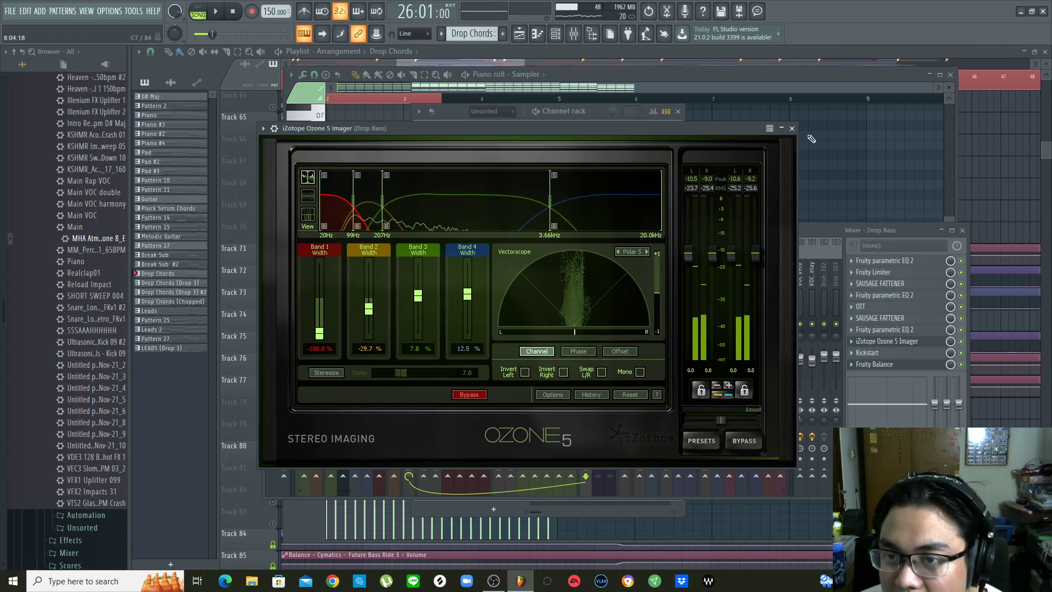
pyautogui.click(792, 128)
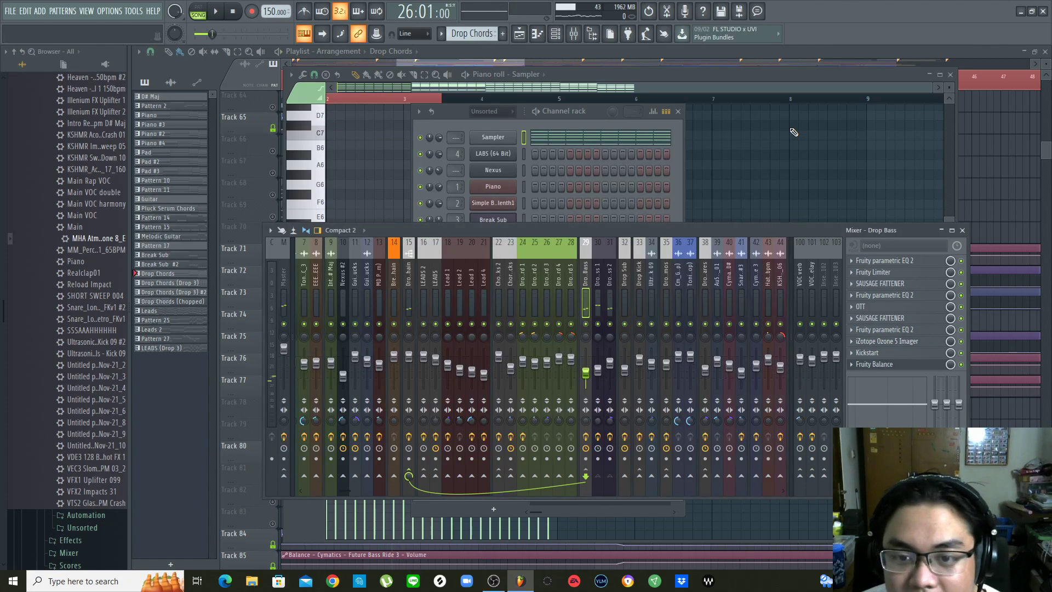
# View Kickstart on the Drop Bass track during brief playback, check the track's Fruity Balance, and close both plugins
pyautogui.click(897, 354)
pyautogui.press('space')
pyautogui.press('space')
pyautogui.click(898, 354)
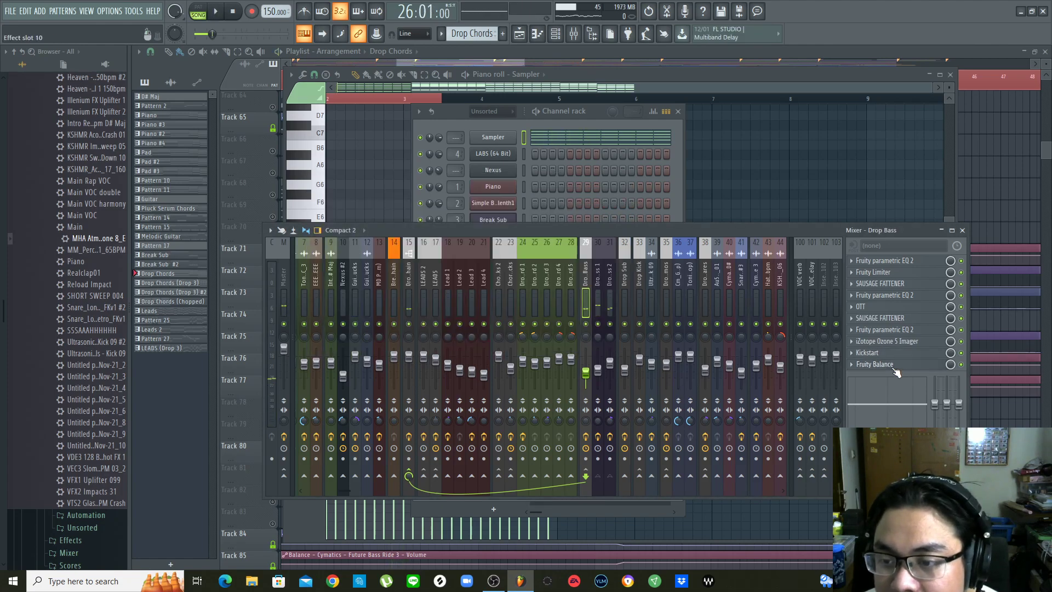
pyautogui.click(897, 364)
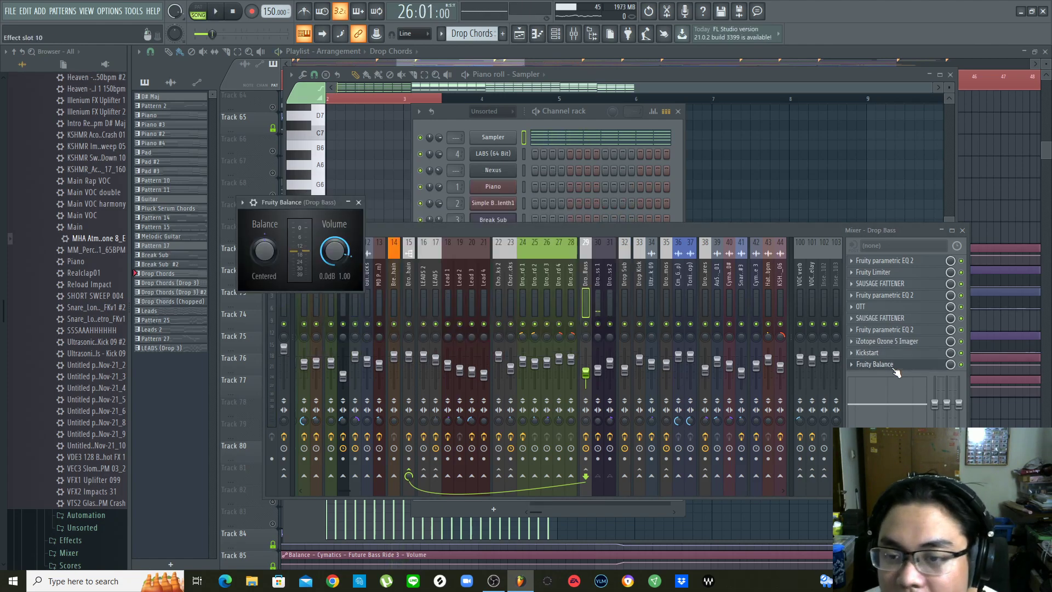
pyautogui.click(894, 367)
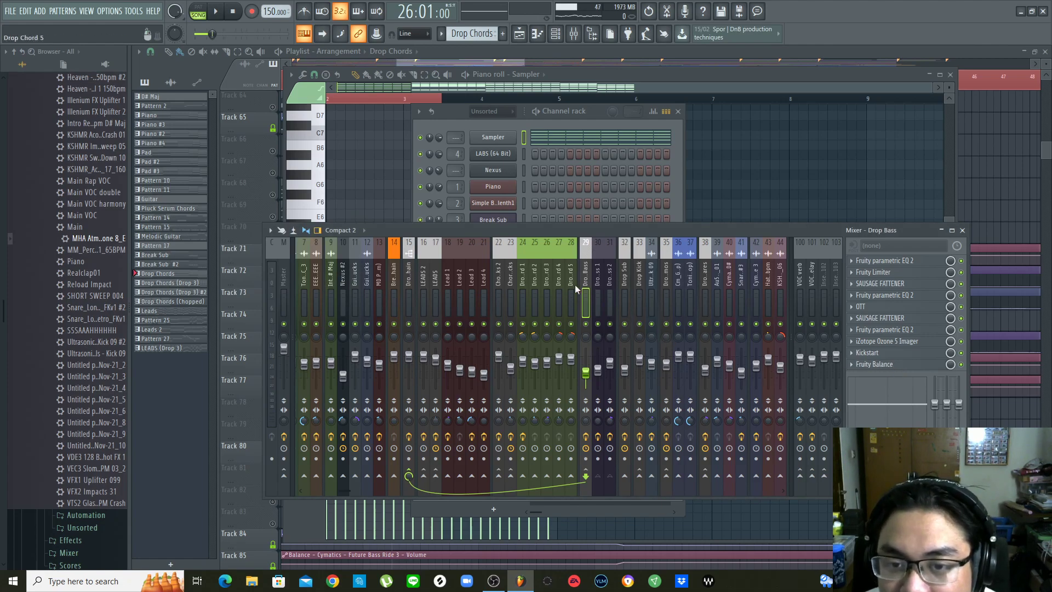
# Solo the Drop Sub channel in the channel rack and play the sub briefly
pyautogui.click(449, 112)
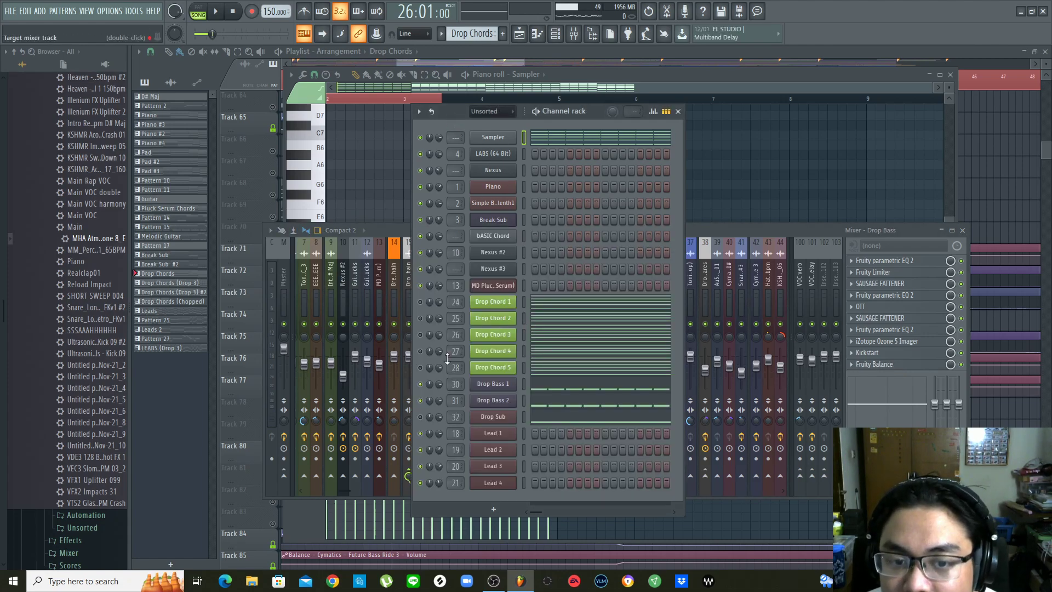
pyautogui.rightClick(420, 417)
pyautogui.click(449, 119)
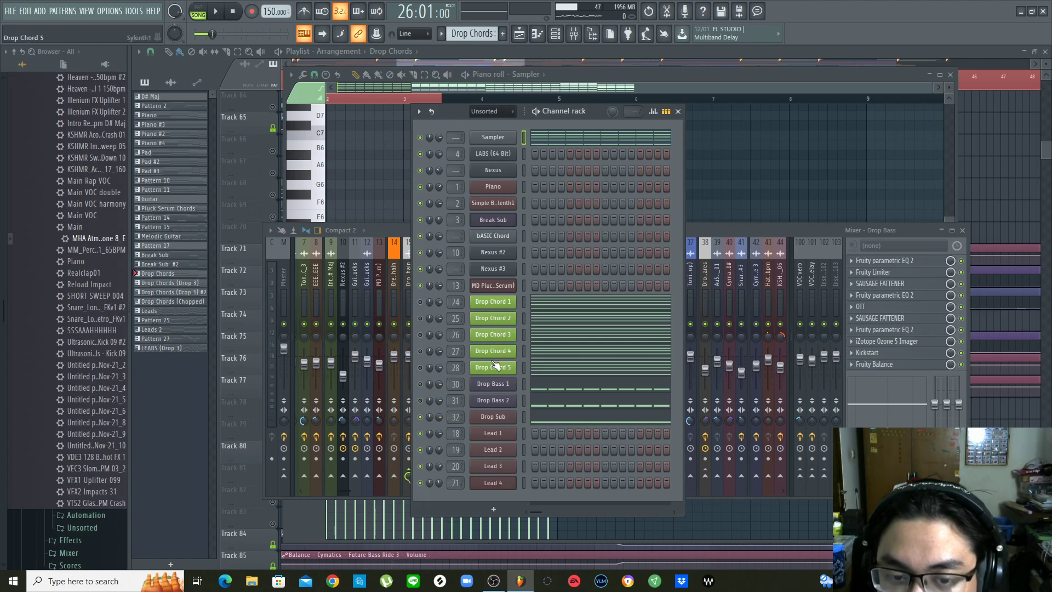
pyautogui.moveTo(726, 226); pyautogui.dragTo(706, 232)
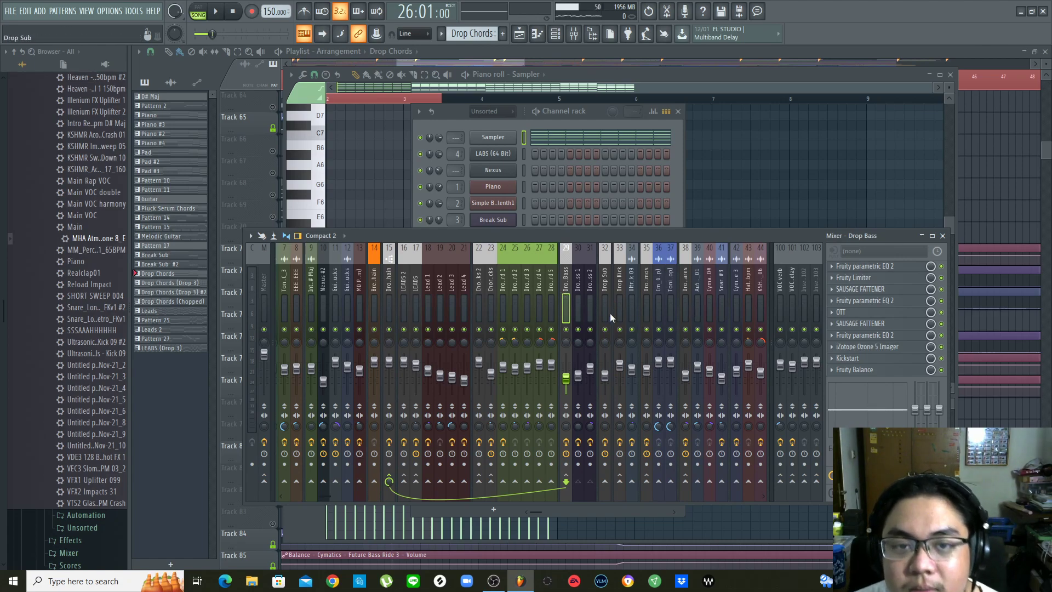
pyautogui.click(451, 111)
pyautogui.press('space')
pyautogui.press('space')
# Open the Drop Sub channel's Sylenth1 patch and play the sub while watching its mixer track
pyautogui.click(496, 416)
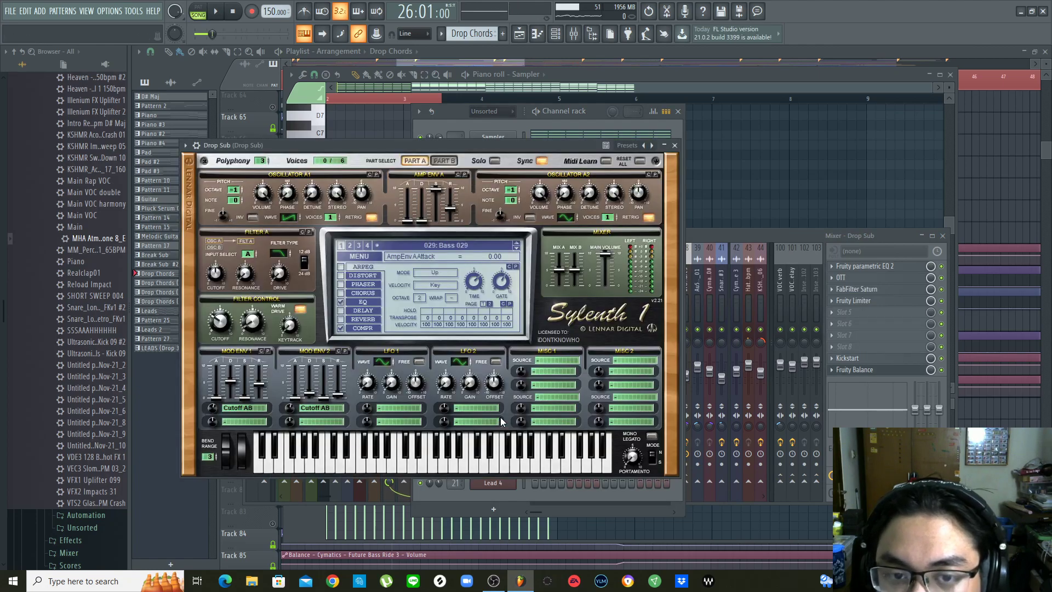
pyautogui.click(676, 146)
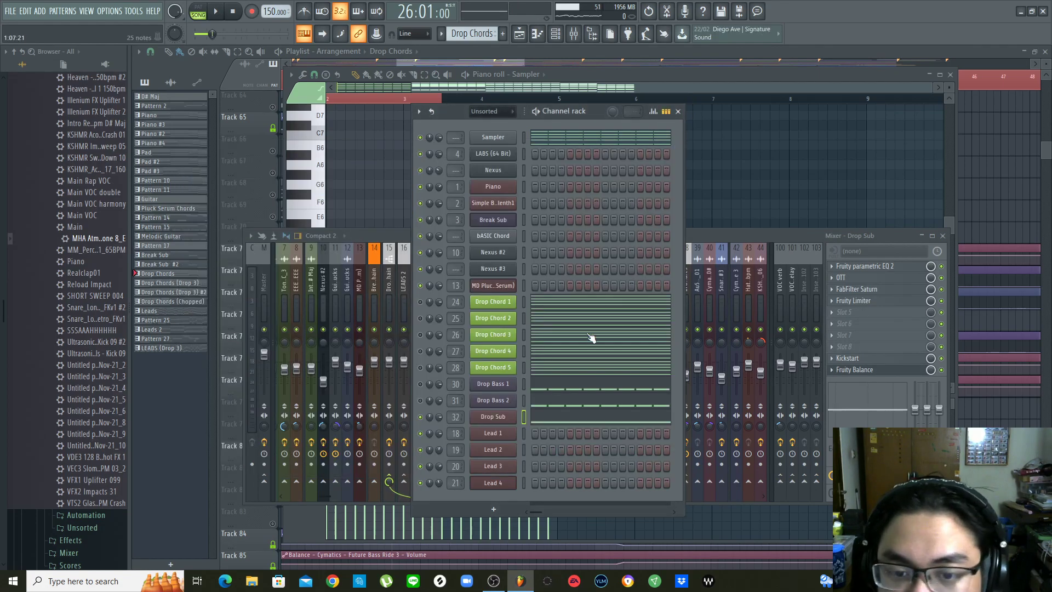
pyautogui.click(507, 416)
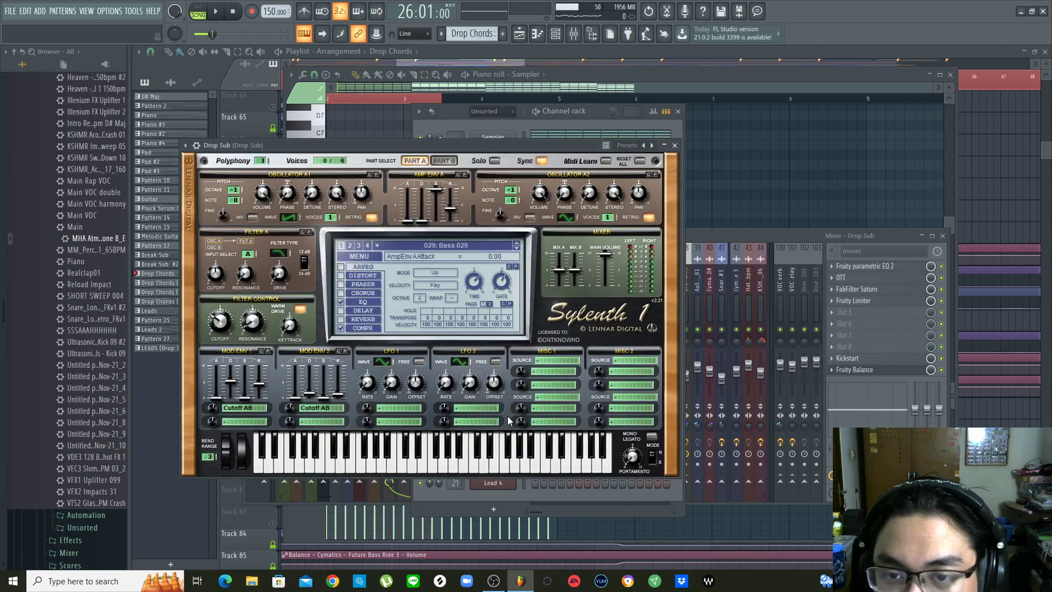
pyautogui.click(759, 233)
pyautogui.press('space')
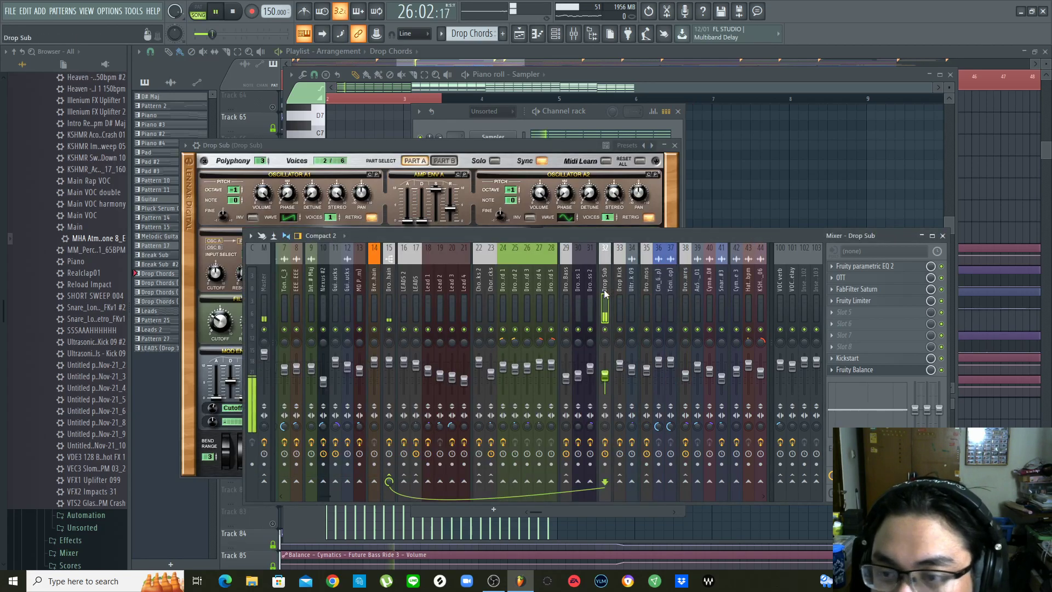
pyautogui.press('space')
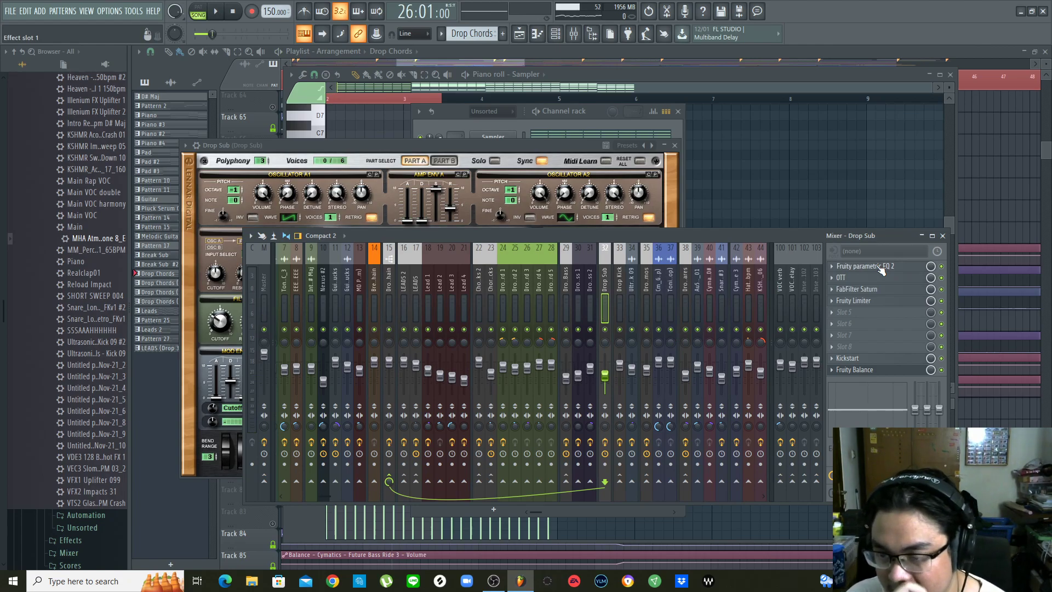
# Examine Parametric EQ 2 and OTT on the Drop Sub track, playing the sub briefly with each one open
pyautogui.click(881, 266)
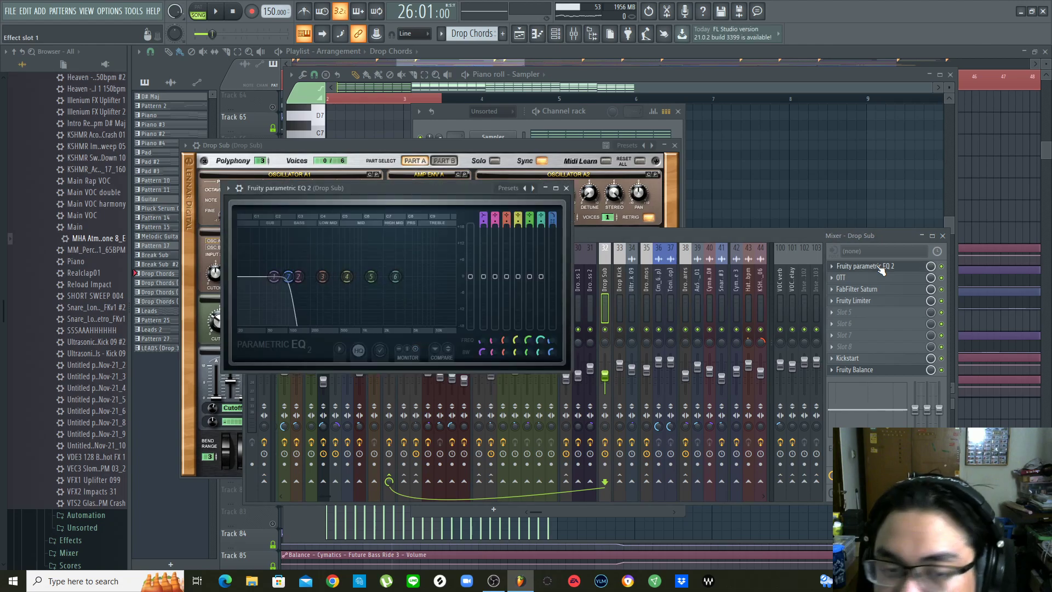
pyautogui.press('space')
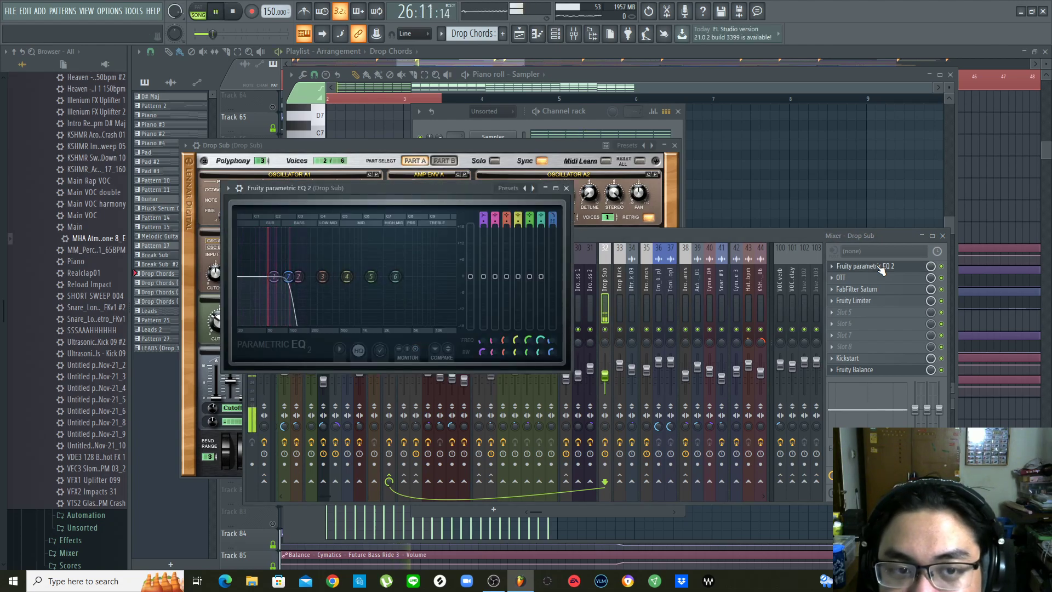
pyautogui.press('space')
pyautogui.click(869, 278)
pyautogui.press('space')
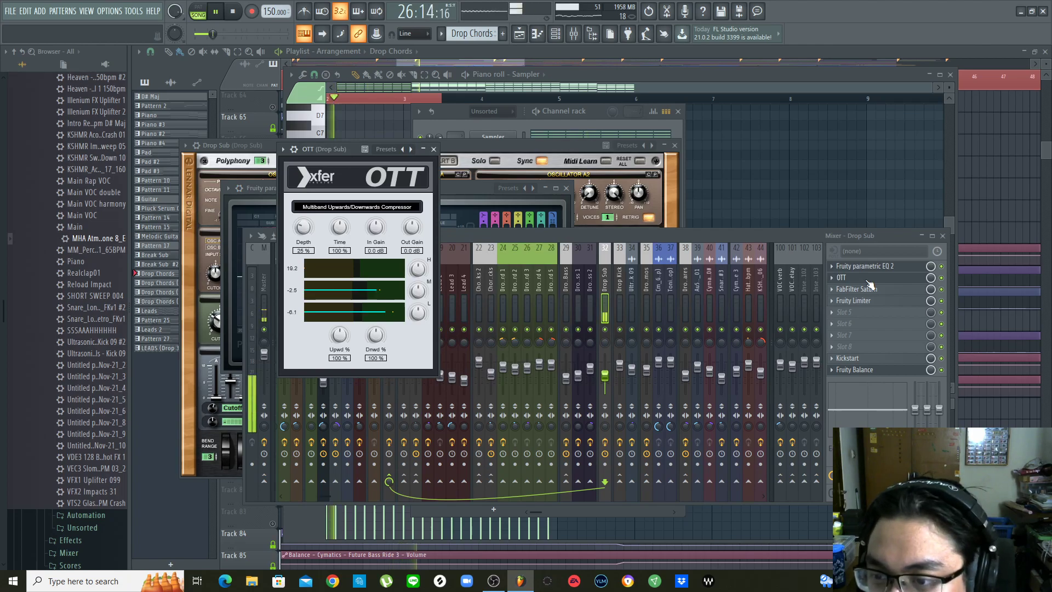
pyautogui.press('space')
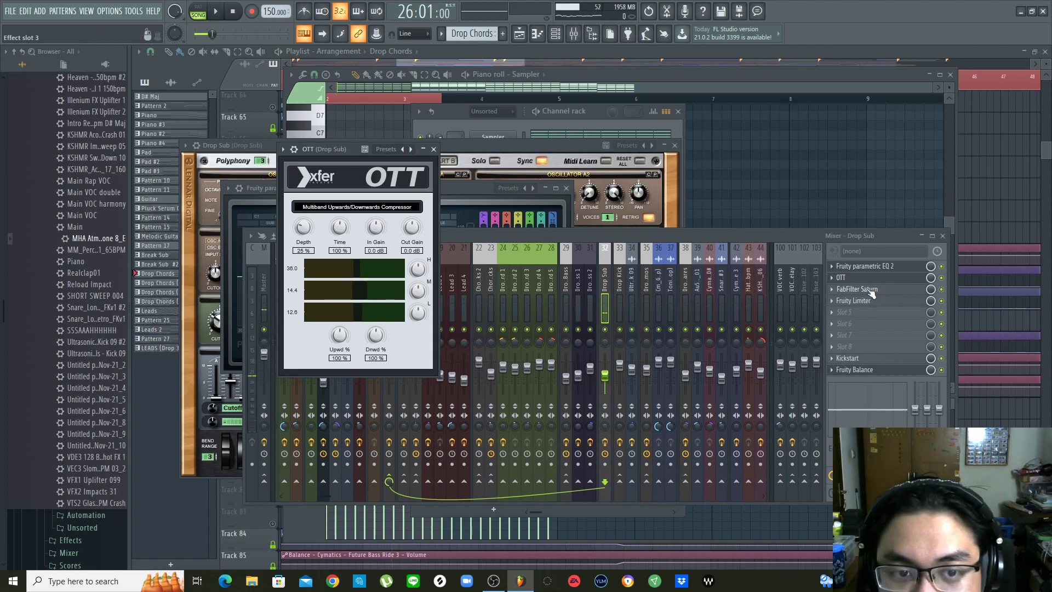
# Examine FabFilter Saturn and Fruity Limiter on the Drop Sub track during brief playback, and close the limiter
pyautogui.click(869, 292)
pyautogui.press('space')
pyautogui.press('space')
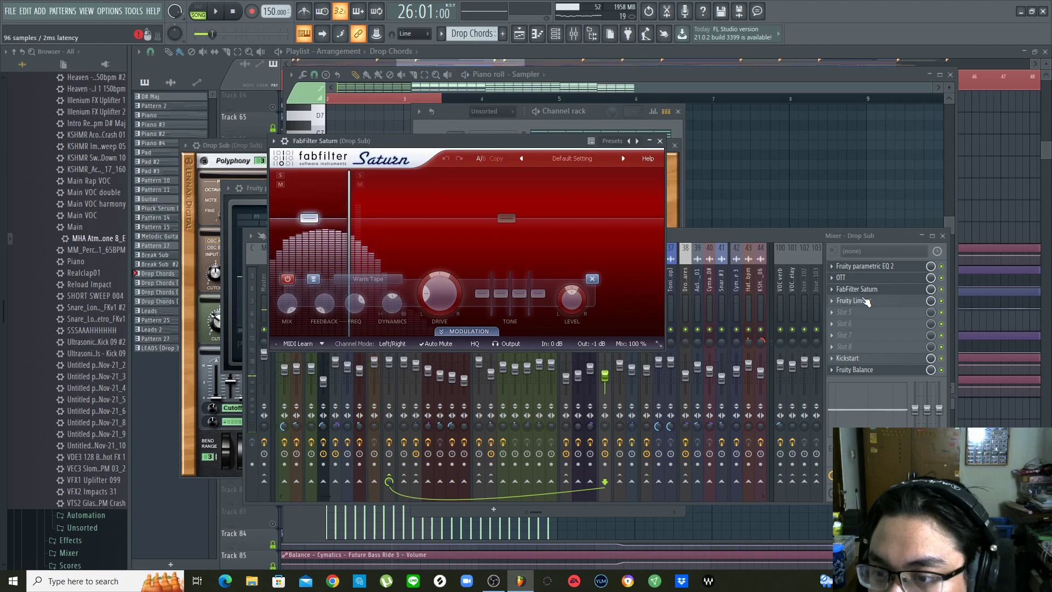
pyautogui.click(855, 300)
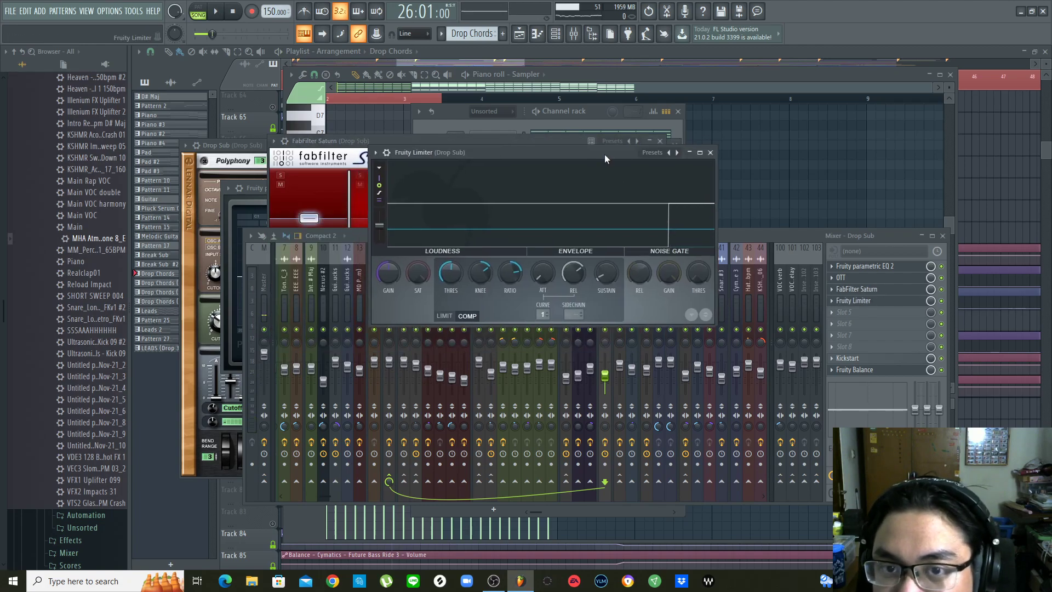
pyautogui.moveTo(602, 153); pyautogui.dragTo(612, 161)
pyautogui.press('space')
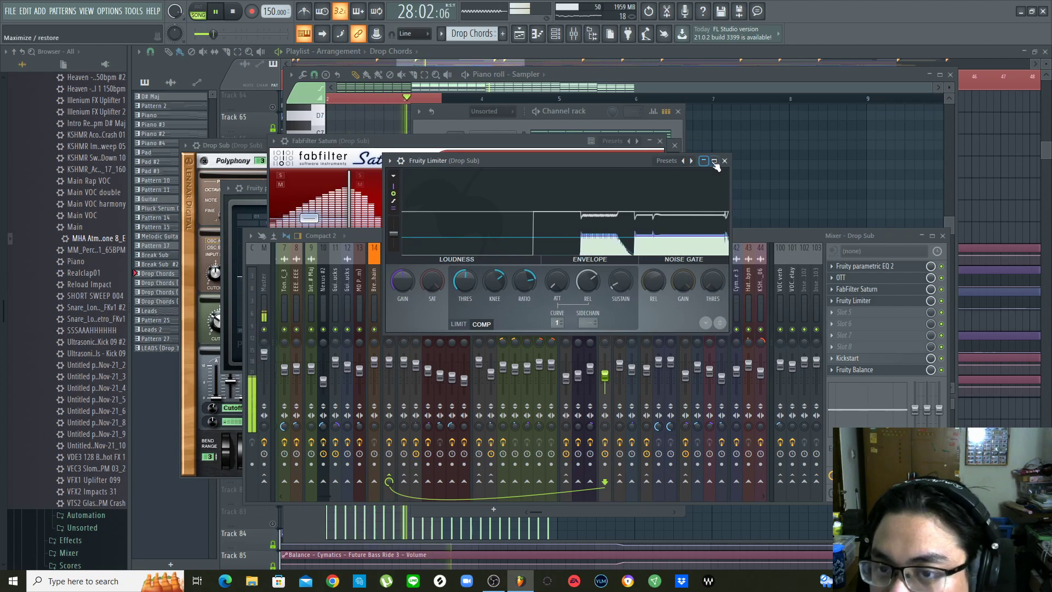
pyautogui.press('space')
pyautogui.click(855, 301)
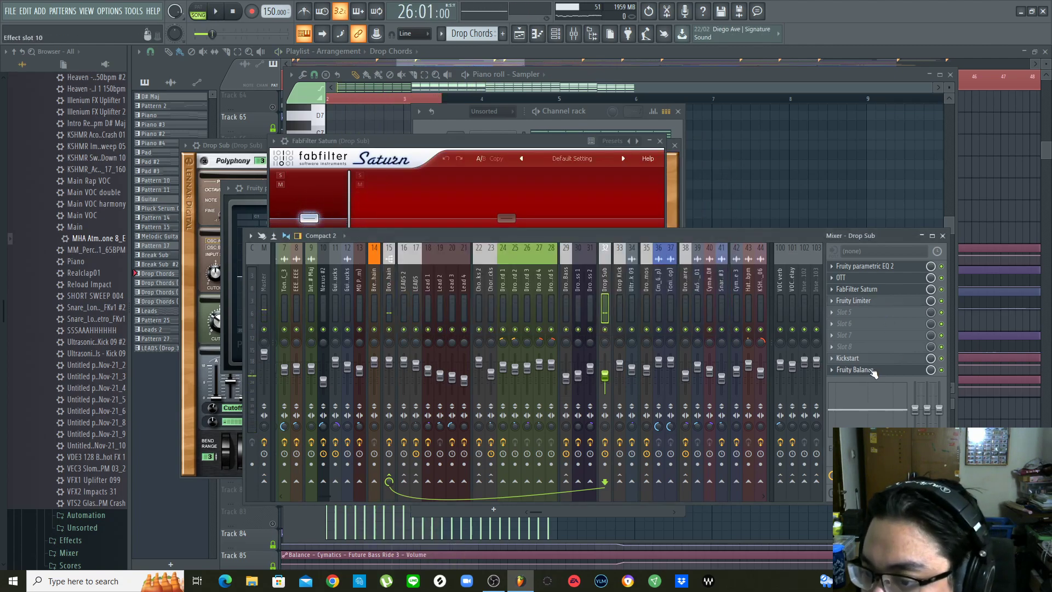
# View Kickstart on the Drop Sub track, check its Fruity Balance while the sub plays, and close both plugins
pyautogui.click(861, 359)
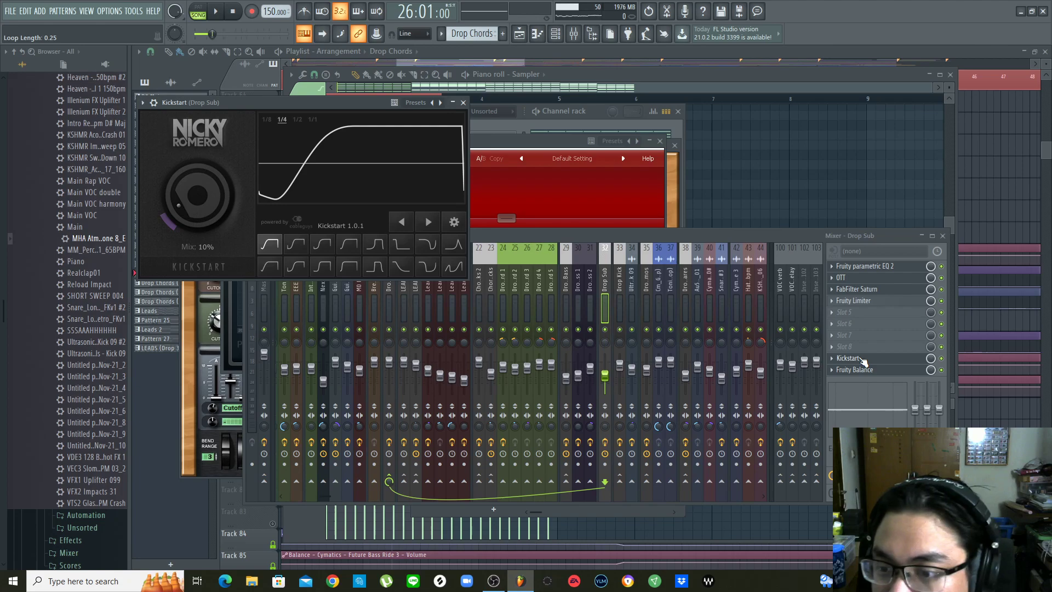
pyautogui.click(863, 359)
pyautogui.click(865, 370)
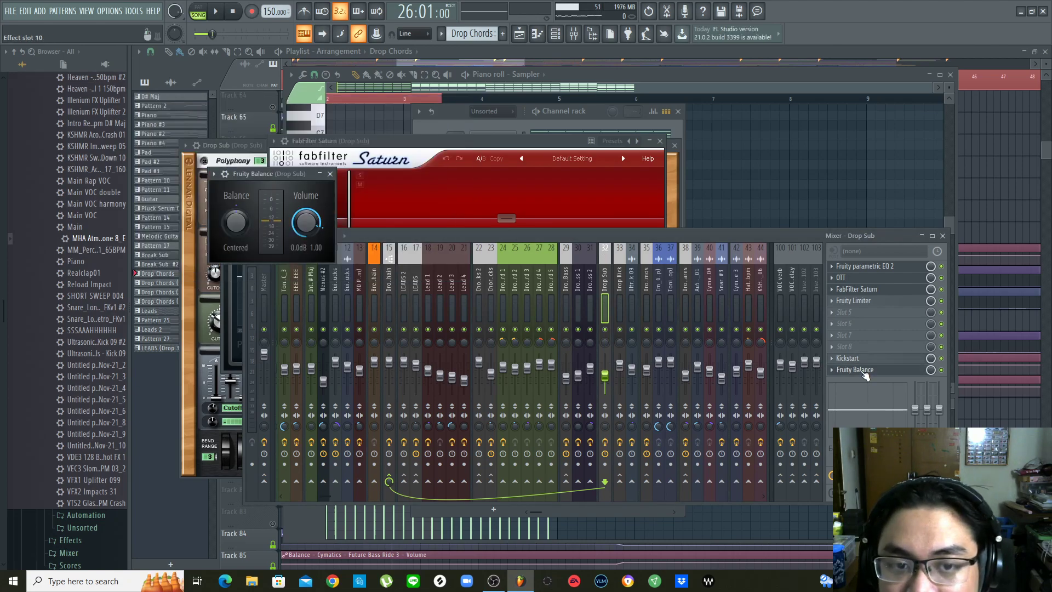
pyautogui.press('space')
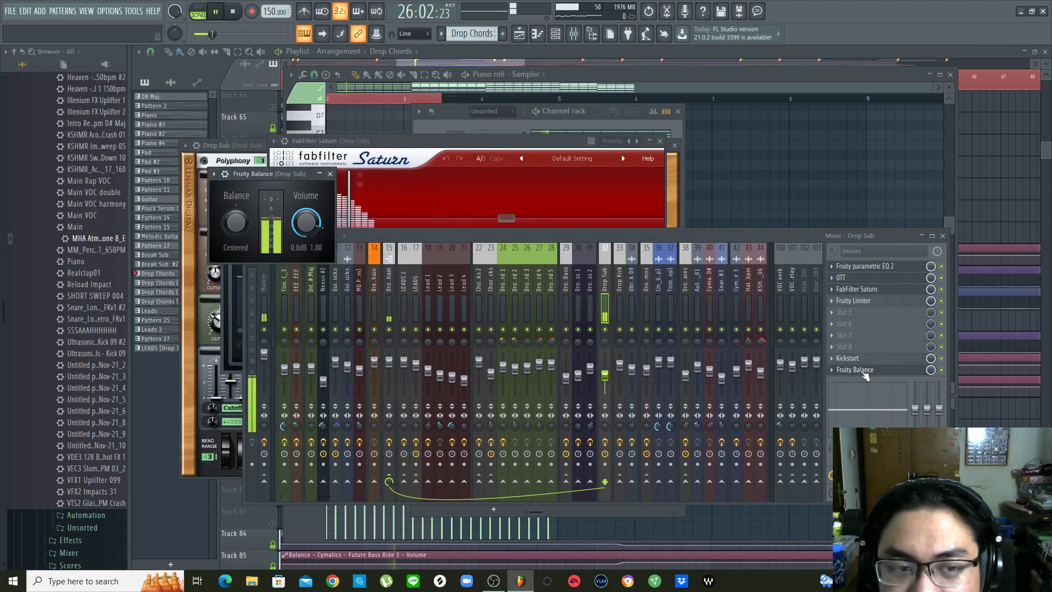
pyautogui.click(863, 371)
pyautogui.press('space')
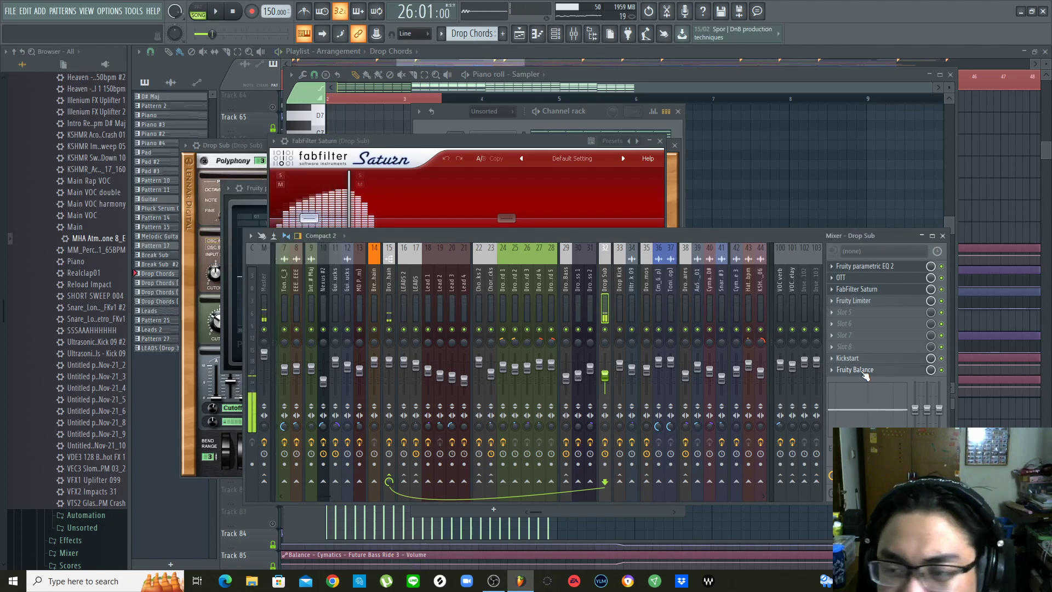
# Select the Drop Synths Sidechain mixer track, open its Fruity Balance, and play the drop briefly to view its volume automation
pyautogui.scroll(3, 587, 285)
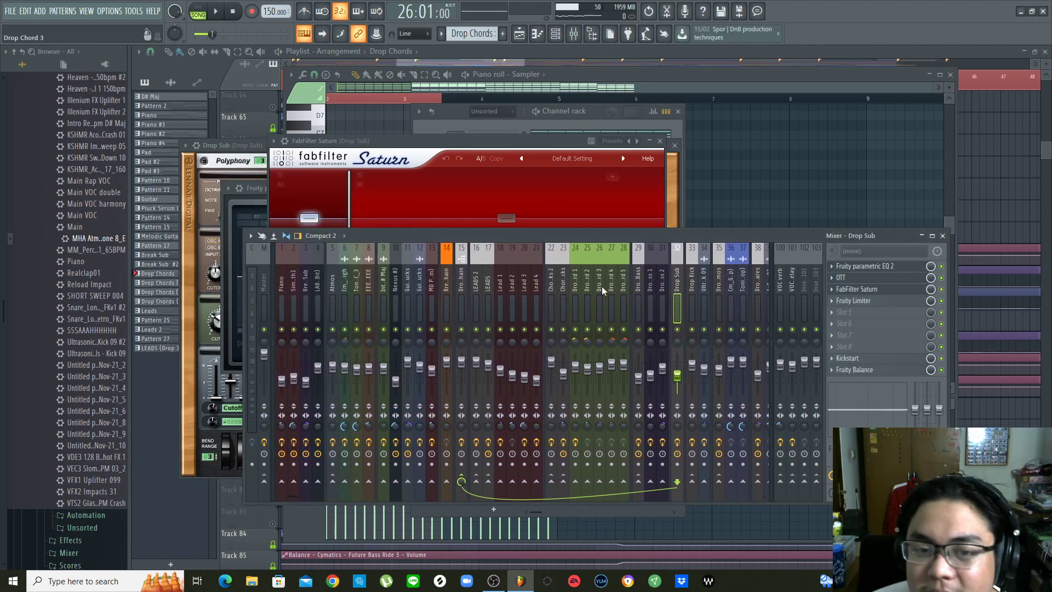
pyautogui.scroll(-3, 602, 286)
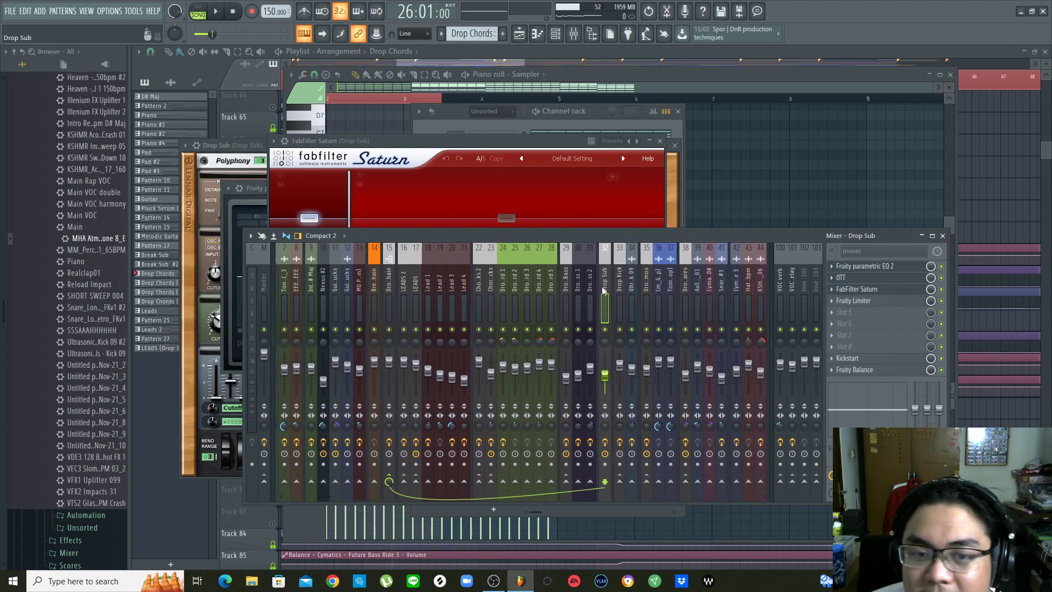
pyautogui.scroll(3, 602, 286)
pyautogui.scroll(-2, 601, 287)
pyautogui.scroll(2, 601, 286)
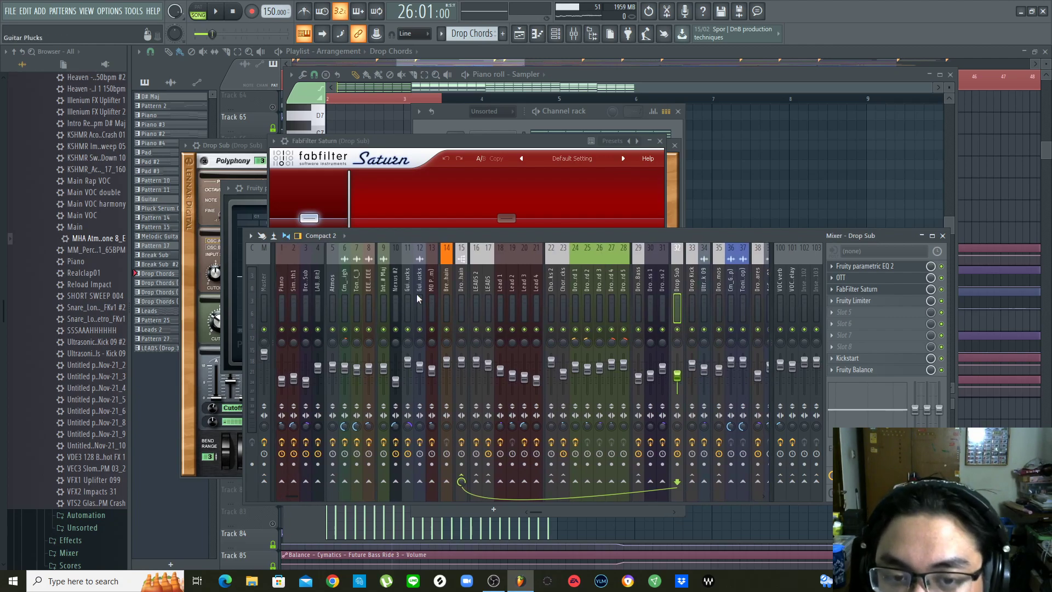
pyautogui.click(463, 276)
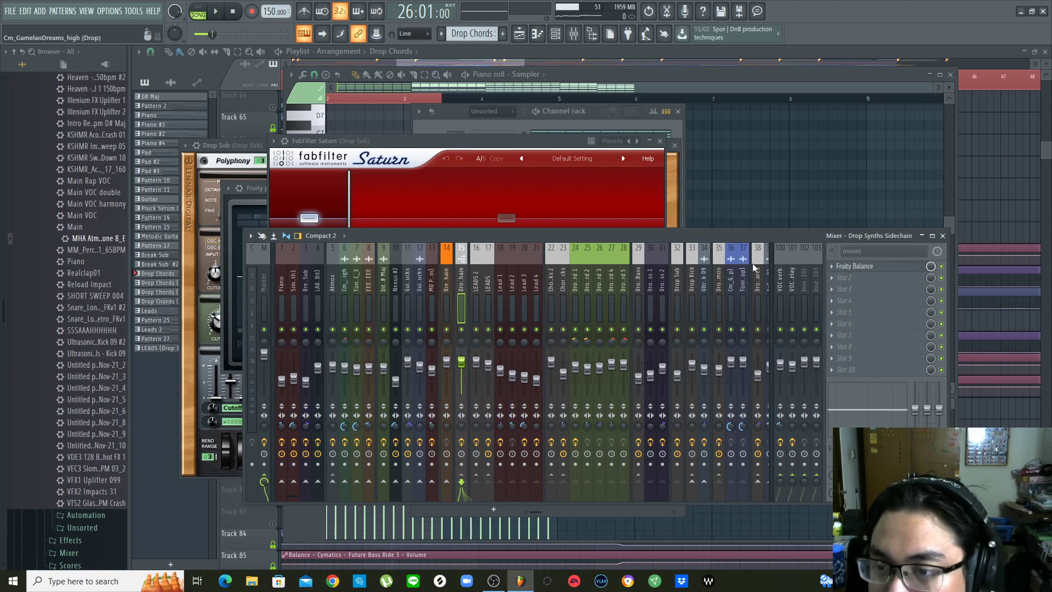
pyautogui.click(865, 267)
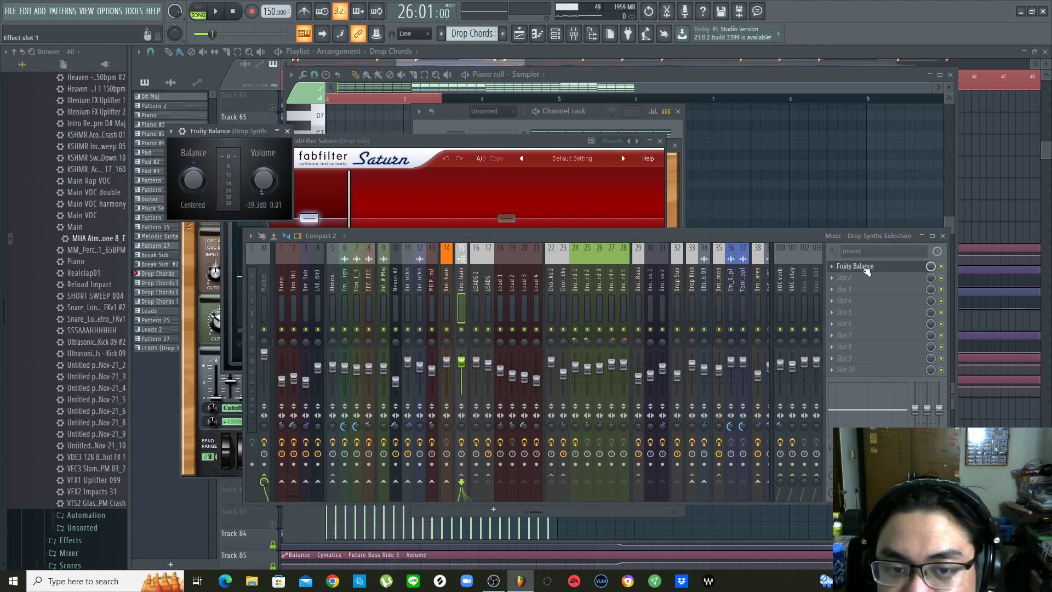
pyautogui.press('space')
pyautogui.moveTo(619, 236); pyautogui.dragTo(628, 230)
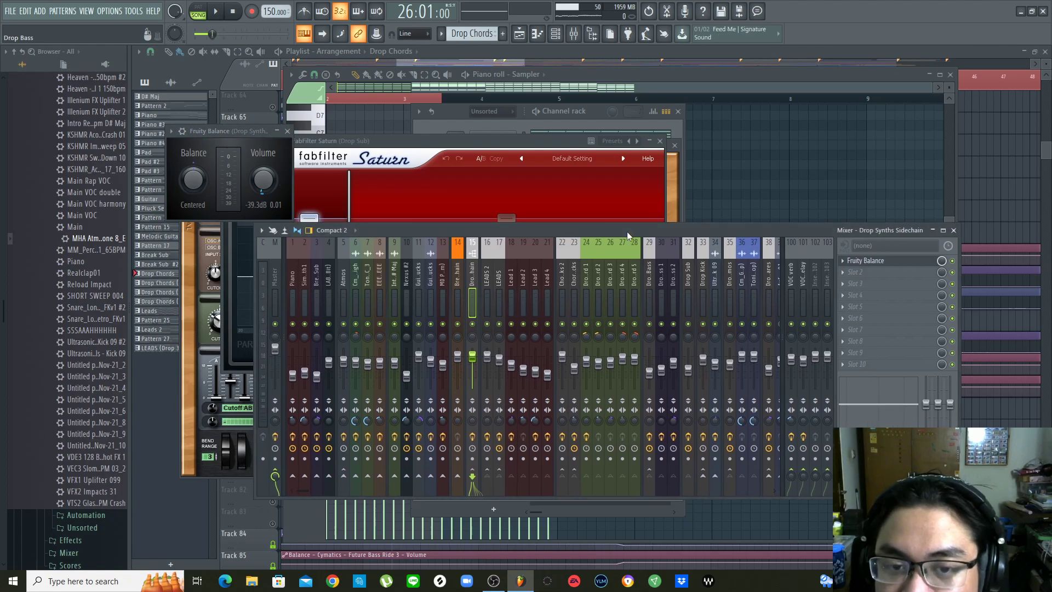
pyautogui.press('space')
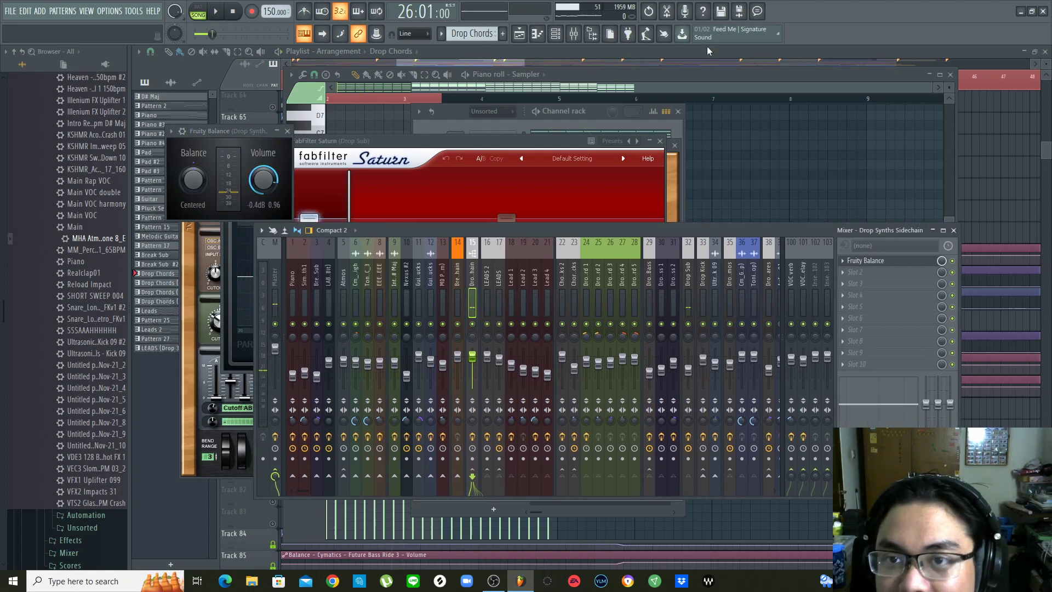
# Return to the playlist, save the project, and bring the drop's tracks 71 to 90 into view
pyautogui.click(708, 49)
pyautogui.scroll(4, 358, 75)
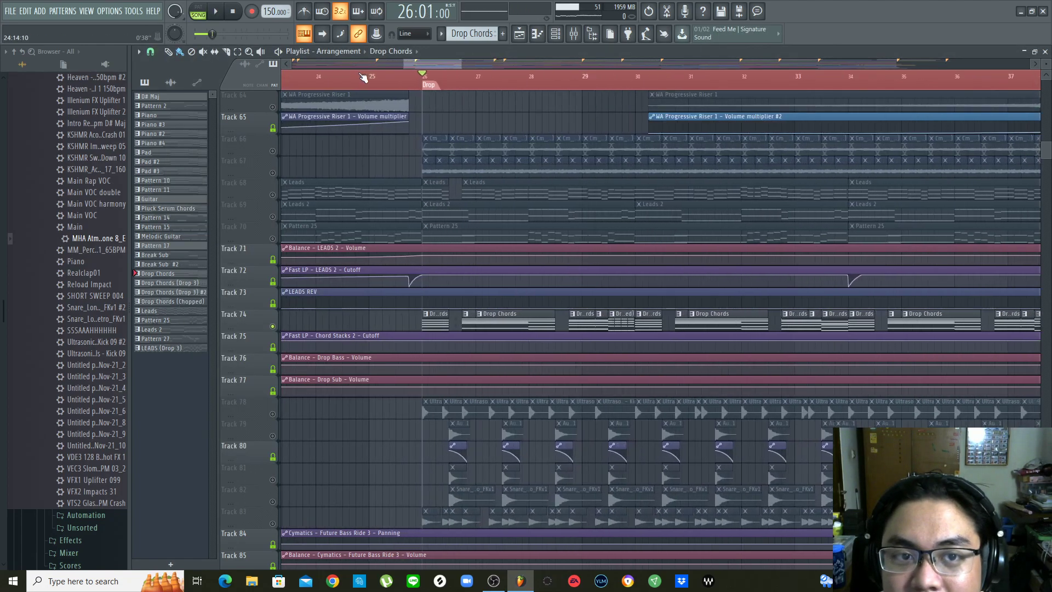
pyautogui.hotkey('ctrl', 's')
pyautogui.scroll(-4, 551, 235)
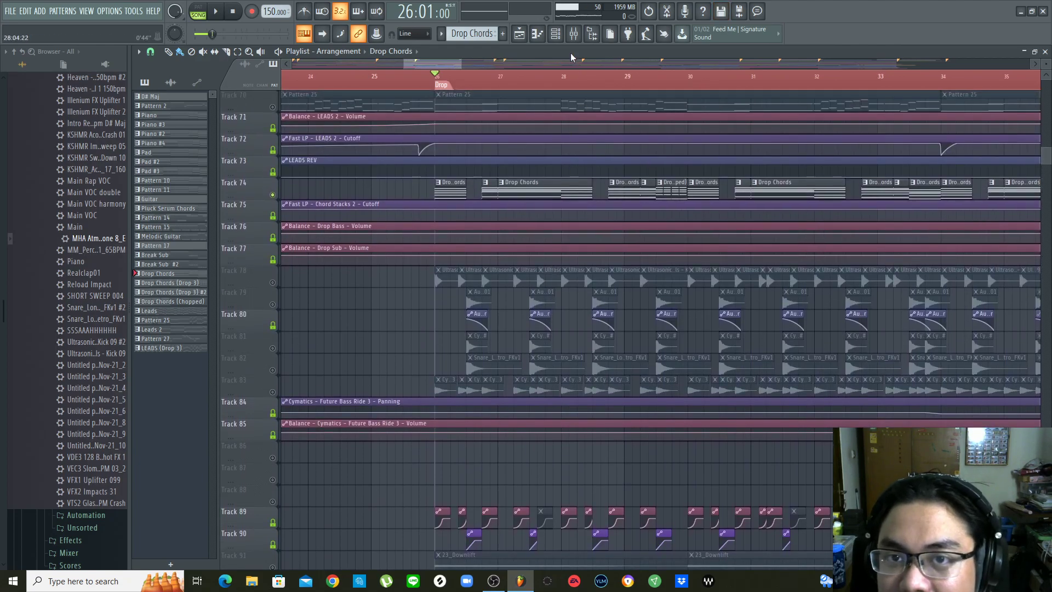
pyautogui.scroll(-2, 512, 60)
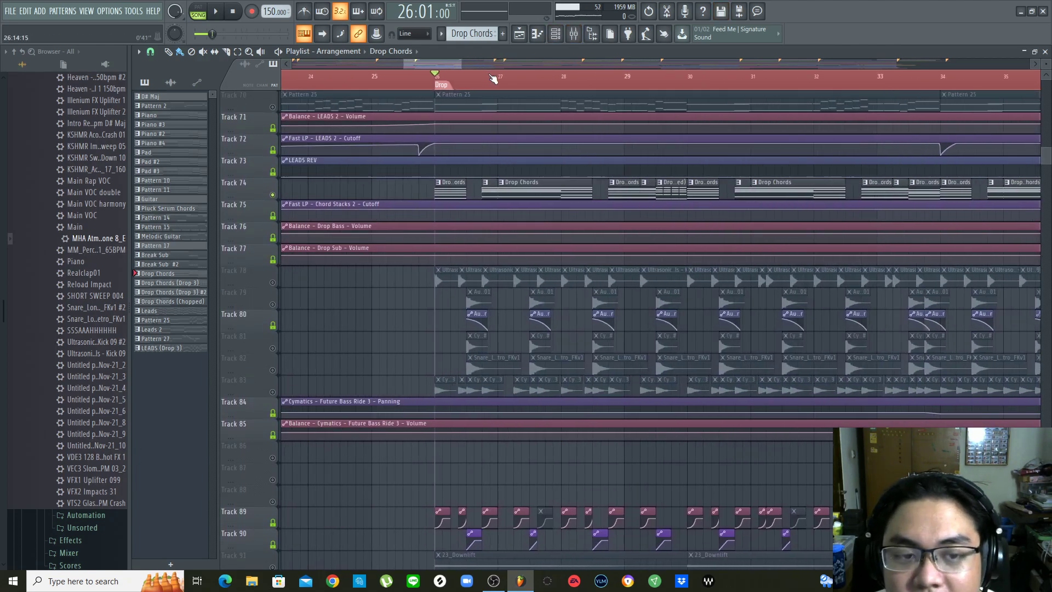
pyautogui.hscroll(2, 511, 61)
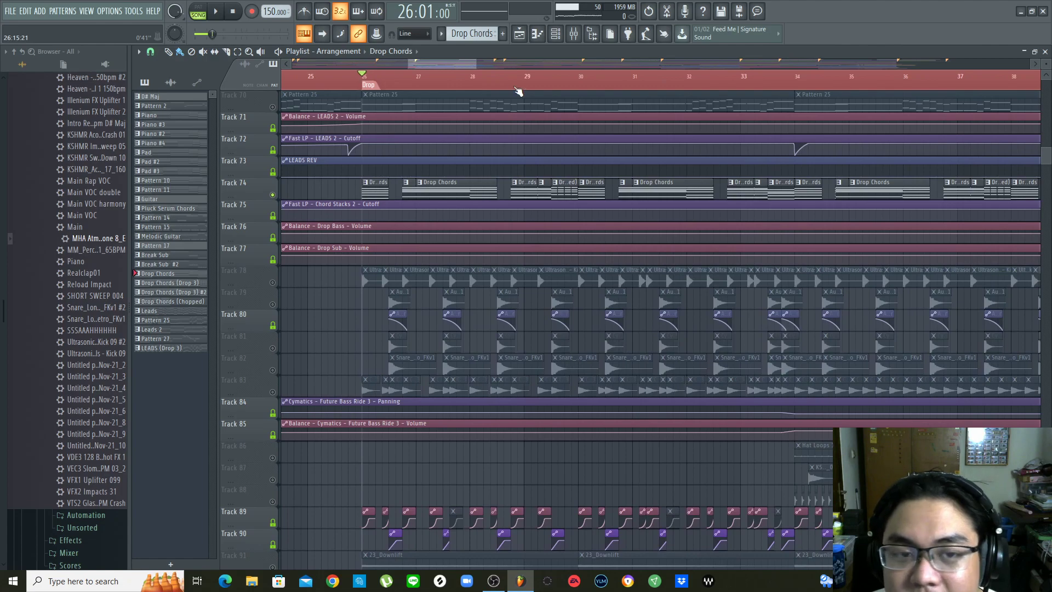
pyautogui.scroll(2, 591, 317)
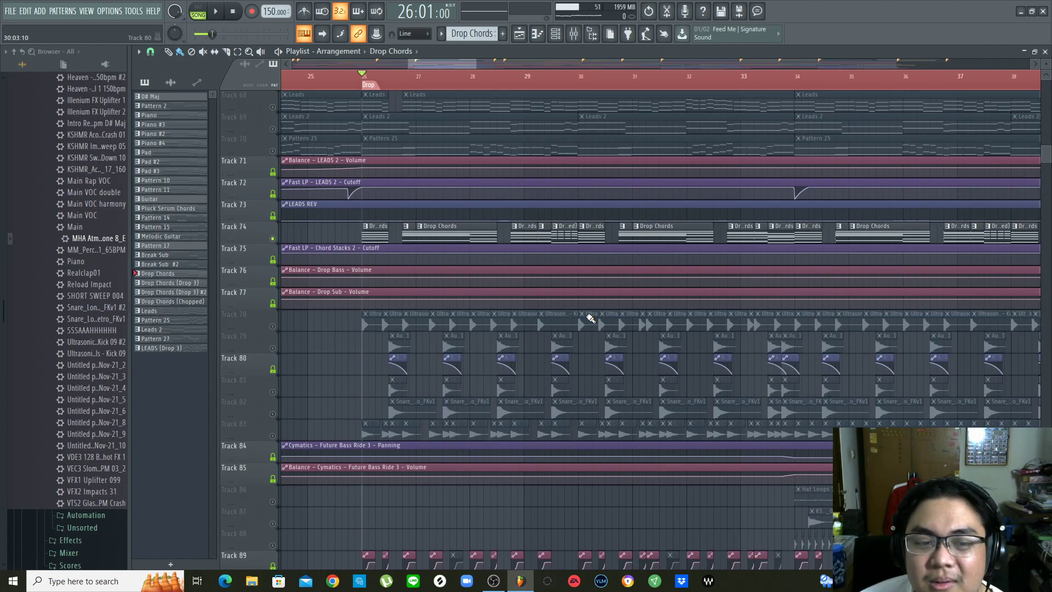
pyautogui.scroll(-3, 591, 318)
pyautogui.scroll(2, 591, 318)
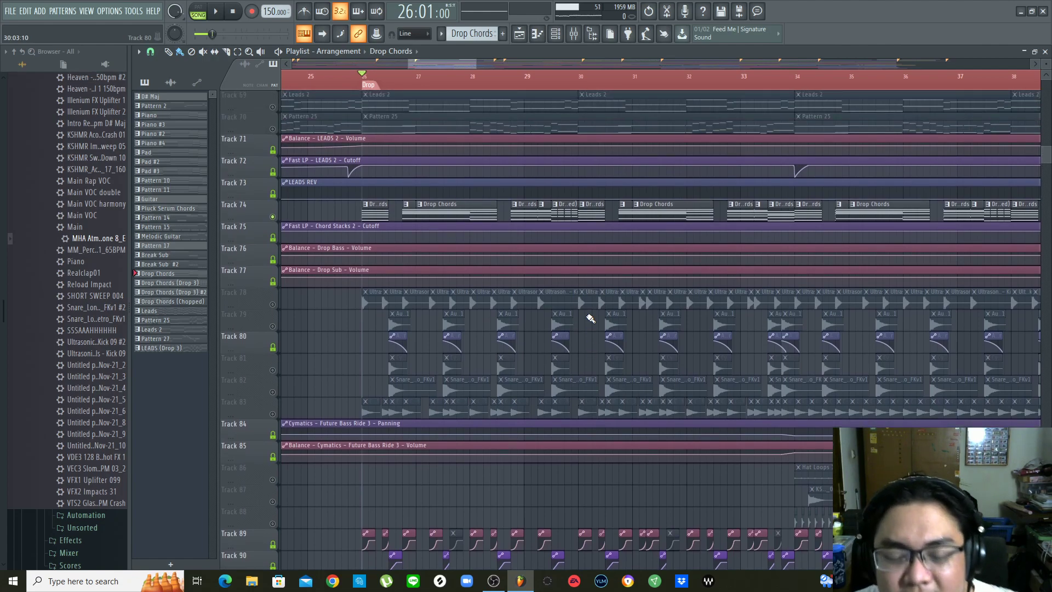
pyautogui.scroll(-3, 591, 318)
pyautogui.scroll(3, 589, 317)
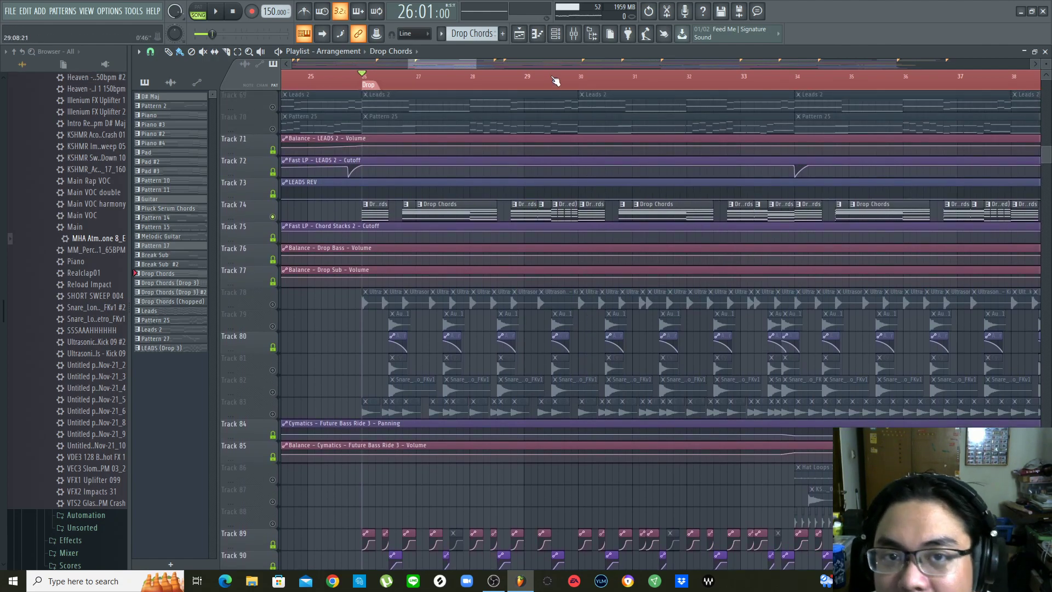
# Examine the Drop Synths Sidechain volume automation clips on tracks 89 and 90 against the drop's kick and snare clips
pyautogui.scroll(-7, 491, 334)
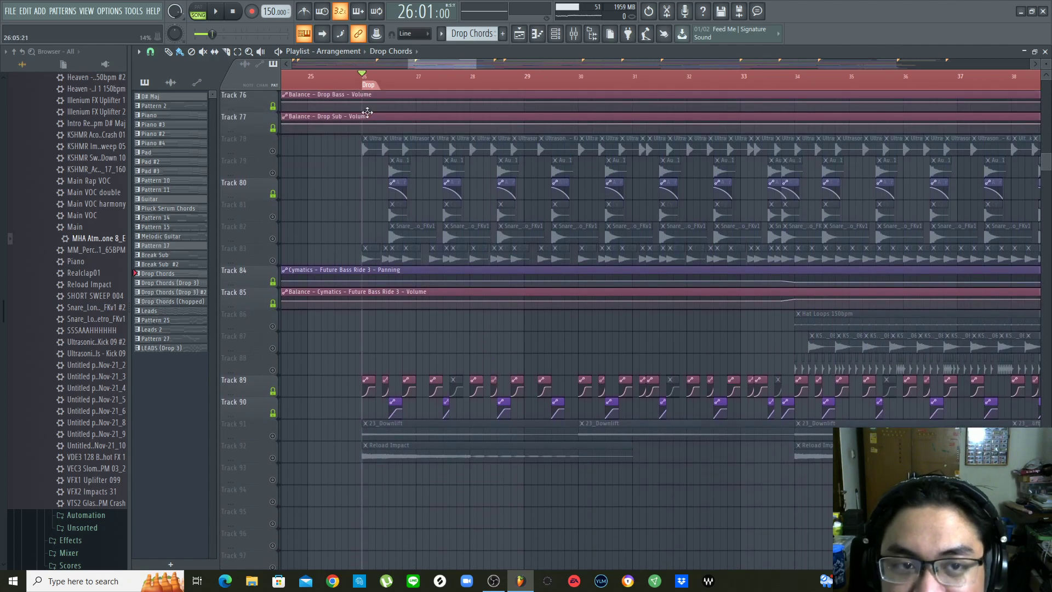
pyautogui.scroll(4, 363, 75)
pyautogui.scroll(-3, 500, 294)
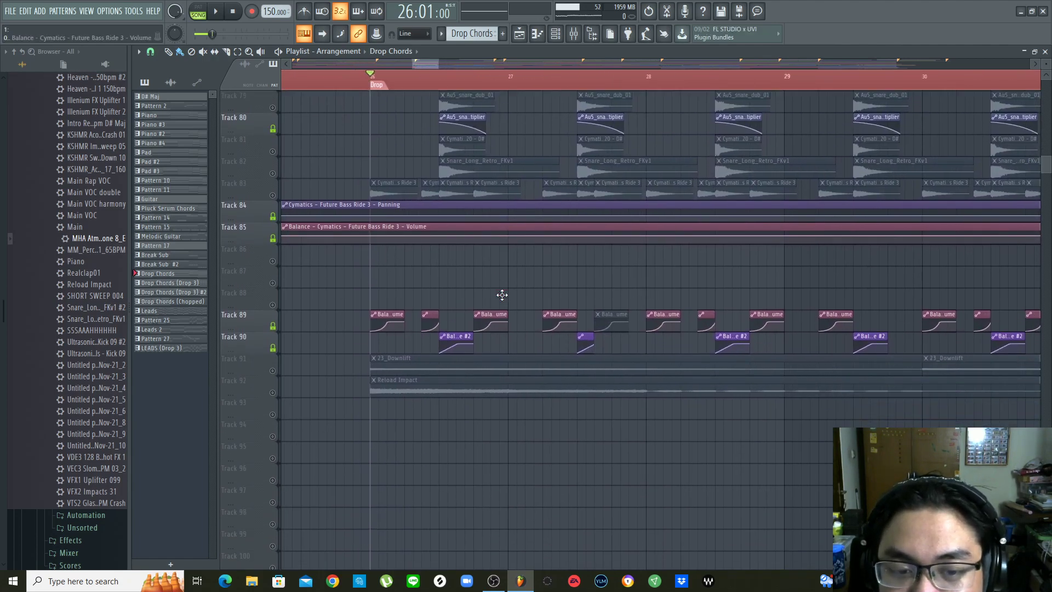
pyautogui.scroll(1, 371, 79)
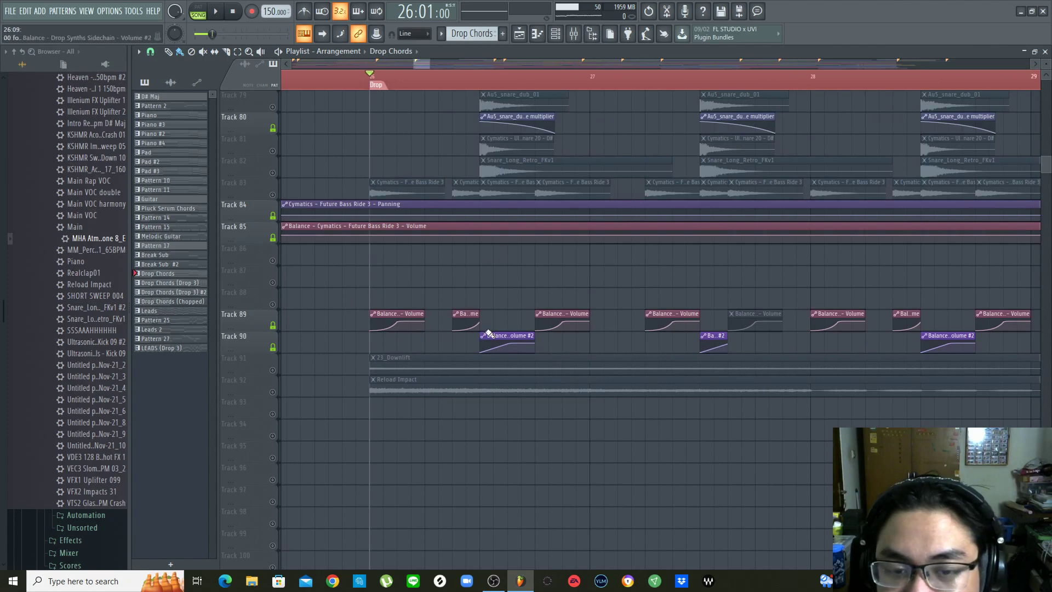
pyautogui.scroll(2, 449, 329)
pyautogui.press('space')
pyautogui.press('space')
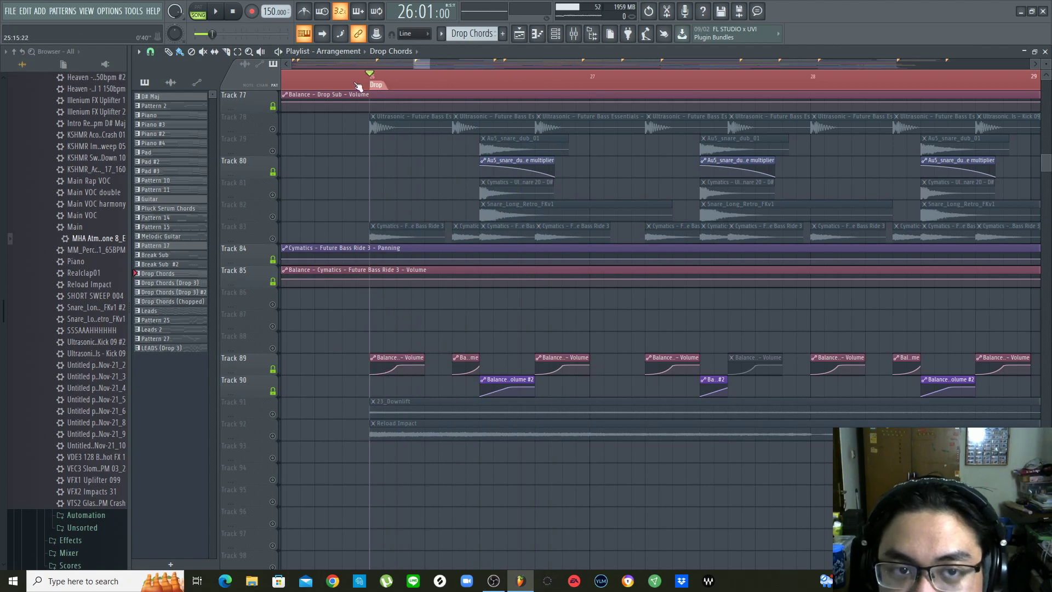
pyautogui.scroll(3, 359, 85)
pyautogui.scroll(-2, 545, 384)
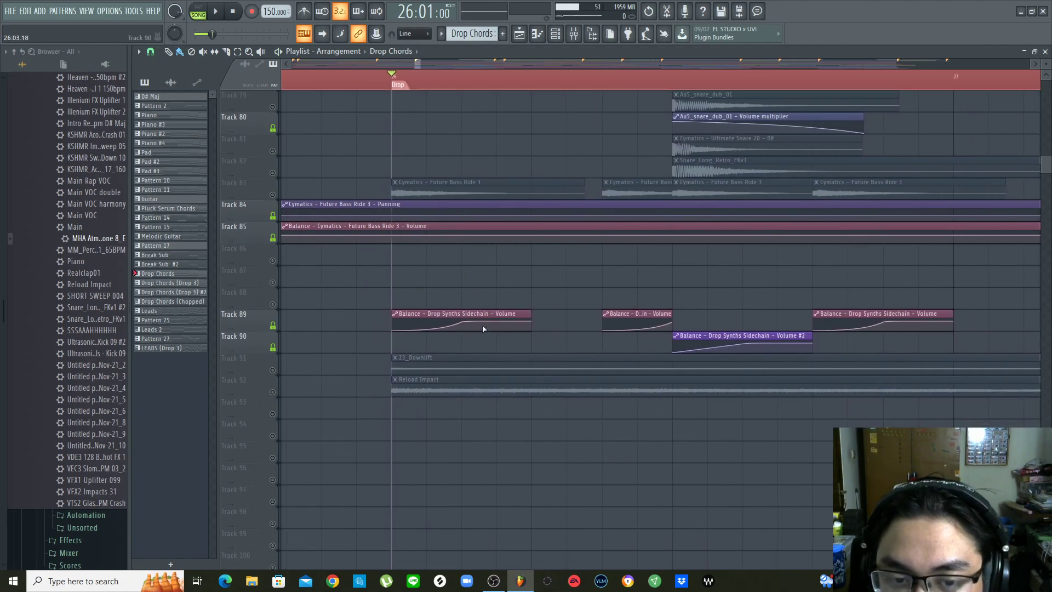
pyautogui.scroll(10, 532, 308)
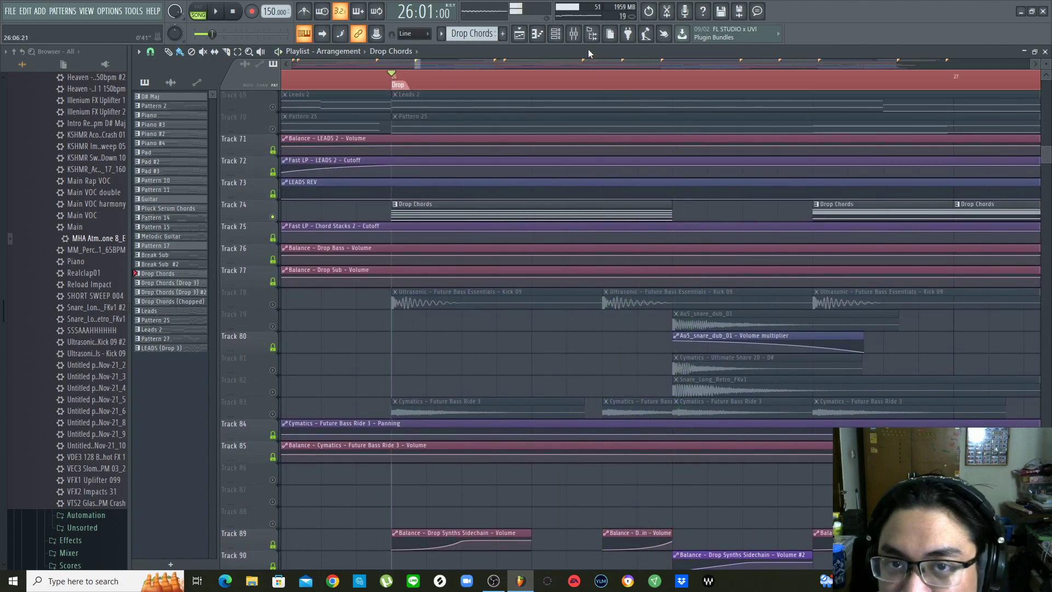
# Unmute the Drop Chord 1 to 5 and Drop Bass 1 and 2 channels in the channel rack, and return to the playlist
pyautogui.click(573, 33)
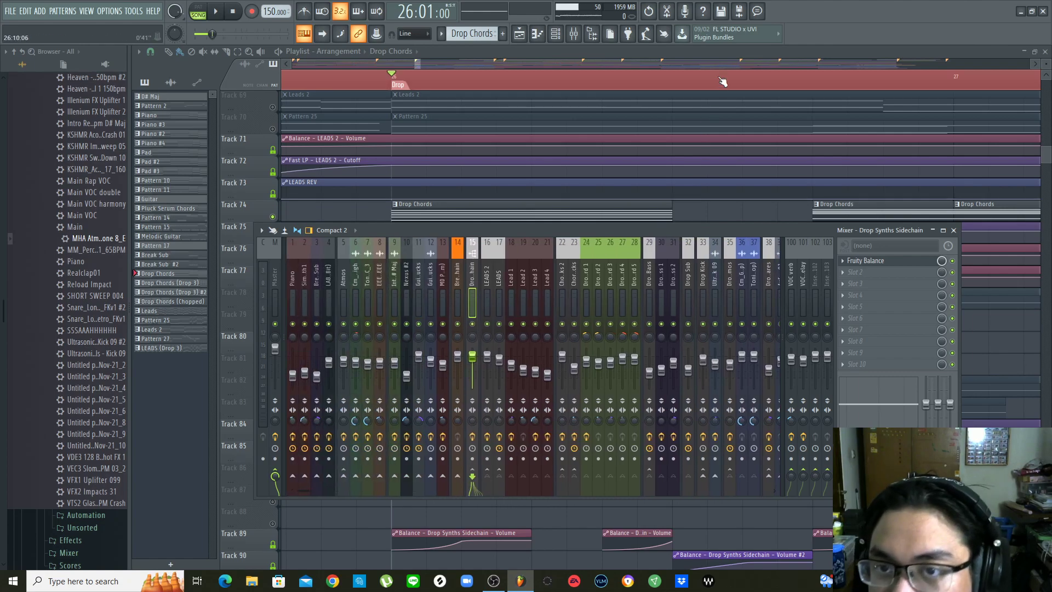
pyautogui.click(555, 33)
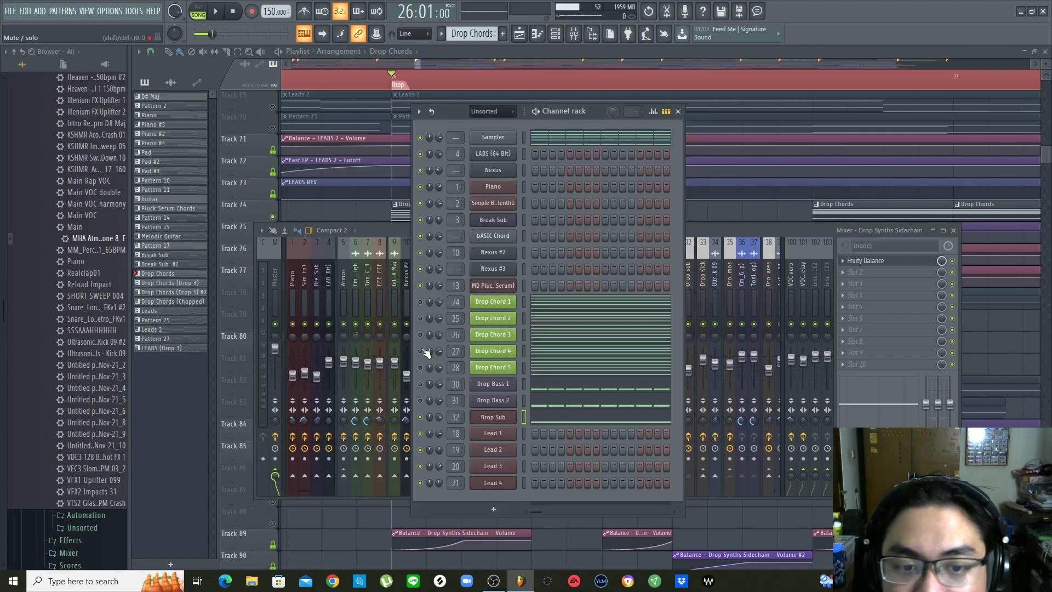
pyautogui.click(421, 302)
pyautogui.click(421, 319)
pyautogui.click(420, 335)
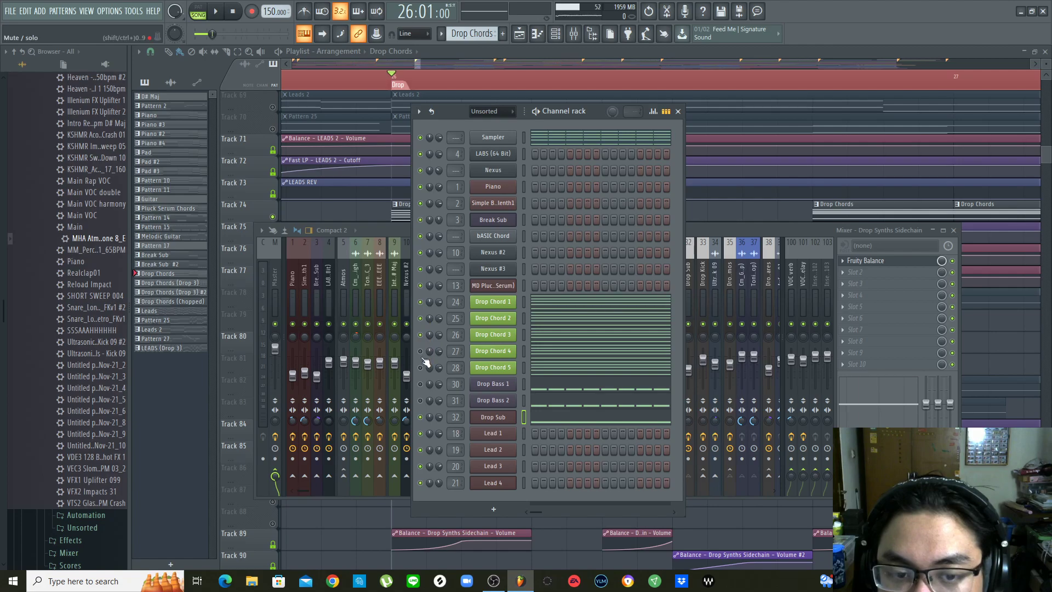
pyautogui.click(421, 367)
pyautogui.click(420, 384)
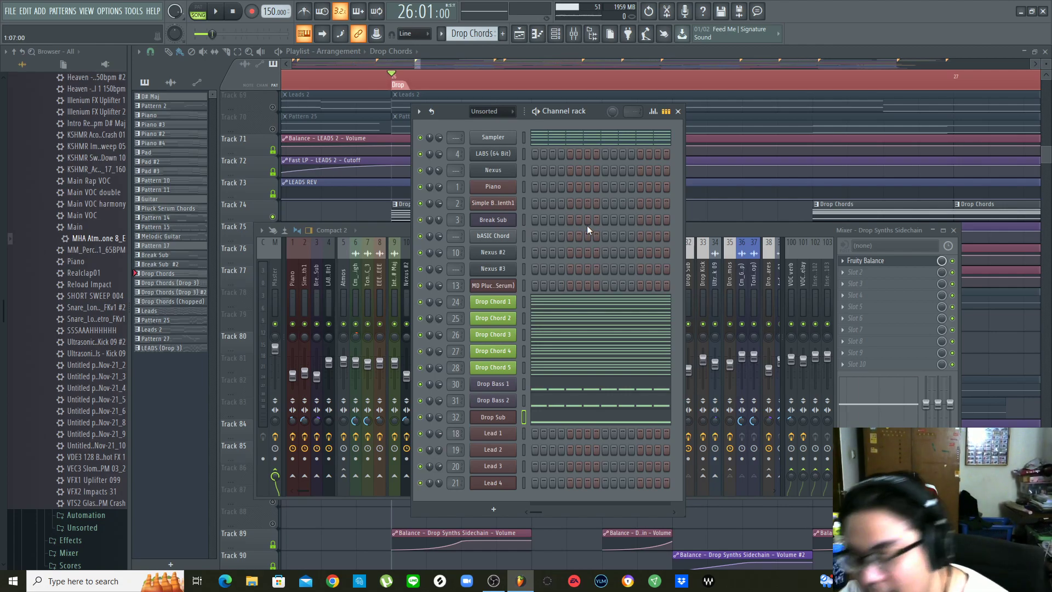
pyautogui.click(796, 47)
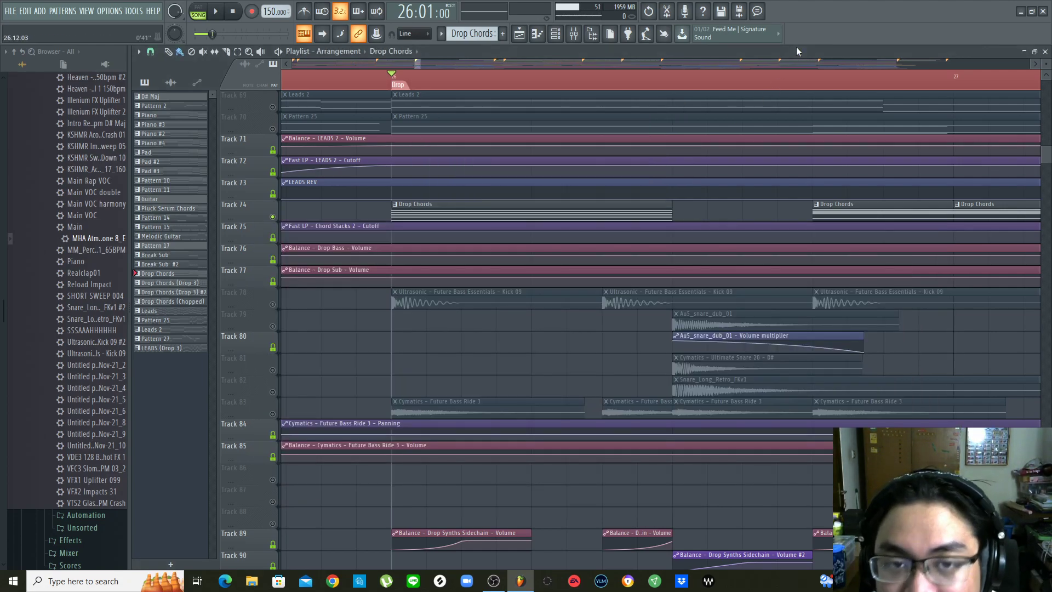
# Unmute the lead pattern tracks 68, 69 and 70 in the playlist
pyautogui.scroll(-6, 580, 82)
pyautogui.scroll(1, 633, 205)
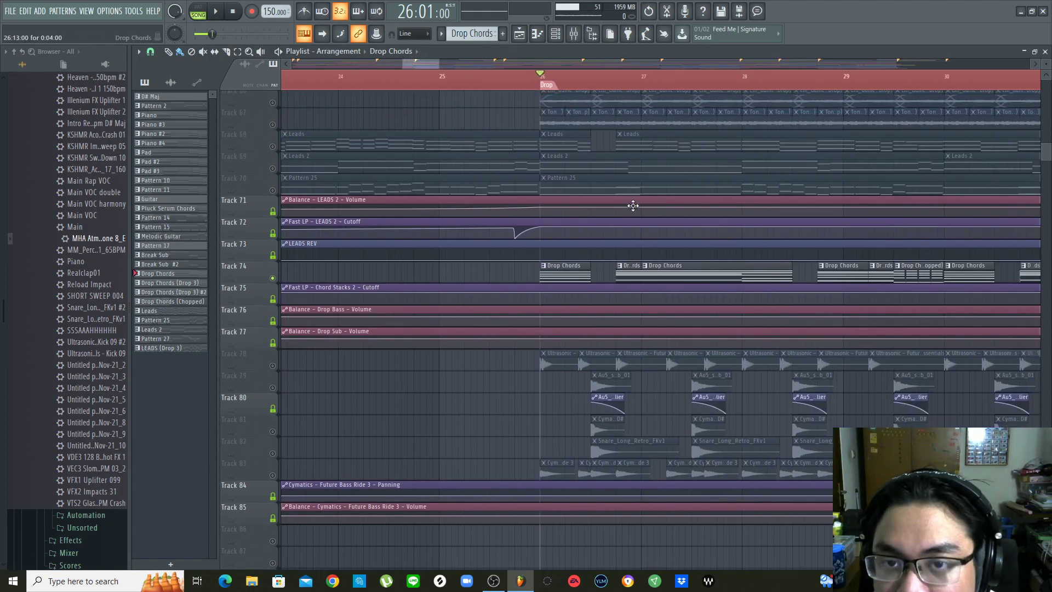
pyautogui.scroll(3, 633, 206)
pyautogui.hscroll(2, 638, 63)
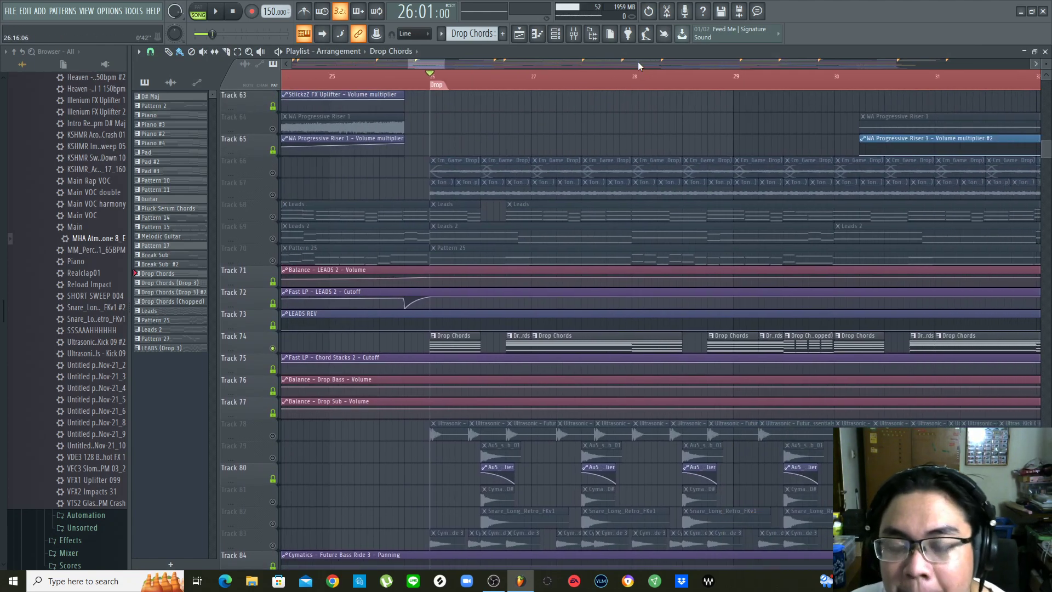
pyautogui.scroll(-5, 638, 62)
pyautogui.scroll(3, 691, 252)
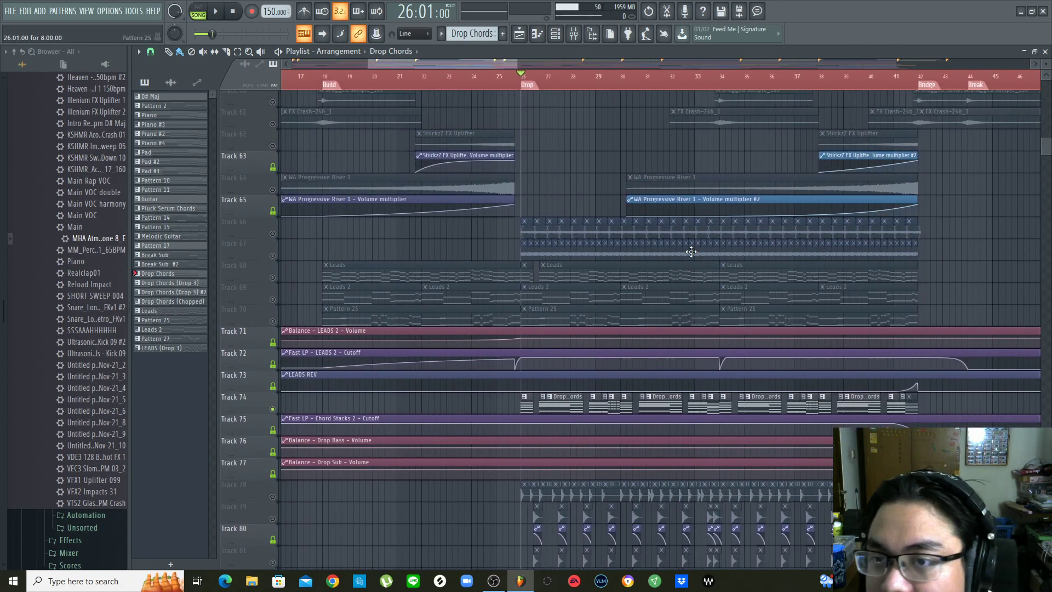
pyautogui.hscroll(2, 655, 67)
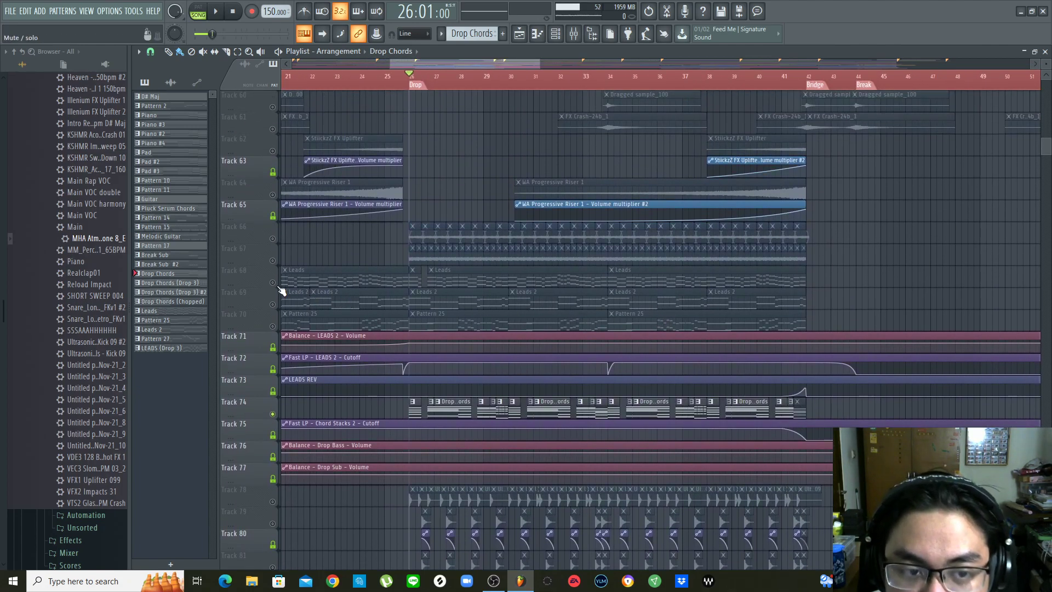
pyautogui.click(274, 283)
pyautogui.click(273, 306)
pyautogui.click(272, 327)
pyautogui.click(272, 413)
pyautogui.scroll(-3, 274, 422)
pyautogui.click(272, 436)
pyautogui.scroll(-4, 279, 438)
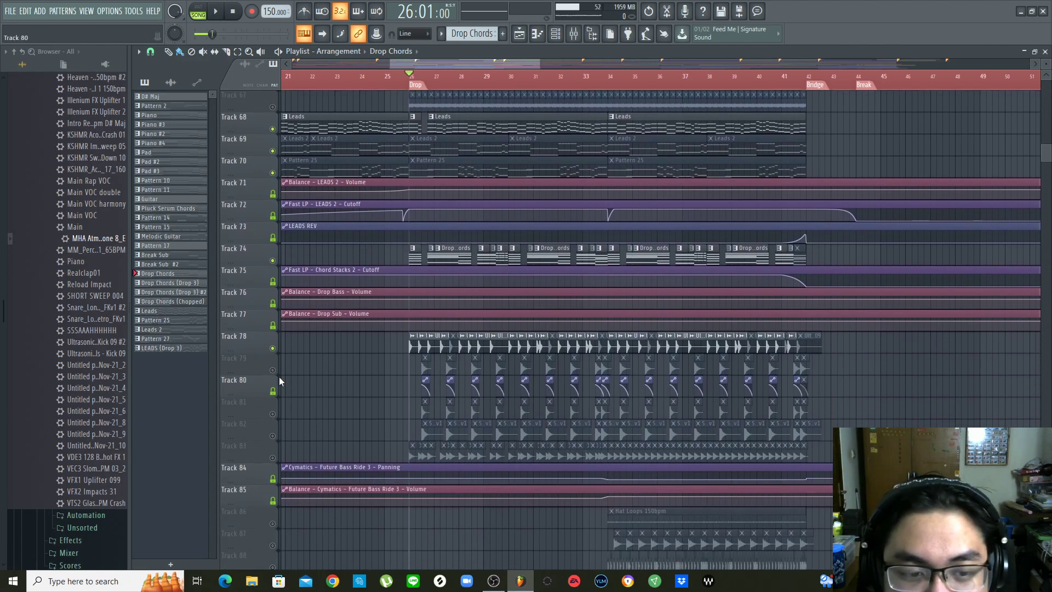
pyautogui.click(272, 349)
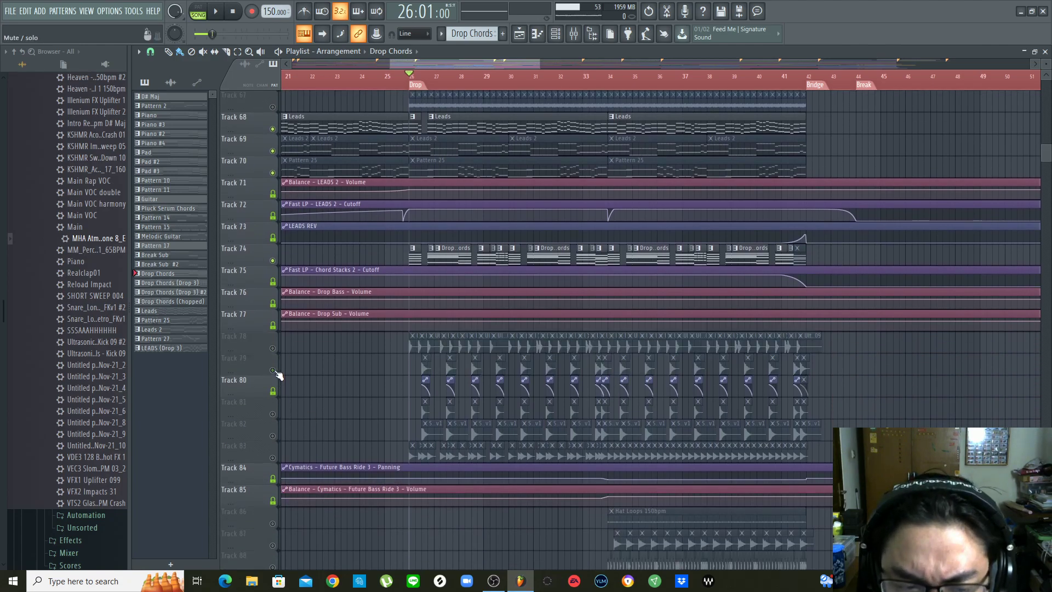
# Play the drop from bar 26 with its leads and chords together, and stop after a few bars
pyautogui.scroll(9, 278, 374)
pyautogui.scroll(-9, 459, 301)
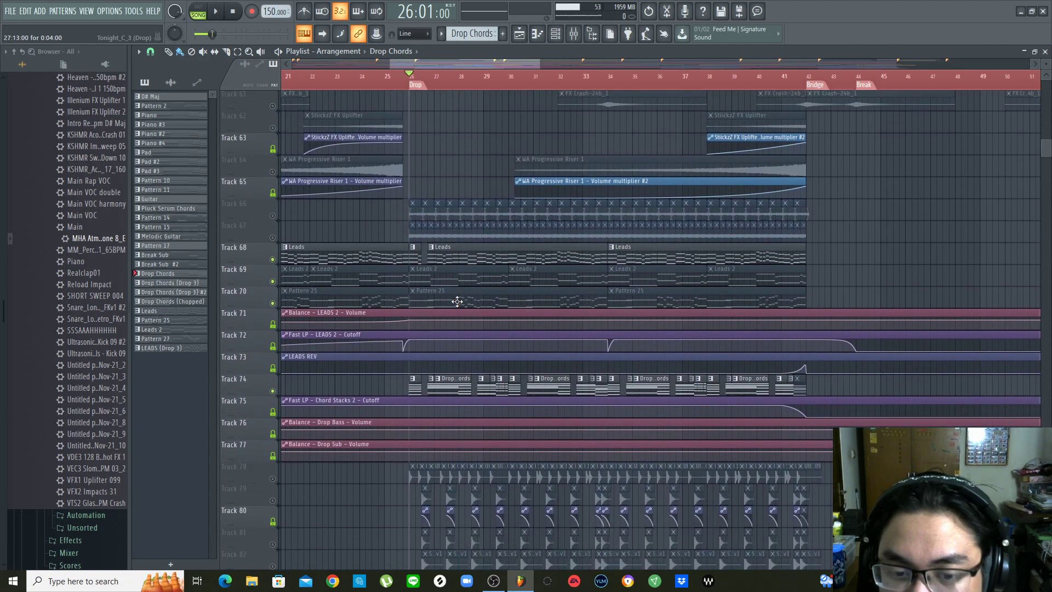
pyautogui.scroll(13, 458, 301)
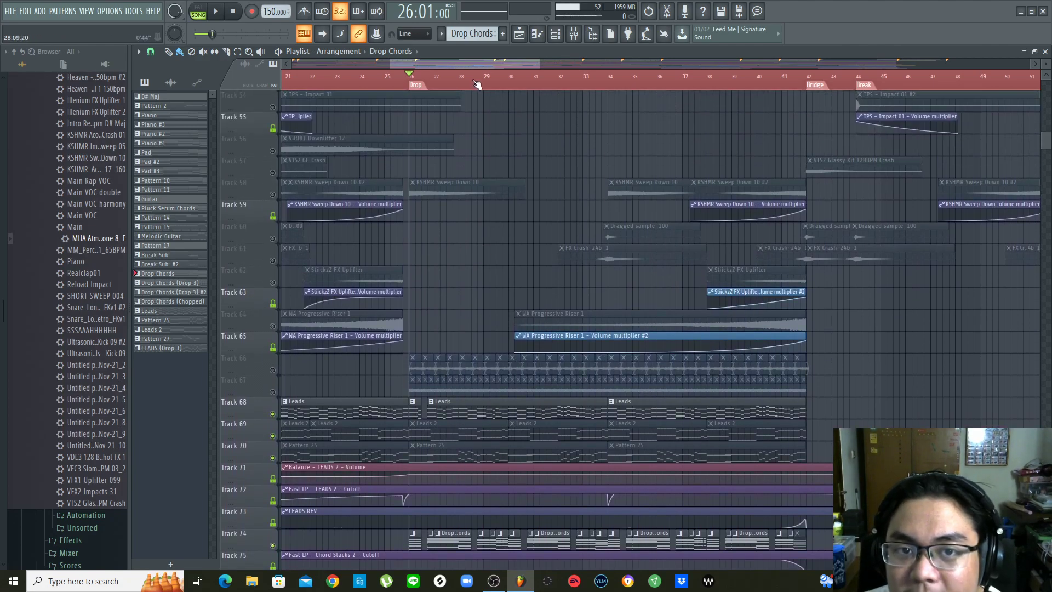
pyautogui.scroll(-4, 477, 82)
pyautogui.scroll(-3, 671, 289)
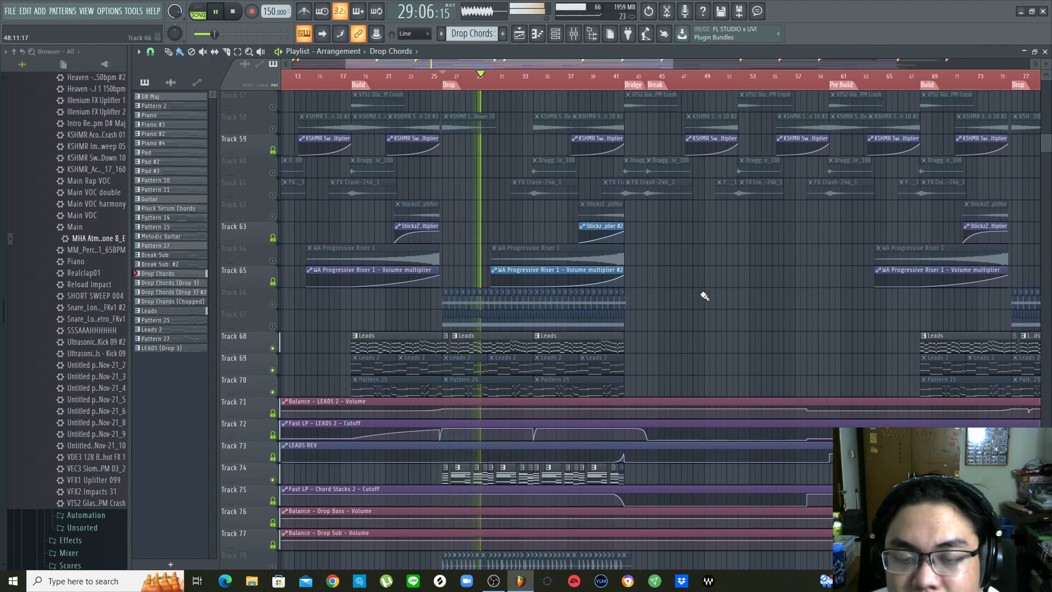
pyautogui.press('space')
# Unmute the drop's loop layers on tracks 66 and 67, and play the drop briefly from bar 26
pyautogui.scroll(16, 704, 296)
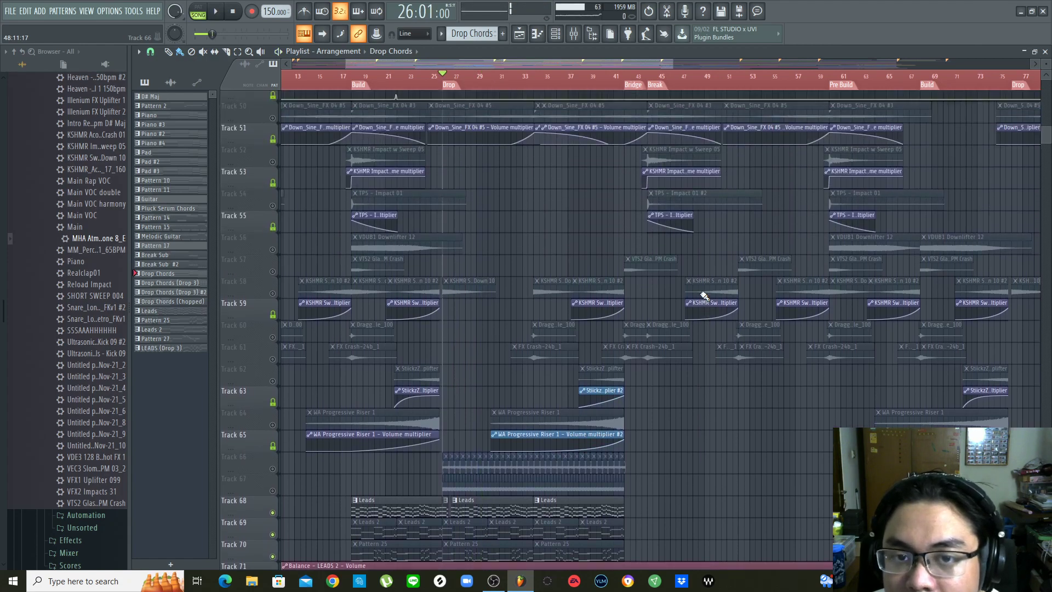
pyautogui.scroll(3, 502, 80)
pyautogui.scroll(19, 592, 235)
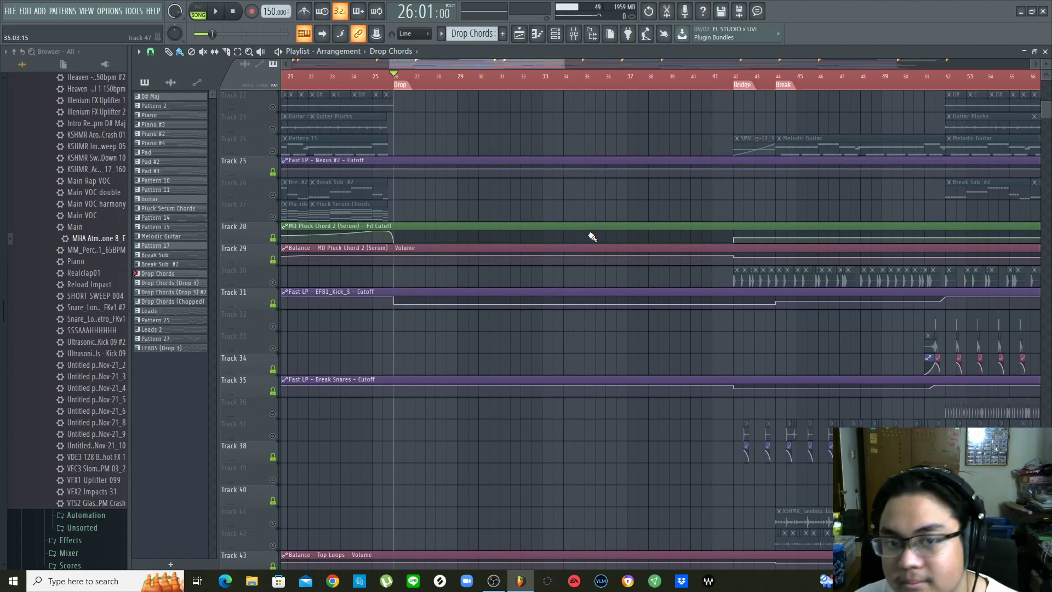
pyautogui.scroll(20, 592, 236)
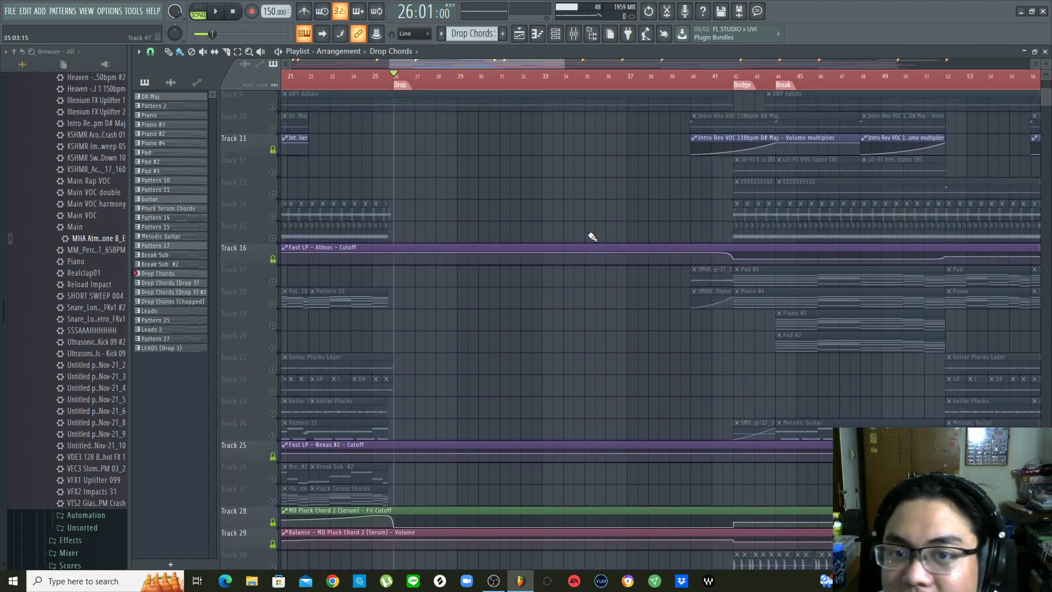
pyautogui.scroll(-20, 557, 236)
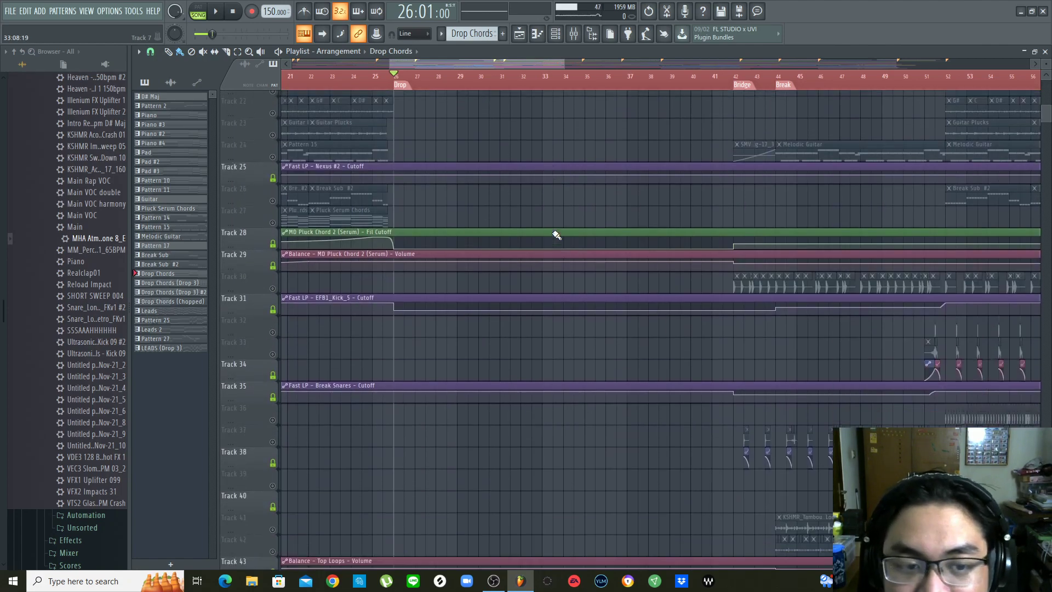
pyautogui.scroll(-10, 557, 236)
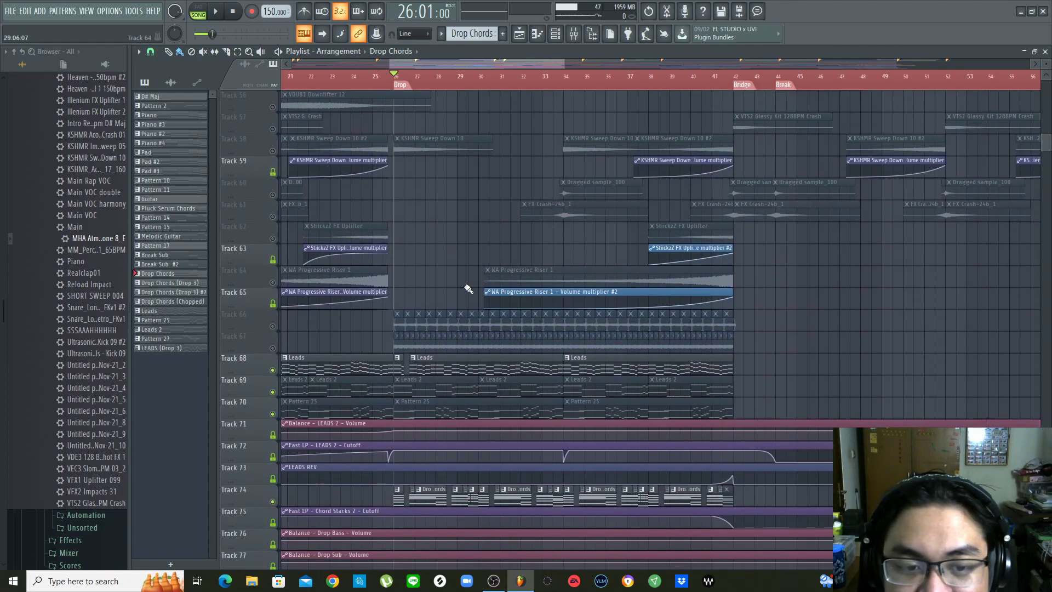
pyautogui.press('space')
pyautogui.click(273, 326)
pyautogui.click(272, 348)
pyautogui.scroll(-3, 449, 249)
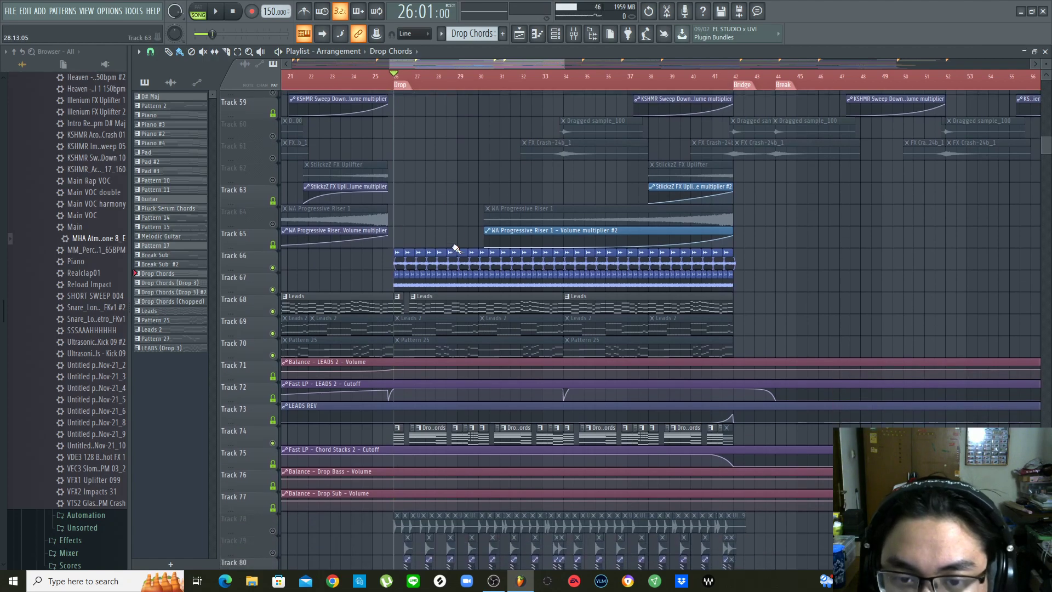
pyautogui.press('space')
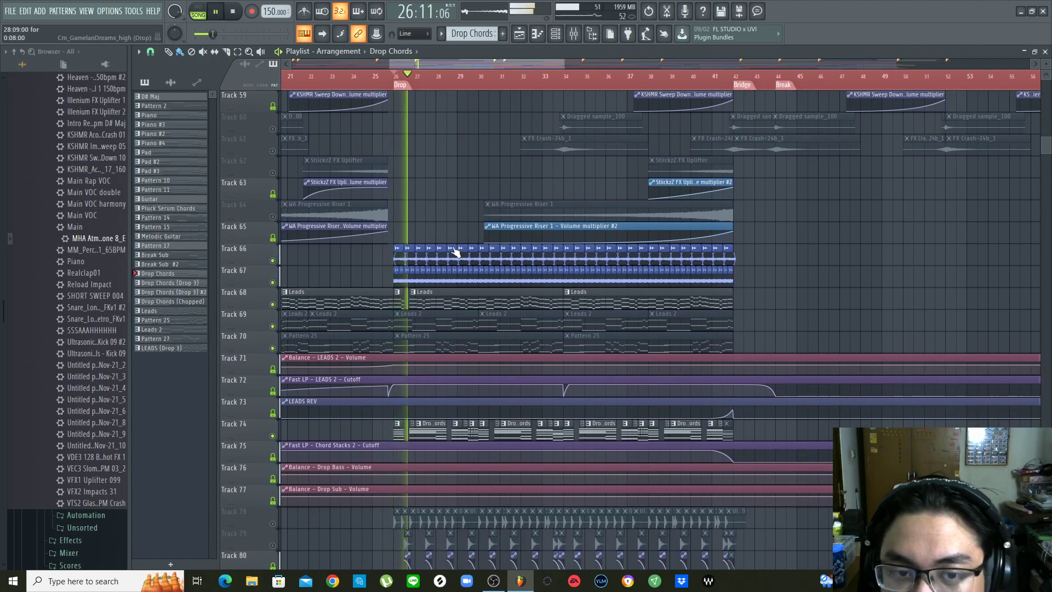
pyautogui.press('space')
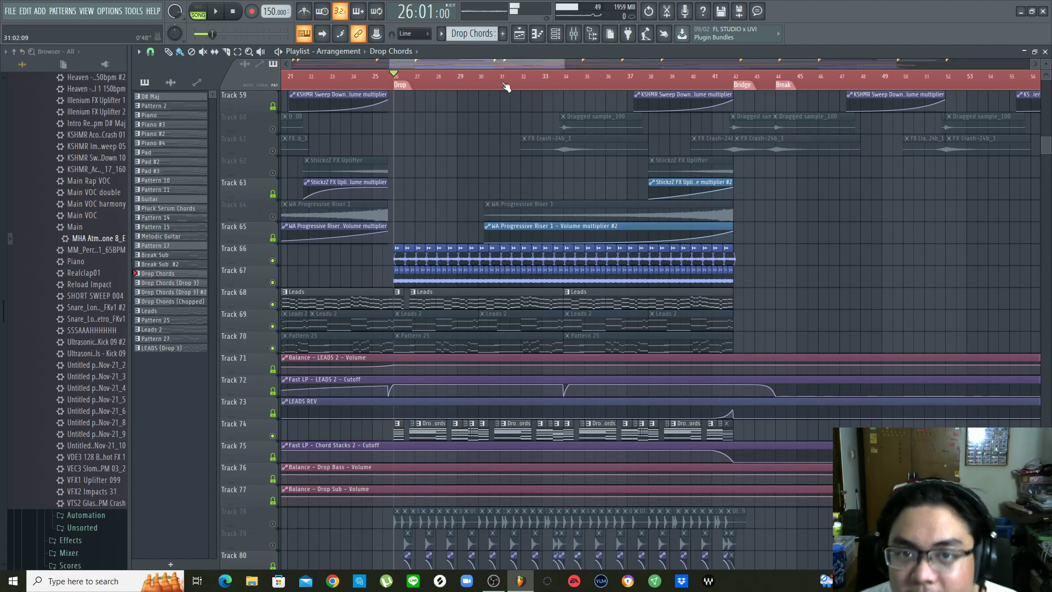
pyautogui.scroll(-3, 504, 87)
pyautogui.scroll(2, 406, 196)
pyautogui.scroll(1, 405, 196)
pyautogui.scroll(2, 390, 89)
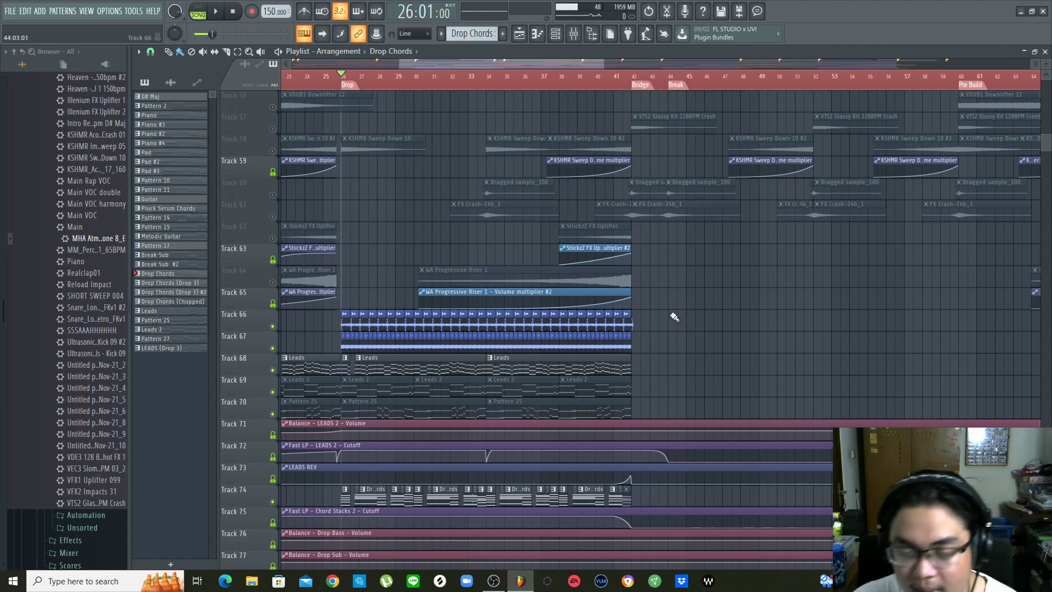
pyautogui.scroll(-3, 674, 317)
pyautogui.scroll(-9, 657, 311)
pyautogui.scroll(7, 657, 308)
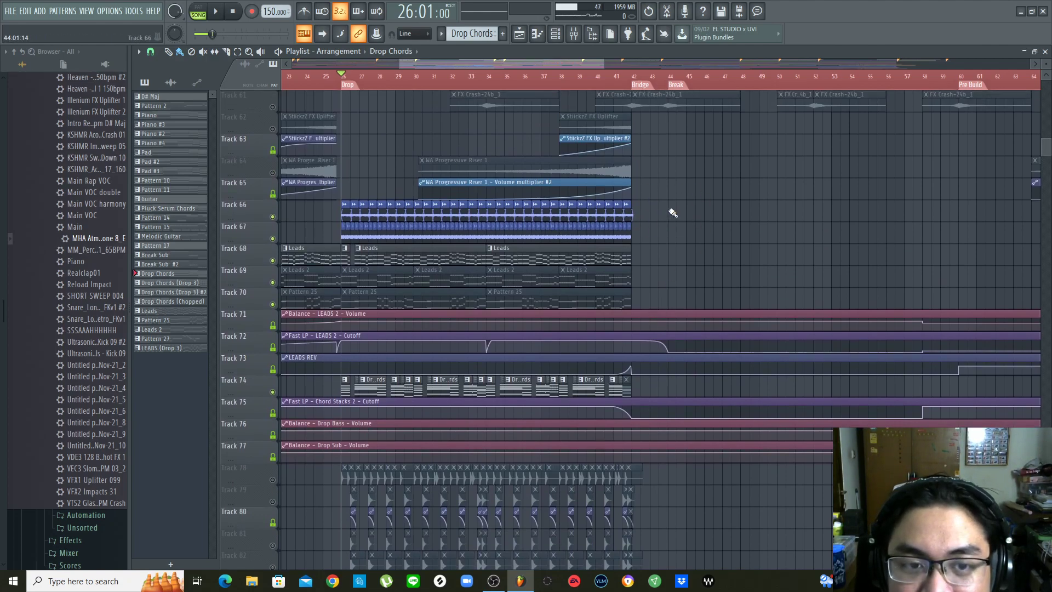
pyautogui.scroll(2, 673, 212)
pyautogui.scroll(-2, 672, 213)
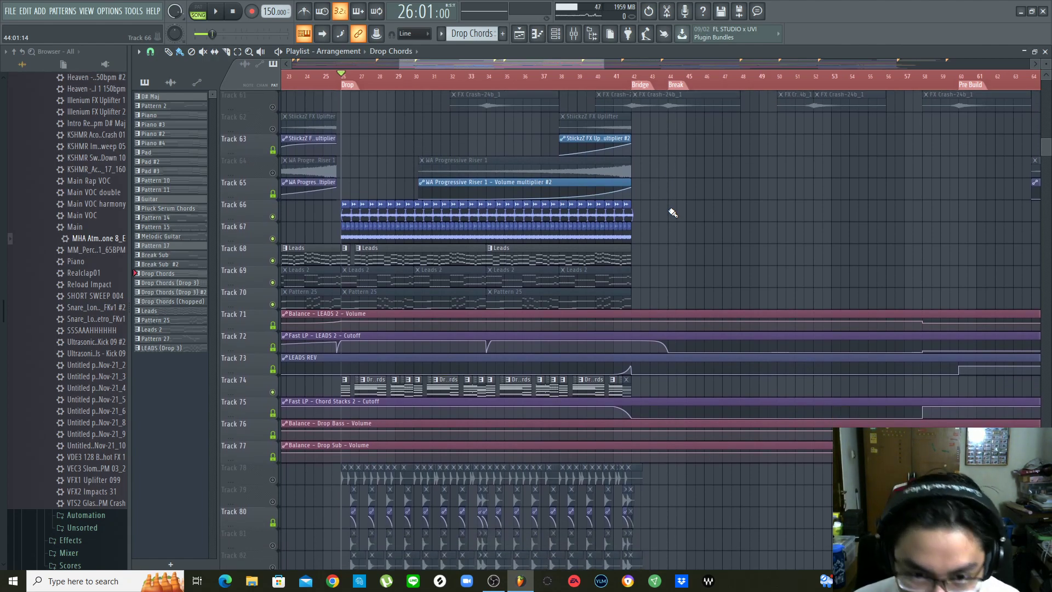
# Solo drum track 78 in the playlist and unmute drum tracks 79, 81, 82 and 83
pyautogui.scroll(3, 673, 213)
pyautogui.scroll(-9, 673, 212)
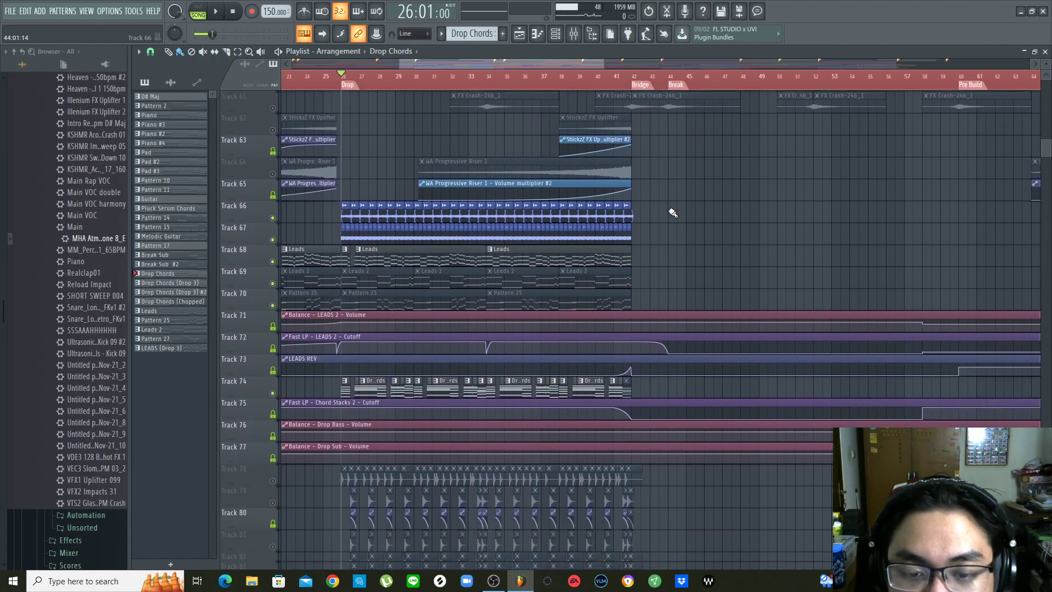
pyautogui.scroll(-6, 673, 212)
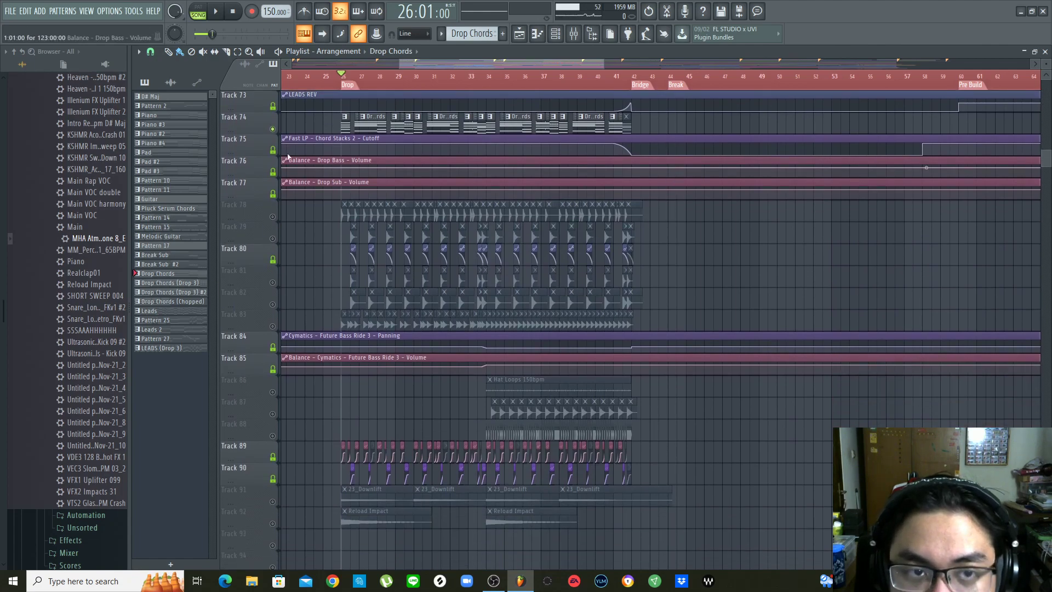
pyautogui.scroll(3, 330, 60)
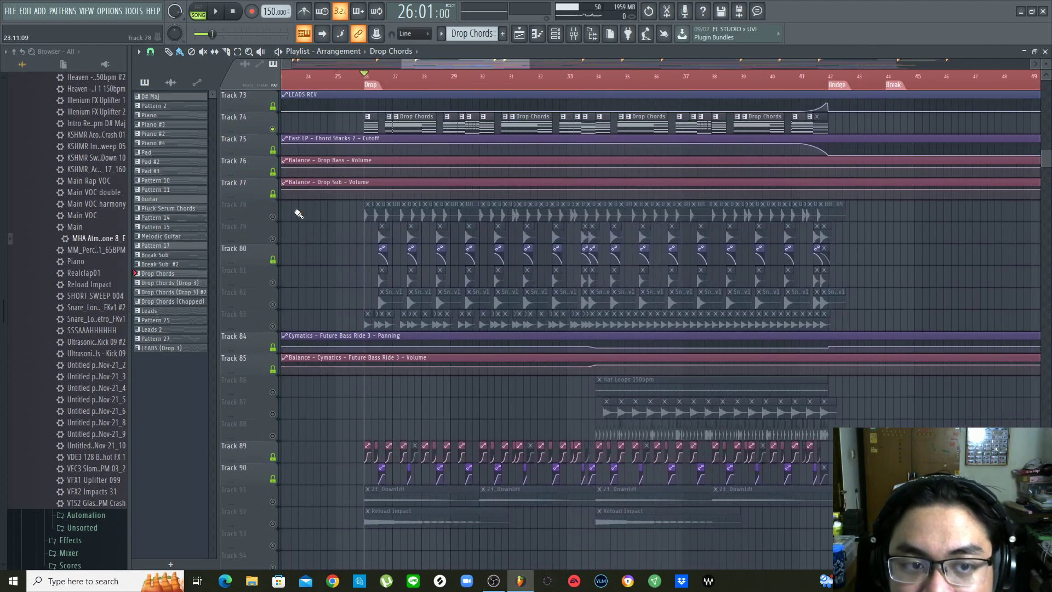
pyautogui.click(273, 217)
pyautogui.click(273, 239)
pyautogui.click(273, 283)
pyautogui.click(273, 304)
pyautogui.click(273, 326)
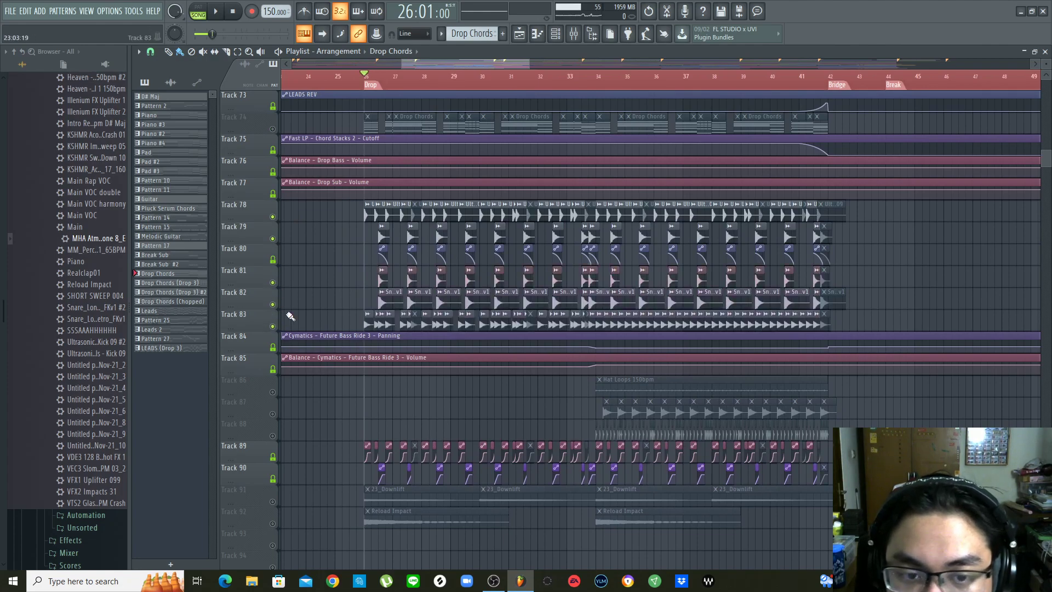
# Unmute the hat loop and extra percussion on tracks 86, 87 and 88
pyautogui.scroll(-3, 296, 313)
pyautogui.click(273, 327)
pyautogui.click(273, 349)
pyautogui.scroll(-2, 332, 400)
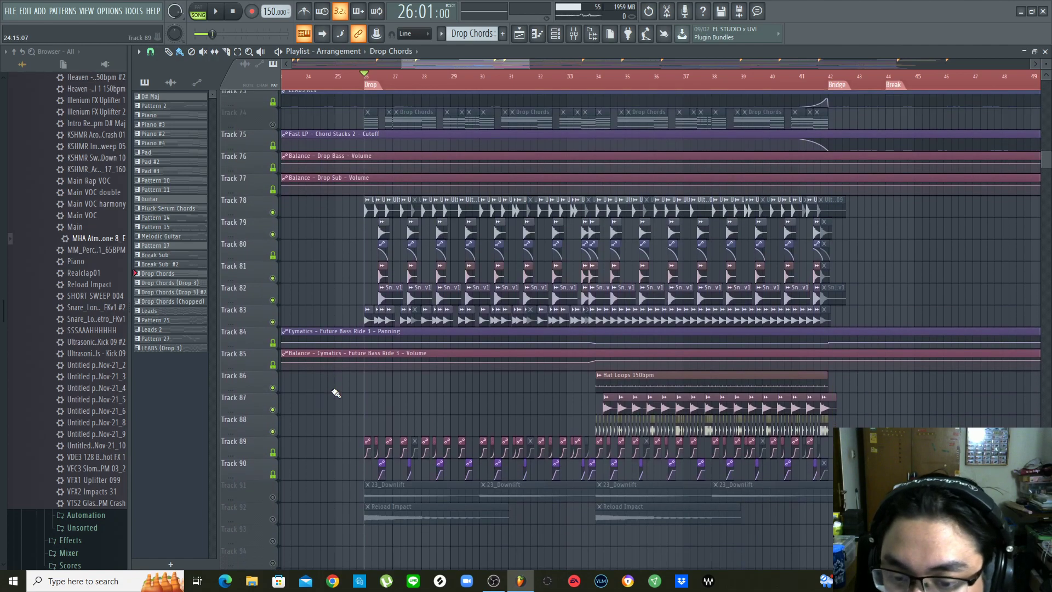
# Play the drop's drum layers from bar 26 past bar 34, and stop playback
pyautogui.scroll(10, 332, 382)
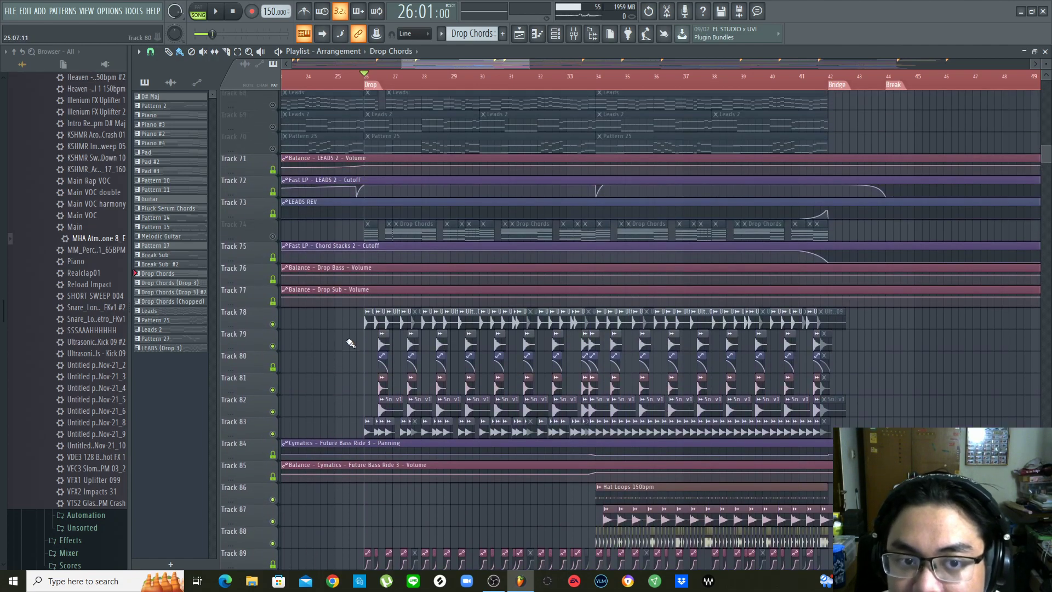
pyautogui.press('space')
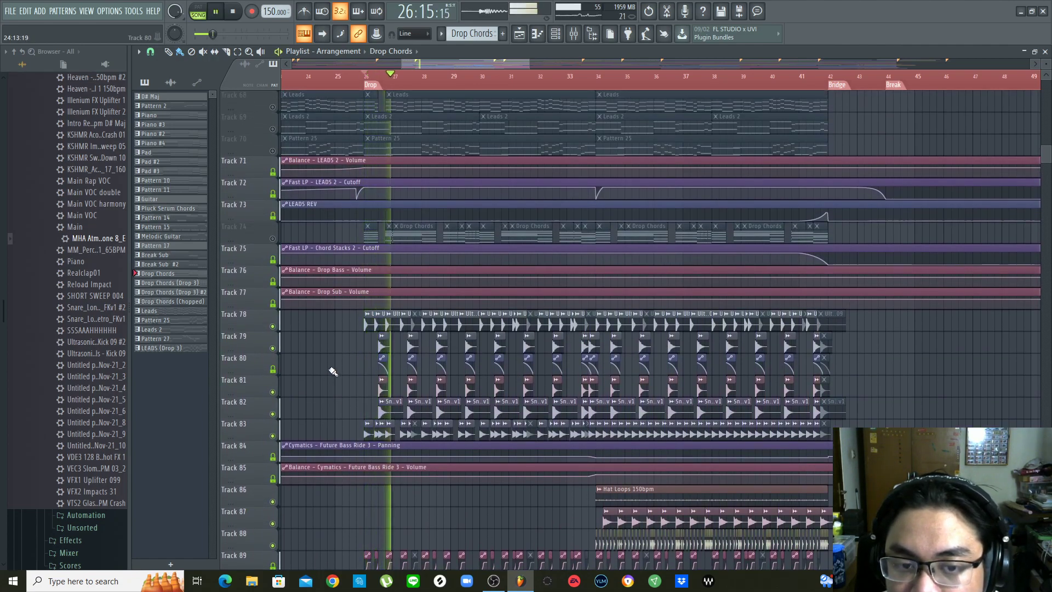
pyautogui.scroll(-1, 333, 371)
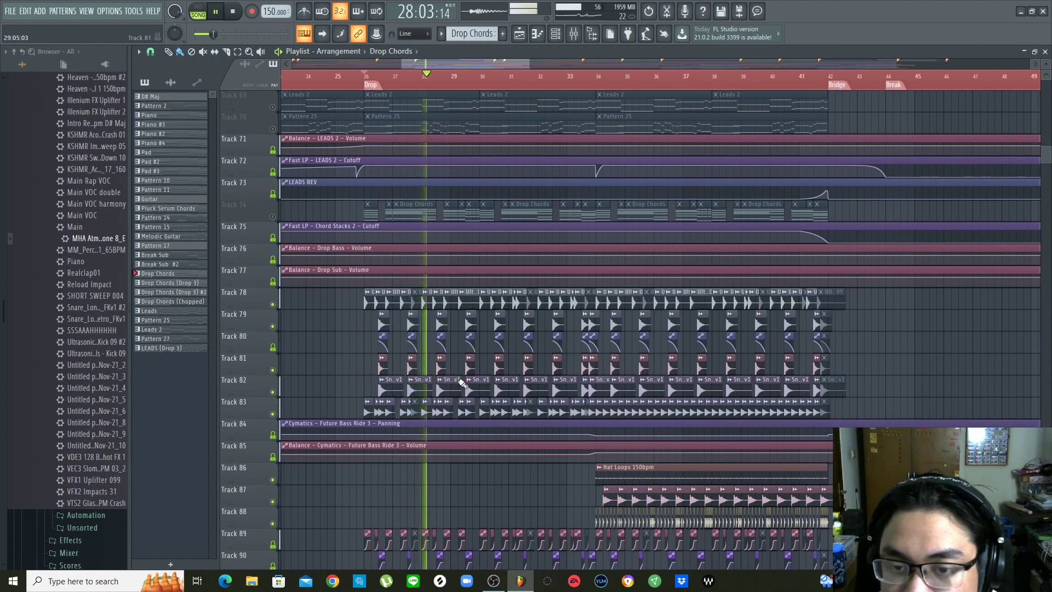
pyautogui.scroll(-1, 438, 381)
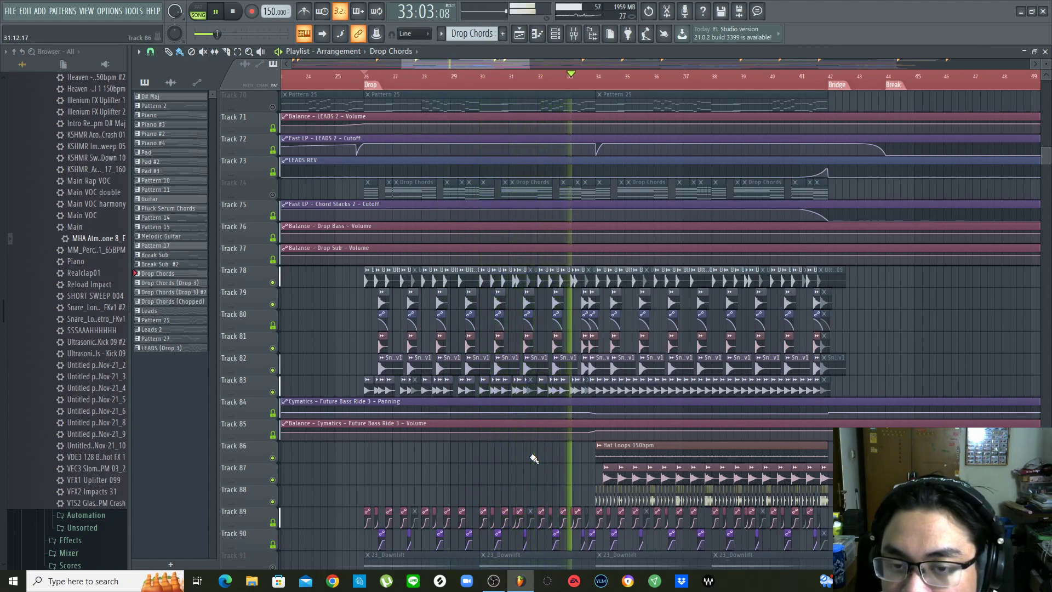
pyautogui.scroll(-2, 534, 458)
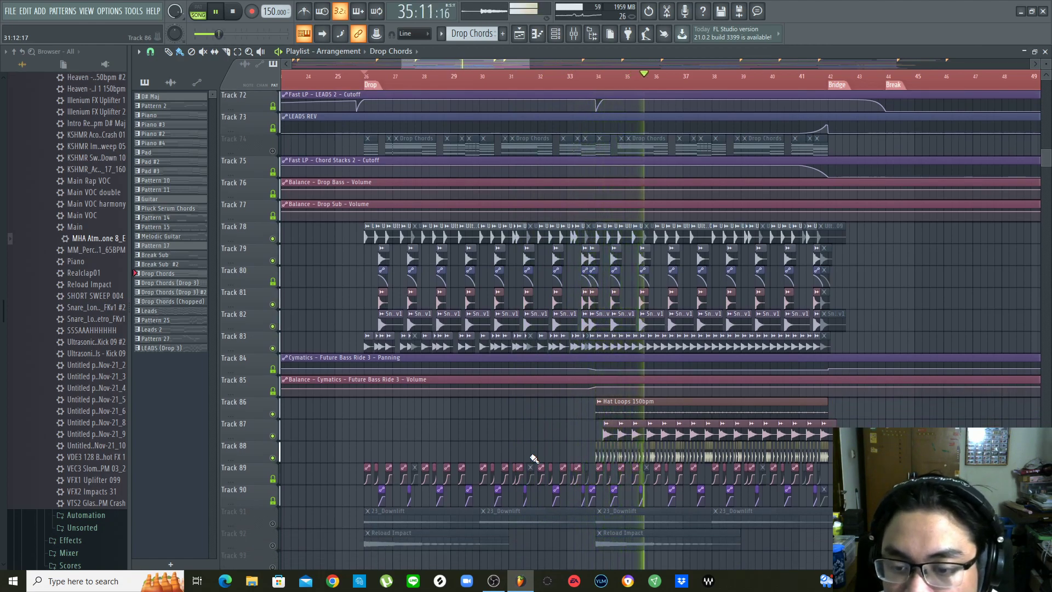
pyautogui.press('space')
pyautogui.press('space')
pyautogui.scroll(1, 535, 458)
pyautogui.press('space')
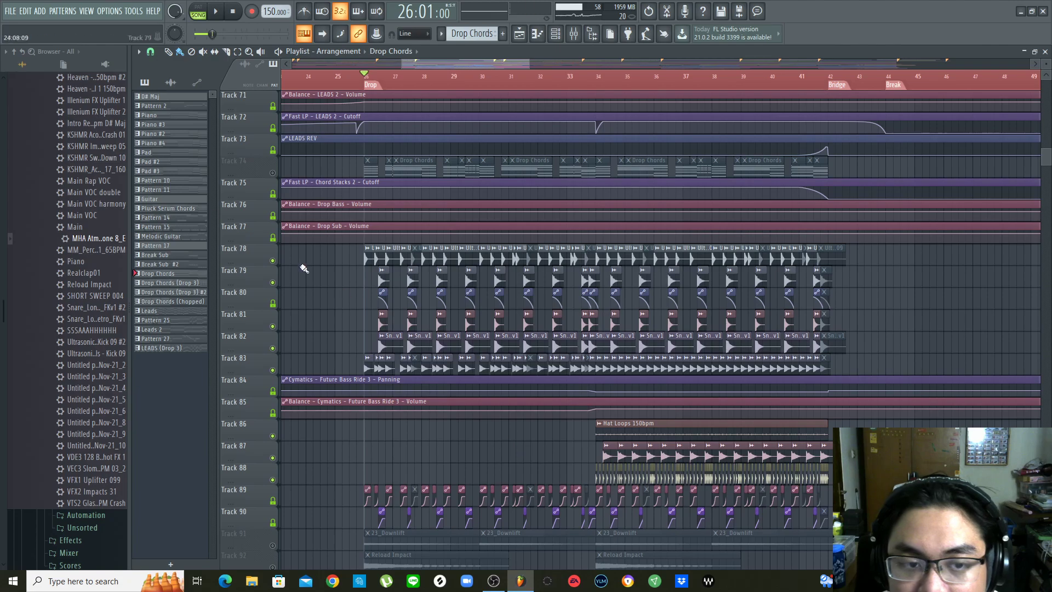
# Solo the kick on track 78 and play it from bar 26, then unmute track 79 and stop
pyautogui.click(273, 261)
pyautogui.rightClick(273, 261)
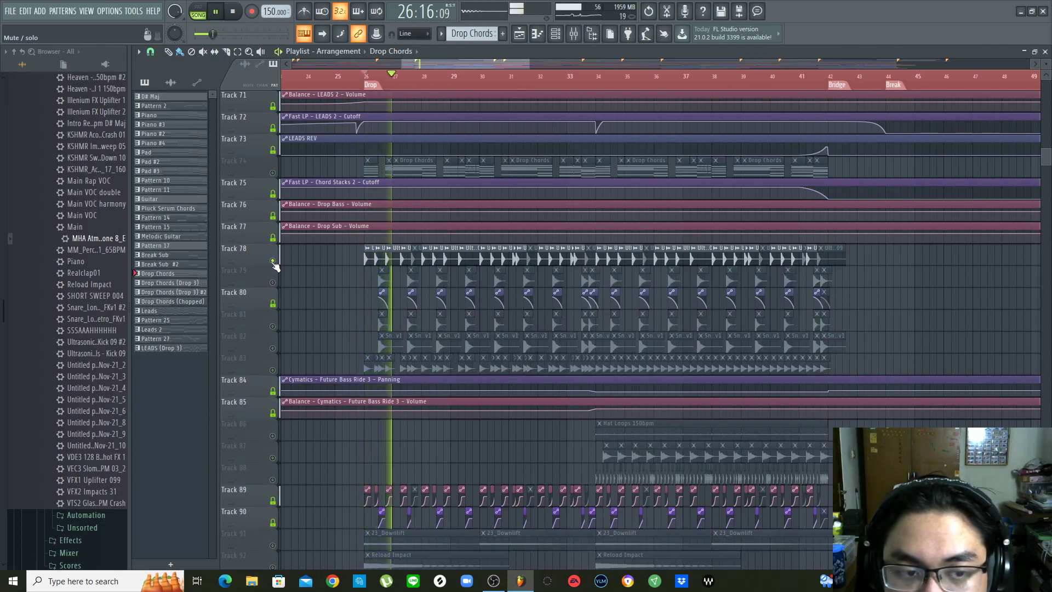
pyautogui.click(273, 283)
pyautogui.press('space')
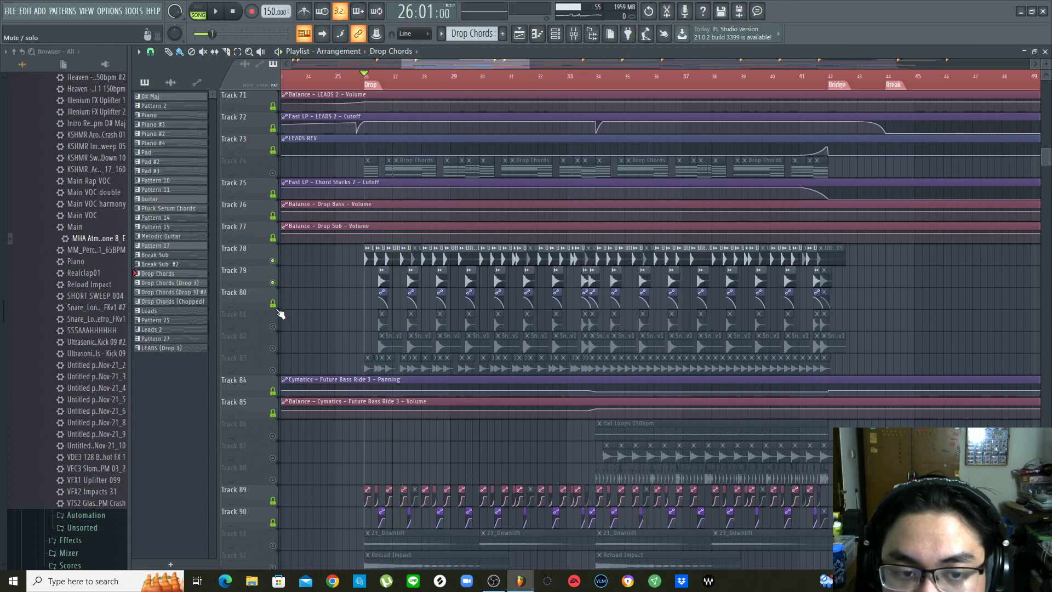
# Unmute the snare layers on tracks 81 and 82, and play them with the kick from bar 26
pyautogui.click(273, 349)
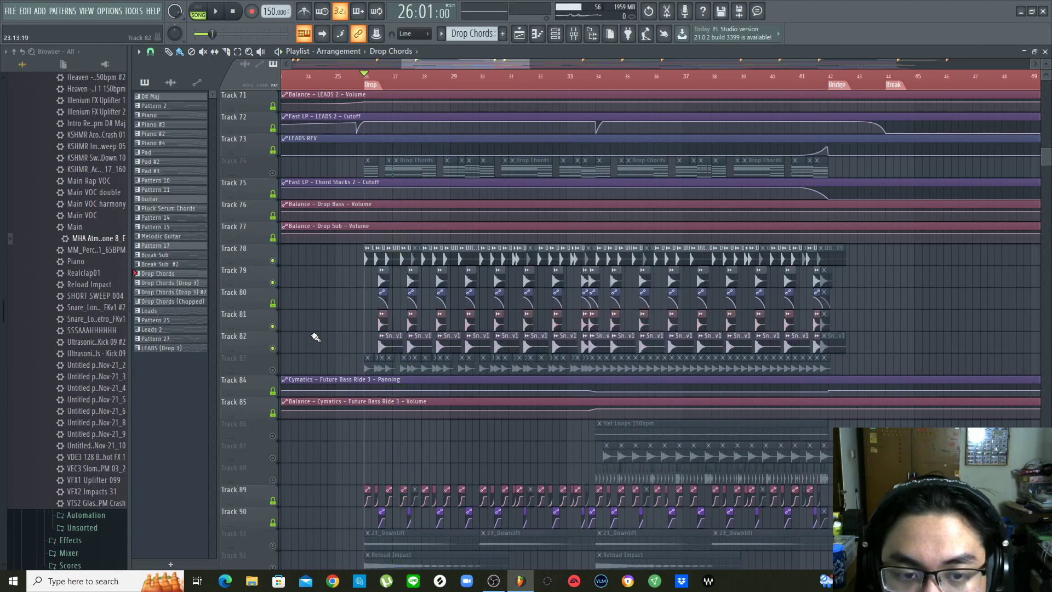
pyautogui.scroll(2, 315, 337)
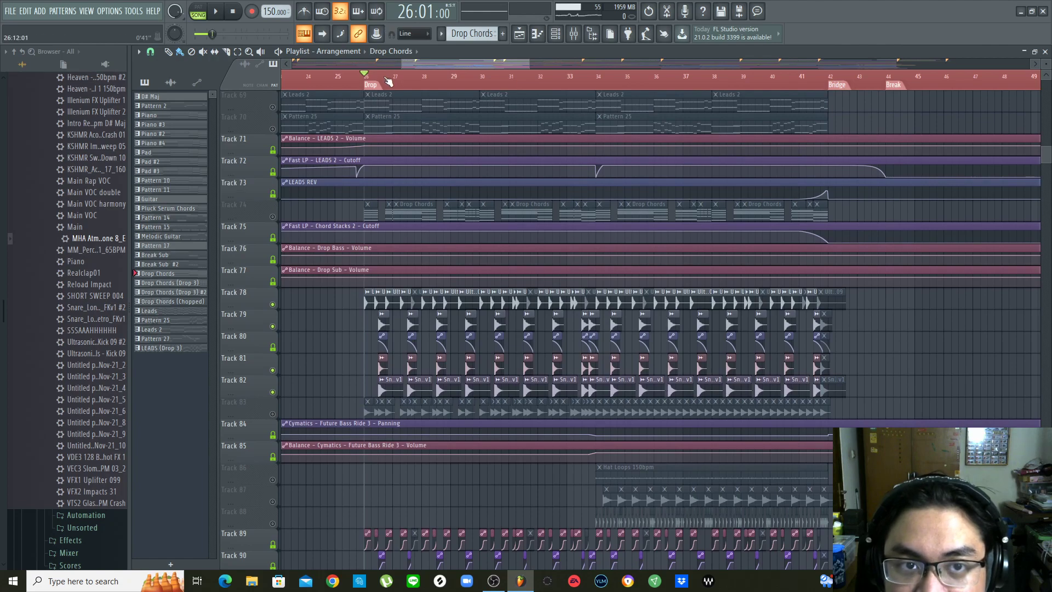
pyautogui.scroll(3, 388, 81)
pyautogui.scroll(-2, 465, 241)
pyautogui.press('space')
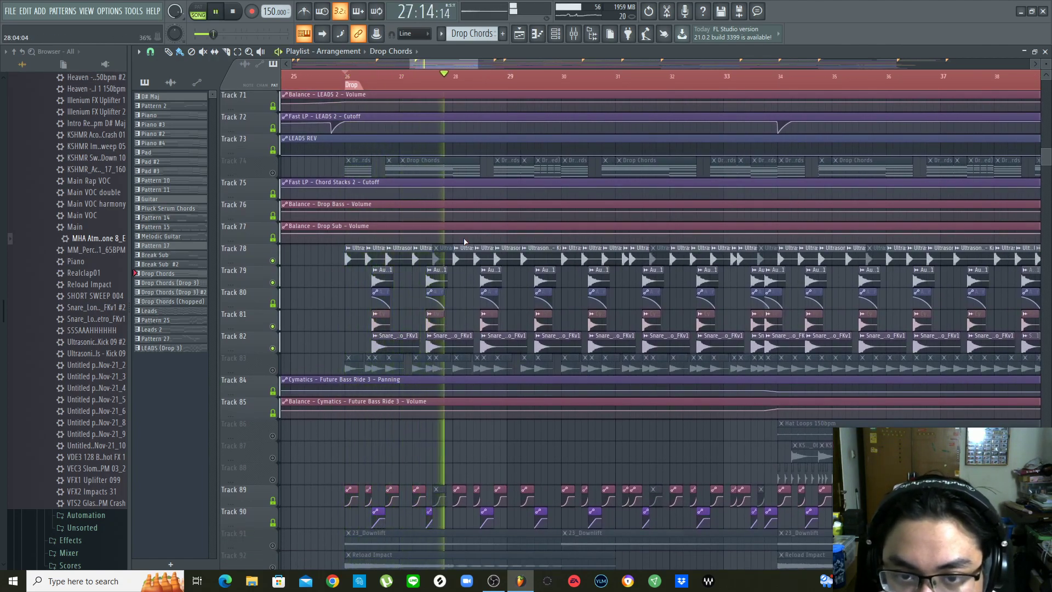
pyautogui.scroll(-1, 465, 241)
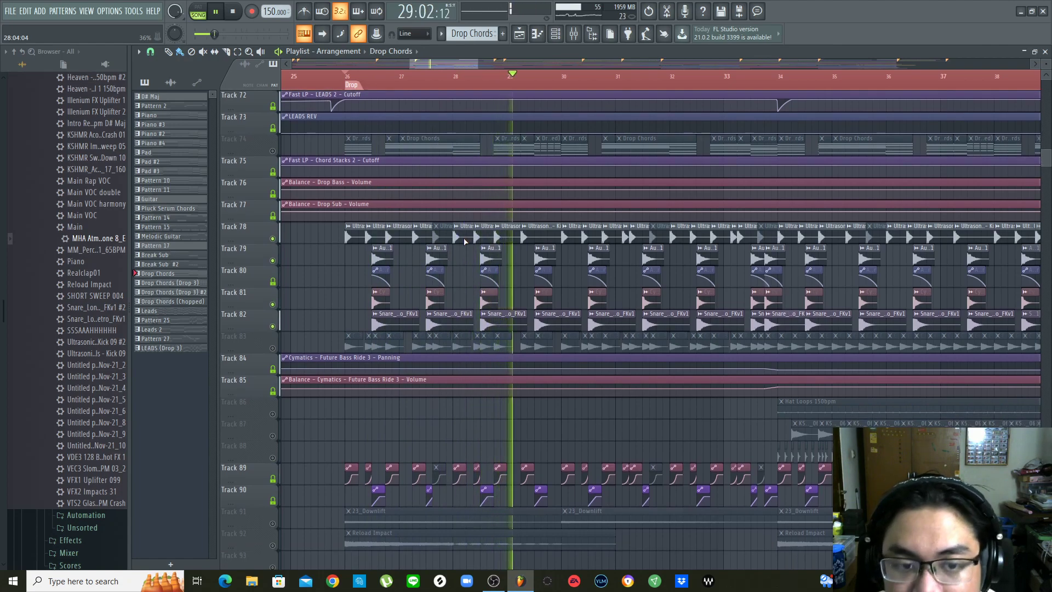
# Unmute track 83 and play the drums with this added layer from bar 26, restarting once before stopping
pyautogui.click(272, 348)
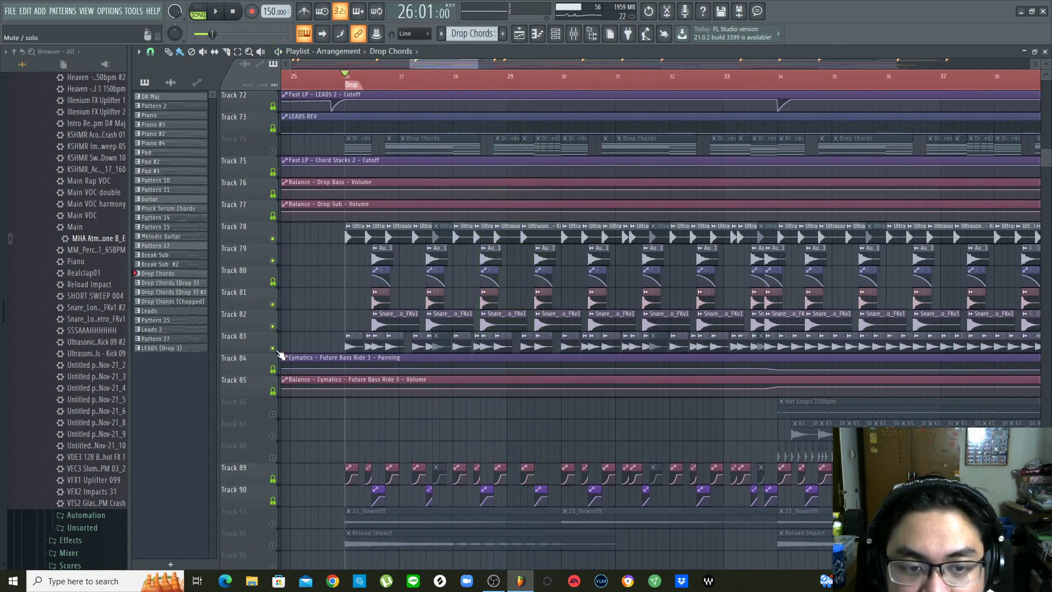
pyautogui.press('space')
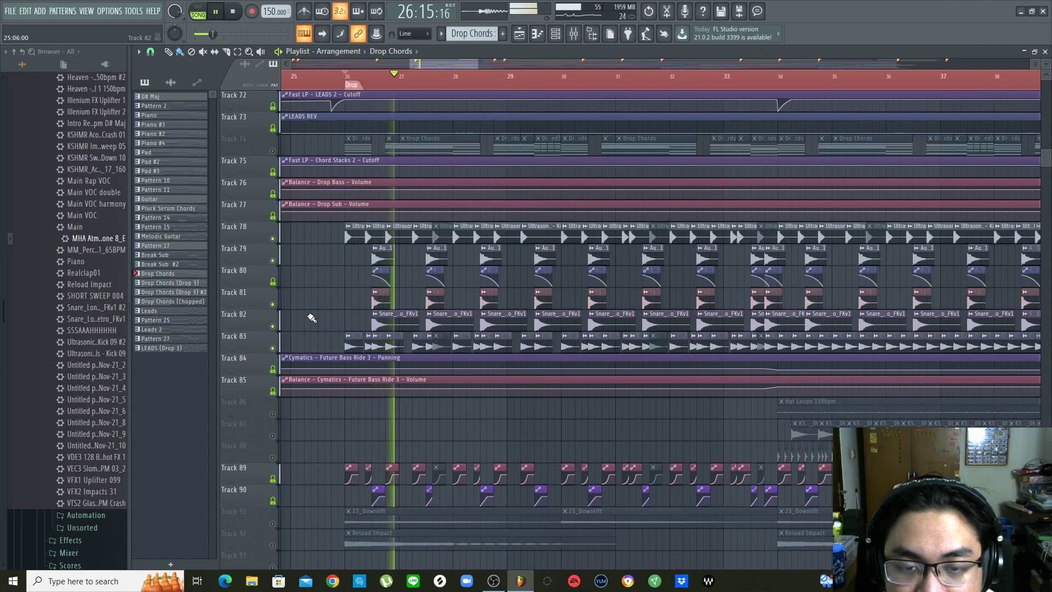
pyautogui.scroll(-1, 312, 318)
pyautogui.press('space')
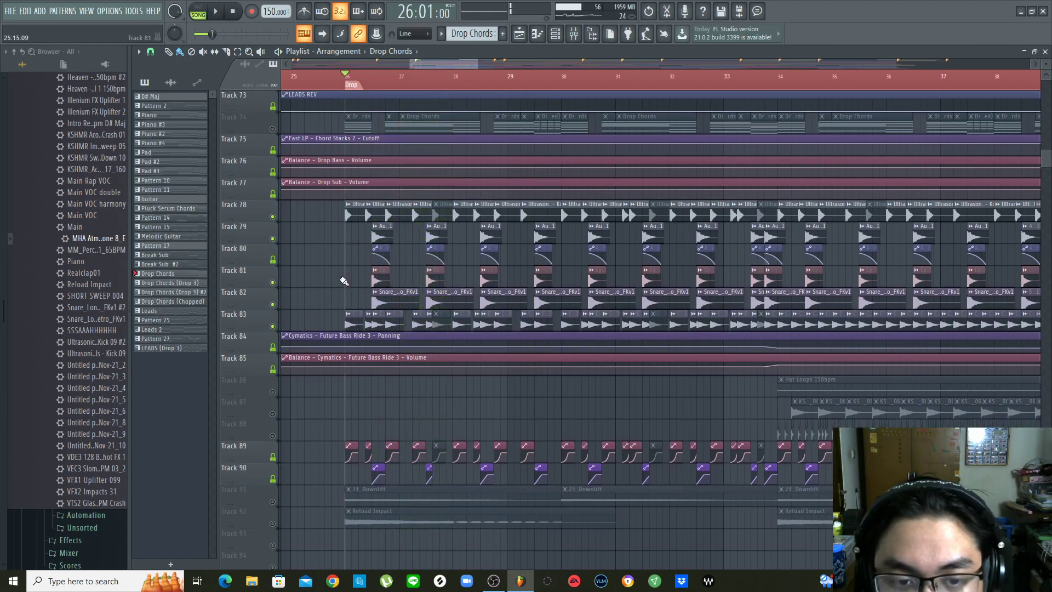
pyautogui.press('space')
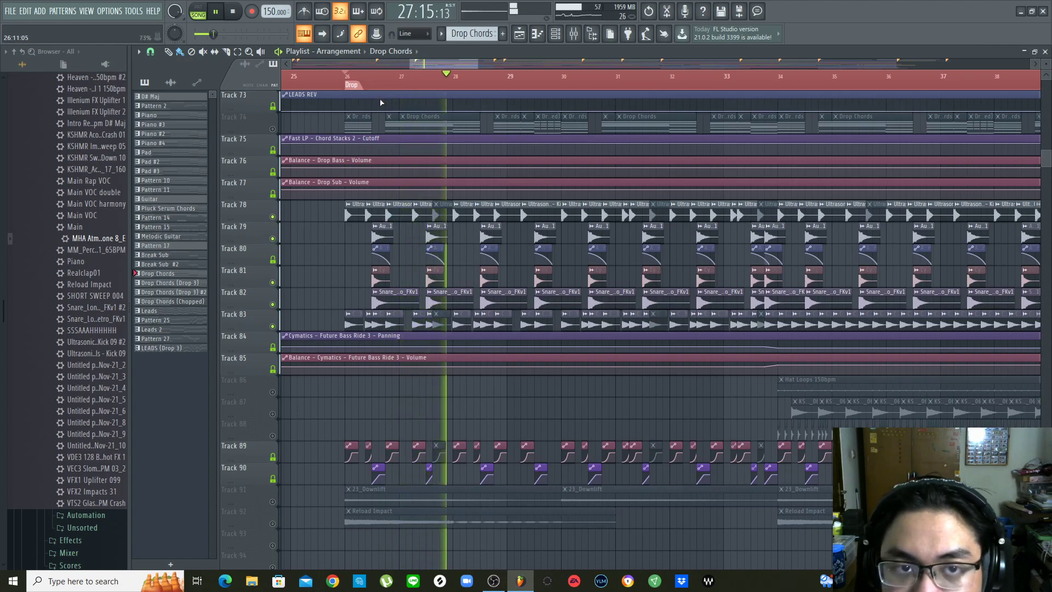
pyautogui.scroll(-1, 393, 84)
pyautogui.scroll(-1, 393, 83)
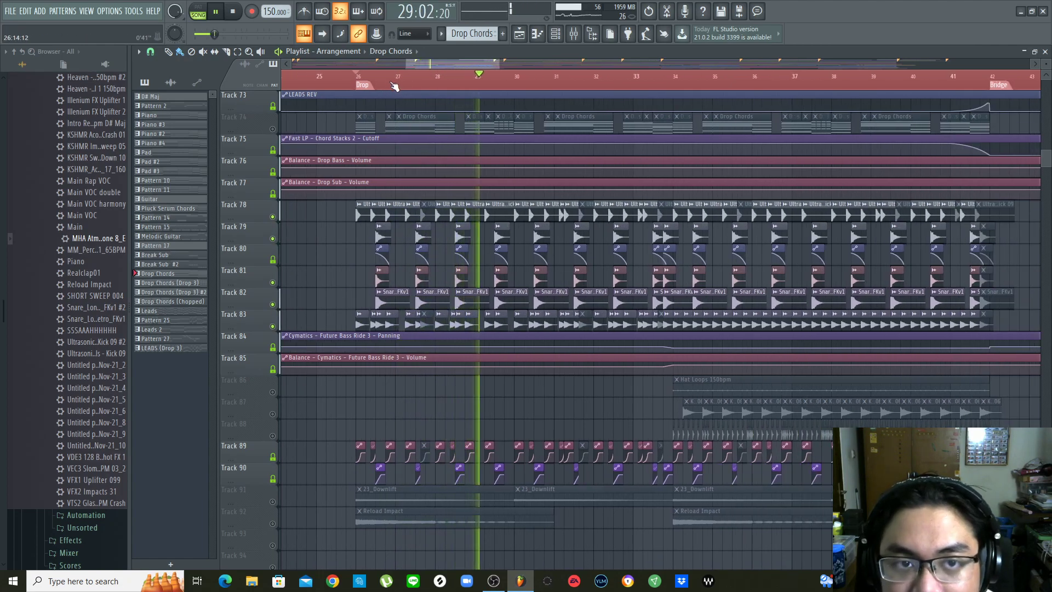
pyautogui.press('space')
# Move the playback position to bar 34 and unmute the hat loop and percussion tracks 86 to 88
pyautogui.scroll(-3, 423, 62)
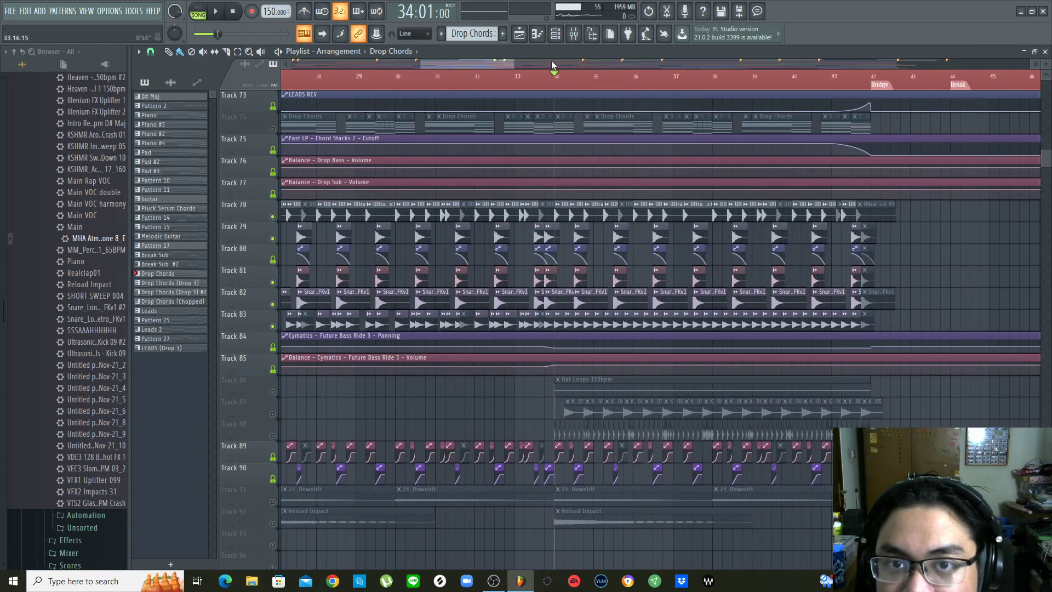
pyautogui.scroll(-4, 552, 62)
pyautogui.scroll(-3, 363, 327)
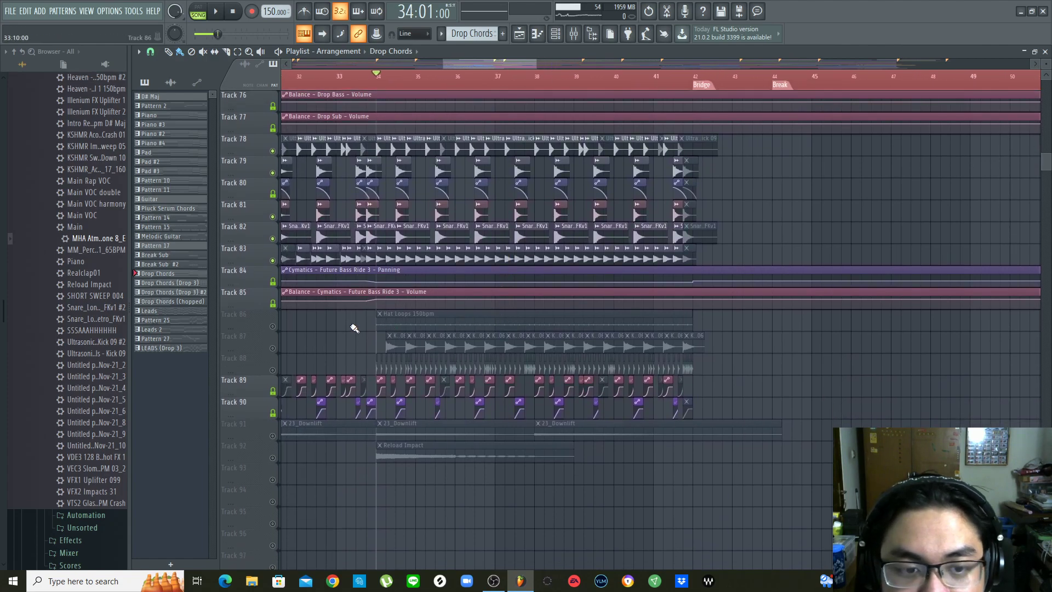
pyautogui.click(272, 328)
pyautogui.click(272, 348)
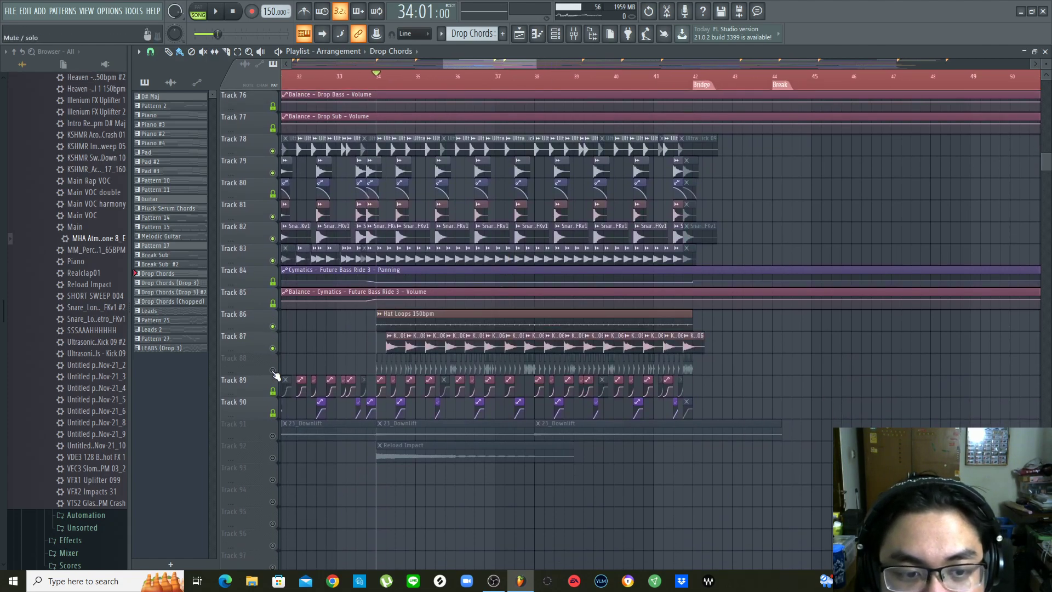
# Play the full drum section from bar 34, and replay its start briefly before stopping
pyautogui.press('space')
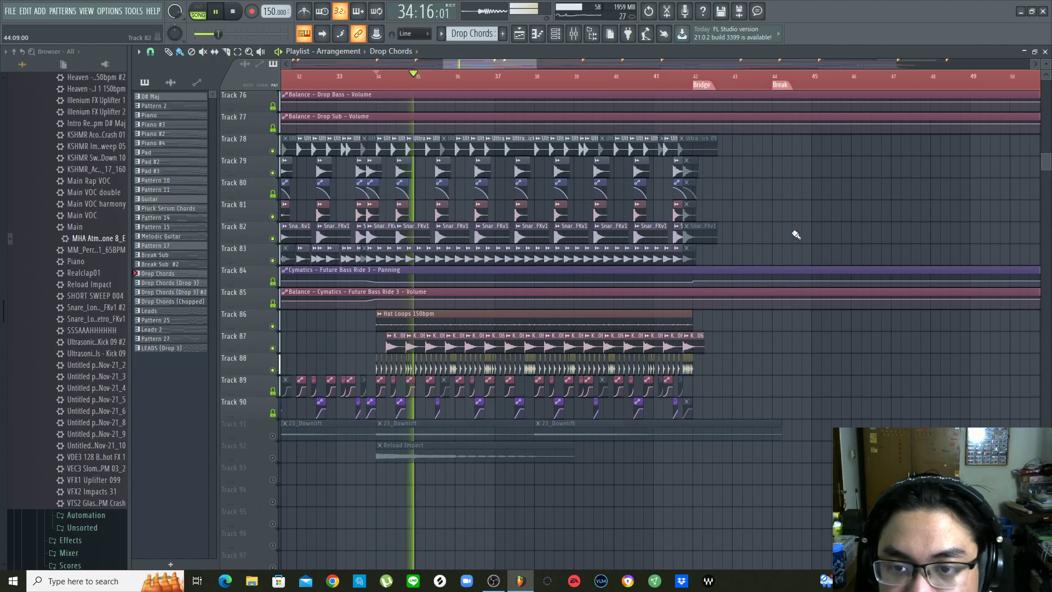
pyautogui.scroll(2, 797, 234)
pyautogui.scroll(1, 797, 234)
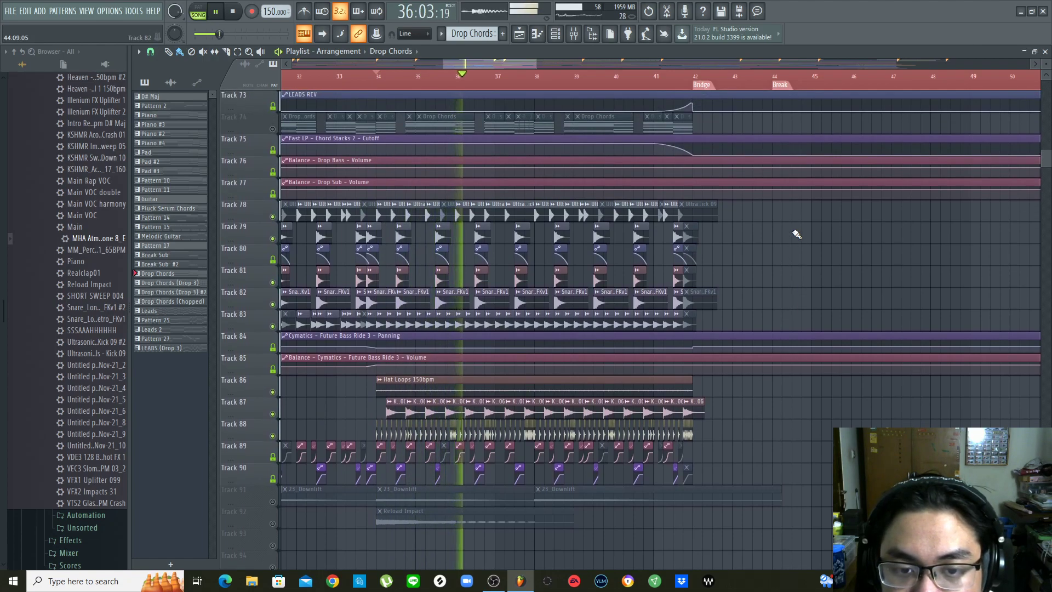
pyautogui.press('space')
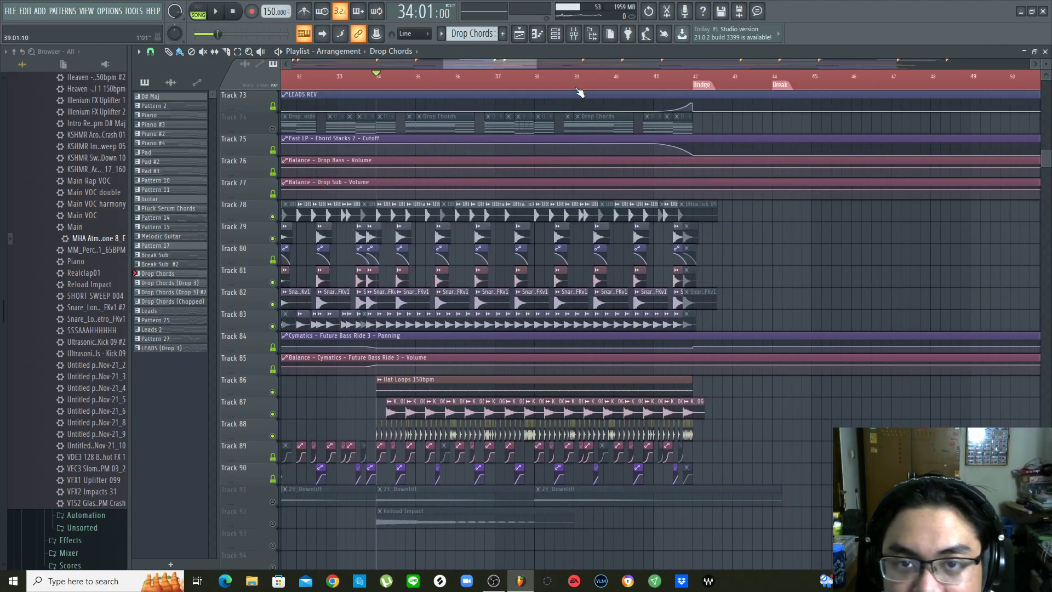
pyautogui.scroll(-2, 580, 93)
pyautogui.press('space')
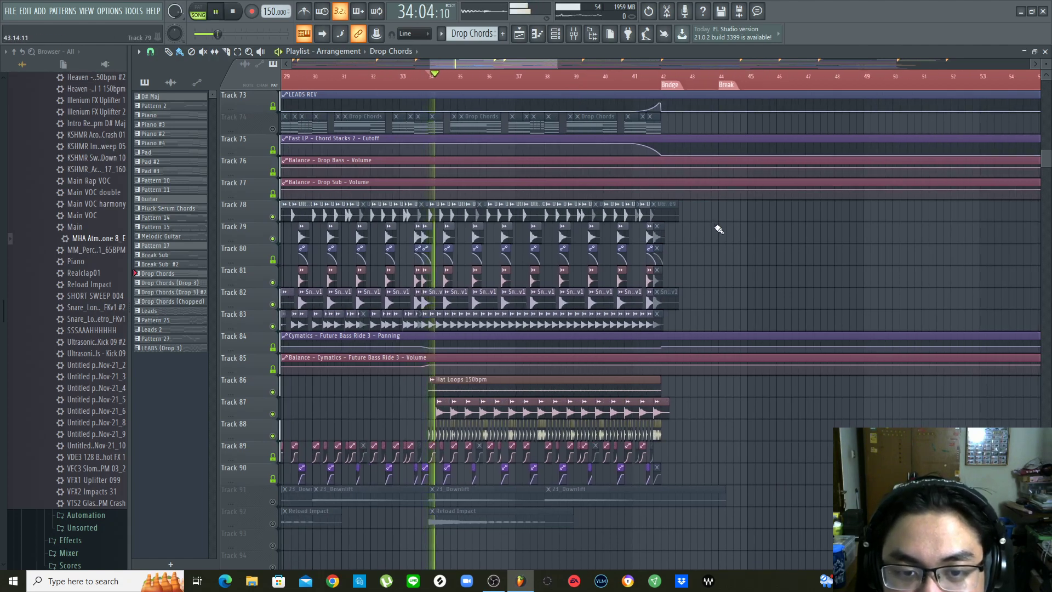
pyautogui.press('space')
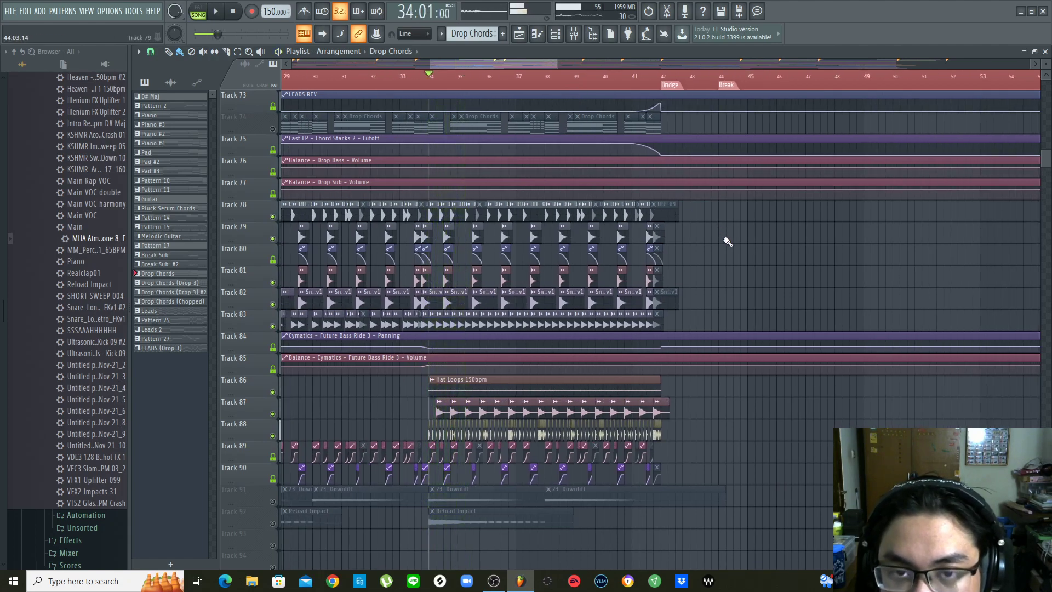
# Solo the 23_Downlift track 91 and unmute the Reload Impact track 92
pyautogui.scroll(-4, 648, 82)
pyautogui.scroll(-4, 674, 243)
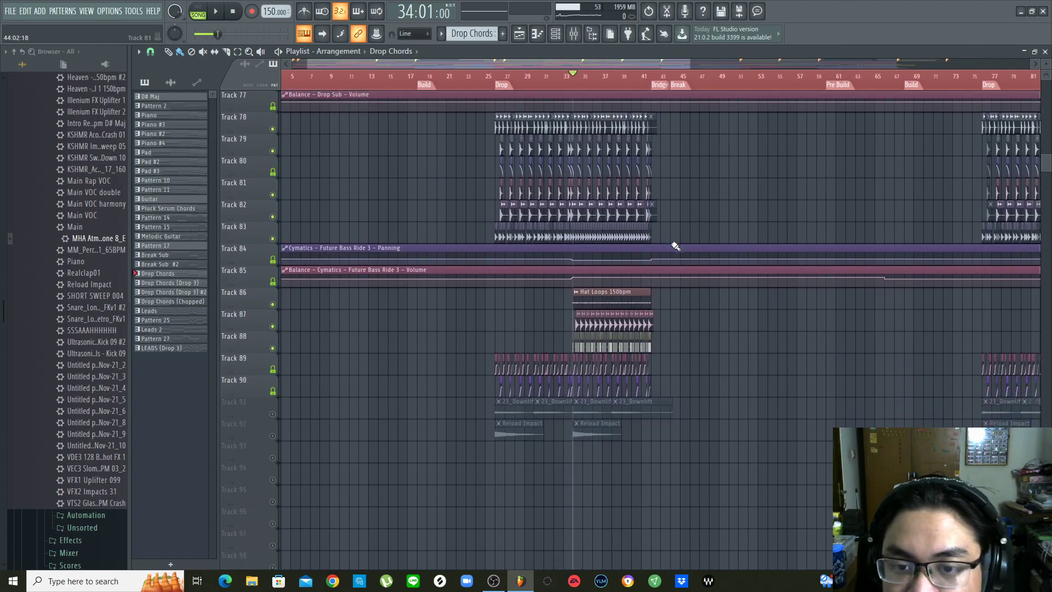
pyautogui.scroll(3, 585, 80)
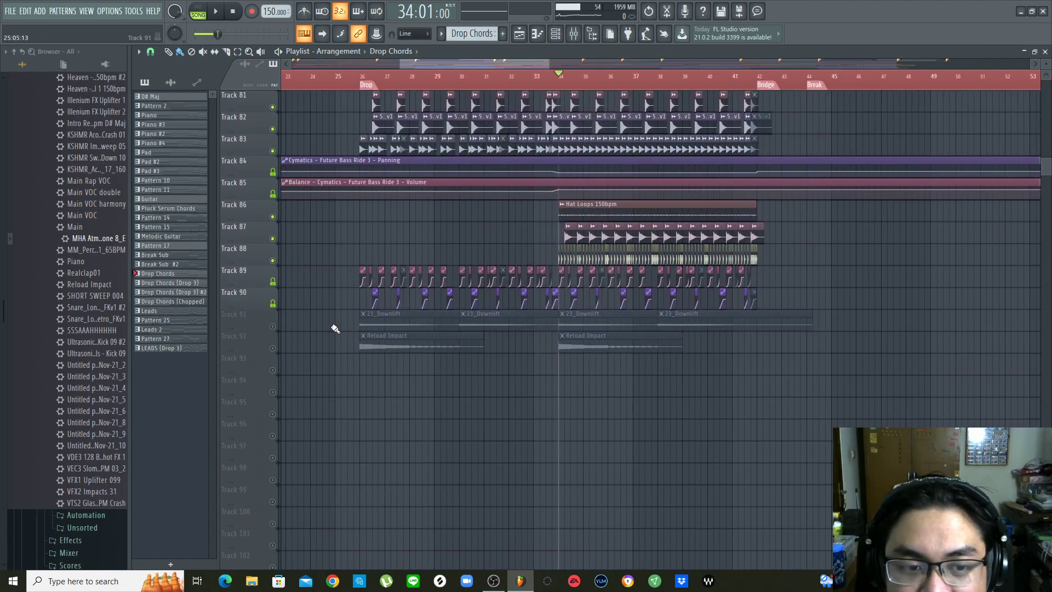
pyautogui.rightClick(279, 330)
pyautogui.click(273, 348)
pyautogui.scroll(2, 444, 219)
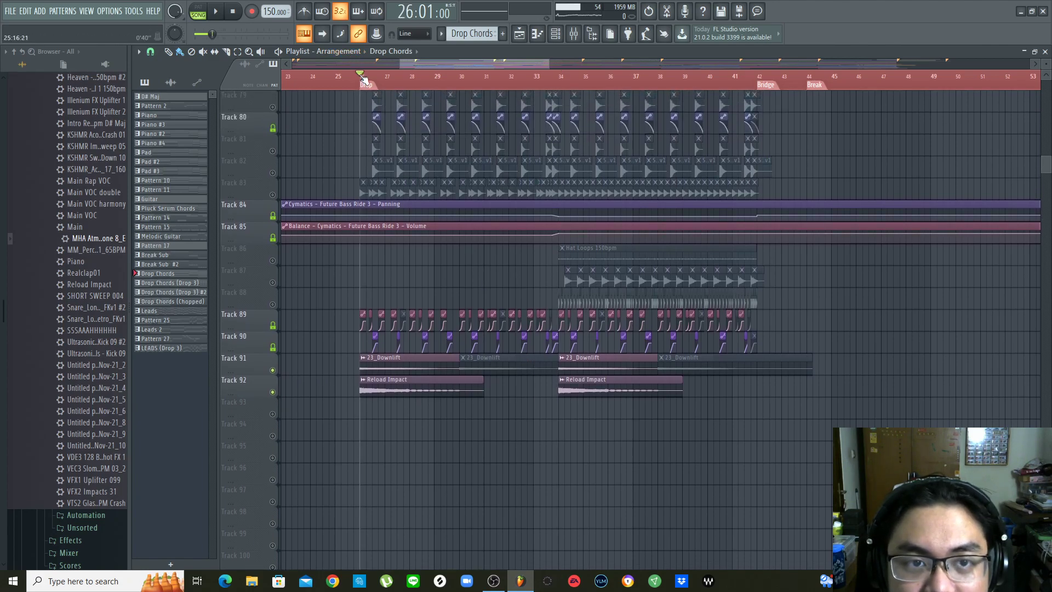
# Play the downlift and impact effects from bar 26, stop, and return to the drop's loop tracks
pyautogui.scroll(2, 363, 79)
pyautogui.press('space')
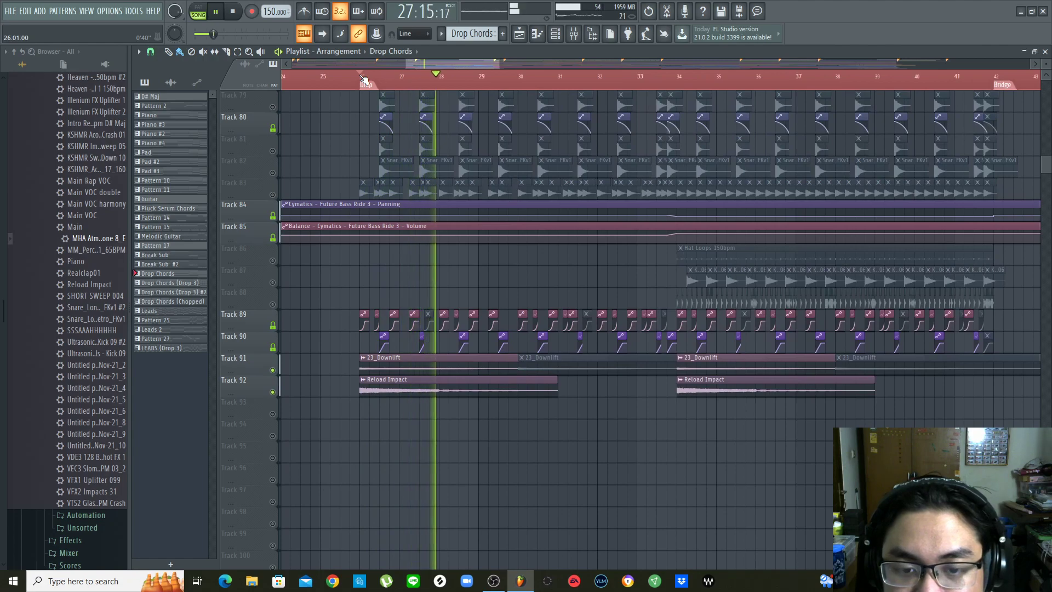
pyautogui.press('space')
pyautogui.scroll(10, 465, 296)
pyautogui.scroll(10, 469, 296)
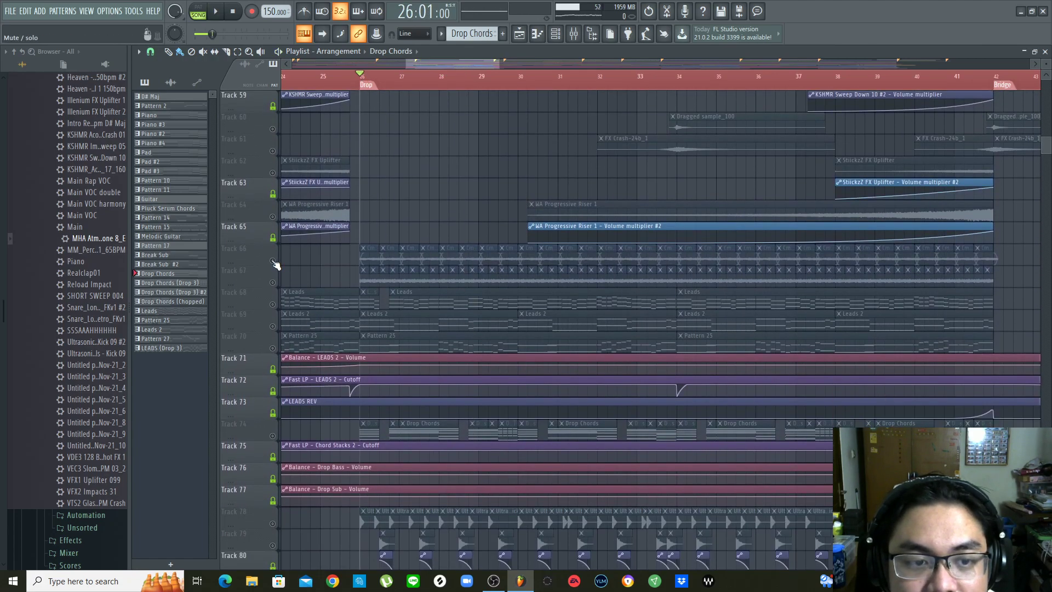
# Restore all the muted playlist tracks and play the full drop together from bar 25 before stopping
pyautogui.click(273, 261)
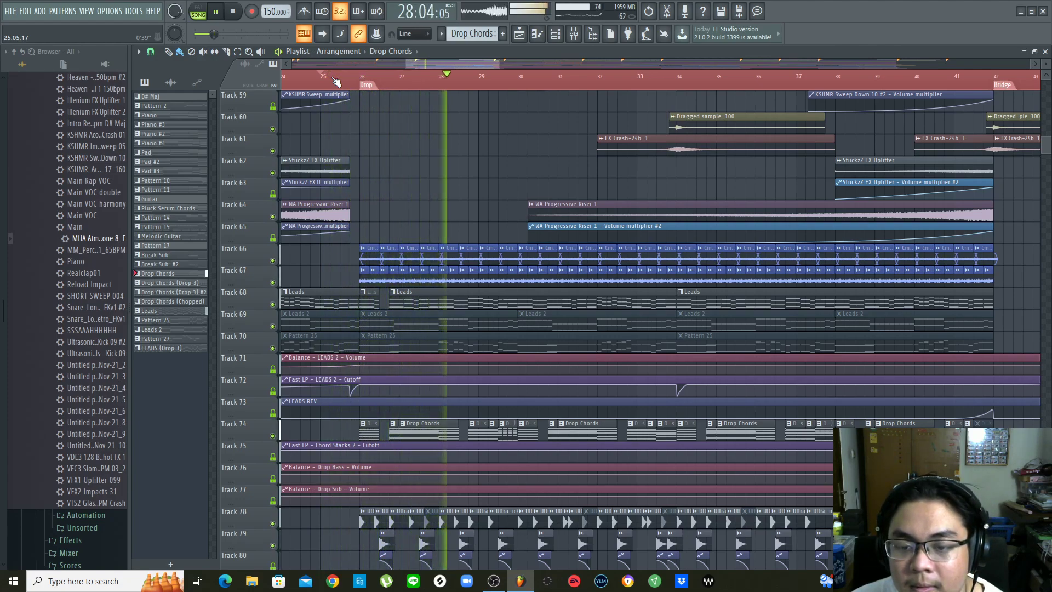
pyautogui.scroll(-2, 336, 82)
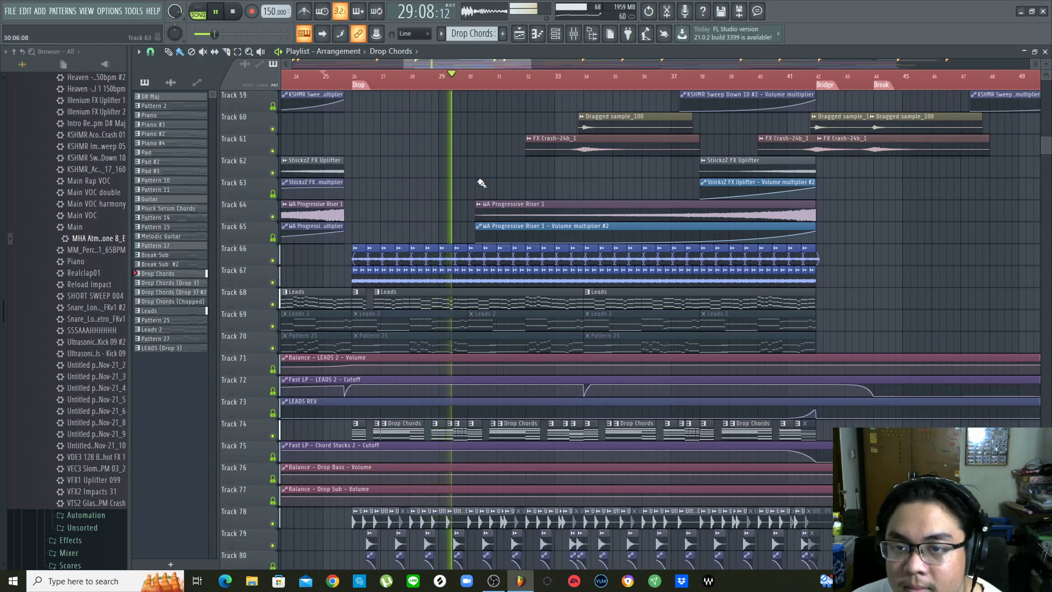
pyautogui.scroll(2, 480, 183)
pyautogui.press('space')
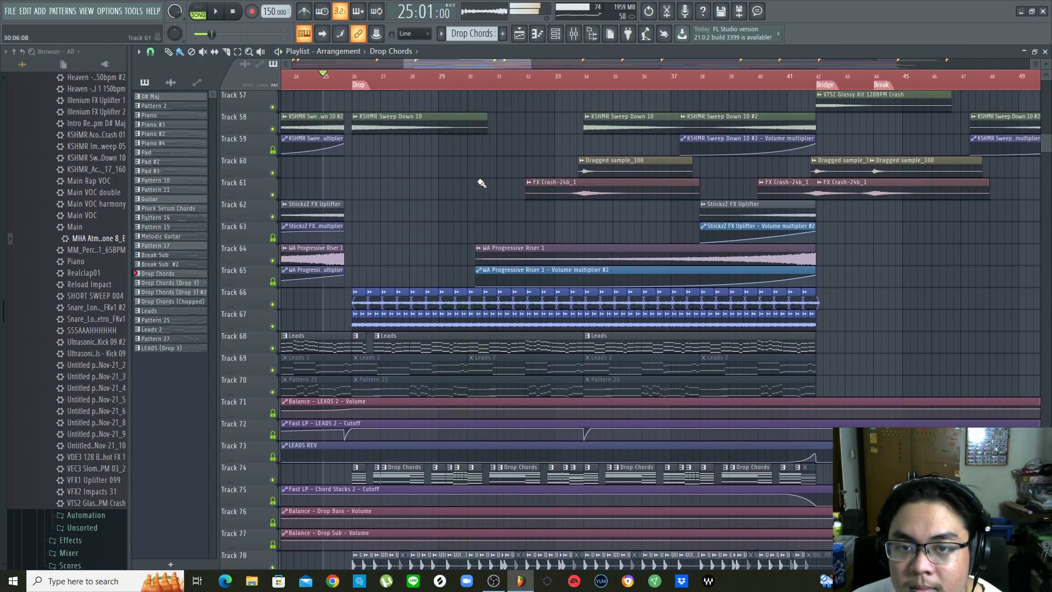
# Examine the sweep, crash, riser, impact and downlifter effect tracks across the drop, bridge and break sections
pyautogui.scroll(7, 481, 183)
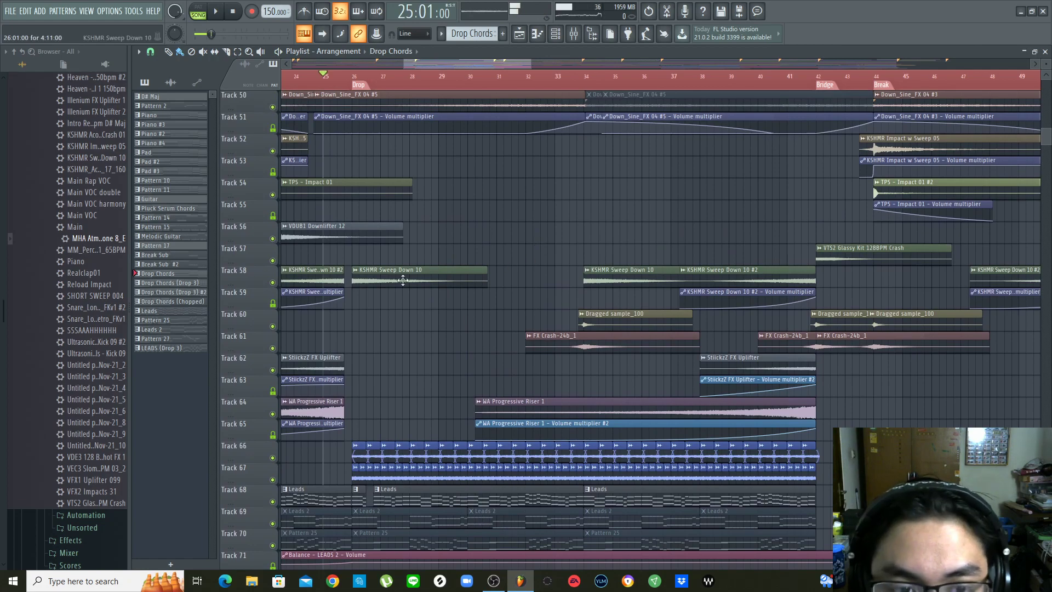
pyautogui.scroll(6, 570, 306)
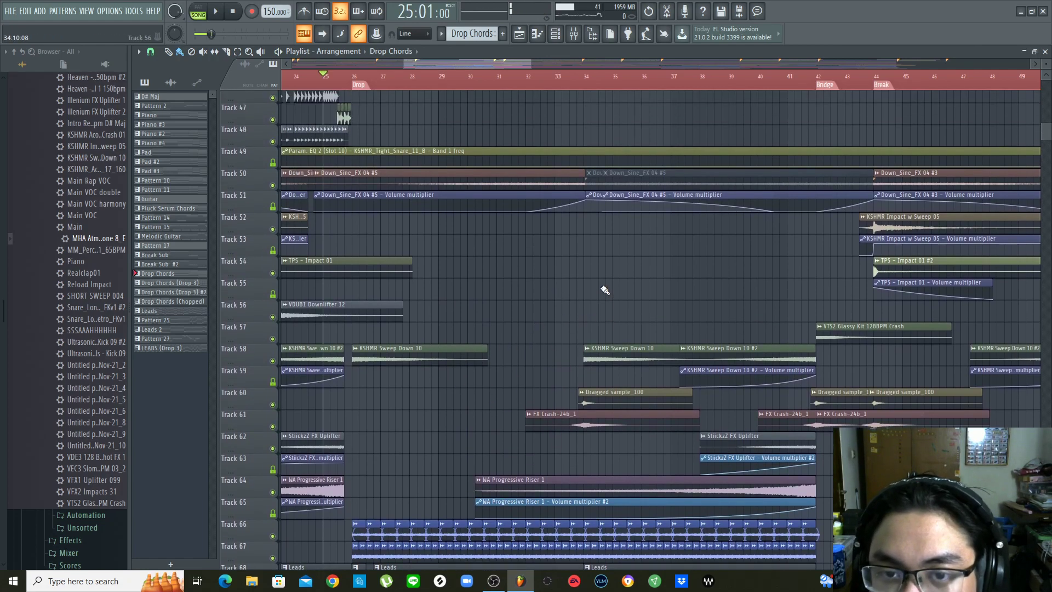
pyautogui.scroll(-2, 488, 436)
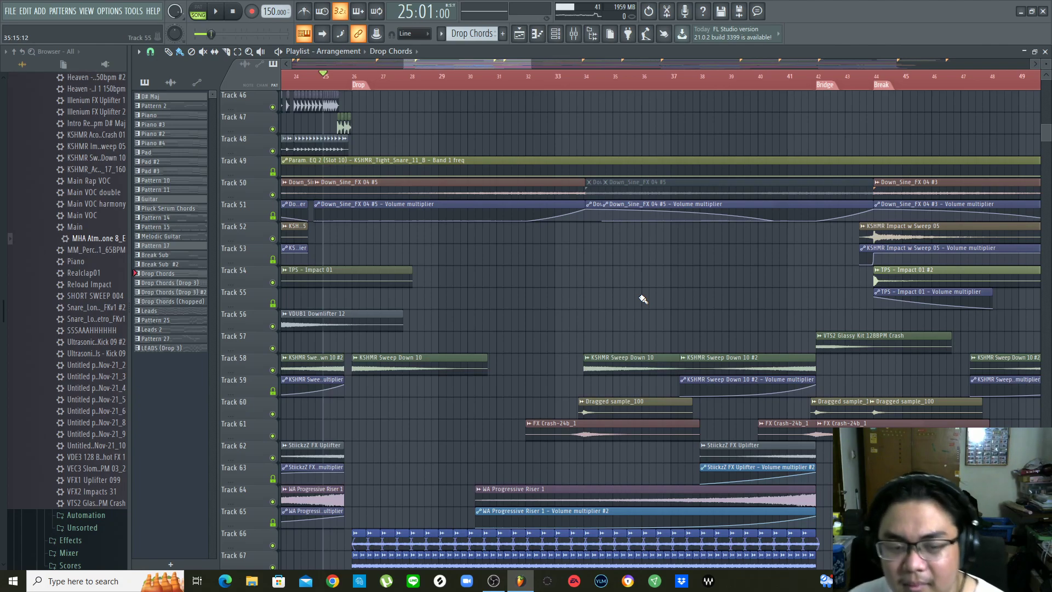
pyautogui.scroll(-9, 643, 299)
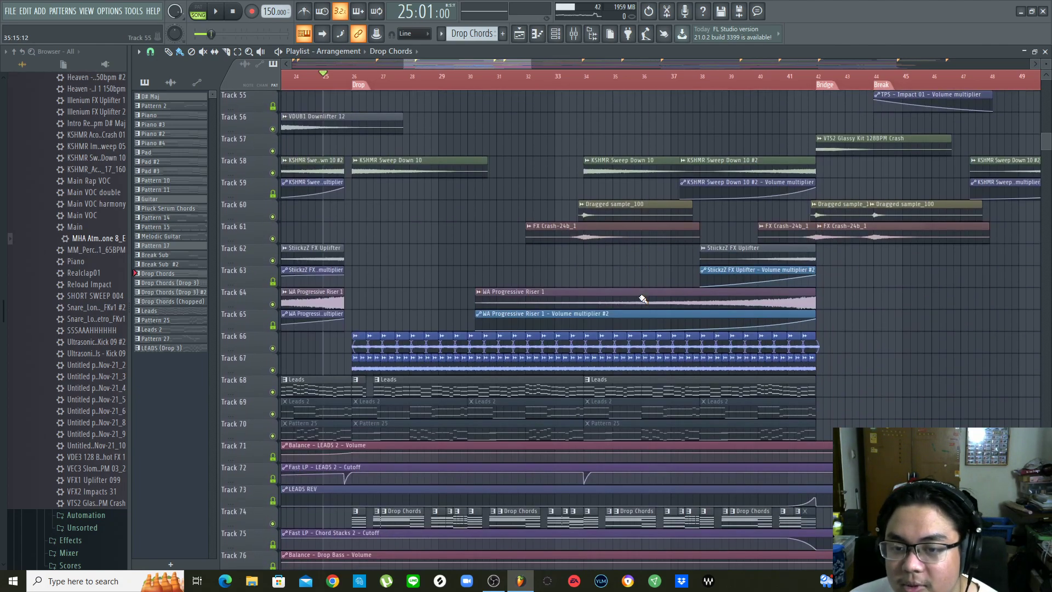
pyautogui.scroll(-6, 582, 82)
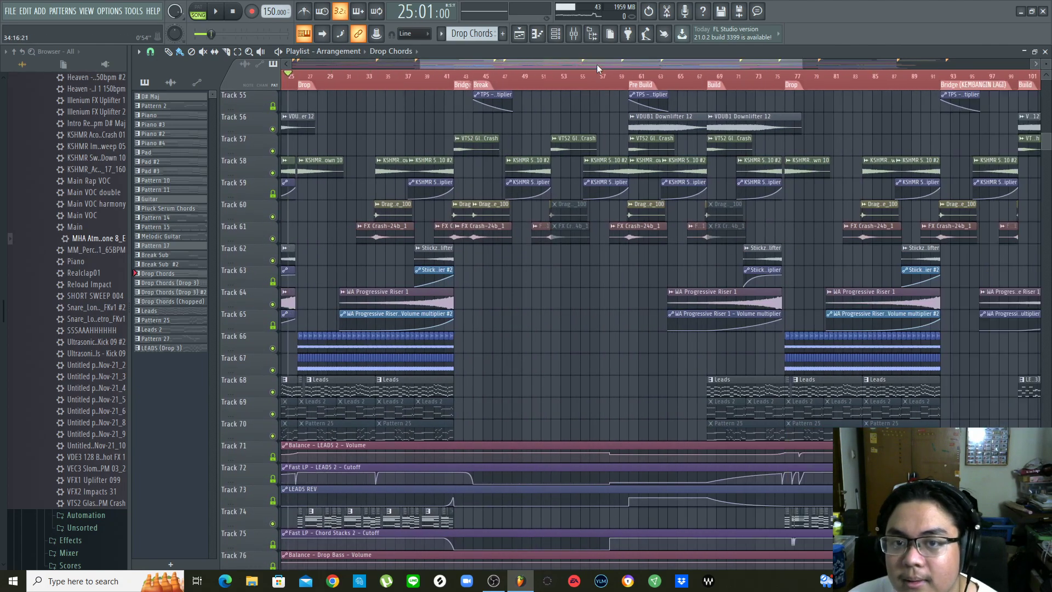
pyautogui.scroll(7, 592, 93)
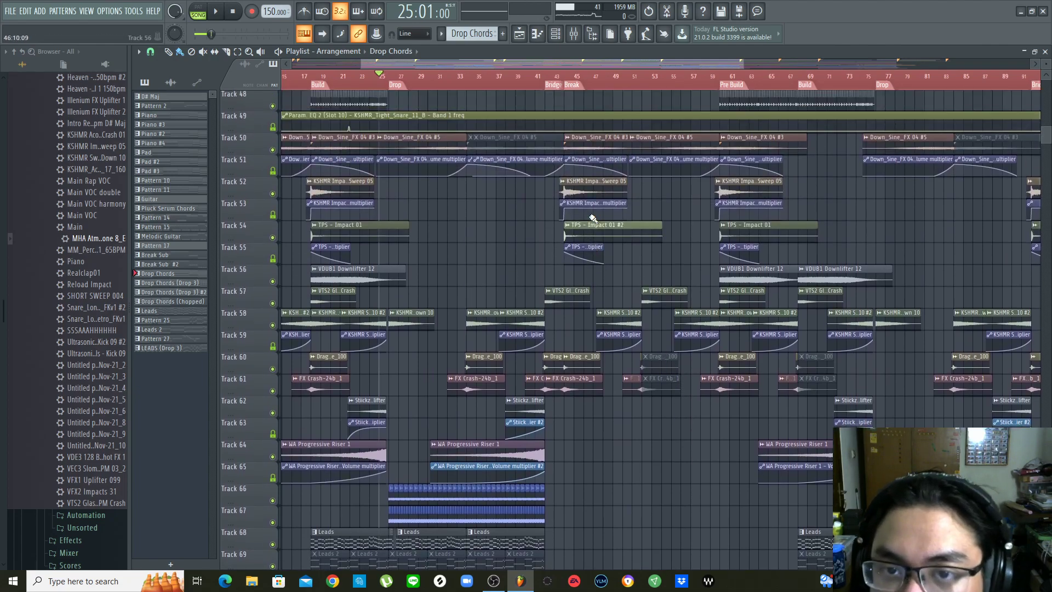
pyautogui.scroll(4, 603, 86)
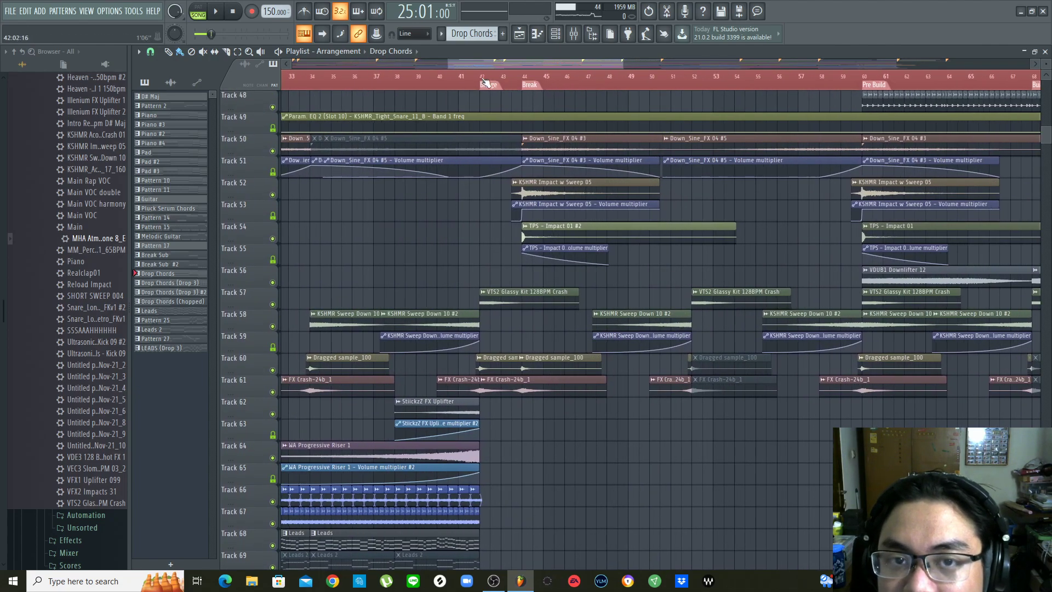
pyautogui.scroll(-6, 662, 99)
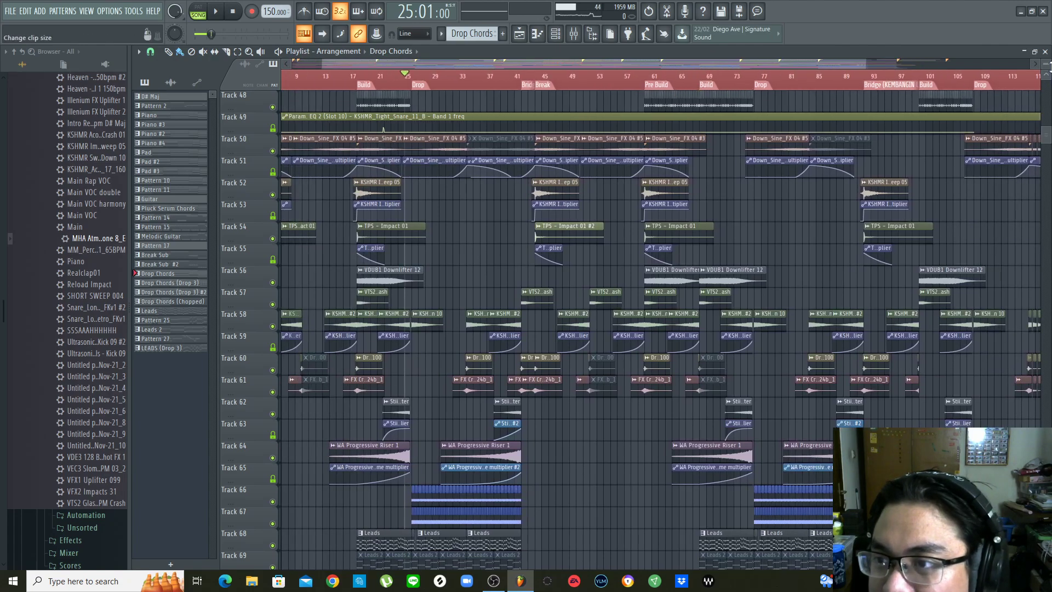
# Move the playback position to the Break marker at bar 44 and play the section while viewing its pad, piano and guitar tracks
pyautogui.scroll(3, 1047, 65)
pyautogui.scroll(5, 599, 92)
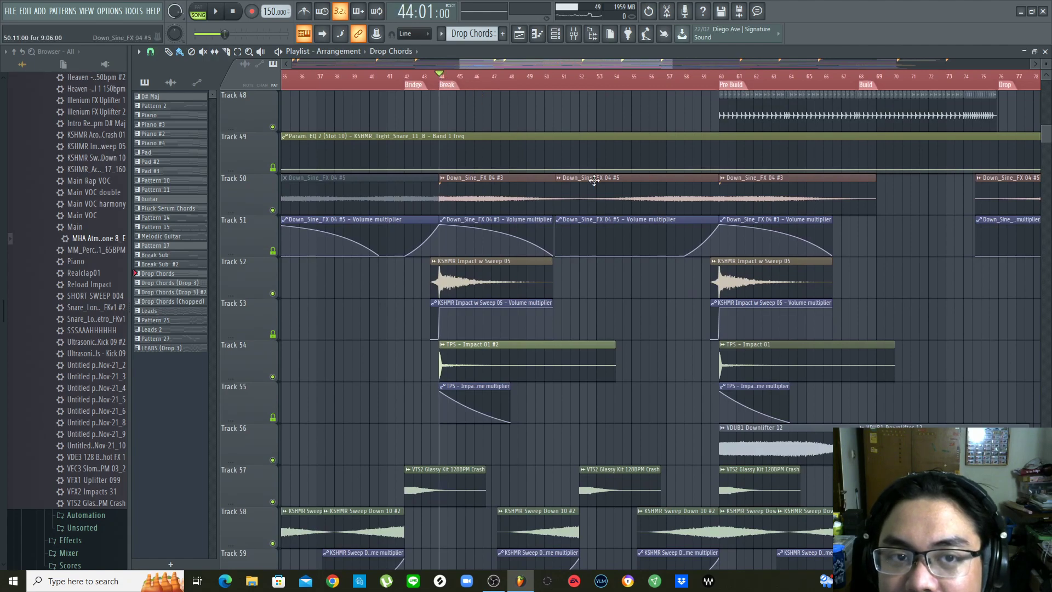
pyautogui.scroll(10, 541, 129)
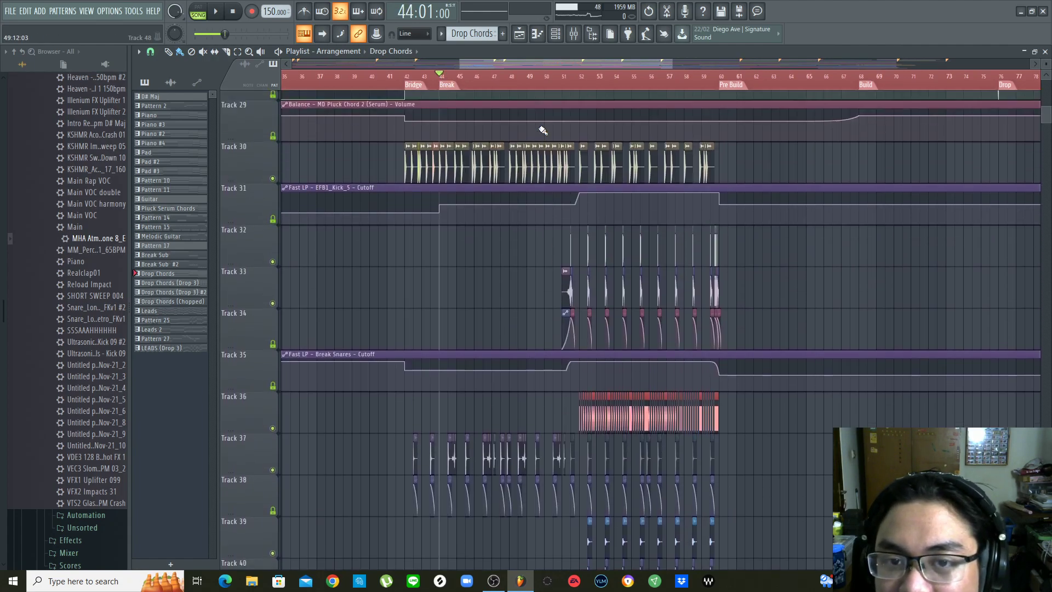
pyautogui.scroll(8, 541, 129)
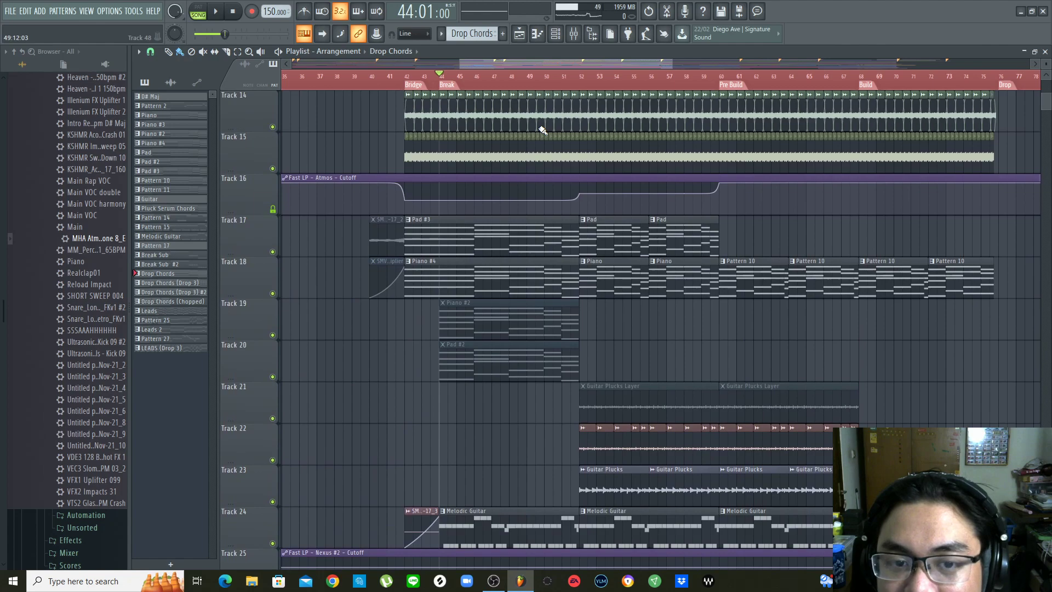
pyautogui.scroll(3, 581, 288)
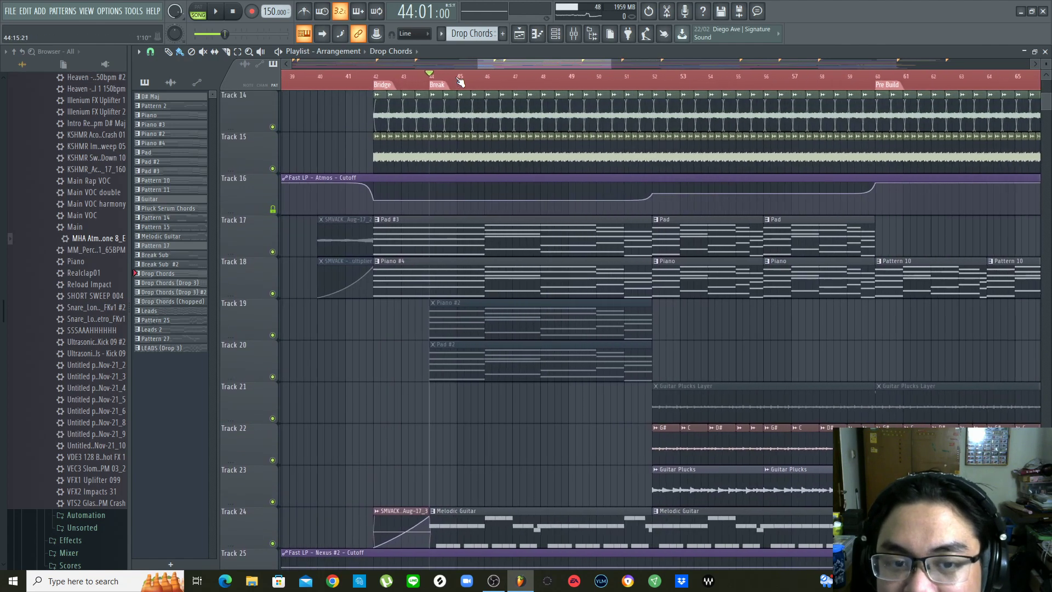
pyautogui.press('space')
pyautogui.scroll(-1, 599, 289)
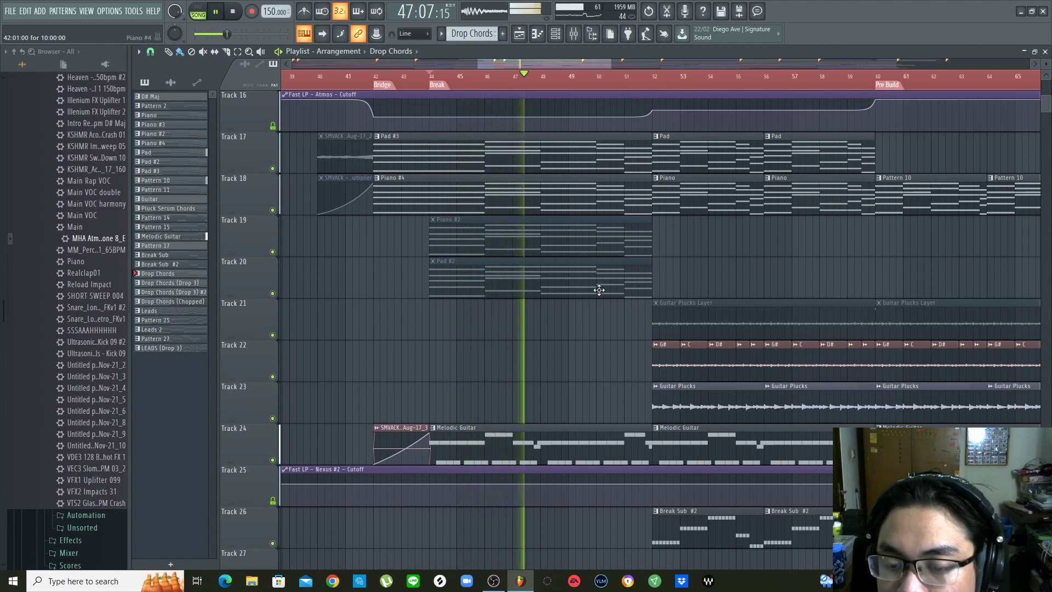
pyautogui.press('space')
# Open the Melodic Guitar pattern of track 24 in the piano roll and examine its notes
pyautogui.scroll(-3, 570, 357)
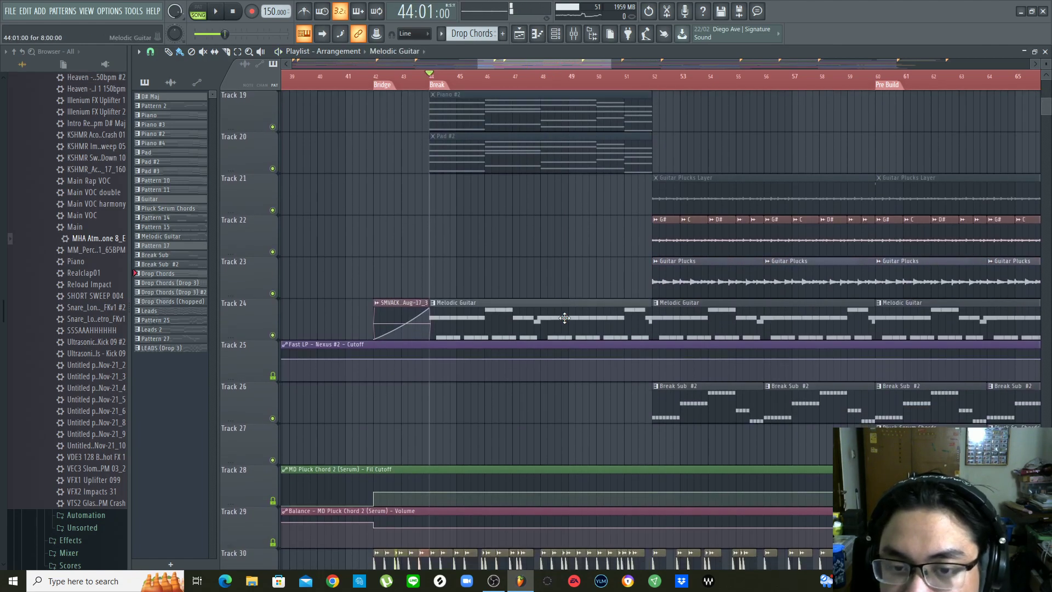
pyautogui.doubleClick(564, 318)
pyautogui.scroll(-2, 598, 103)
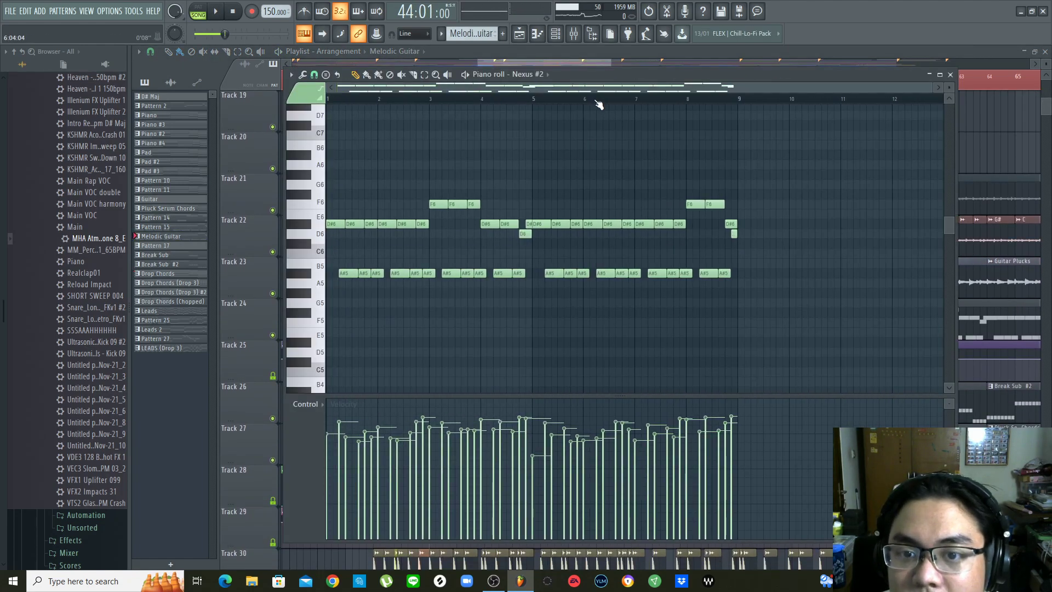
pyautogui.scroll(3, 665, 245)
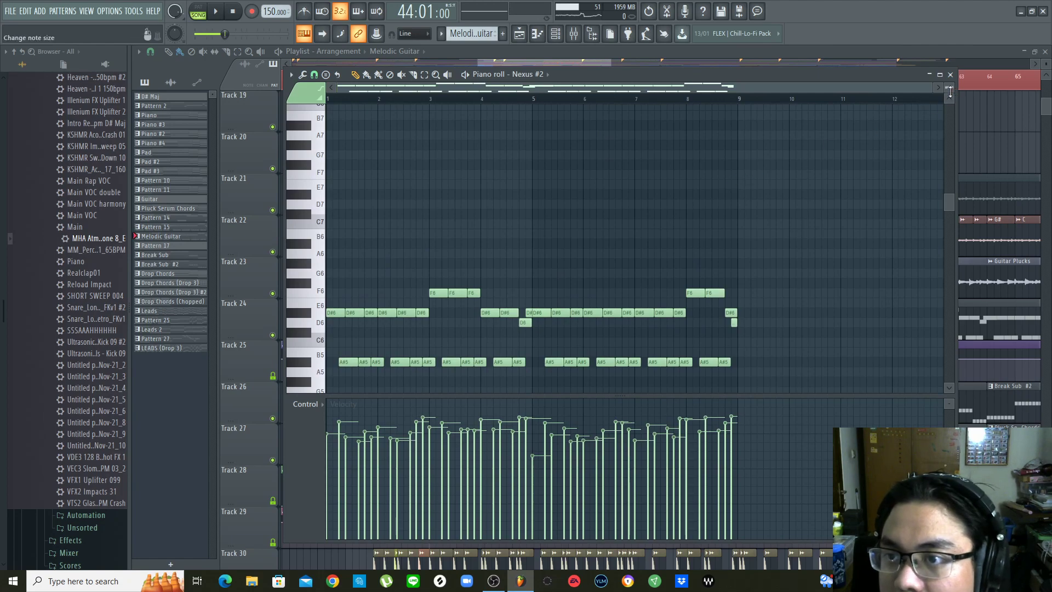
pyautogui.scroll(-1, 951, 92)
pyautogui.scroll(-3, 749, 209)
pyautogui.scroll(3, 748, 209)
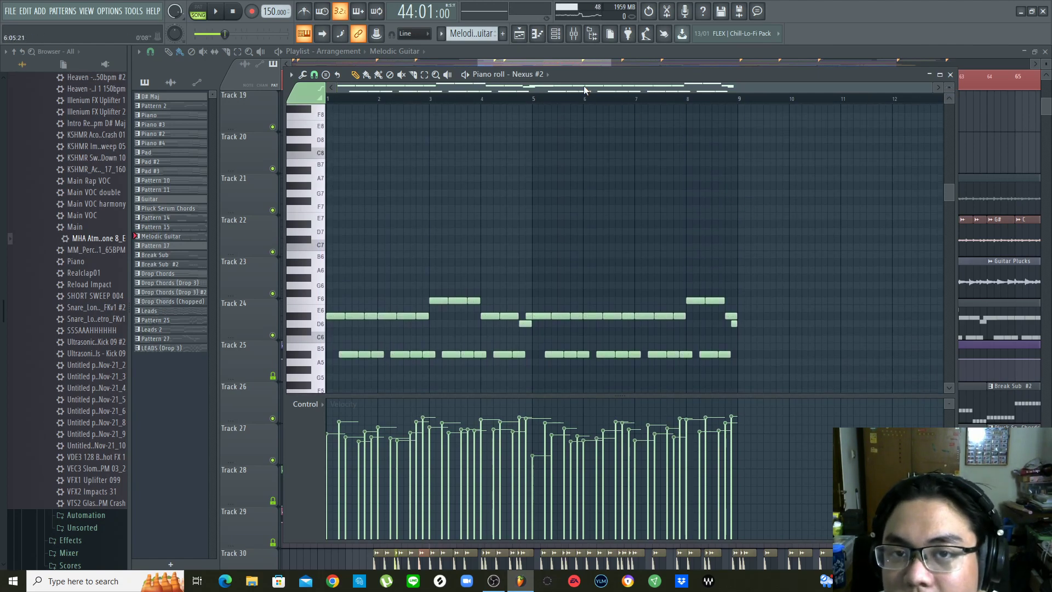
# Open the Nexus #2 instrument from the channel rack to show its guitar preset during brief playback, and return to the piano roll
pyautogui.click(556, 34)
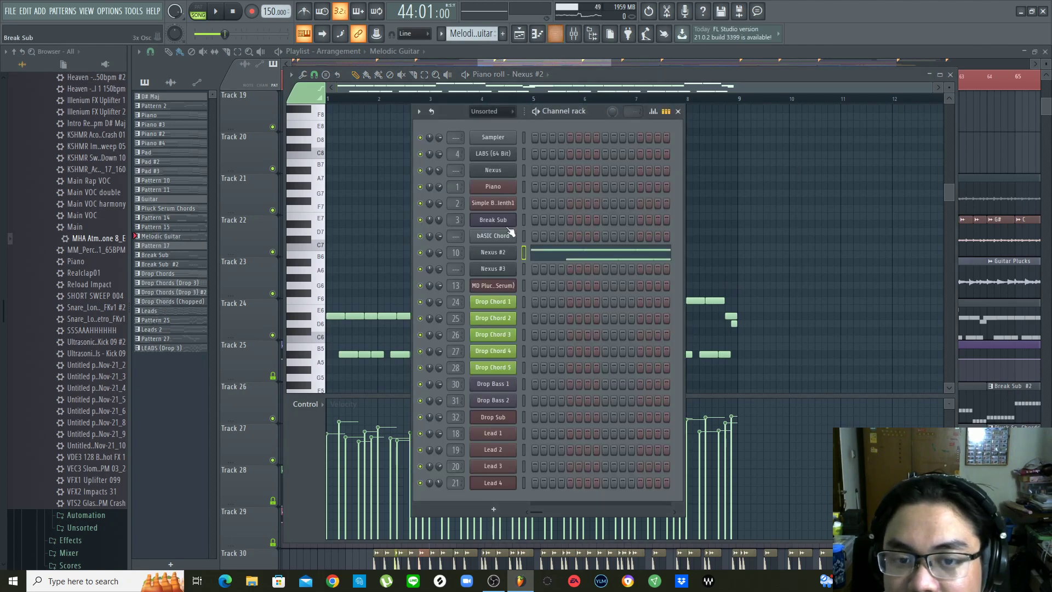
pyautogui.click(508, 255)
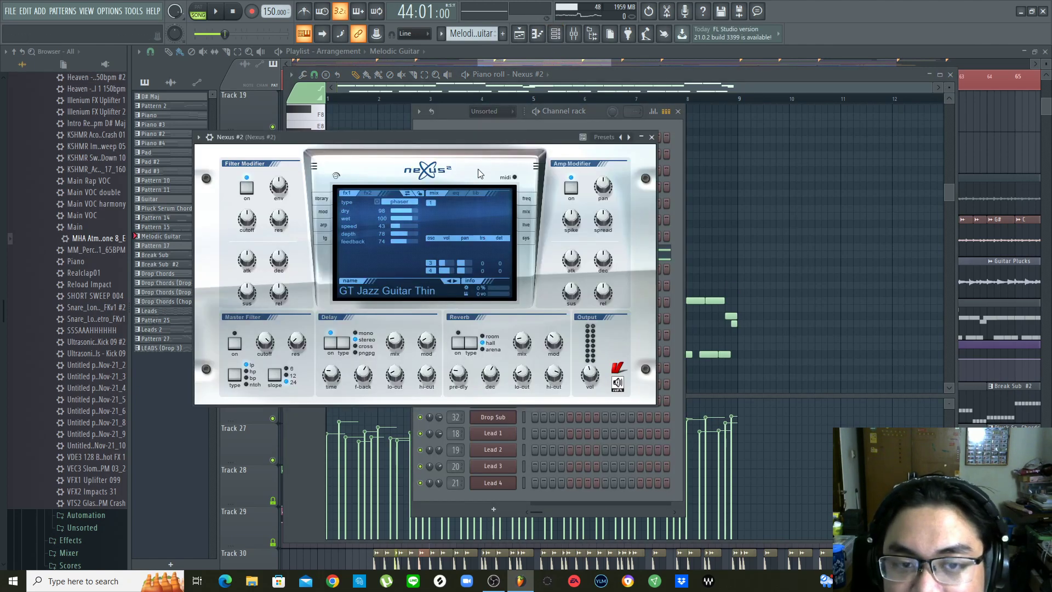
pyautogui.press('space')
pyautogui.moveTo(519, 141); pyautogui.dragTo(533, 142)
pyautogui.press('space')
pyautogui.click(697, 79)
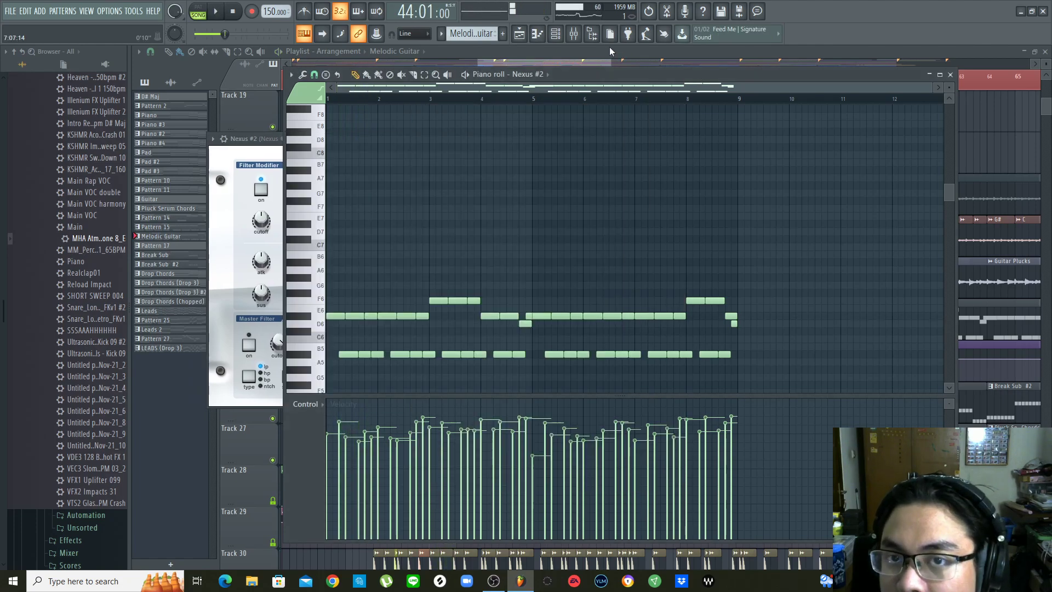
# Open the mixer, solo the Nexus #2 track and play it briefly from bar 44
pyautogui.click(575, 35)
pyautogui.press('space')
pyautogui.press('space')
pyautogui.rightClick(407, 324)
pyautogui.press('space')
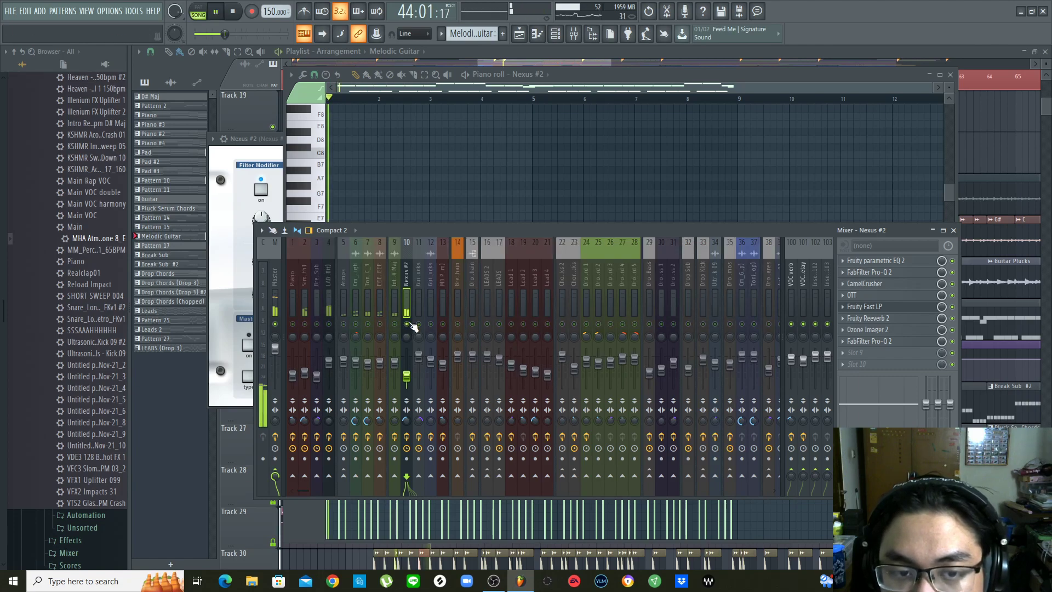
pyautogui.press('space')
# Inspect the Fruity parametric EQ 2 and the first FabFilter Pro-Q 2 on the Nexus #2 track, playing the guitar through each
pyautogui.click(887, 261)
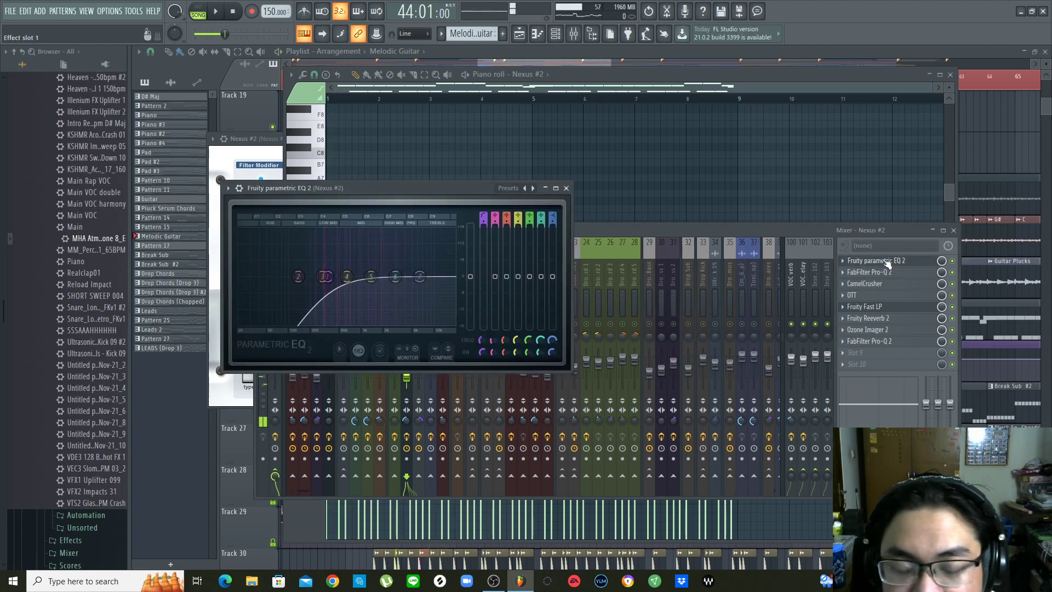
pyautogui.press('space')
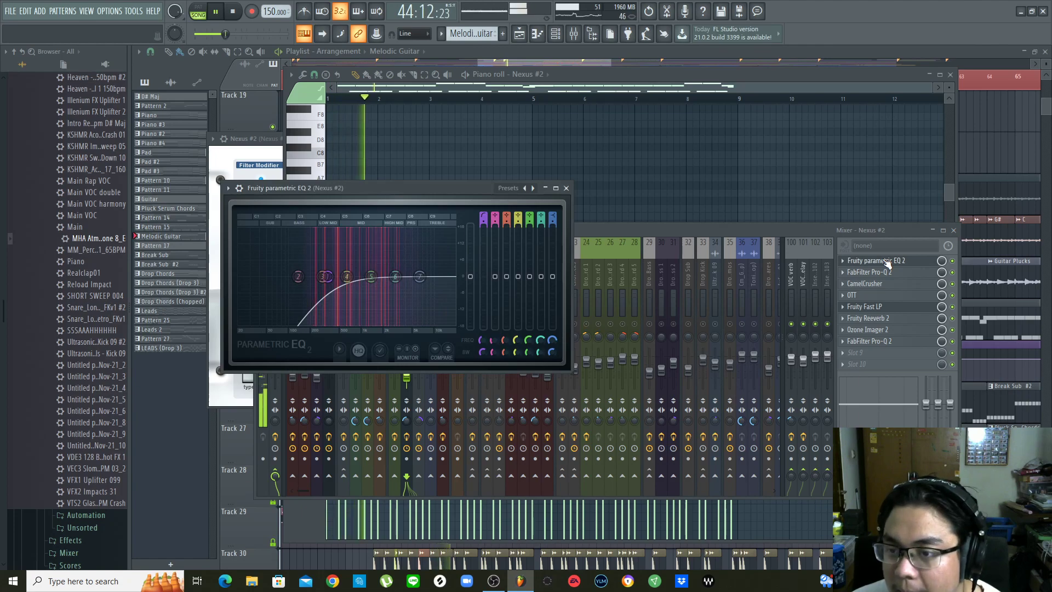
pyautogui.press('space')
pyautogui.click(886, 261)
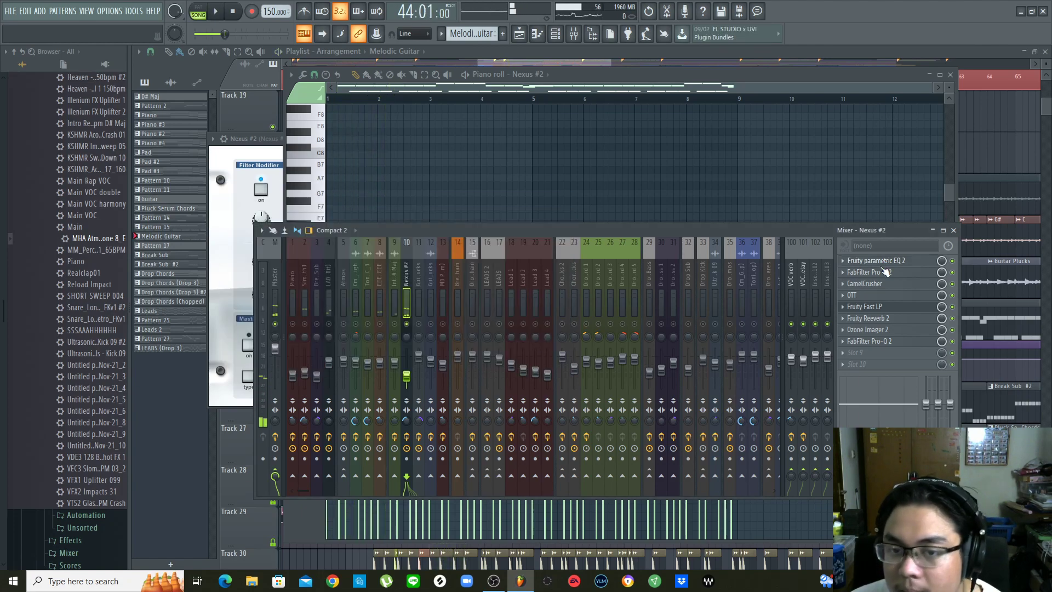
pyautogui.click(890, 273)
pyautogui.press('space')
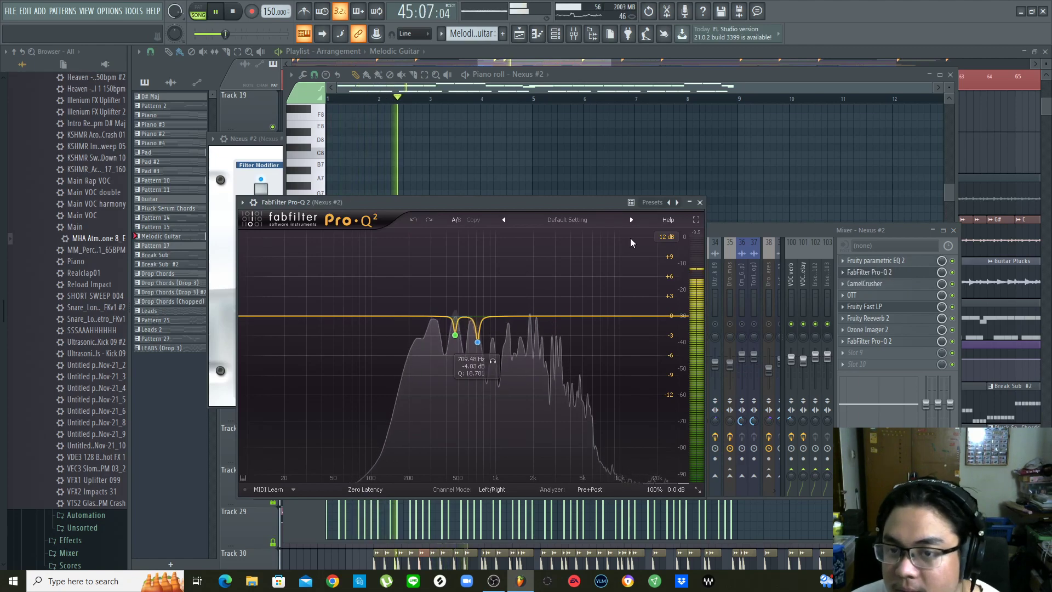
pyautogui.press('space')
# Inspect the CamelCrusher and OTT settings on the Nexus #2 track, and close OTT
pyautogui.click(866, 284)
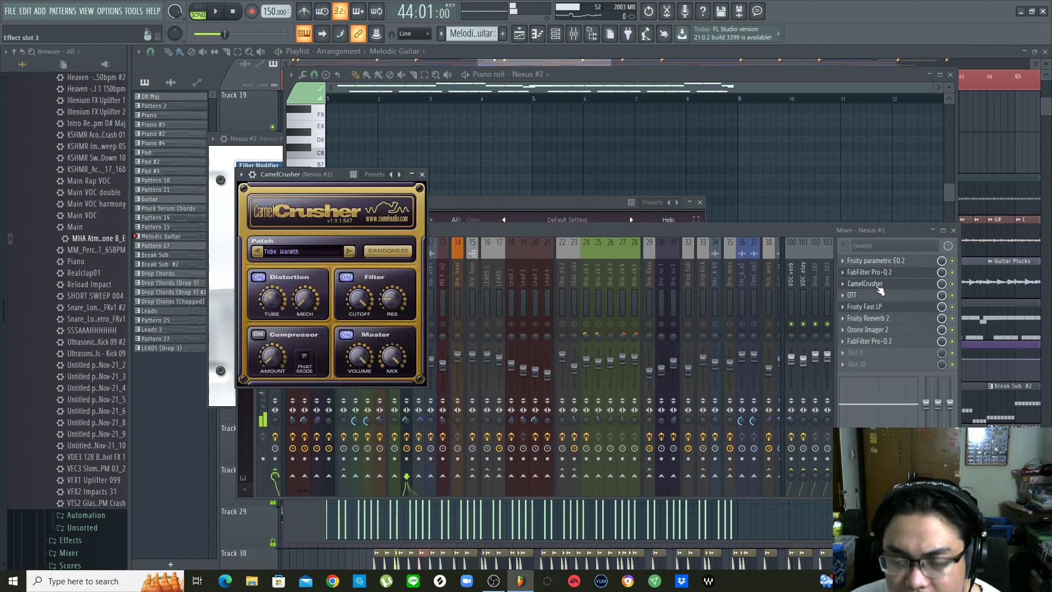
pyautogui.press('space')
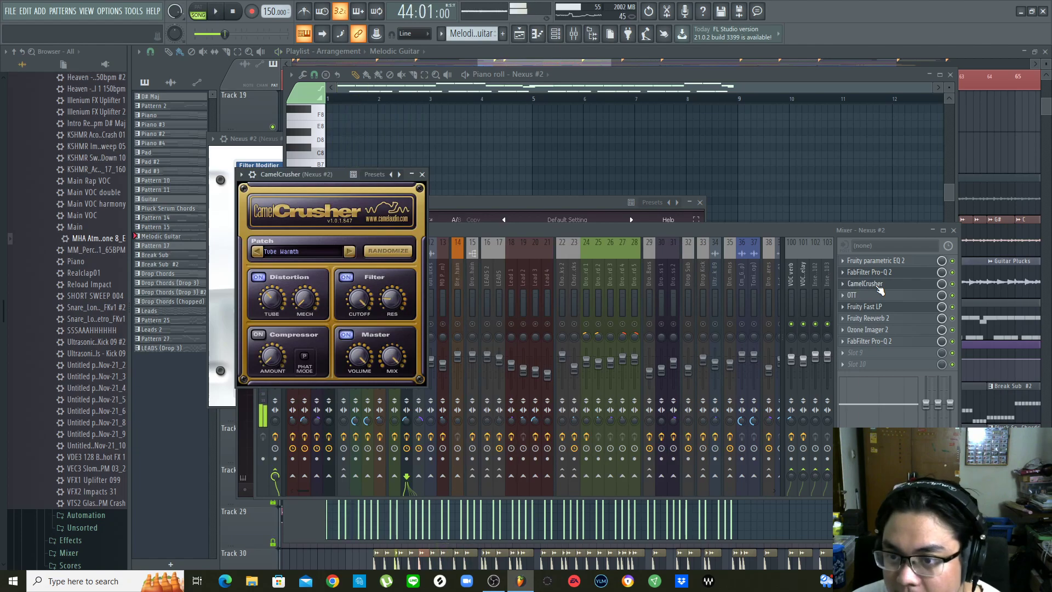
pyautogui.click(866, 296)
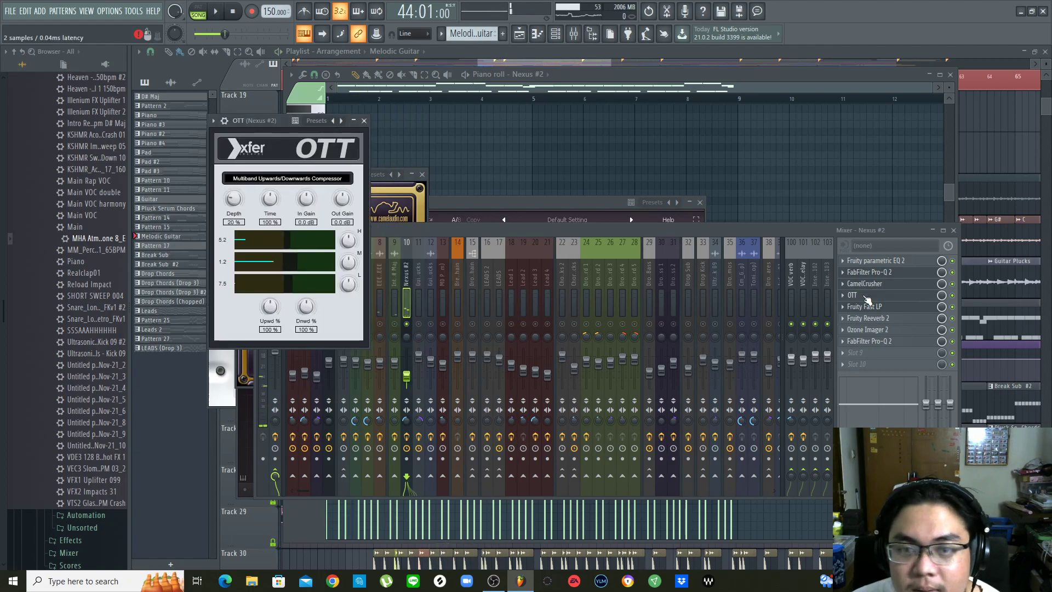
pyautogui.click(867, 300)
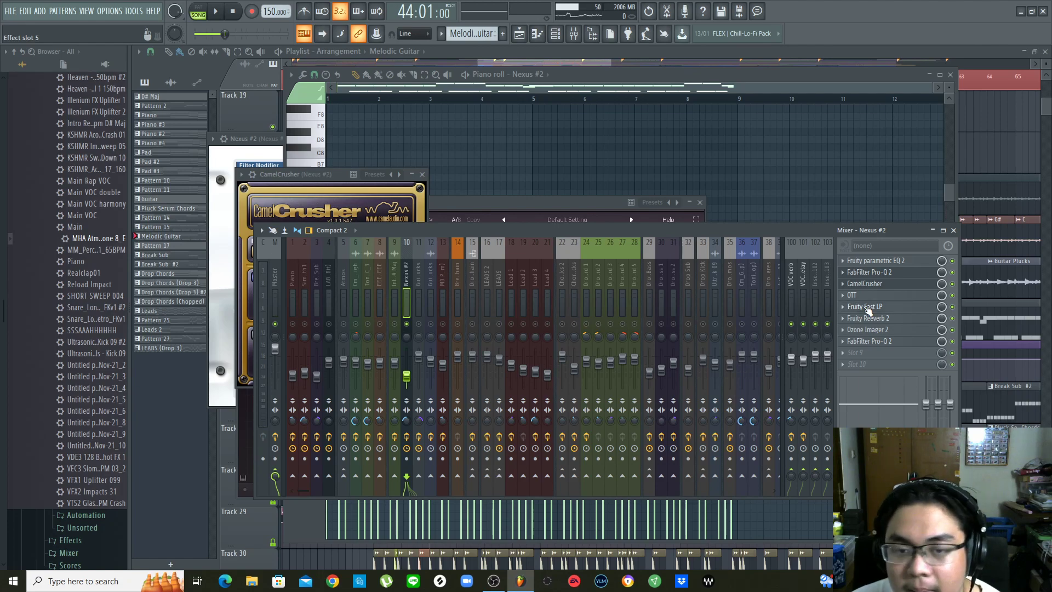
# Open Fruity Fast LP on the Nexus #2 track, move its window clear of the others, and play the guitar briefly
pyautogui.click(868, 309)
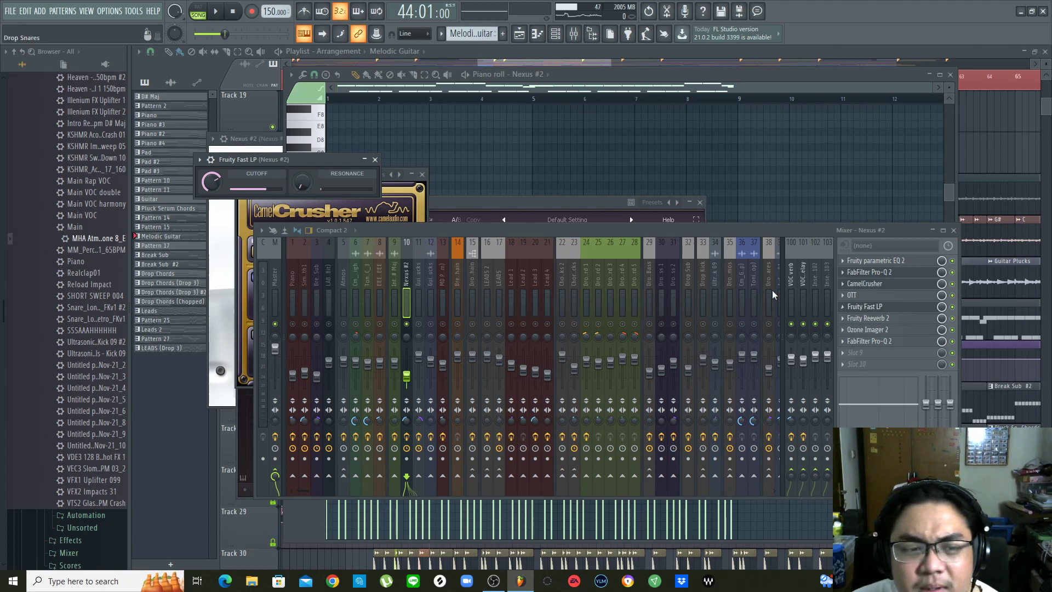
pyautogui.moveTo(294, 159); pyautogui.dragTo(426, 153)
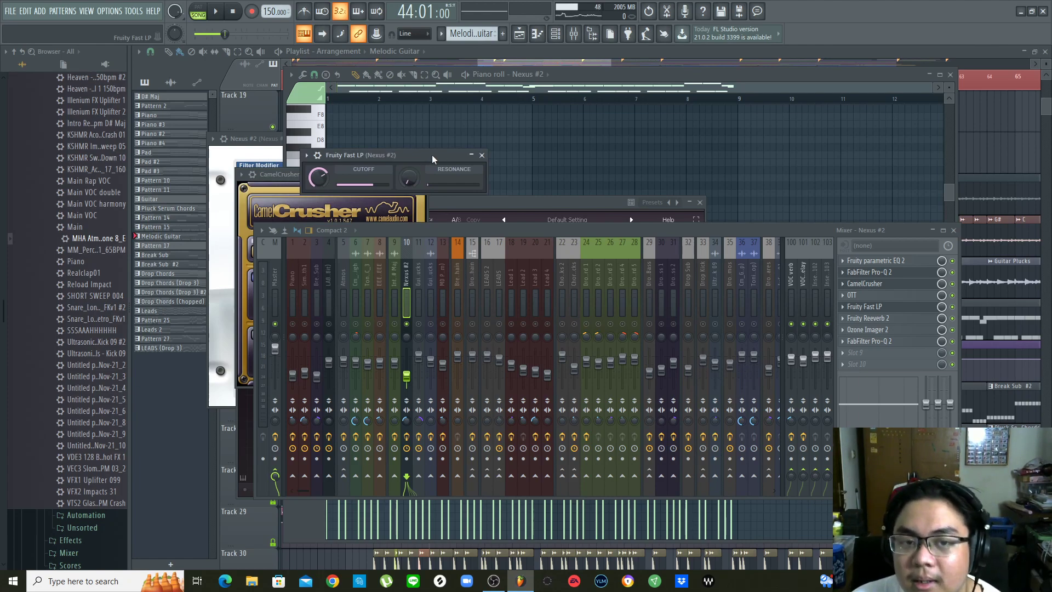
pyautogui.moveTo(427, 153); pyautogui.dragTo(467, 153)
pyautogui.press('space')
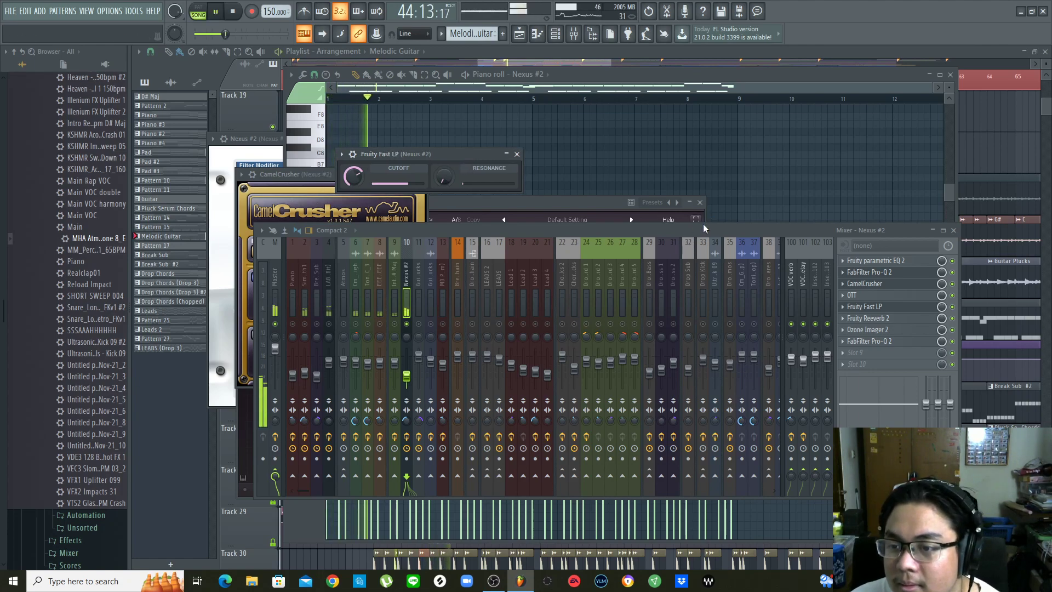
pyautogui.press('space')
# Inspect Fruity Reeverb 2 on the Nexus #2 track during brief playback, and close it
pyautogui.click(877, 318)
pyautogui.press('space')
pyautogui.press('space')
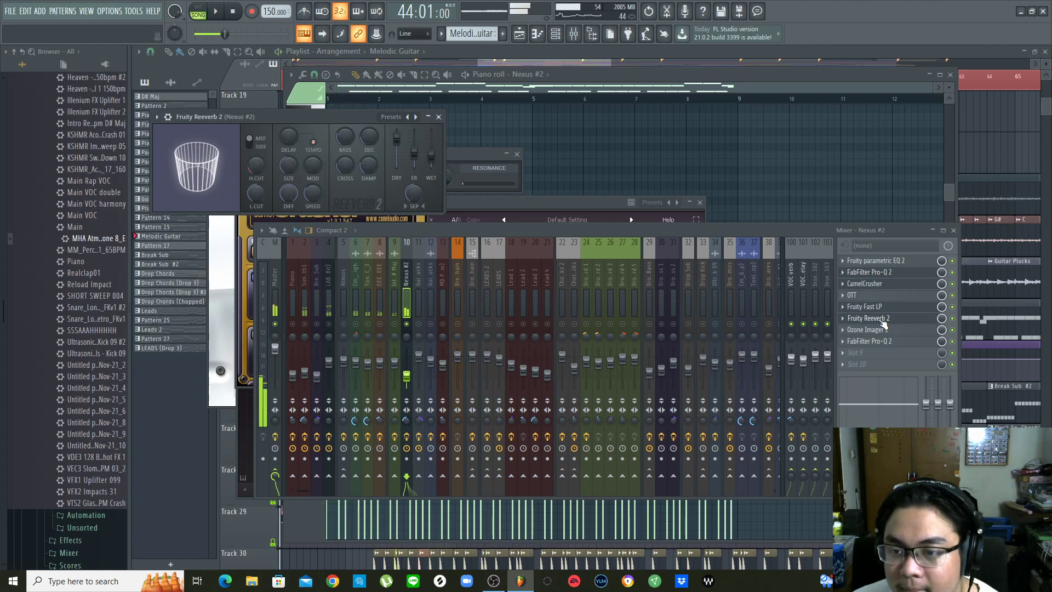
pyautogui.click(882, 320)
# Inspect Ozone Imager 2 on the Nexus #2 track during playback, and bring up the last FabFilter Pro-Q 2 in the chain
pyautogui.click(881, 331)
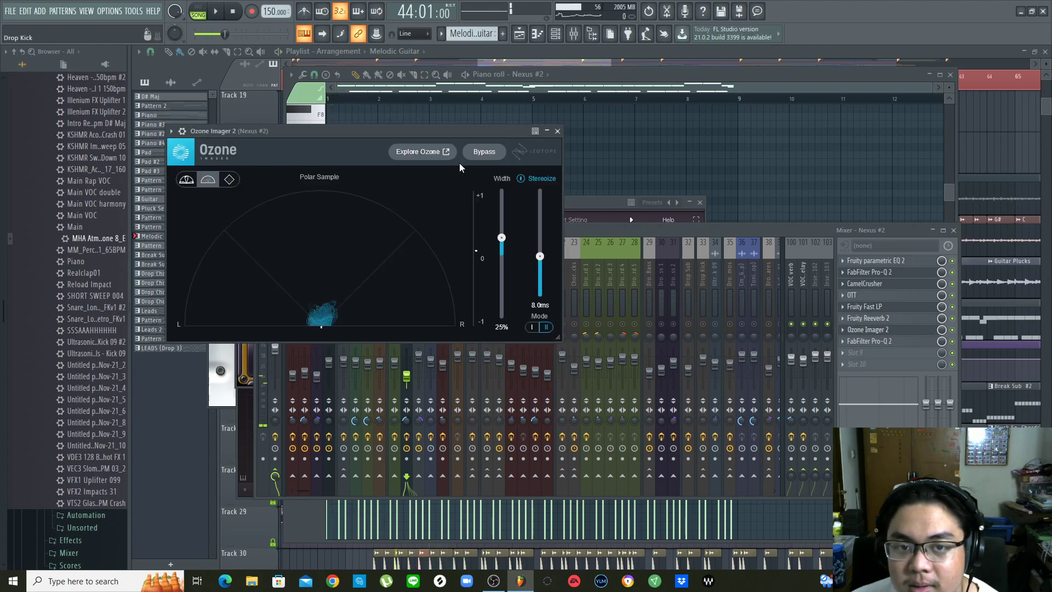
pyautogui.moveTo(426, 131); pyautogui.dragTo(511, 148)
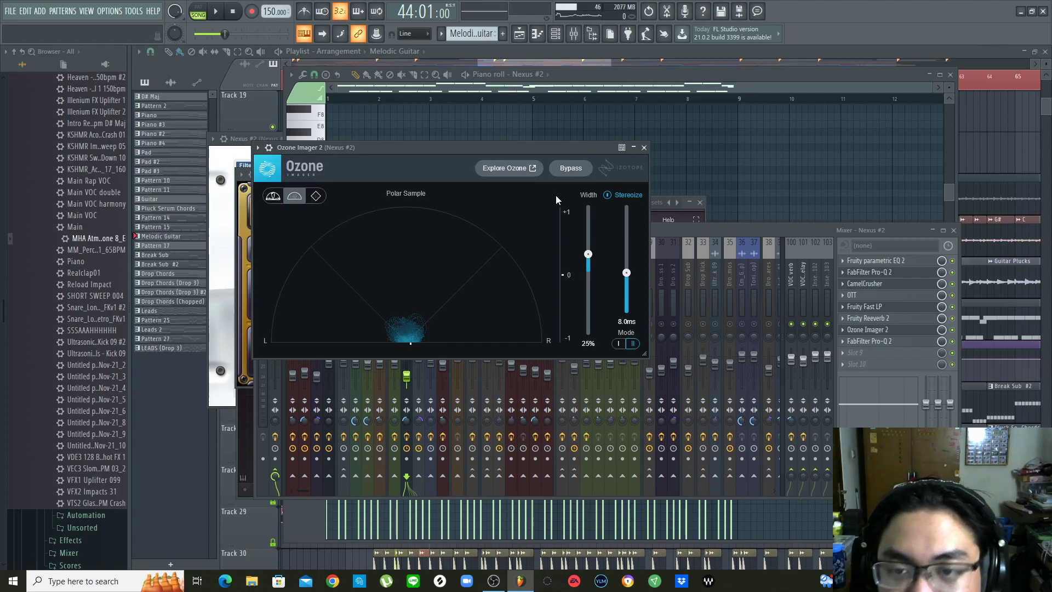
pyautogui.press('space')
pyautogui.press('space')
pyautogui.click(888, 342)
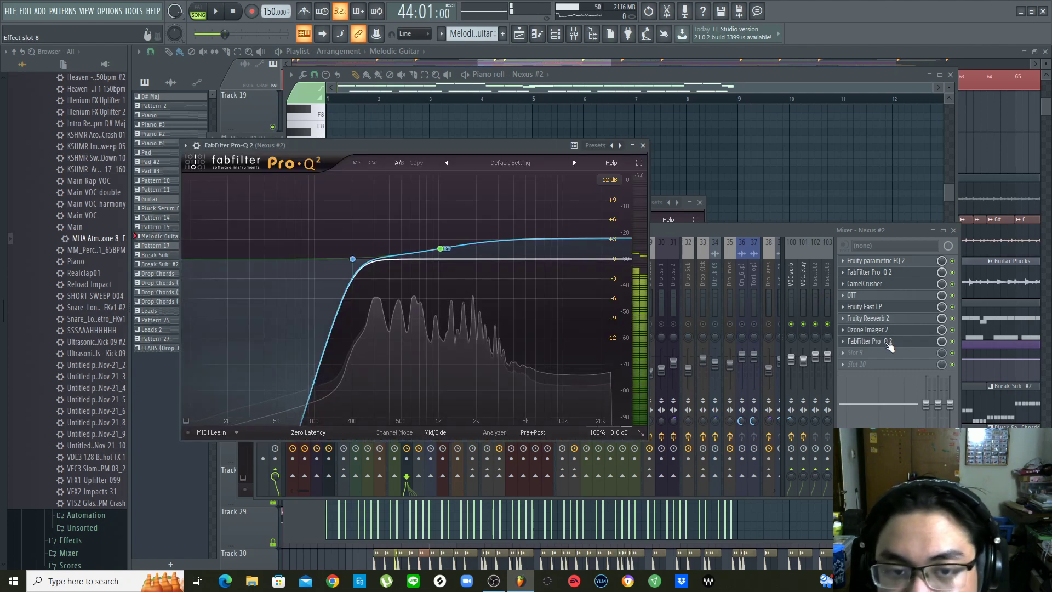
pyautogui.moveTo(483, 145); pyautogui.dragTo(573, 148)
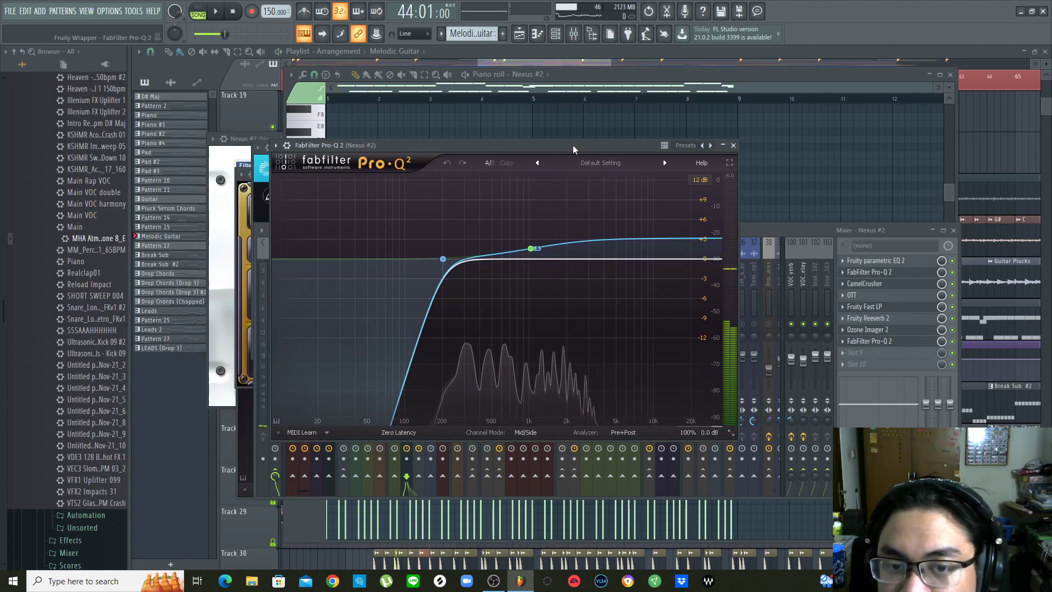
# Move the FabFilter Pro-Q 2 window aside and bring the playlist forward, clear of the plugin, mixer and piano roll windows
pyautogui.moveTo(536, 249)
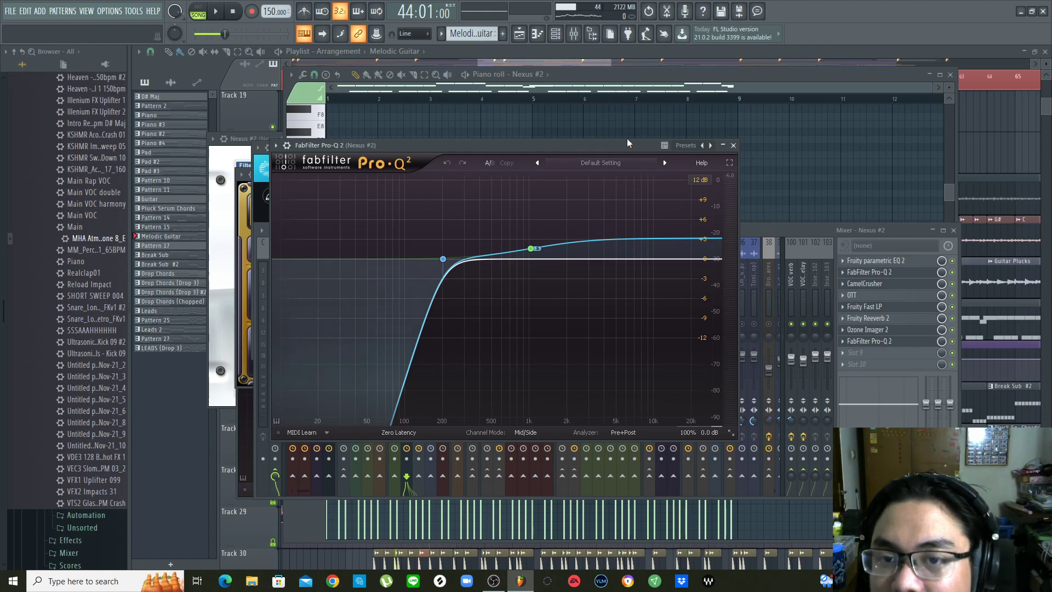
pyautogui.moveTo(626, 143)
pyautogui.mouseDown()
pyautogui.moveTo(610, 152)
pyautogui.moveTo(637, 154)
pyautogui.mouseUp()
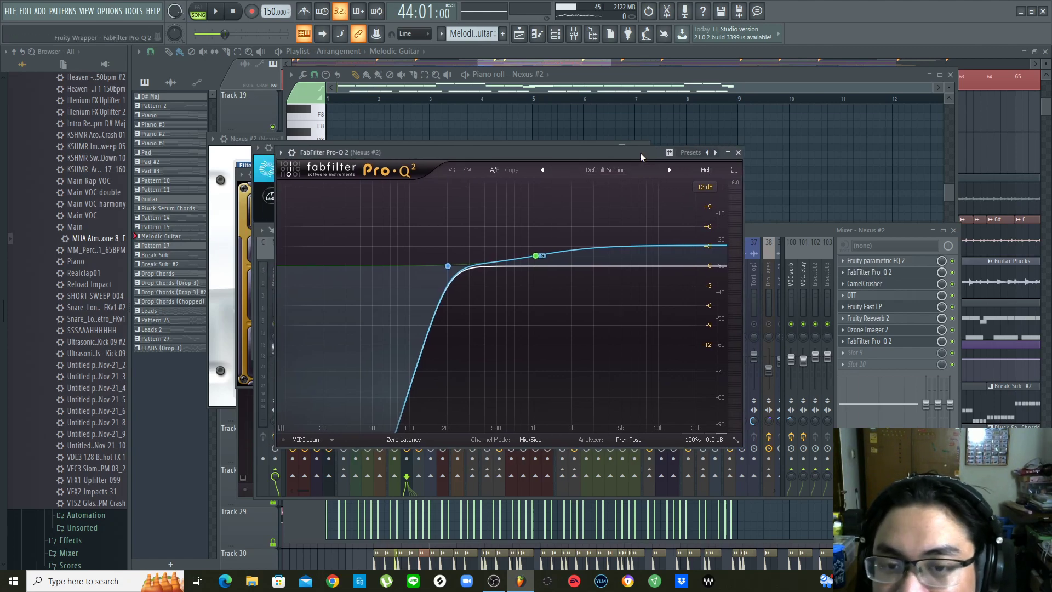
pyautogui.moveTo(640, 152); pyautogui.dragTo(646, 164)
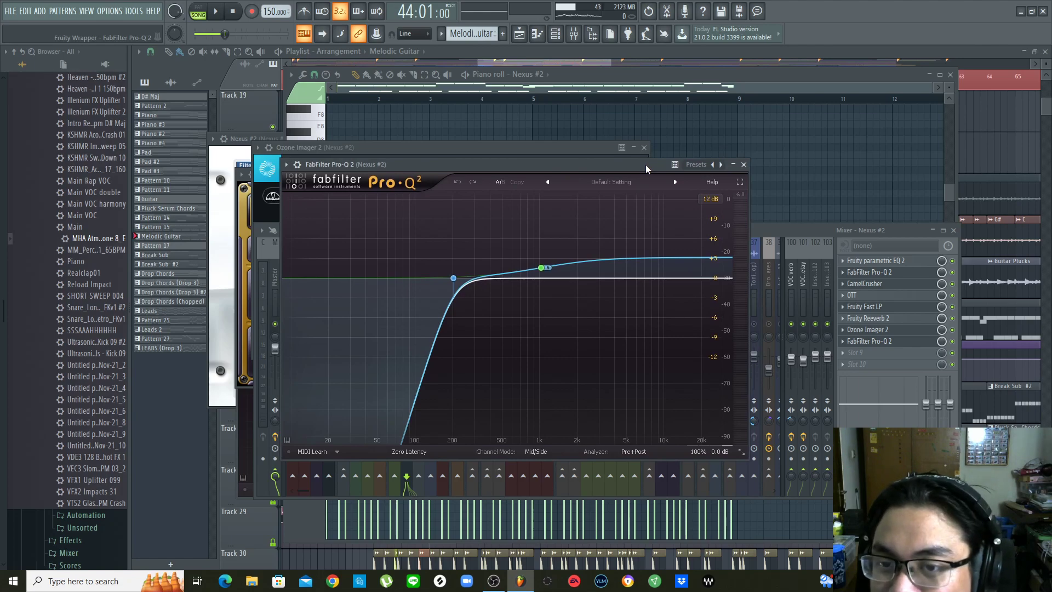
pyautogui.click(788, 75)
pyautogui.click(649, 49)
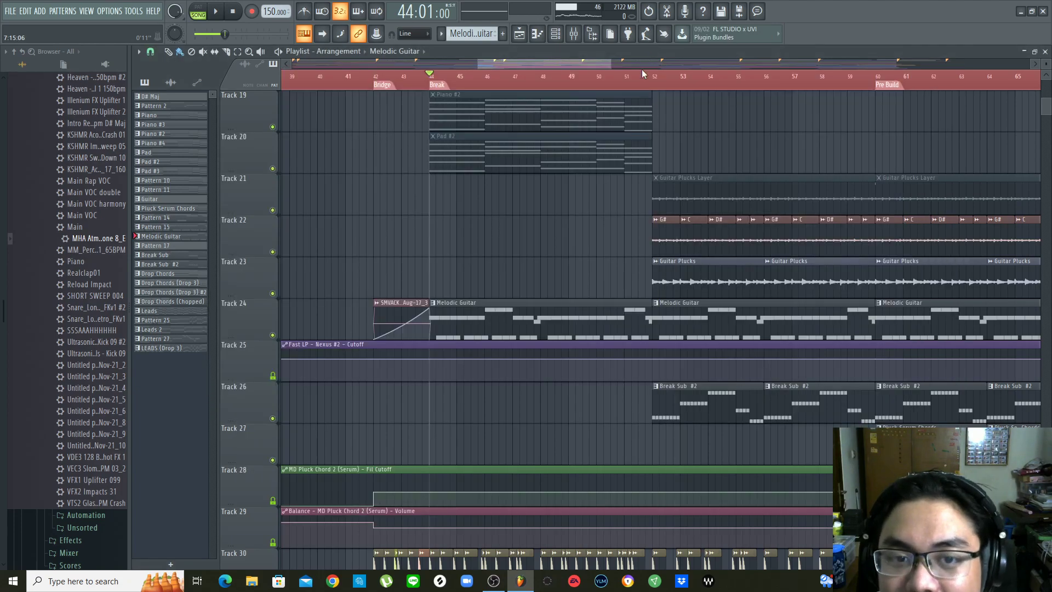
# Look through the vocal, automation and drum tracks around the Break, and briefly play the arrangement from bar 51
pyautogui.scroll(10, 571, 182)
pyautogui.scroll(4, 573, 185)
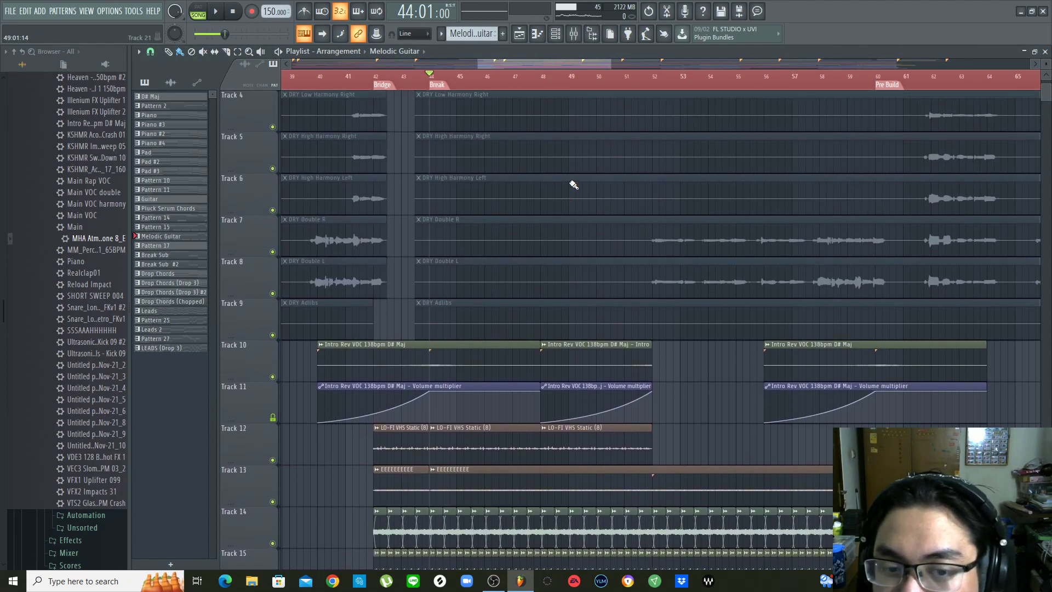
pyautogui.scroll(-20, 572, 184)
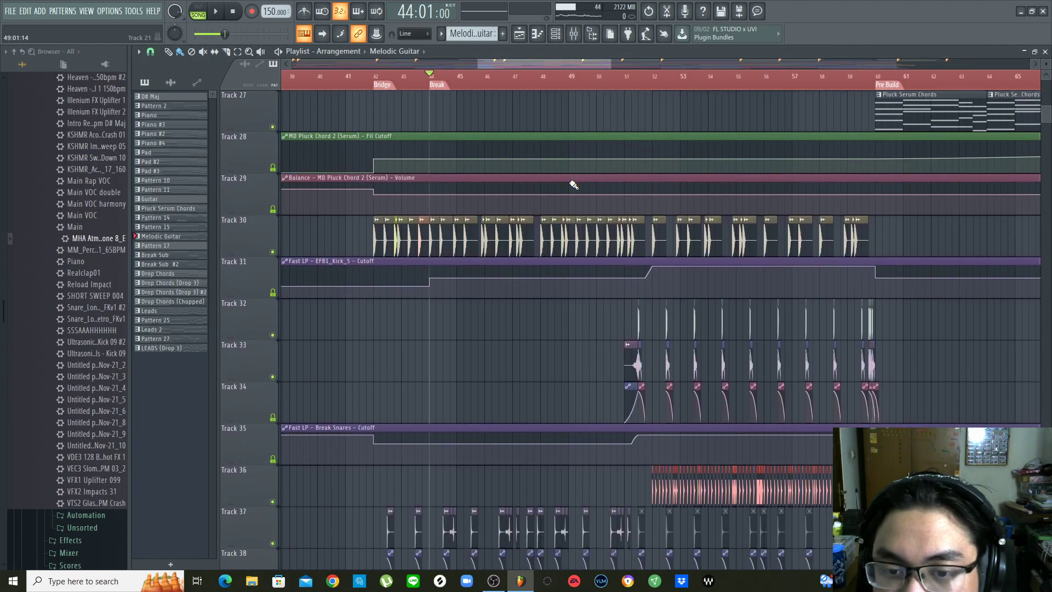
pyautogui.scroll(2, 573, 185)
pyautogui.scroll(-8, 571, 182)
pyautogui.scroll(7, 571, 182)
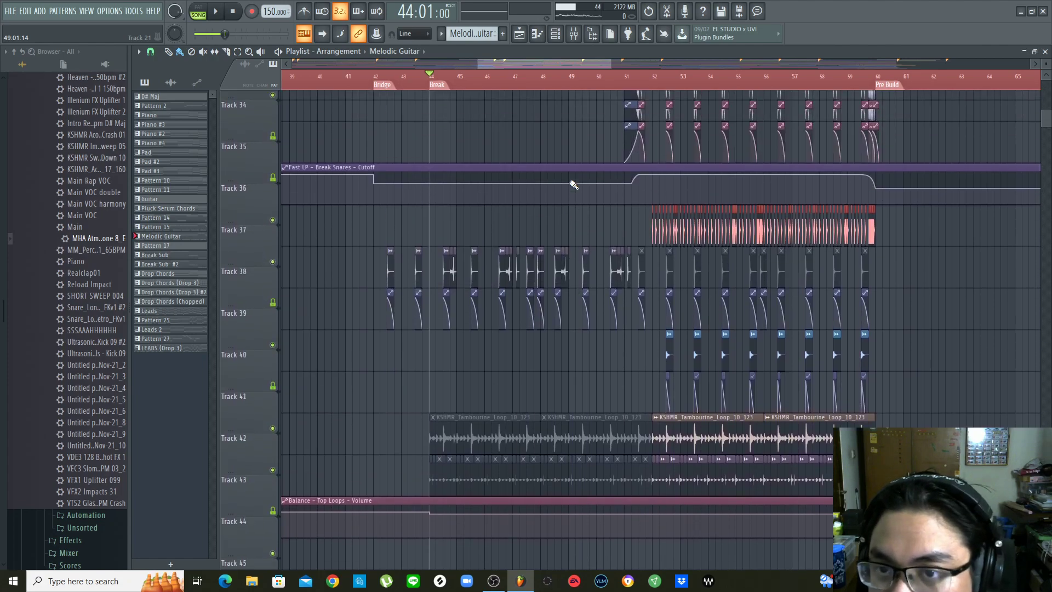
pyautogui.scroll(-6, 638, 76)
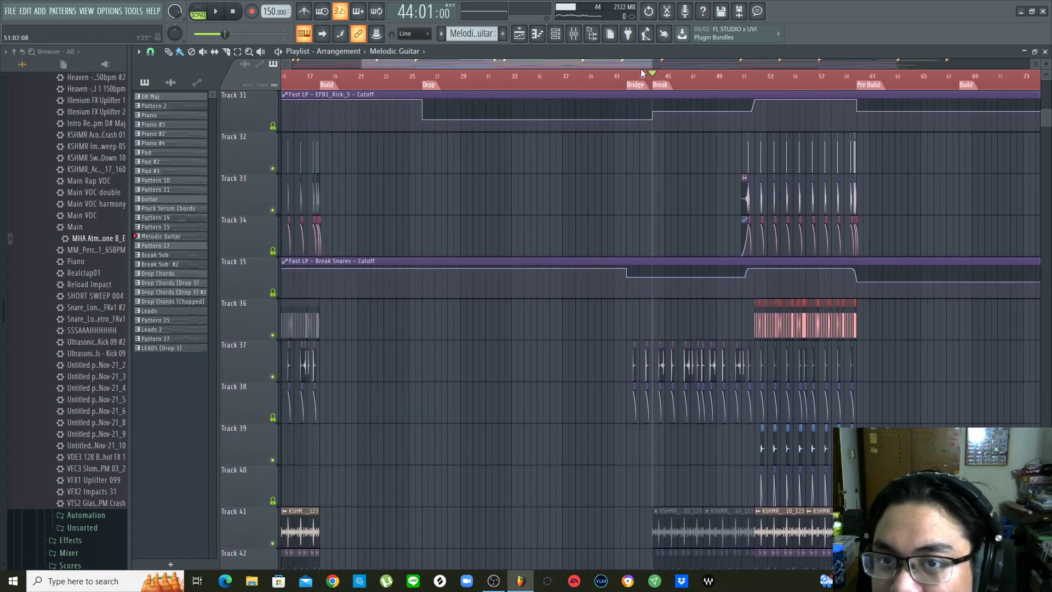
pyautogui.scroll(7, 641, 77)
pyautogui.click(428, 89)
pyautogui.press('space')
pyautogui.press('space')
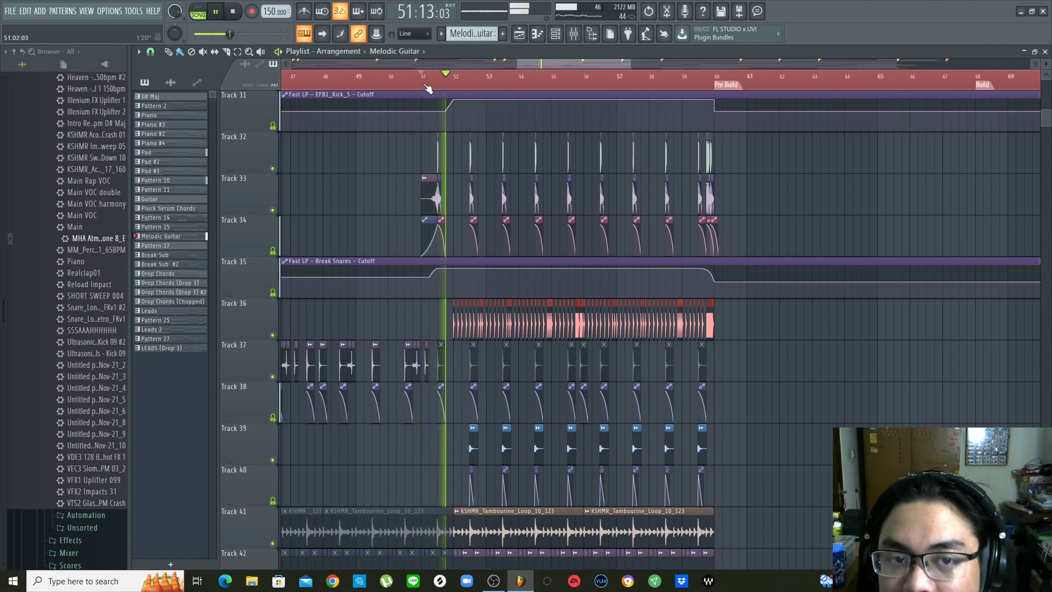
# Show the mixer, replay the transition from bar 51, and hide the mixer while listening to the drum tracks
pyautogui.click(575, 35)
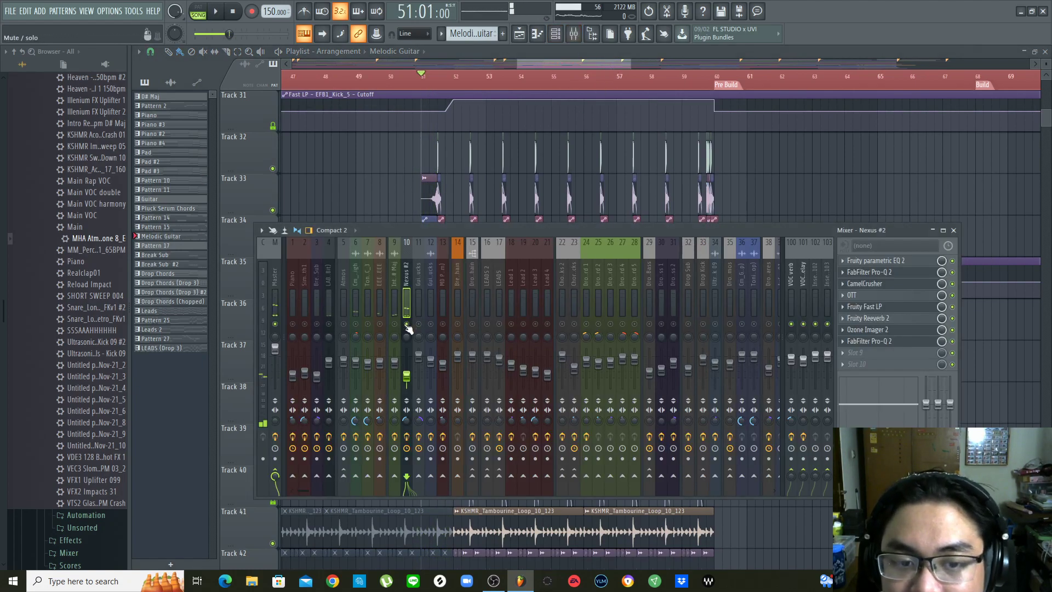
pyautogui.press('space')
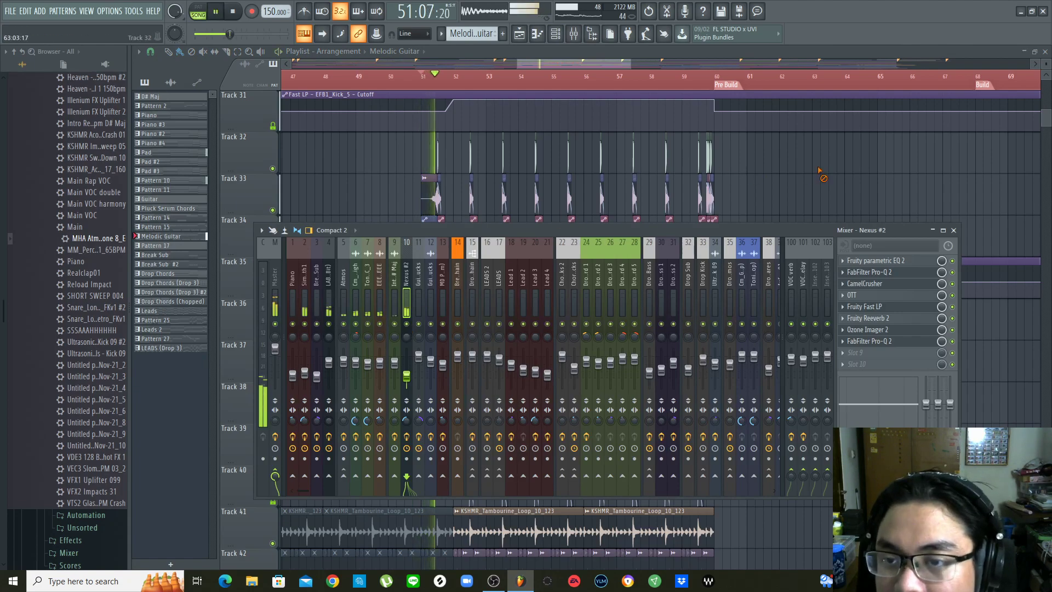
pyautogui.press('F9')
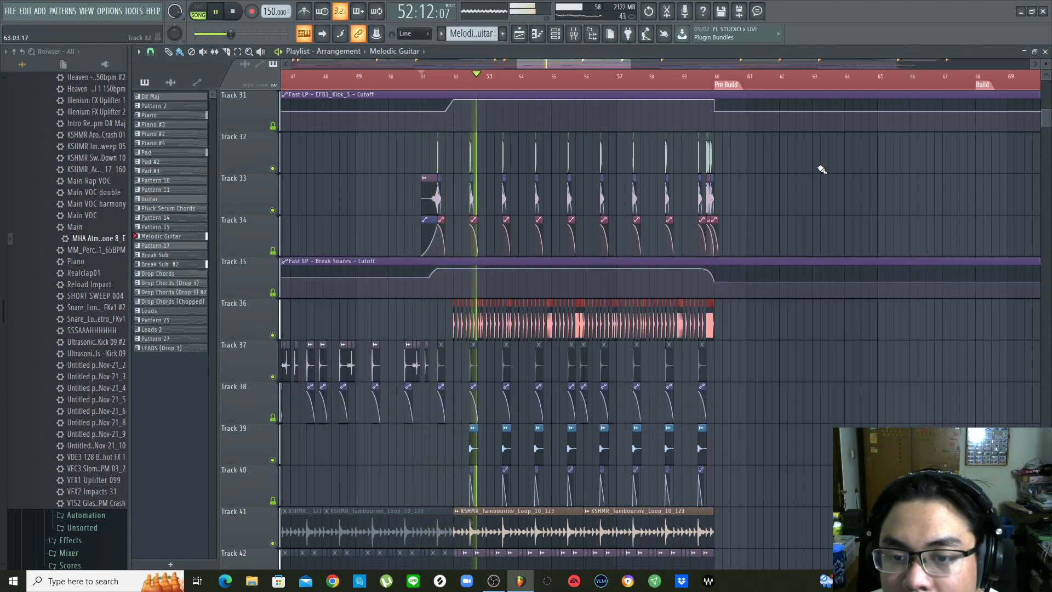
pyautogui.scroll(2, 822, 169)
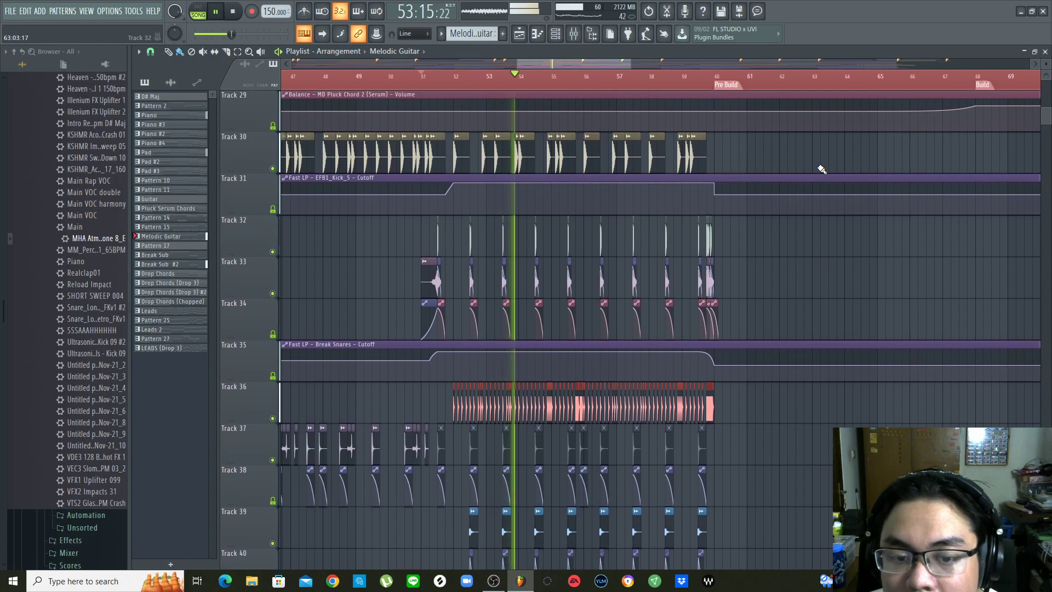
pyautogui.scroll(1, 520, 86)
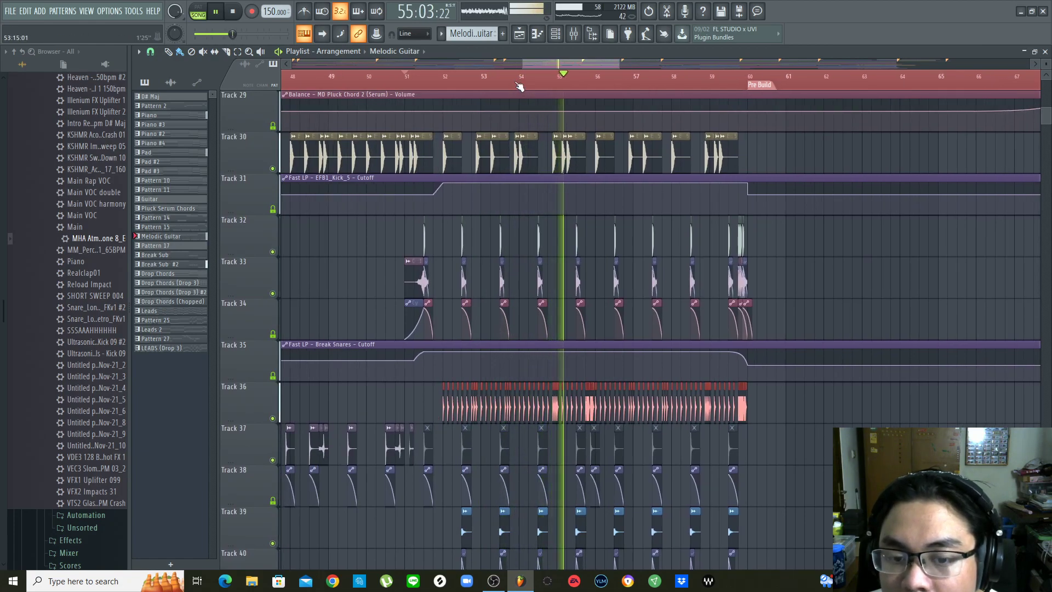
pyautogui.press('space')
# Solo the percussion clips on Track 36 and play them from bar 52
pyautogui.scroll(-1, 640, 282)
pyautogui.scroll(-5, 640, 282)
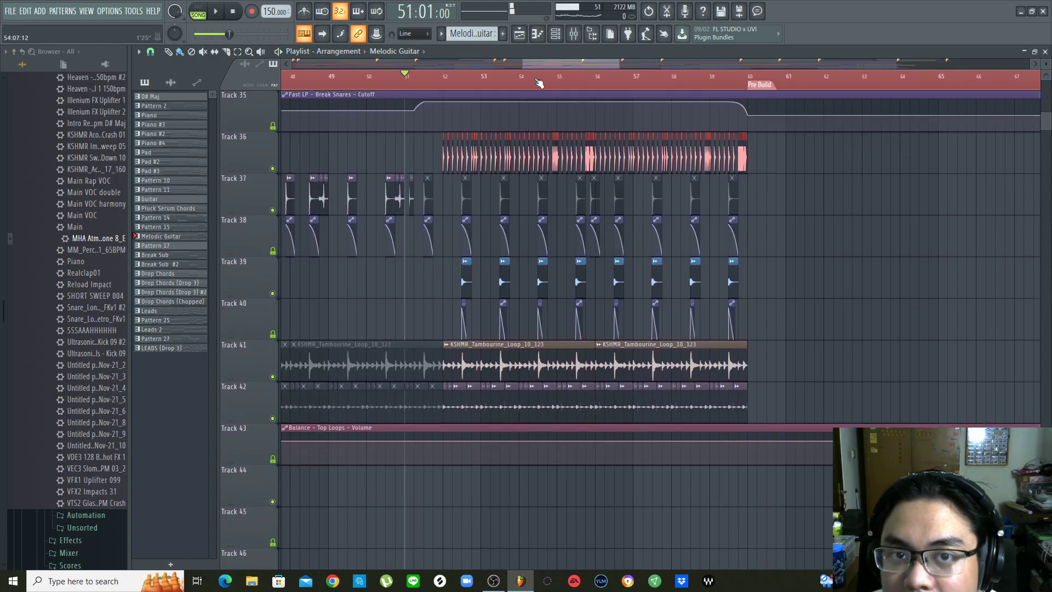
pyautogui.scroll(2, 541, 82)
pyautogui.scroll(2, 432, 163)
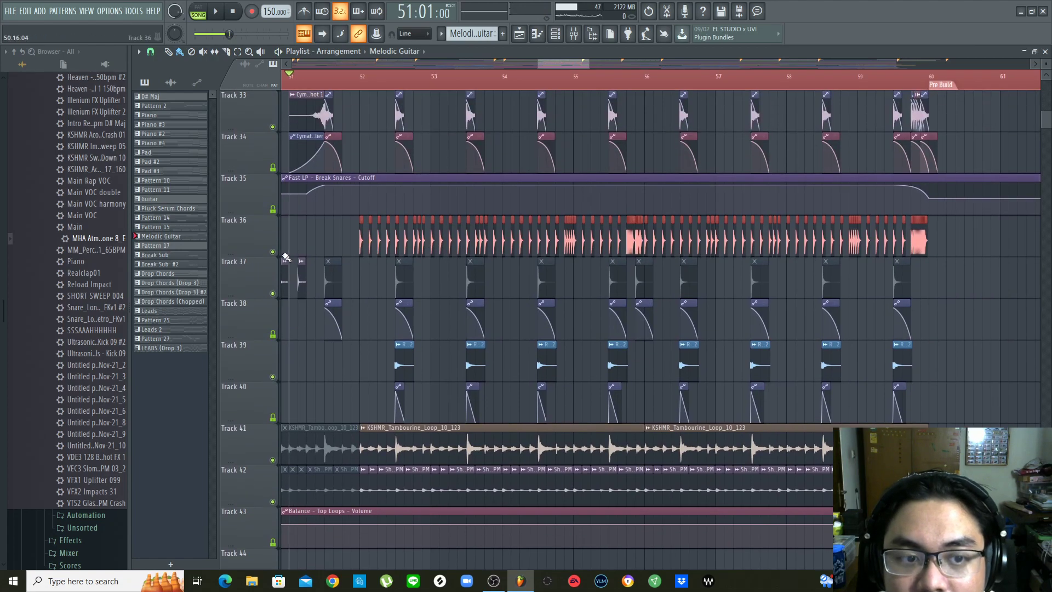
pyautogui.click(362, 88)
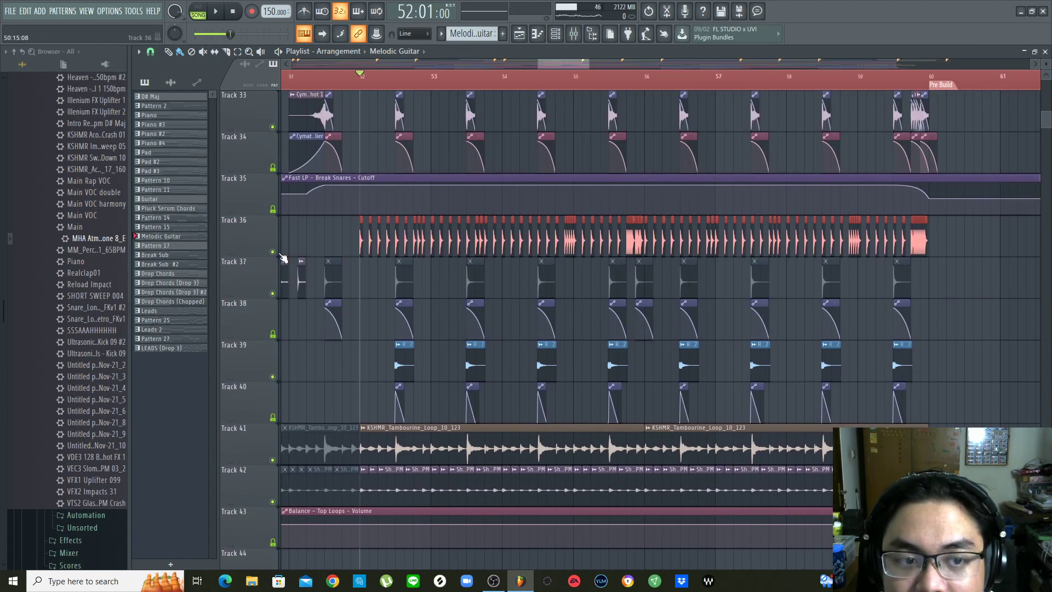
pyautogui.rightClick(273, 252)
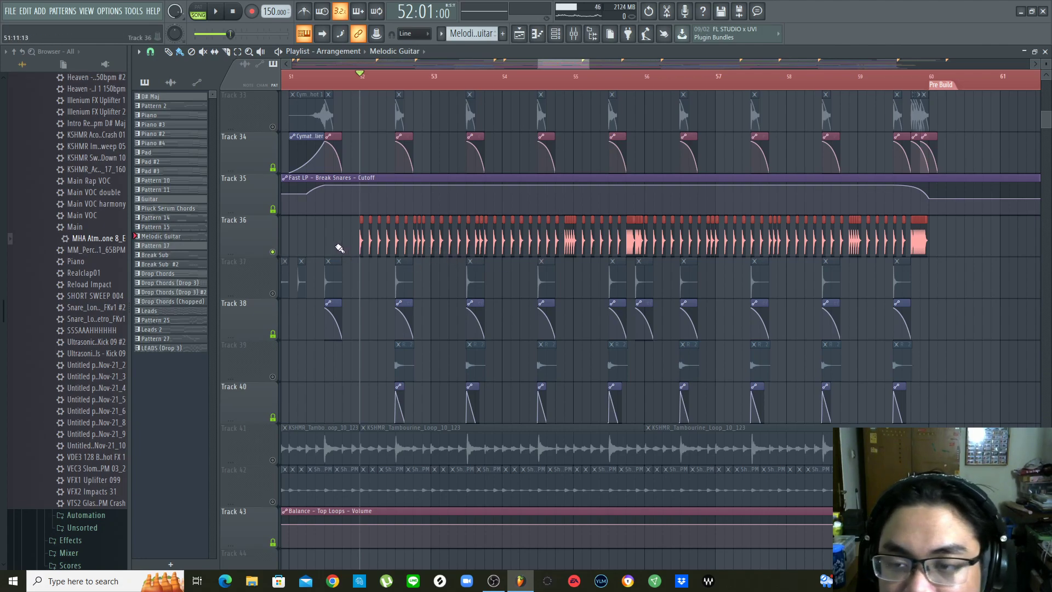
pyautogui.scroll(-2, 336, 247)
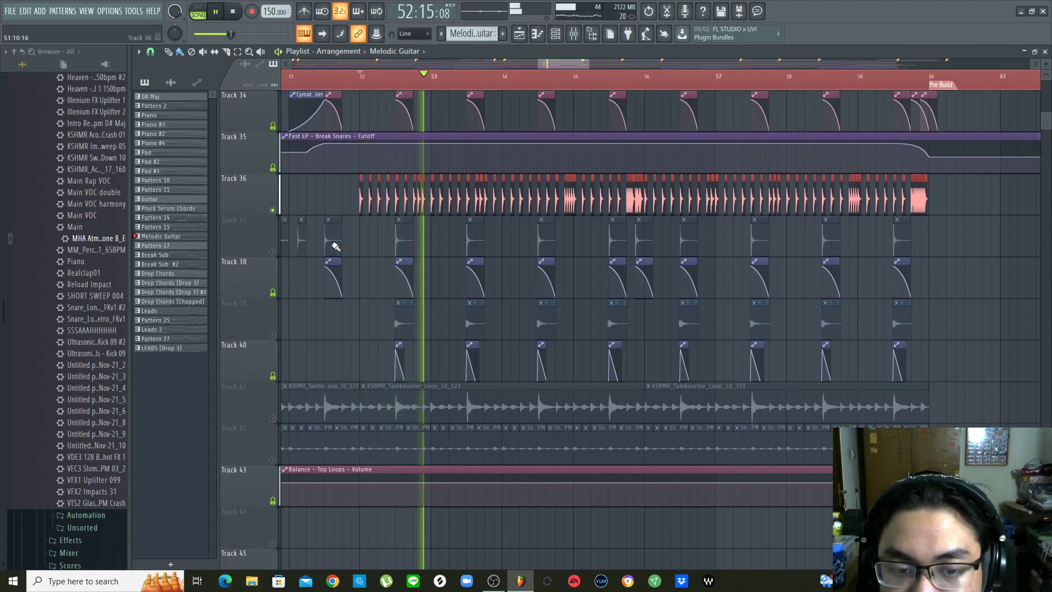
pyautogui.press('space')
# Unmute Tracks 32 and 33 and the kick on Track 30, playing them together with Track 36 from bar 52
pyautogui.scroll(-10, 334, 247)
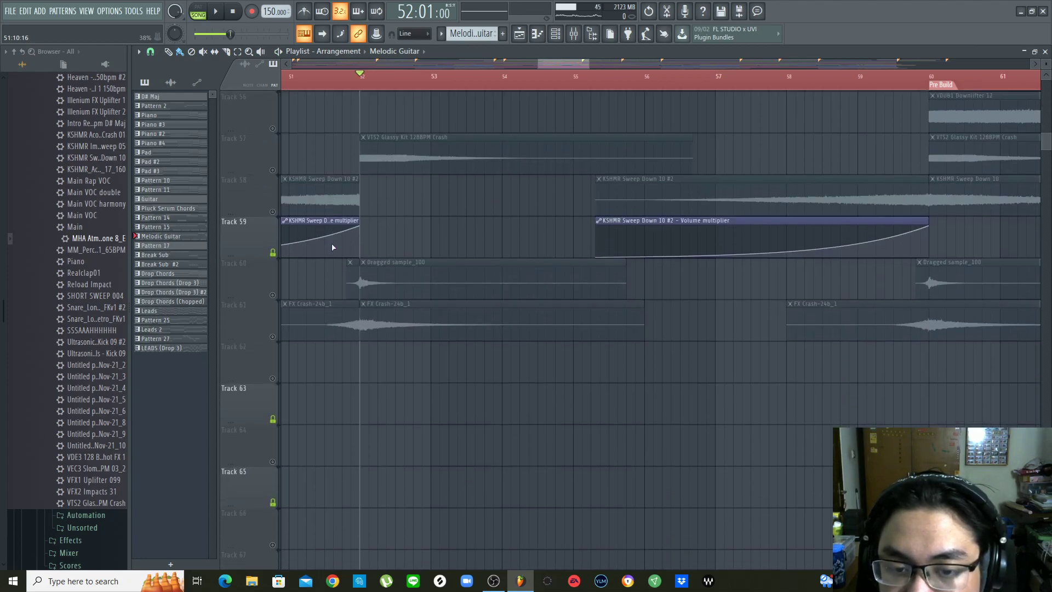
pyautogui.scroll(18, 333, 247)
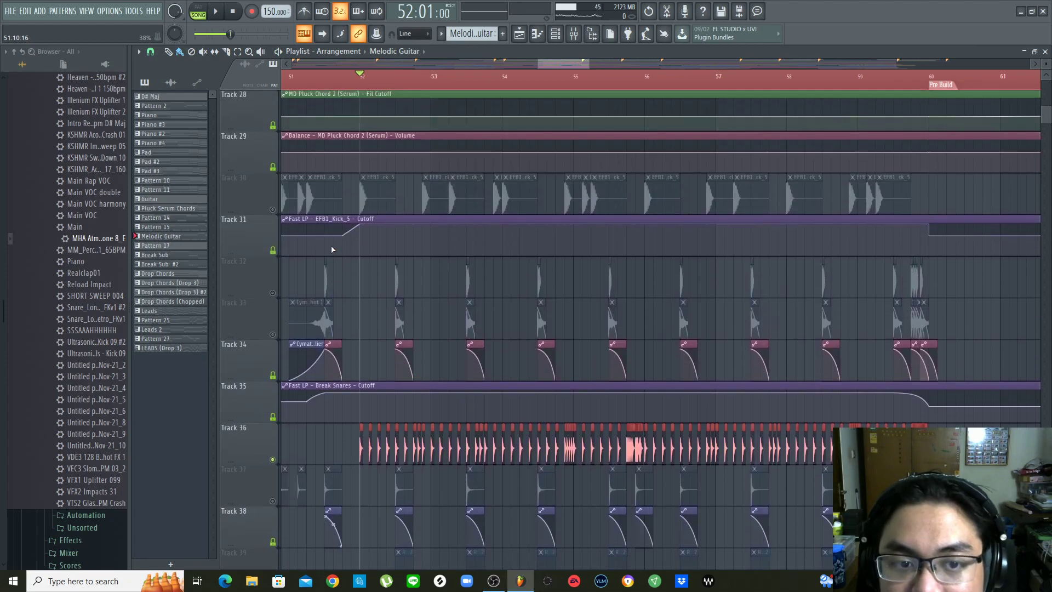
pyautogui.click(273, 294)
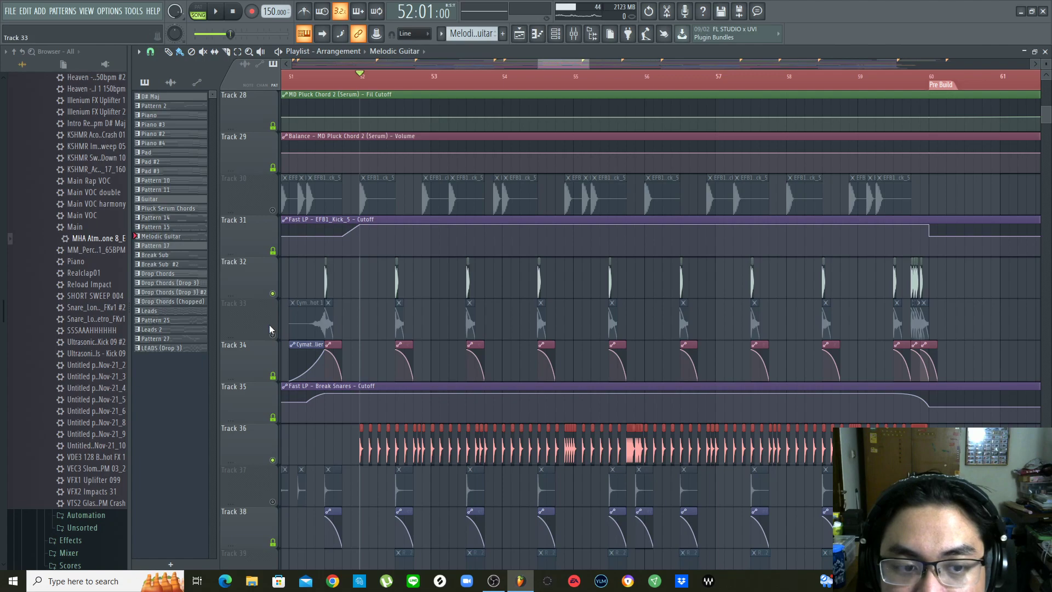
pyautogui.click(272, 335)
pyautogui.press('space')
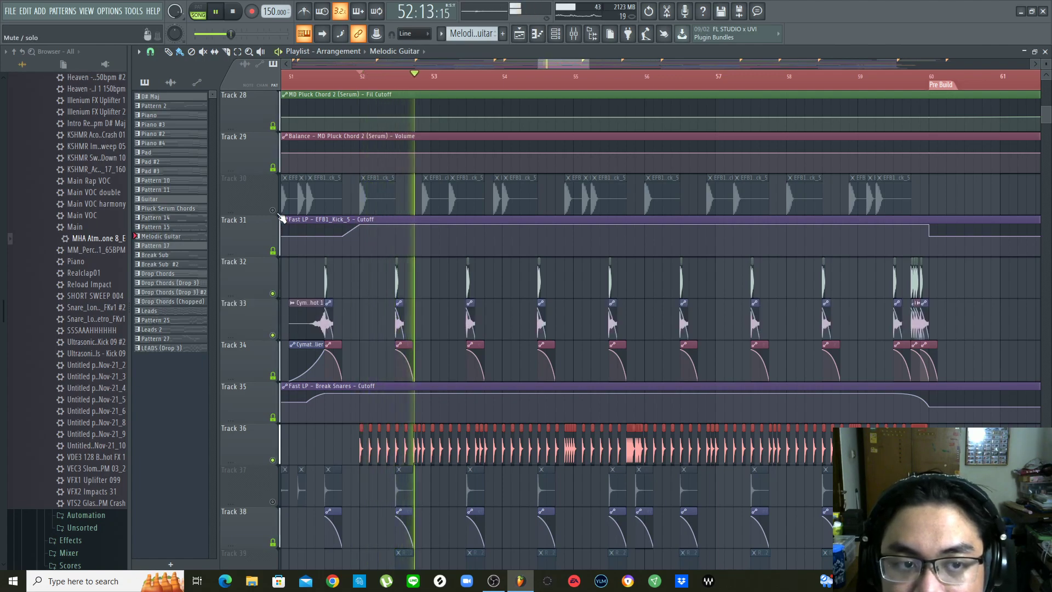
pyautogui.click(273, 210)
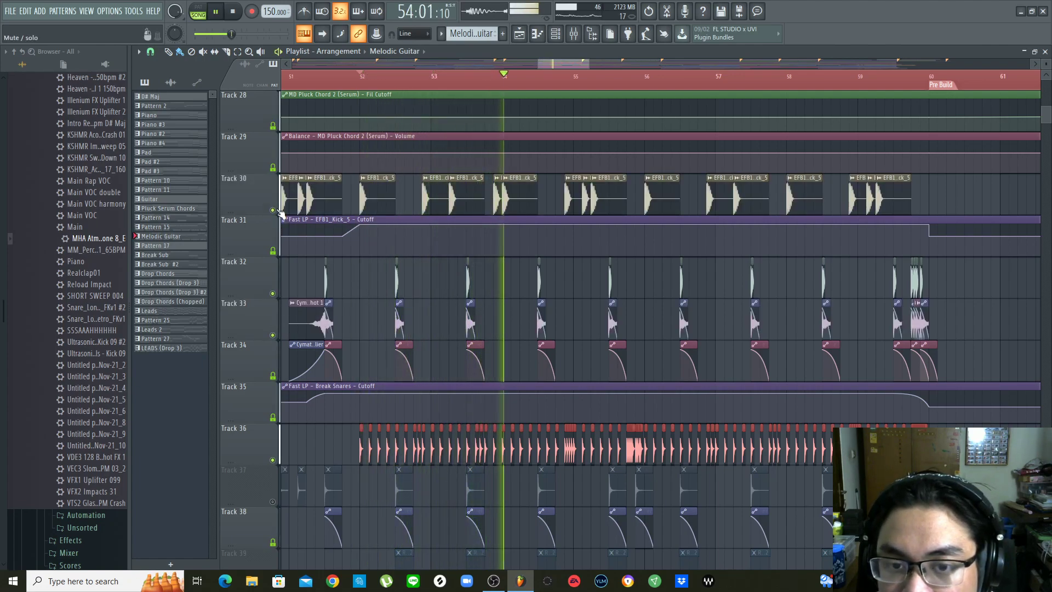
pyautogui.scroll(-1, 513, 263)
pyautogui.press('space')
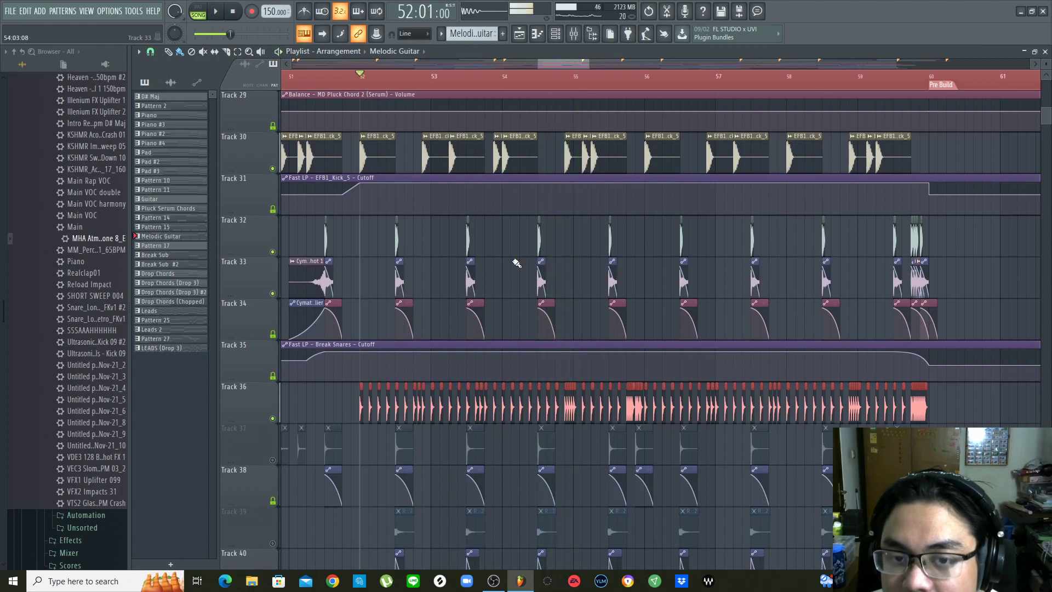
# Clear the track solo so that all playlist tracks are enabled again
pyautogui.scroll(-2, 516, 263)
pyautogui.click(274, 173)
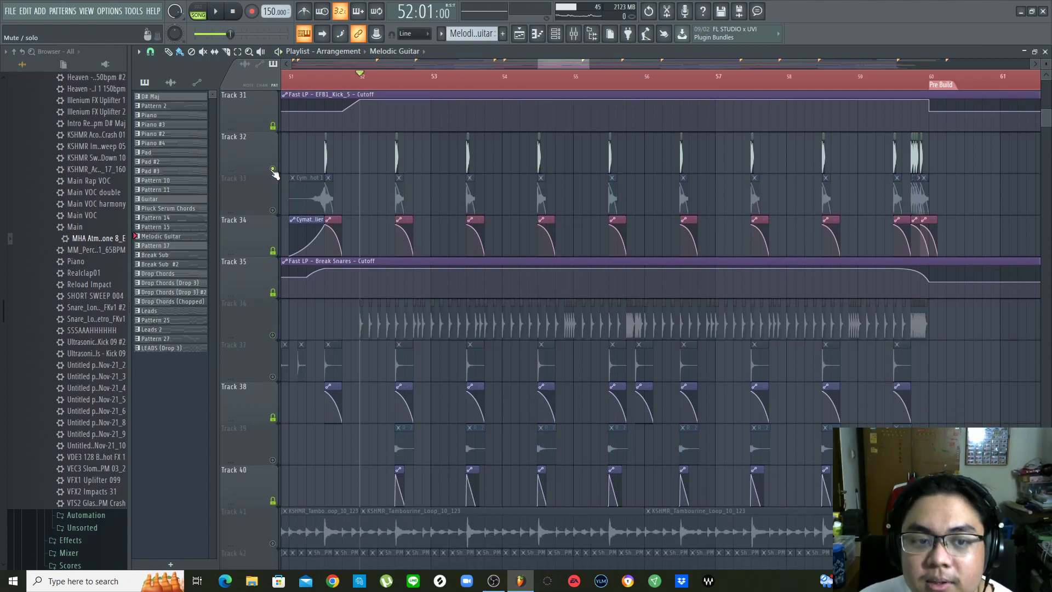
pyautogui.click(274, 173)
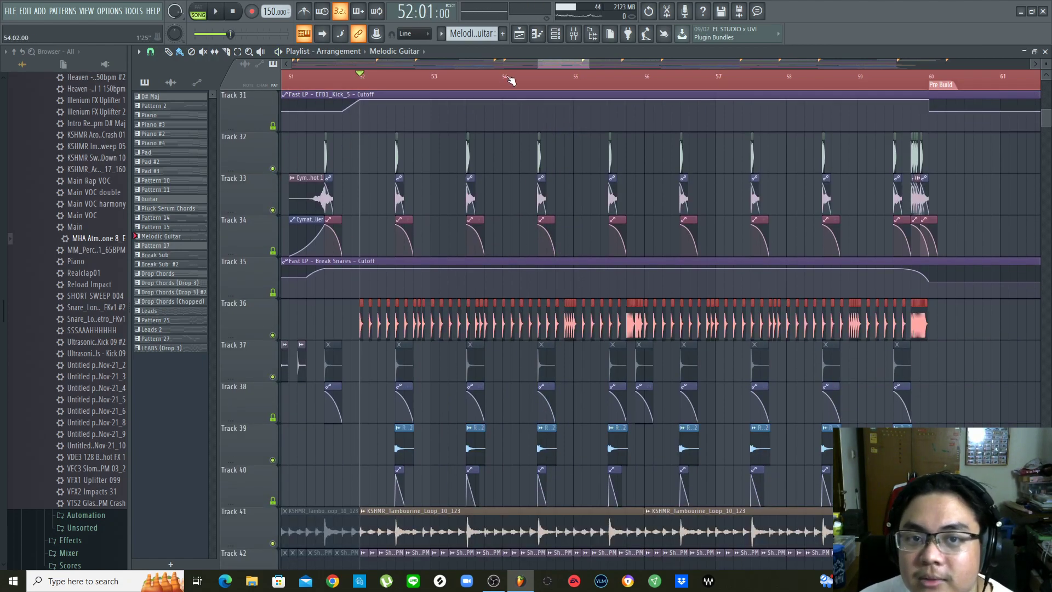
# Play the full arrangement from bar 52 and check the guitar, sub and drum tracks of the Break
pyautogui.scroll(-2, 509, 81)
pyautogui.press('space')
pyautogui.scroll(2, 735, 212)
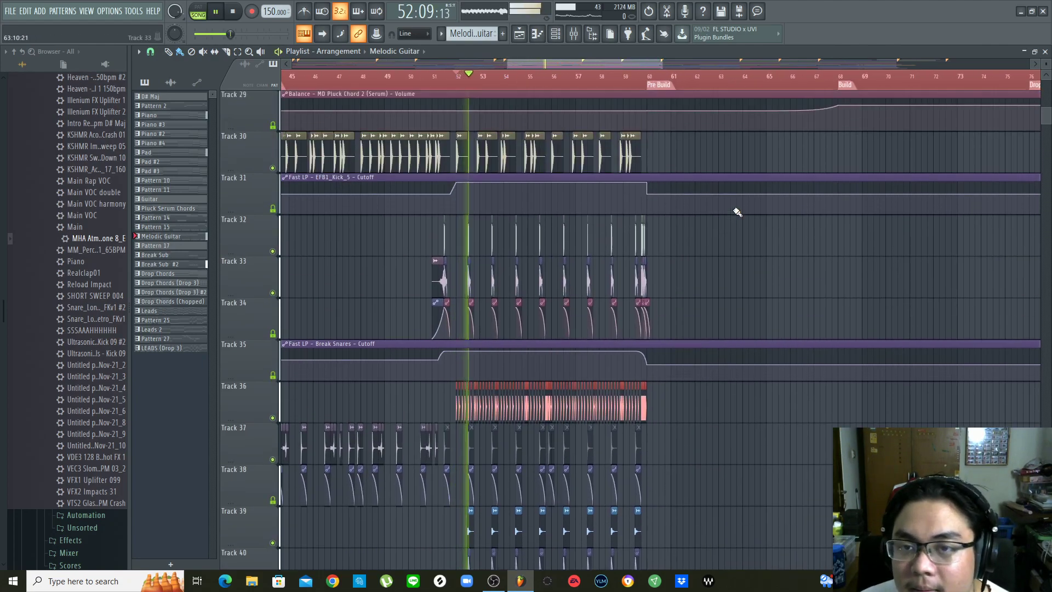
pyautogui.scroll(9, 735, 266)
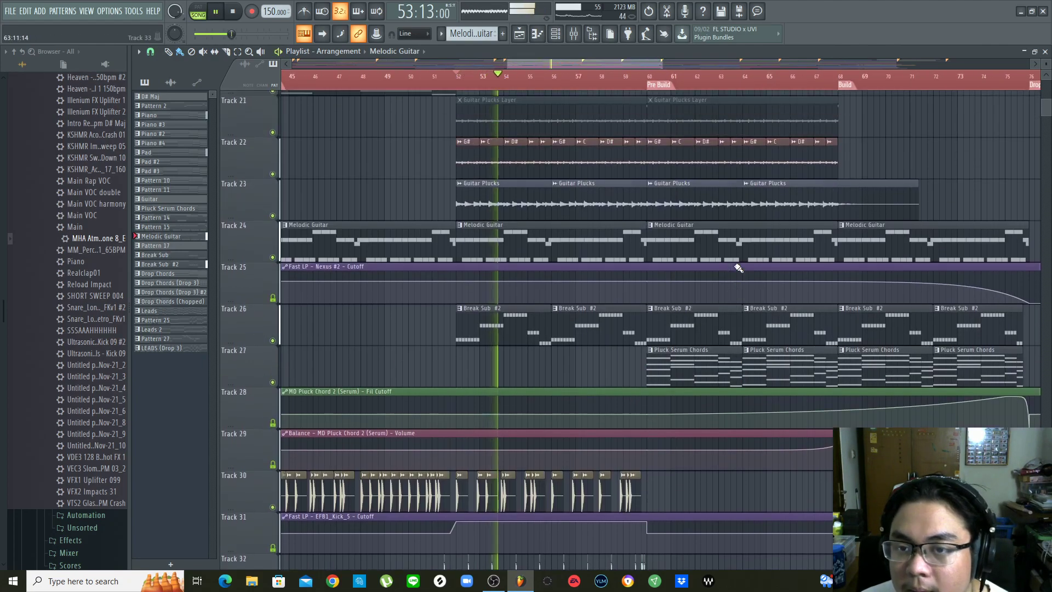
pyautogui.press('space')
# Place the playhead at the Pre Build marker on bar 60 and play the start of that section twice
pyautogui.click(651, 83)
pyautogui.scroll(-2, 649, 65)
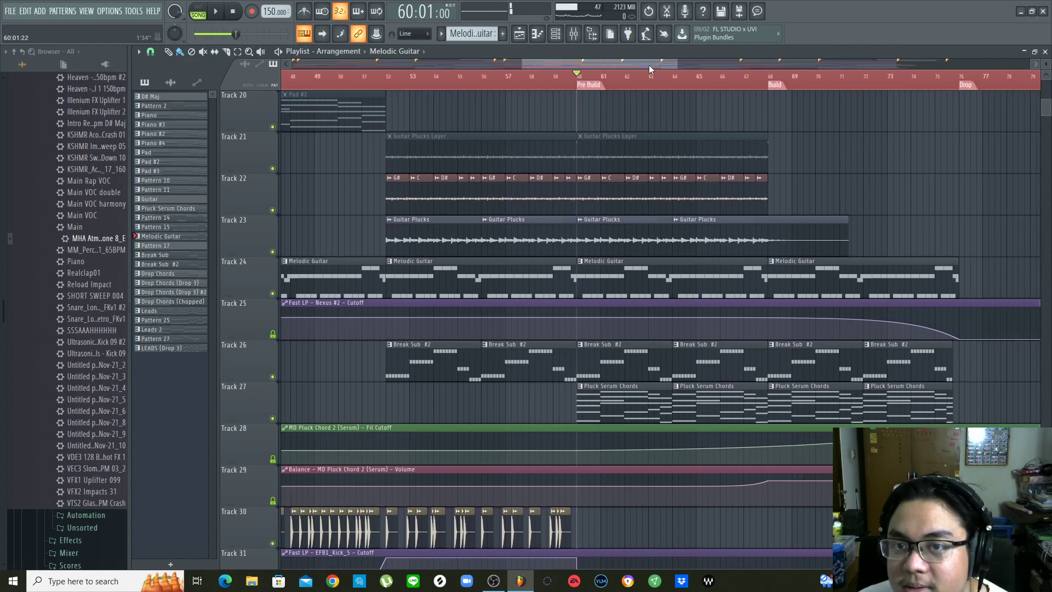
pyautogui.press('space')
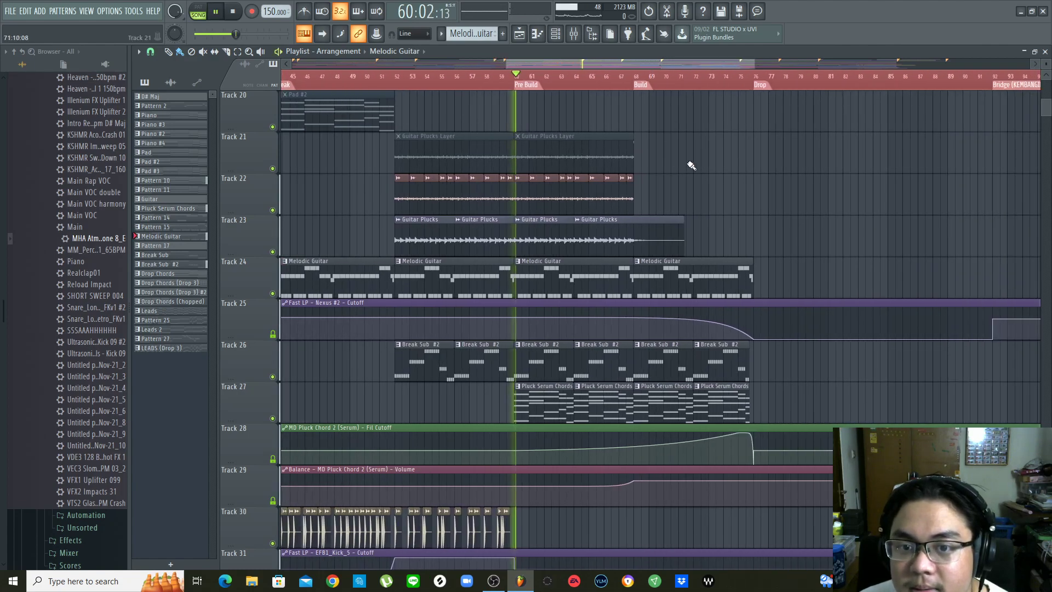
pyautogui.press('space')
pyautogui.press('space')
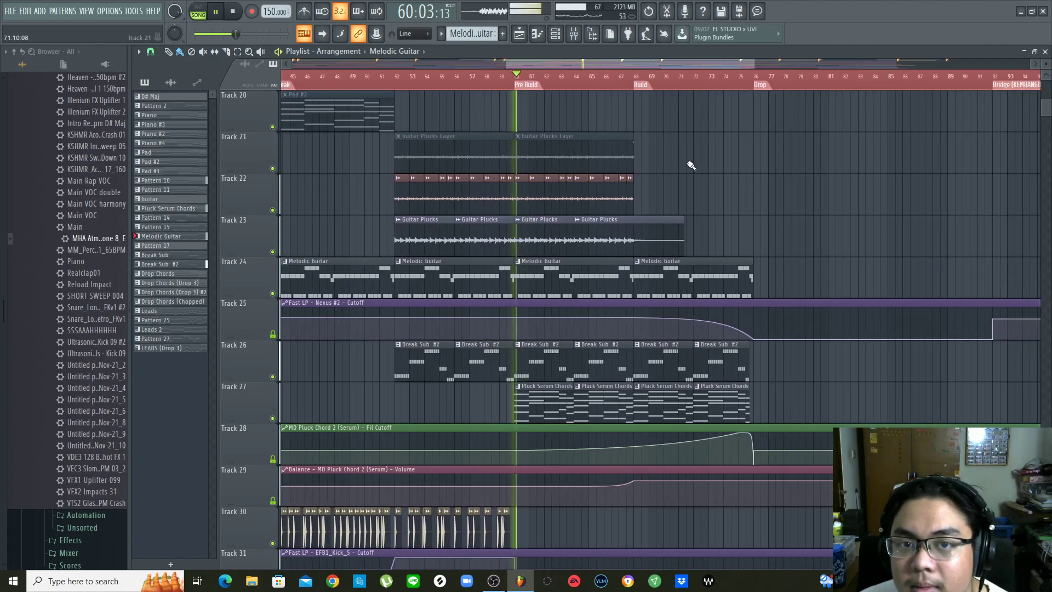
pyautogui.press('space')
# Replay the Pre Build from bar 60 while examining its vocal, atmosphere, piano and guitar tracks
pyautogui.scroll(5, 692, 166)
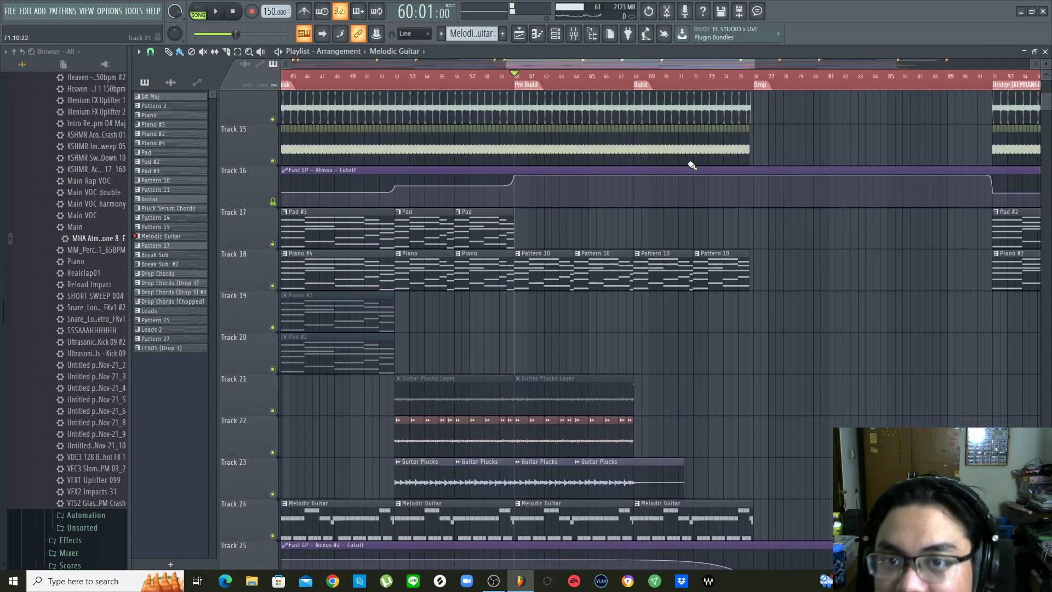
pyautogui.scroll(7, 791, 235)
pyautogui.press('space')
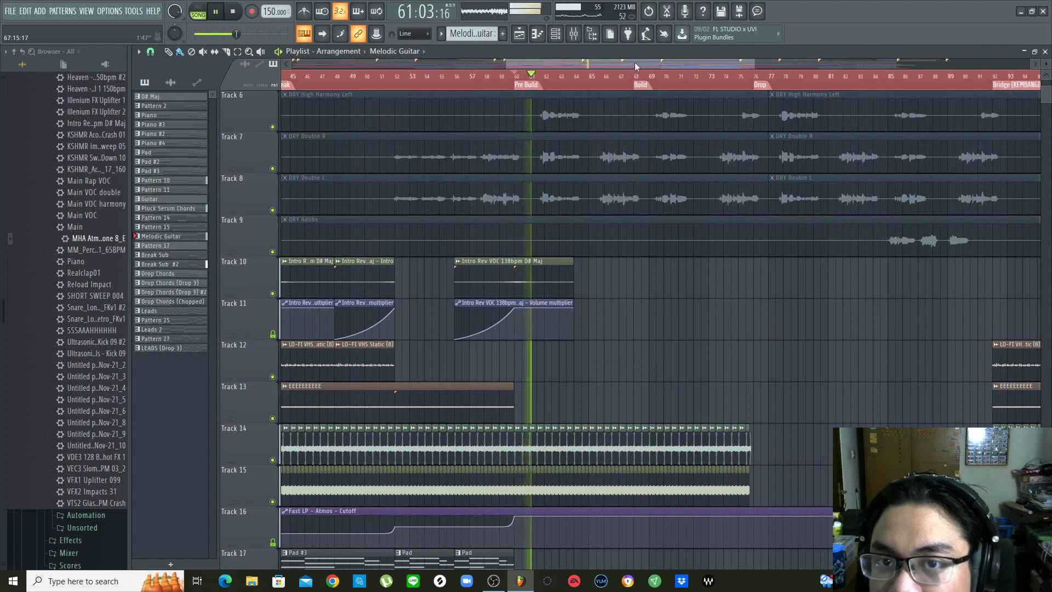
pyautogui.scroll(-8, 696, 301)
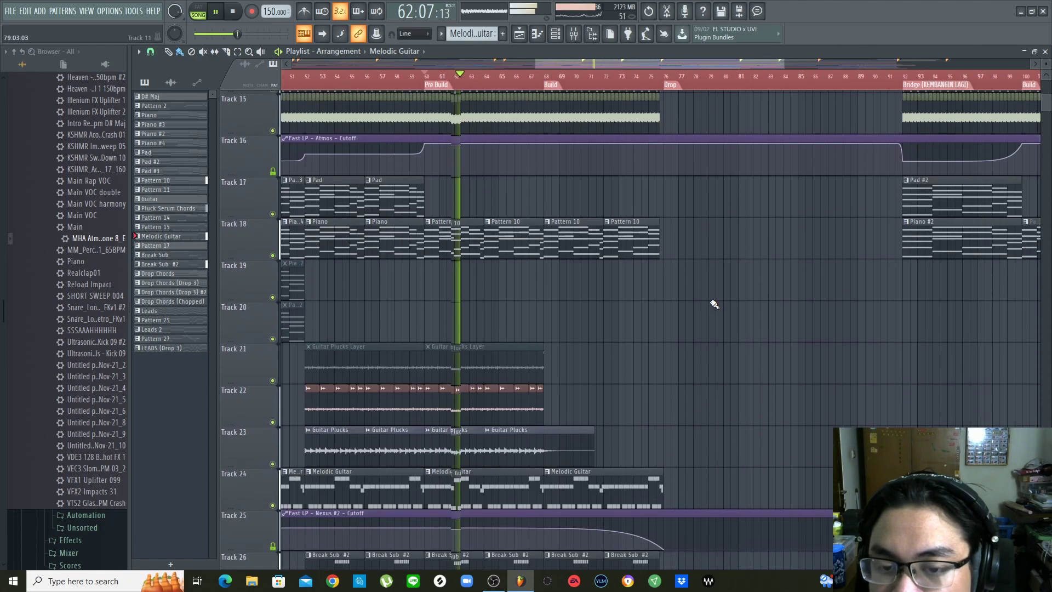
# Let the Pre Build play on while examining its guitar, sub, pluck chord, drum and effects tracks
pyautogui.scroll(-4, 715, 304)
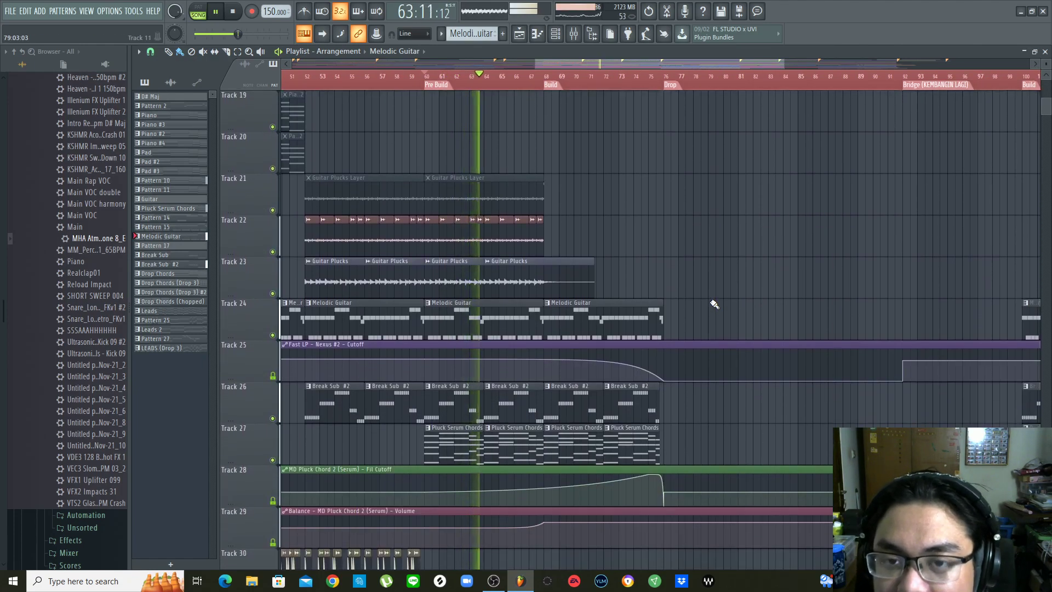
pyautogui.scroll(-6, 715, 304)
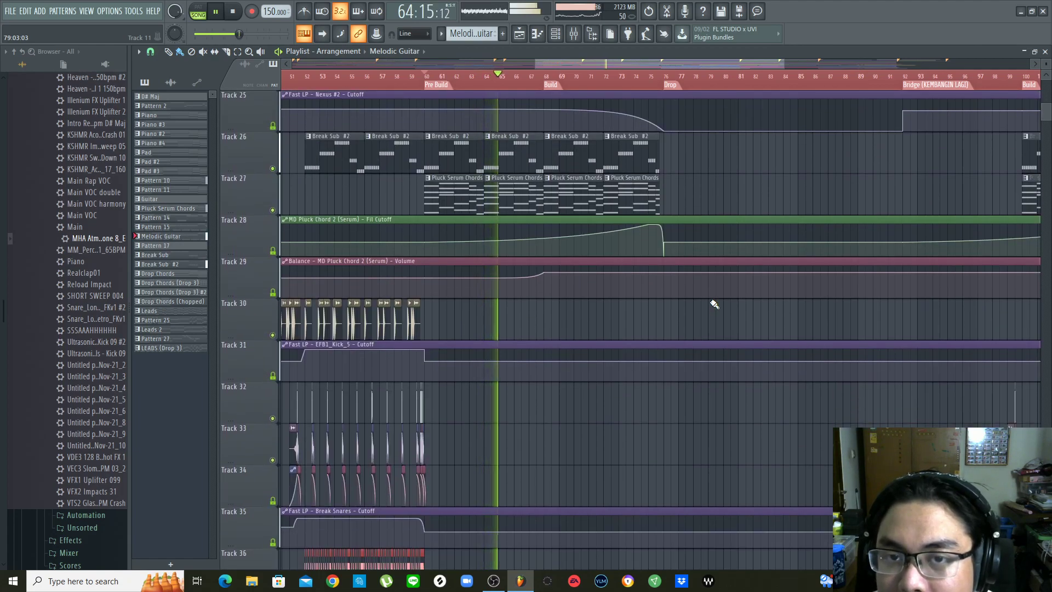
pyautogui.scroll(-9, 714, 304)
pyautogui.moveTo(1044, 67); pyautogui.dragTo(1045, 80)
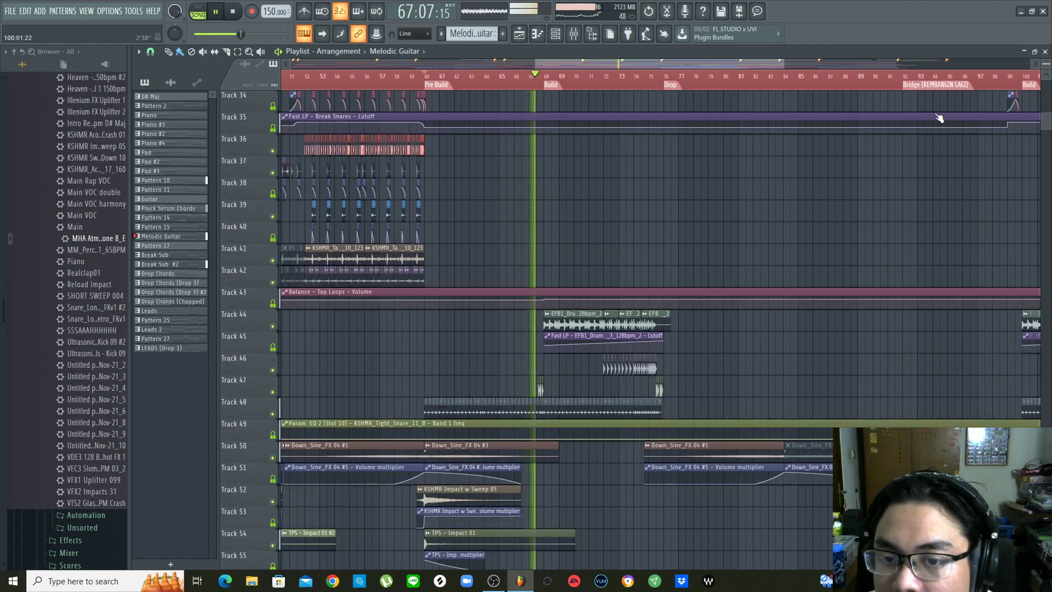
pyautogui.scroll(2, 722, 167)
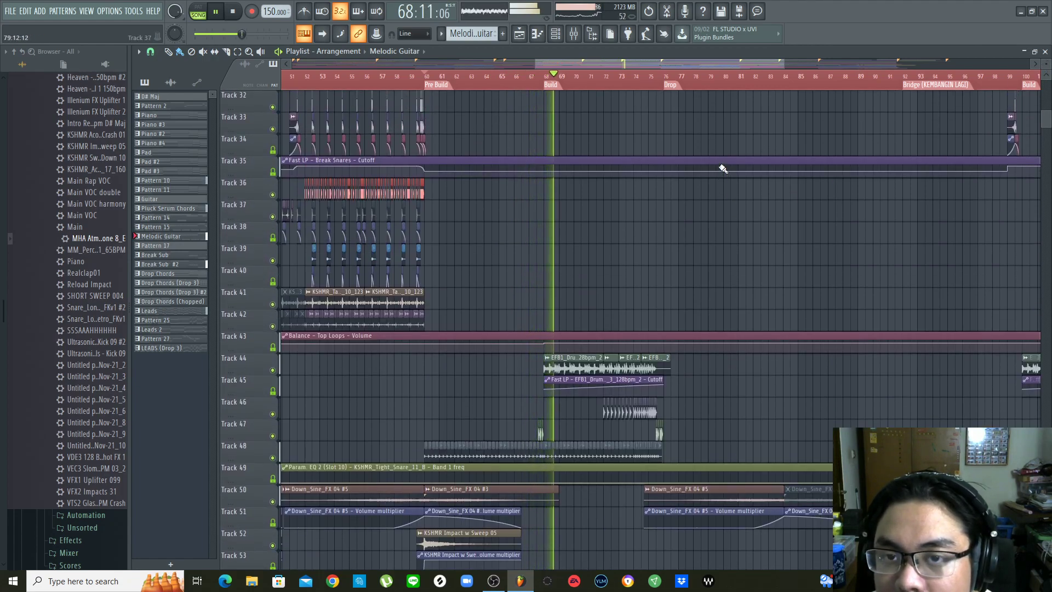
pyautogui.scroll(-3, 640, 64)
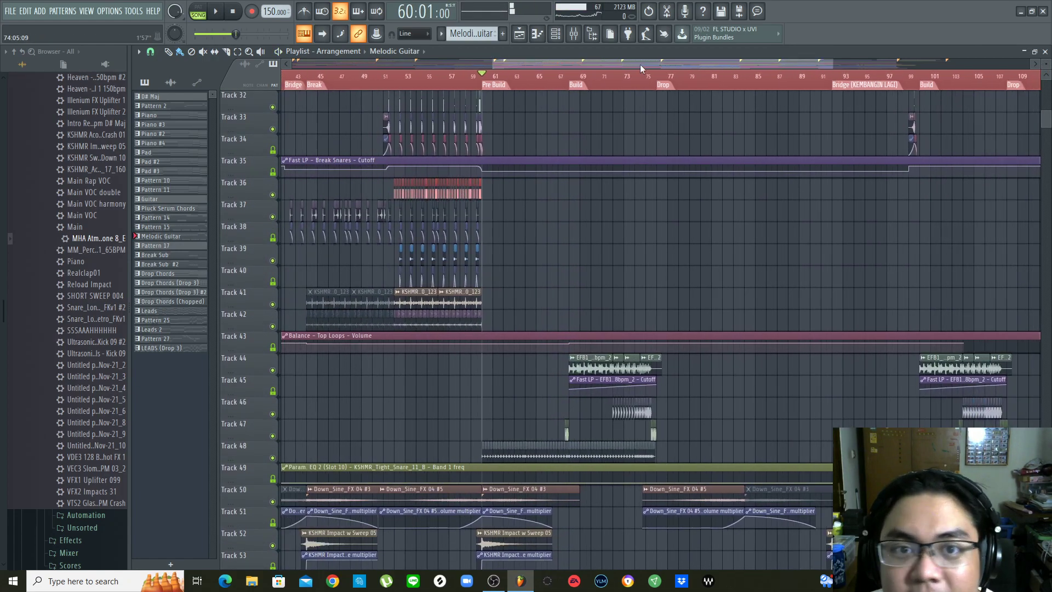
# Place the playhead at the Build marker on bar 68 and play the section while checking its vocal, atmosphere and guitar tracks
pyautogui.scroll(2, 563, 140)
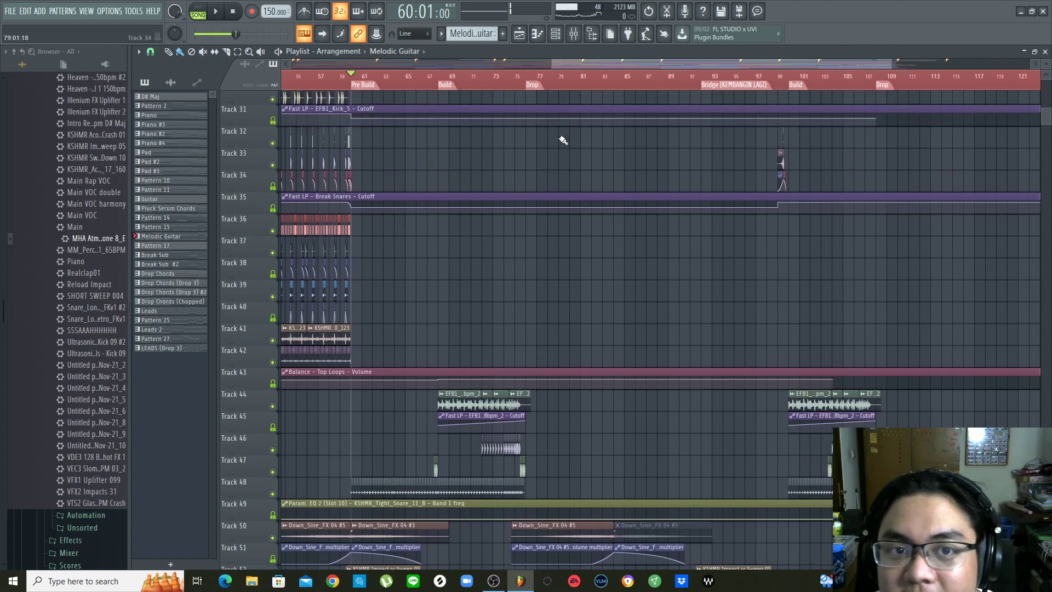
pyautogui.click(441, 78)
pyautogui.scroll(3, 441, 78)
pyautogui.scroll(5, 686, 228)
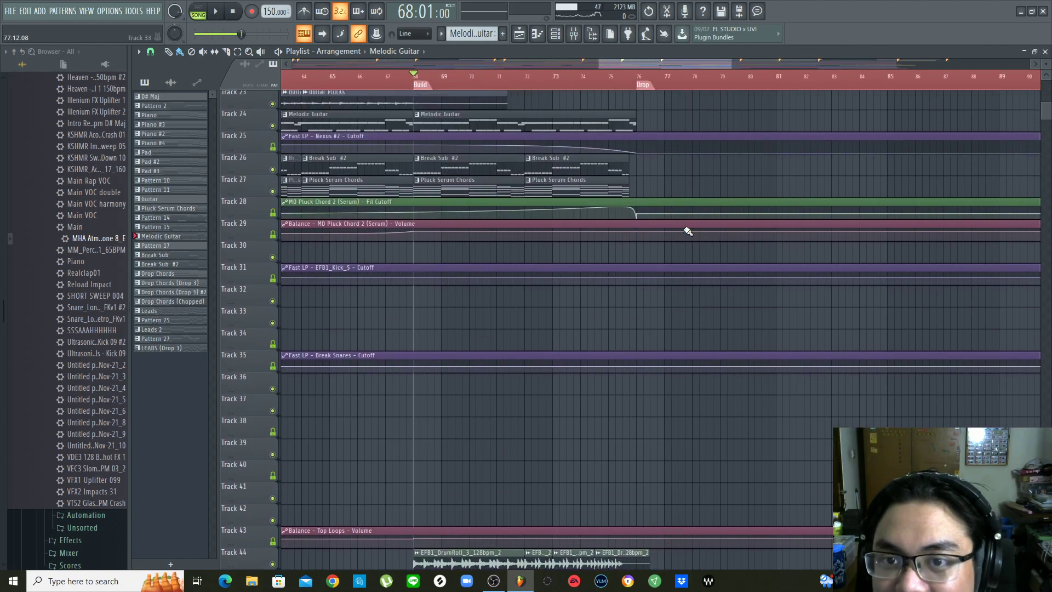
pyautogui.scroll(5, 688, 231)
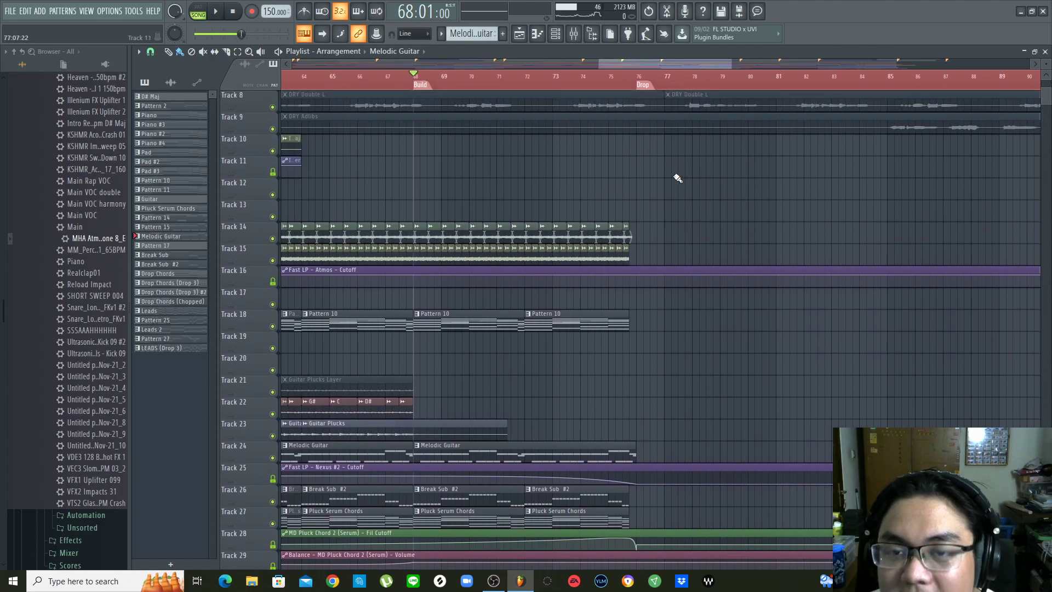
pyautogui.scroll(3, 704, 207)
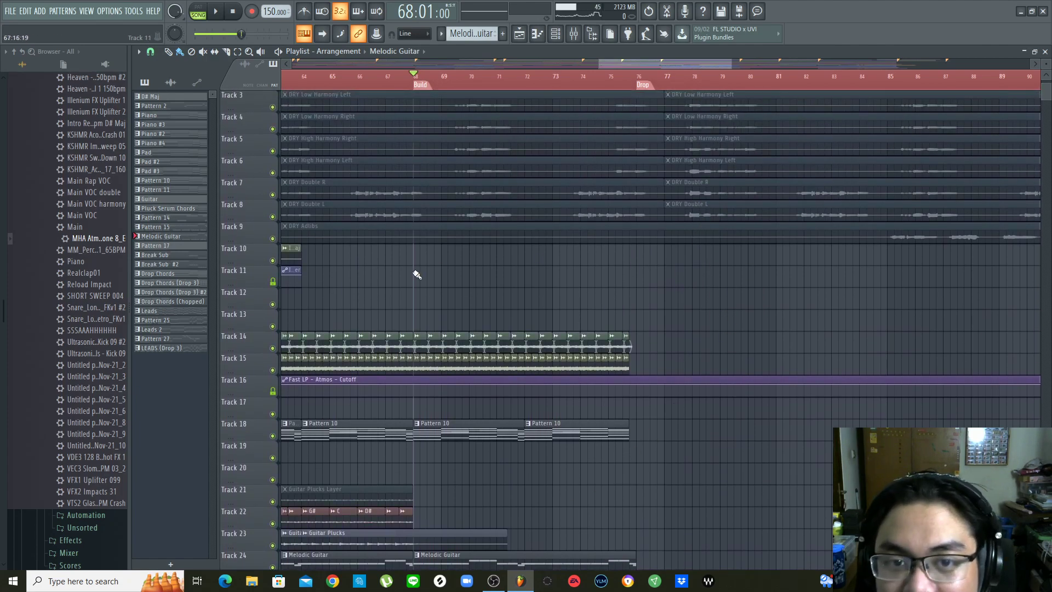
pyautogui.scroll(-4, 682, 276)
pyautogui.scroll(3, 682, 276)
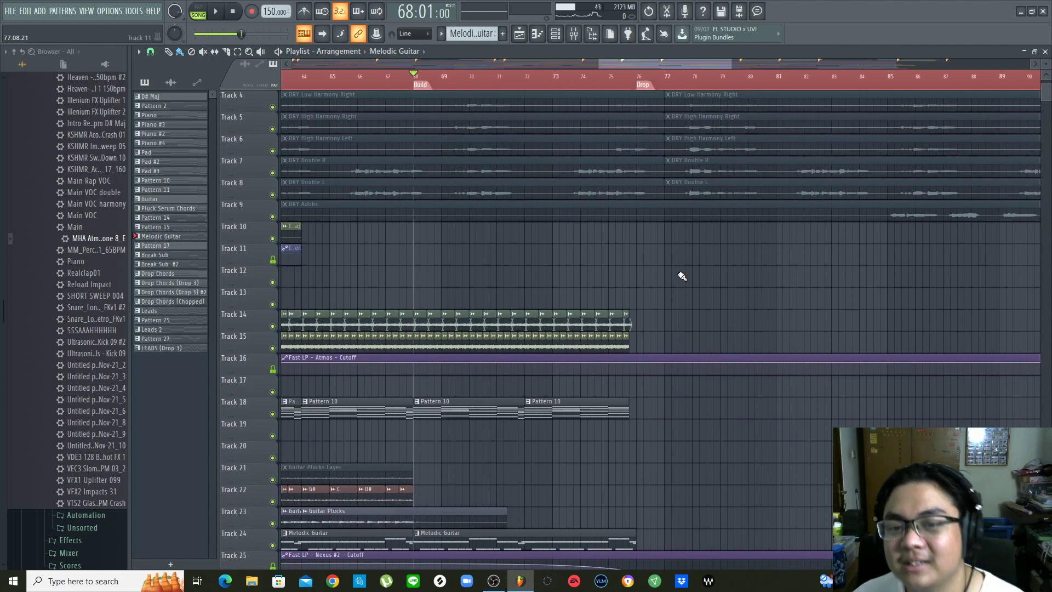
pyautogui.press('space')
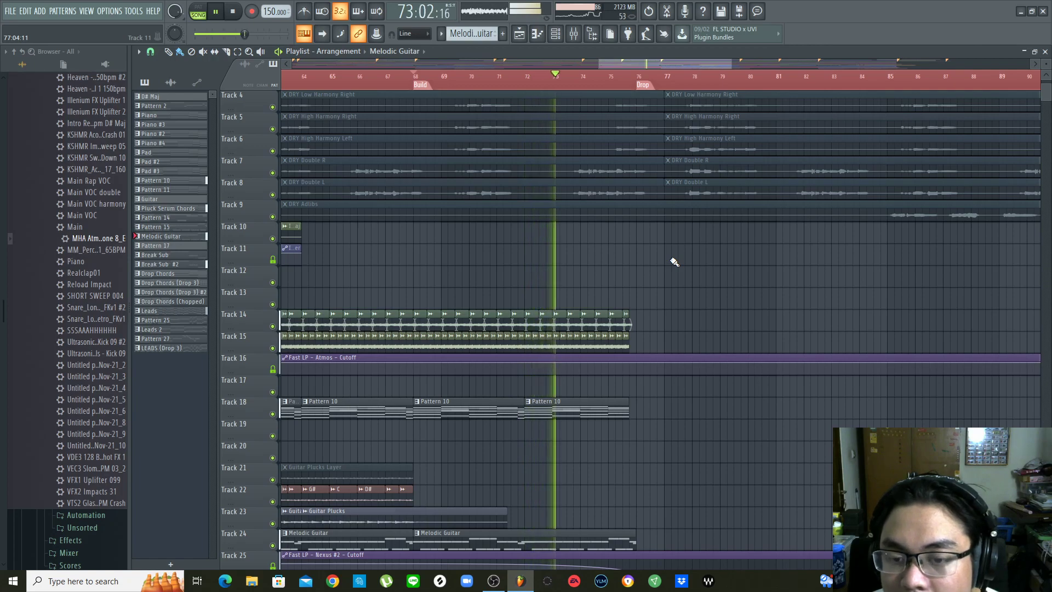
pyautogui.press('space')
# Review the Build's drum roll, riser and effects tracks and move the playhead to the Drop marker on bar 76
pyautogui.scroll(-10, 674, 261)
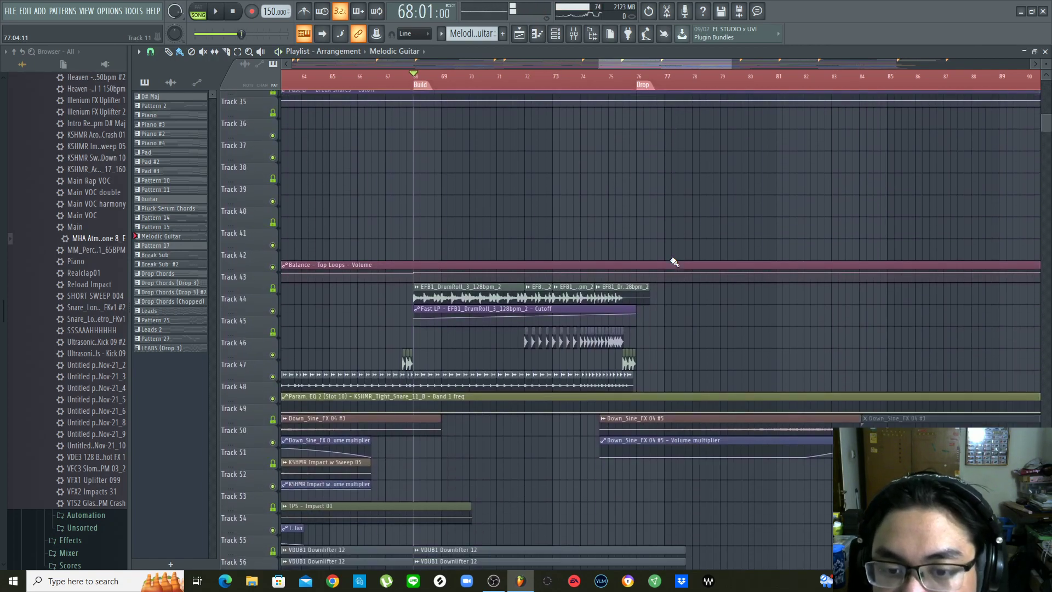
pyautogui.scroll(-5, 674, 262)
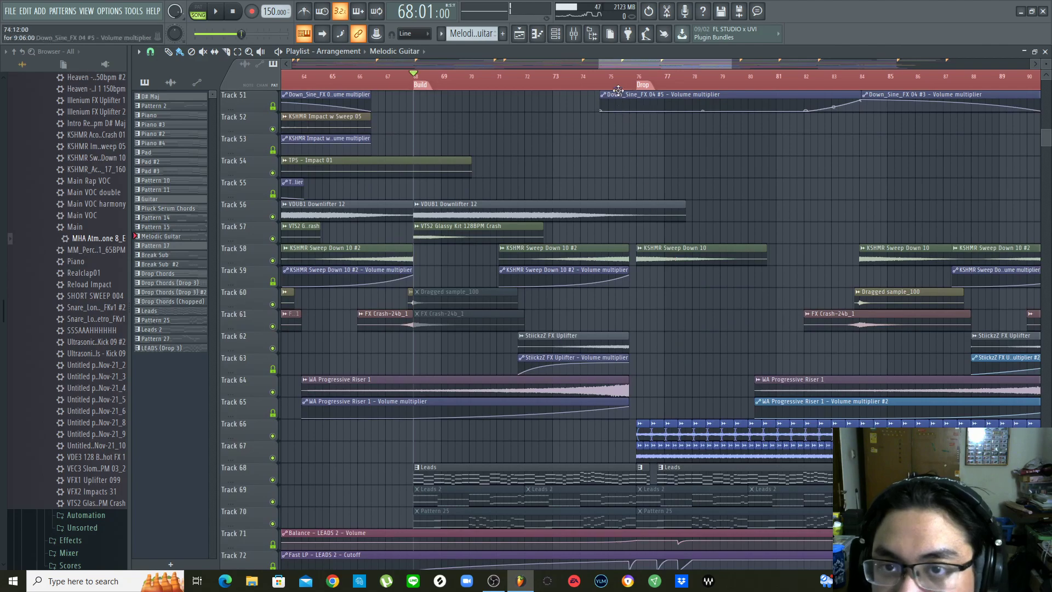
pyautogui.scroll(-8, 630, 79)
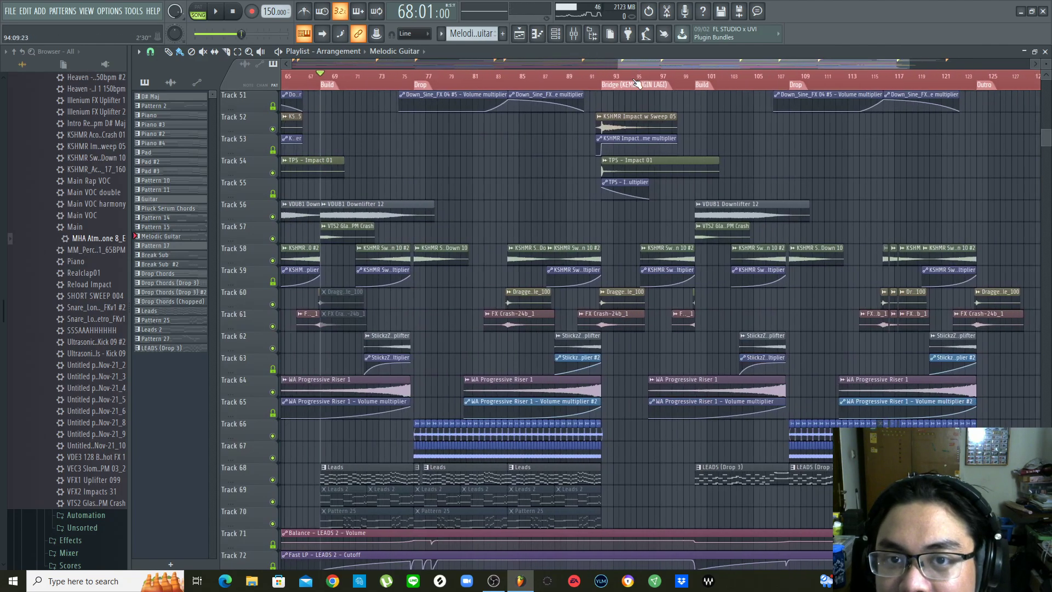
pyautogui.scroll(1, 635, 81)
pyautogui.scroll(1, 426, 179)
pyautogui.click(396, 80)
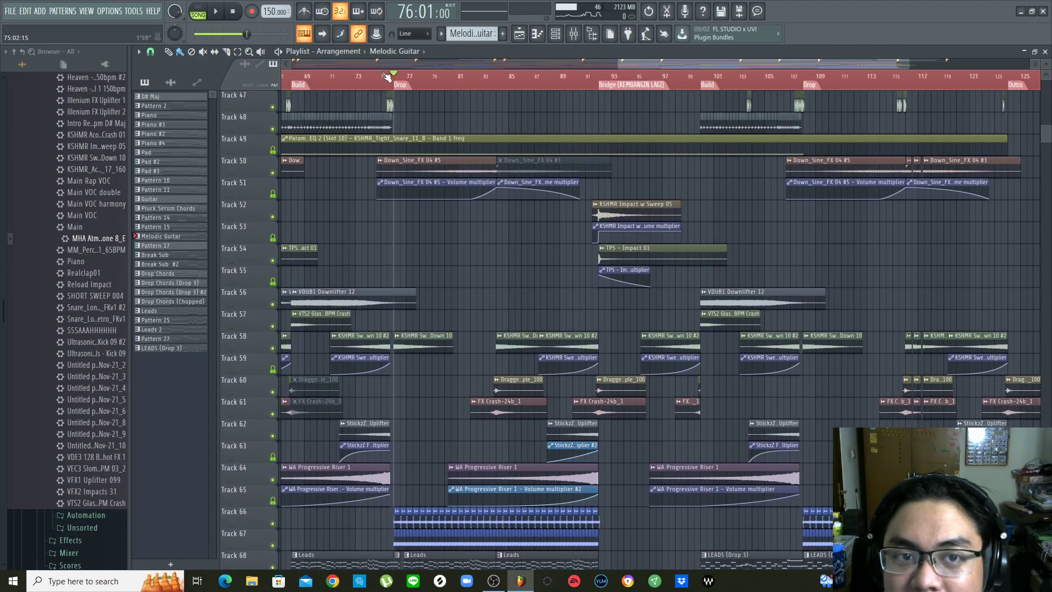
# Bring the Drop's lead, chord and drum tracks into view and play its opening from bar 76
pyautogui.scroll(12, 396, 80)
pyautogui.scroll(1, 582, 266)
pyautogui.scroll(3, 582, 266)
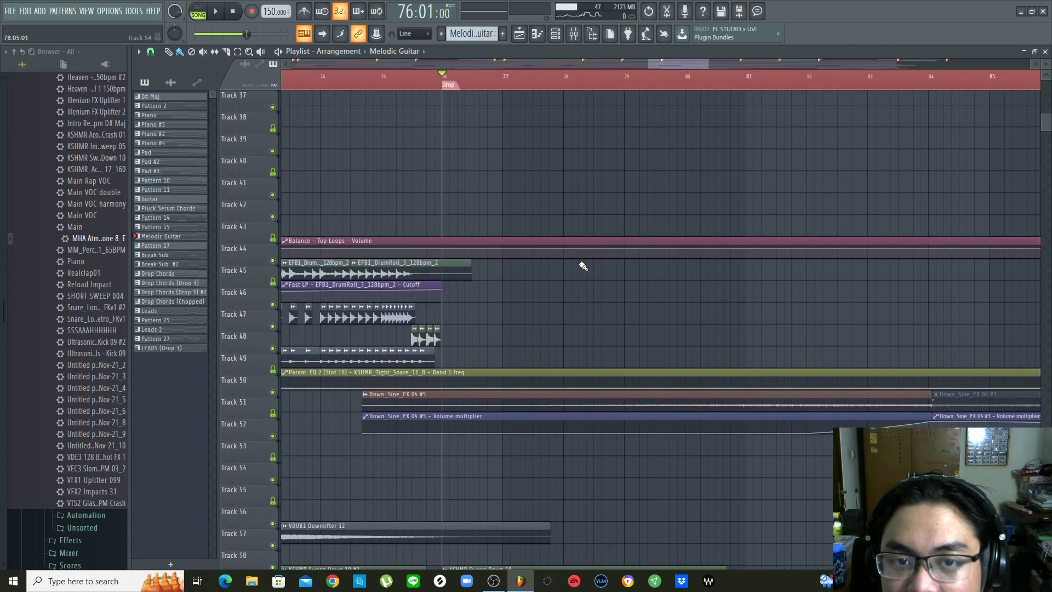
pyautogui.scroll(-4, 582, 266)
pyautogui.scroll(-20, 581, 264)
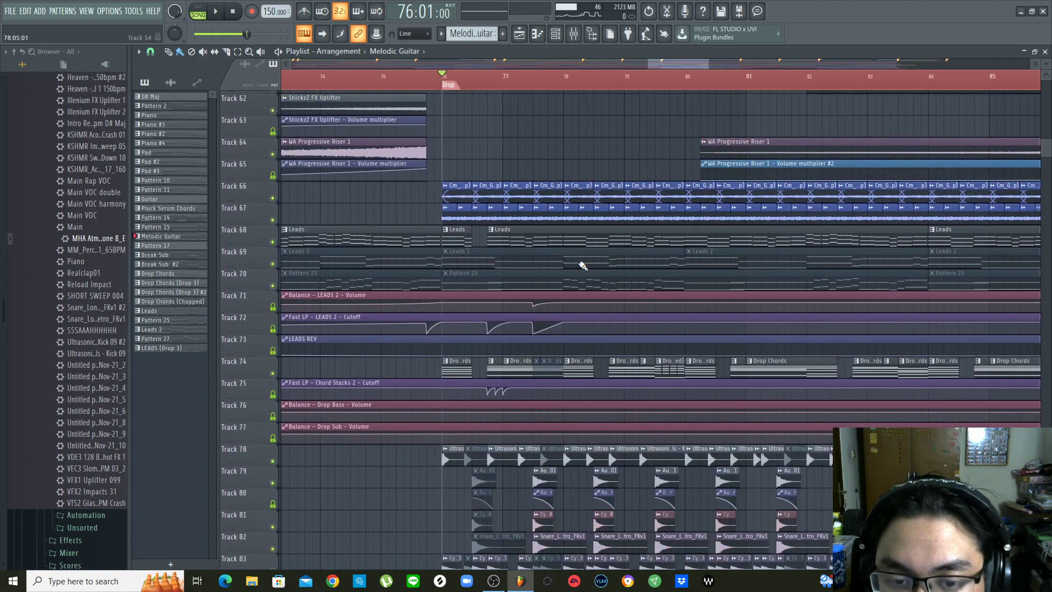
pyautogui.scroll(3, 415, 97)
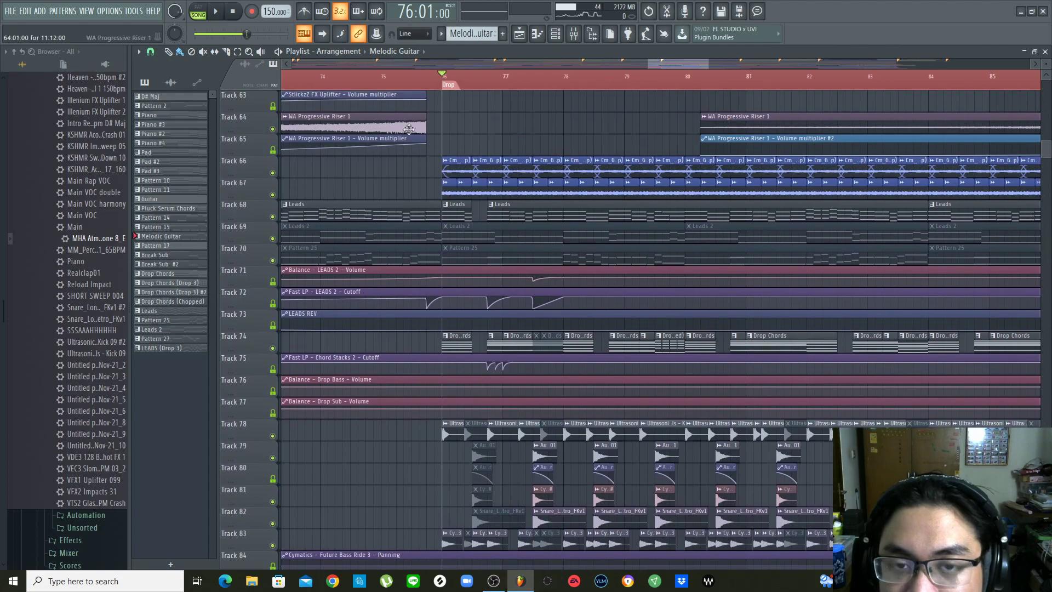
pyautogui.press('space')
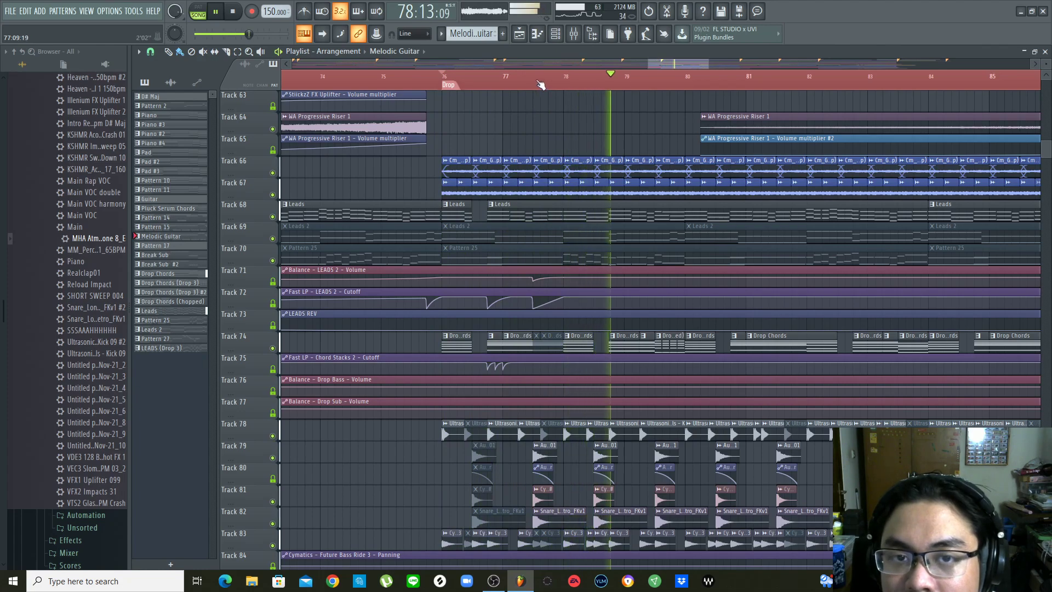
pyautogui.press('space')
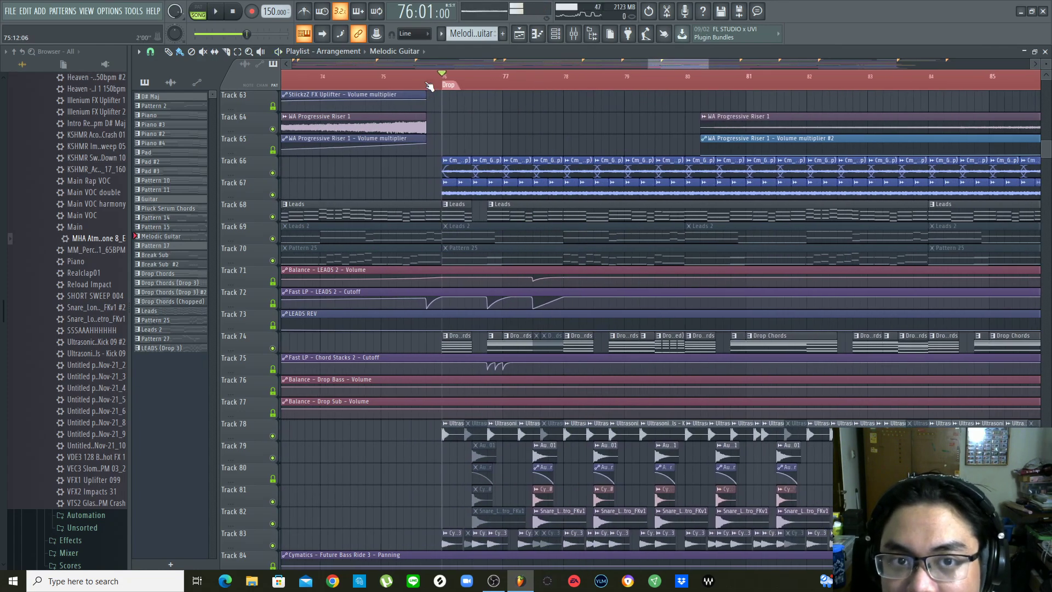
# Examine the Drop's lead, chord, automation and drum tracks up close and briefly replay its start
pyautogui.scroll(3, 448, 81)
pyautogui.scroll(2, 529, 139)
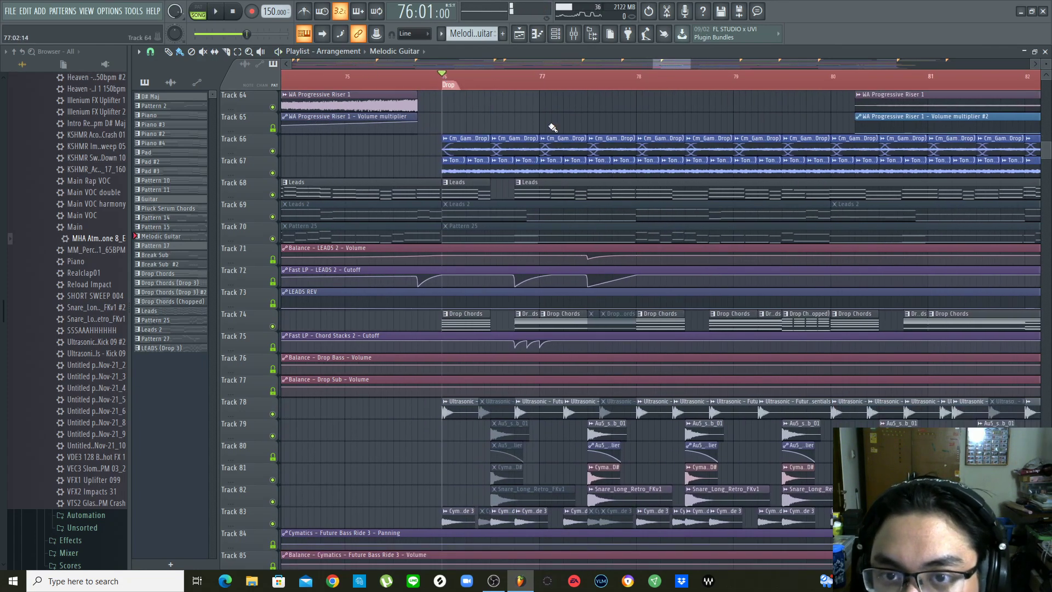
pyautogui.scroll(-7, 529, 138)
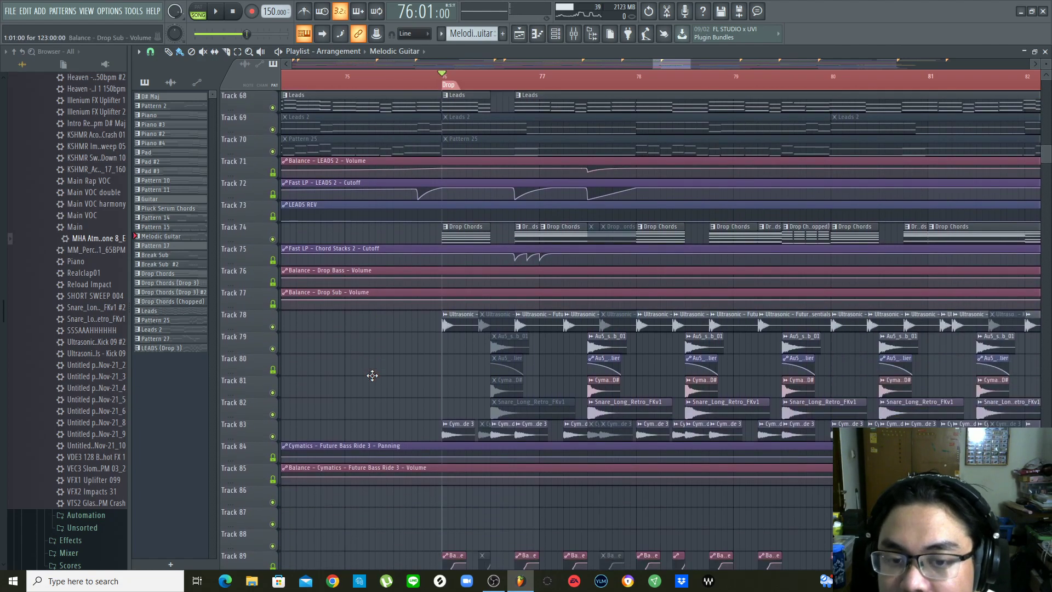
pyautogui.scroll(3, 385, 367)
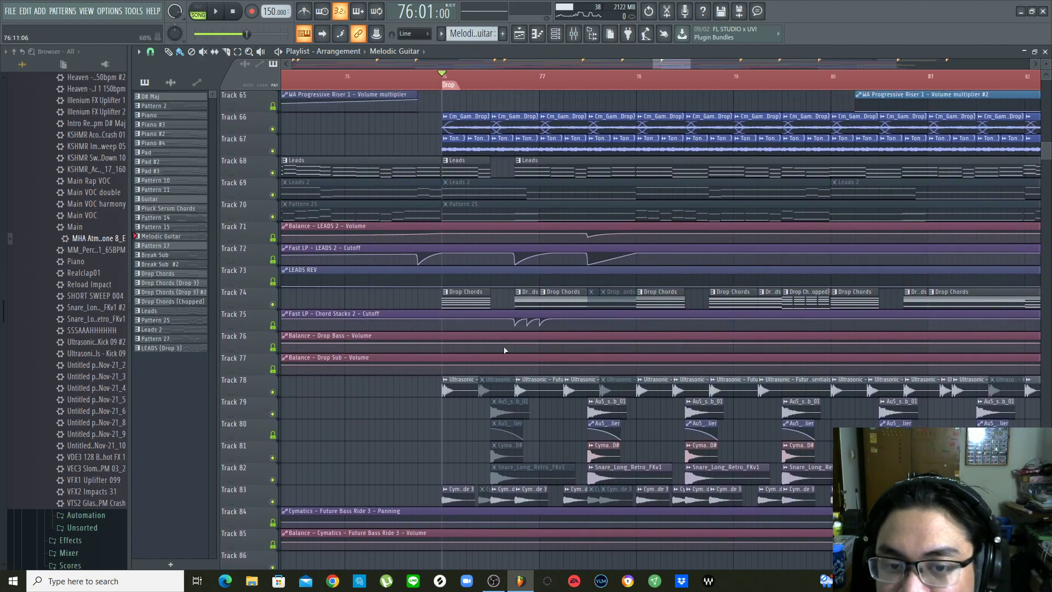
pyautogui.scroll(-4, 519, 83)
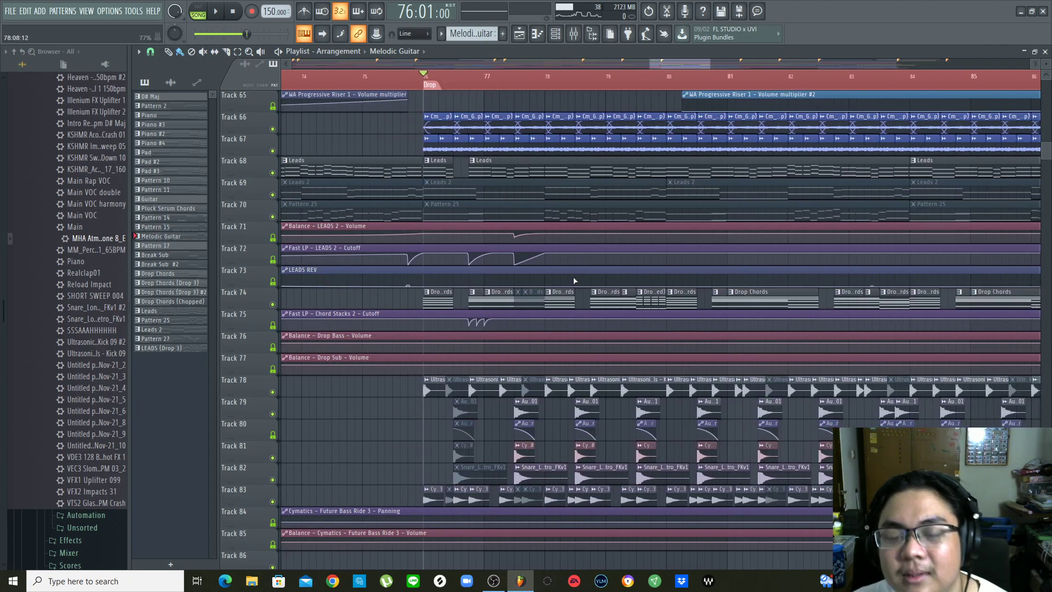
pyautogui.scroll(2, 575, 280)
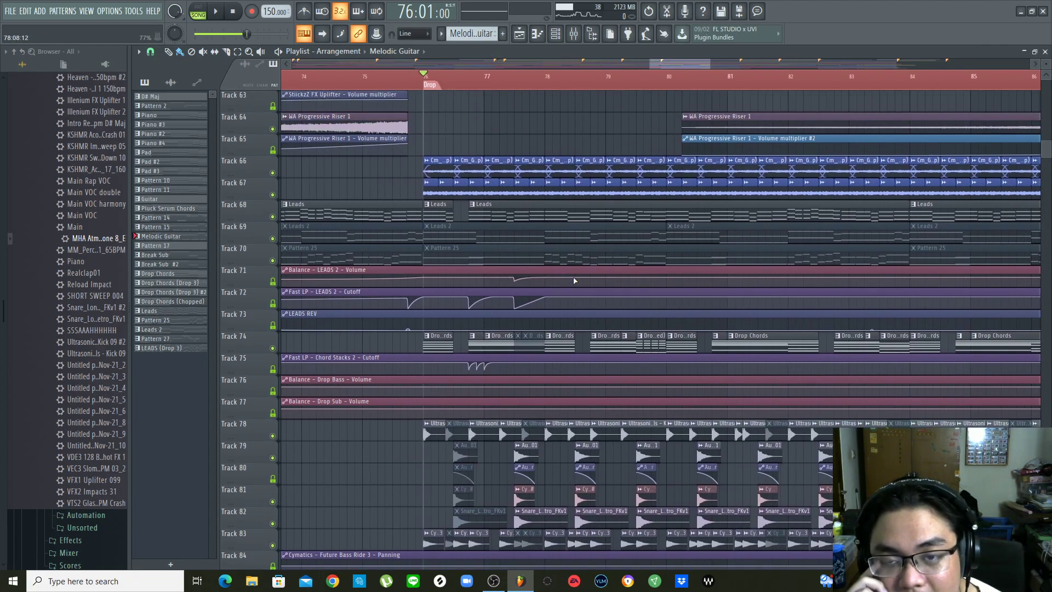
pyautogui.press('space')
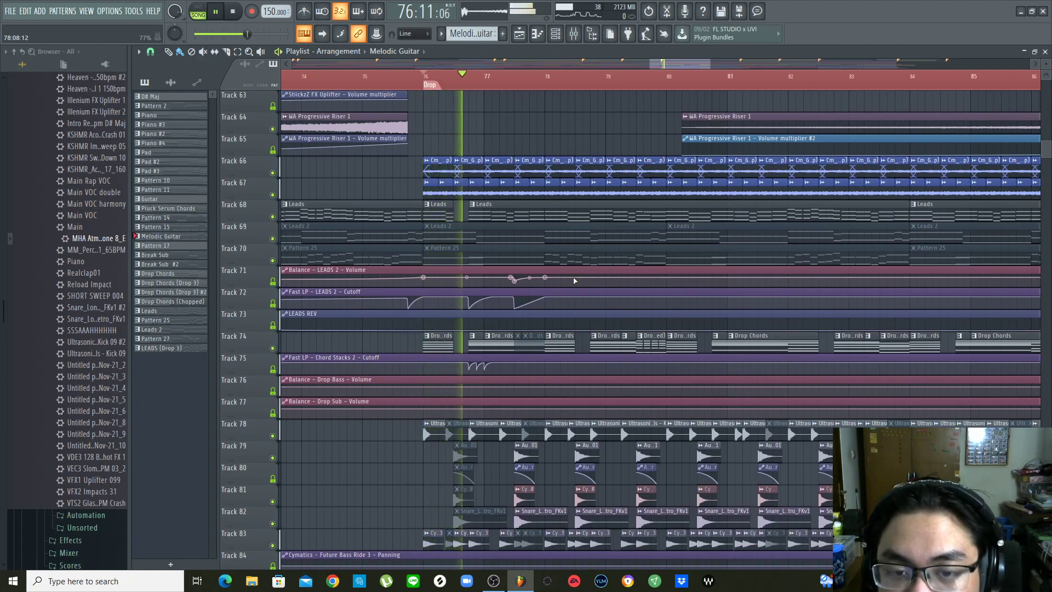
pyautogui.press('space')
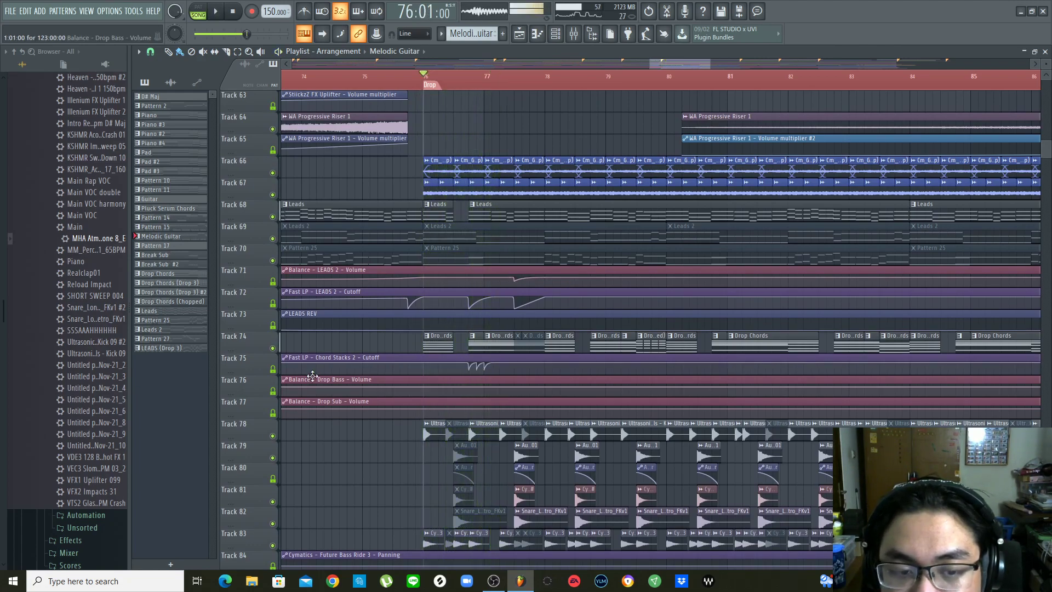
# Solo Track 74 with the Drop Chords and audition it from bar 76
pyautogui.rightClick(273, 349)
pyautogui.press('space')
pyautogui.press('space')
pyautogui.scroll(2, 495, 94)
pyautogui.press('space')
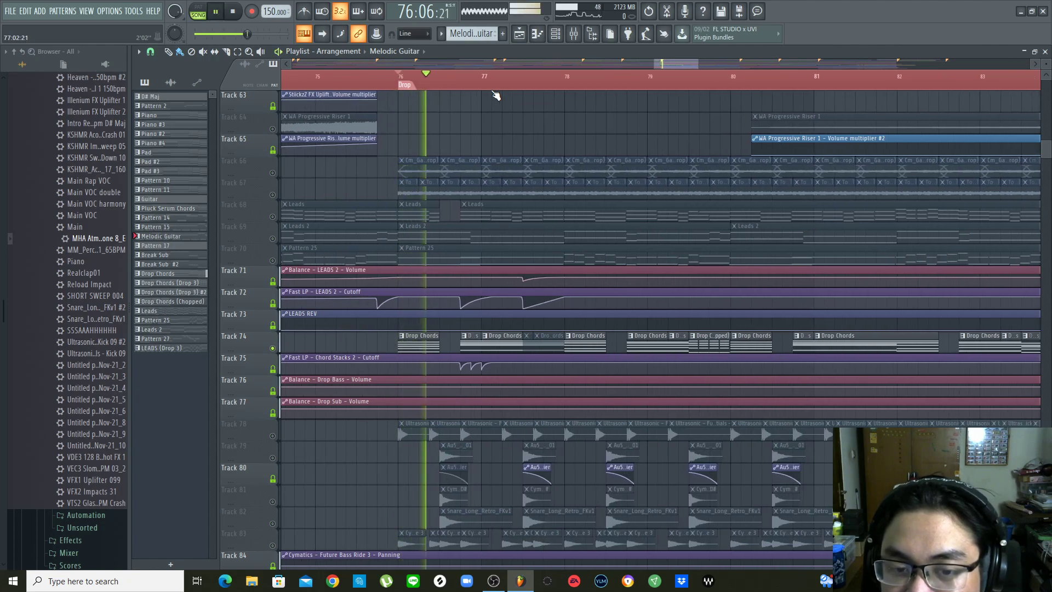
pyautogui.press('space')
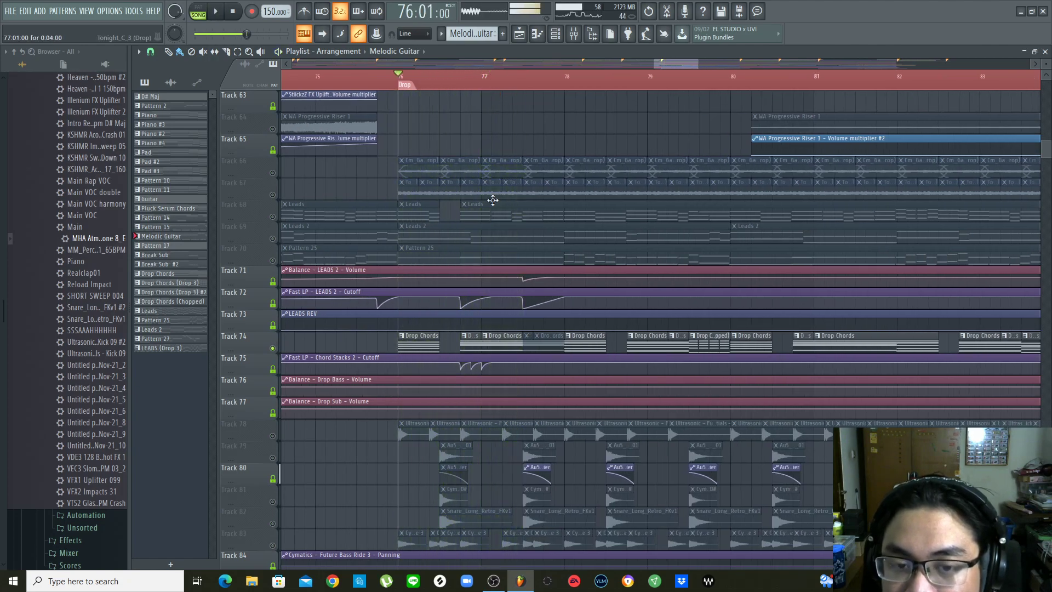
# Enable the lead tracks 70, 69 and 68 alongside the soloed Drop Chords and play them together from bar 76
pyautogui.scroll(-2, 490, 181)
pyautogui.scroll(2, 475, 214)
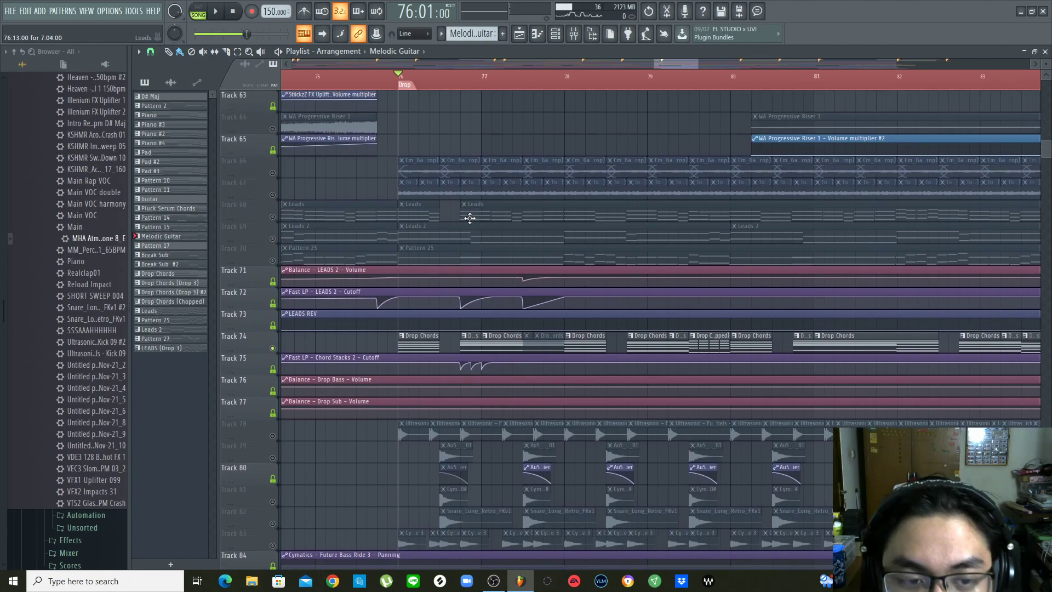
pyautogui.click(273, 261)
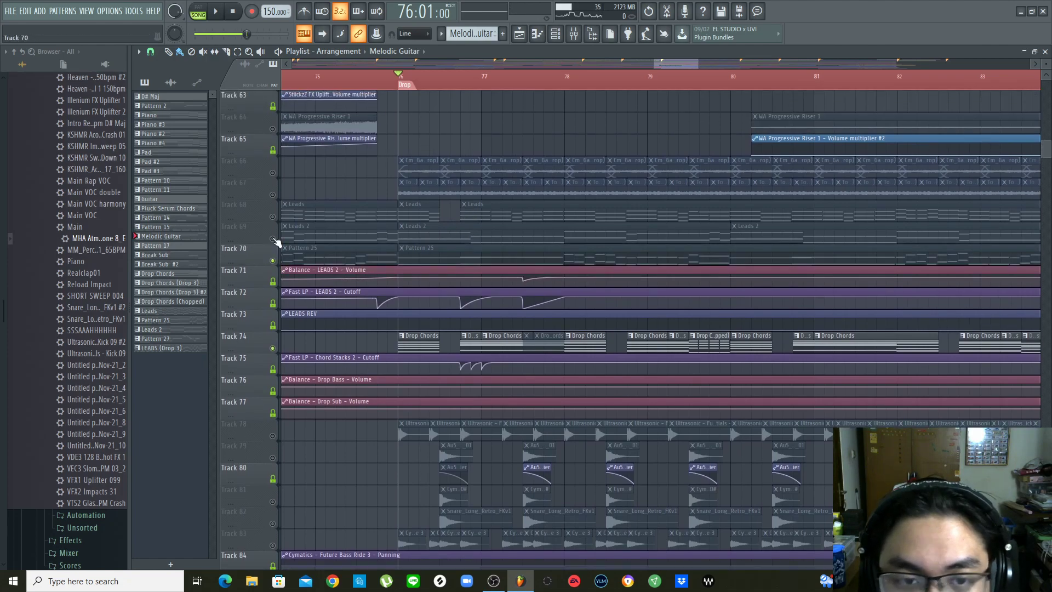
pyautogui.click(272, 239)
pyautogui.click(272, 217)
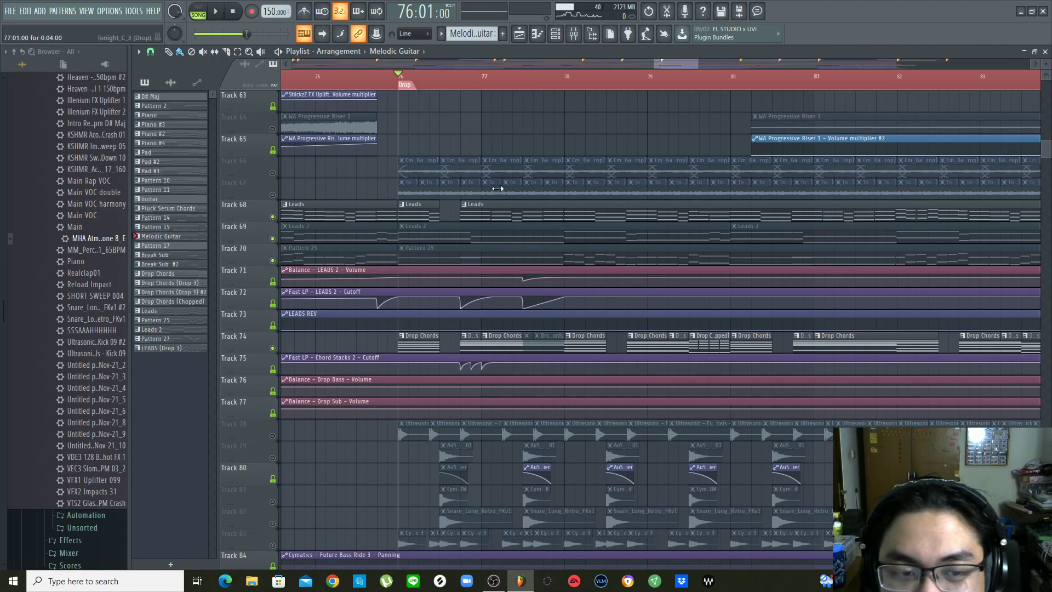
pyautogui.scroll(1, 497, 189)
pyautogui.press('space')
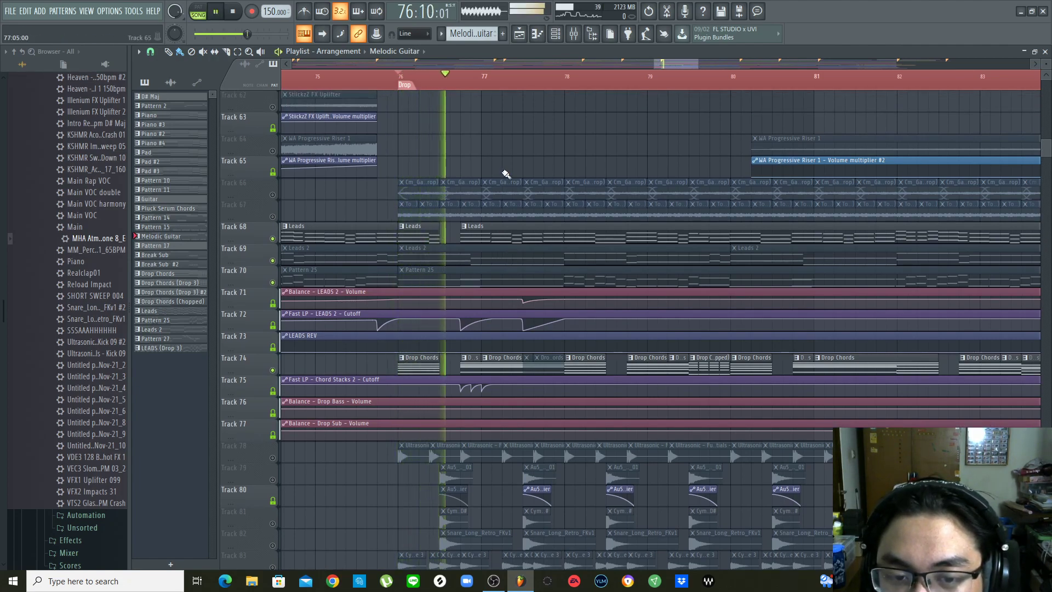
pyautogui.press('space')
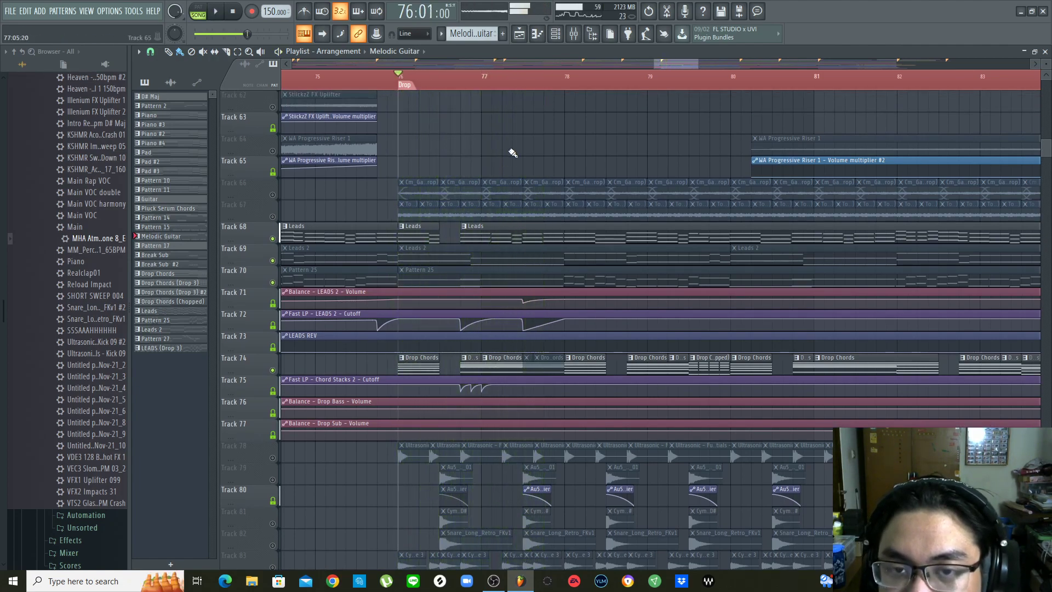
pyautogui.scroll(-4, 521, 88)
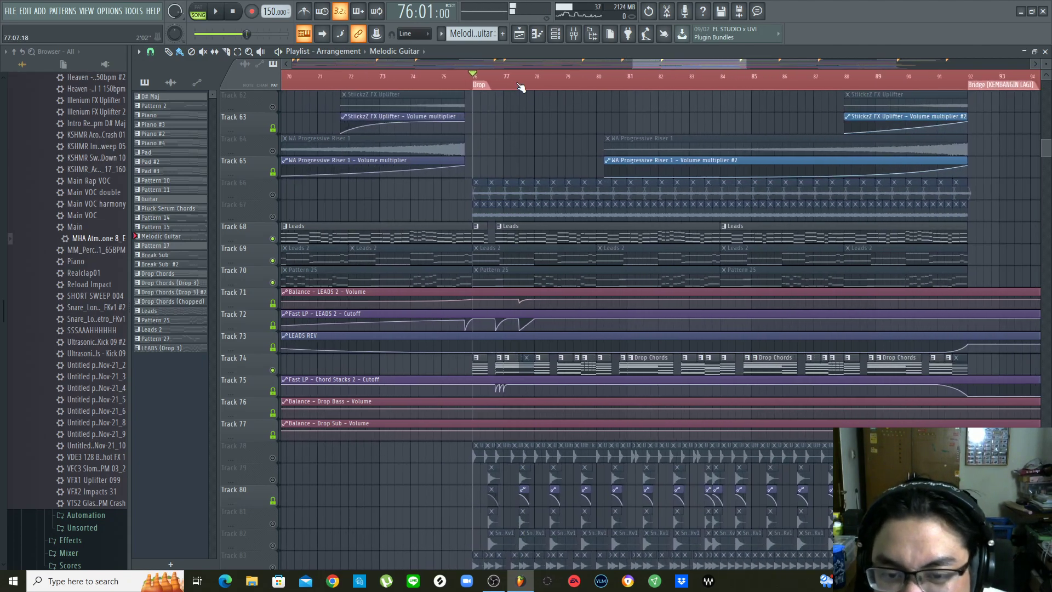
# Look over the Drop's tracks and the layout of the following Bridge, Build, Drop and Outro sections
pyautogui.scroll(-3, 527, 64)
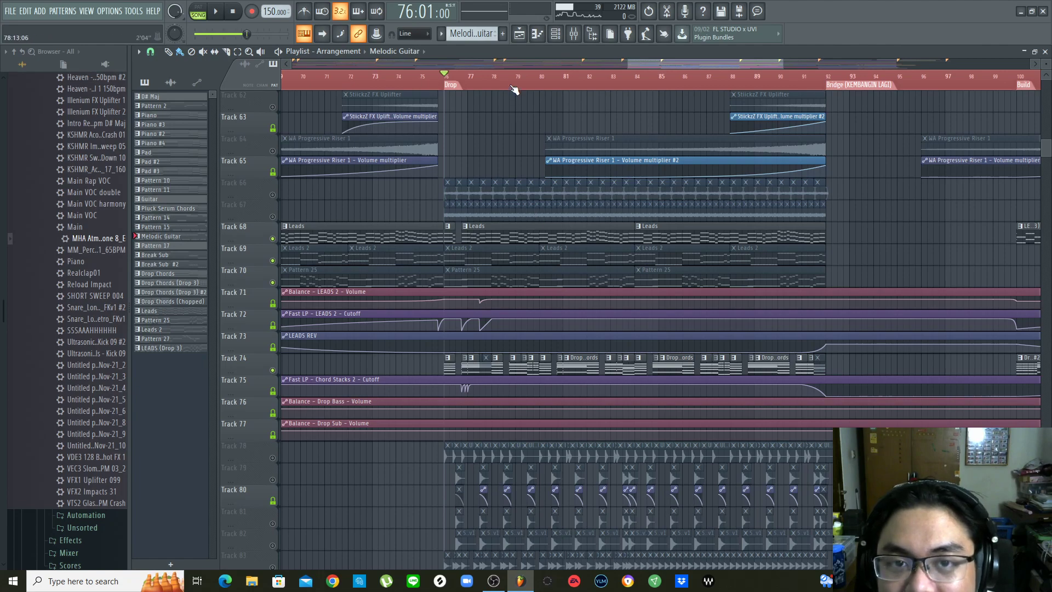
pyautogui.scroll(2, 513, 88)
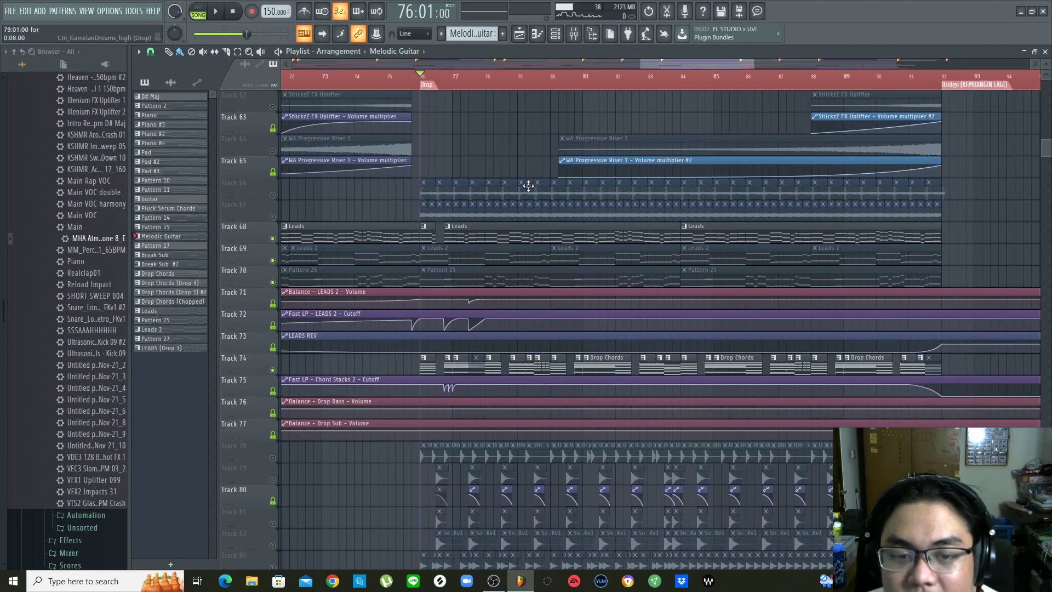
pyautogui.scroll(-4, 529, 186)
pyautogui.scroll(-8, 528, 186)
pyautogui.scroll(18, 529, 186)
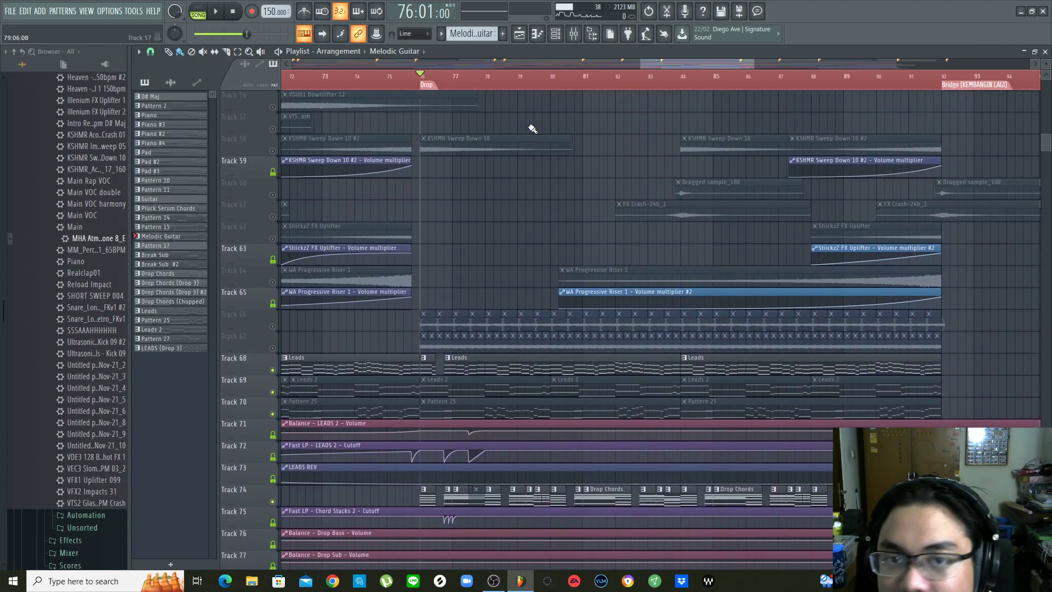
pyautogui.scroll(-8, 547, 62)
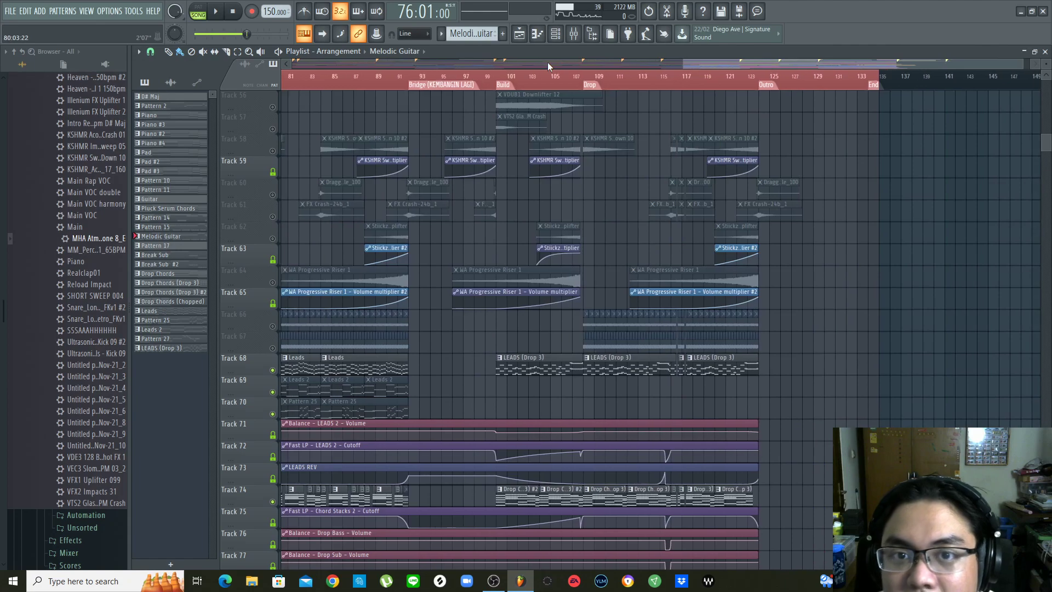
pyautogui.scroll(-4, 552, 75)
pyautogui.scroll(3, 654, 74)
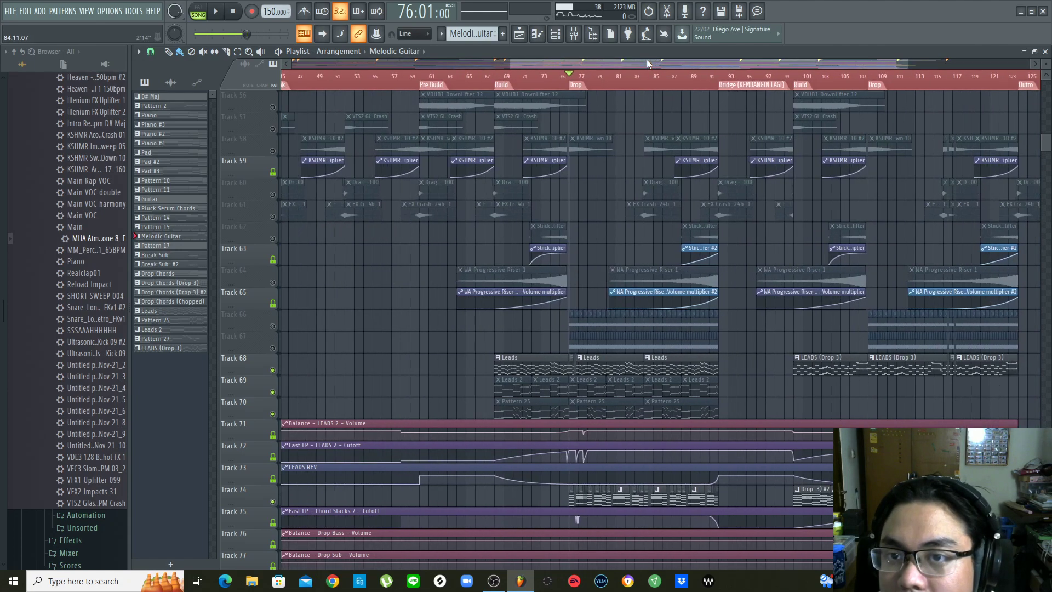
pyautogui.scroll(-5, 647, 60)
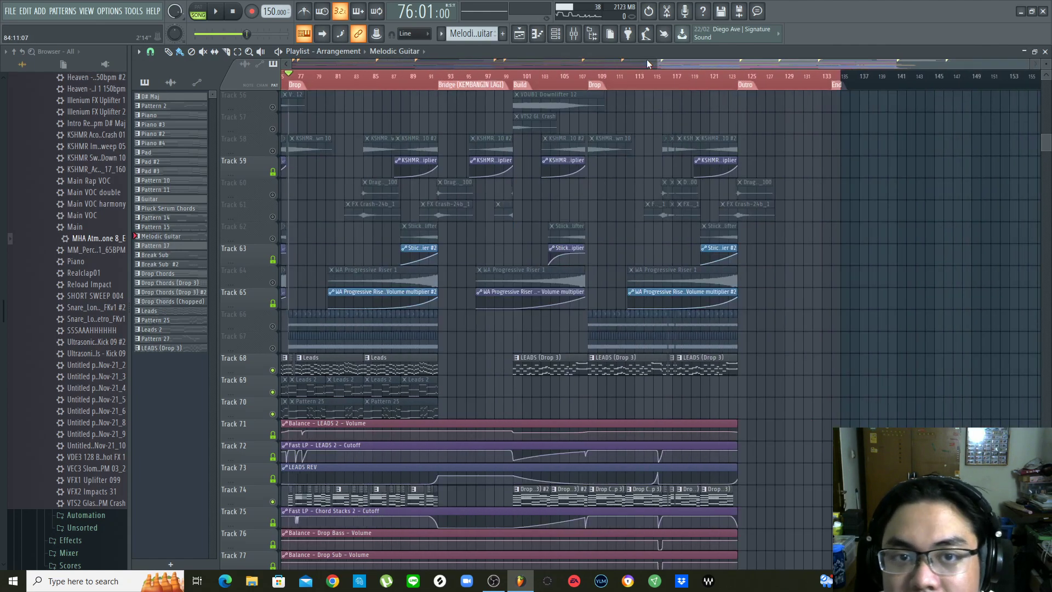
# Move the playhead to the Bridge at bar 92 and clear the solo on the lead and chord tracks
pyautogui.click(442, 80)
pyautogui.scroll(3, 441, 80)
pyautogui.rightClick(278, 111)
pyautogui.rightClick(277, 110)
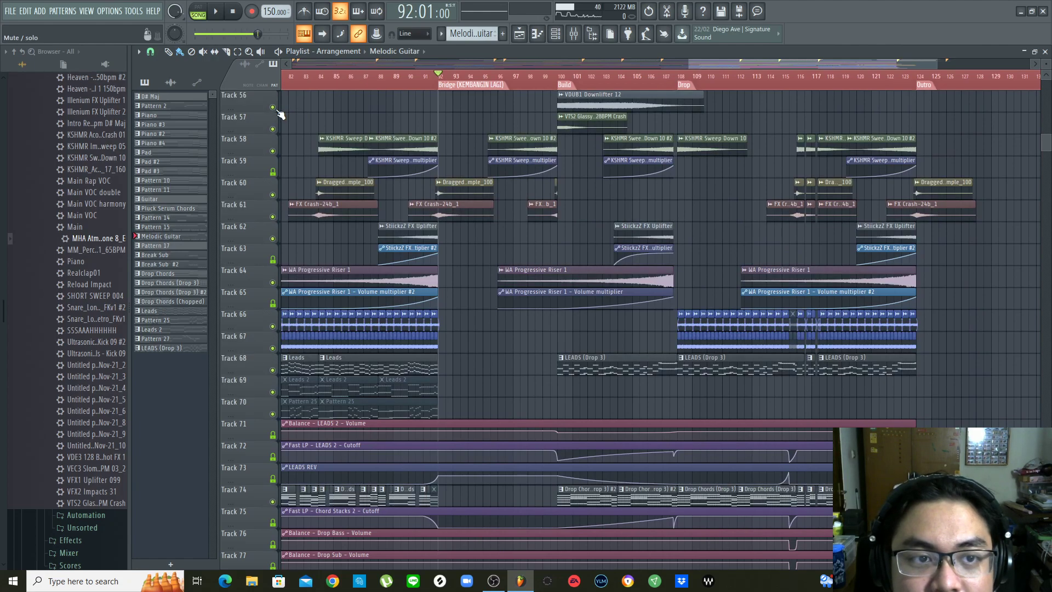
# Examine the impact, sweep, crash and drum-loop tracks around the Bridge and the following Build
pyautogui.scroll(4, 478, 110)
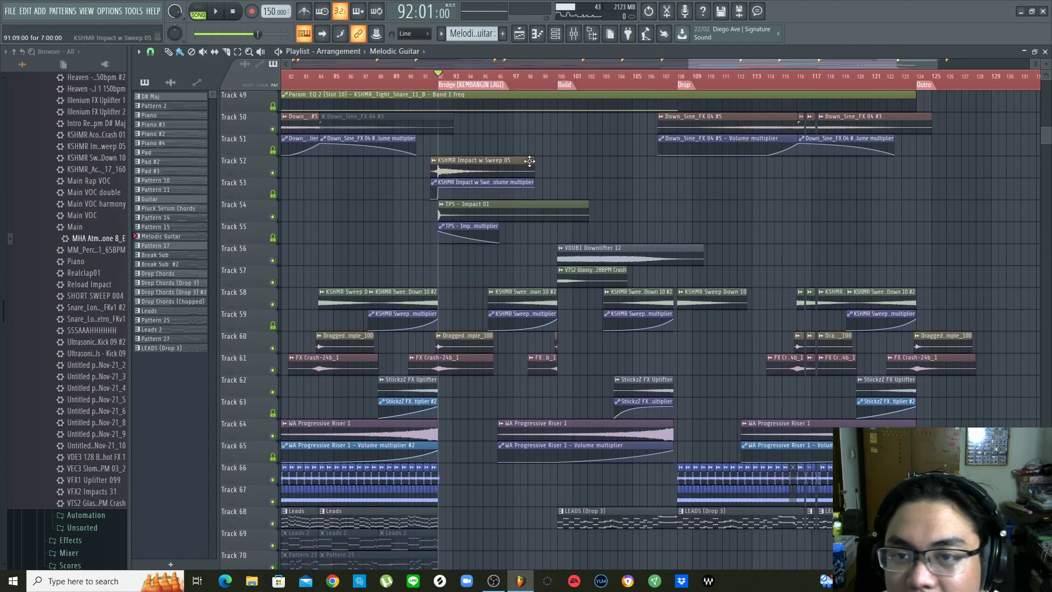
pyautogui.scroll(12, 1014, 236)
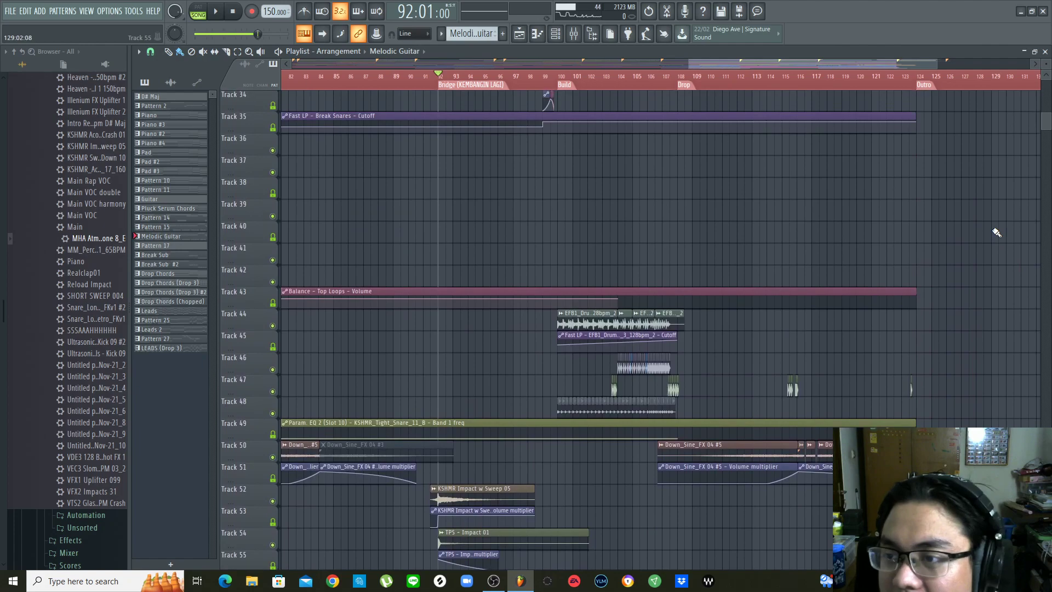
pyautogui.scroll(3, 997, 232)
pyautogui.scroll(-14, 997, 232)
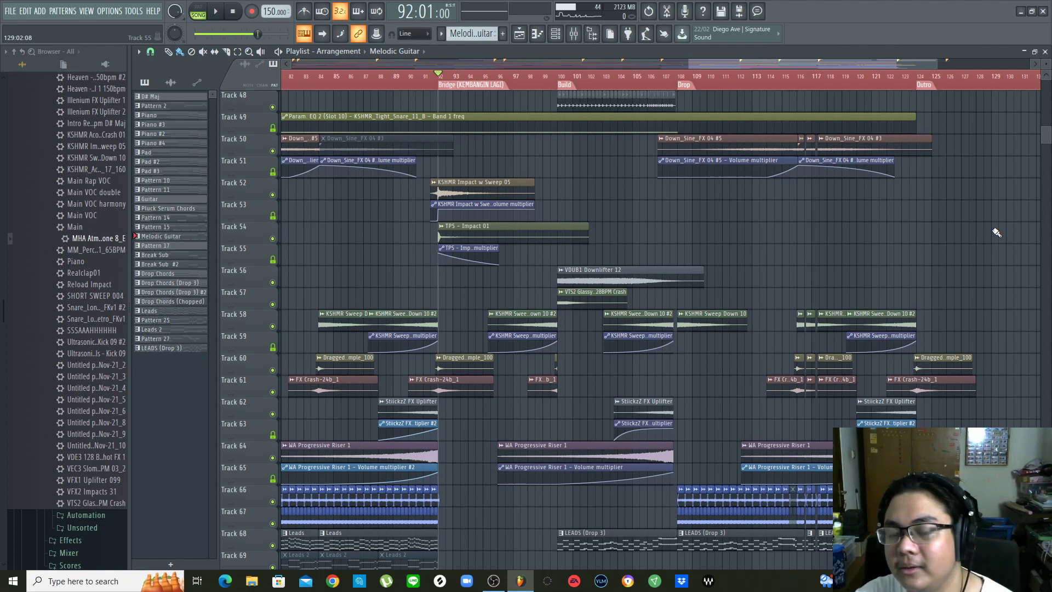
pyautogui.scroll(5, 997, 232)
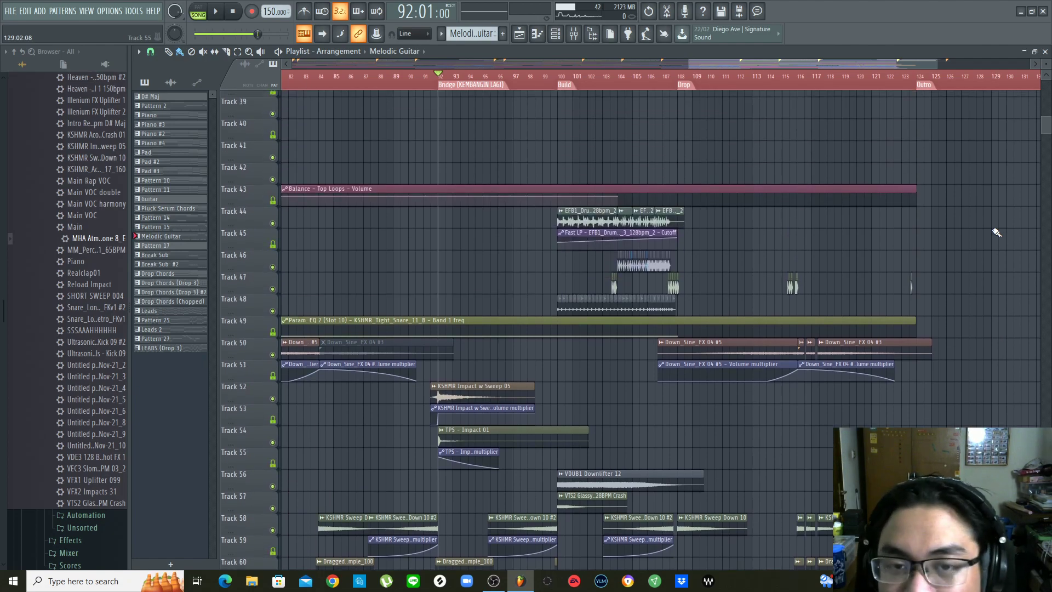
pyautogui.scroll(-1, 996, 232)
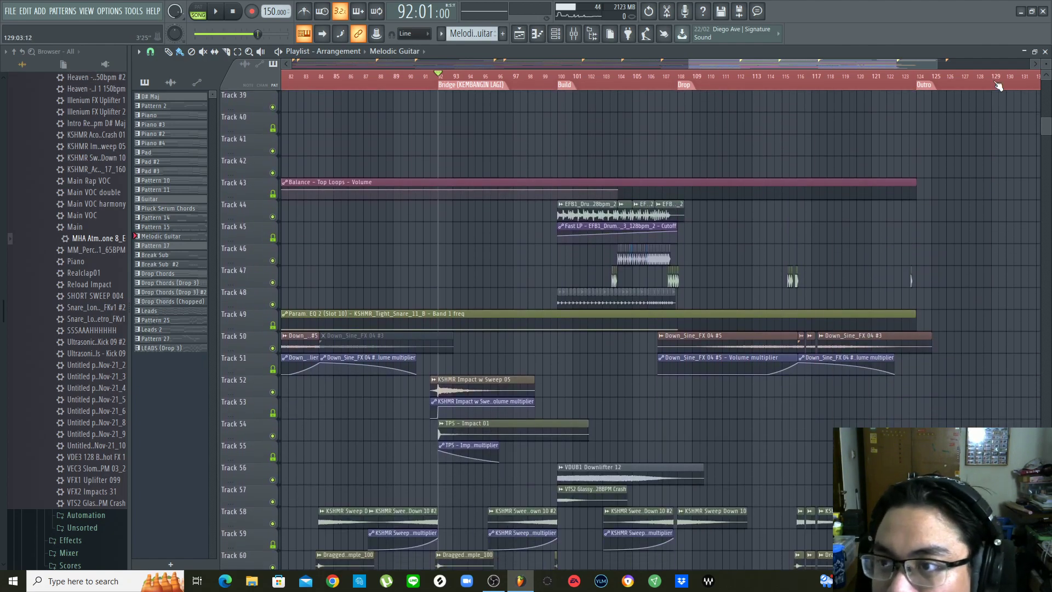
pyautogui.scroll(-2, 999, 86)
pyautogui.scroll(2, 996, 124)
# Bring the Bridge's vocal, atmosphere, pad and piano tracks into view and play its opening from bar 92
pyautogui.scroll(3, 886, 89)
pyautogui.scroll(1, 989, 209)
pyautogui.scroll(8, 535, 165)
pyautogui.scroll(3, 785, 248)
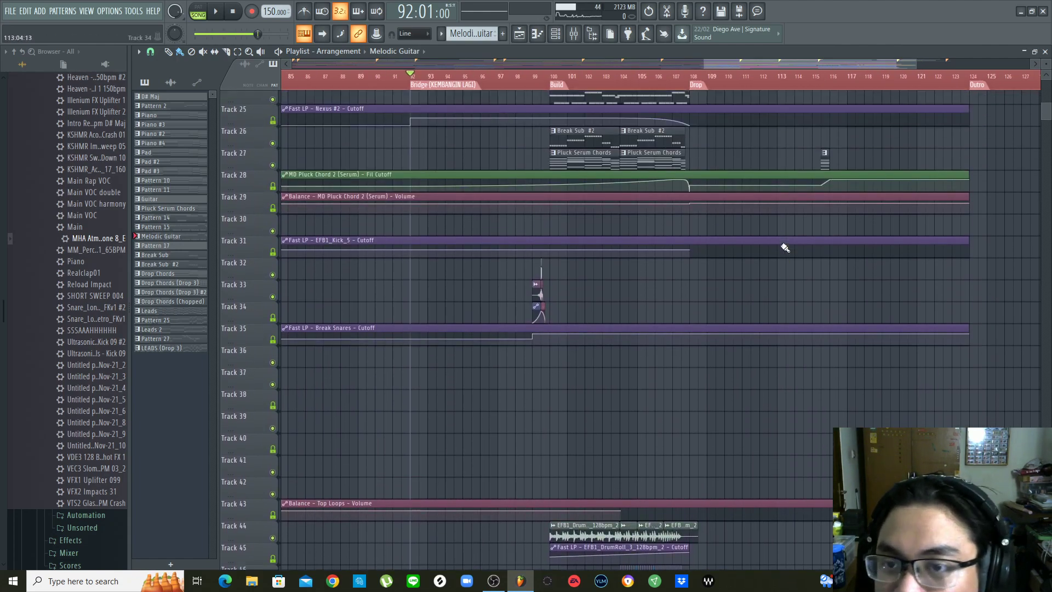
pyautogui.scroll(3, 800, 241)
pyautogui.scroll(4, 639, 141)
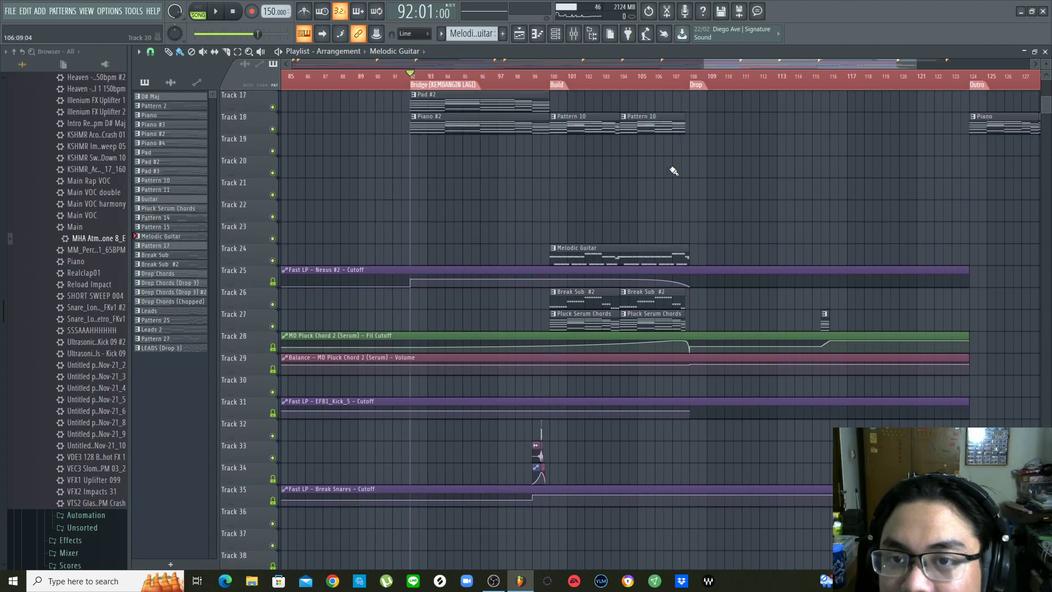
pyautogui.scroll(12, 767, 168)
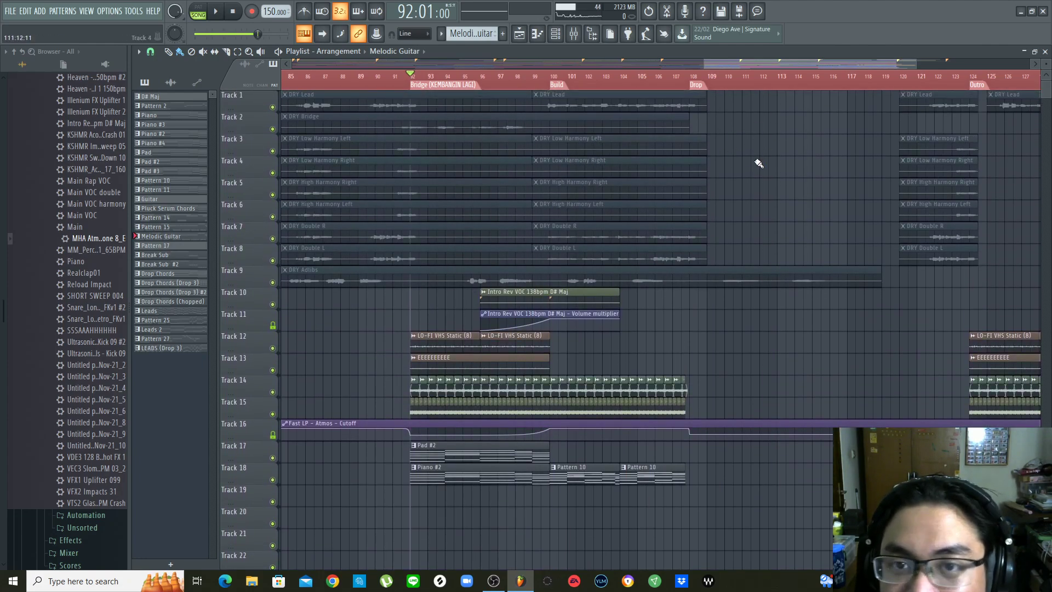
pyautogui.scroll(-2, 771, 93)
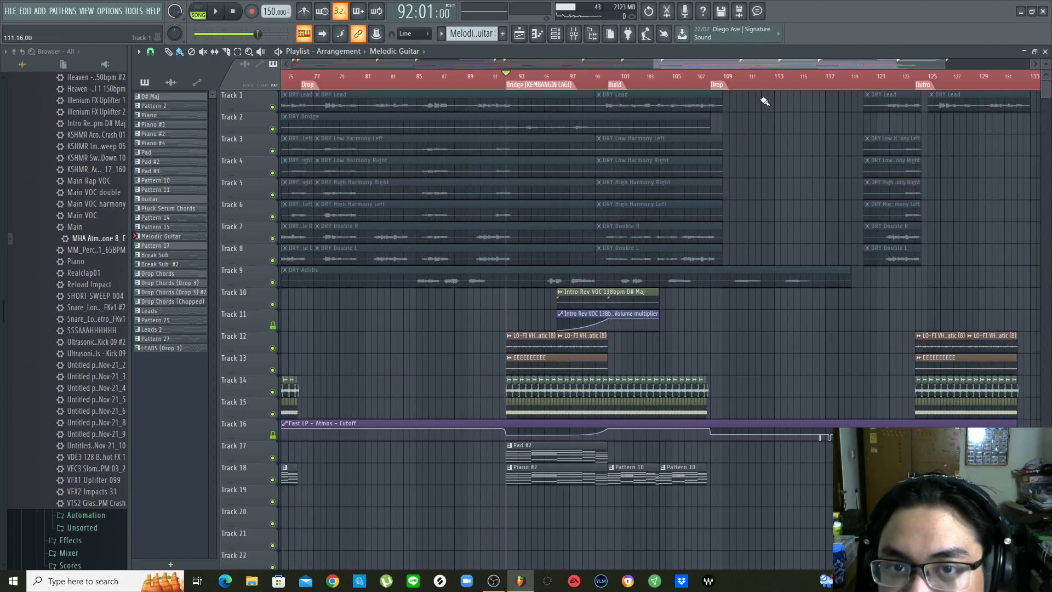
pyautogui.scroll(2, 594, 86)
pyautogui.press('space')
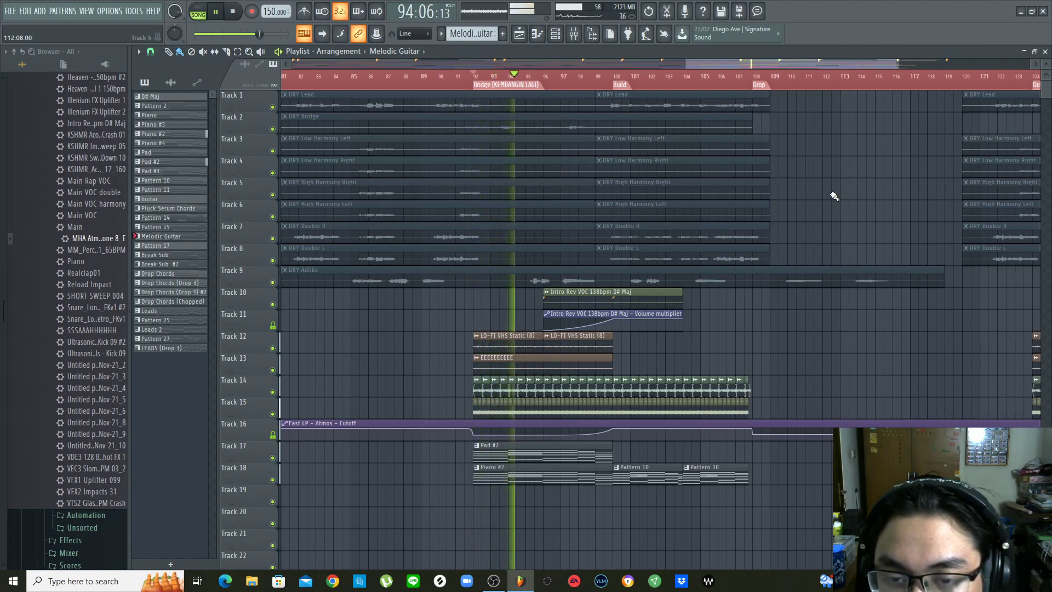
pyautogui.press('space')
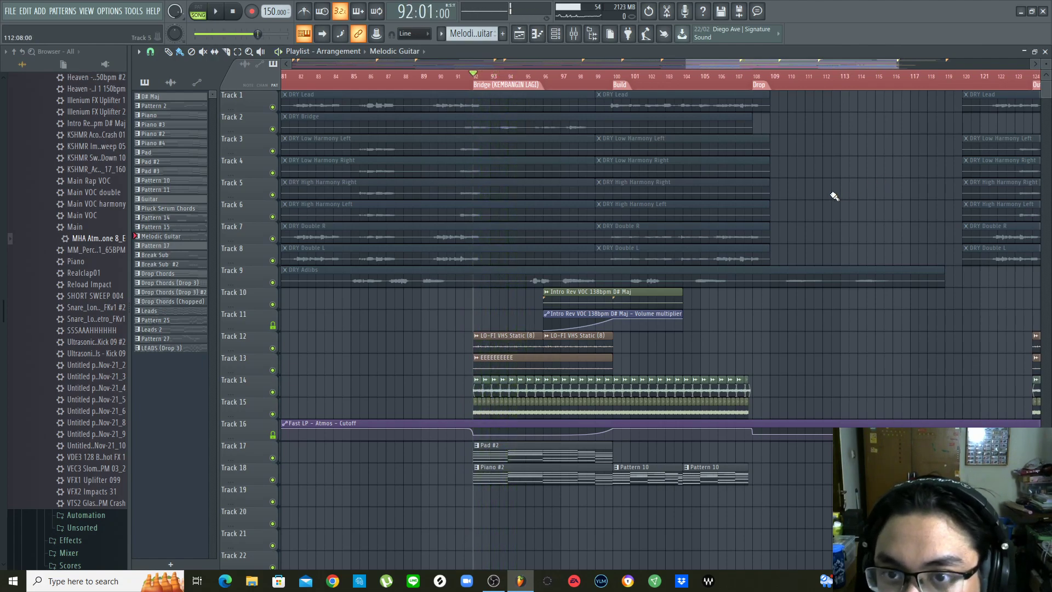
# Open the Bridge's Piano #2 clip in the piano roll, play its chords from bar 92 and close the editor
pyautogui.scroll(-8, 834, 196)
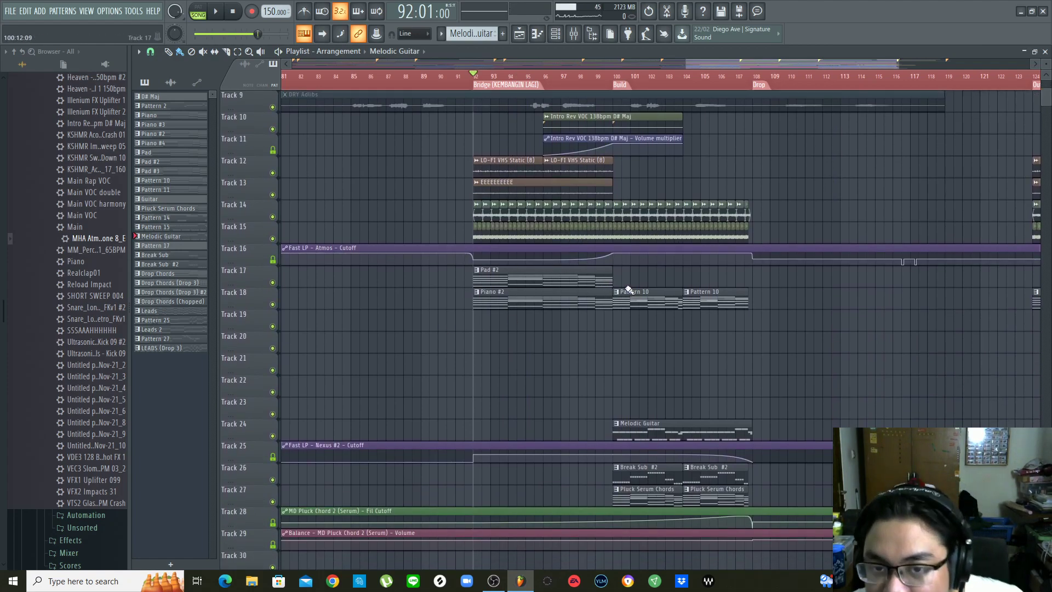
pyautogui.scroll(4, 619, 355)
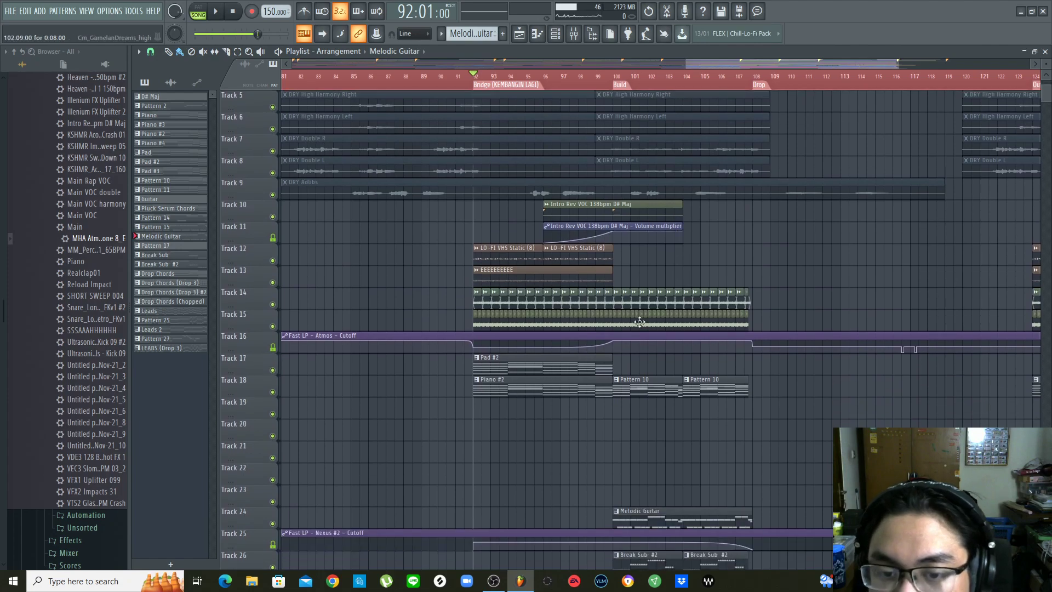
pyautogui.doubleClick(538, 396)
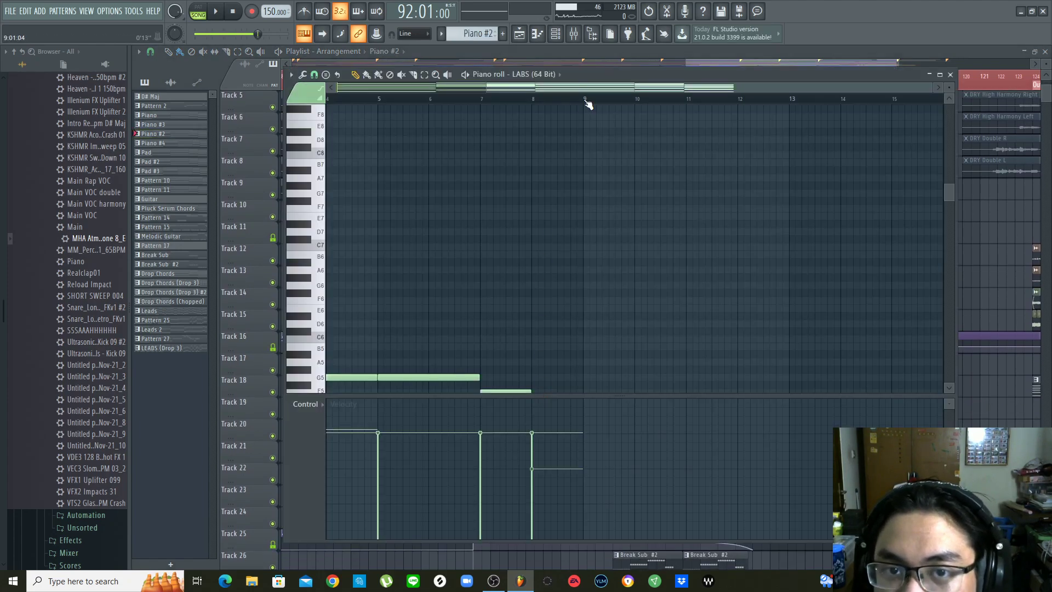
pyautogui.press('space')
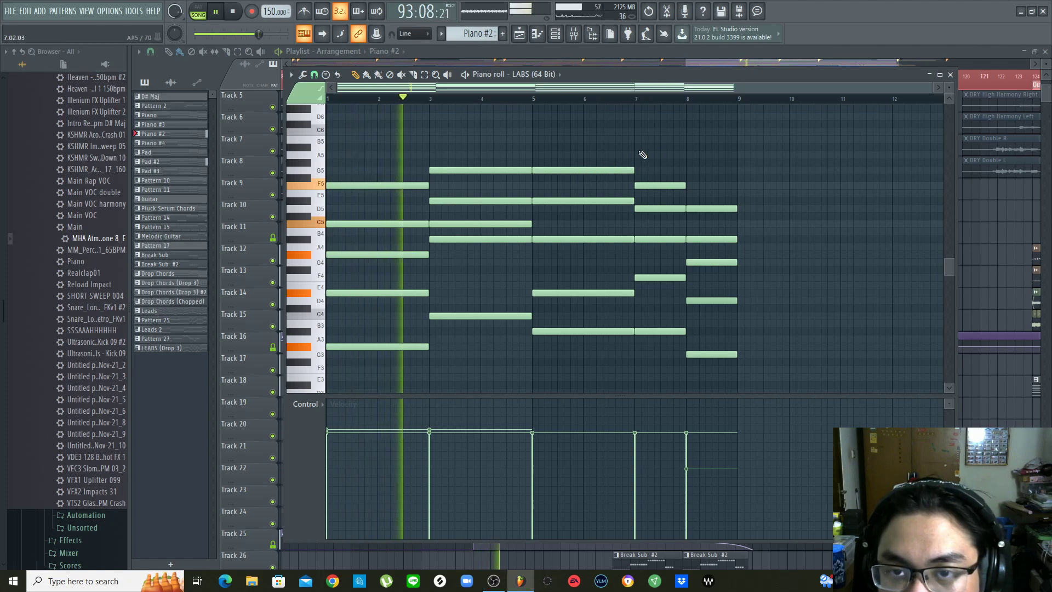
pyautogui.click(708, 49)
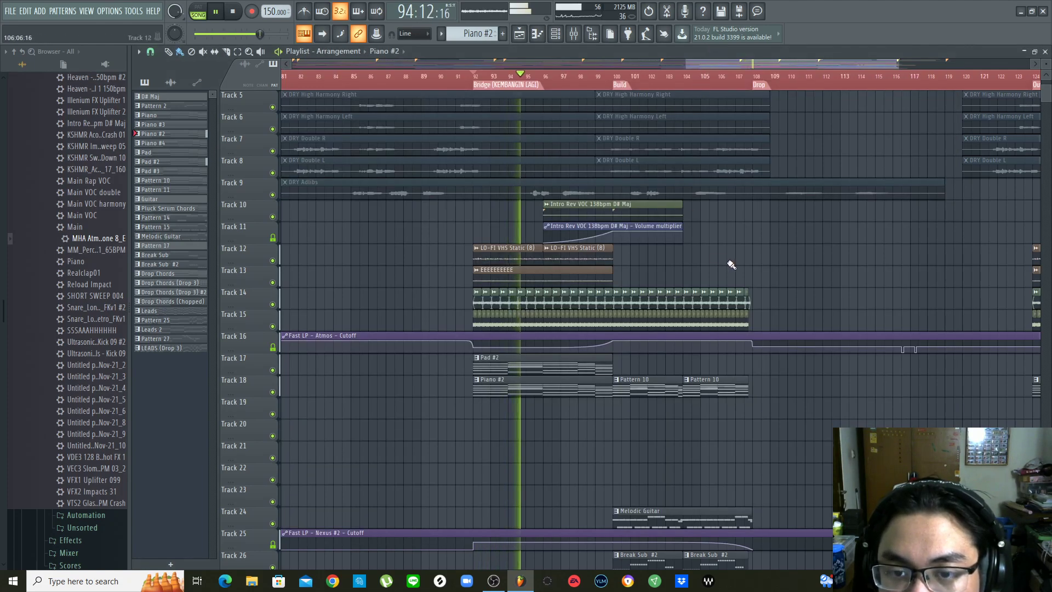
# Continue listening to the Bridge while examining its piano, guitar and automation tracks, and stop playback
pyautogui.scroll(-3, 751, 262)
pyautogui.scroll(2, 754, 262)
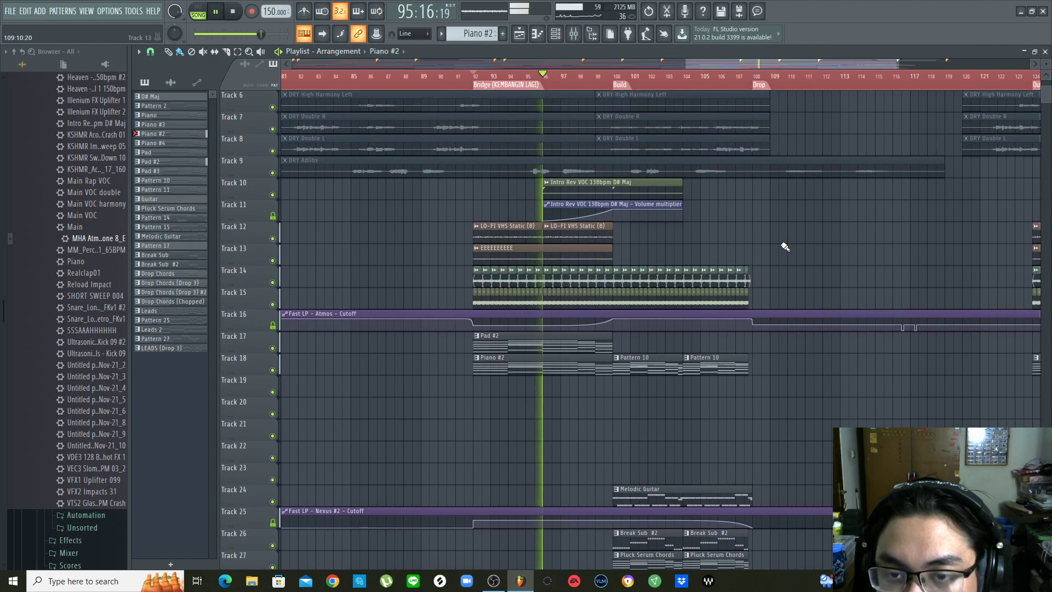
pyautogui.scroll(-10, 785, 246)
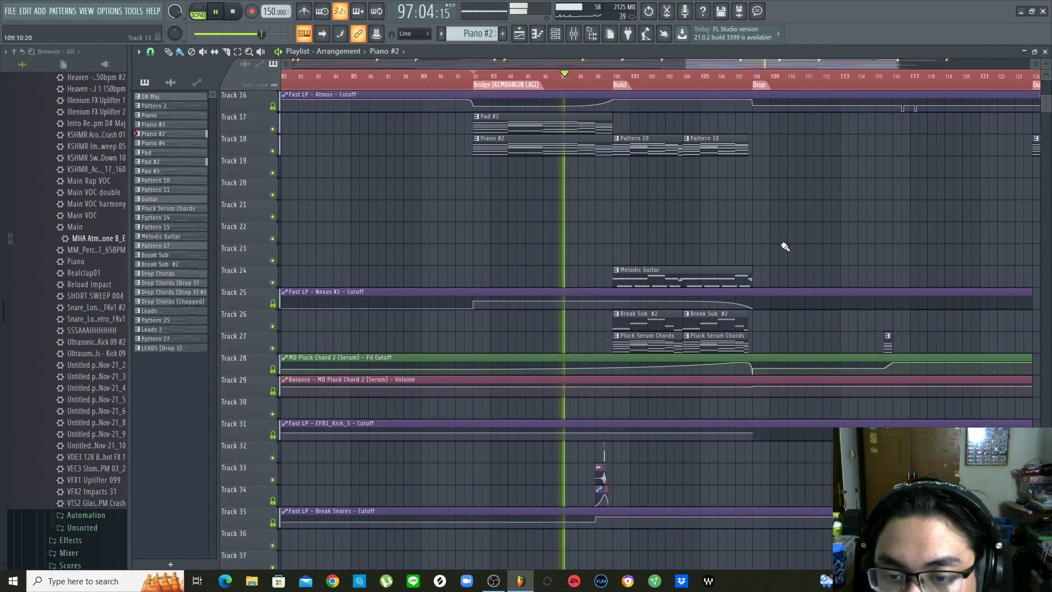
pyautogui.scroll(2, 785, 247)
pyautogui.press('space')
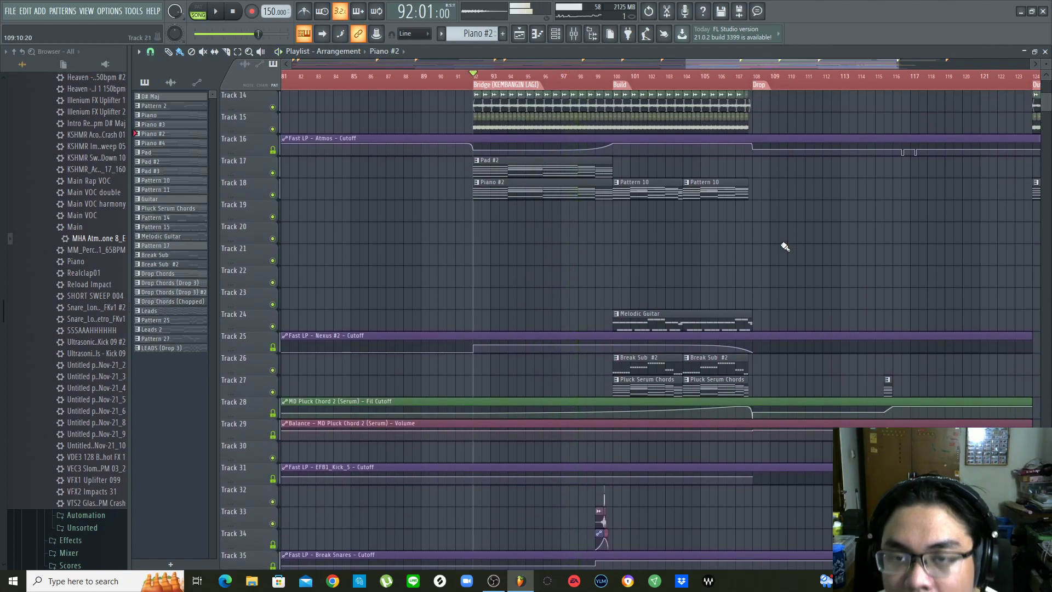
pyautogui.scroll(9, 785, 247)
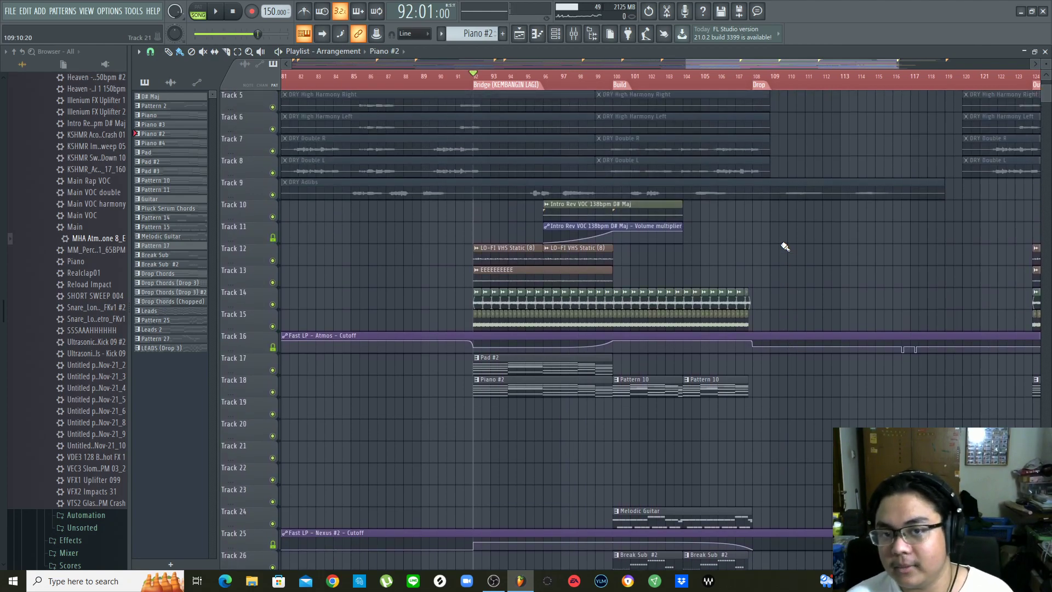
pyautogui.scroll(4, 784, 246)
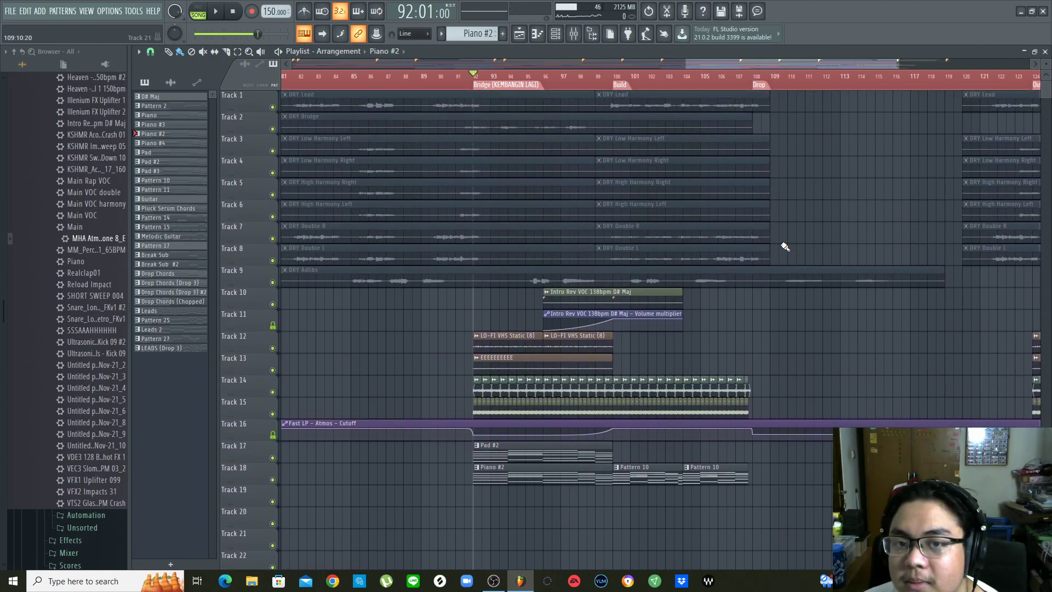
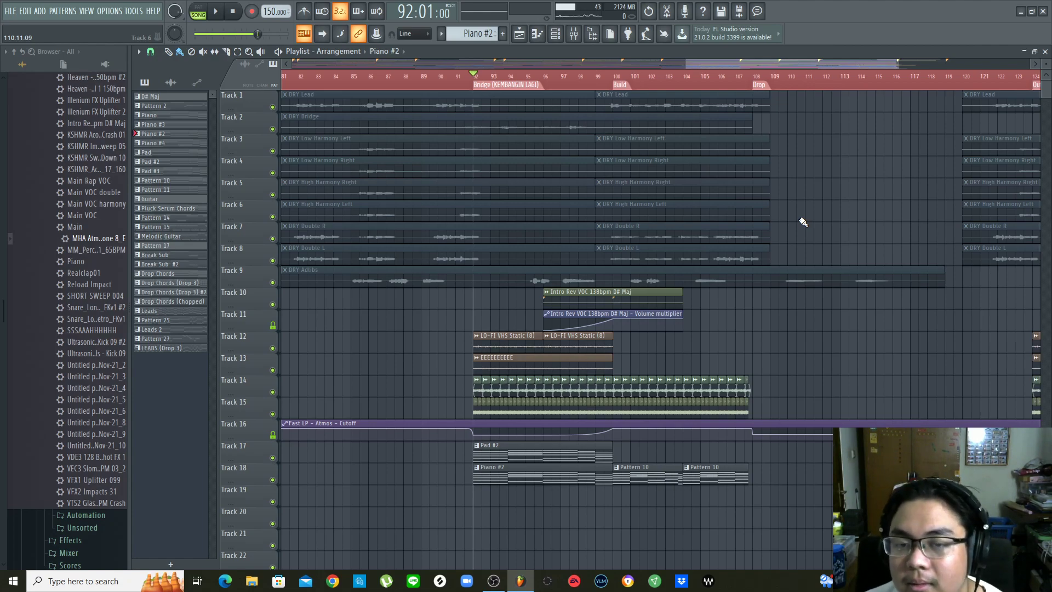
# Review the Bridge's vocal and atmosphere tracks and briefly replay the section from bar 92
pyautogui.hscroll(-2, 808, 94)
pyautogui.hscroll(2, 810, 94)
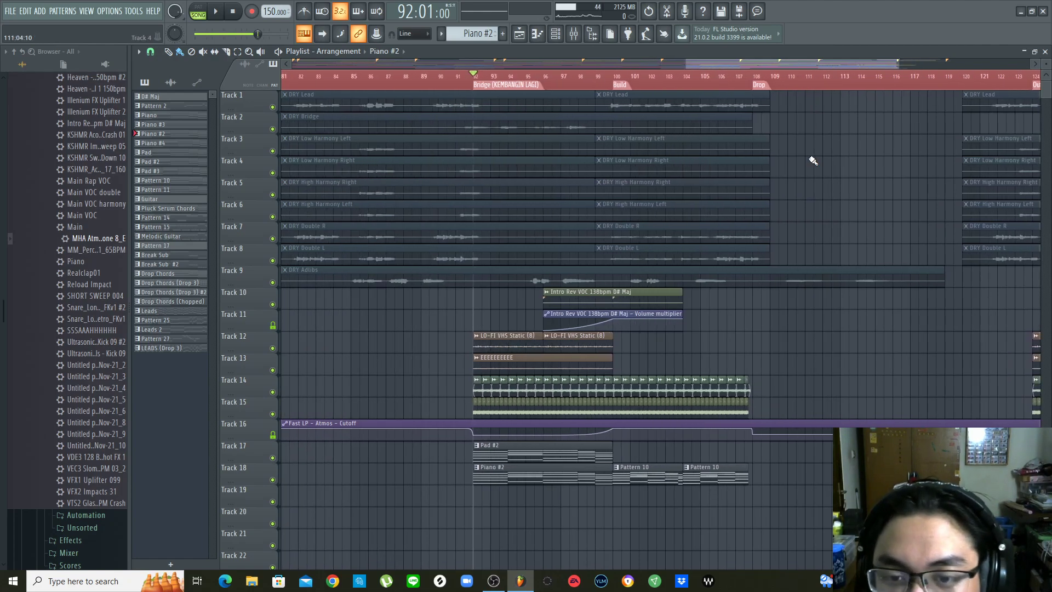
pyautogui.scroll(-5, 813, 160)
pyautogui.scroll(4, 767, 137)
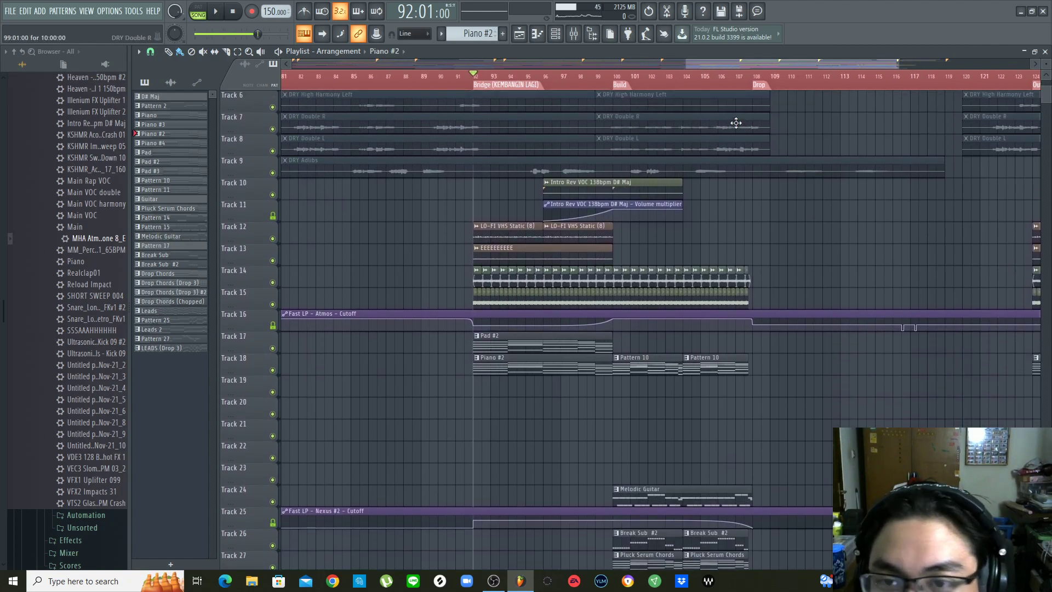
pyautogui.scroll(2, 737, 89)
pyautogui.press('space')
pyautogui.scroll(-5, 830, 213)
pyautogui.press('space')
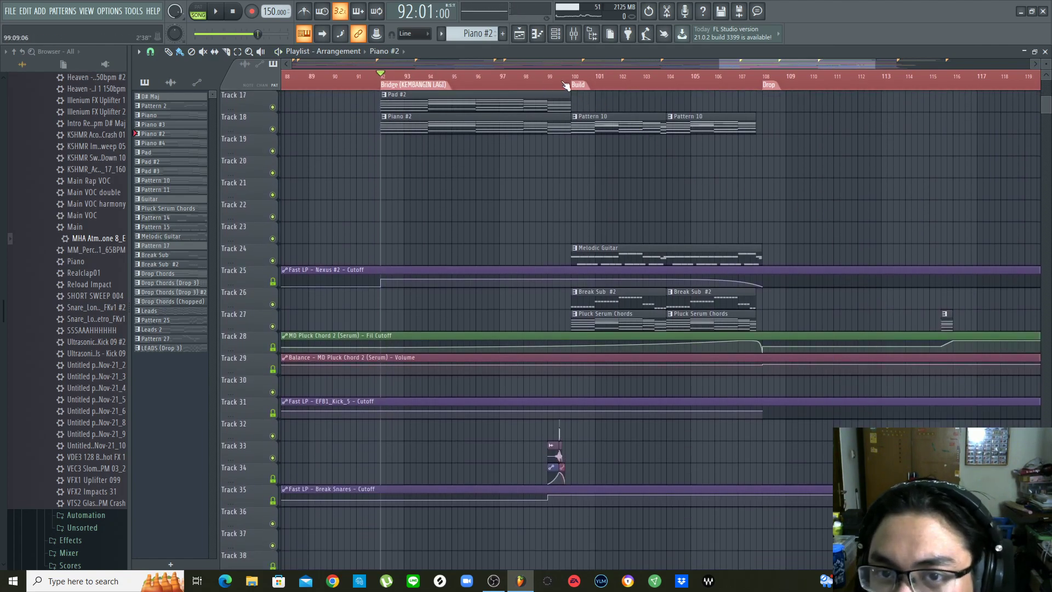
# Play the second Build from bar 100 and examine its vocal, atmosphere, piano and guitar tracks
pyautogui.click(573, 80)
pyautogui.scroll(-3, 584, 66)
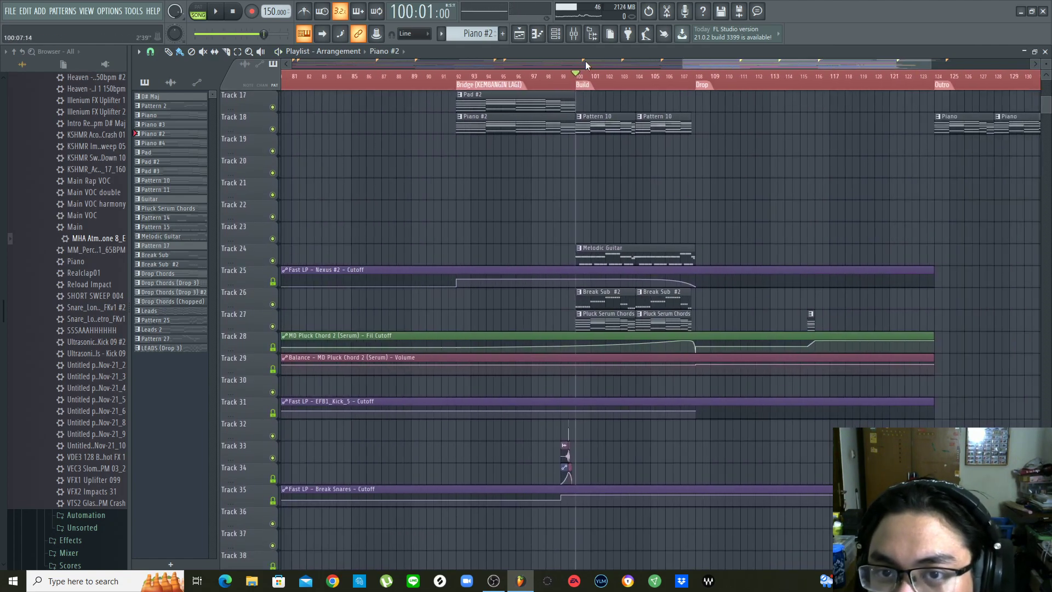
pyautogui.press('space')
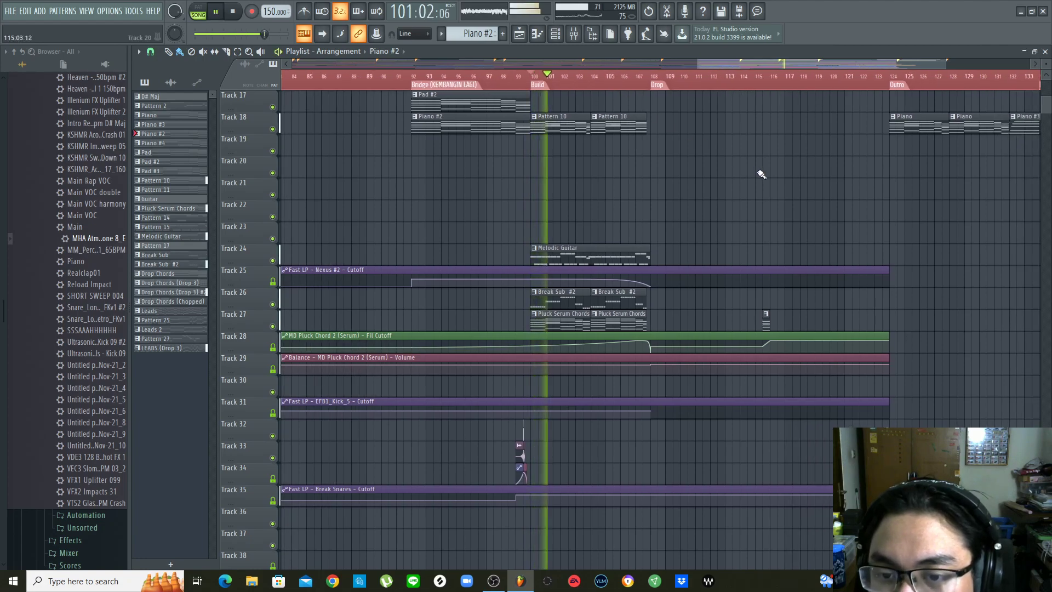
pyautogui.scroll(3, 762, 174)
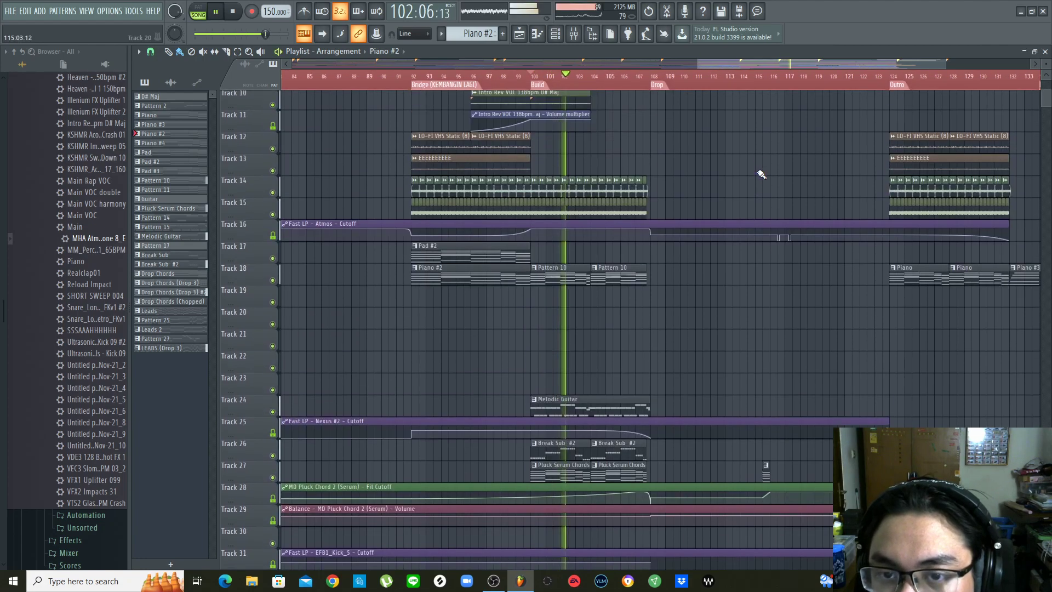
pyautogui.scroll(1, 760, 173)
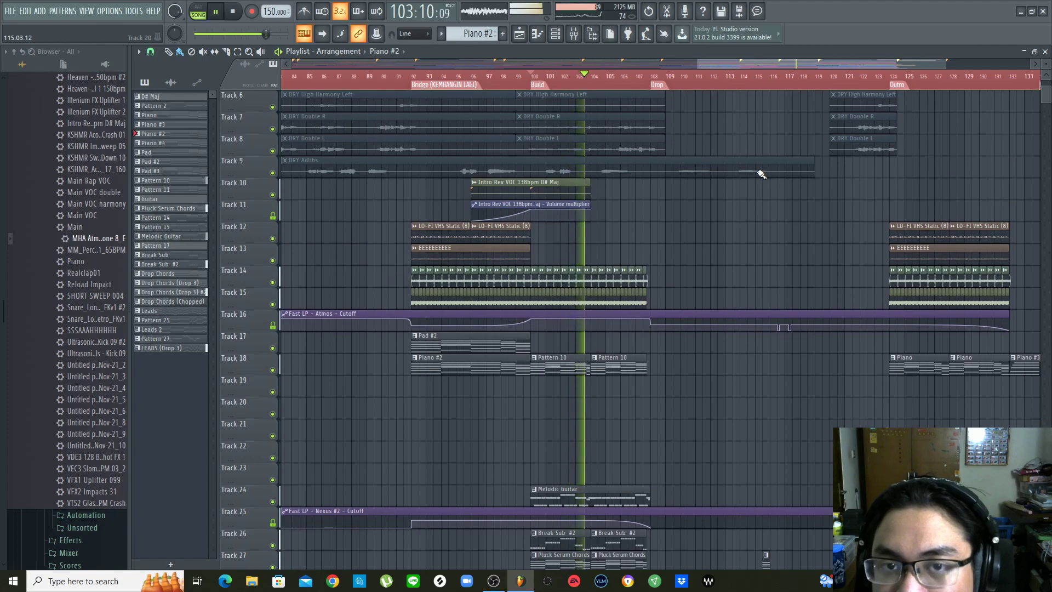
pyautogui.press('space')
pyautogui.scroll(-3, 708, 67)
pyautogui.scroll(1, 807, 137)
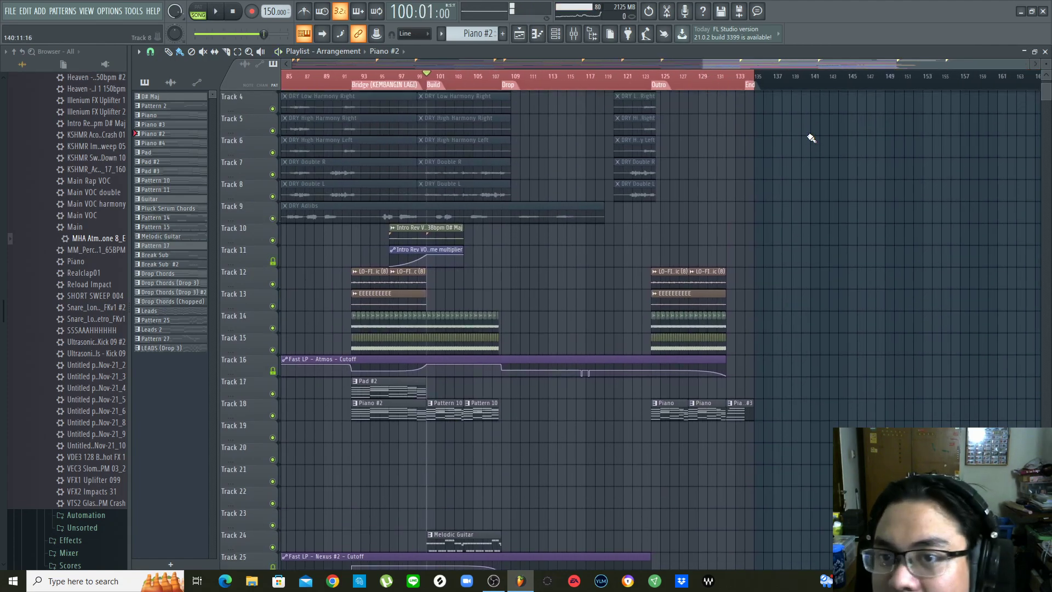
# Briefly replay the Build from bar 100 and check the audio device and buffer settings
pyautogui.press('space')
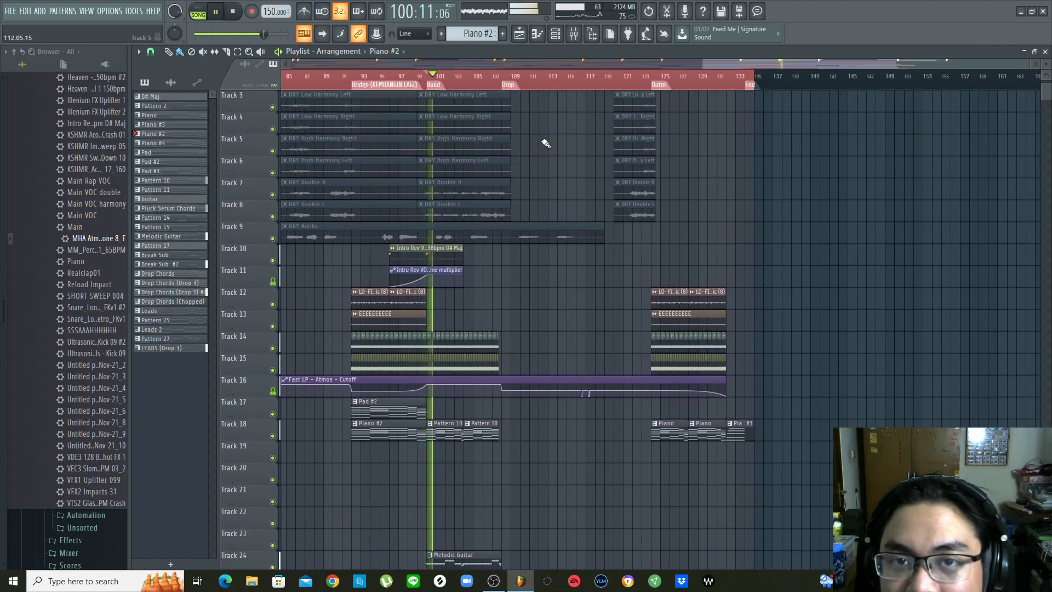
pyautogui.press('space')
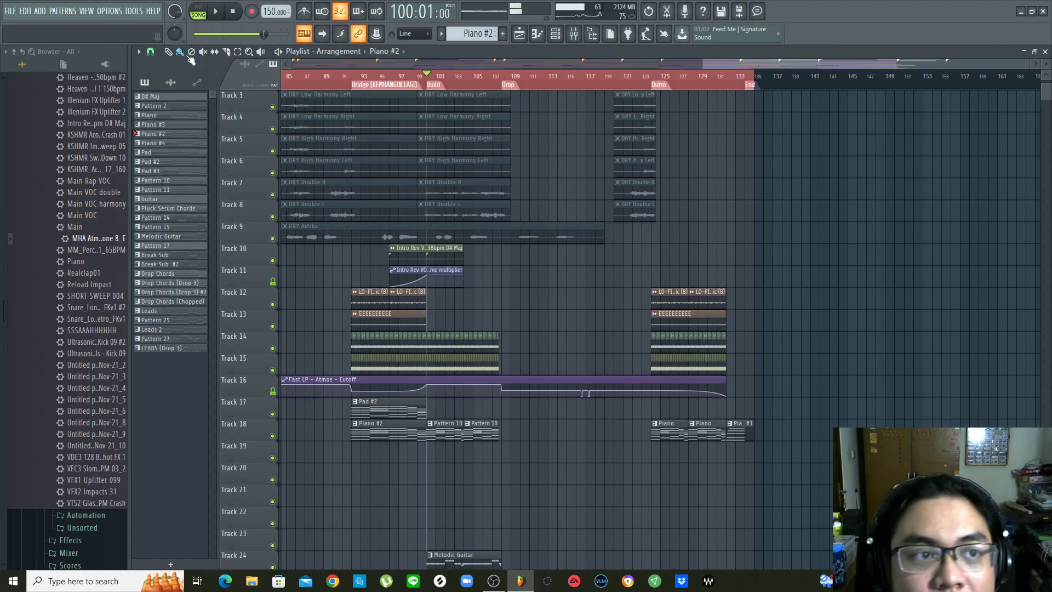
pyautogui.click(127, 12)
pyautogui.click(130, 44)
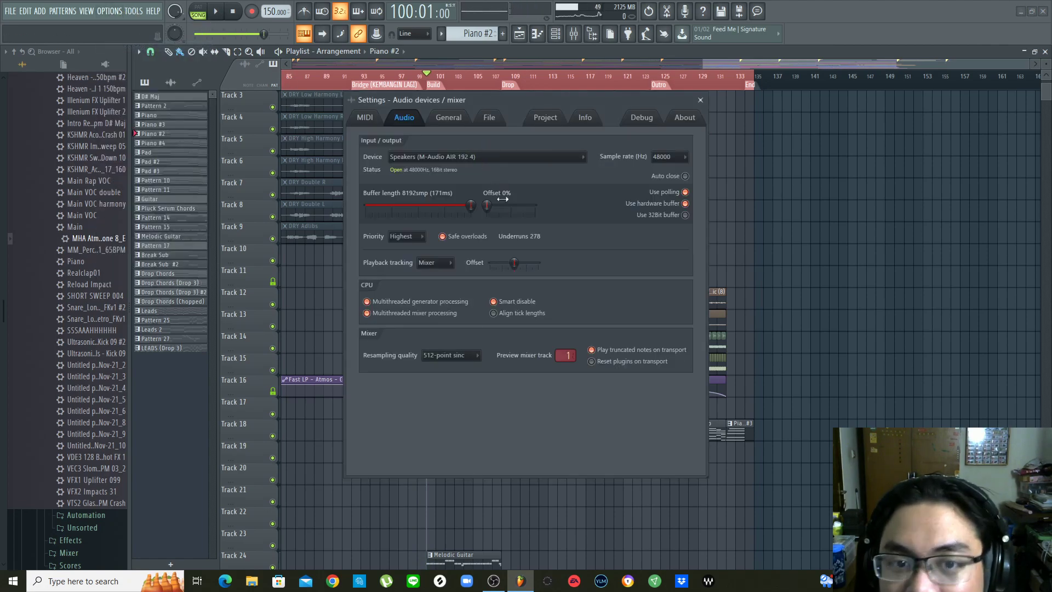
pyautogui.click(700, 100)
# Replay the Build from bar 100 with its lead, harmony and double vocal tracks in view, and stop playback
pyautogui.press('space')
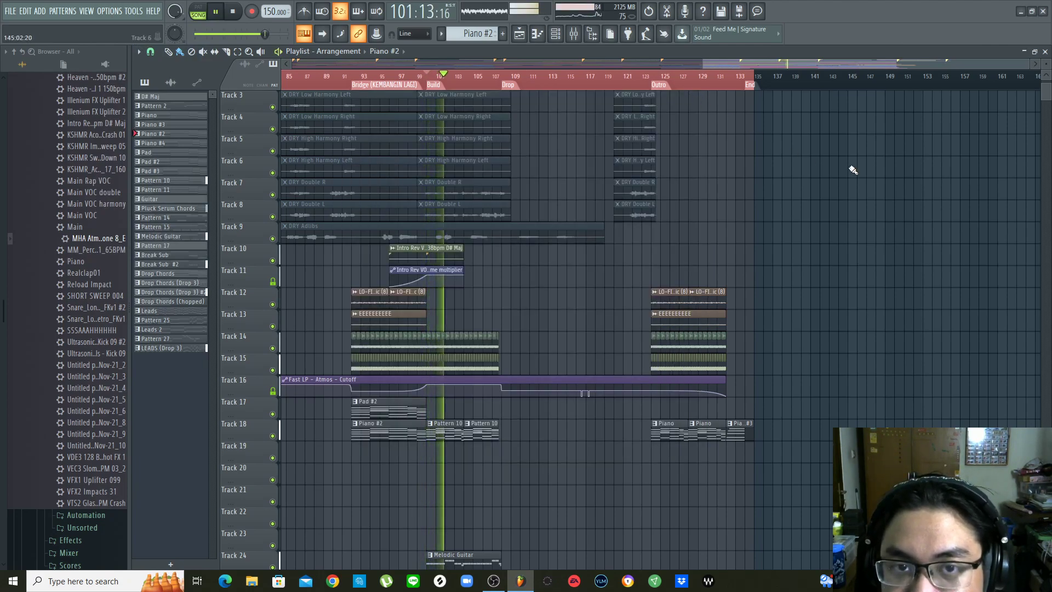
pyautogui.scroll(2, 854, 170)
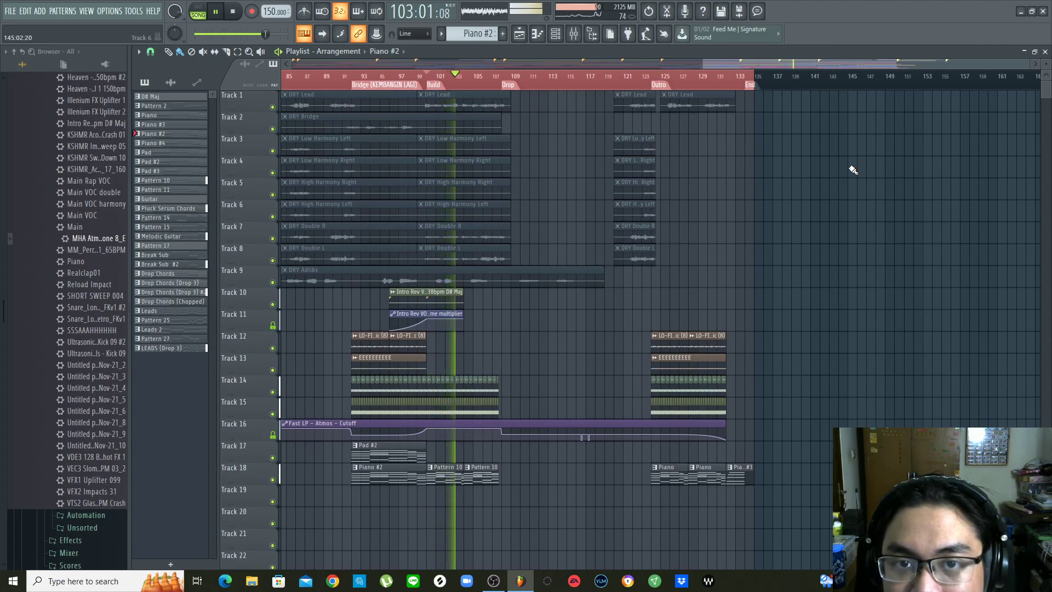
pyautogui.press('space')
# Play from bar 107 into the final Drop while examining its effects, riser, leads and chord tracks, and stop playback
pyautogui.scroll(2, 527, 87)
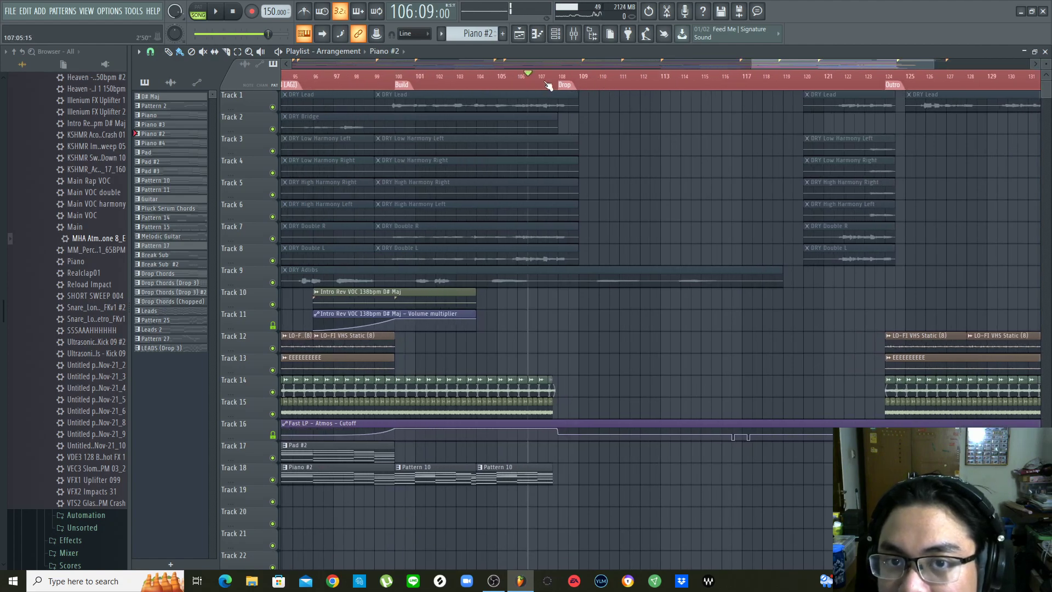
pyautogui.press('space')
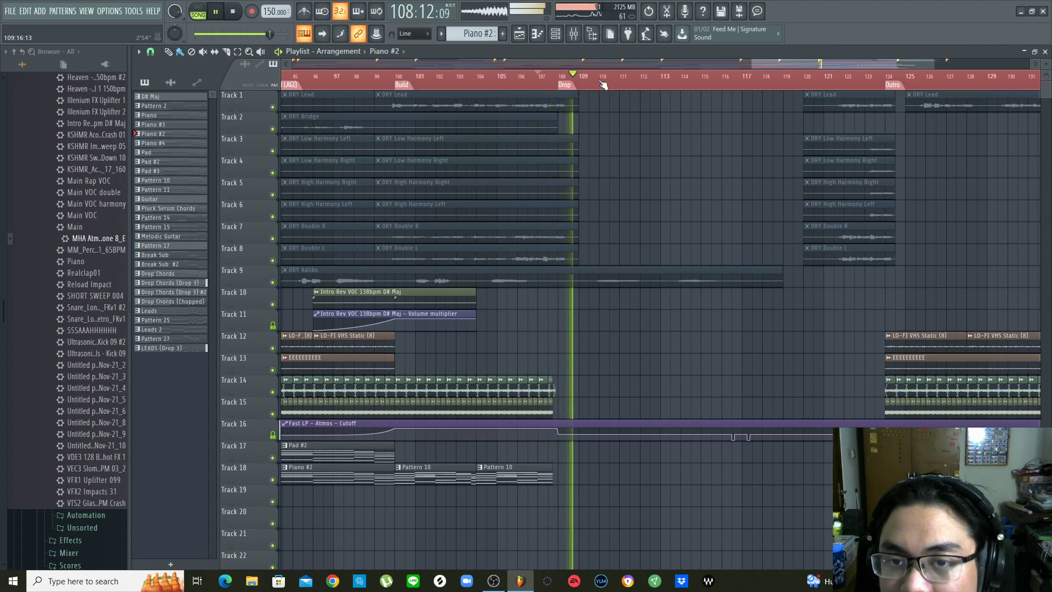
pyautogui.scroll(-8, 698, 178)
pyautogui.scroll(-12, 697, 178)
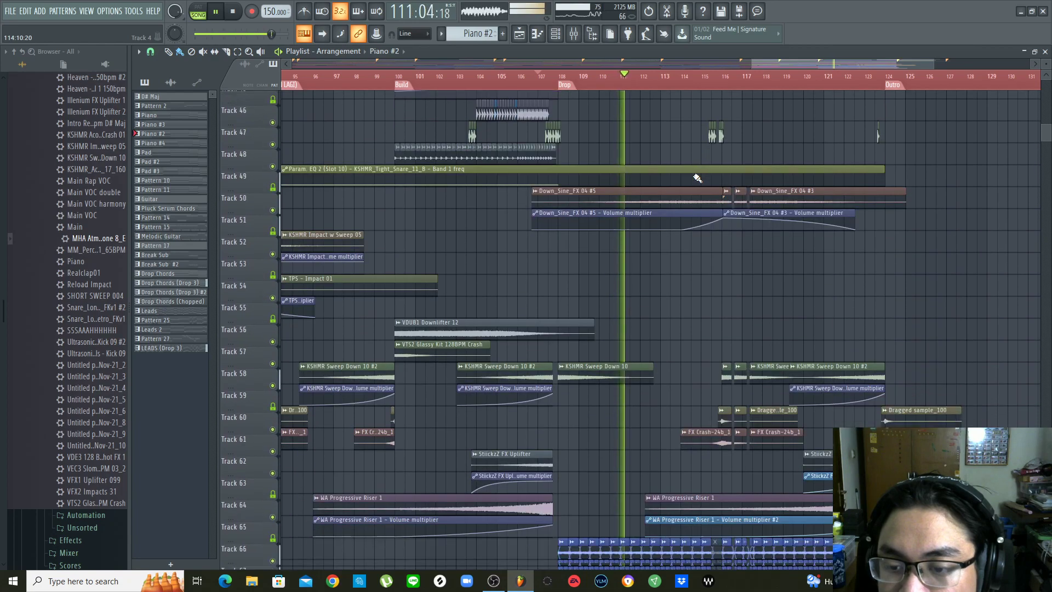
pyautogui.scroll(-1, 698, 178)
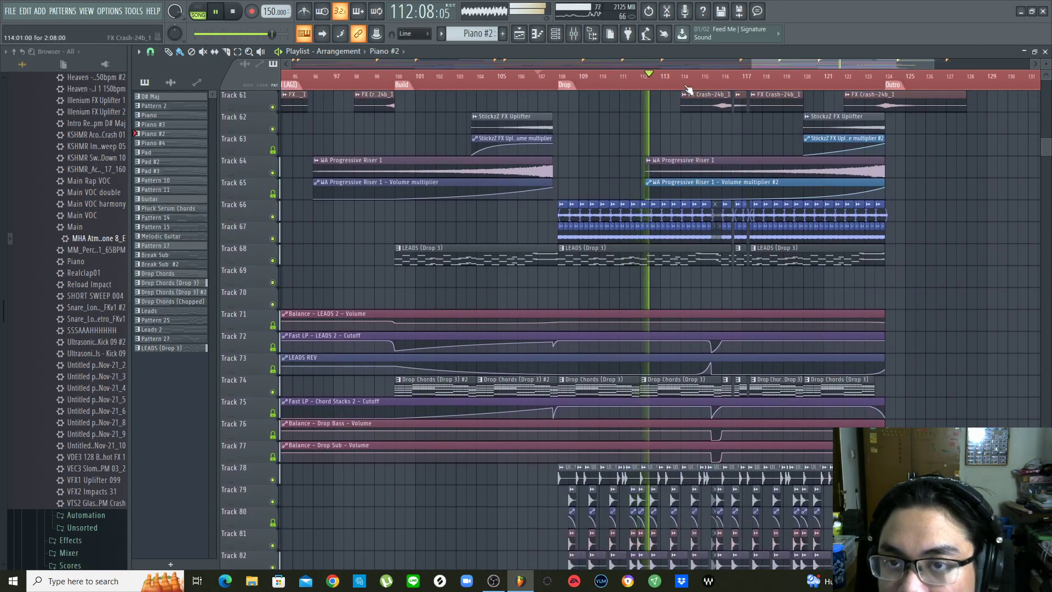
pyautogui.hscroll(3, 684, 66)
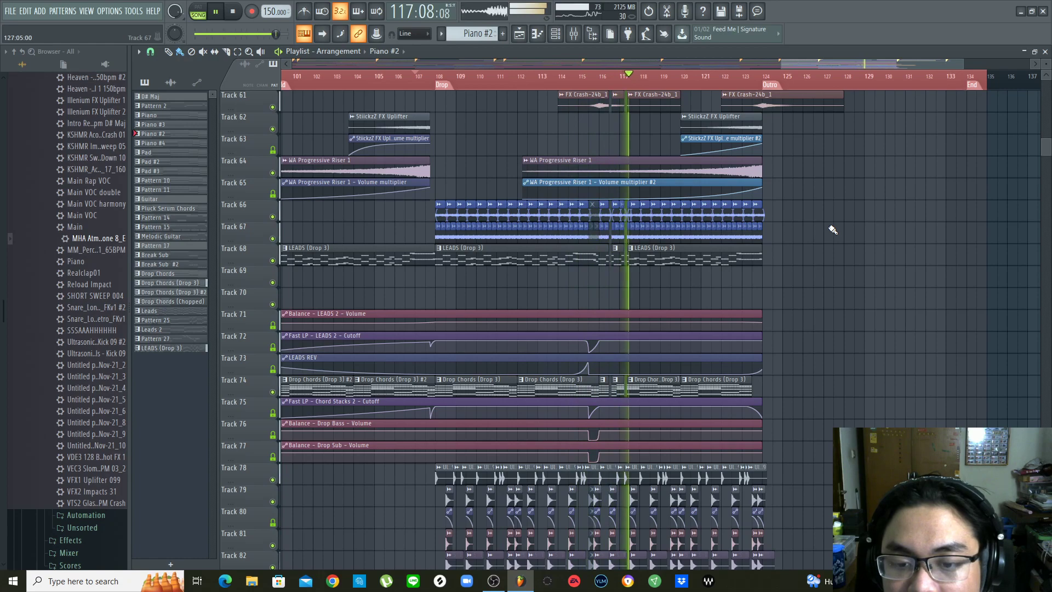
pyautogui.press('space')
# Examine the final Drop's layers, from sweeps and risers through leads, chords and automation to drums and hat loops
pyautogui.scroll(-8, 833, 229)
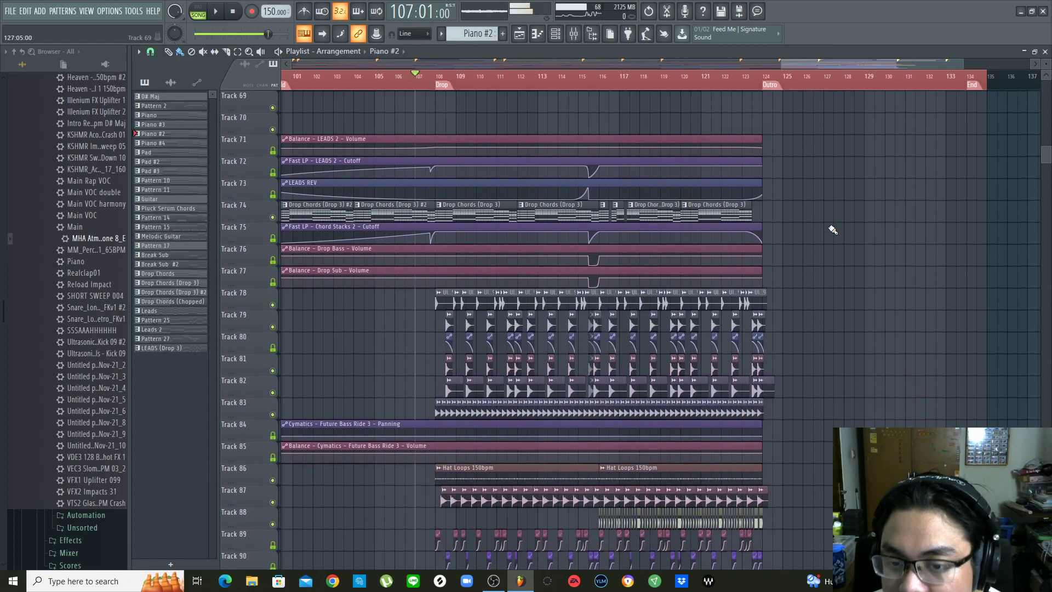
pyautogui.scroll(10, 833, 229)
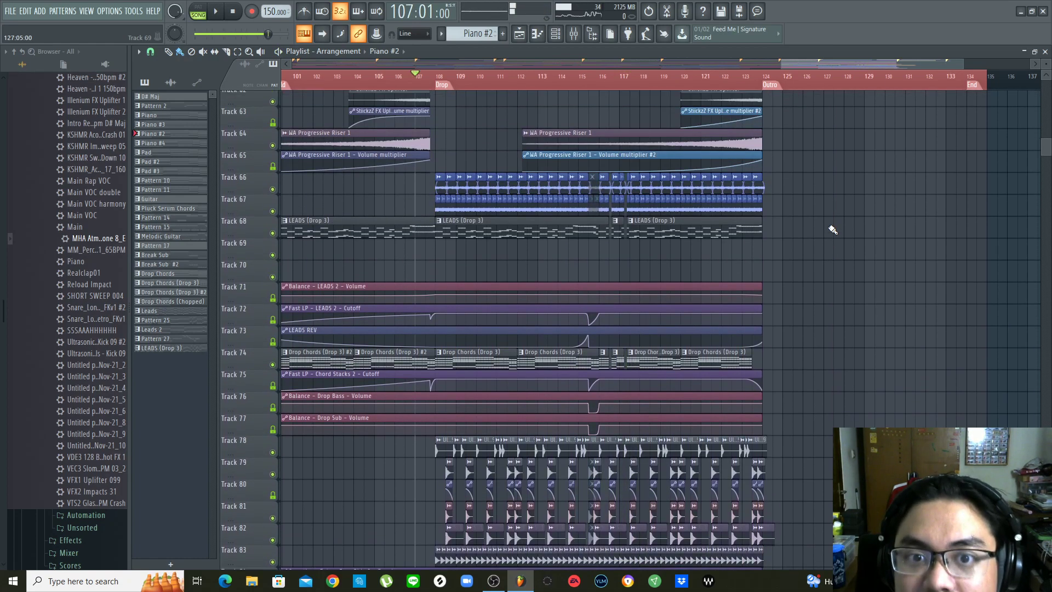
pyautogui.scroll(4, 833, 229)
pyautogui.scroll(-6, 833, 229)
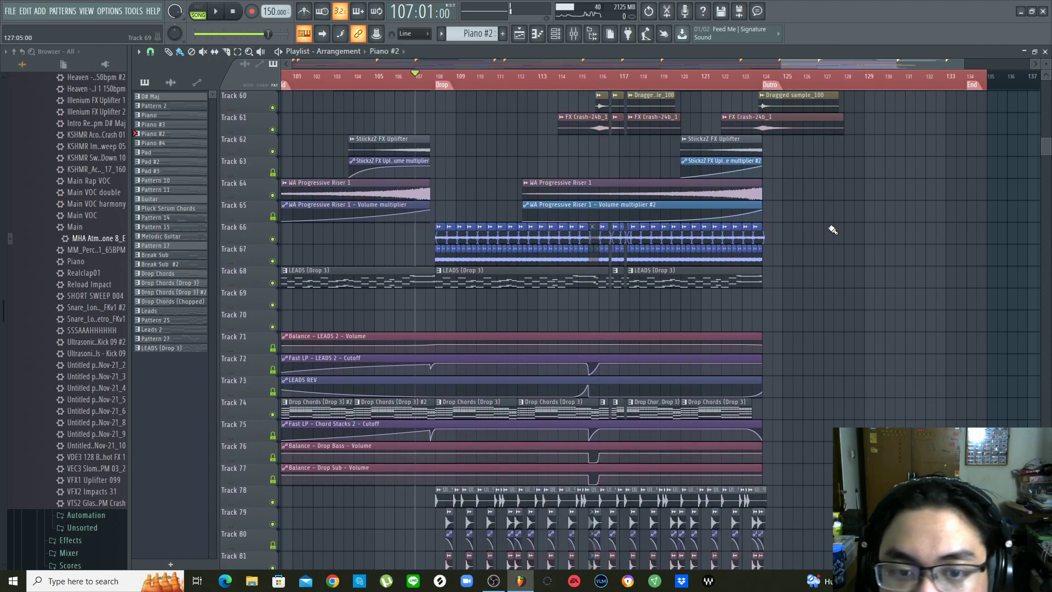
pyautogui.scroll(4, 495, 88)
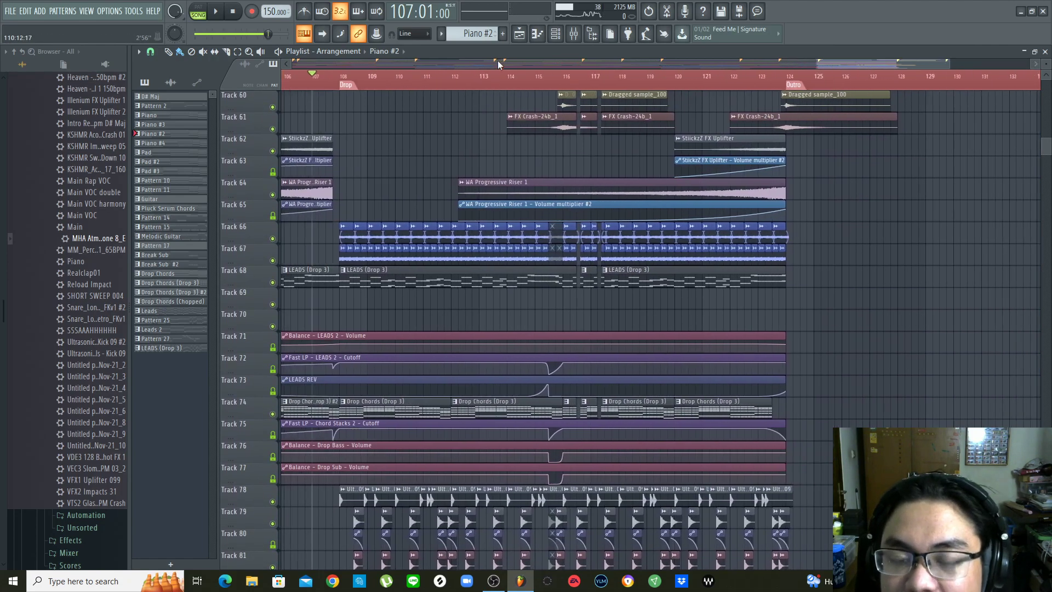
pyautogui.scroll(-5, 499, 81)
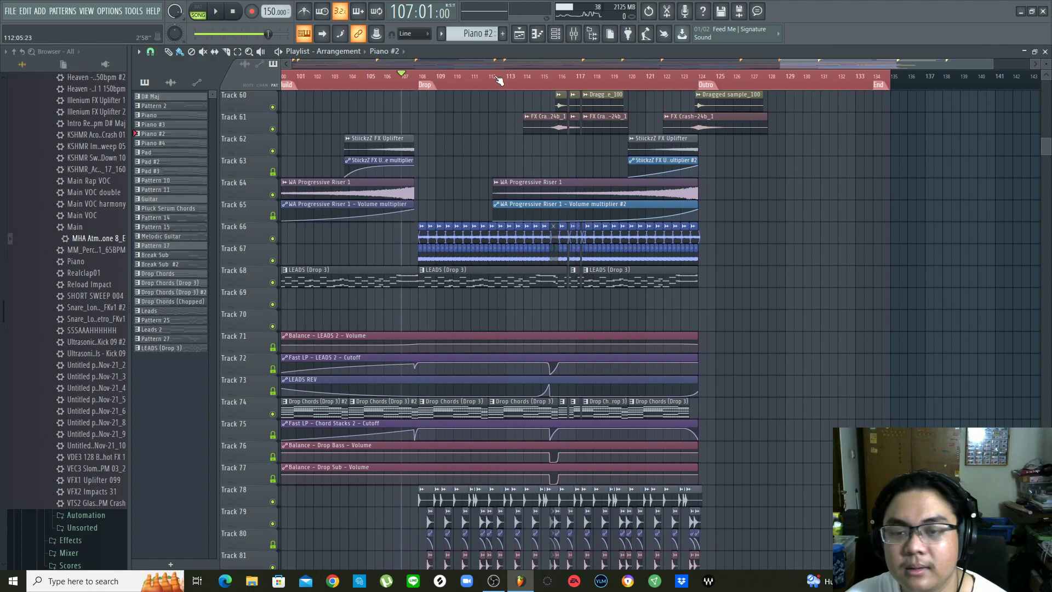
pyautogui.scroll(-2, 804, 277)
pyautogui.scroll(3, 805, 277)
pyautogui.scroll(2, 804, 276)
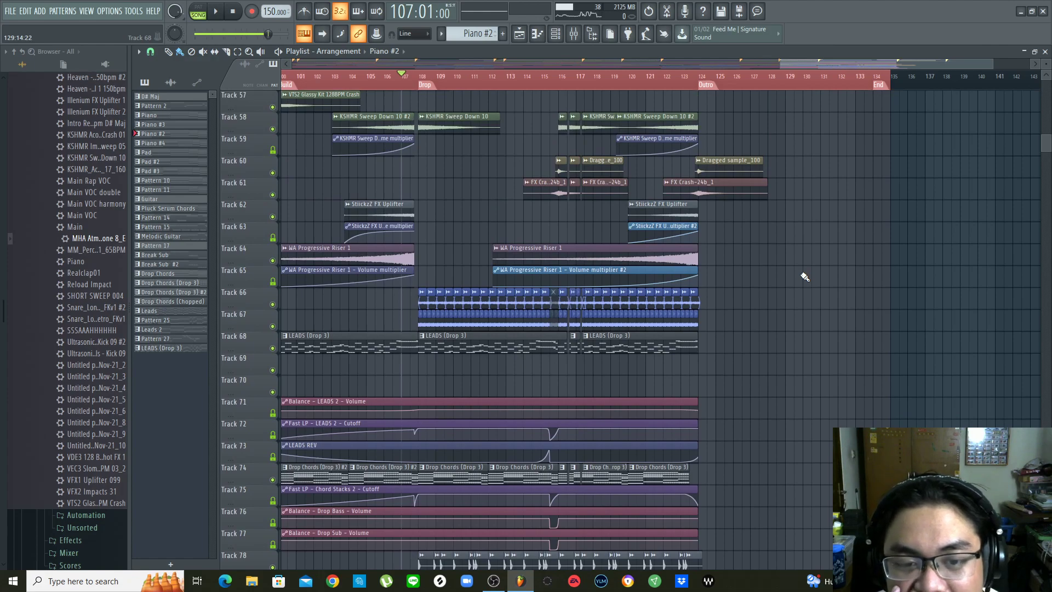
pyautogui.scroll(-5, 805, 277)
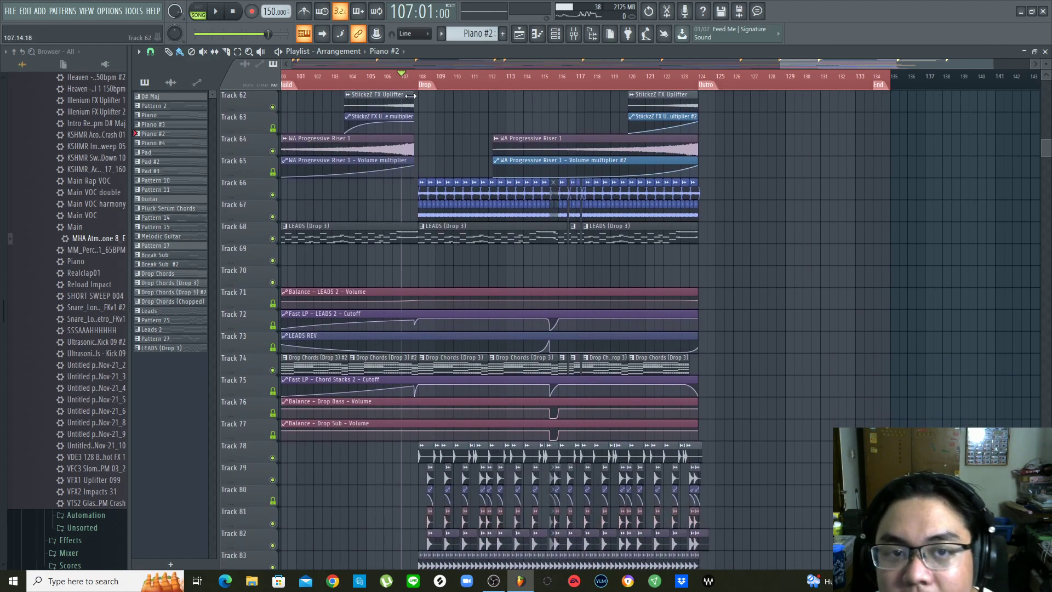
# Solo the leads on Track 68 and audition them in the first Drop from bar 26 and the second Drop from bar 76
pyautogui.keyDown('ctrl'); pyautogui.click(277, 241); pyautogui.keyUp('ctrl')
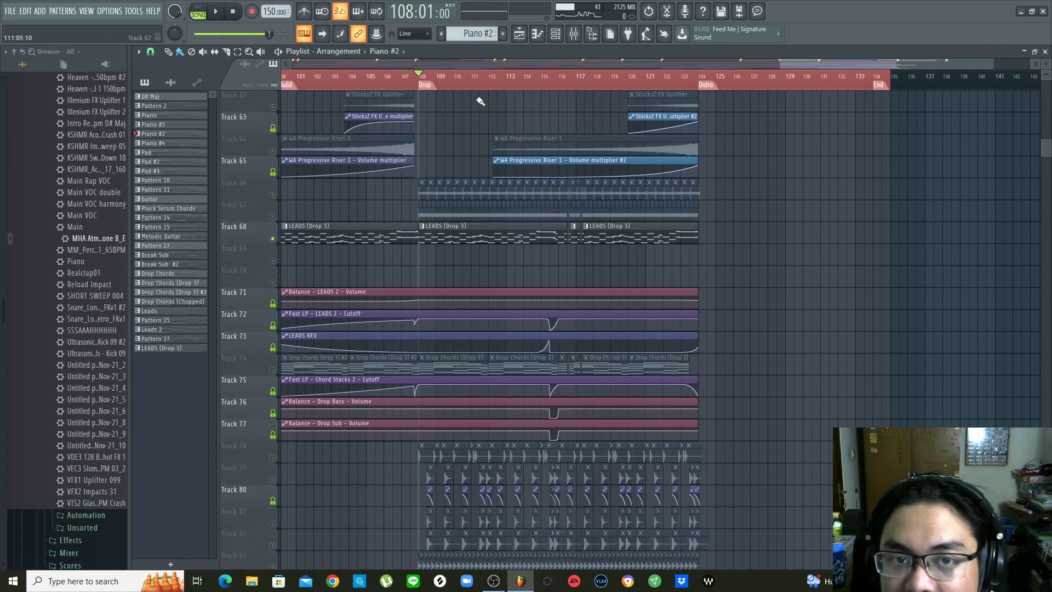
pyautogui.scroll(-4, 522, 88)
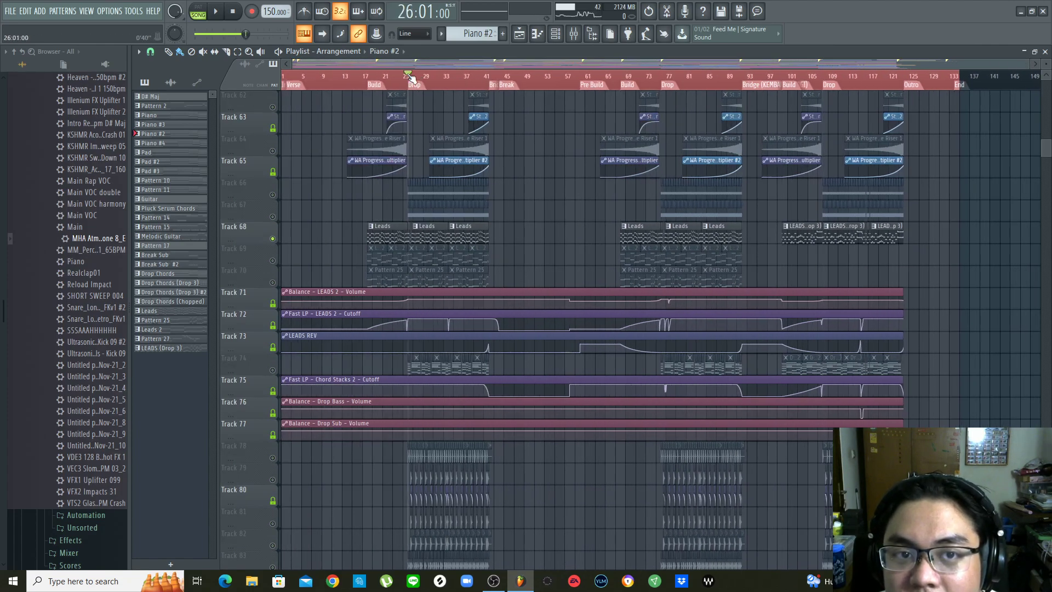
pyautogui.press('space')
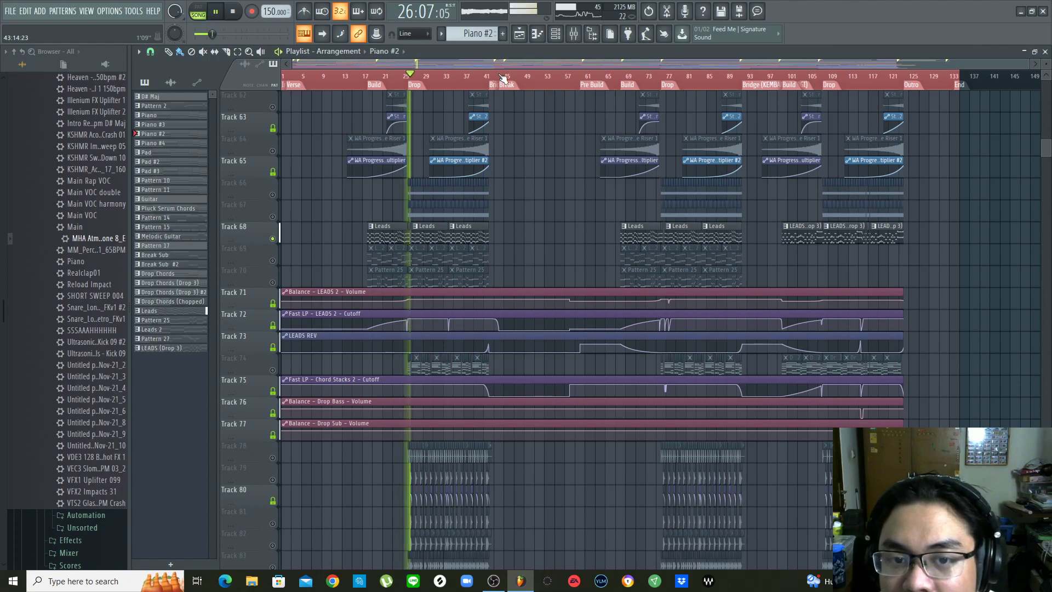
pyautogui.click(666, 80)
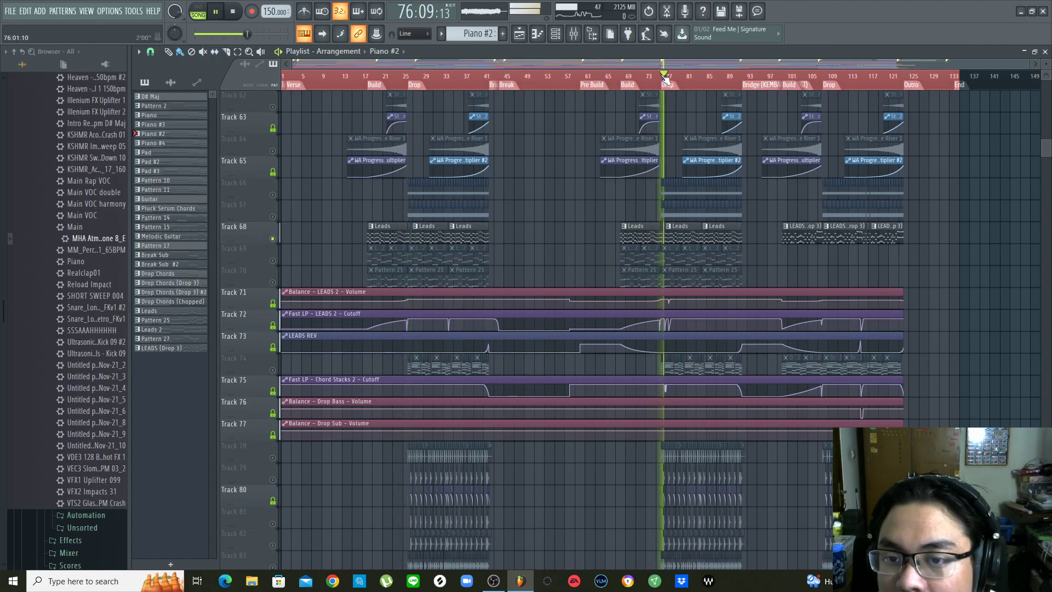
pyautogui.scroll(3, 667, 64)
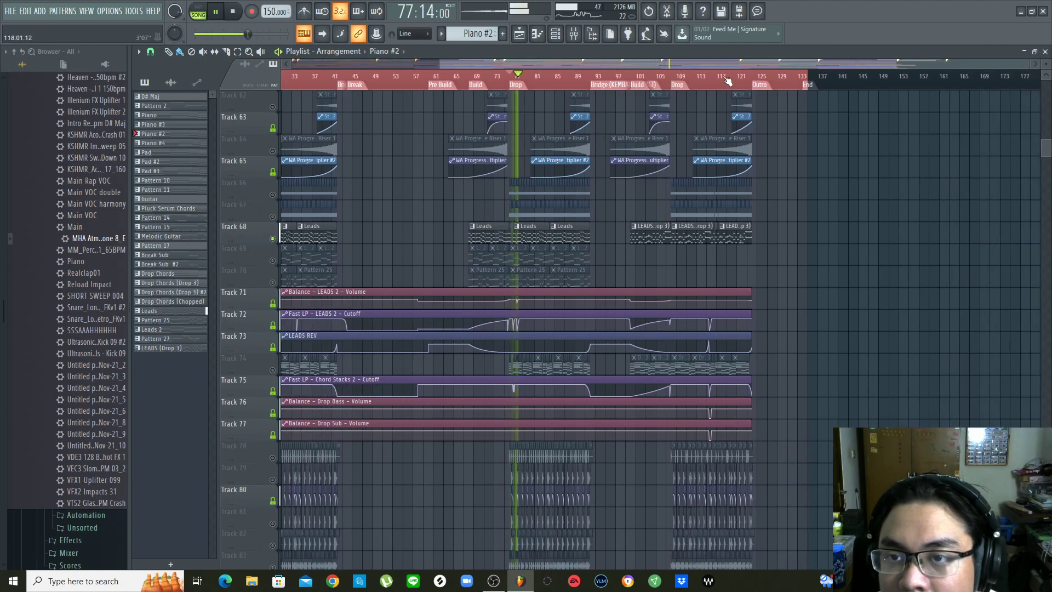
# Audition the soloed LEADS (Drop 3) pattern in the final Drop from bar 108 and stop playback
pyautogui.scroll(3, 728, 78)
pyautogui.press('space')
pyautogui.scroll(-3, 730, 62)
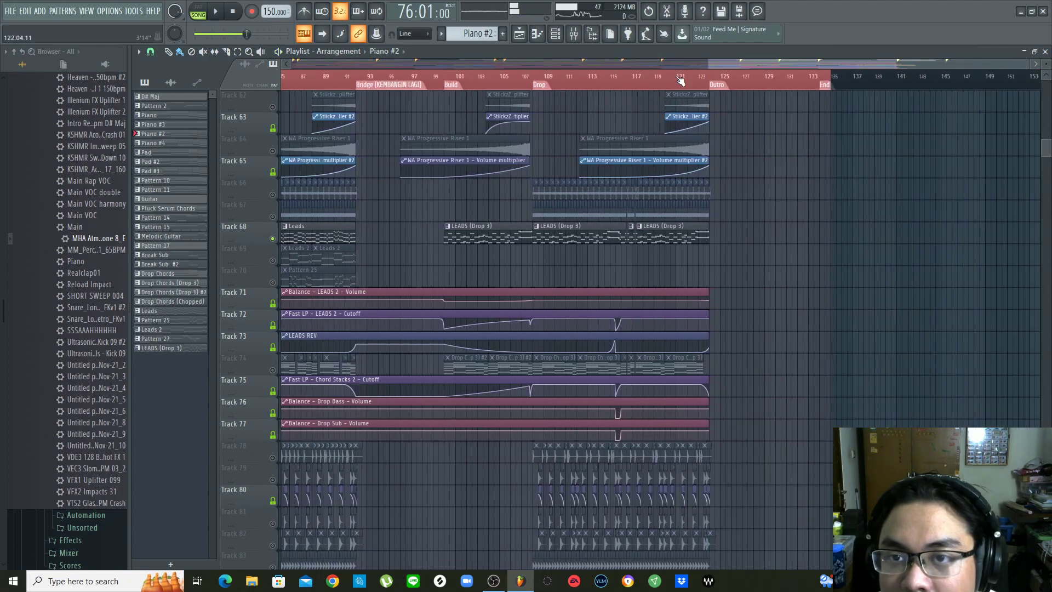
pyautogui.scroll(2, 680, 79)
pyautogui.scroll(1, 681, 81)
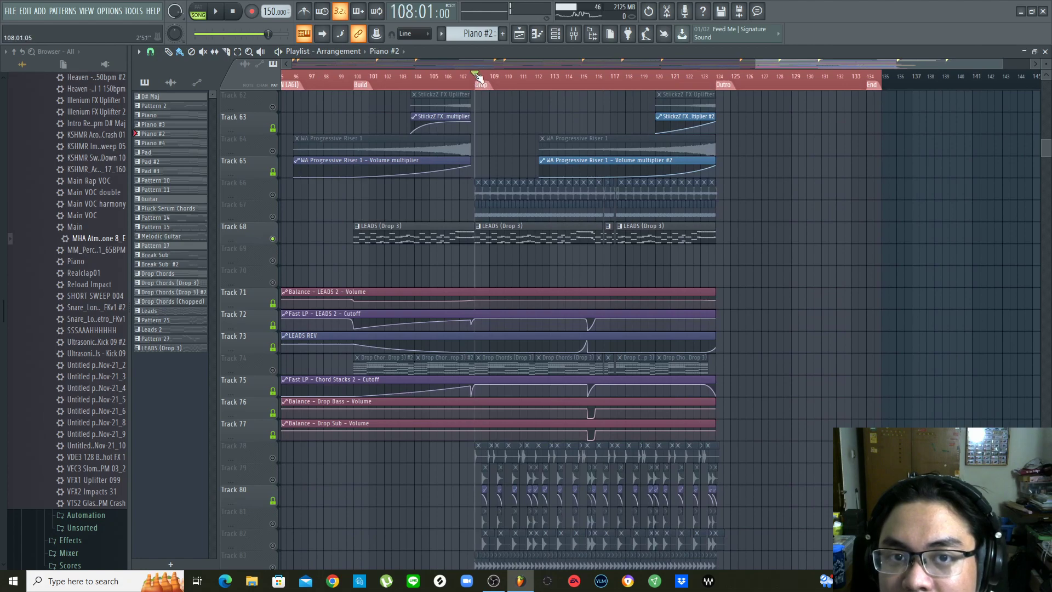
pyautogui.scroll(2, 515, 78)
pyautogui.press('space')
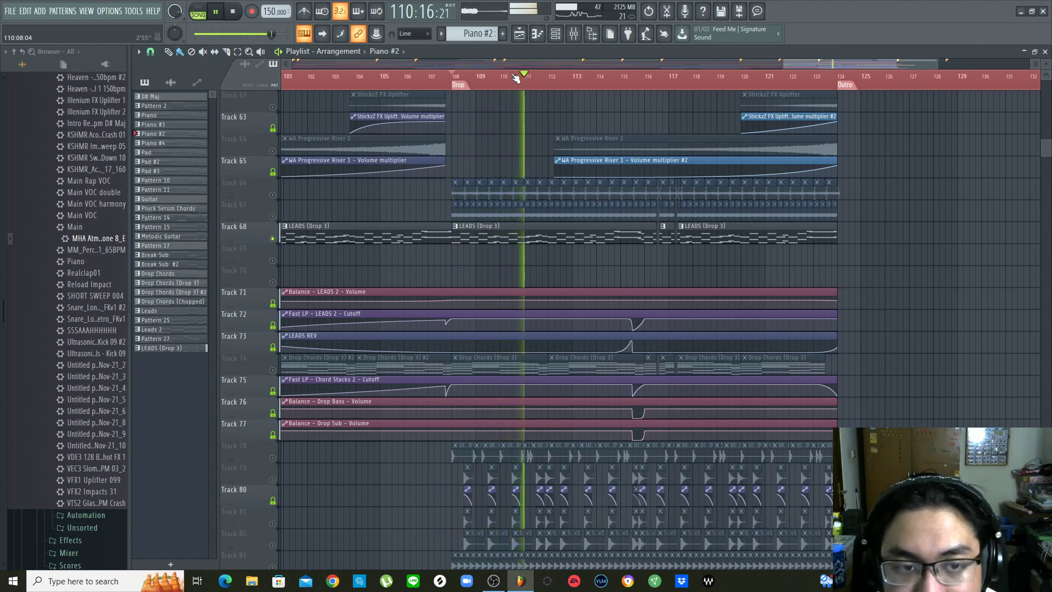
pyautogui.press('space')
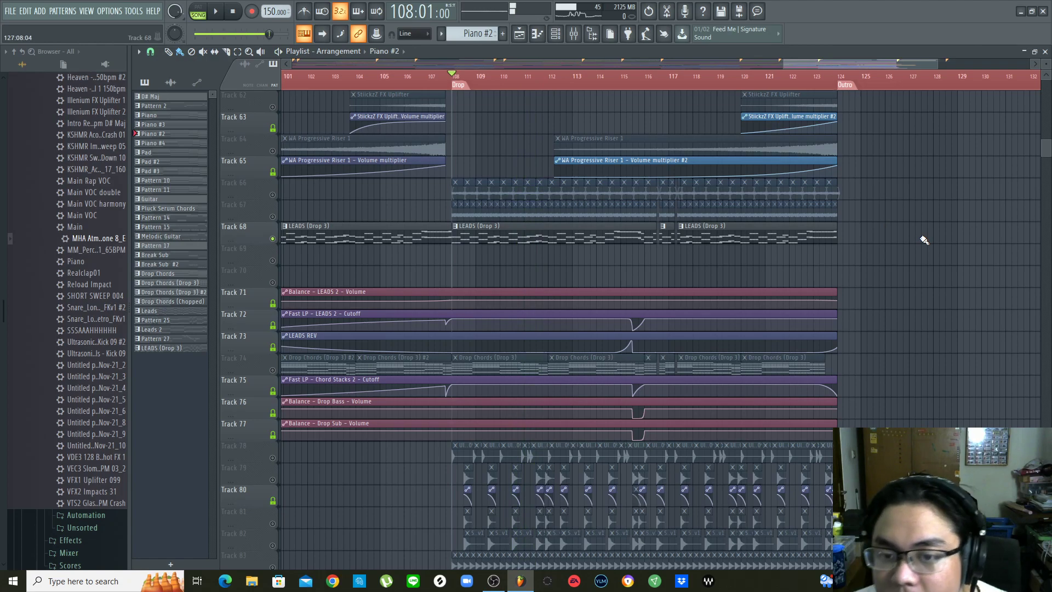
# Isolate the final Drop's drum tracks 78, 79, 81, 82 and 83 in place of the leads and play them from bar 108
pyautogui.scroll(-5, 924, 240)
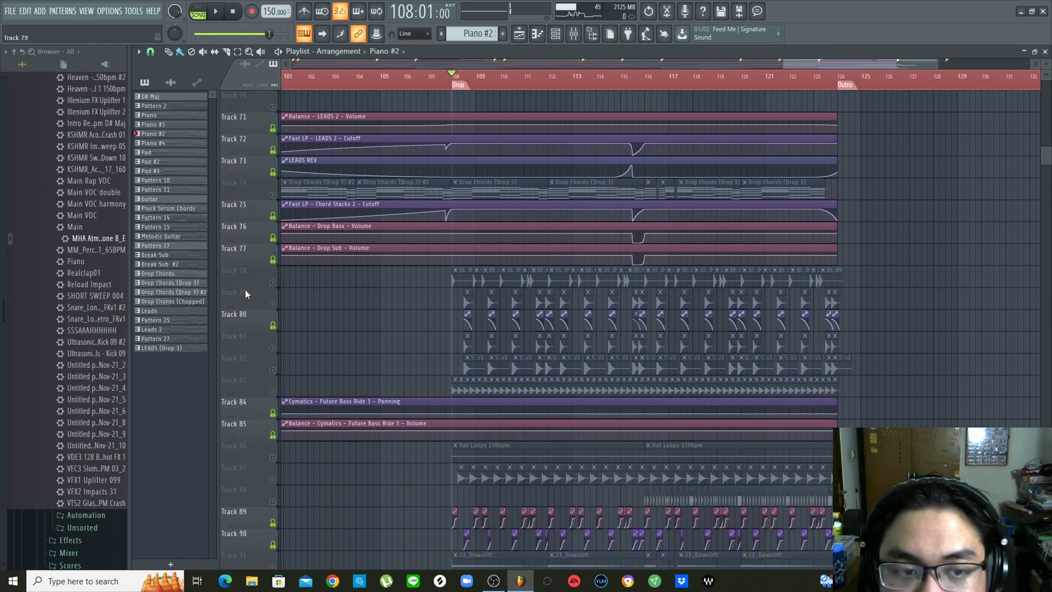
pyautogui.click(273, 283)
pyautogui.click(273, 304)
pyautogui.click(273, 349)
pyautogui.click(273, 371)
pyautogui.click(273, 393)
pyautogui.scroll(-1, 371, 346)
pyautogui.press('space')
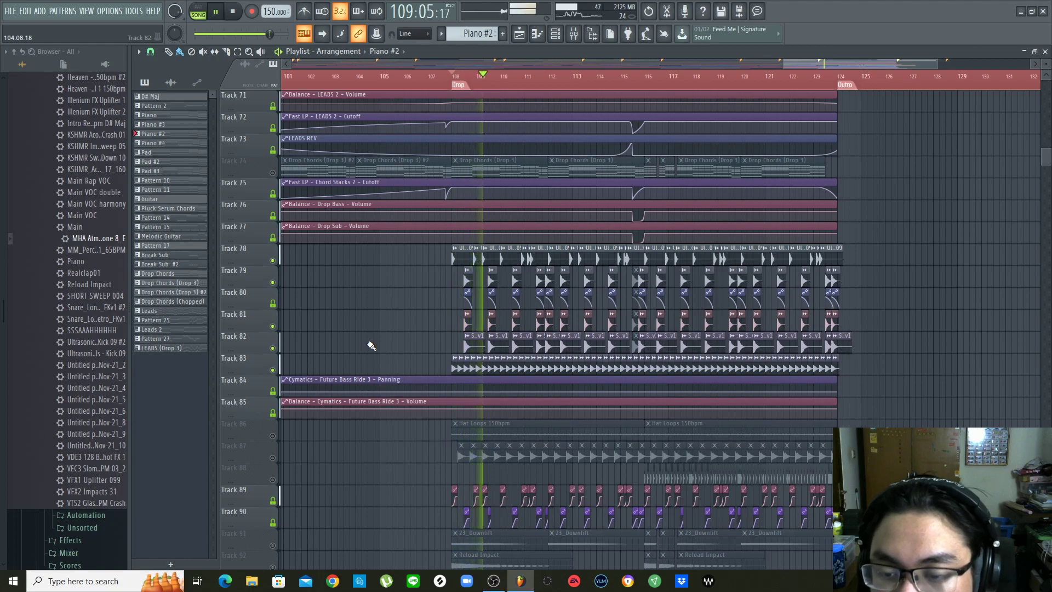
pyautogui.scroll(2, 372, 346)
pyautogui.press('space')
# Locate the short Pluck Serum Chords clip on Track 27 in the final Drop and play from bar 115
pyautogui.scroll(6, 371, 346)
pyautogui.scroll(4, 413, 263)
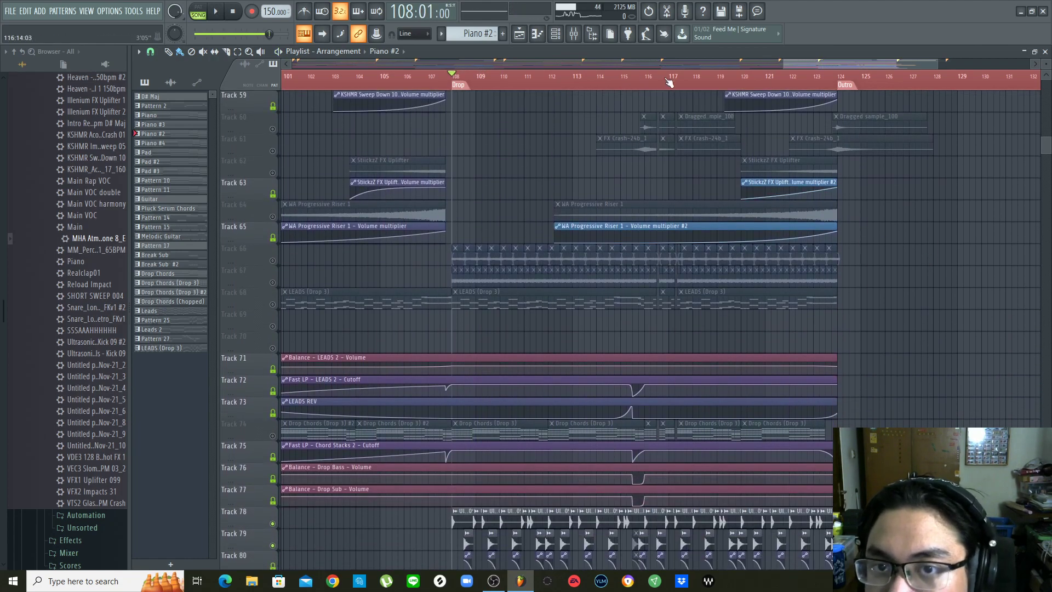
pyautogui.scroll(3, 670, 83)
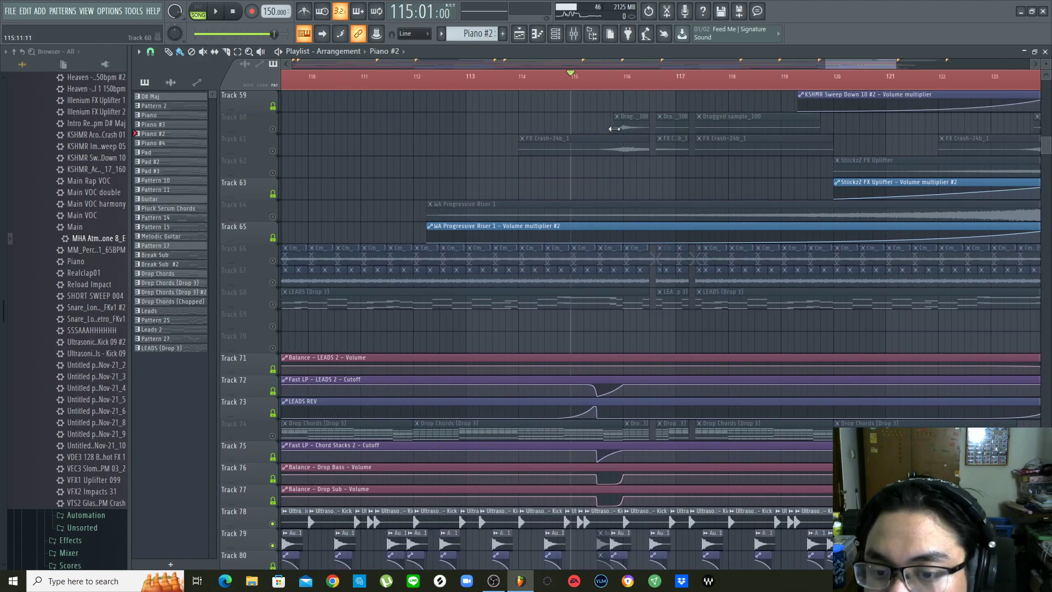
pyautogui.scroll(-20, 658, 176)
pyautogui.scroll(20, 661, 177)
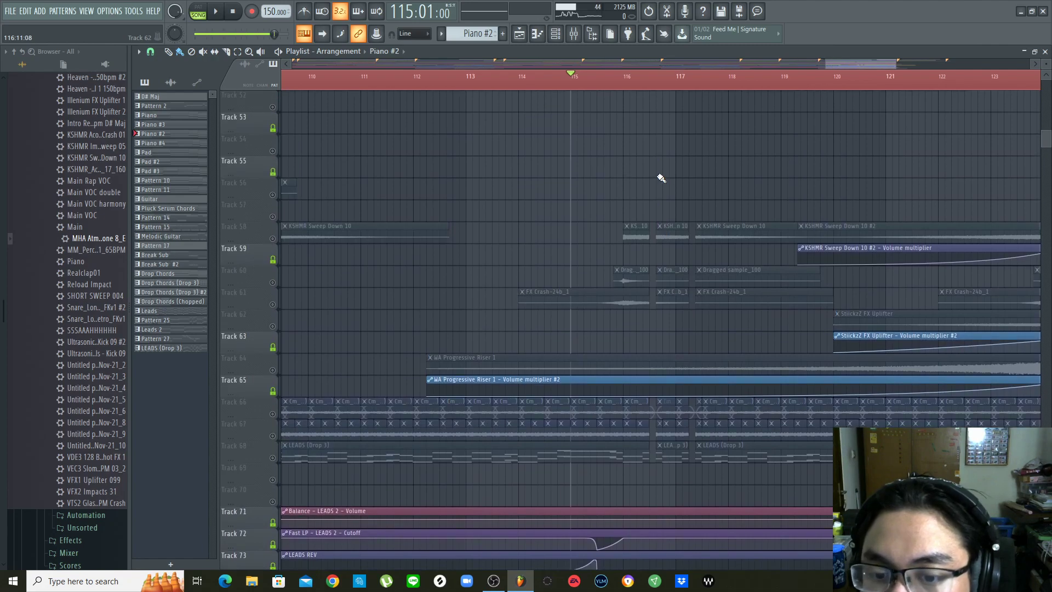
pyautogui.scroll(4, 661, 178)
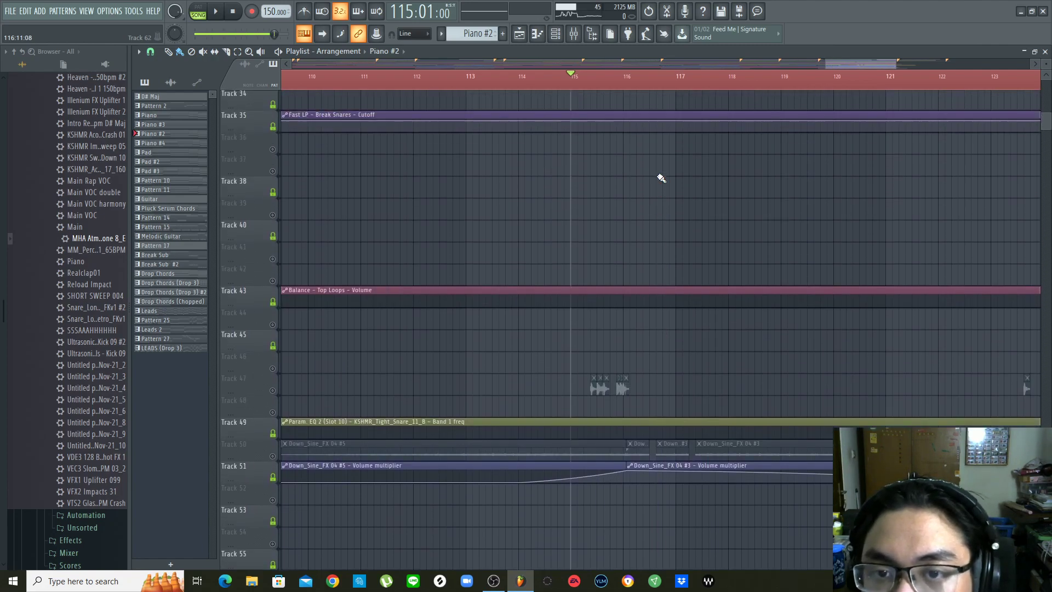
pyautogui.scroll(-8, 661, 178)
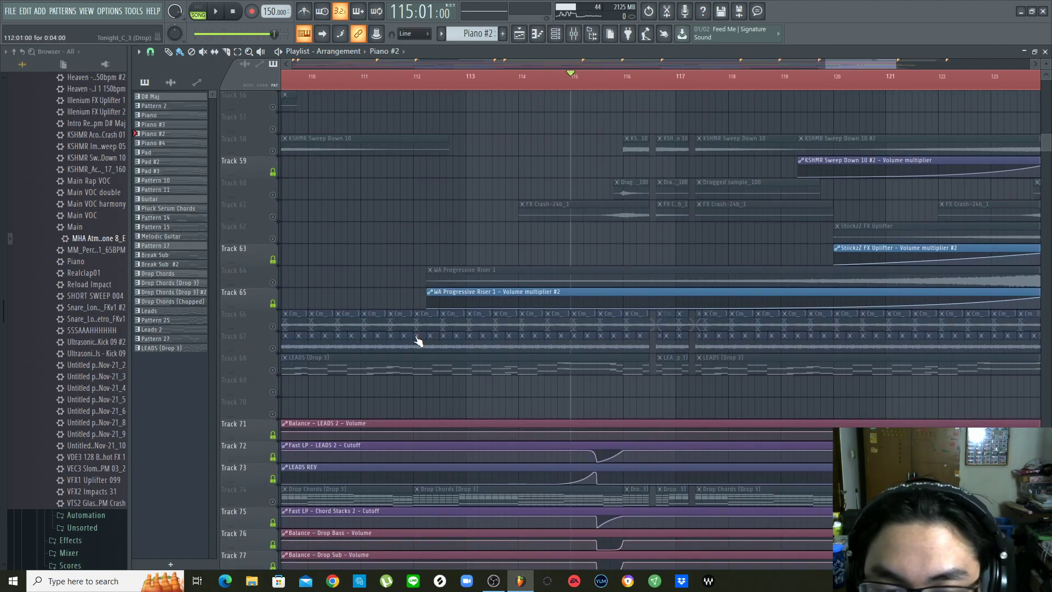
pyautogui.scroll(-2, 295, 335)
pyautogui.scroll(20, 494, 306)
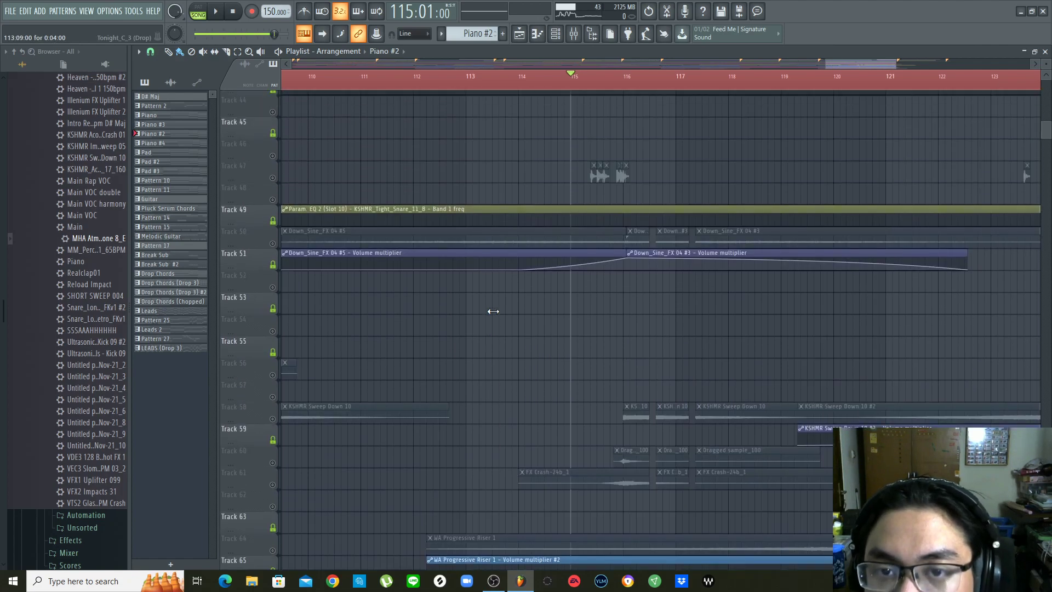
pyautogui.scroll(11, 493, 311)
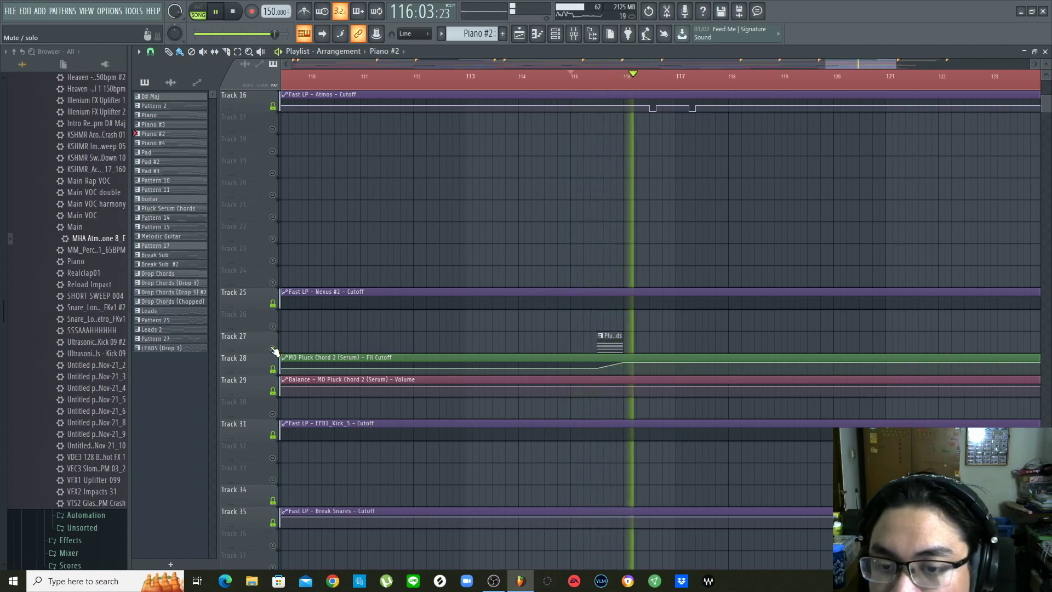
# Solo Track 27 and audition its Pluck Serum Chords clip in the final Drop from bar 115
pyautogui.moveTo(673, 92); pyautogui.dragTo(529, 328)
pyautogui.moveTo(636, 80); pyautogui.dragTo(632, 143)
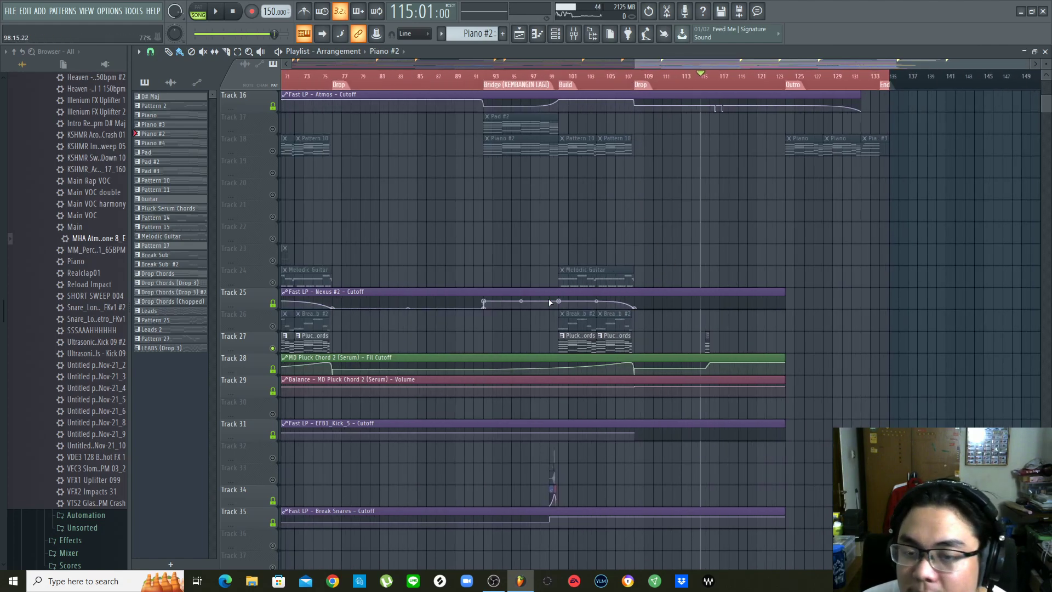
pyautogui.scroll(3, 754, 82)
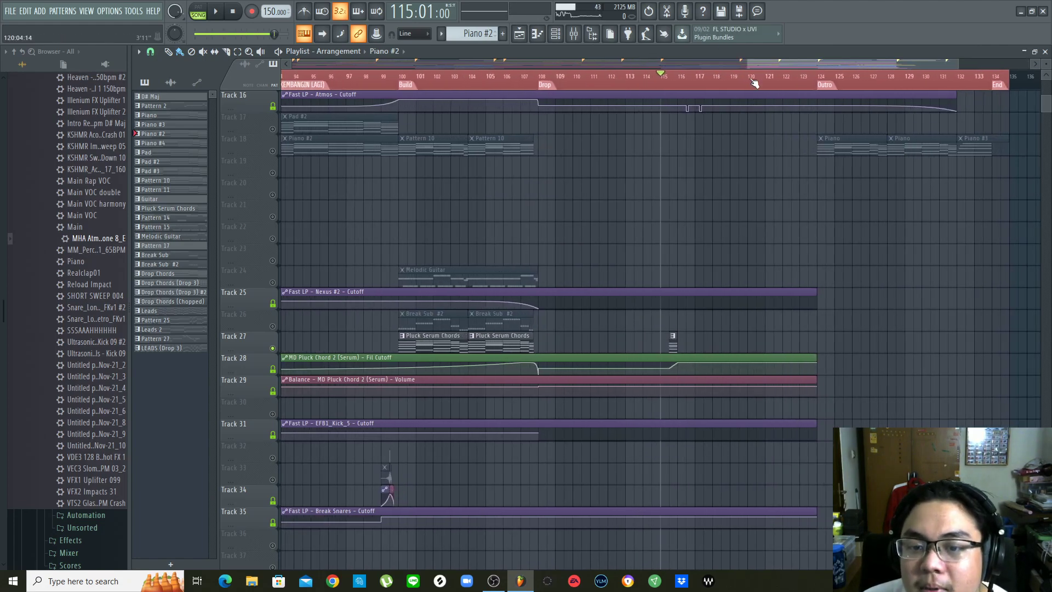
pyautogui.scroll(-1, 754, 82)
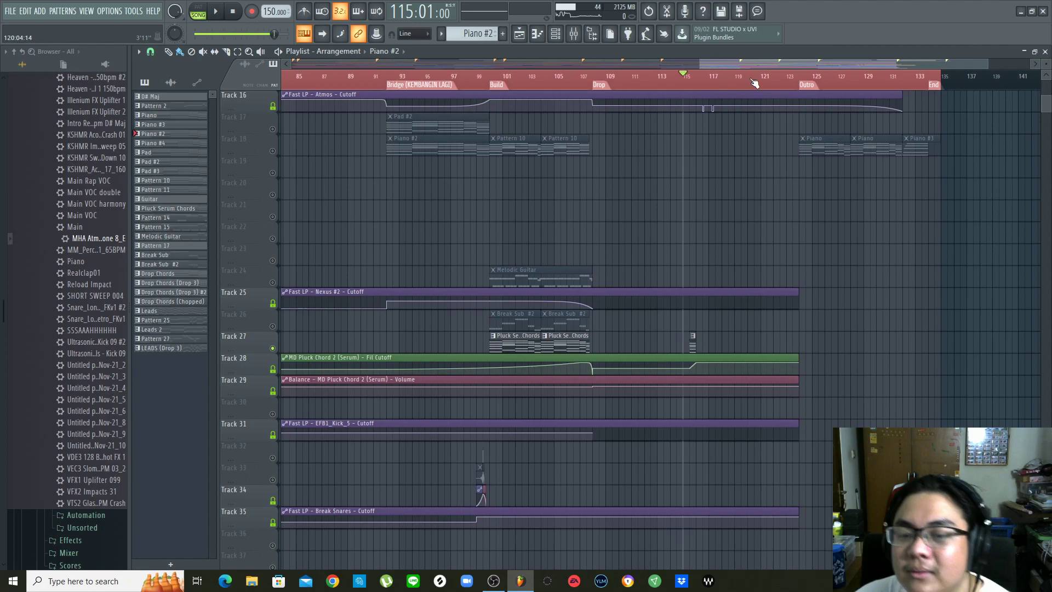
pyautogui.scroll(4, 754, 88)
pyautogui.press('space')
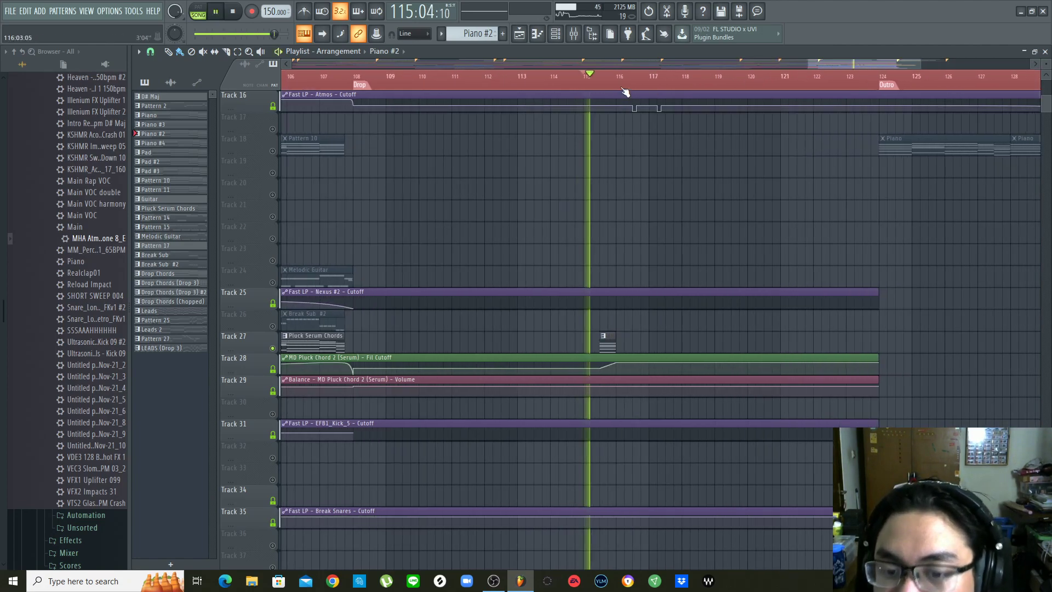
pyautogui.press('space')
# Take a closer look at the soloed Pluck Serum Chords clip, briefly replay from bar 115 and stop
pyautogui.scroll(4, 625, 88)
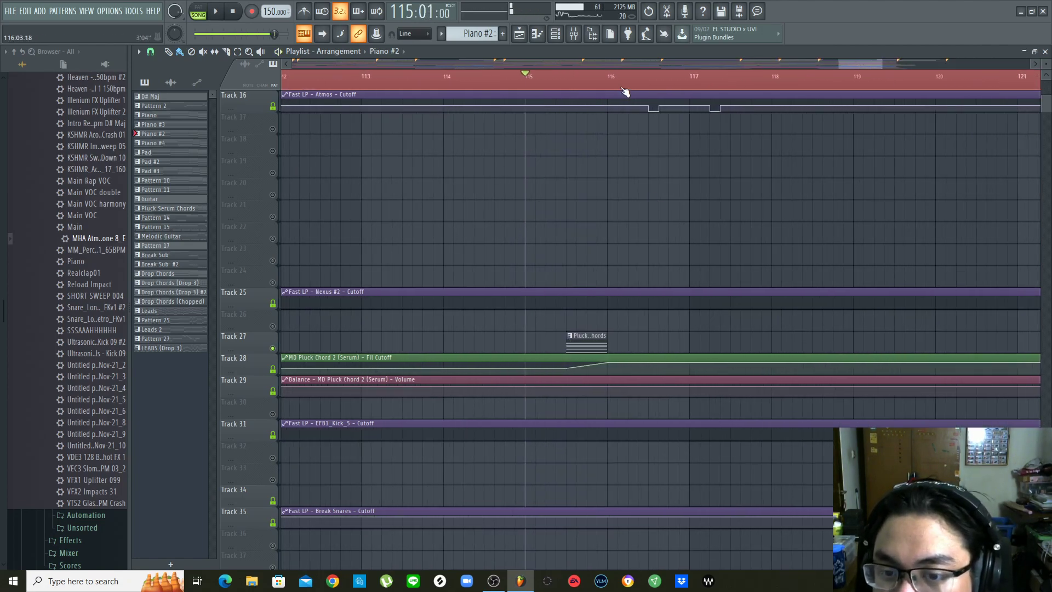
pyautogui.scroll(-1, 671, 402)
pyautogui.scroll(-2, 671, 401)
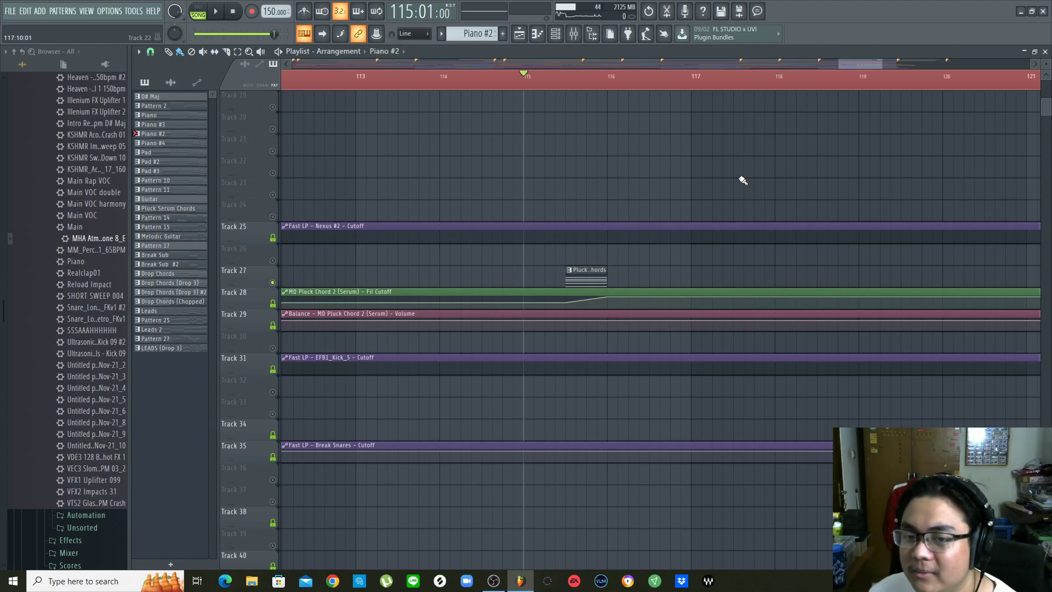
pyautogui.press('space')
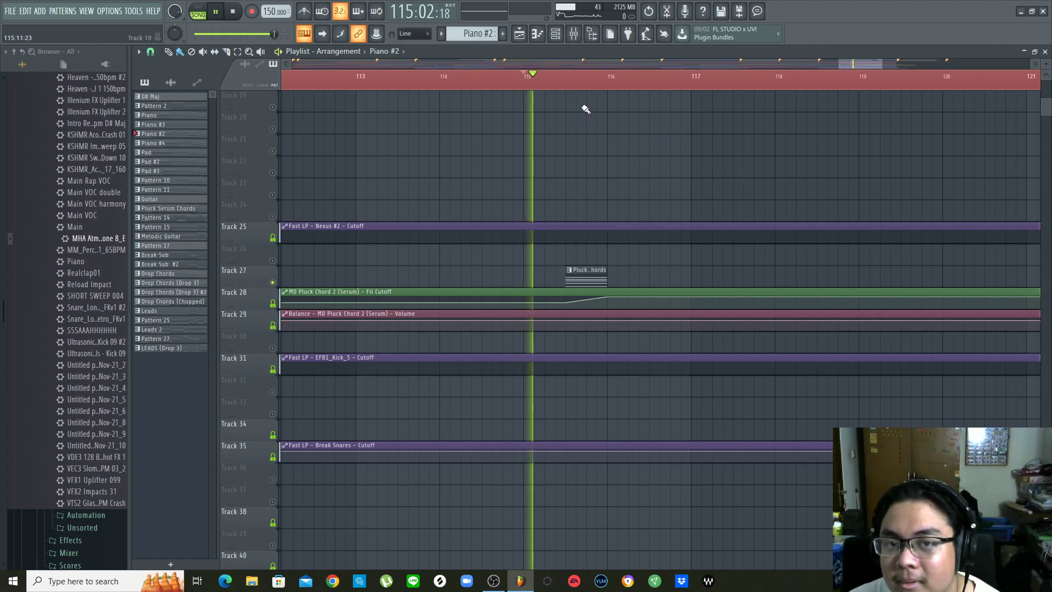
pyautogui.press('space')
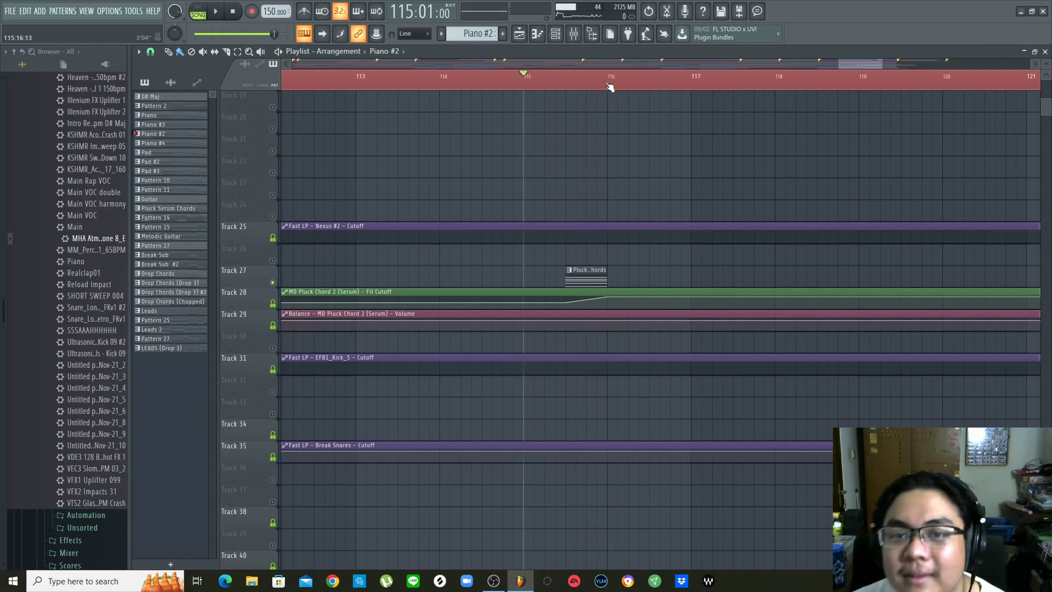
# Set the playback position to the final Drop's start at bar 108 and review the layers around Tracks 14 to 35
pyautogui.scroll(-5, 610, 87)
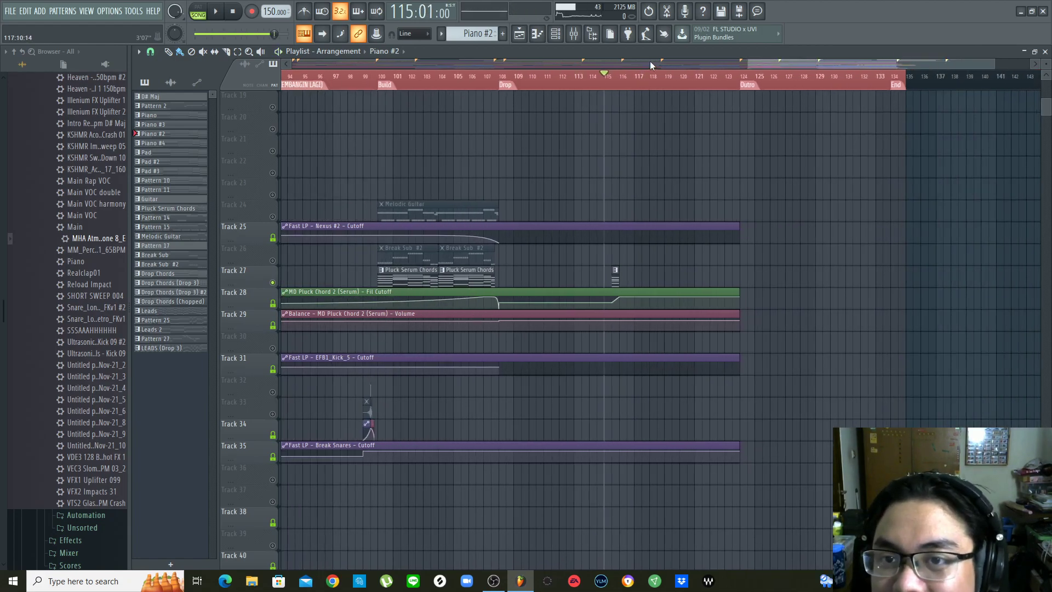
pyautogui.scroll(-2, 650, 62)
pyautogui.scroll(1, 650, 62)
pyautogui.scroll(5, 767, 205)
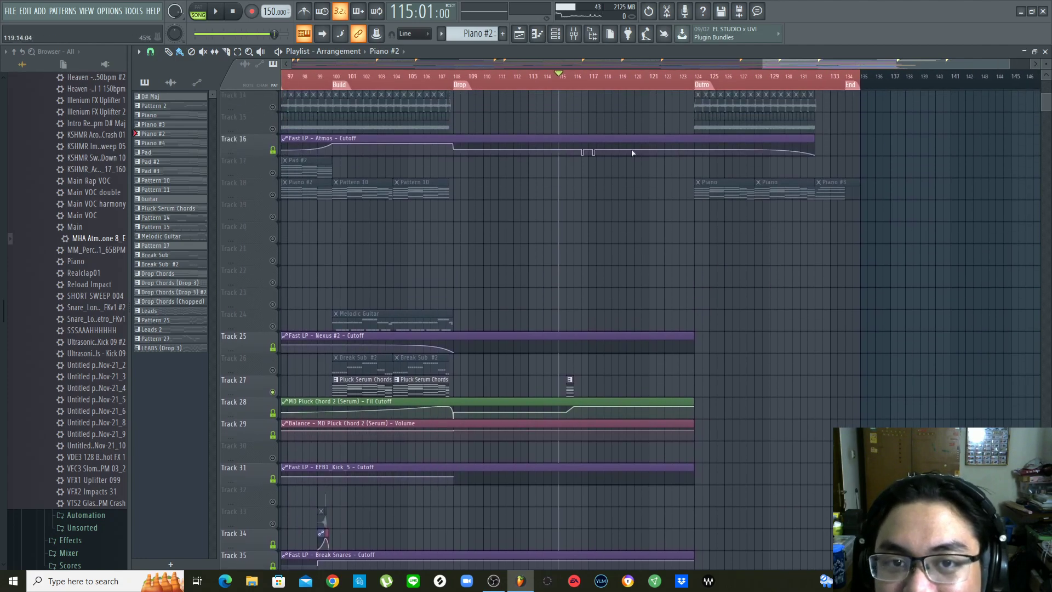
pyautogui.click(456, 81)
pyautogui.scroll(3, 549, 82)
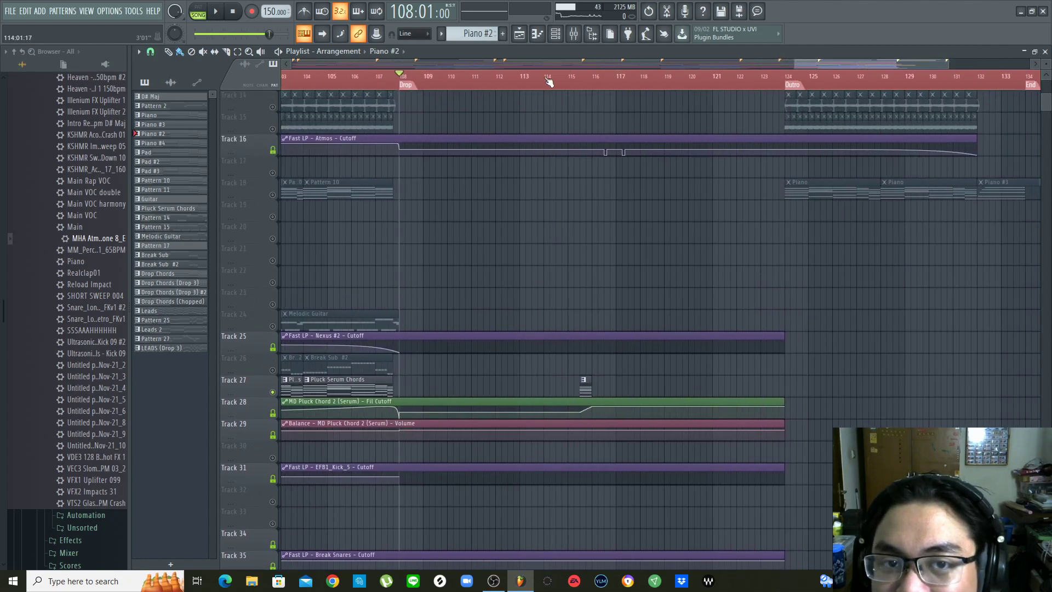
pyautogui.scroll(-2, 550, 82)
pyautogui.scroll(-3, 812, 304)
pyautogui.scroll(-3, 812, 303)
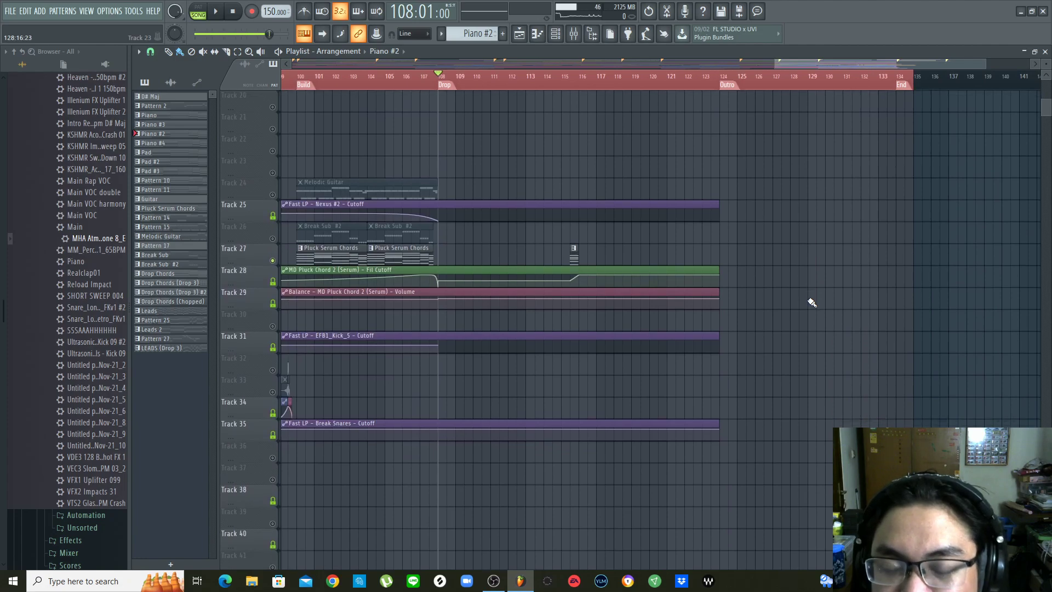
pyautogui.scroll(3, 813, 304)
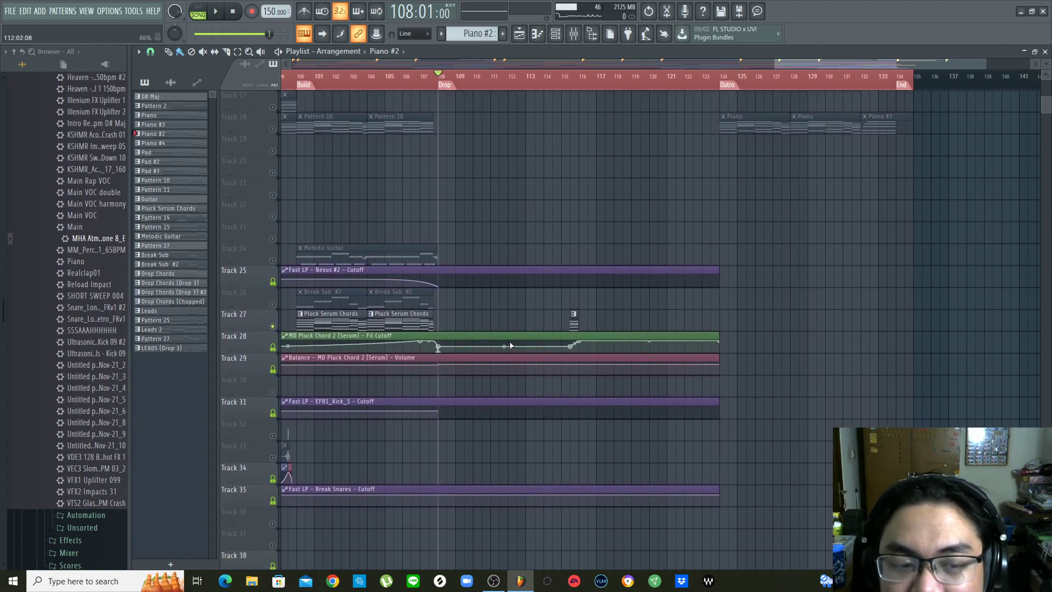
# Unsolo Track 27 to restore all tracks and audition the final Drop's full mix from bars 108 and 114
pyautogui.rightClick(274, 306)
pyautogui.rightClick(275, 306)
pyautogui.press('space')
pyautogui.press('space')
pyautogui.scroll(2, 591, 86)
pyautogui.click(529, 79)
pyautogui.press('space')
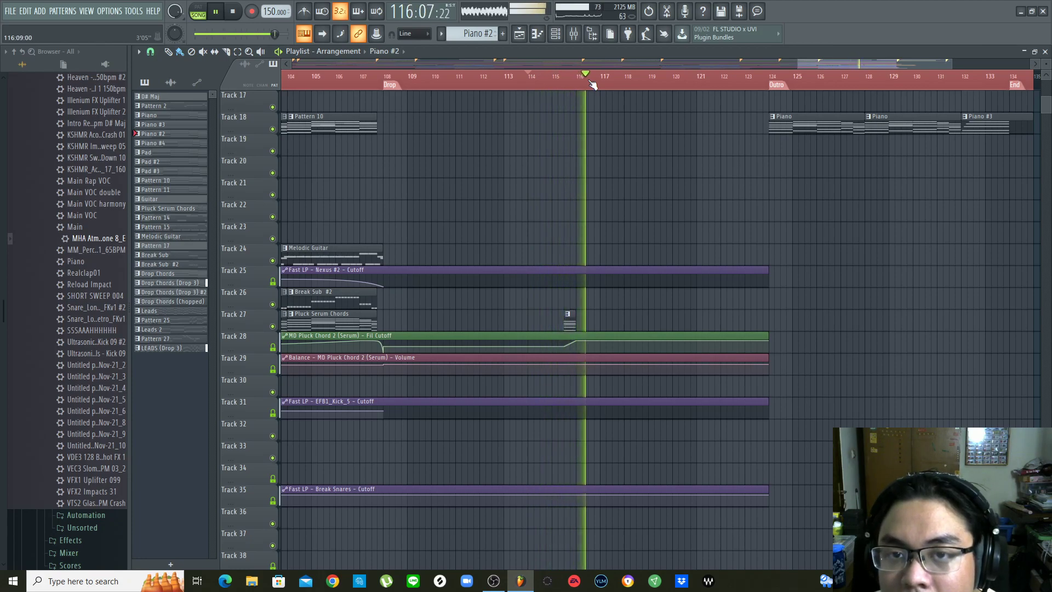
pyautogui.press('space')
# Examine the final Drop's complete set of layers, from the plucks and automation down to the effects, risers and leads
pyautogui.scroll(-3, 593, 83)
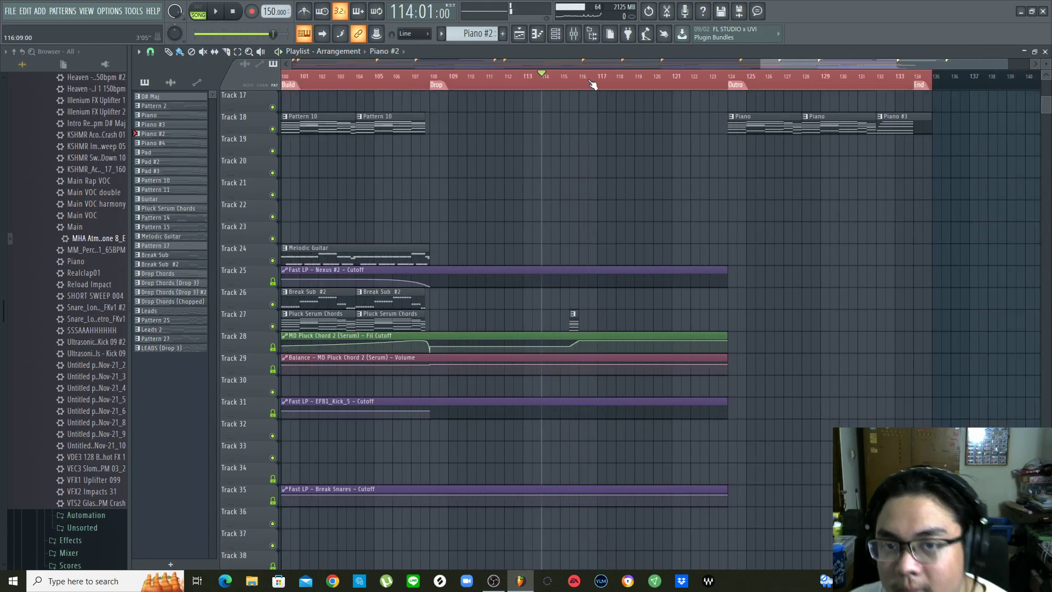
pyautogui.scroll(-2, 723, 247)
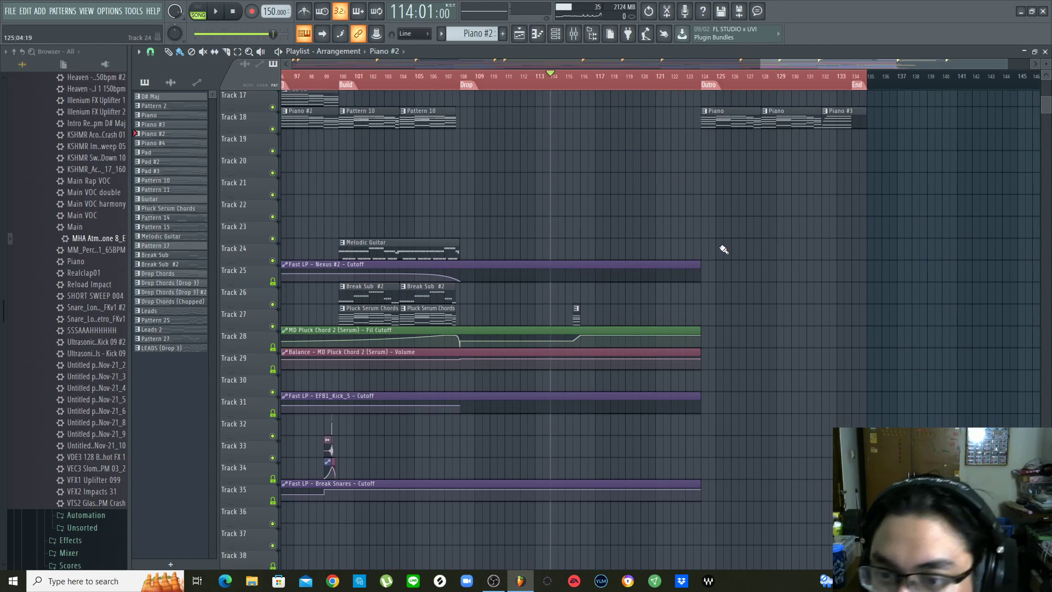
pyautogui.scroll(-12, 723, 249)
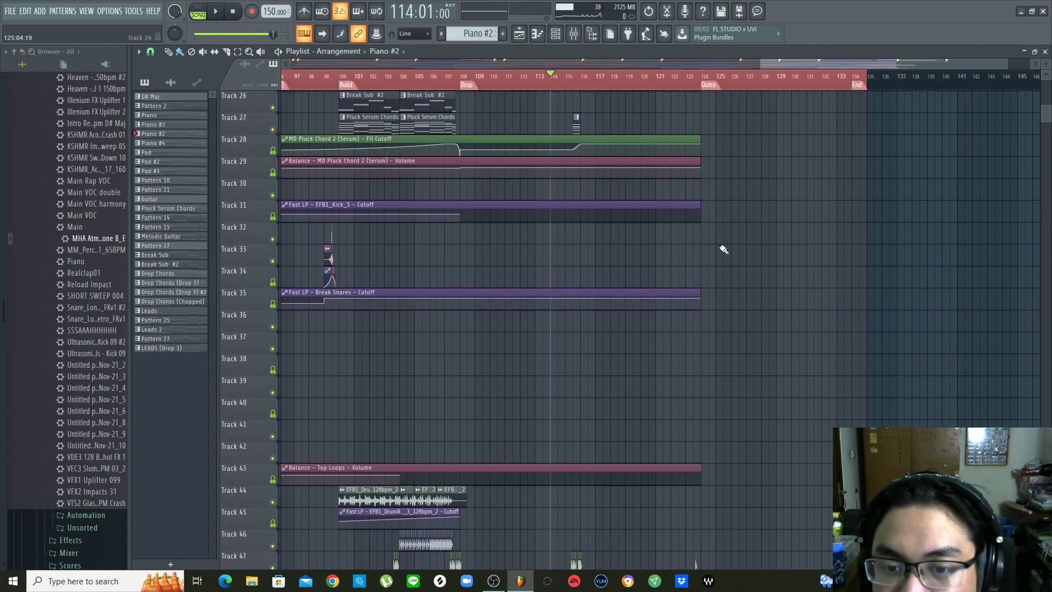
pyautogui.scroll(9, 723, 249)
pyautogui.scroll(-9, 724, 250)
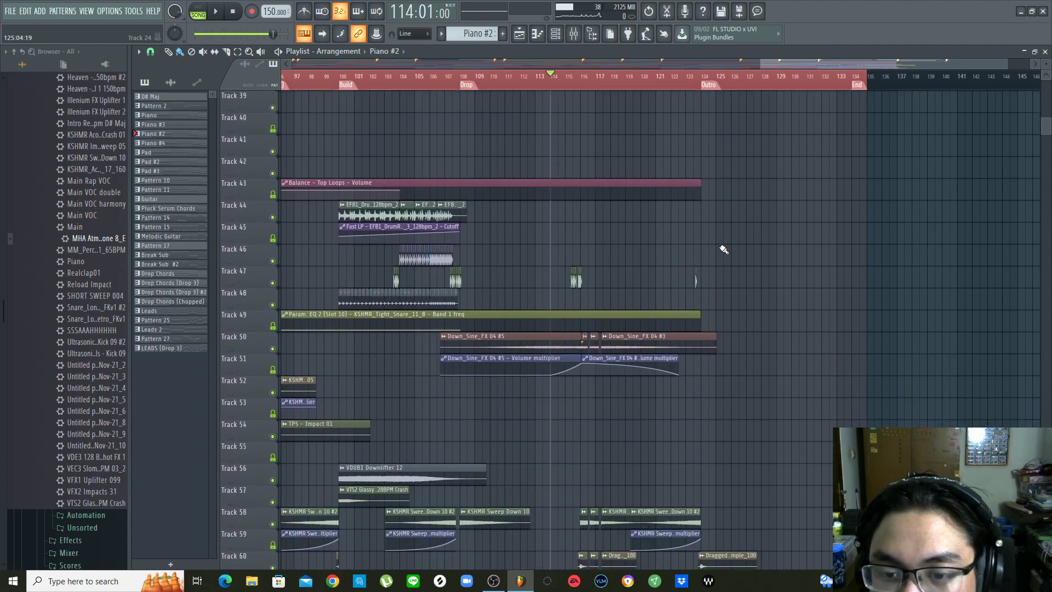
pyautogui.scroll(-18, 724, 249)
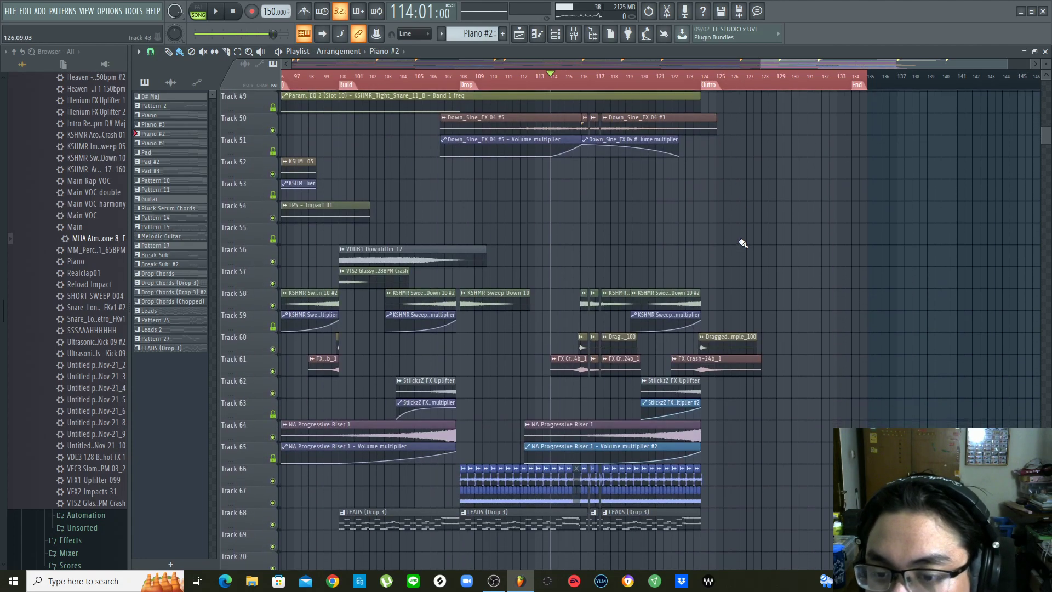
# Bring the Outro's vocal, atmosphere and piano tracks into view and play into it from bar 123
pyautogui.scroll(20, 871, 141)
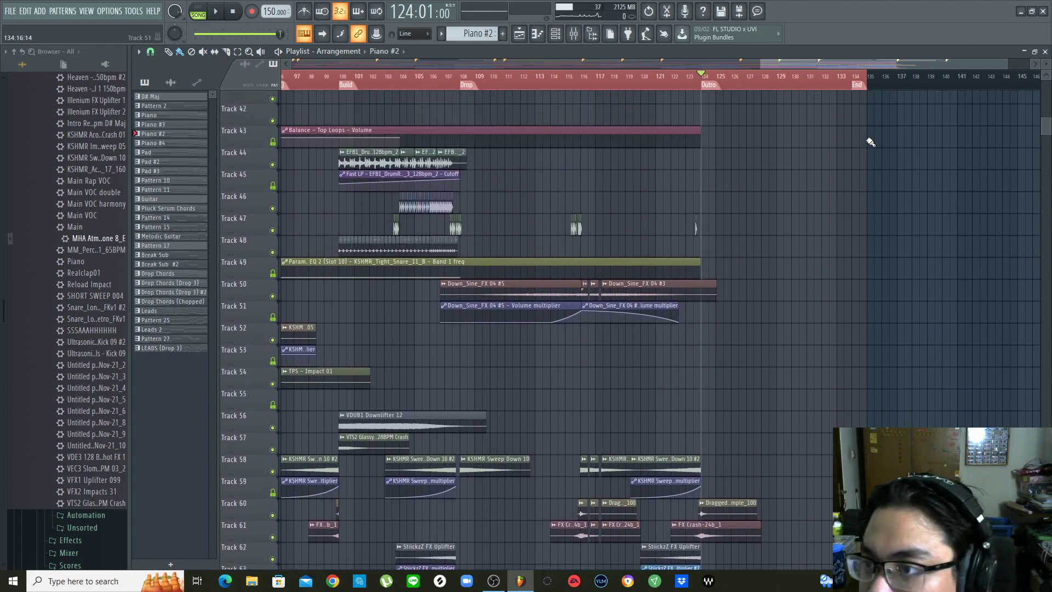
pyautogui.scroll(10, 871, 142)
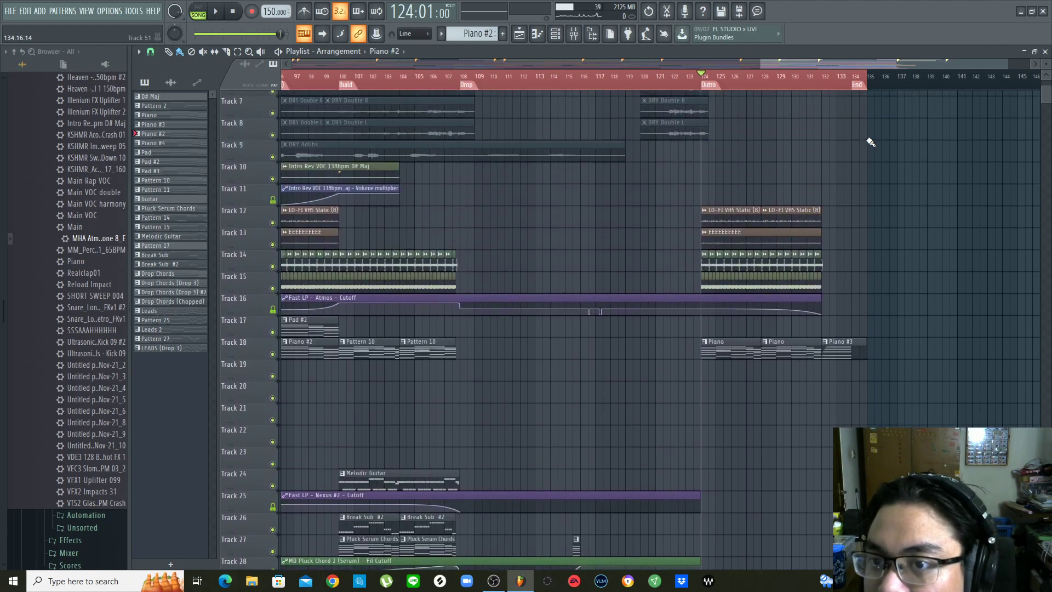
pyautogui.scroll(4, 767, 58)
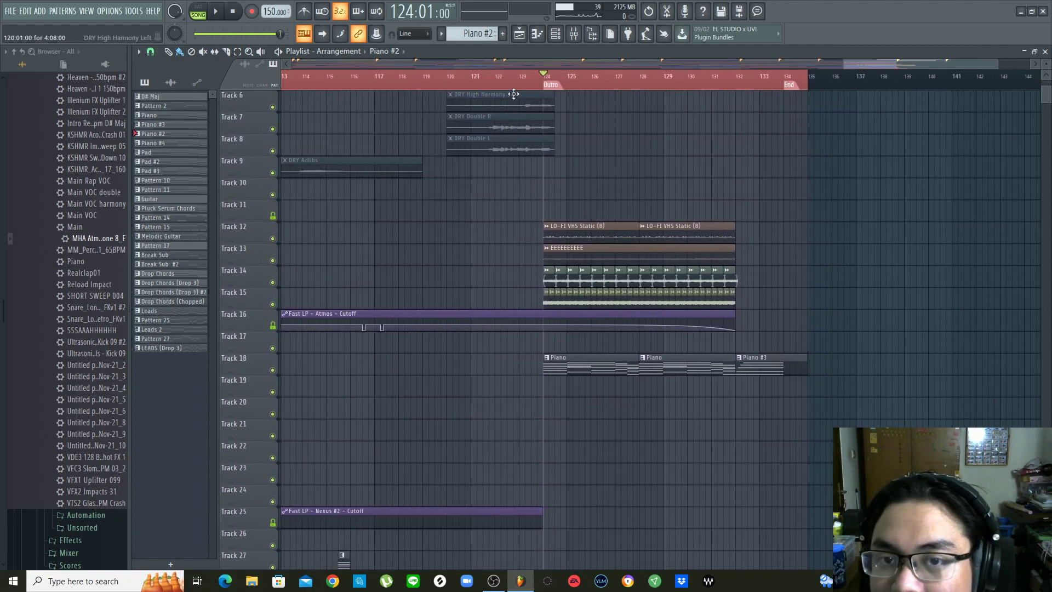
pyautogui.scroll(4, 929, 251)
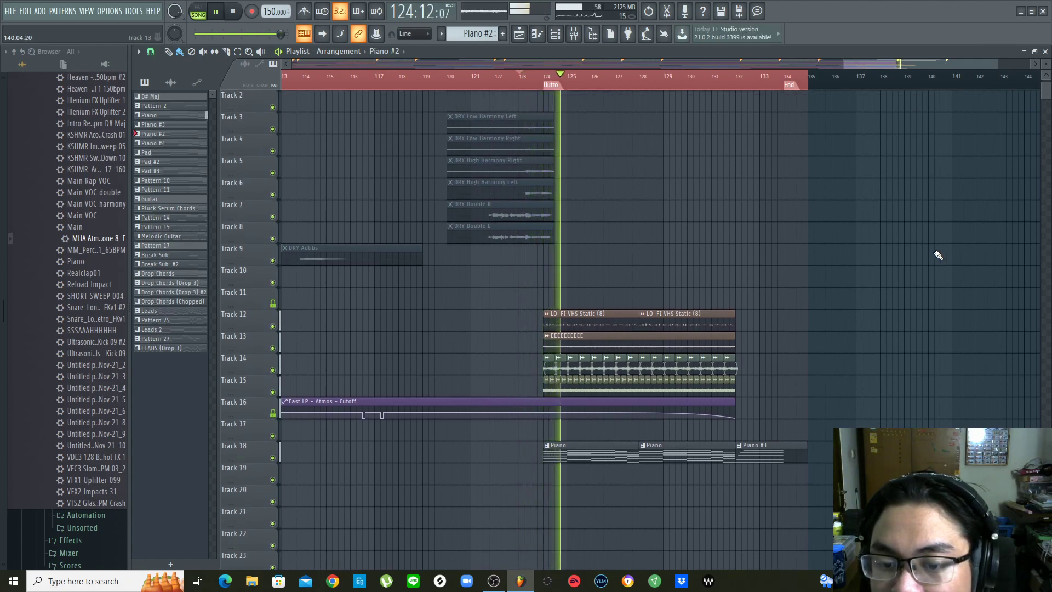
pyautogui.scroll(1, 937, 255)
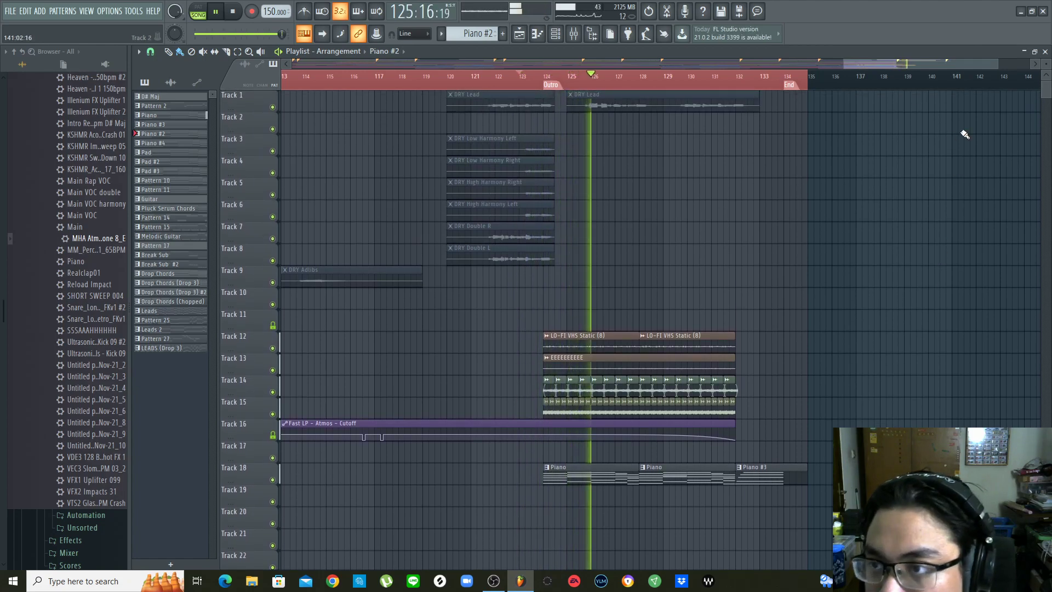
# Audition the Outro's LO-FI VHS Static, atmosphere and piano layers through bar 133 and stop playback
pyautogui.moveTo(1044, 64); pyautogui.dragTo(1045, 69)
pyautogui.scroll(-7, 818, 253)
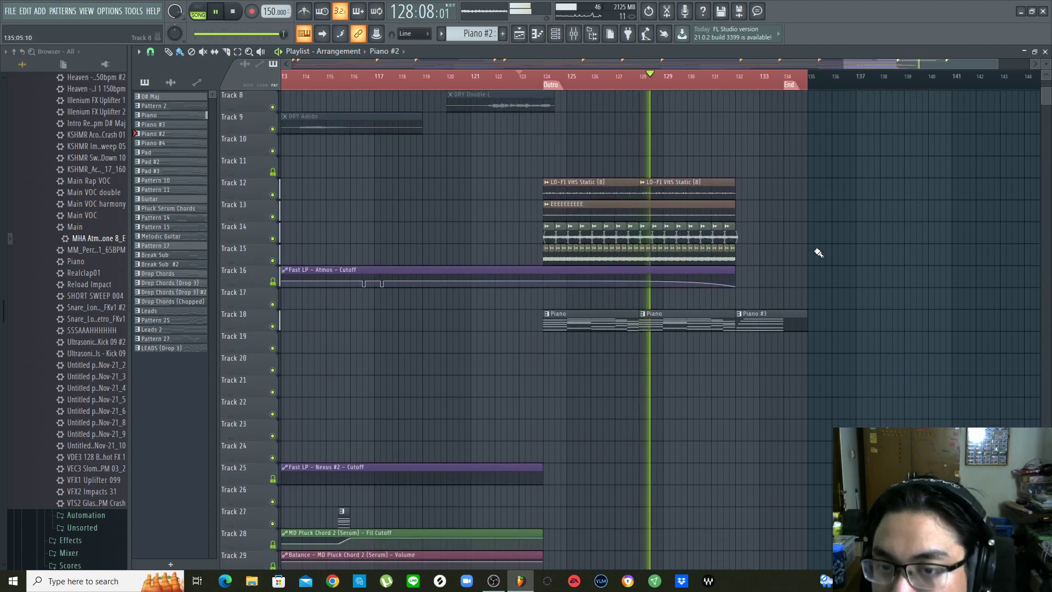
pyautogui.scroll(-1, 819, 253)
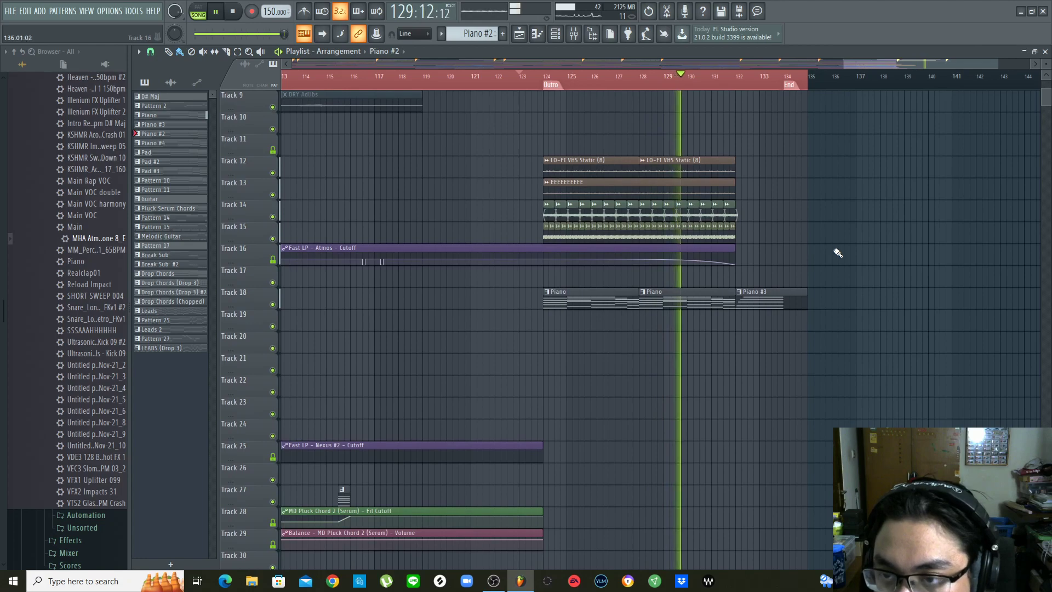
pyautogui.scroll(-1, 884, 252)
pyautogui.scroll(3, 886, 252)
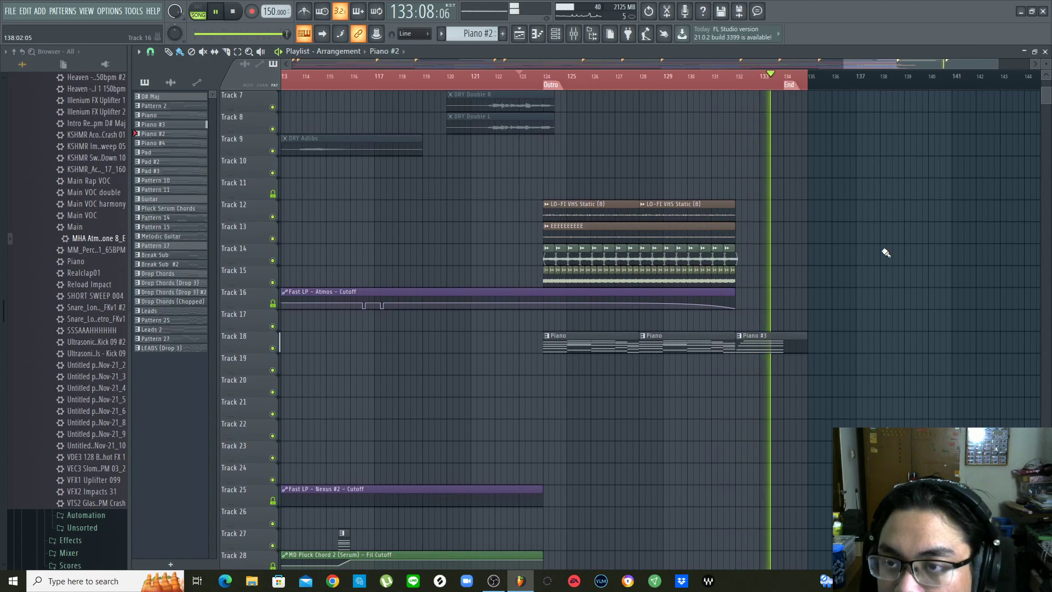
pyautogui.press('space')
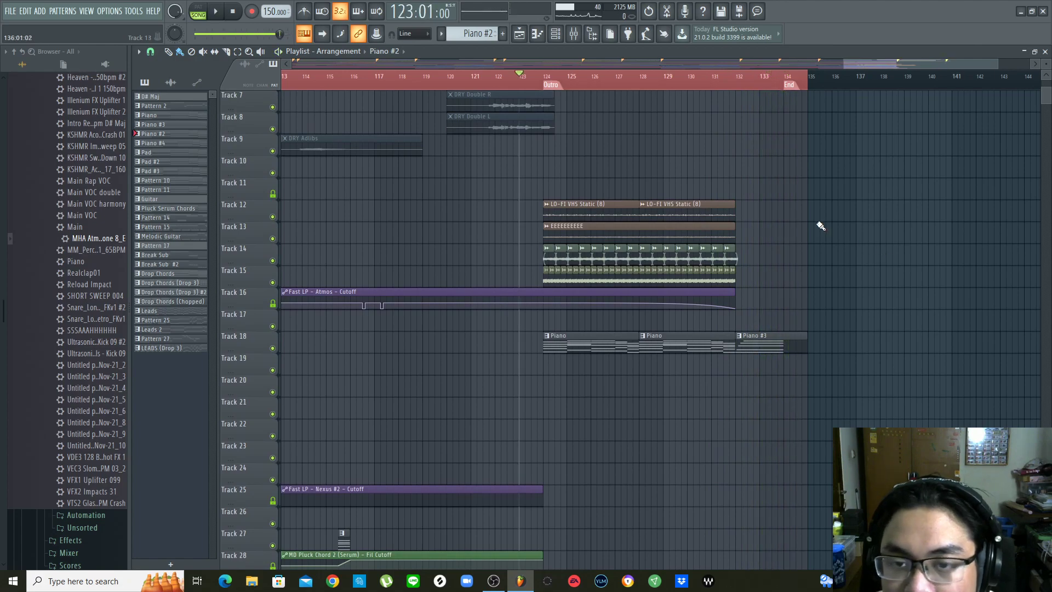
# Bring the end of the Outro into view and move the playhead to bar 132, where its last piano clip starts
pyautogui.scroll(4, 628, 79)
pyautogui.scroll(-3, 628, 78)
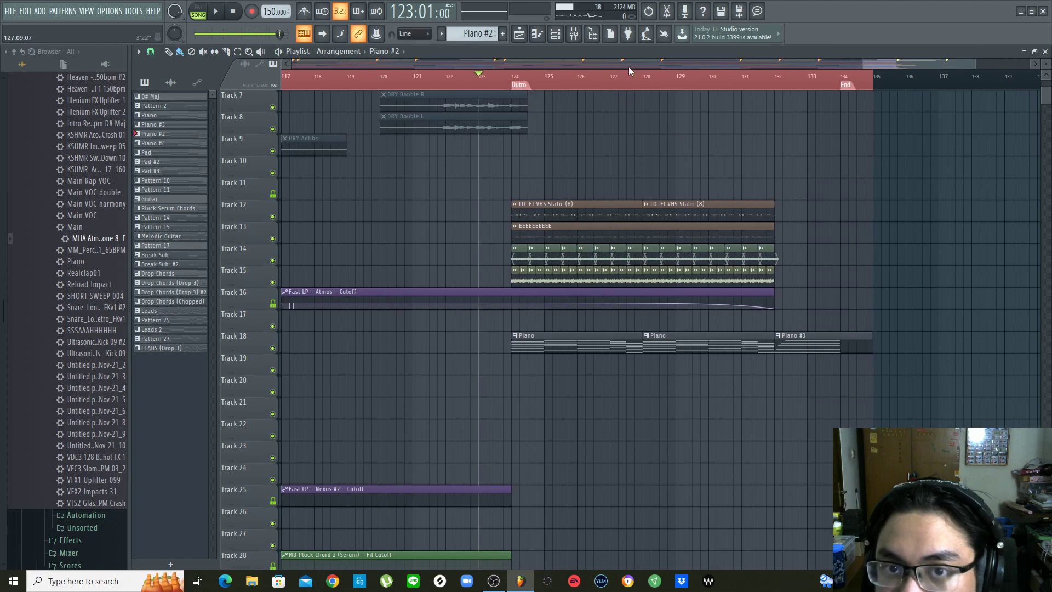
pyautogui.scroll(-2, 918, 276)
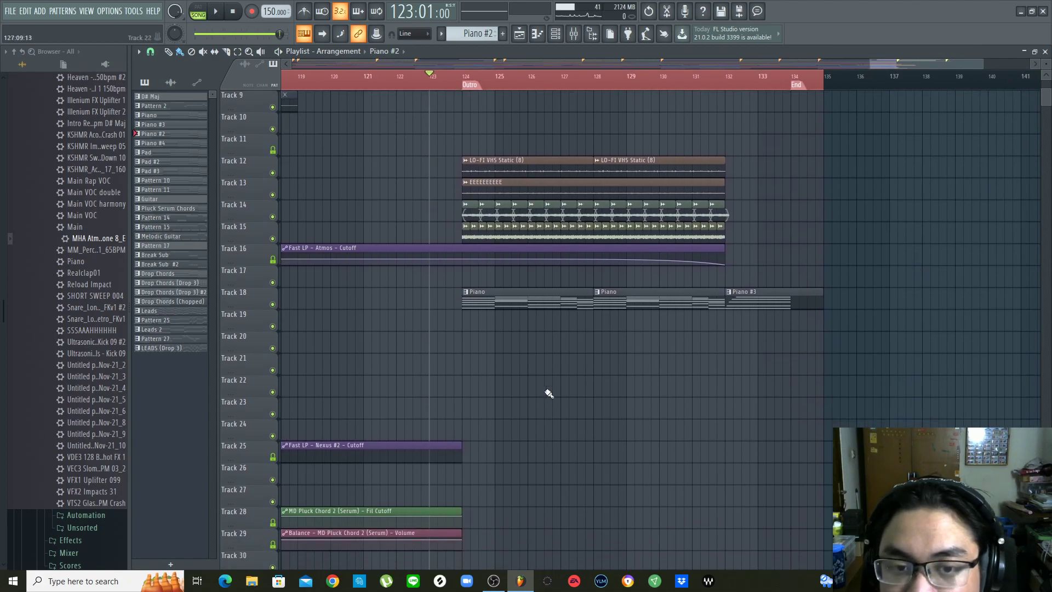
pyautogui.scroll(1, 624, 315)
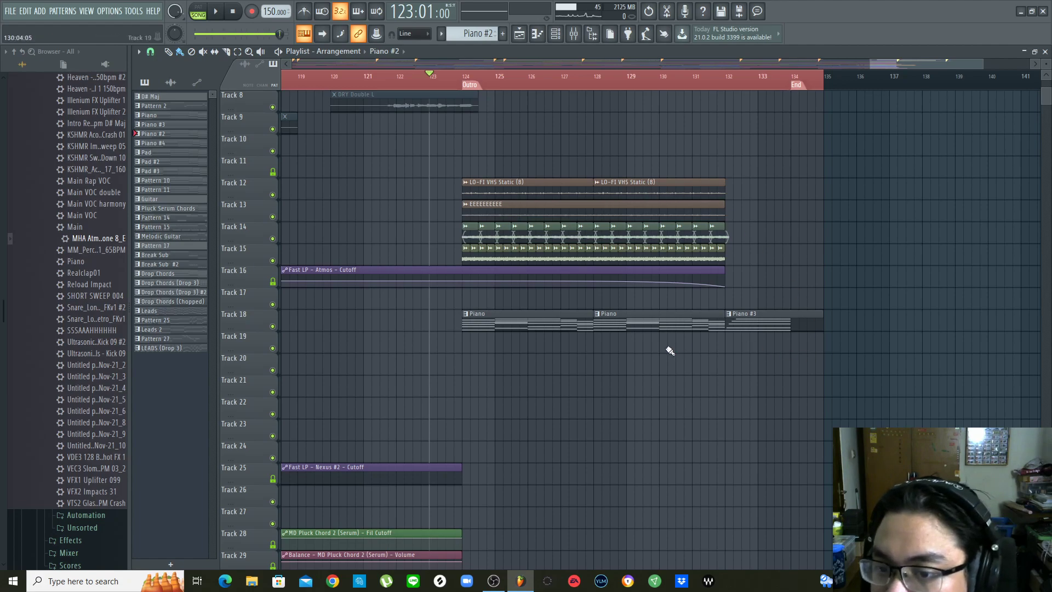
pyautogui.click(726, 78)
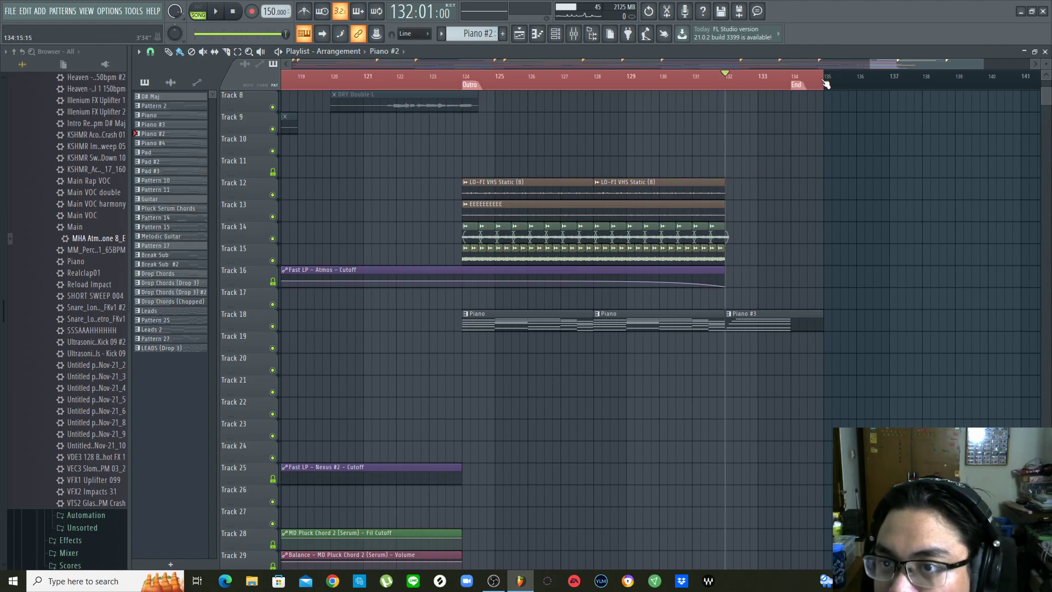
# Open the Piano #3 clip in the piano roll and examine the staggered notes of its closing chord
pyautogui.keyDown('ctrl'); pyautogui.scroll(4, 811, 144); pyautogui.keyUp('ctrl')
pyautogui.scroll(-2, 722, 345)
pyautogui.scroll(2, 719, 344)
pyautogui.doubleClick(715, 325)
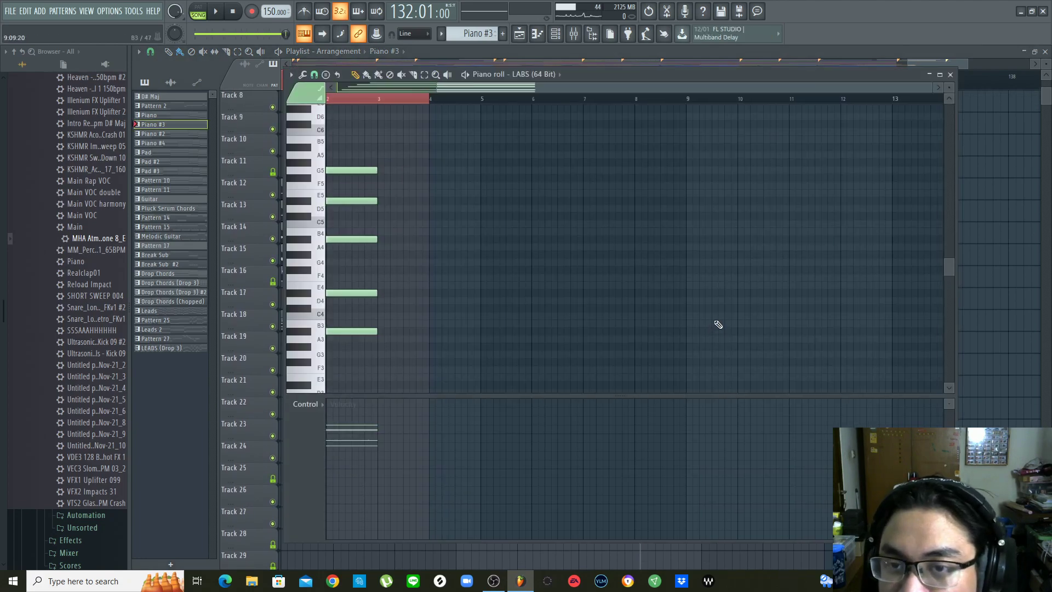
pyautogui.scroll(2, 677, 100)
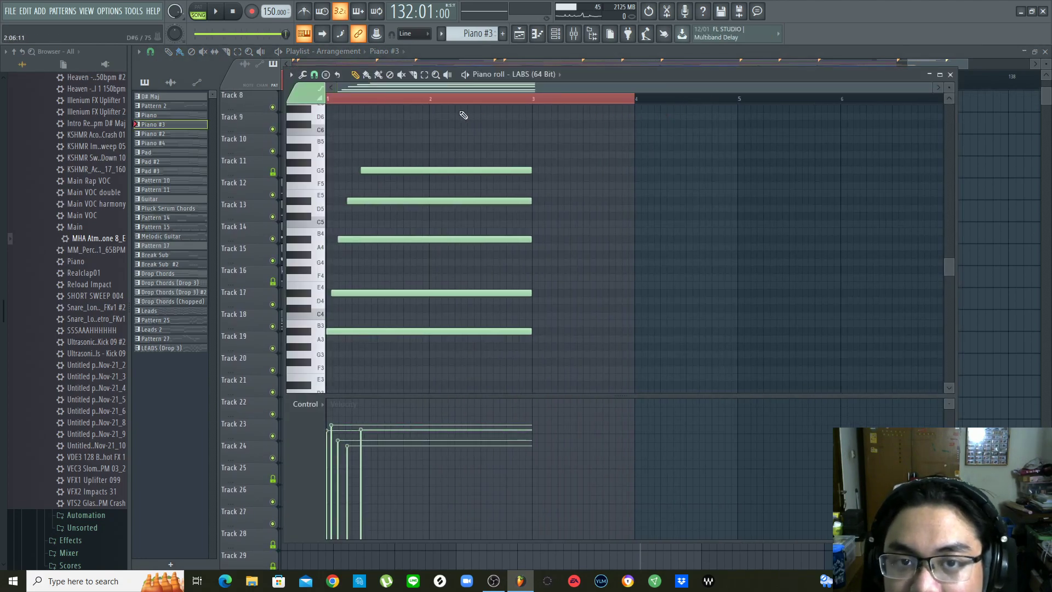
pyautogui.scroll(2, 453, 106)
pyautogui.moveTo(504, 87); pyautogui.dragTo(490, 87)
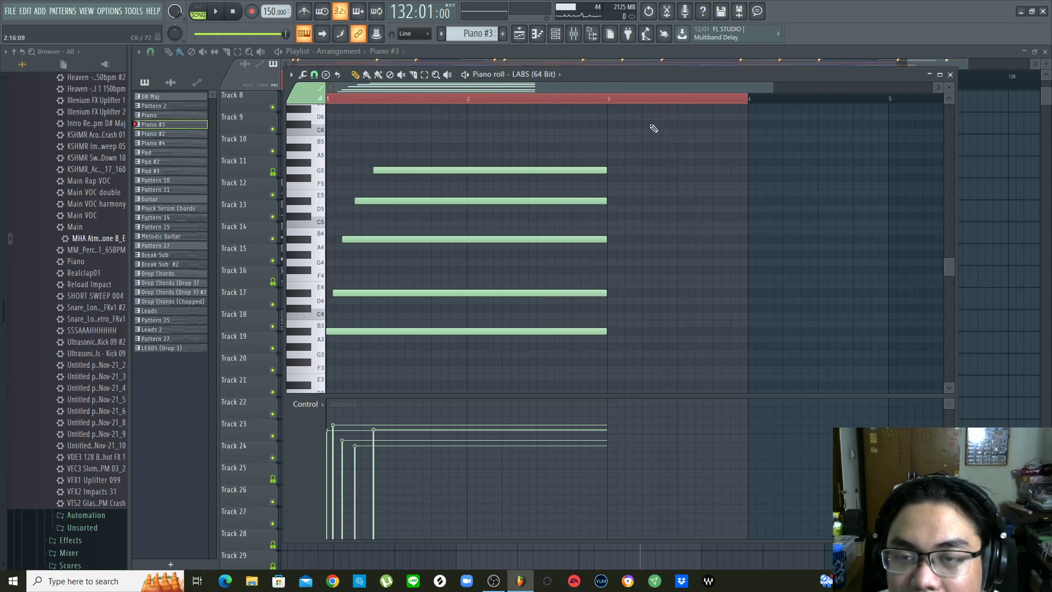
# Return to the playlist, audition the closing piano chord from bar 132 and stop playback
pyautogui.click(780, 51)
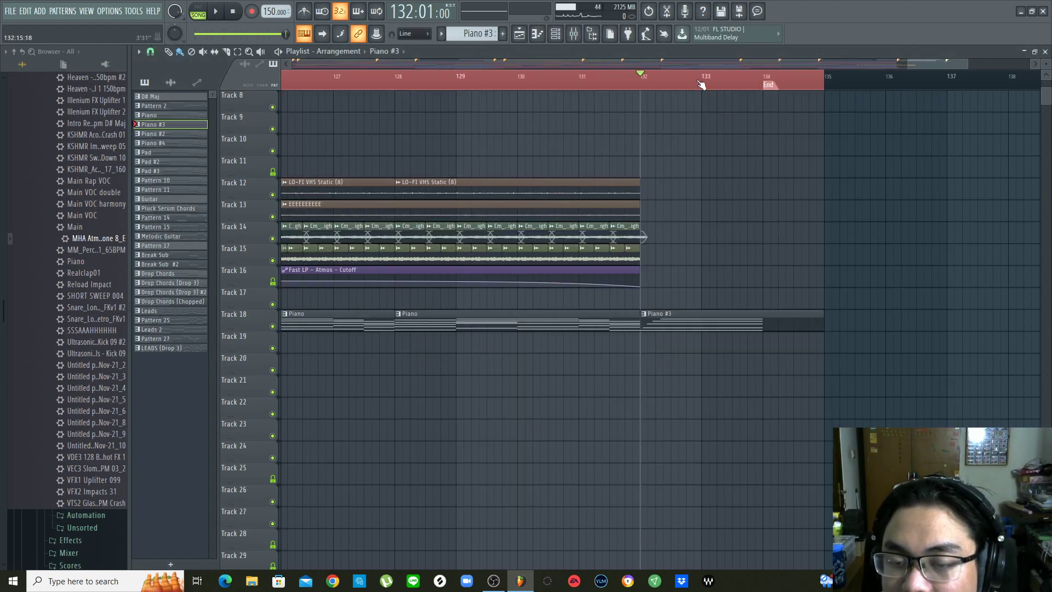
pyautogui.scroll(3, 696, 88)
pyautogui.press('space')
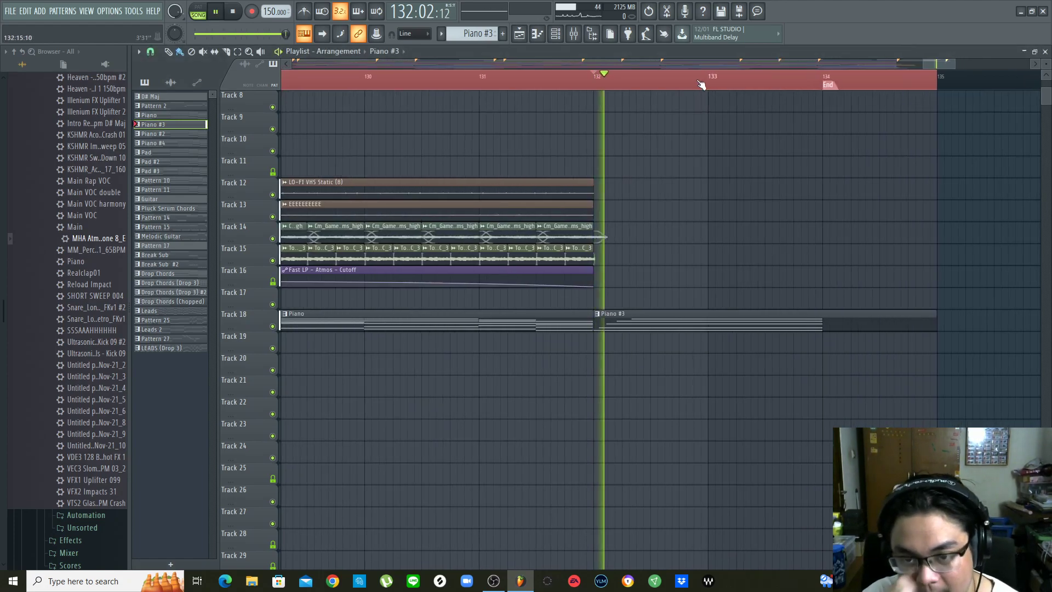
pyautogui.press('space')
# Examine the complete arrangement from the Verse to the End marker, from the dry vocal tracks down to the effects and leads
pyautogui.scroll(-3, 701, 85)
pyautogui.scroll(-2, 701, 85)
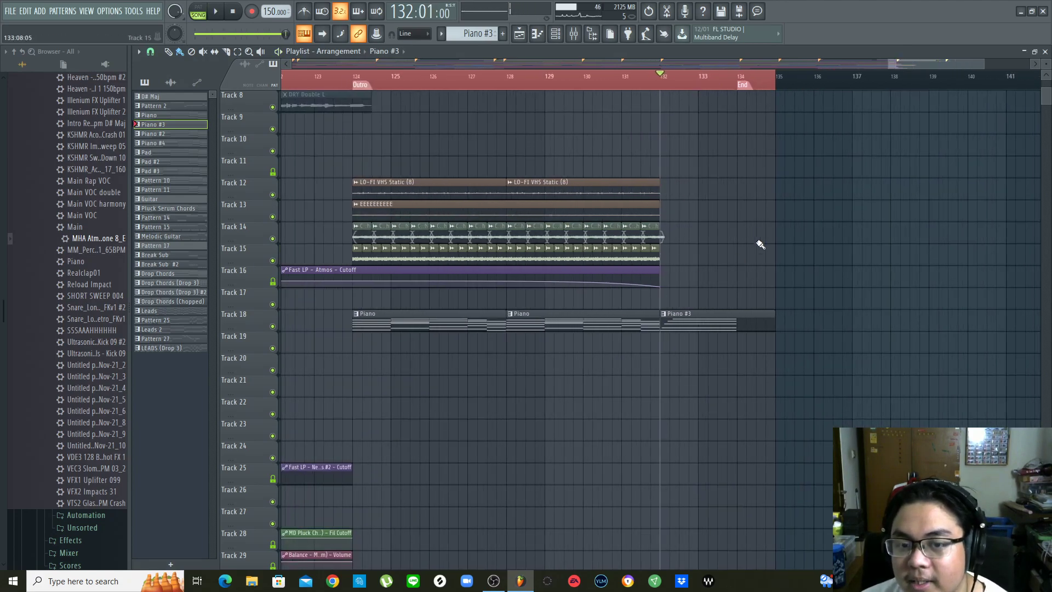
pyautogui.scroll(-3, 746, 81)
pyautogui.scroll(-3, 747, 81)
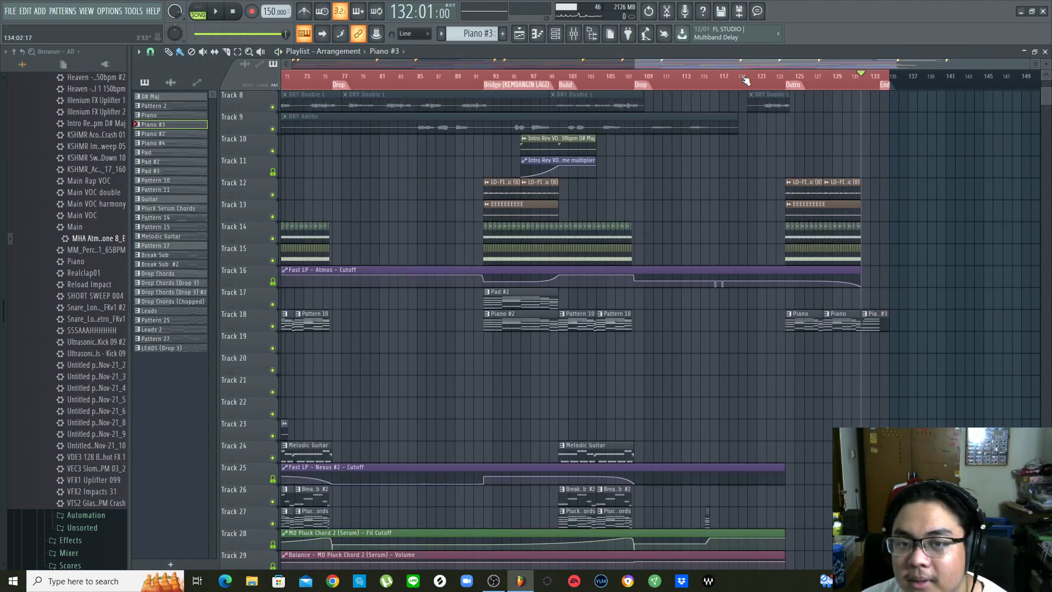
pyautogui.scroll(-2, 928, 79)
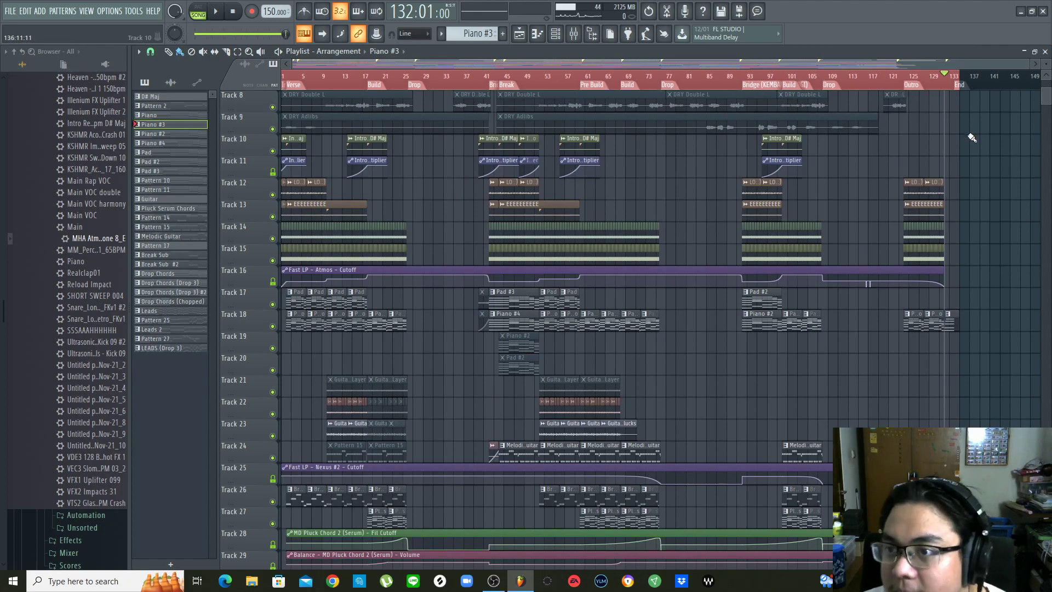
pyautogui.scroll(5, 970, 134)
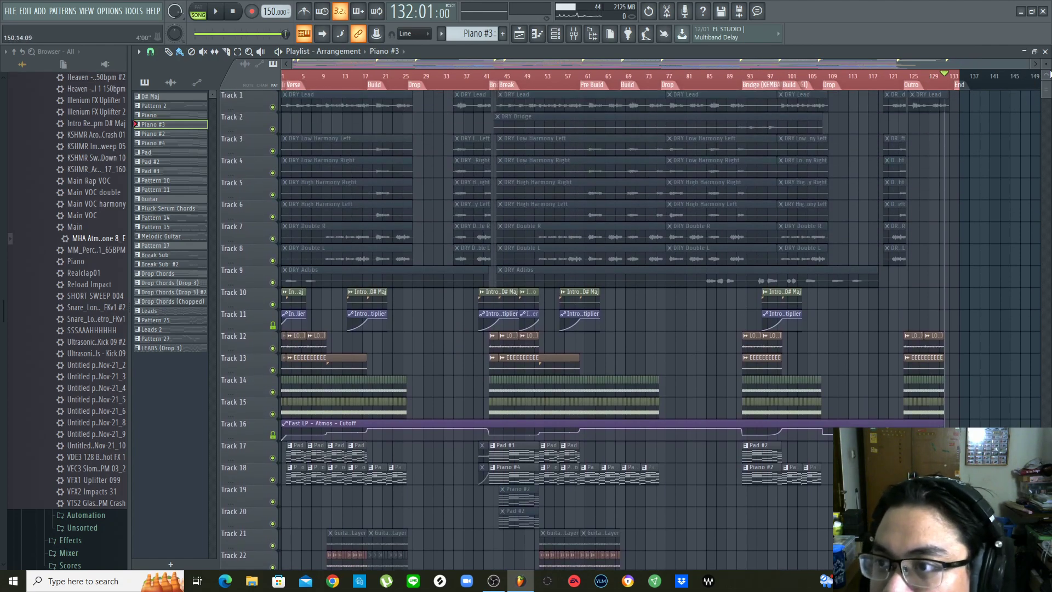
pyautogui.scroll(-3, 1048, 65)
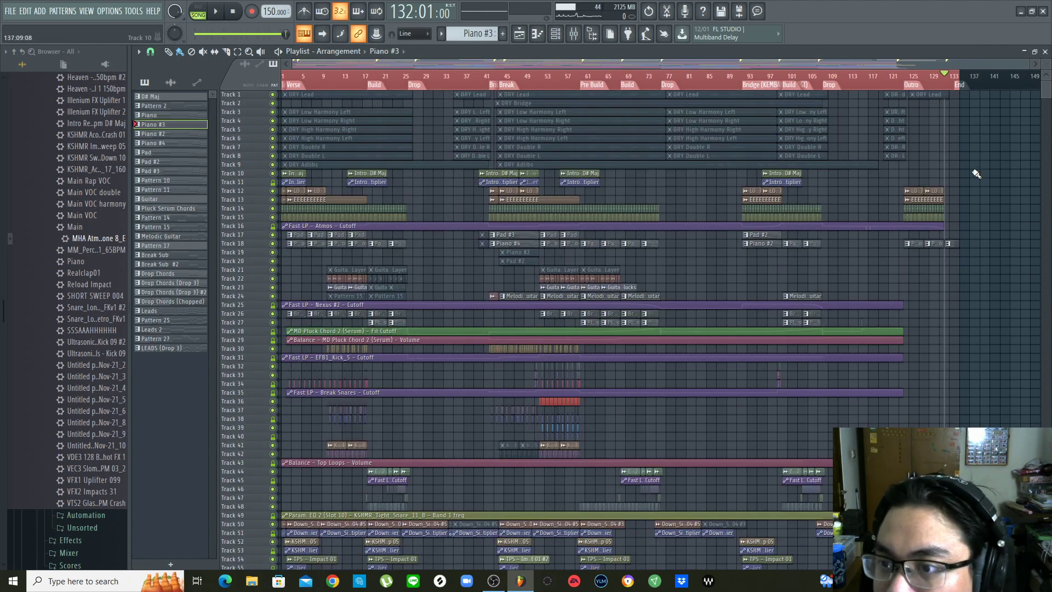
pyautogui.scroll(-8, 976, 170)
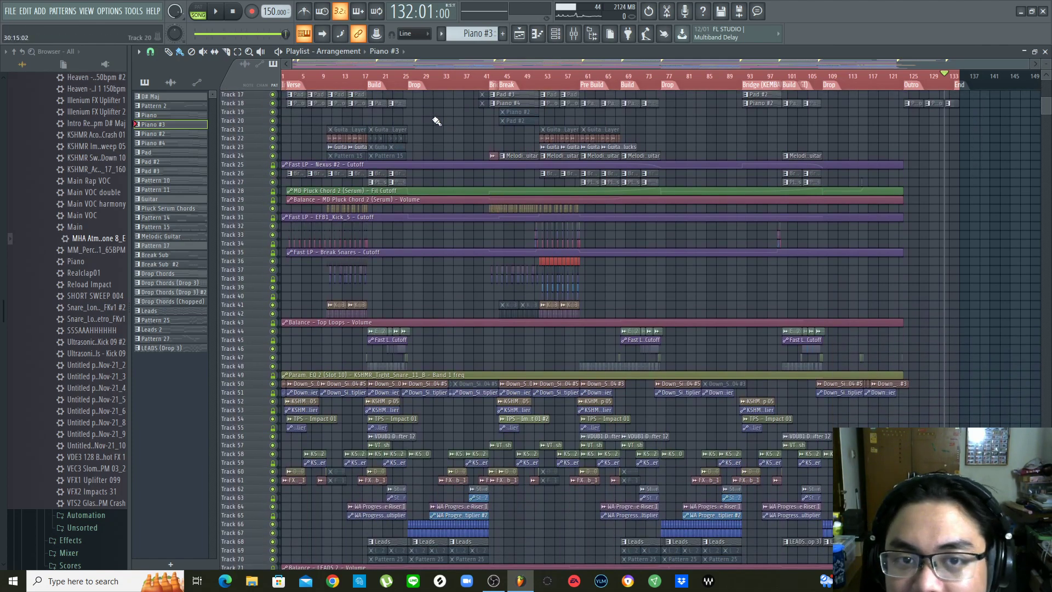
pyautogui.scroll(3, 1014, 146)
pyautogui.scroll(4, 1015, 146)
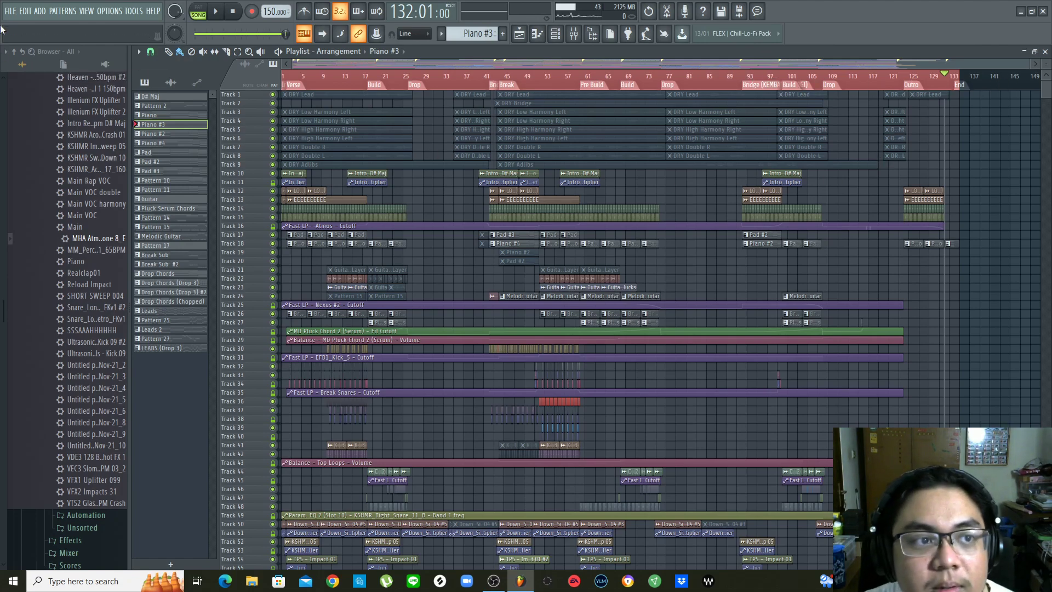
# Open the recent project Heaven (Mixdown).flp without saving changes to the current project
pyautogui.click(9, 11)
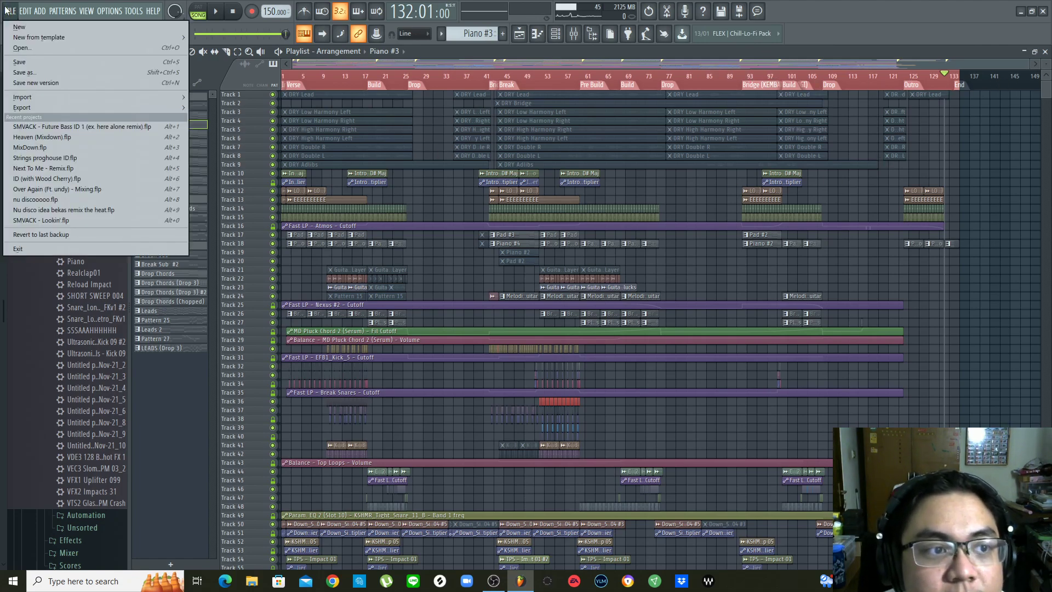
pyautogui.click(77, 137)
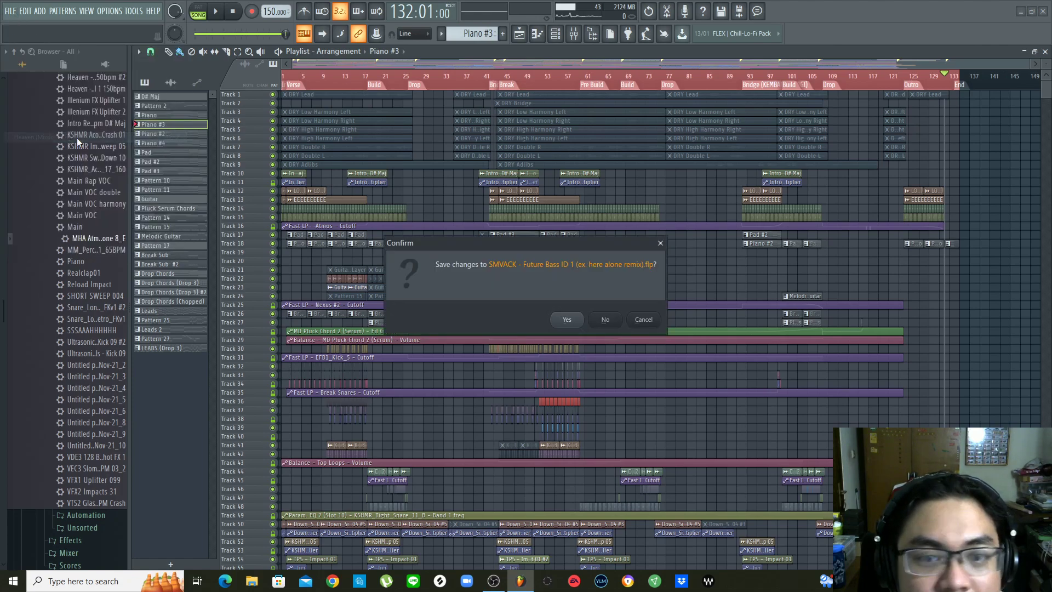
pyautogui.click(605, 321)
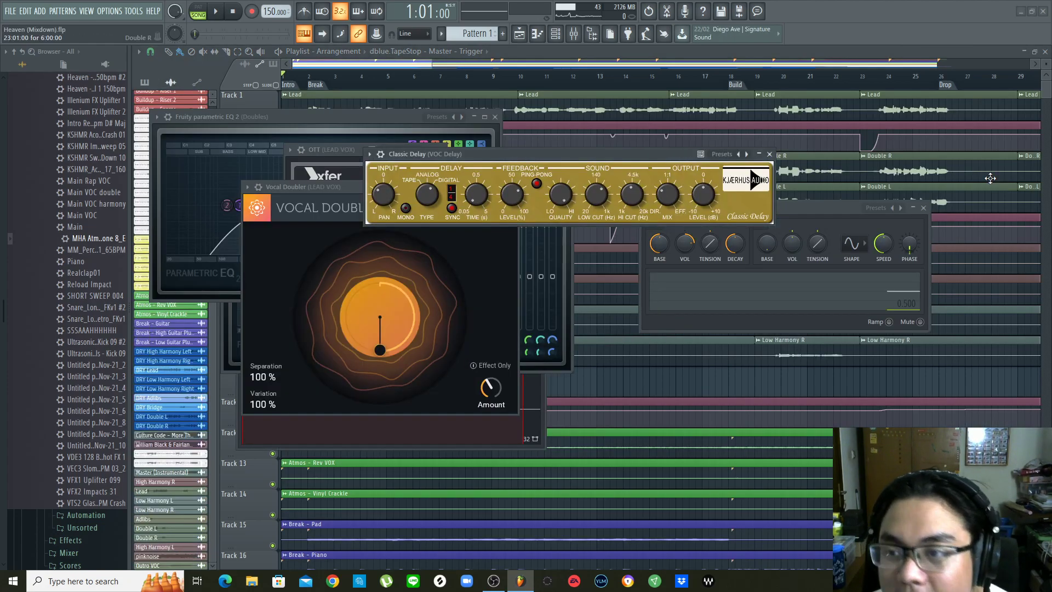
# Bring the playlist in front of the open plugin windows and fit the whole song in view up to the End marker
pyautogui.click(943, 49)
pyautogui.scroll(-6, 952, 80)
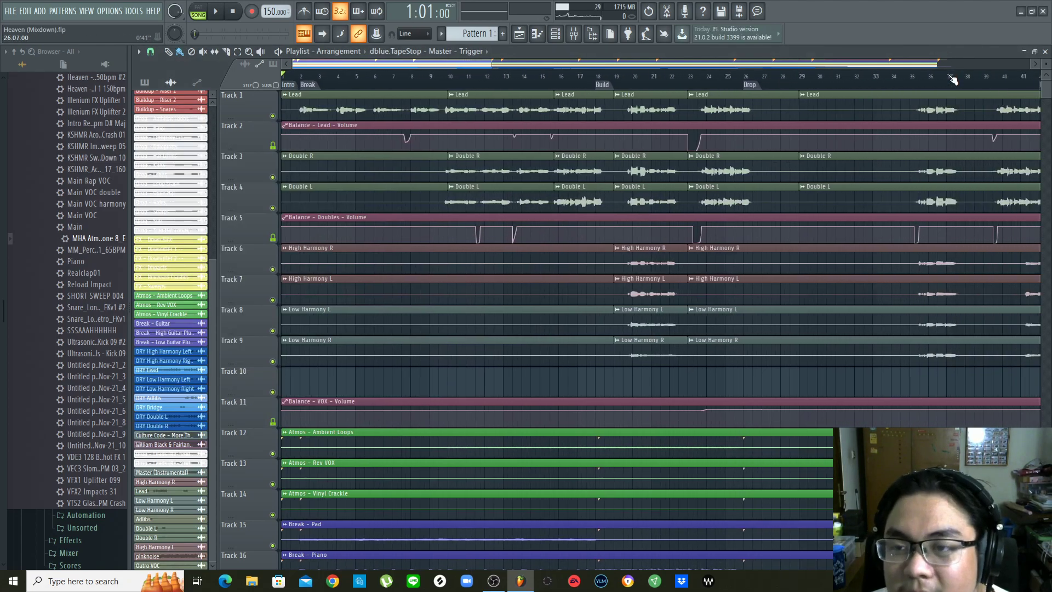
pyautogui.scroll(-4, 953, 81)
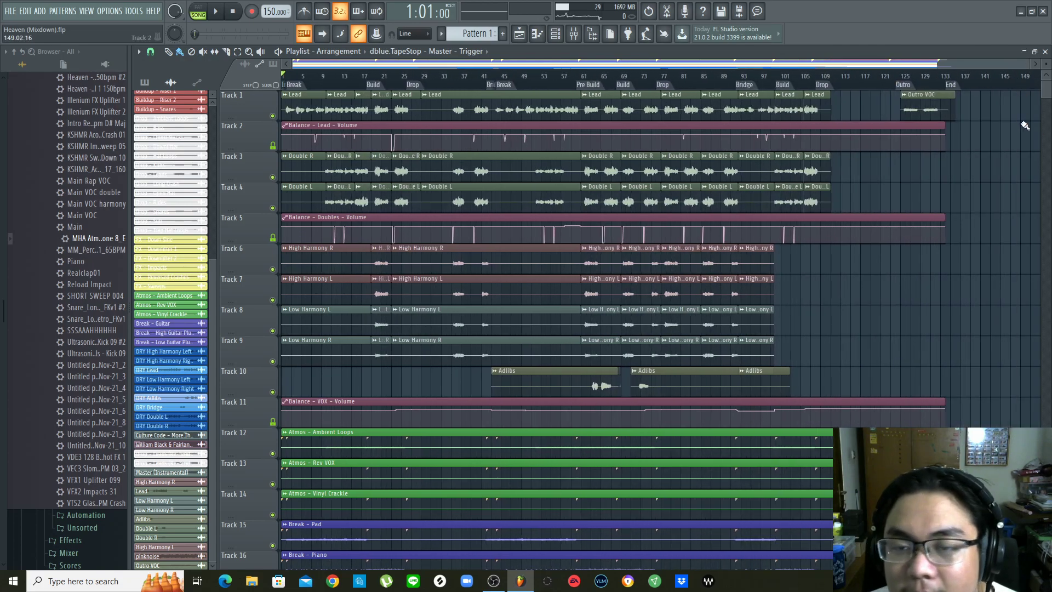
# Adjust the playlist's track height to examine the lead, doubles, harmony and adlib vocal tracks
pyautogui.moveTo(1047, 64)
pyautogui.mouseDown()
pyautogui.moveTo(1048, 75)
pyautogui.moveTo(1049, 67)
pyautogui.mouseUp()
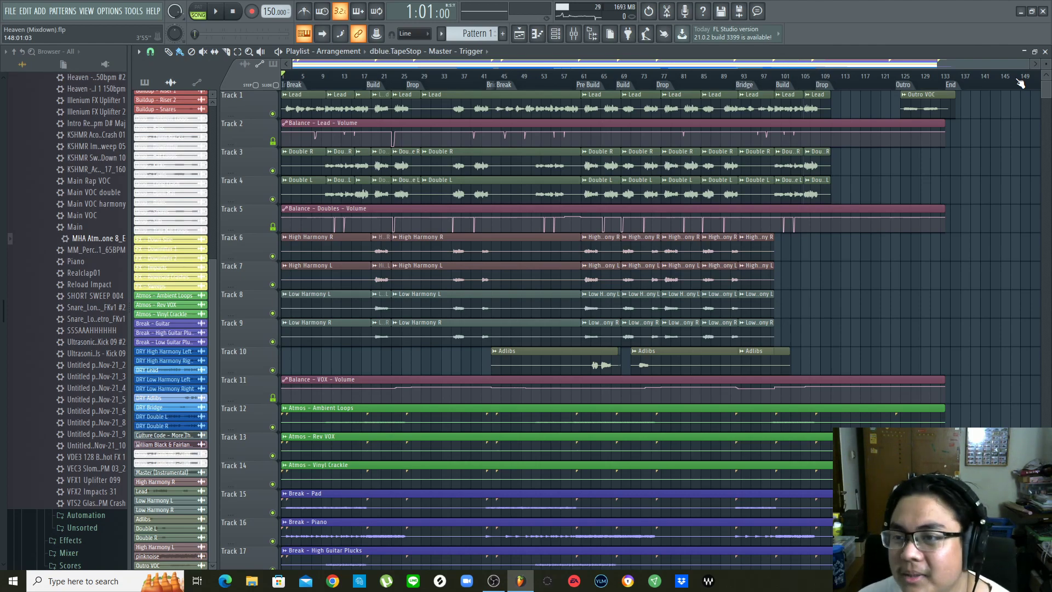
pyautogui.scroll(-3, 1010, 156)
pyautogui.scroll(3, 1009, 157)
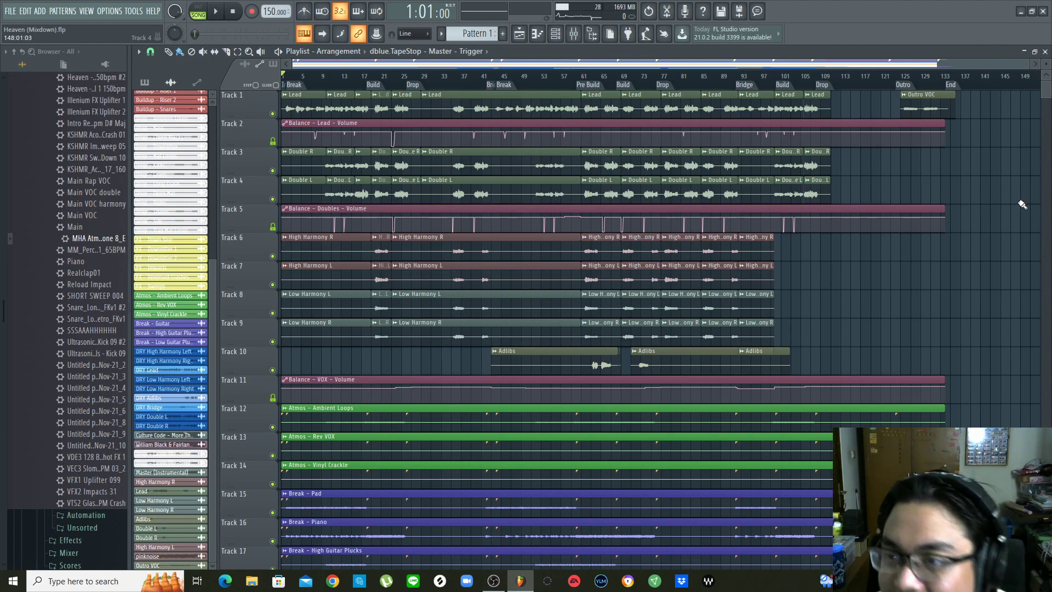
pyautogui.scroll(-2, 1024, 208)
pyautogui.scroll(2, 1024, 209)
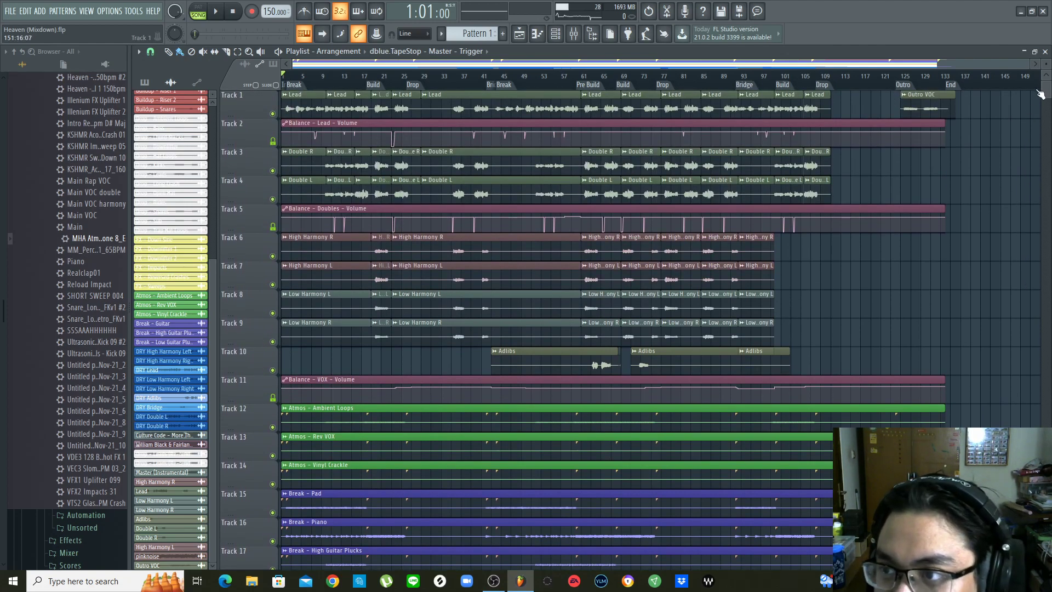
pyautogui.moveTo(1046, 66); pyautogui.dragTo(1030, 88)
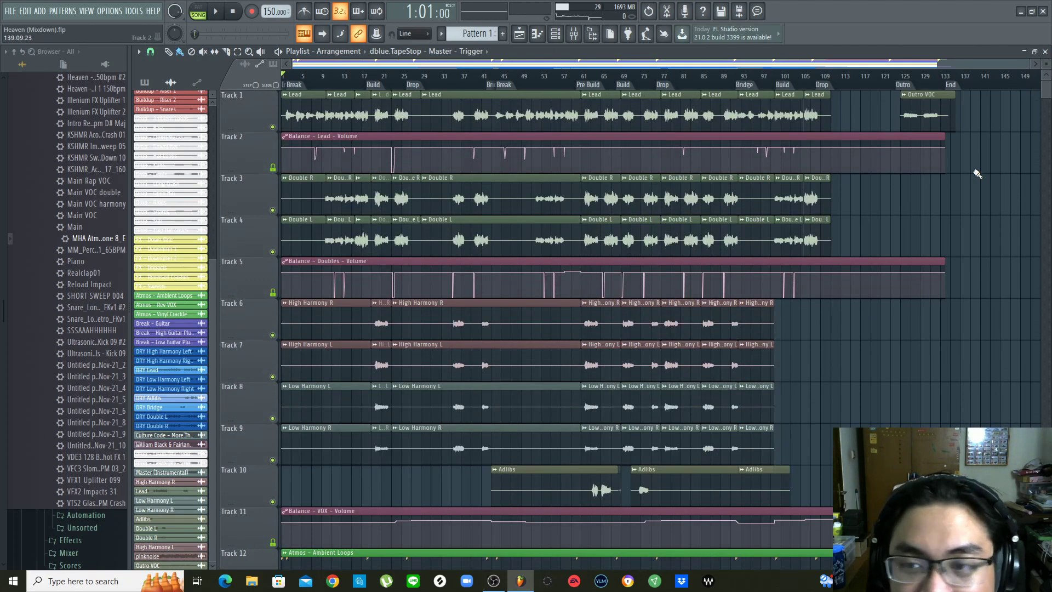
# Examine the mixdown's Atmos, Break, Break Drums, FX and Buildup stems, reducing the track height to fit more tracks
pyautogui.scroll(-10, 977, 174)
pyautogui.scroll(4, 978, 164)
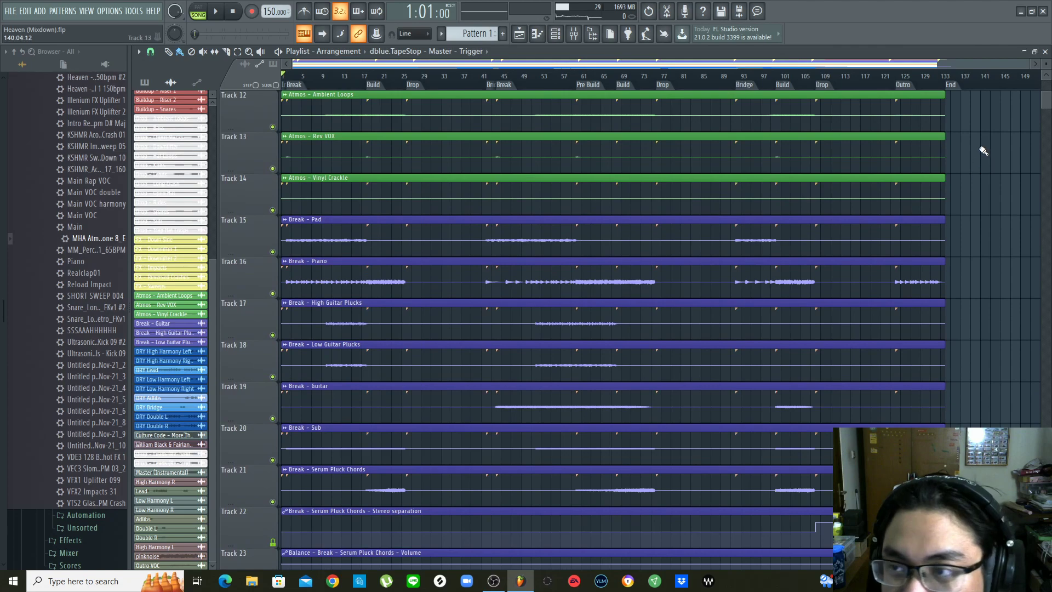
pyautogui.moveTo(1045, 65); pyautogui.dragTo(1044, 66)
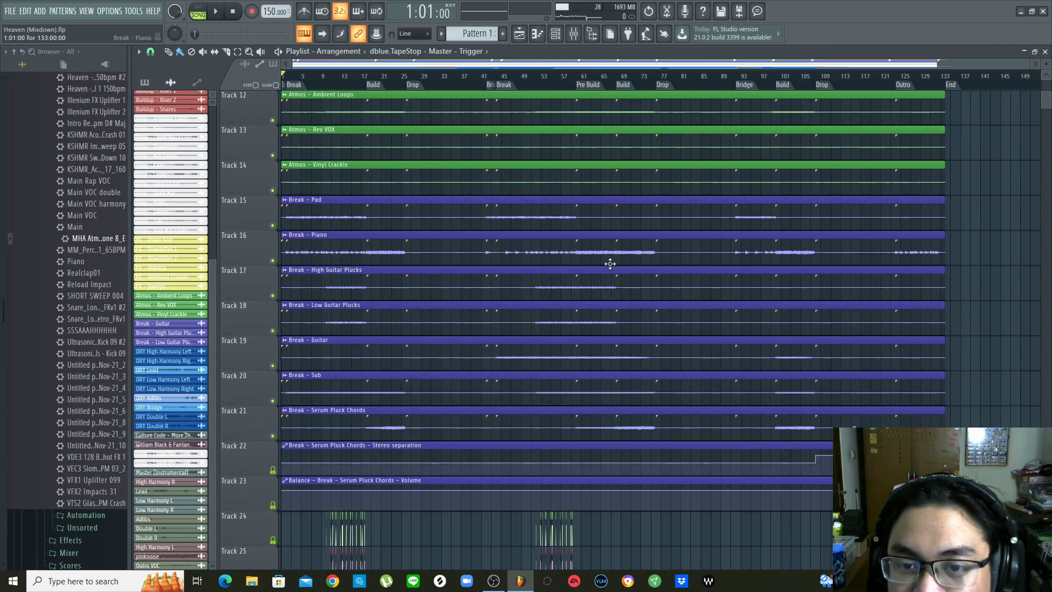
pyautogui.scroll(-6, 608, 263)
pyautogui.scroll(-1, 624, 264)
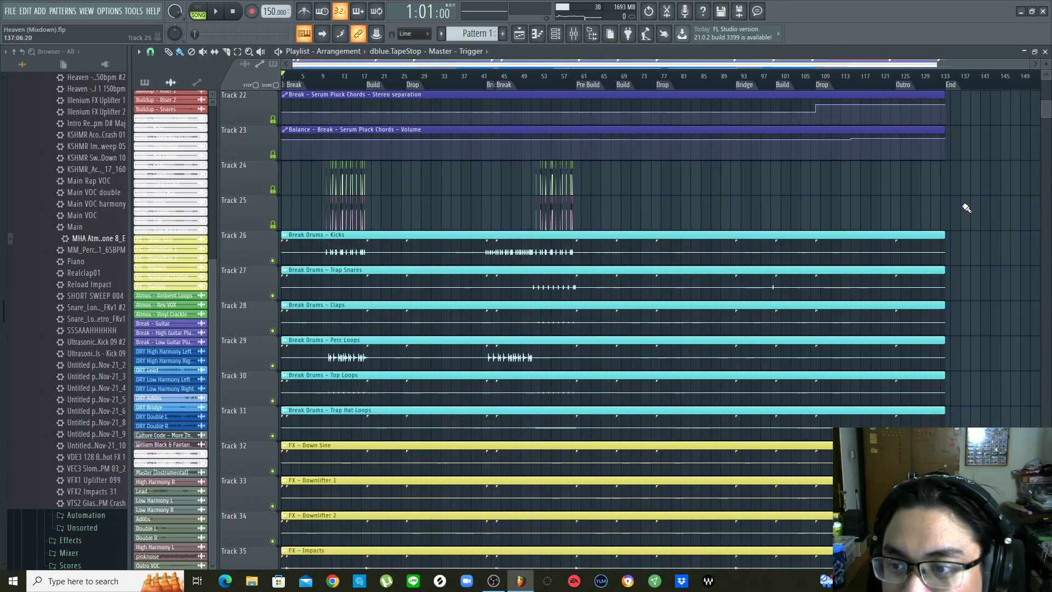
pyautogui.scroll(-10, 964, 208)
pyautogui.scroll(-2, 966, 208)
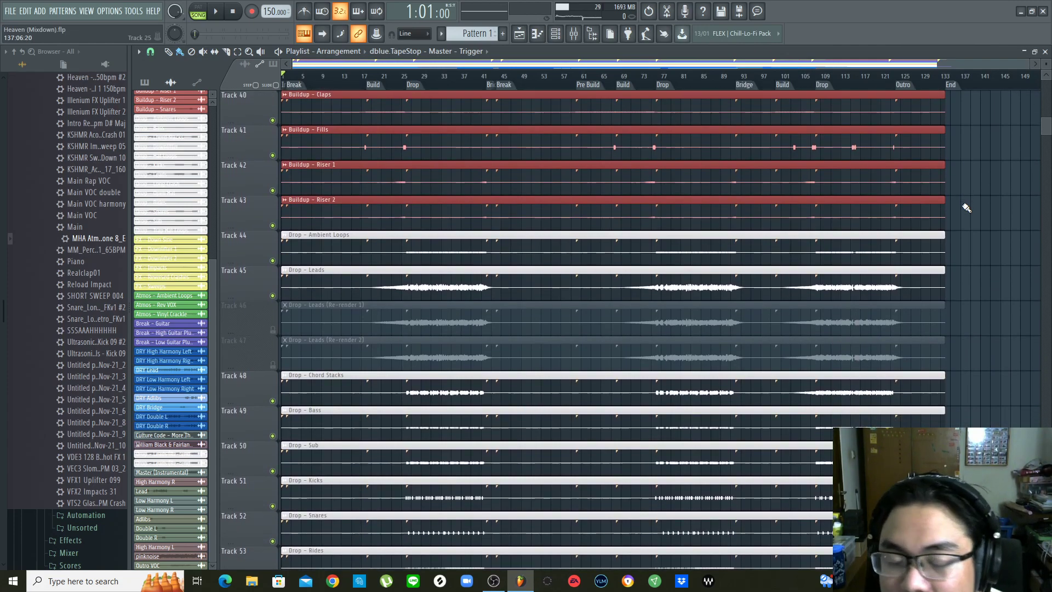
# Examine the Drop stems, inspect the Drop - Chord Stacks clip's channel settings and close them
pyautogui.scroll(-7, 966, 207)
pyautogui.scroll(-6, 987, 229)
pyautogui.scroll(5, 988, 229)
pyautogui.scroll(4, 988, 229)
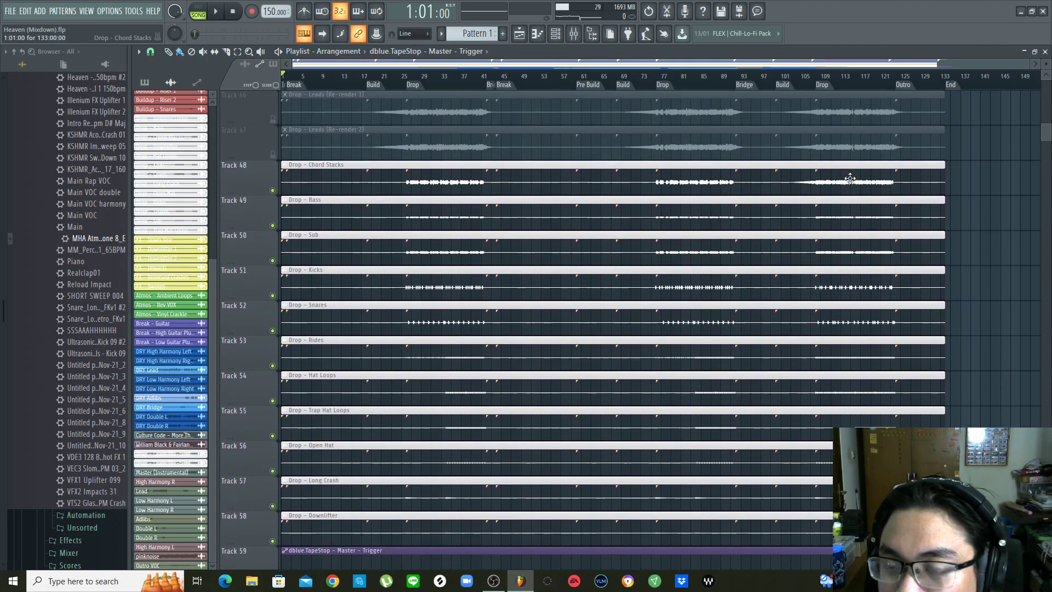
pyautogui.doubleClick(850, 179)
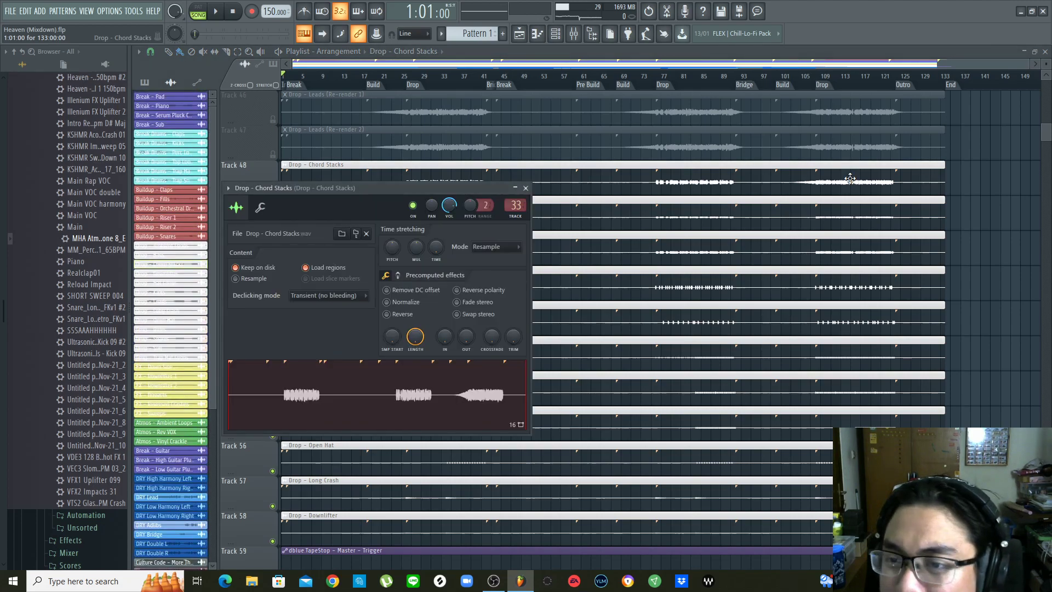
pyautogui.press('Escape')
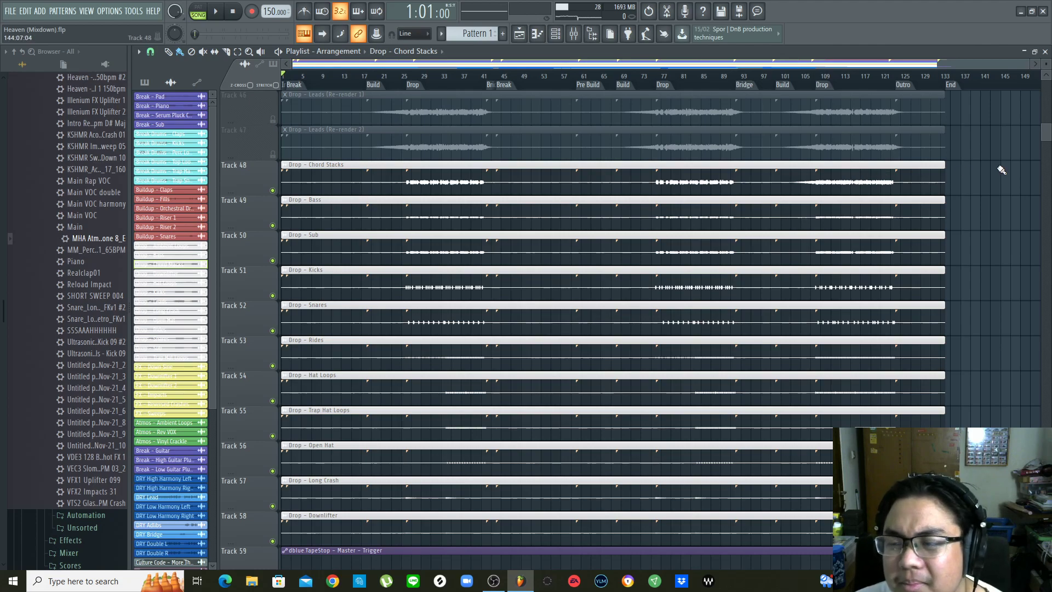
# Review the stems from the Drop layers back up to the lead vocal on Track 1
pyautogui.scroll(8, 1002, 170)
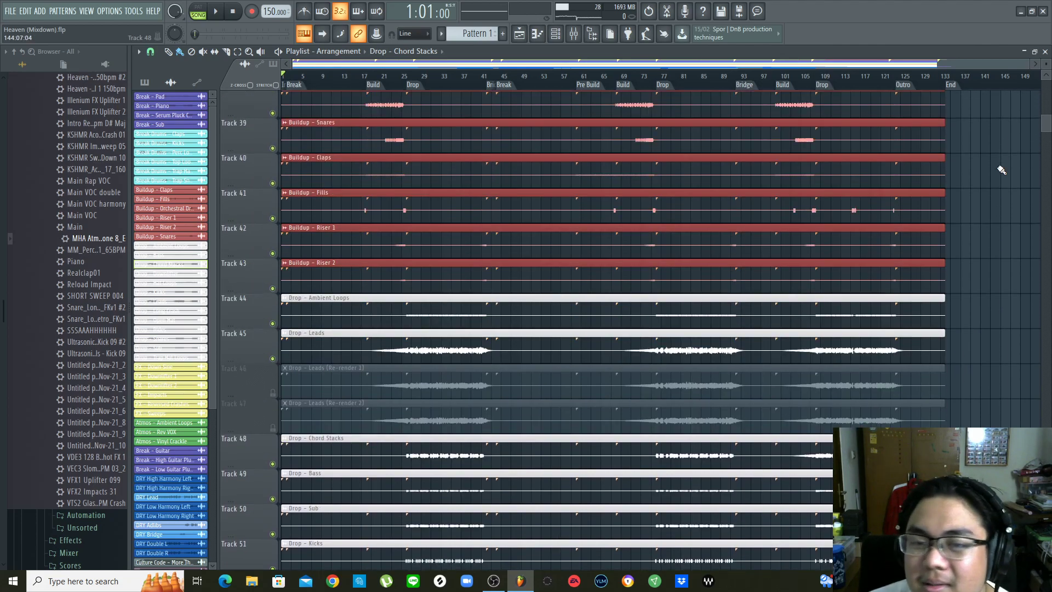
pyautogui.scroll(8, 1002, 170)
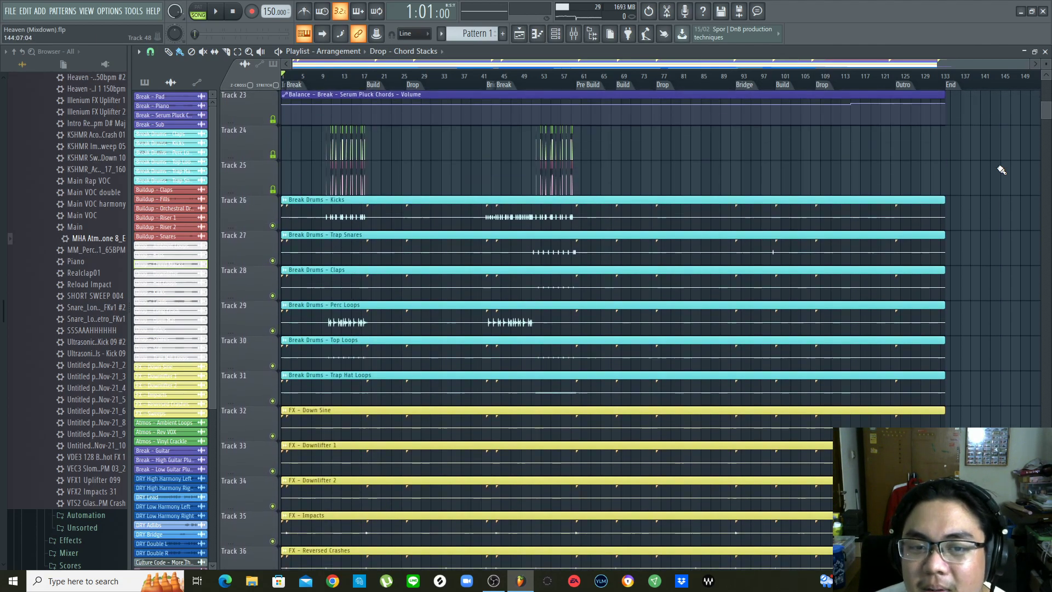
pyautogui.scroll(7, 1002, 170)
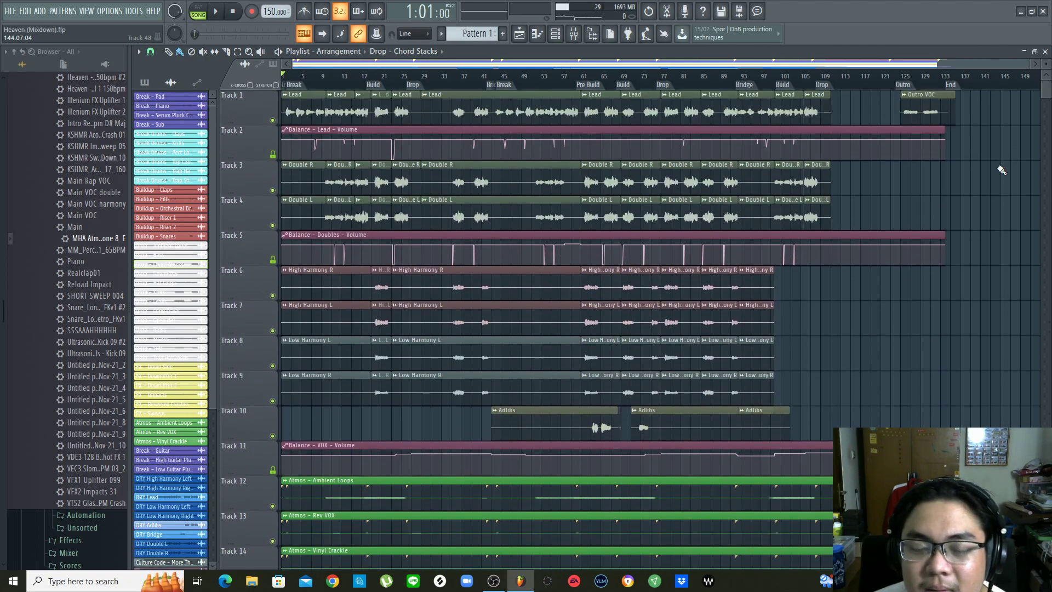
# Solo the lead vocal on Track 1, then unmute the doubles, harmonies and adlibs on Tracks 3, 4 and 6 to 10
pyautogui.scroll(-5, 1001, 170)
pyautogui.scroll(5, 1002, 169)
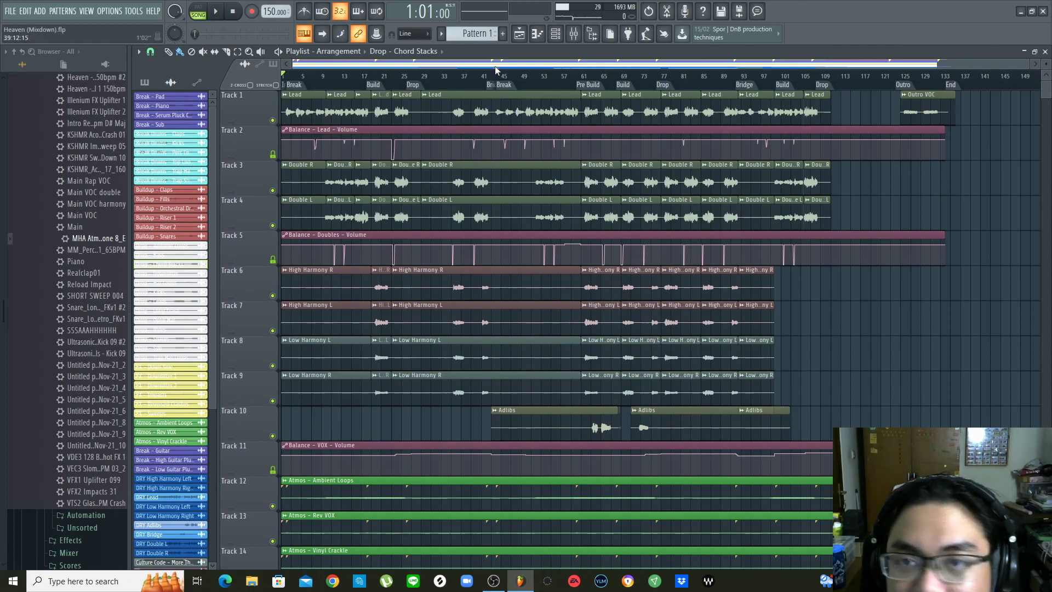
pyautogui.rightClick(273, 121)
pyautogui.press('space')
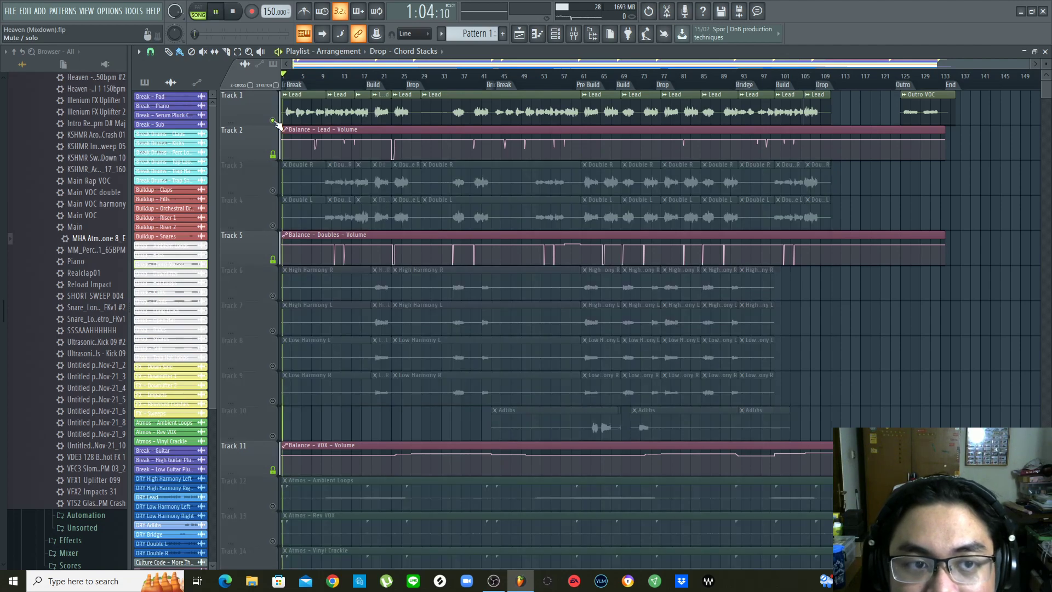
pyautogui.press('space')
pyautogui.click(272, 190)
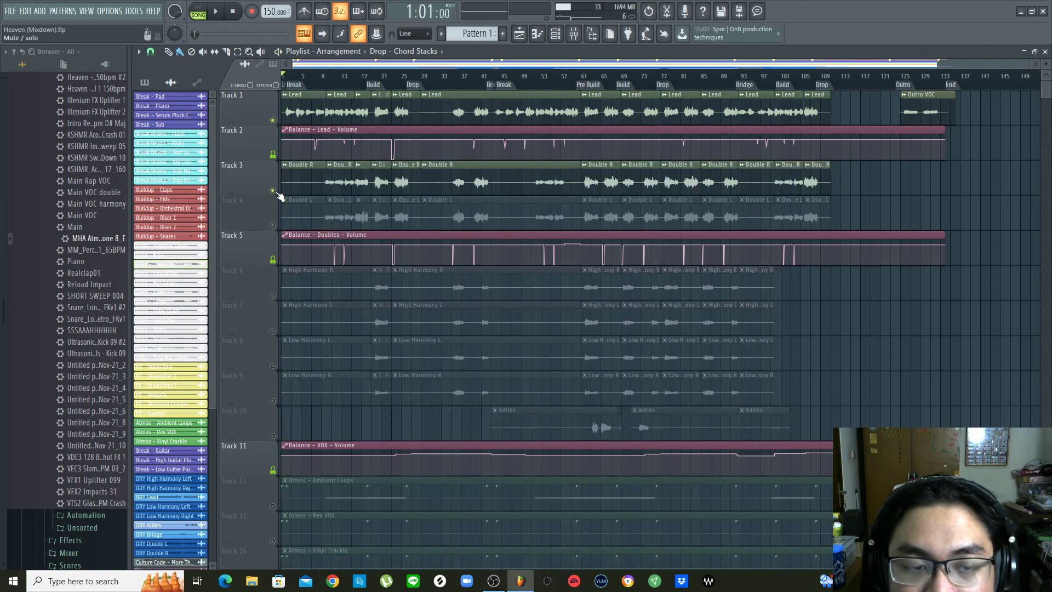
pyautogui.click(273, 226)
pyautogui.click(272, 296)
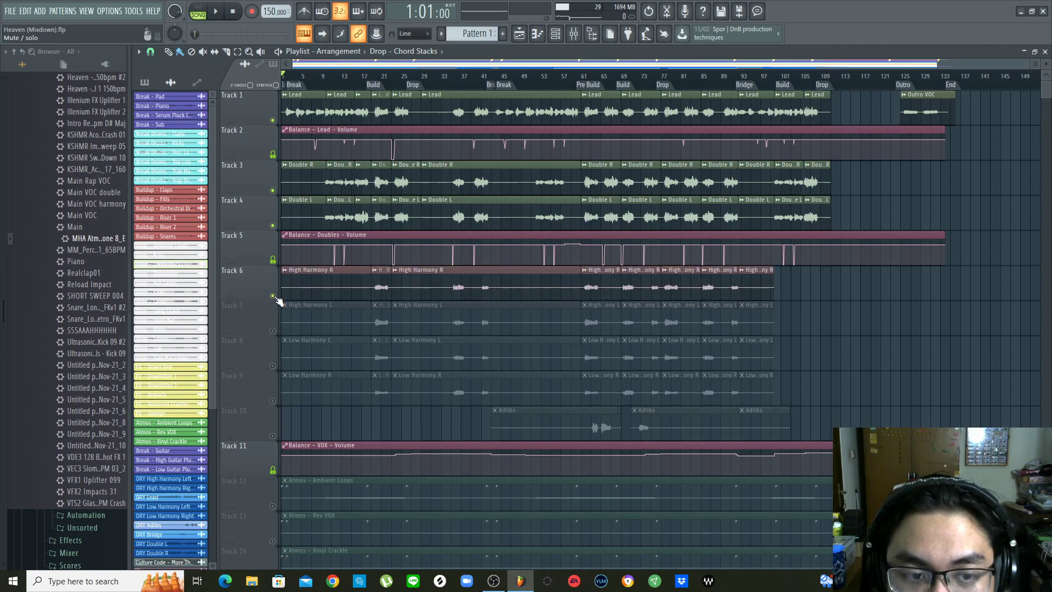
pyautogui.click(272, 330)
pyautogui.click(273, 366)
pyautogui.click(273, 400)
pyautogui.click(272, 435)
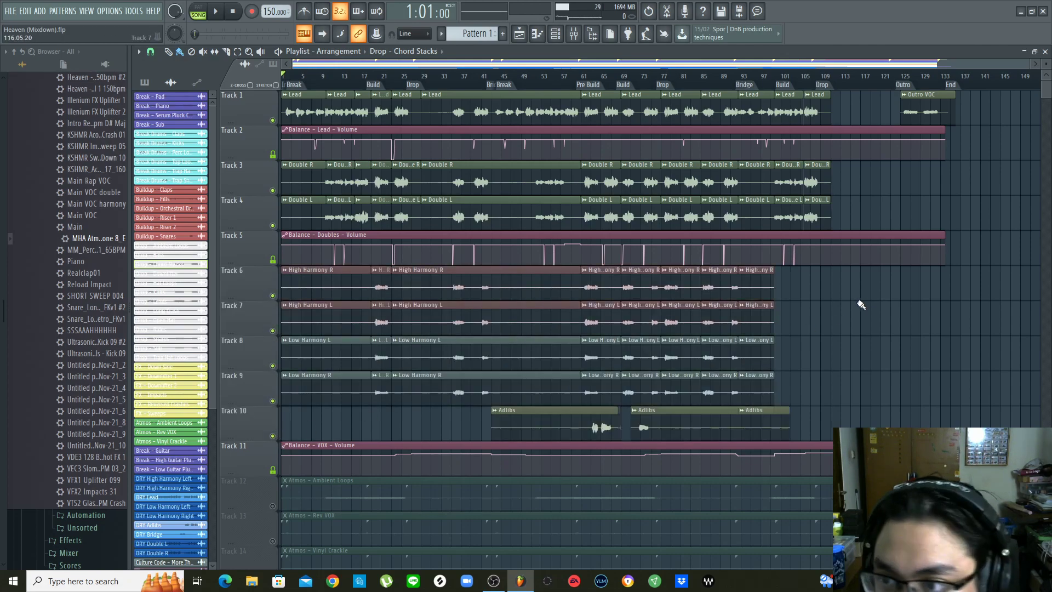
# Play the isolated vocals briefly, then open the mixer and unmute the VOX insert
pyautogui.press('space')
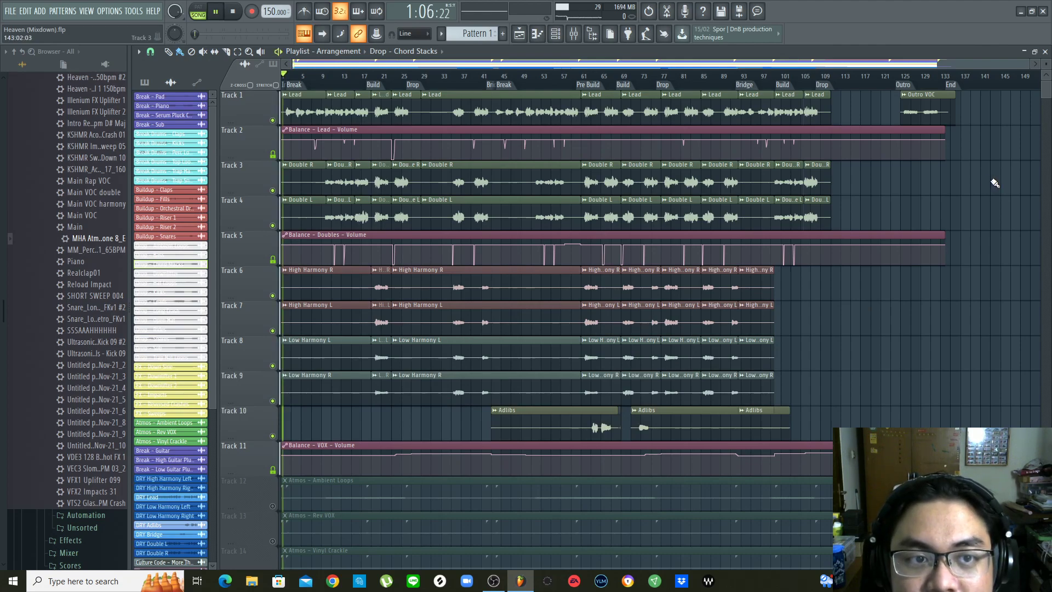
pyautogui.press('space')
pyautogui.click(573, 34)
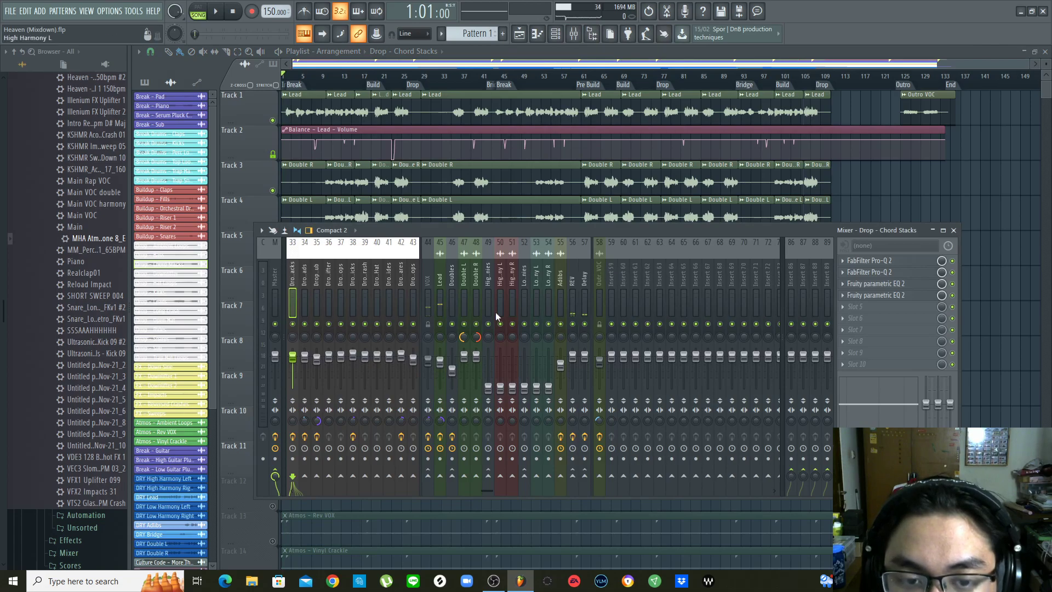
pyautogui.click(428, 325)
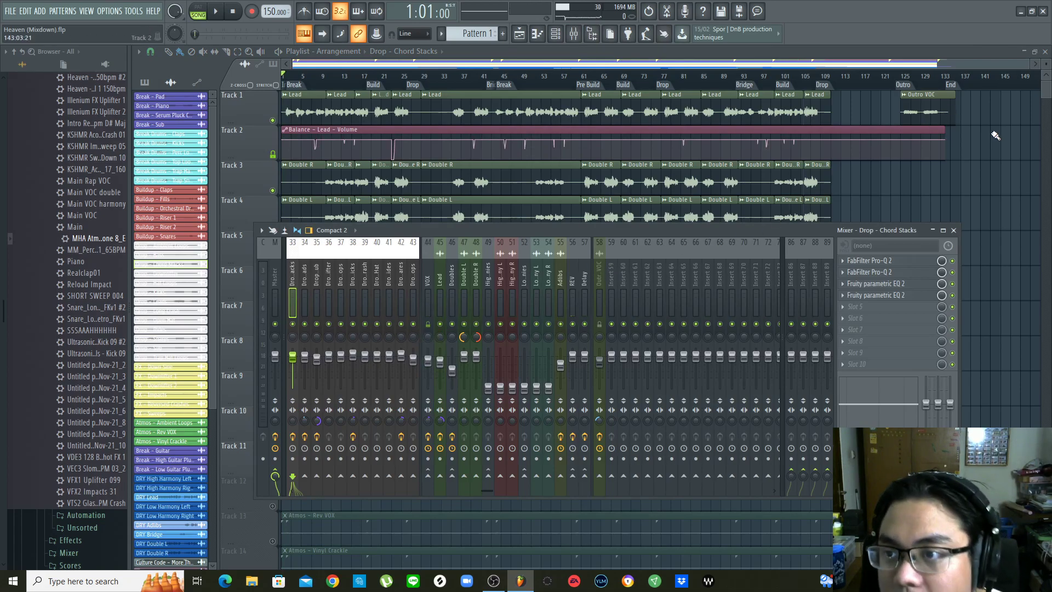
# Play the vocals with the Master insert selected and move the mixer clear of the upper playlist tracks
pyautogui.press('space')
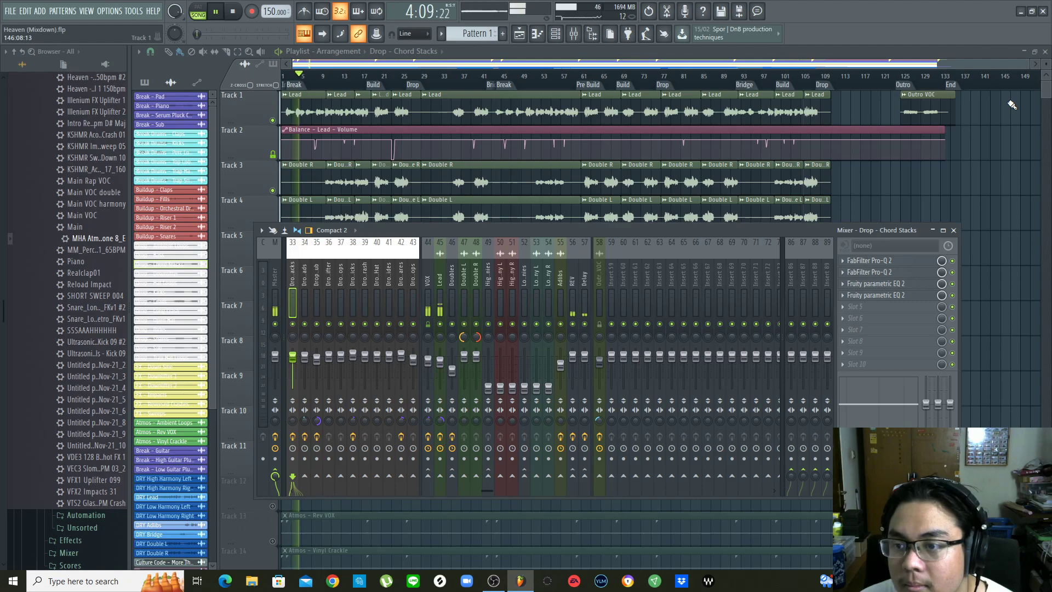
pyautogui.click(278, 357)
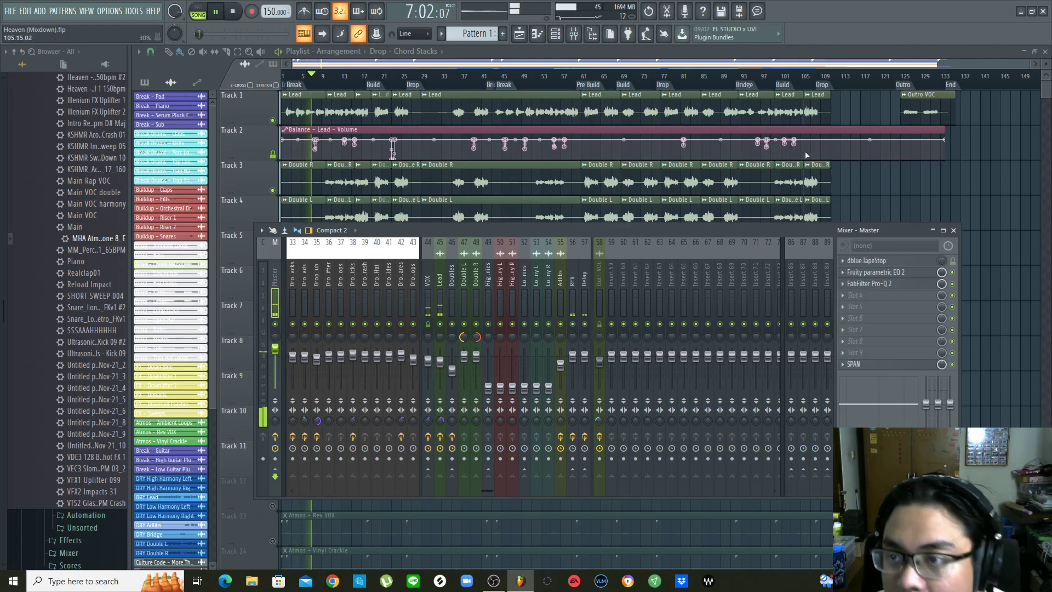
pyautogui.moveTo(785, 229); pyautogui.dragTo(831, 268)
pyautogui.press('space')
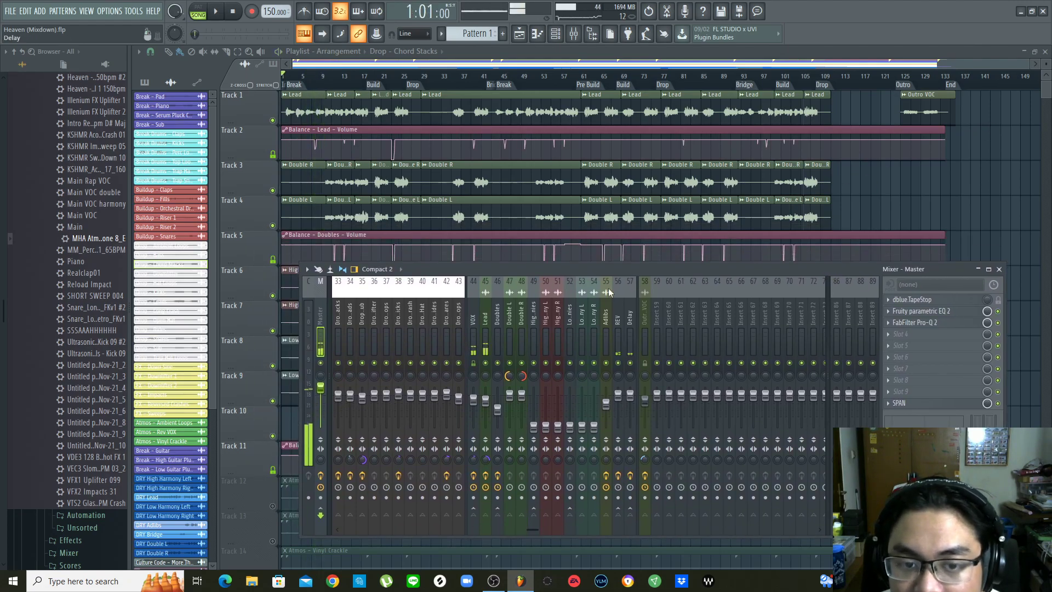
# Inspect the mixer routing and effect chains of the VOX, Lead and Double L inserts, ending on Lead
pyautogui.click(474, 319)
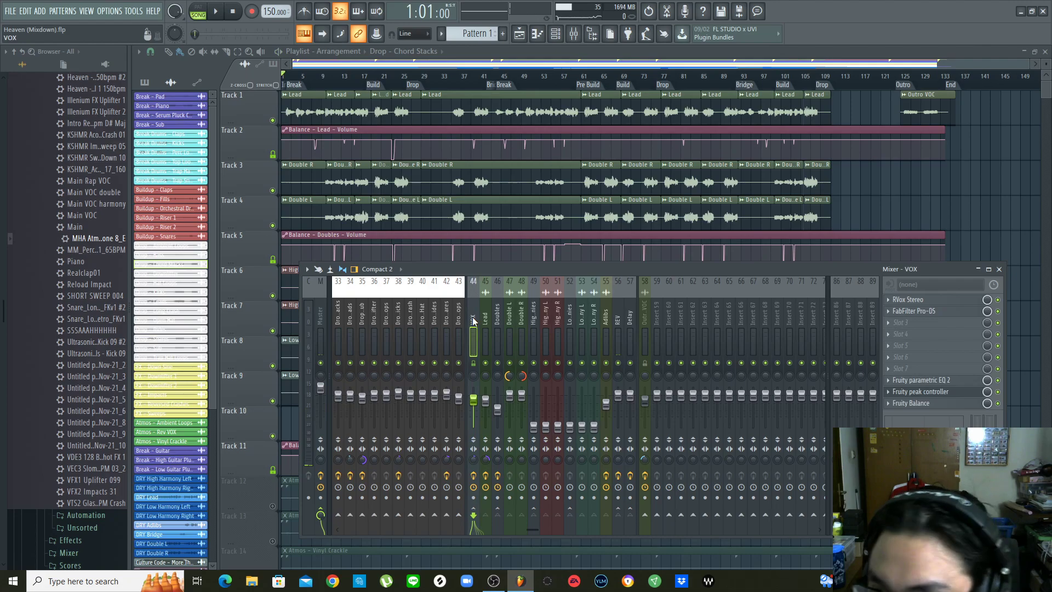
pyautogui.click(485, 319)
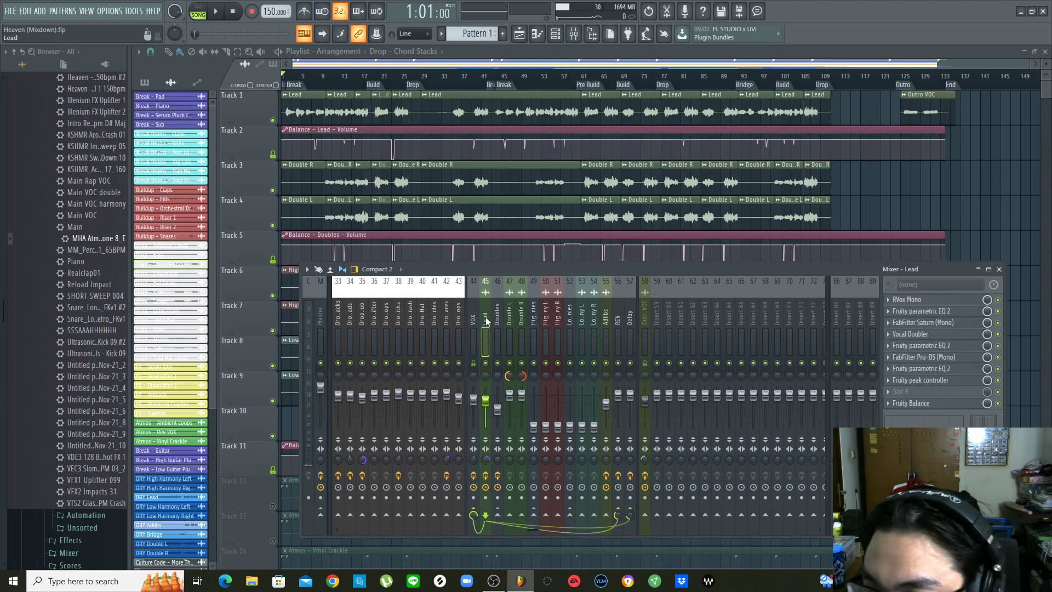
pyautogui.click(510, 323)
pyautogui.click(486, 321)
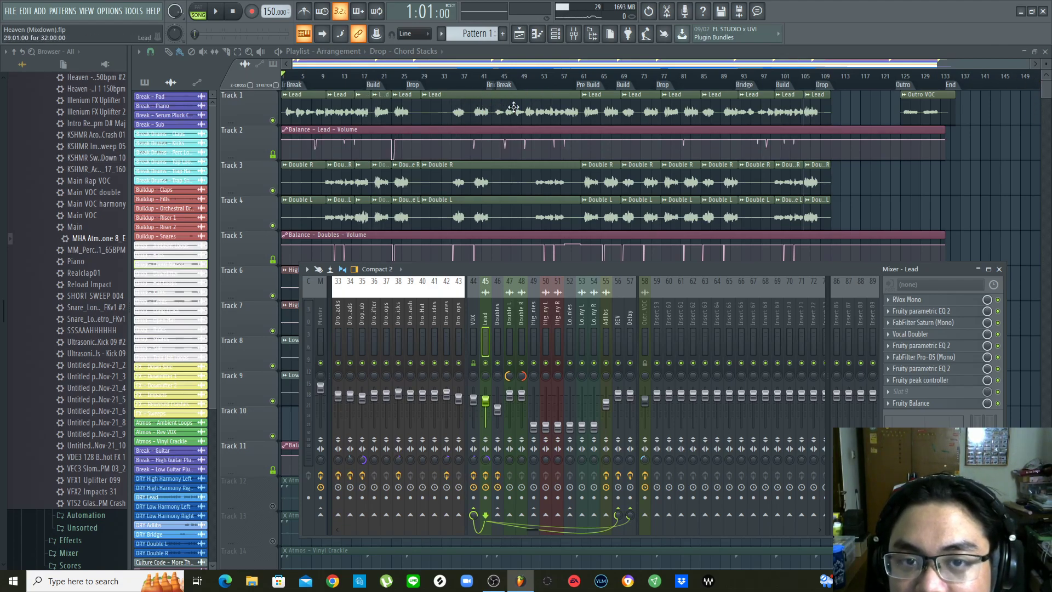
# Examine the vocal clips in the playlist from the lead through the doubles, harmonies and adlibs, then return to Track 1
pyautogui.scroll(-2, 591, 100)
pyautogui.scroll(2, 592, 100)
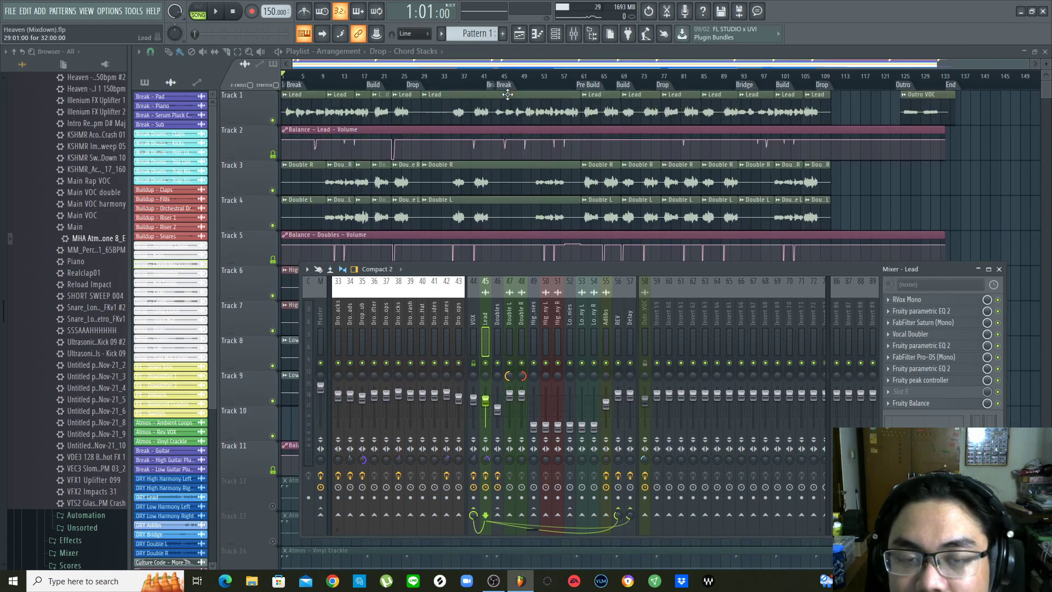
pyautogui.scroll(-2, 565, 107)
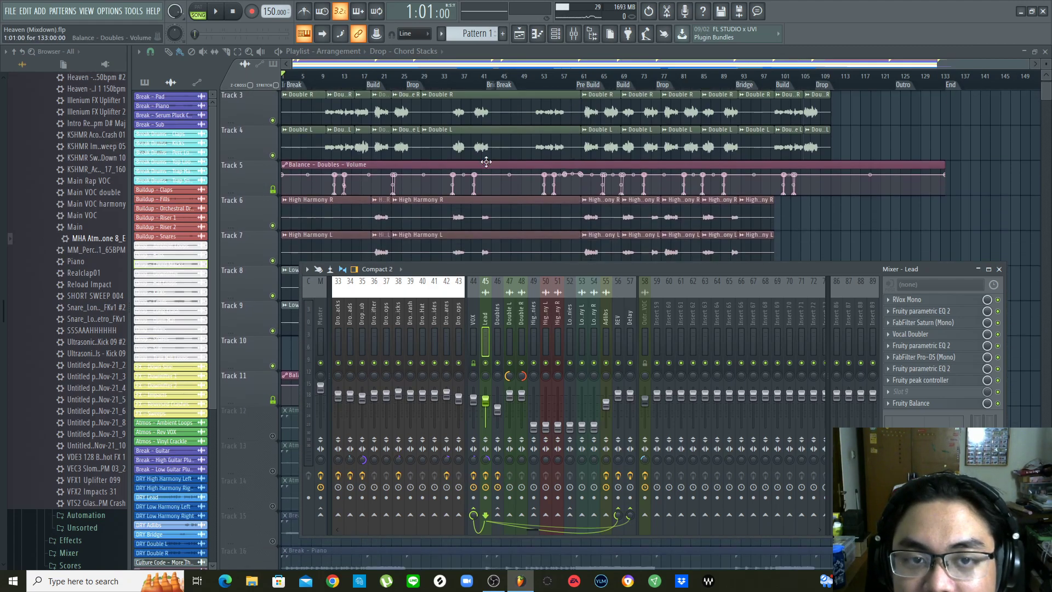
pyautogui.scroll(-2, 475, 113)
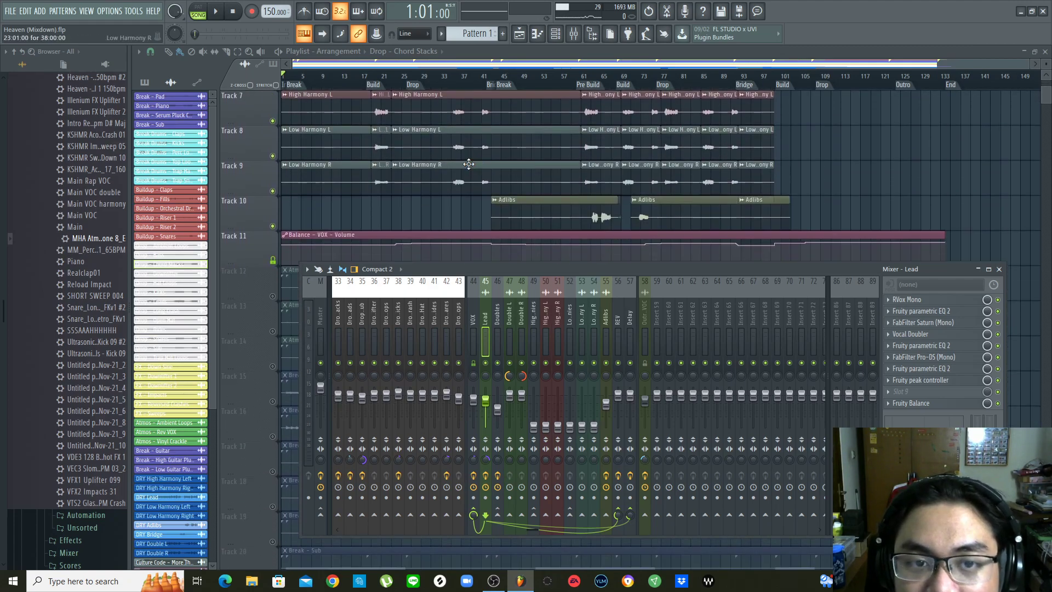
pyautogui.scroll(-4, 458, 139)
pyautogui.scroll(6, 602, 174)
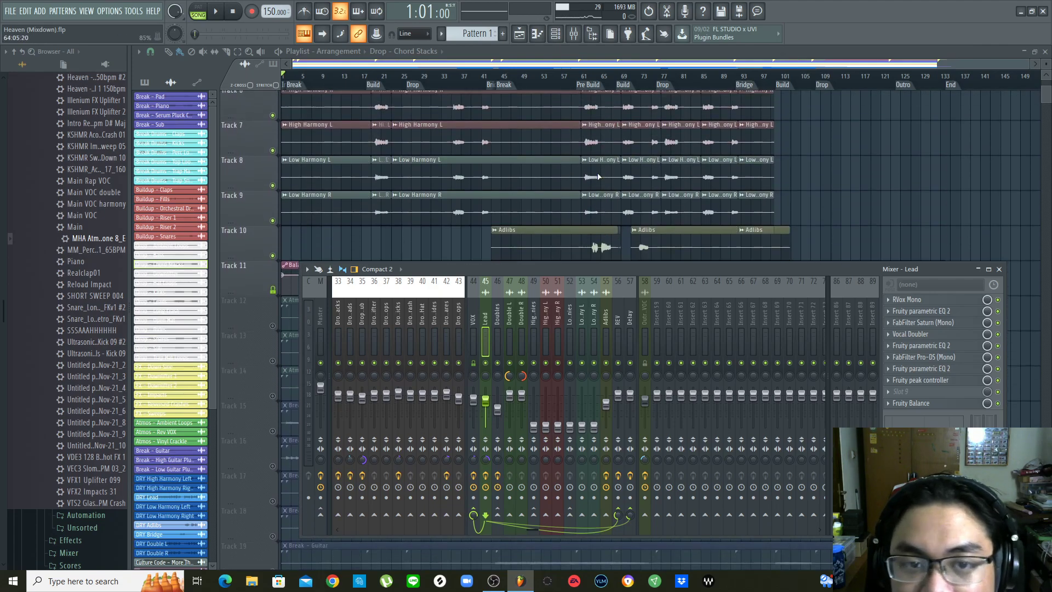
pyautogui.scroll(2, 602, 174)
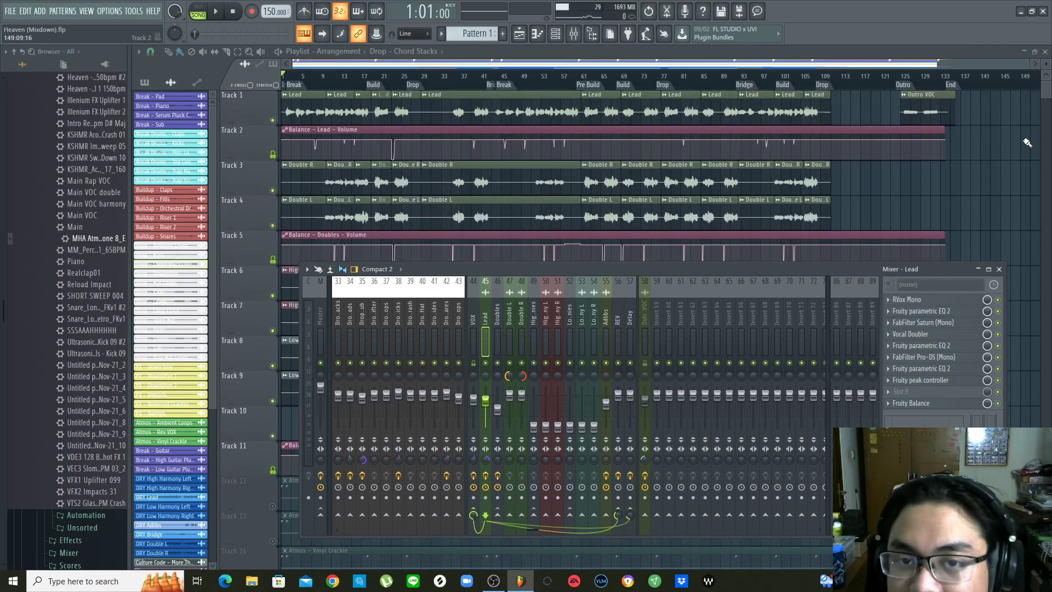
pyautogui.scroll(-2, 1000, 153)
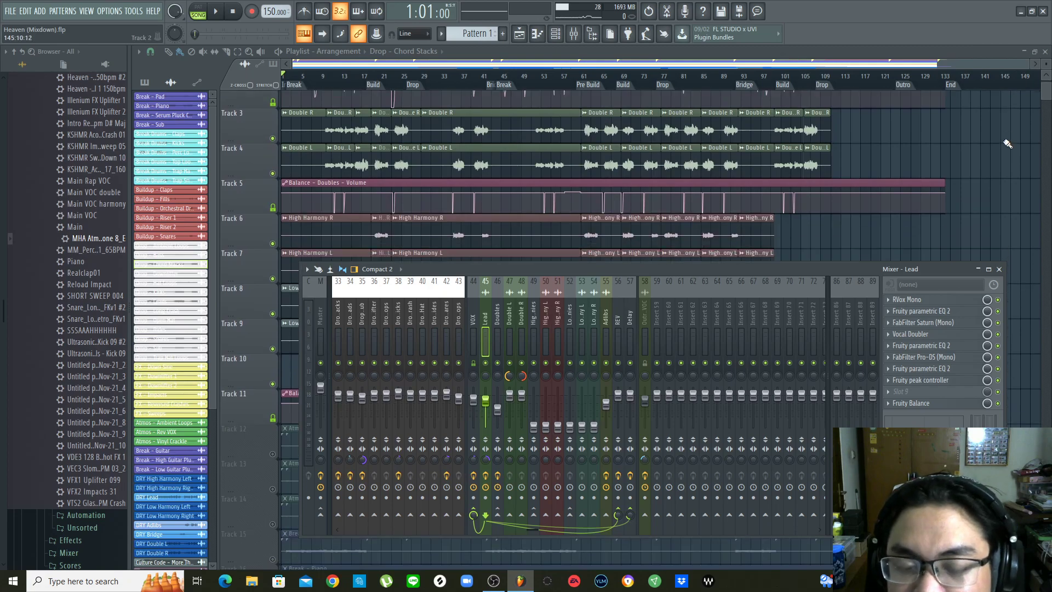
pyautogui.scroll(2, 1018, 139)
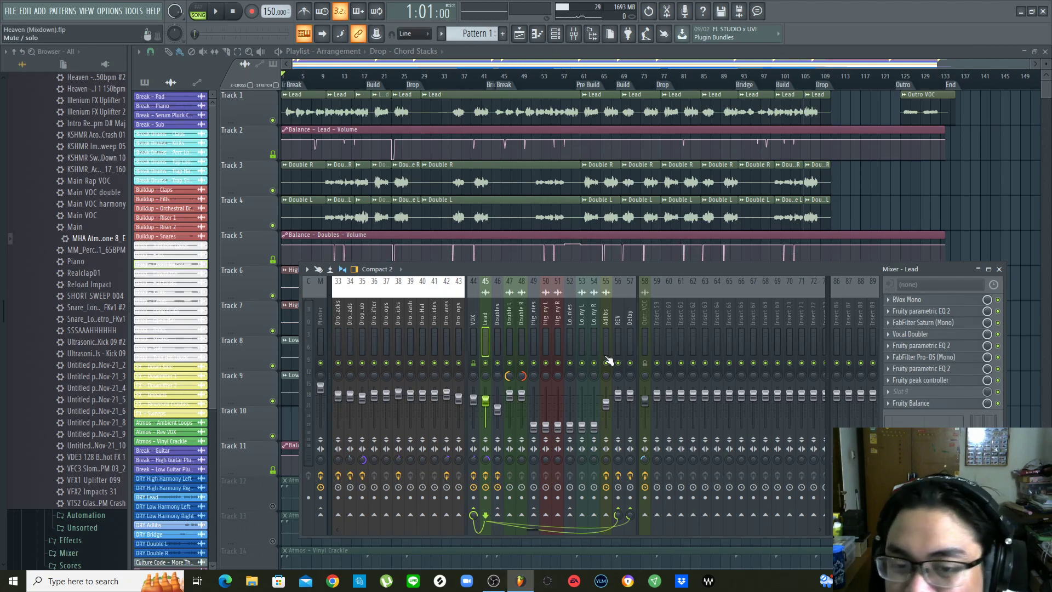
# Inspect the mixer inserts for the doubles and high harmonies, including Double R, High Harmonies and High Harmony R
pyautogui.click(501, 321)
pyautogui.click(519, 321)
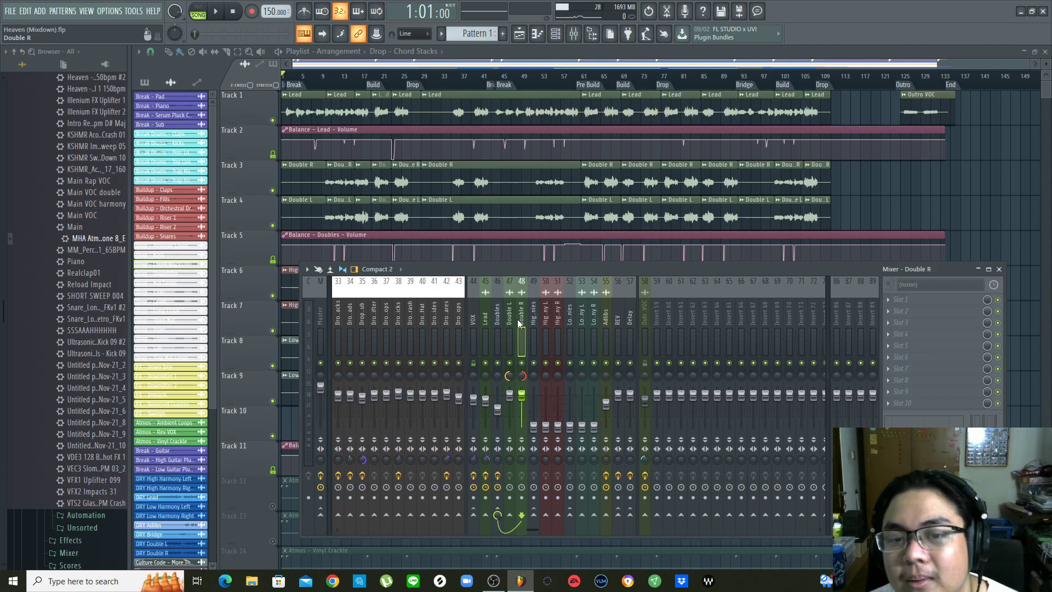
pyautogui.click(534, 321)
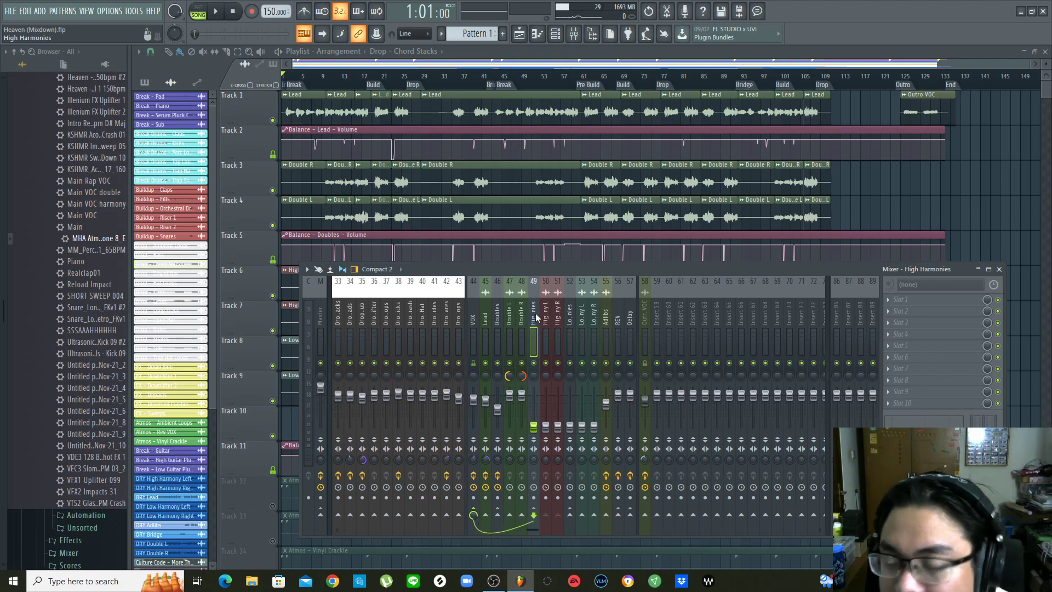
pyautogui.click(546, 311)
pyautogui.click(557, 313)
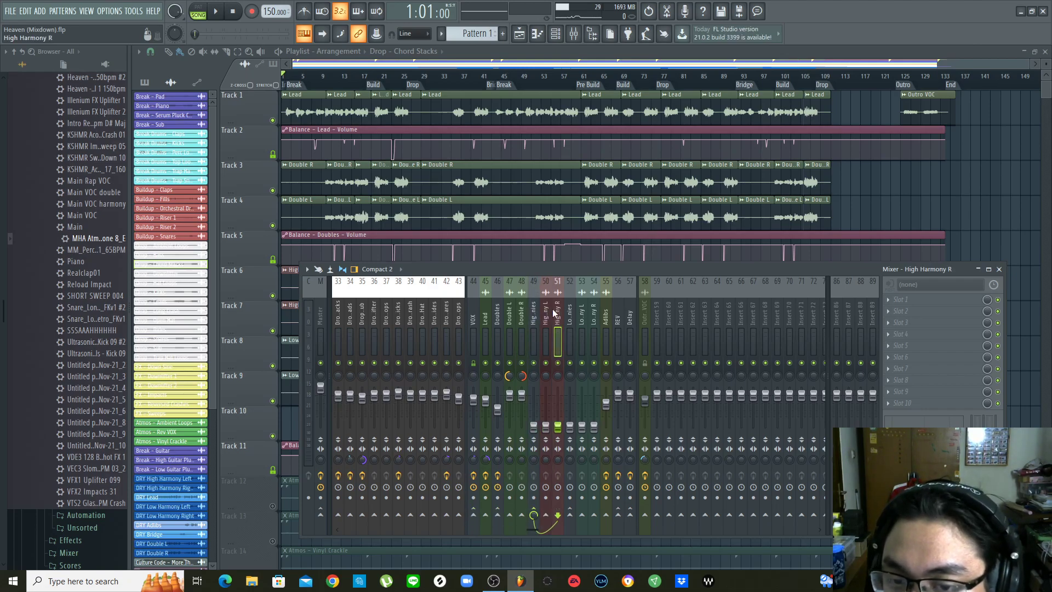
# Open the Lead insert's RVox Mono compressor, play the vocal to check its compression, then close the plugin
pyautogui.click(473, 324)
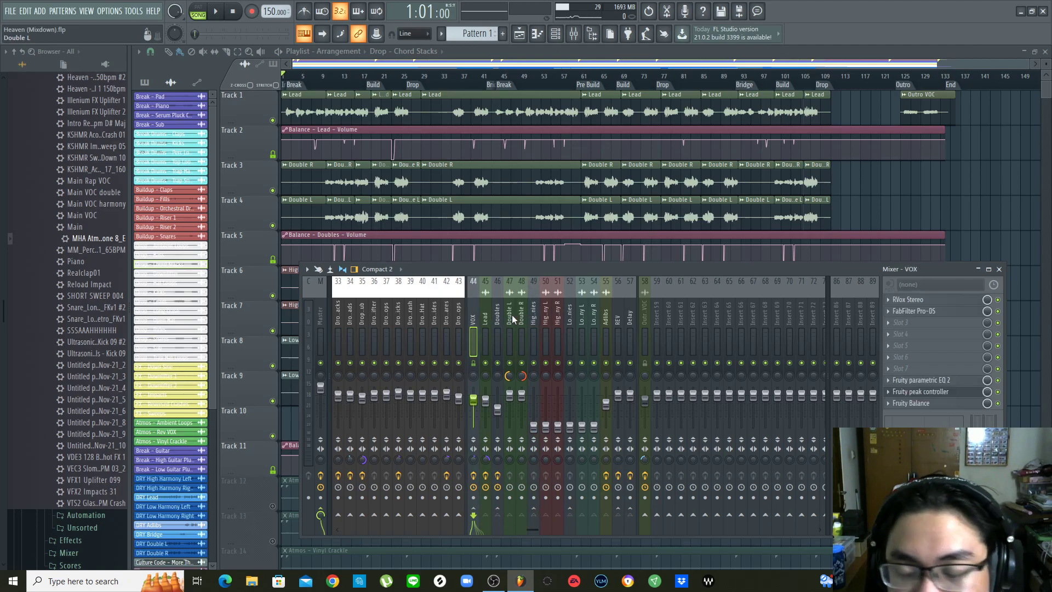
pyautogui.click(490, 321)
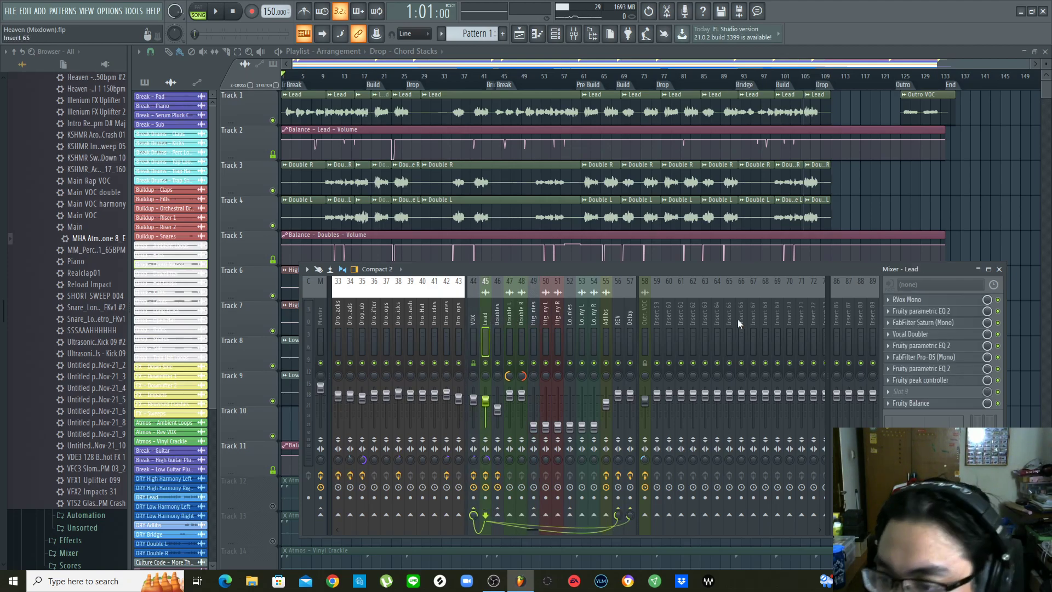
pyautogui.click(916, 302)
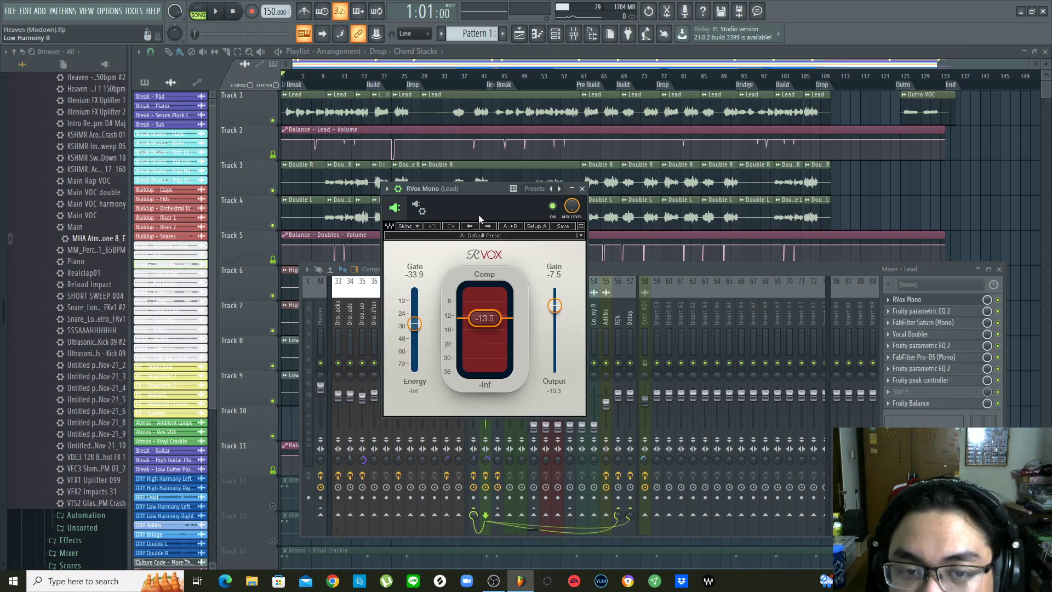
pyautogui.moveTo(484, 188); pyautogui.dragTo(511, 184)
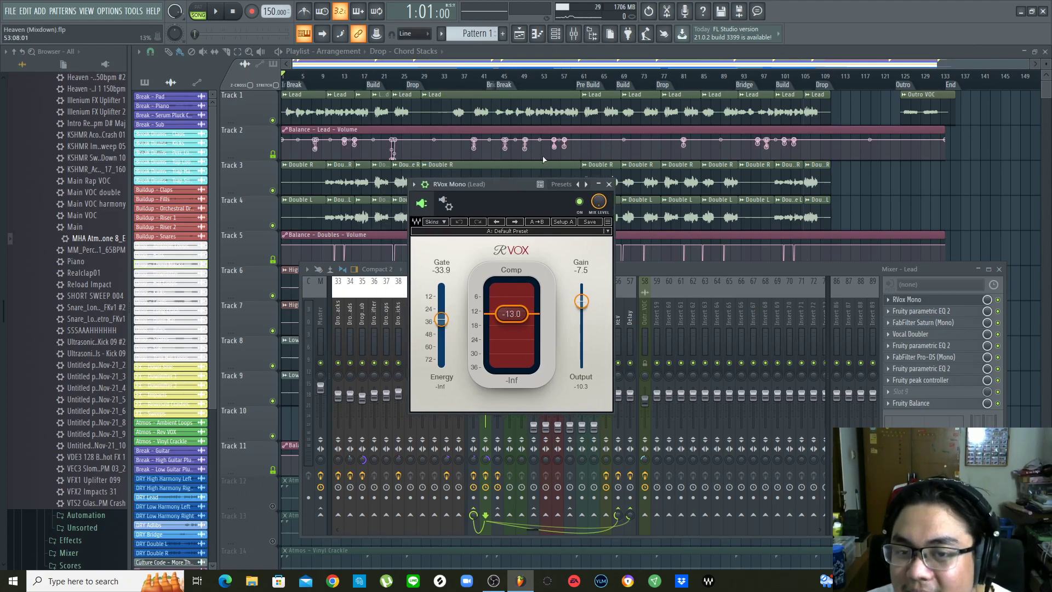
pyautogui.press('space')
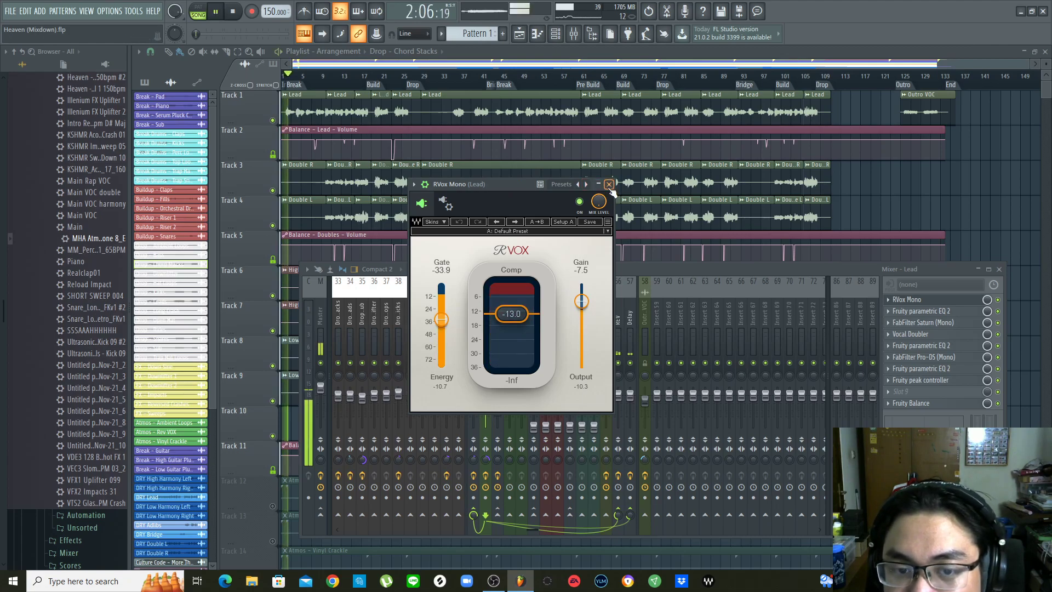
pyautogui.press('space')
pyautogui.click(609, 184)
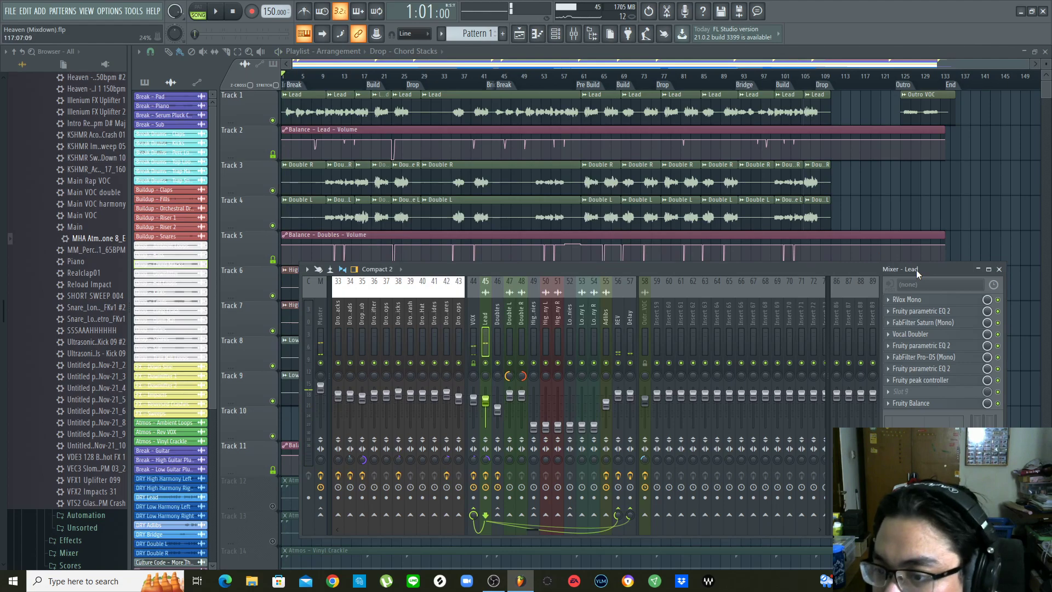
# Place the playhead at bar 2 and enlarge the lead and doubles tracks around the opening Break section
pyautogui.scroll(4, 415, 83)
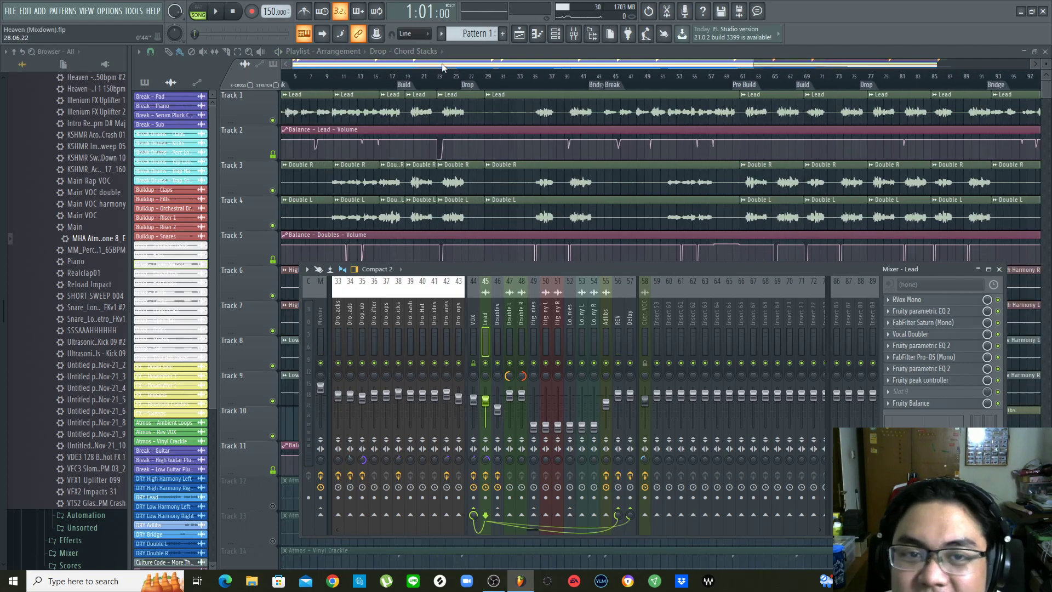
pyautogui.scroll(4, 355, 82)
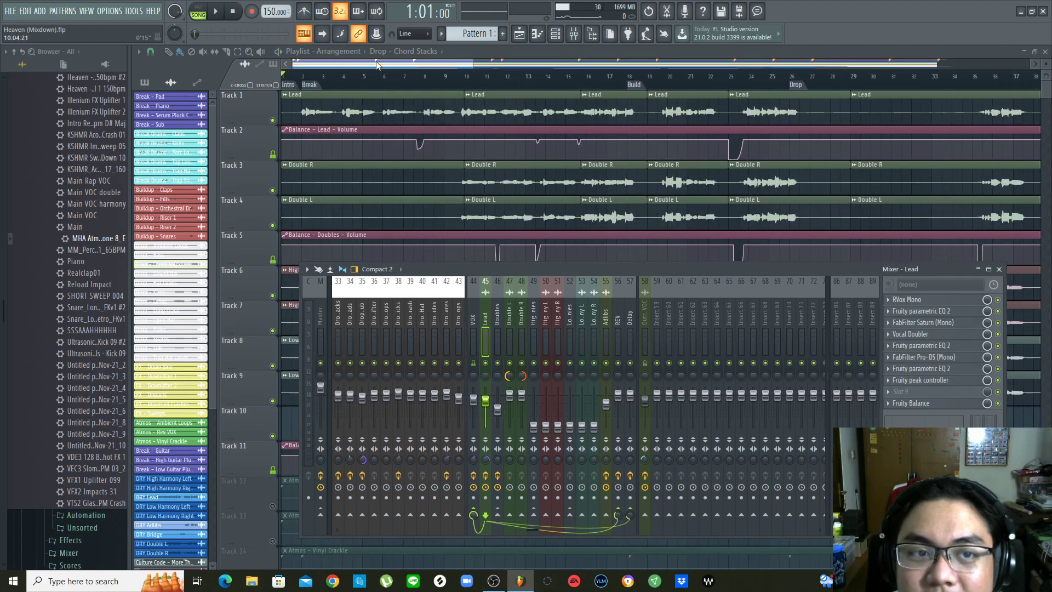
pyautogui.click(305, 77)
pyautogui.scroll(3, 305, 77)
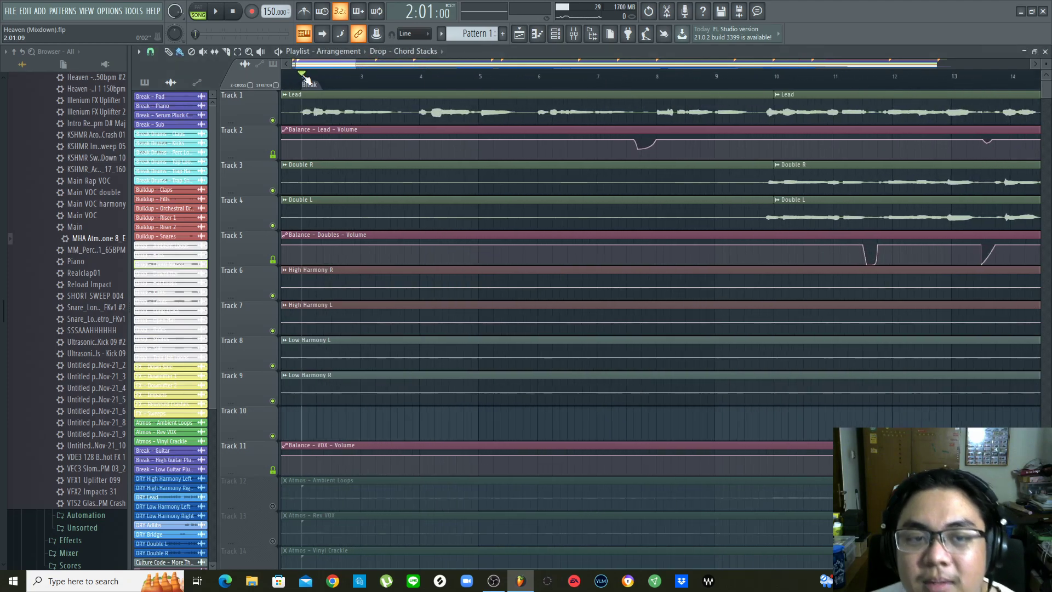
pyautogui.scroll(-1, 305, 77)
pyautogui.scroll(2, 399, 80)
pyautogui.scroll(2, 425, 65)
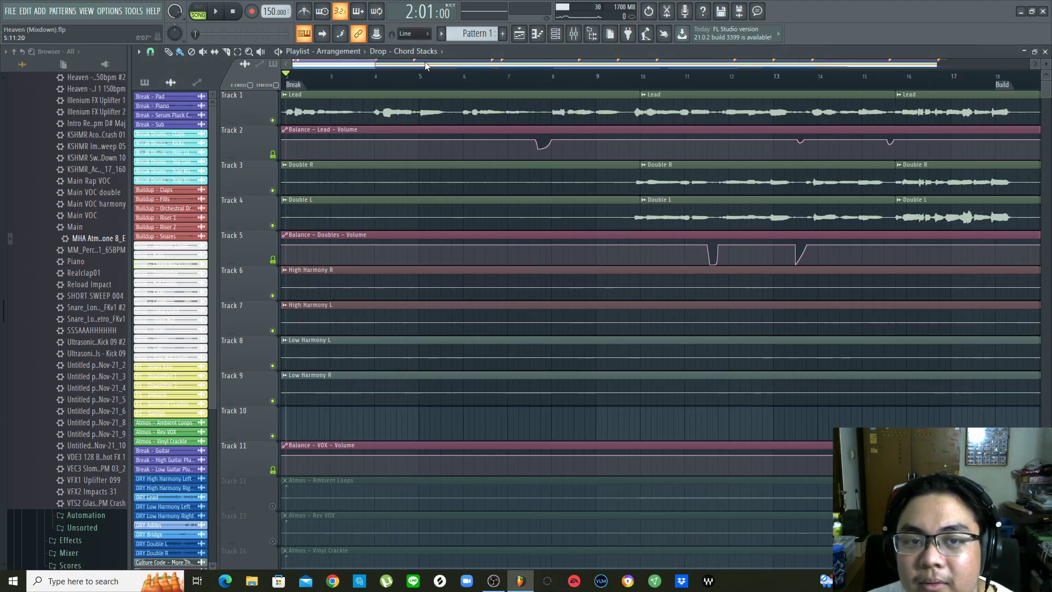
pyautogui.moveTo(1046, 67); pyautogui.dragTo(1046, 33)
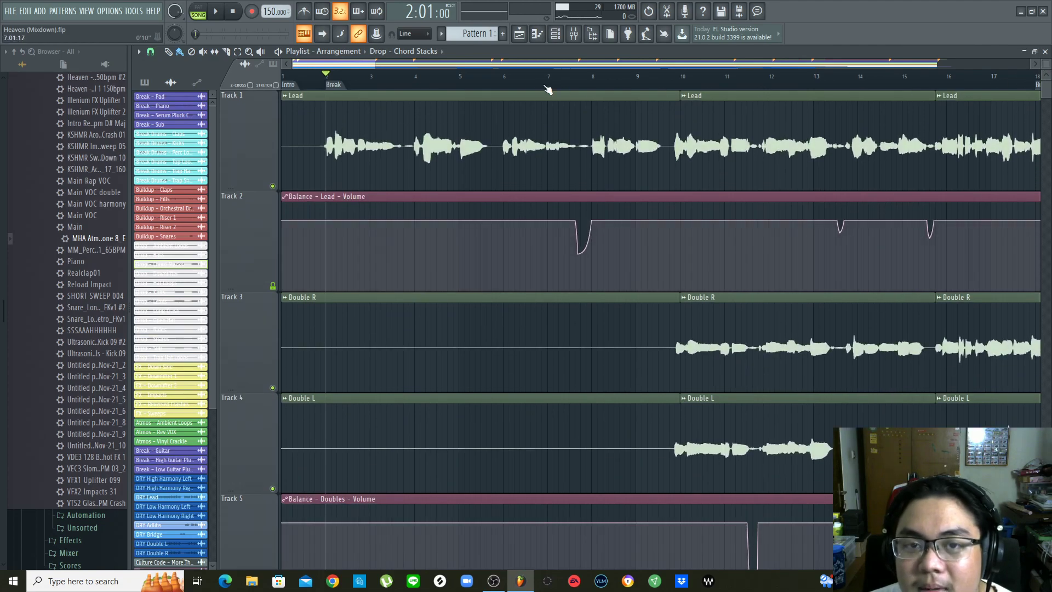
# Open the Lead insert's RVox Mono compressor, play the opening Break vocal through it, then close the plugin
pyautogui.click(575, 34)
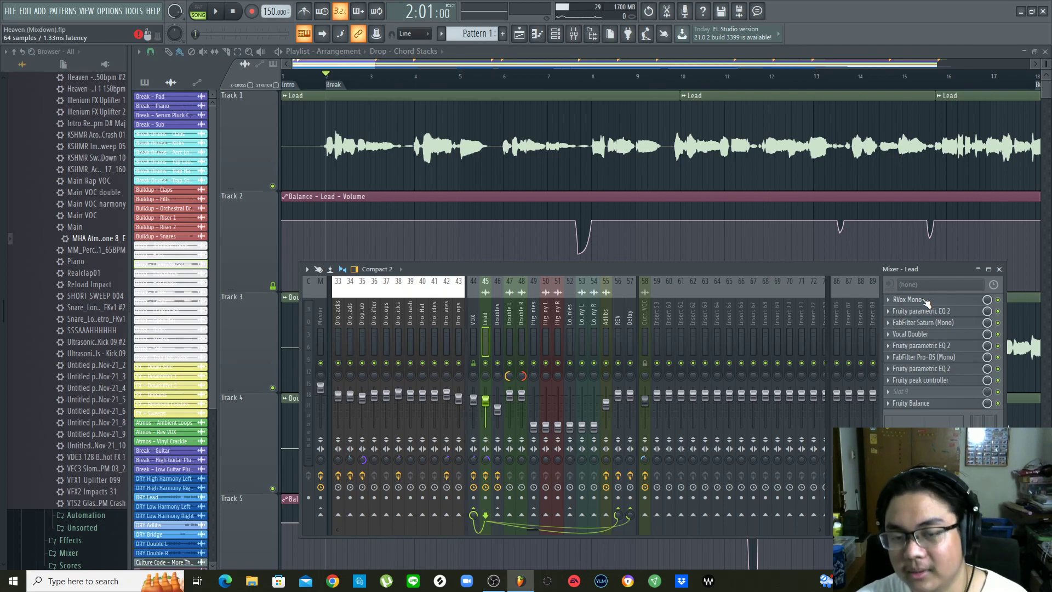
pyautogui.click(910, 300)
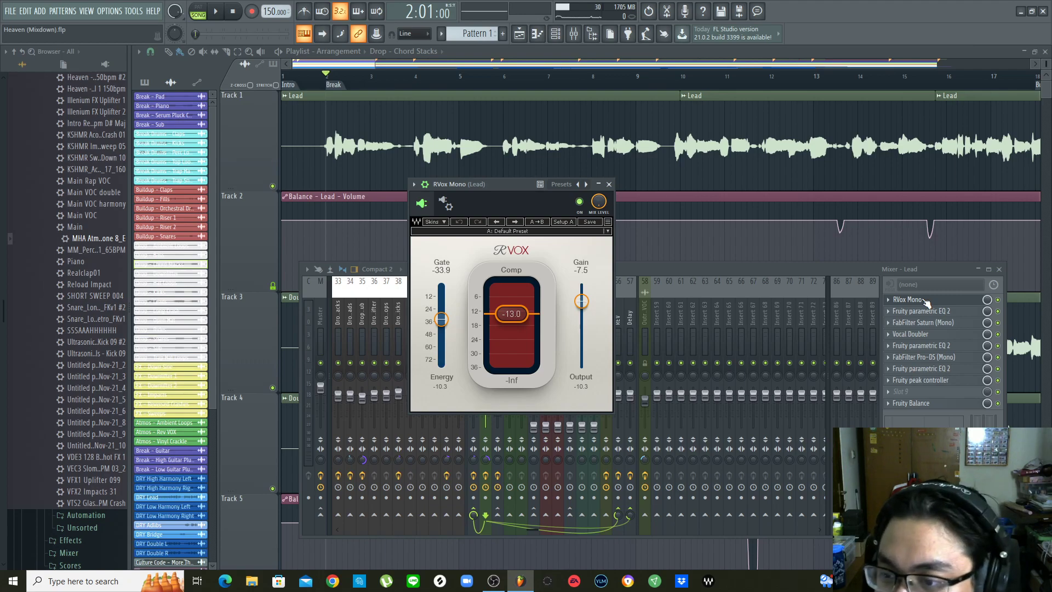
pyautogui.click(909, 299)
pyautogui.click(908, 299)
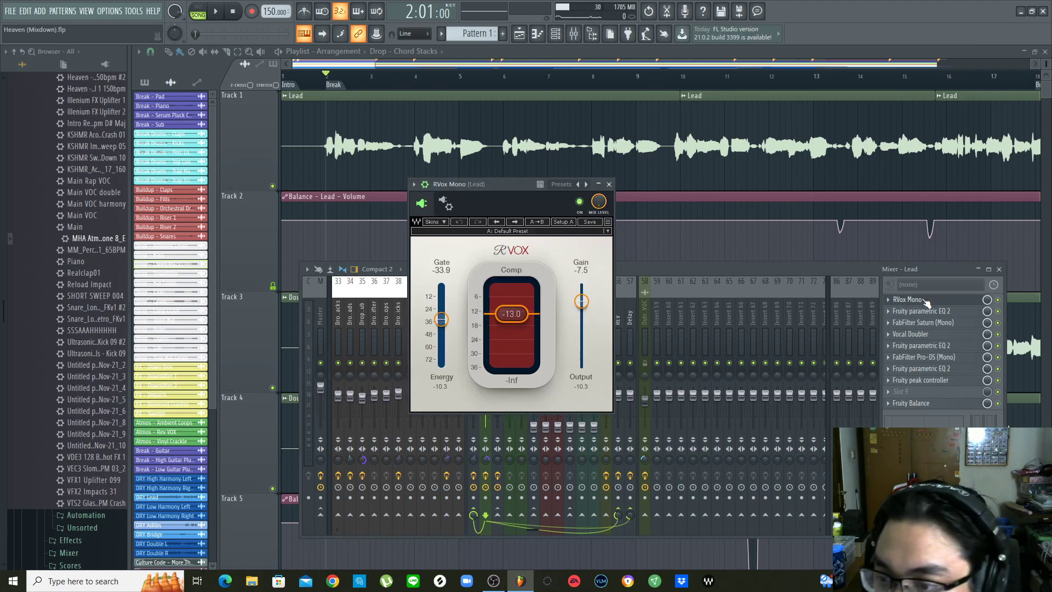
pyautogui.press('space')
pyautogui.press('space')
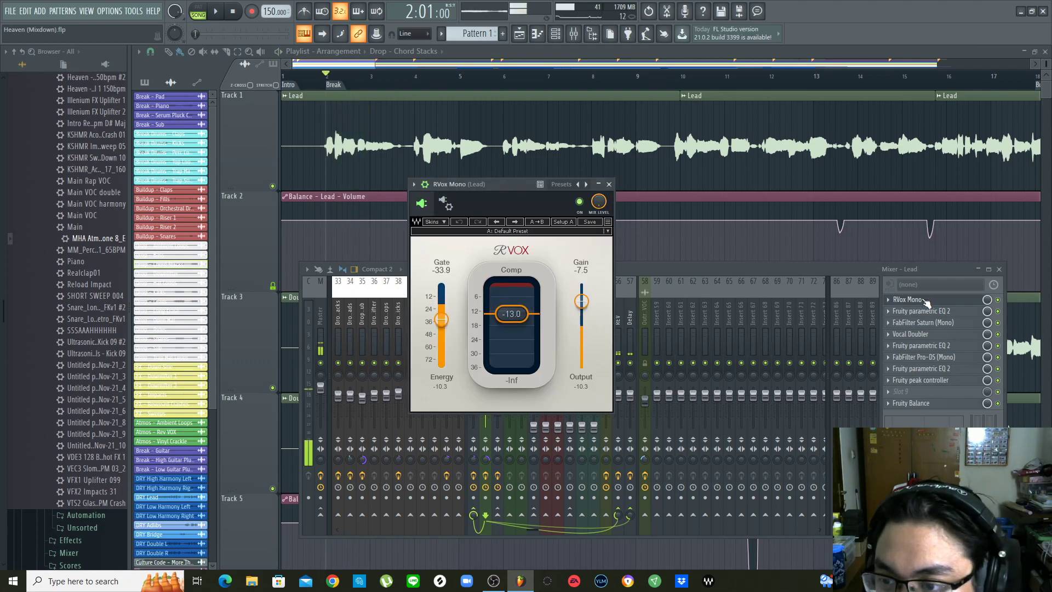
pyautogui.click(925, 300)
# Open the Lead insert's first Fruity parametric EQ 2, play the vocal and move the EQ window clear of the effect list
pyautogui.click(935, 312)
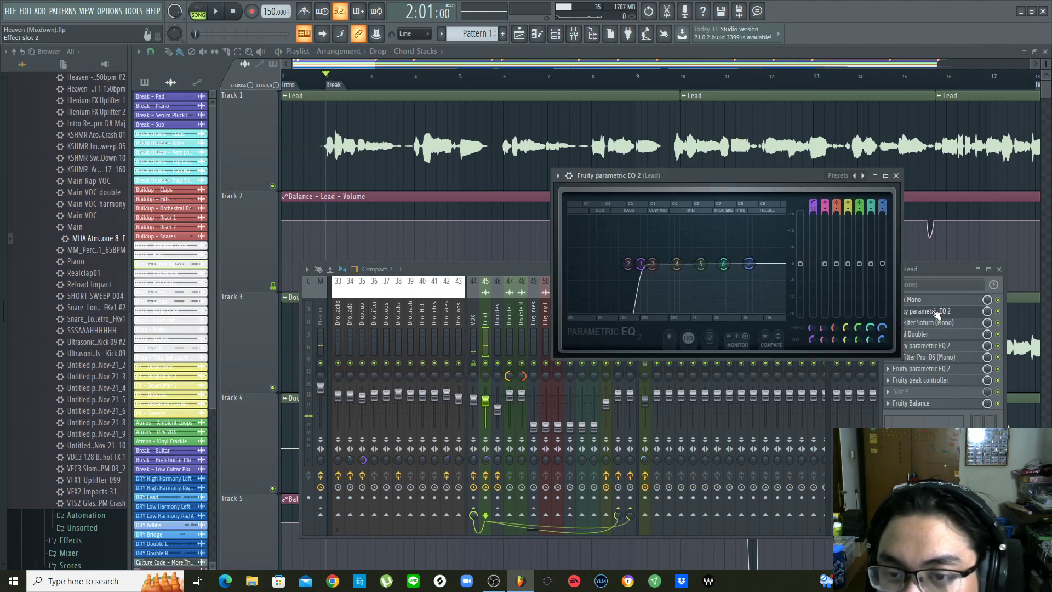
pyautogui.press('space')
pyautogui.press('space')
pyautogui.moveTo(754, 173); pyautogui.dragTo(610, 176)
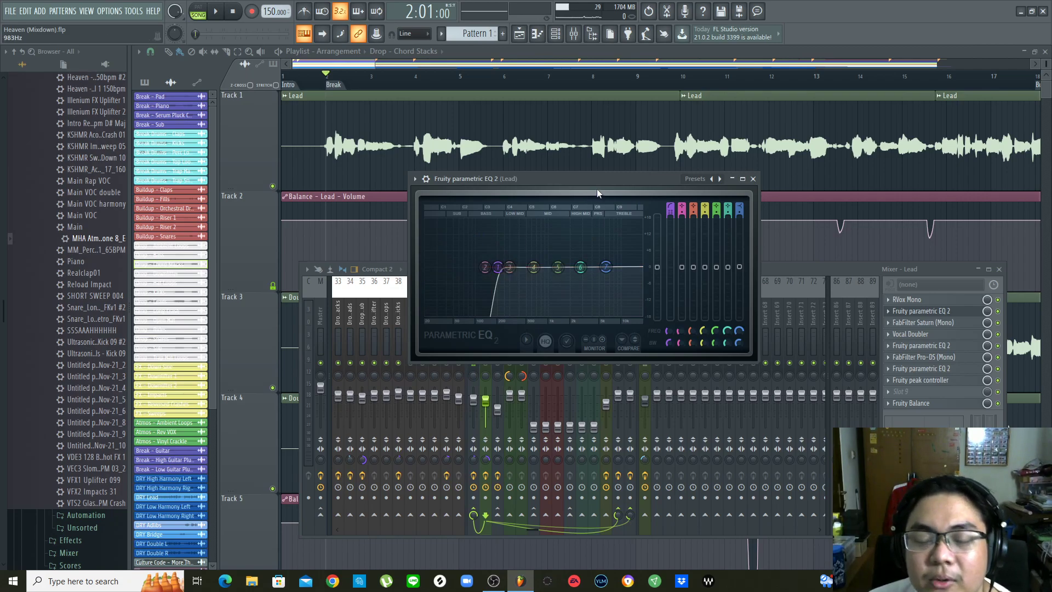
pyautogui.moveTo(640, 176); pyautogui.dragTo(617, 170)
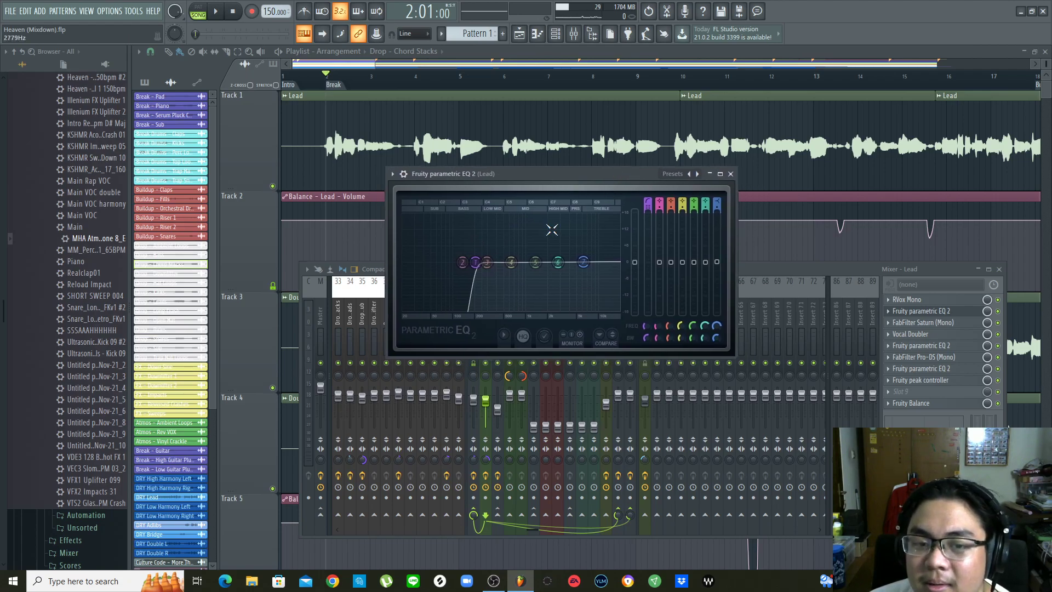
# Try the Steep 4 order on band 1 of the Lead's first EQ, then undo the change and close the EQ
pyautogui.rightClick(476, 263)
pyautogui.moveTo(503, 305)
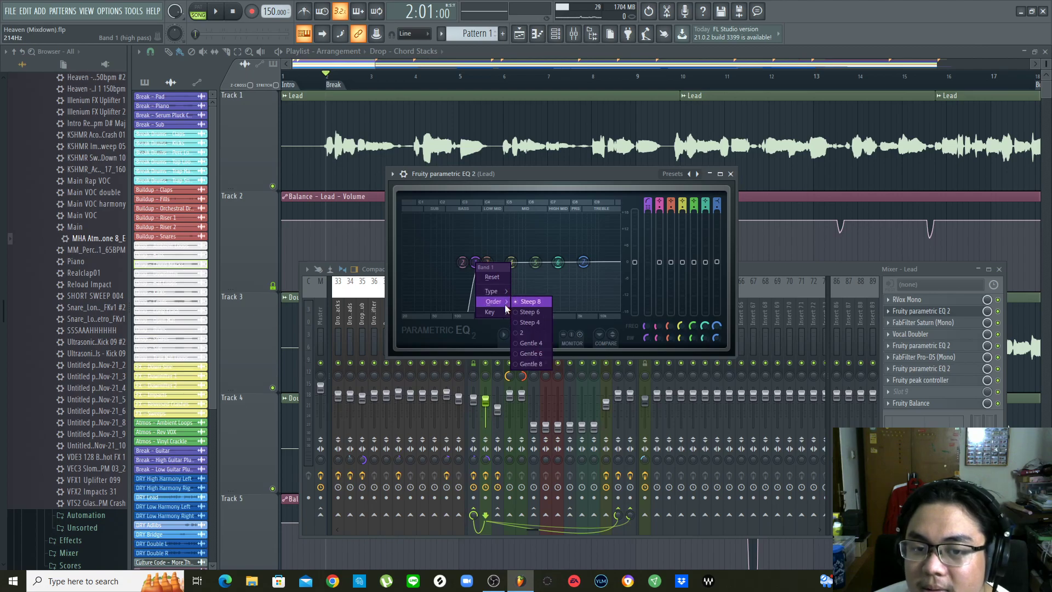
pyautogui.click(540, 322)
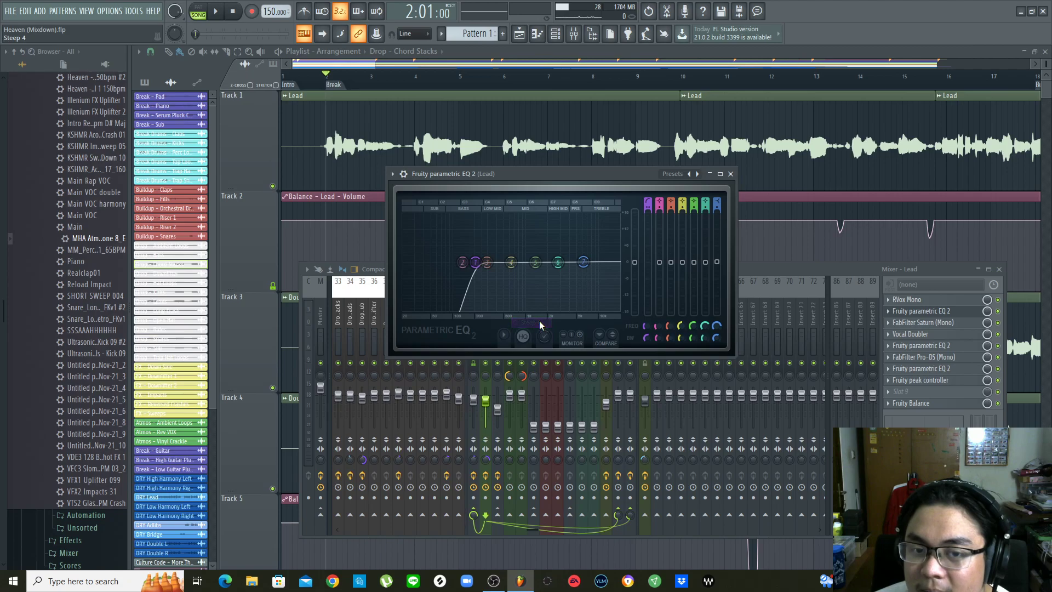
pyautogui.hotkey('ctrl', 'z')
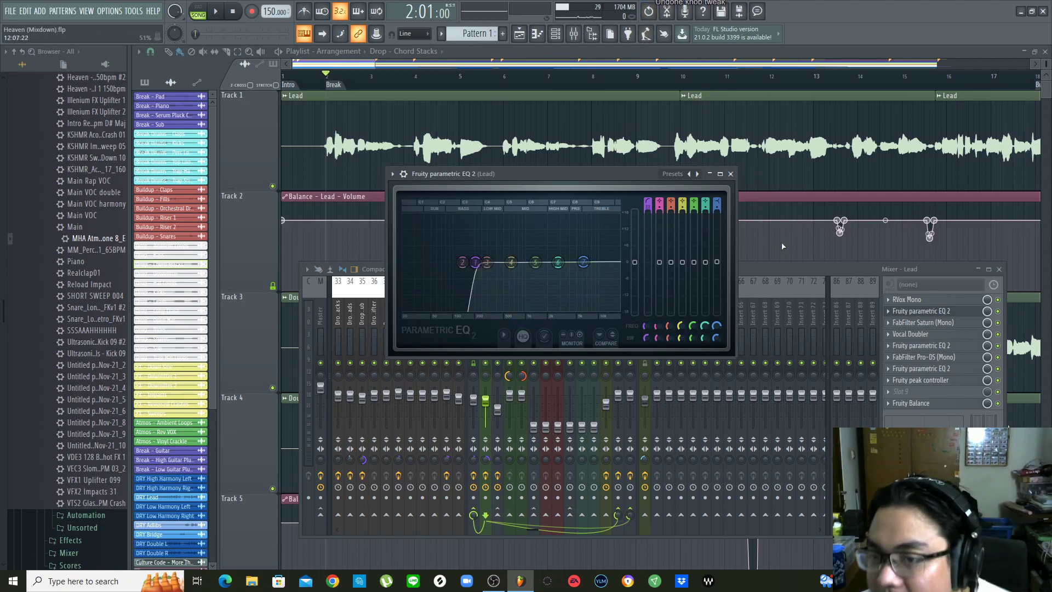
pyautogui.click(730, 169)
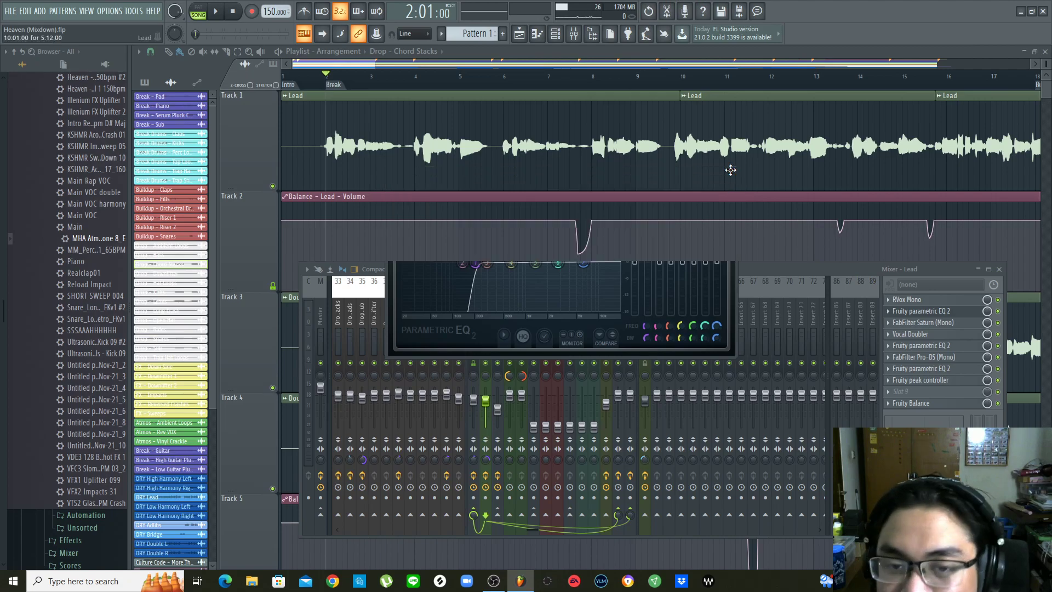
# Recheck the Lead's first Fruity parametric EQ 2, then briefly view FabFilter Saturn (Mono) and close both plugins
pyautogui.click(938, 312)
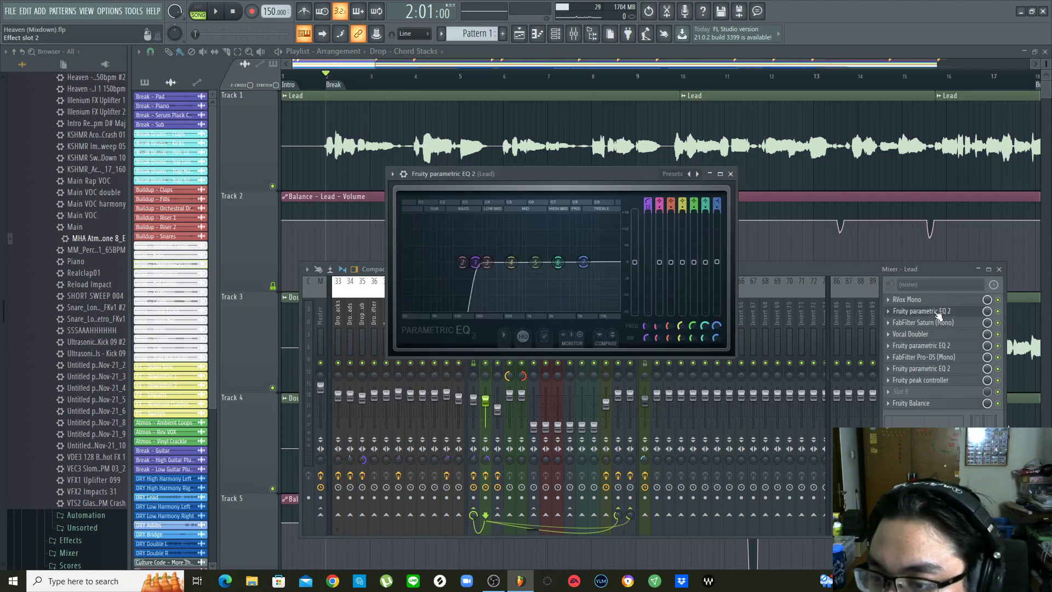
pyautogui.click(938, 312)
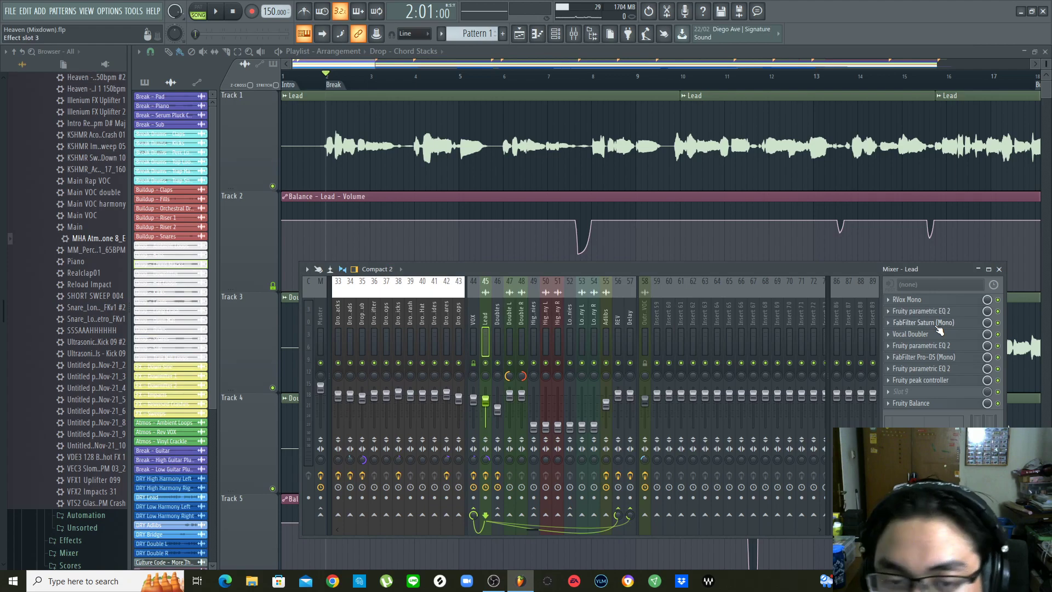
pyautogui.click(938, 323)
pyautogui.click(938, 323)
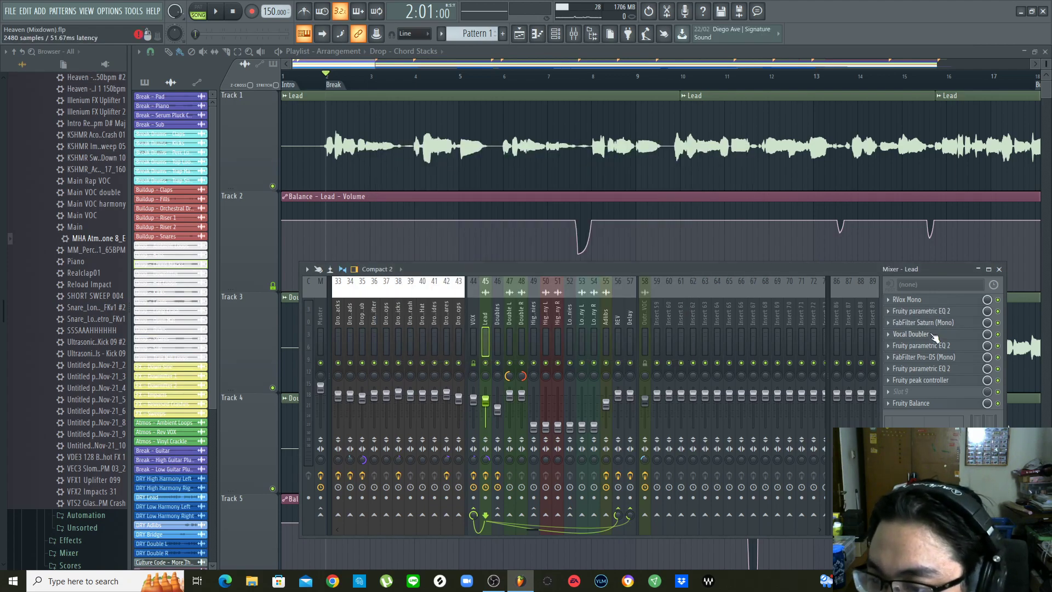
# Inspect the Lead's Vocal Doubler settings while playing the vocal, review the plugin once more and close it
pyautogui.click(935, 336)
pyautogui.press('space')
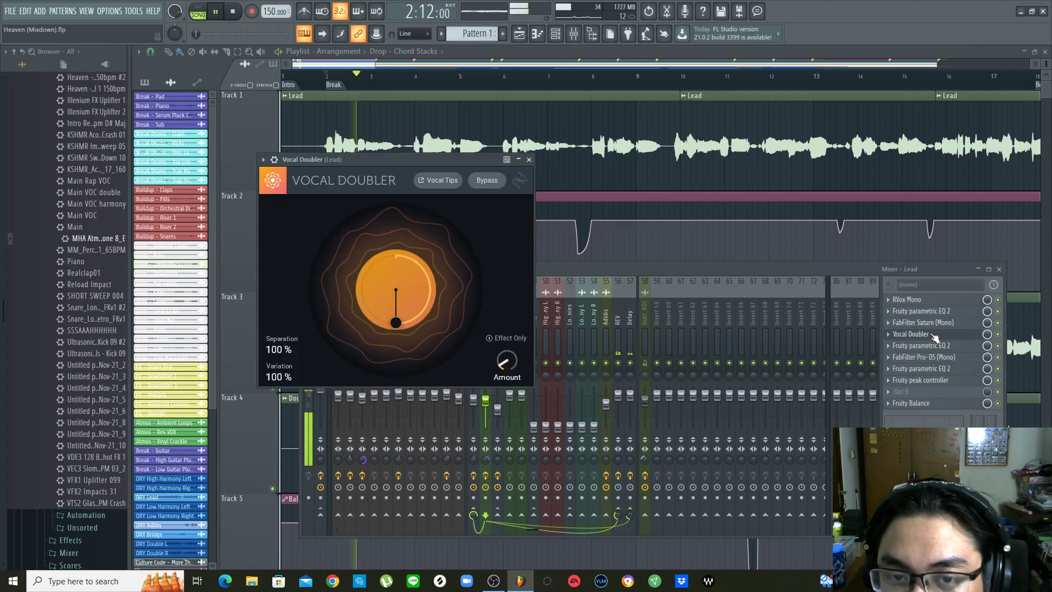
pyautogui.press('space')
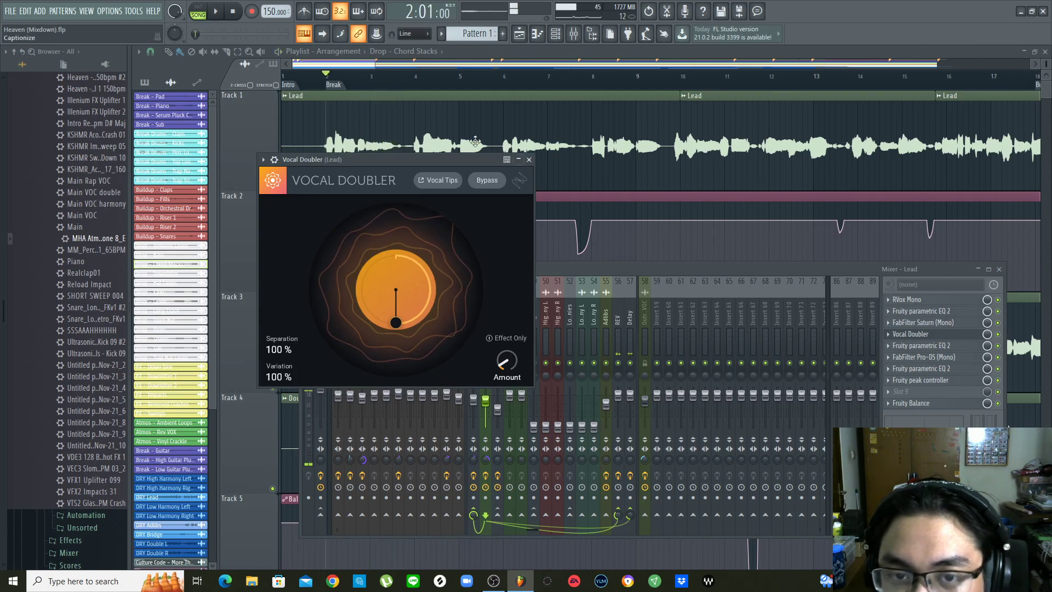
pyautogui.moveTo(472, 163); pyautogui.dragTo(502, 160)
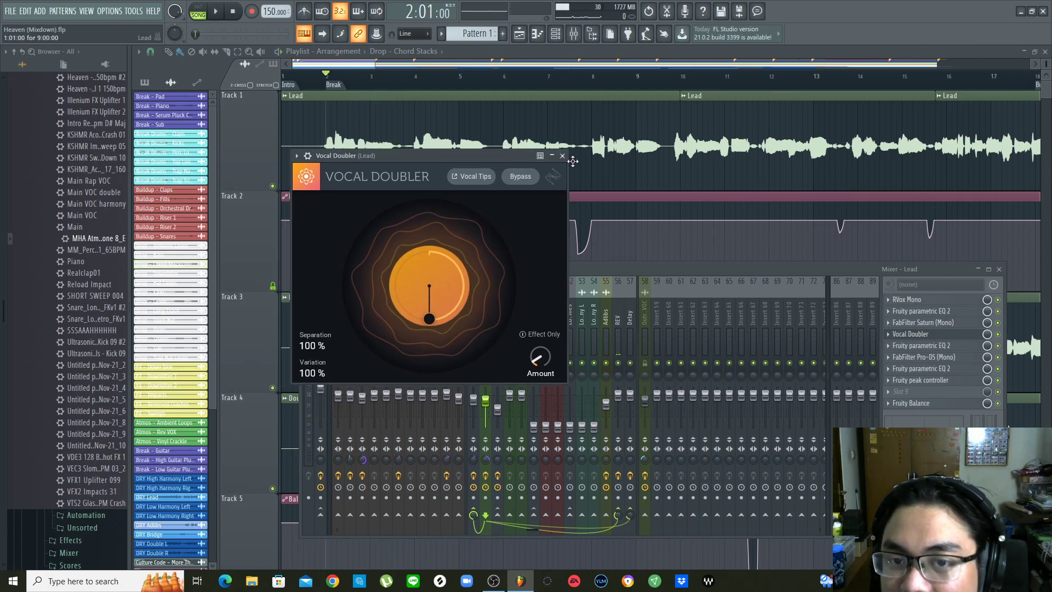
pyautogui.click(556, 157)
pyautogui.click(557, 156)
pyautogui.click(562, 157)
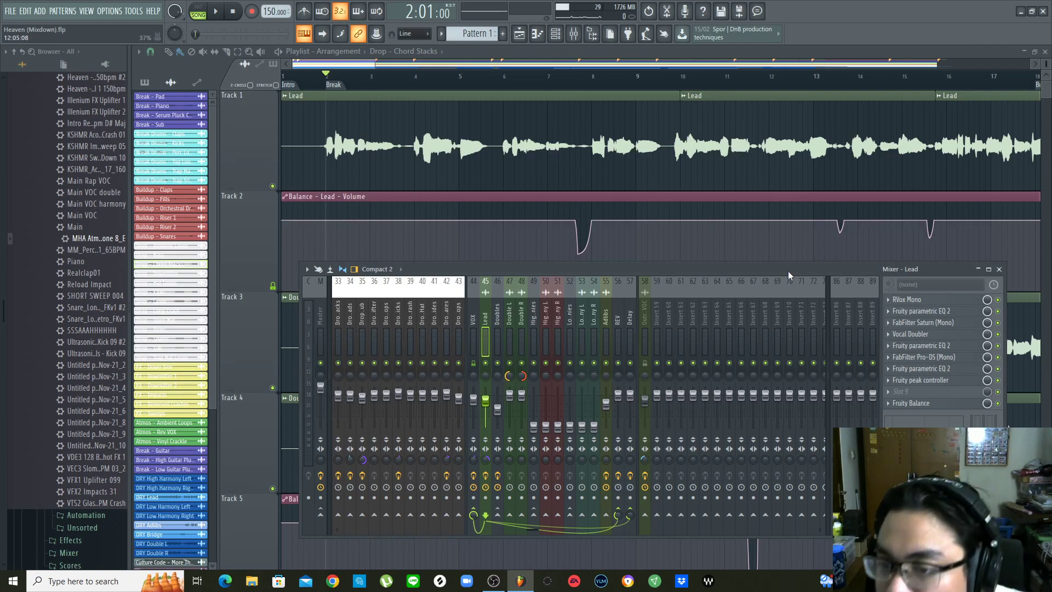
pyautogui.moveTo(820, 269)
pyautogui.mouseDown()
pyautogui.moveTo(801, 269)
pyautogui.moveTo(807, 261)
pyautogui.mouseUp()
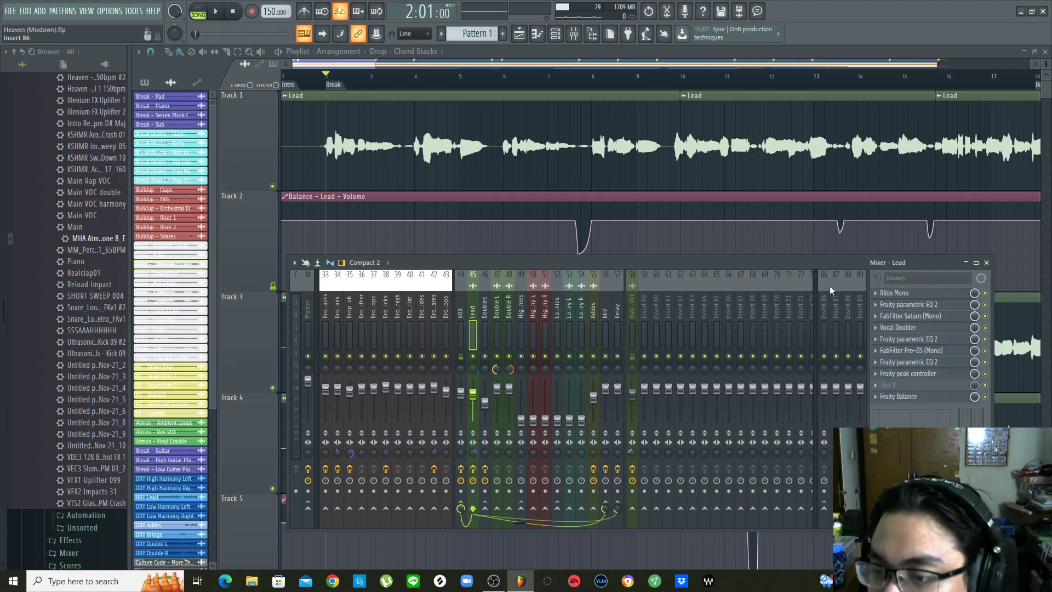
pyautogui.click(902, 329)
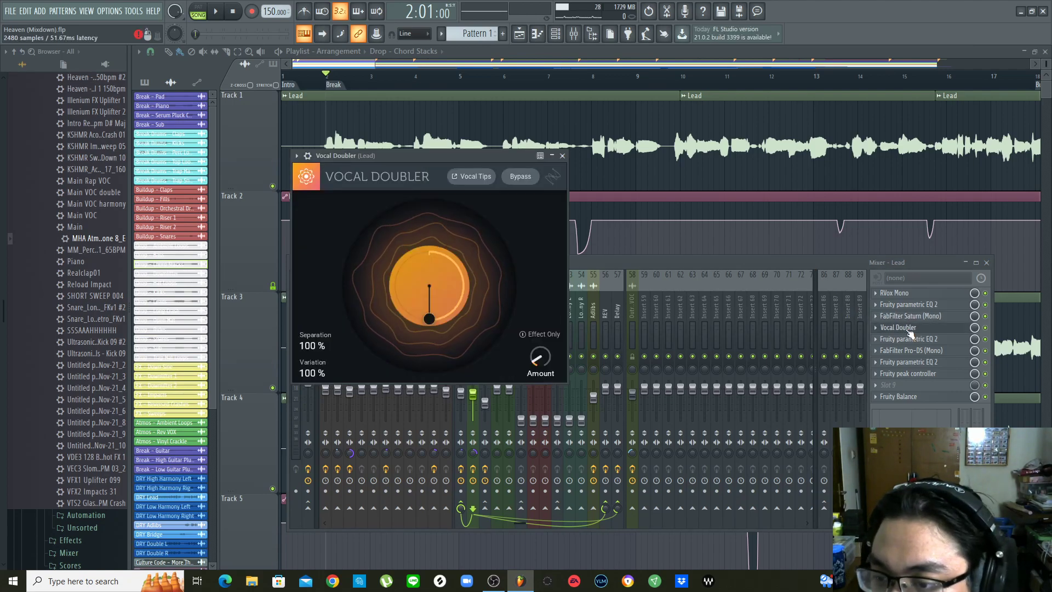
pyautogui.click(910, 329)
pyautogui.click(902, 329)
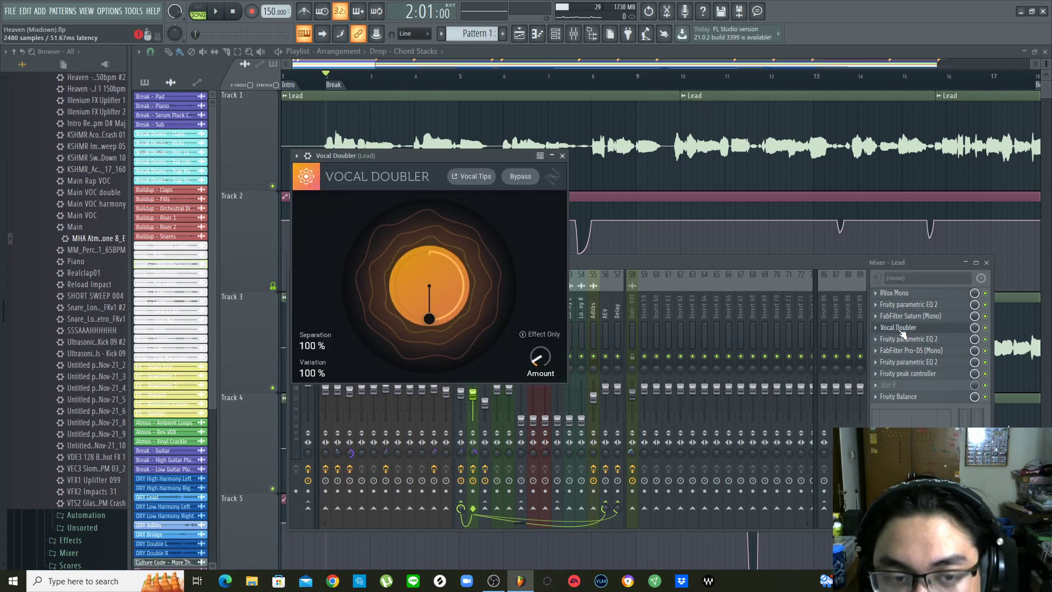
pyautogui.click(901, 329)
# Open the Fruity parametric EQ 2 that follows the Vocal Doubler and play the vocal to see its response
pyautogui.click(921, 340)
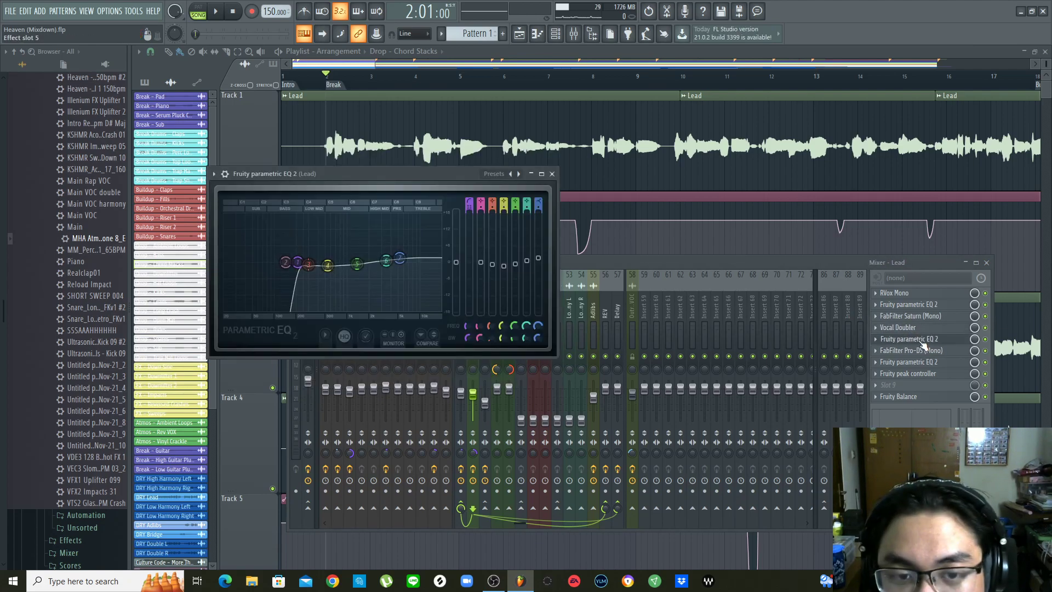
pyautogui.press('space')
pyautogui.press('space')
# Inspect the Lead's FabFilter Pro-DS (Mono) de-esser, playing the opening vocal to watch it react to sibilance, then close it
pyautogui.click(923, 349)
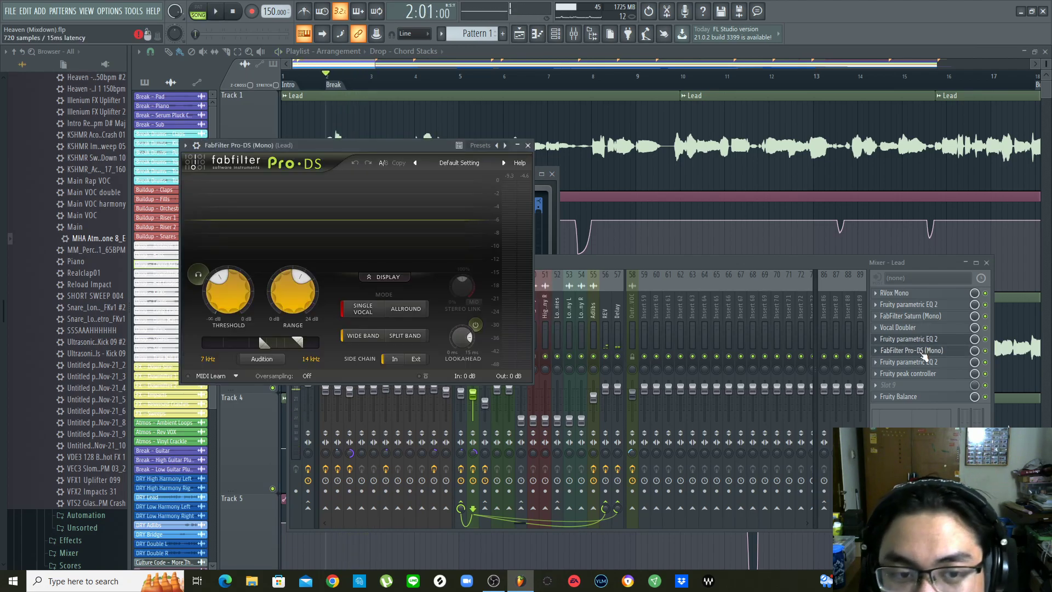
pyautogui.press('space')
pyautogui.moveTo(428, 148); pyautogui.dragTo(456, 149)
pyautogui.press('space')
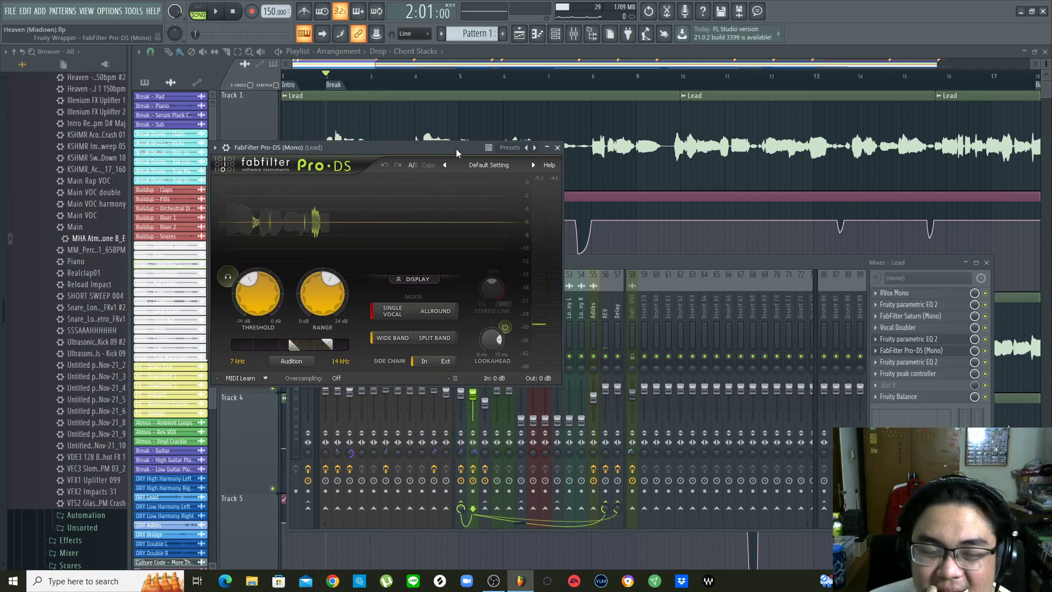
pyautogui.moveTo(456, 149); pyautogui.dragTo(523, 170)
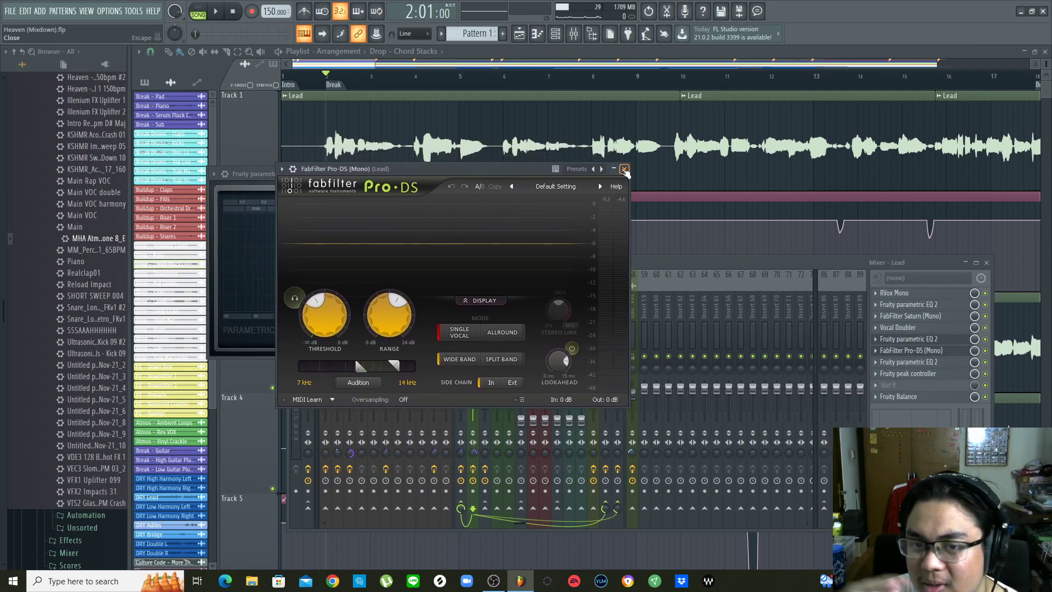
pyautogui.press('space')
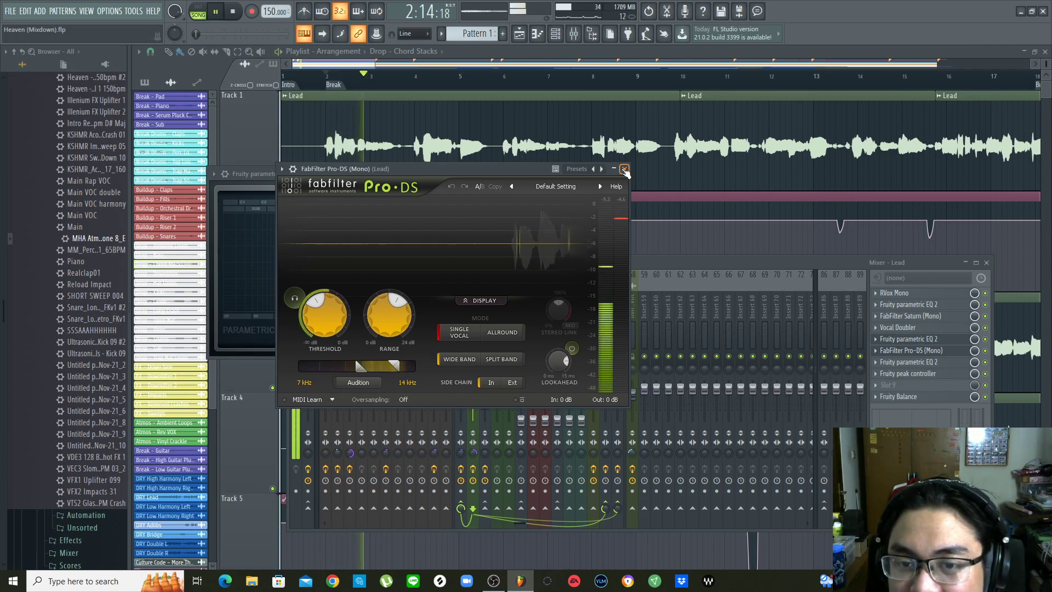
pyautogui.press('space')
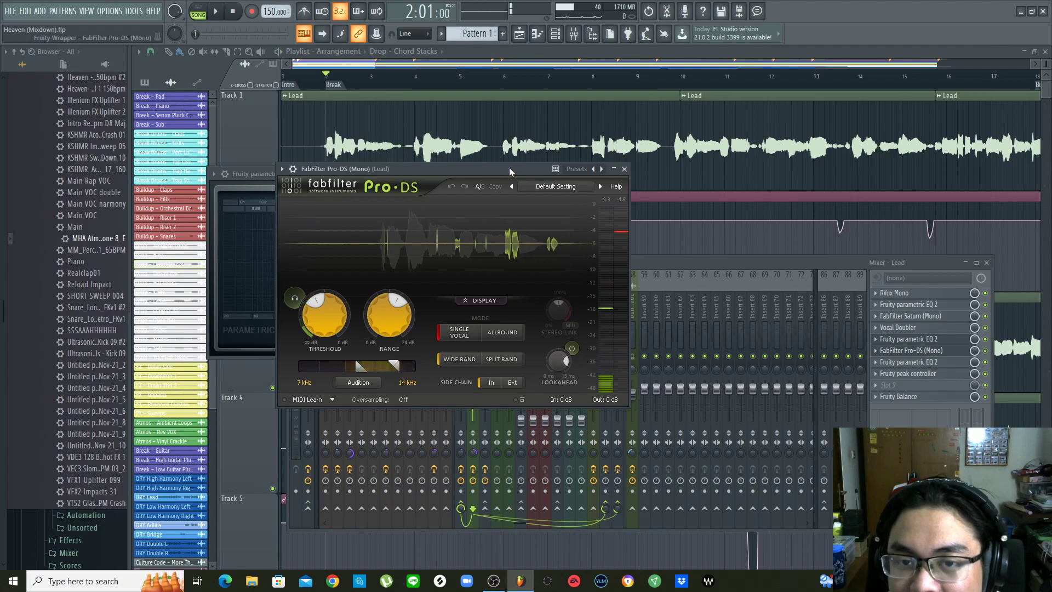
pyautogui.moveTo(507, 168); pyautogui.dragTo(528, 168)
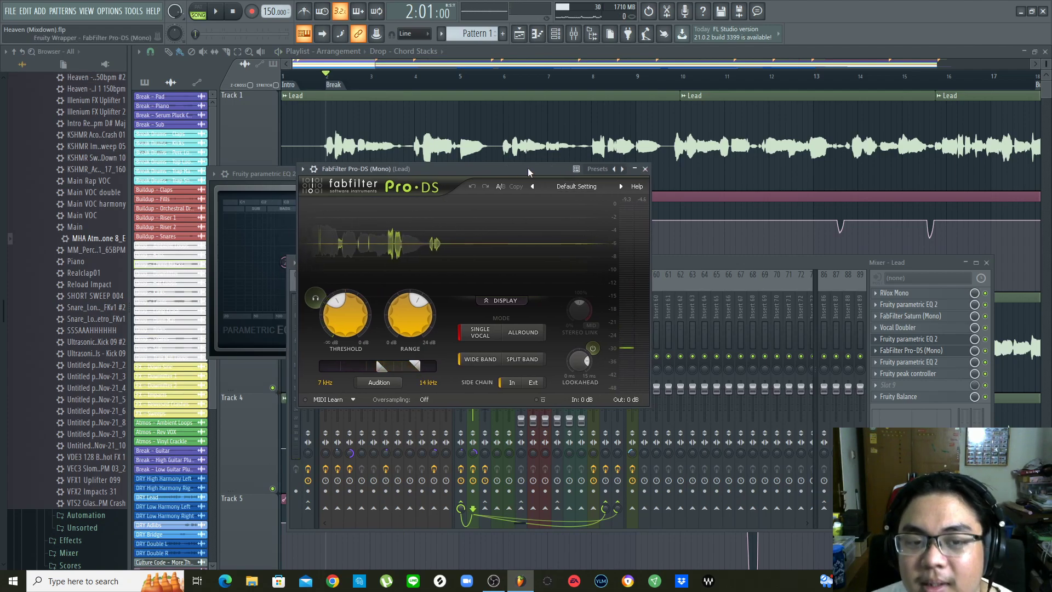
pyautogui.click(645, 169)
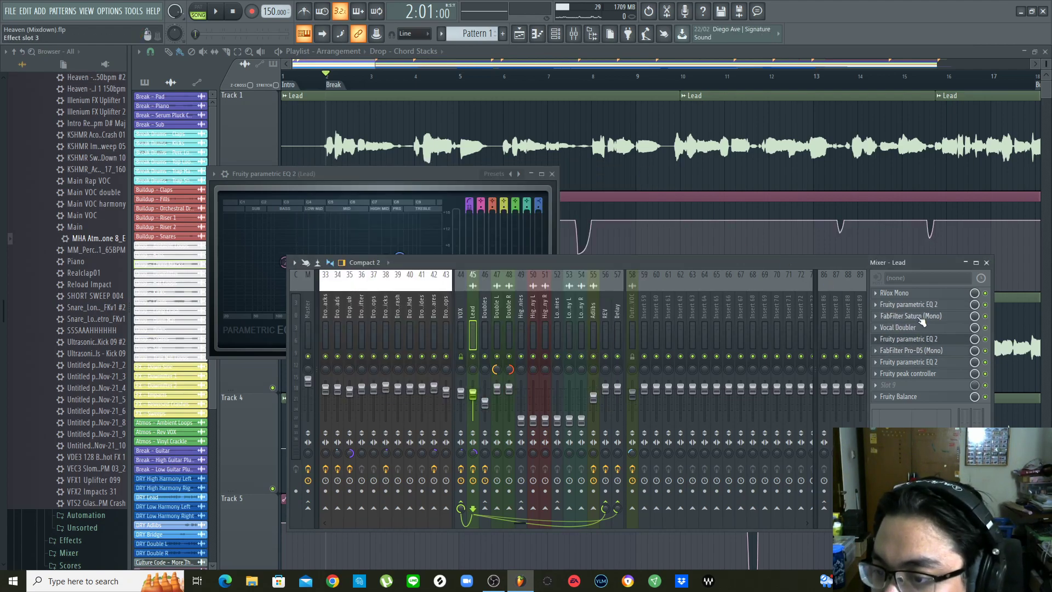
pyautogui.click(921, 352)
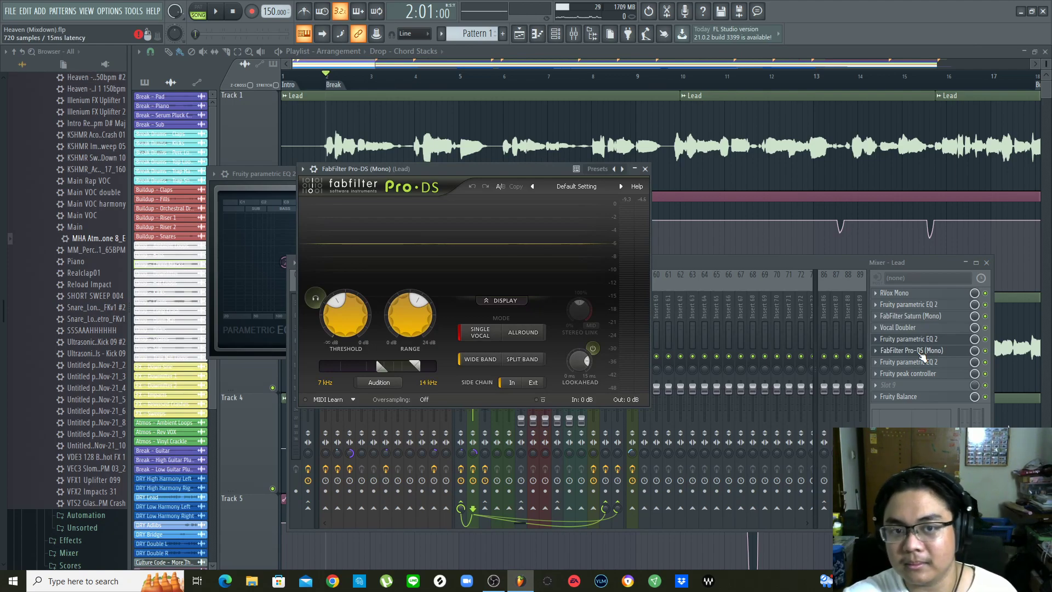
pyautogui.click(921, 353)
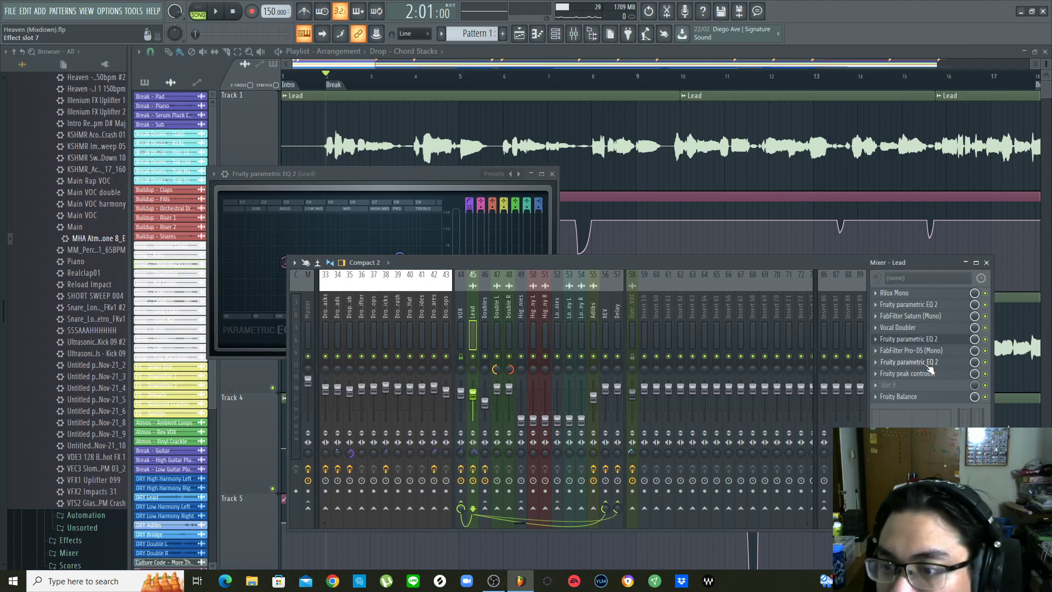
# Open the Fruity parametric EQ 2 after the de-esser, play the vocal through it, then close the EQ
pyautogui.click(929, 366)
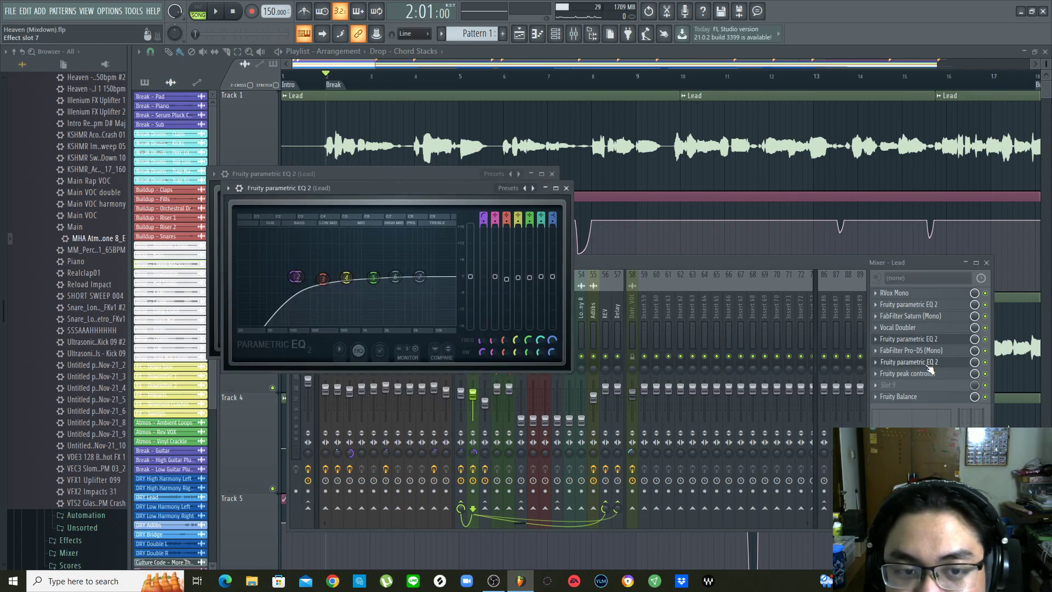
pyautogui.press('space')
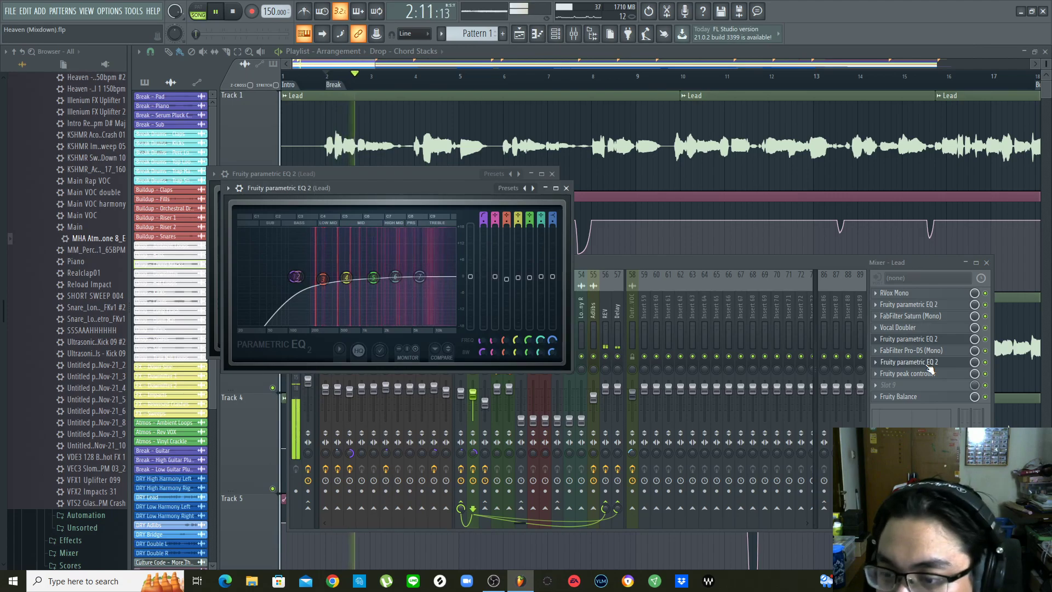
pyautogui.press('space')
pyautogui.click(929, 366)
# Open the Lead's Fruity peak controller, move its window clear of the mixer to examine it, and close it
pyautogui.click(930, 373)
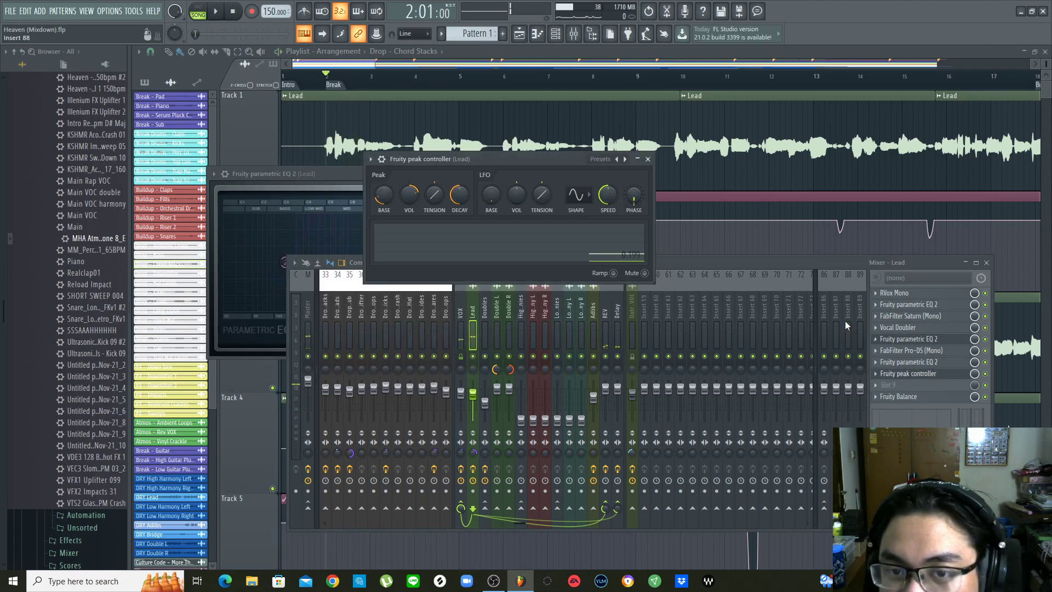
pyautogui.moveTo(521, 157); pyautogui.dragTo(561, 166)
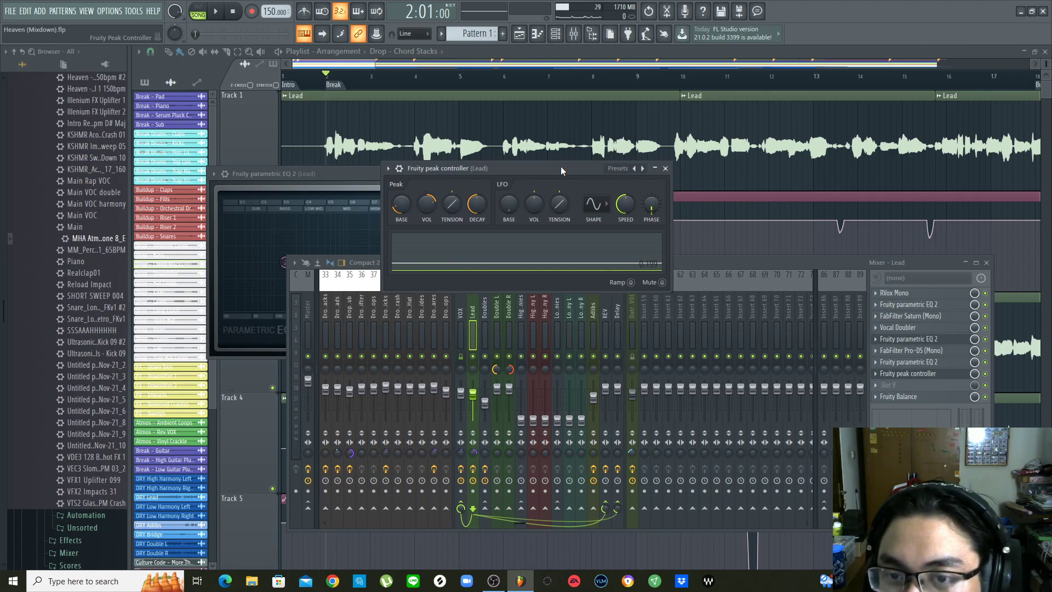
pyautogui.moveTo(561, 166); pyautogui.dragTo(555, 176)
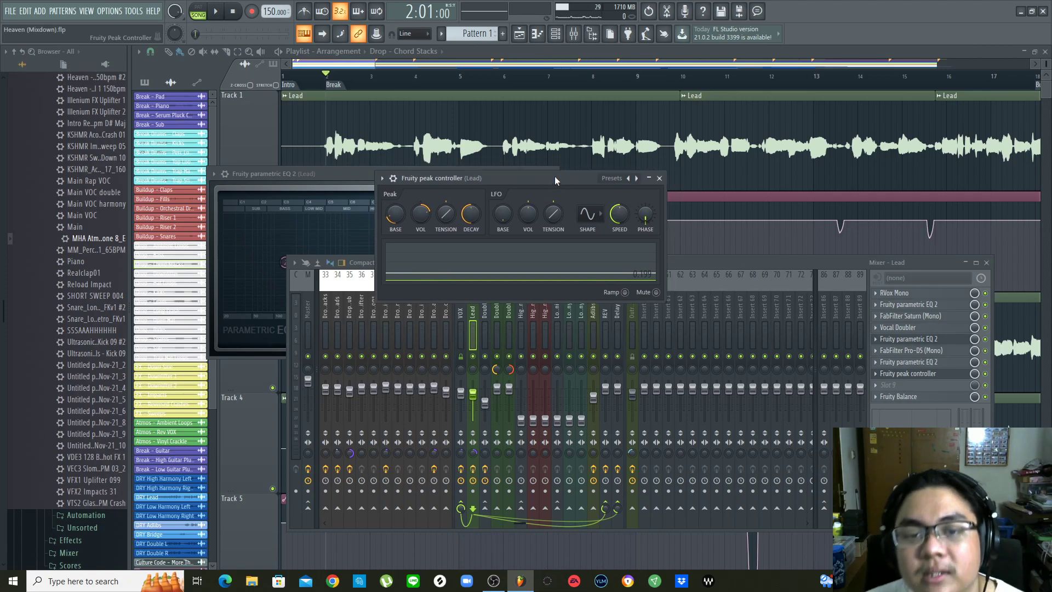
pyautogui.click(659, 179)
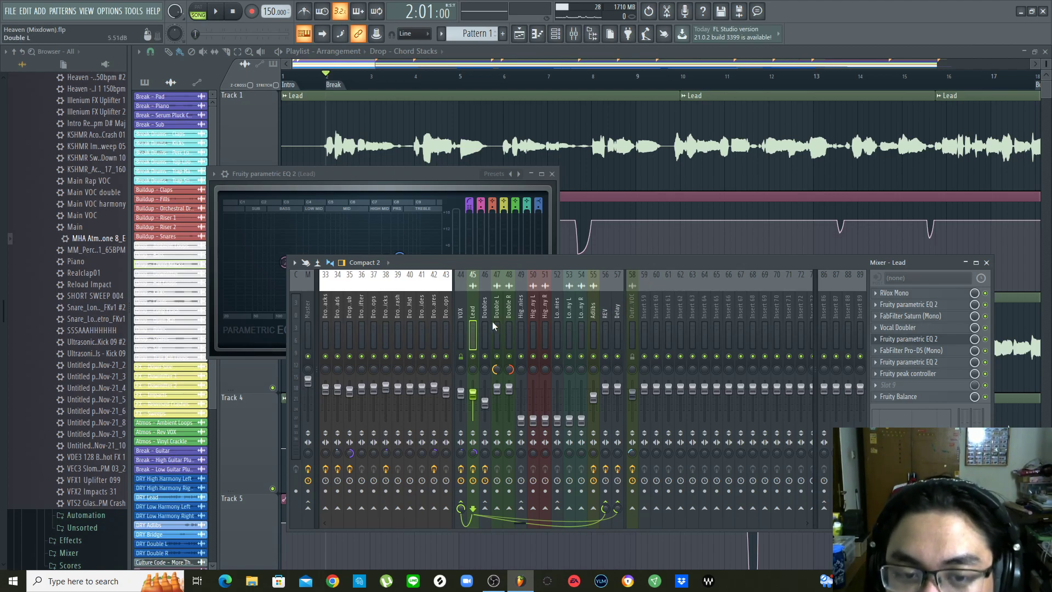
# Compare the effect chains and routing of the VOX, Lead, Doubles, Double L and Double R mixer tracks
pyautogui.click(459, 313)
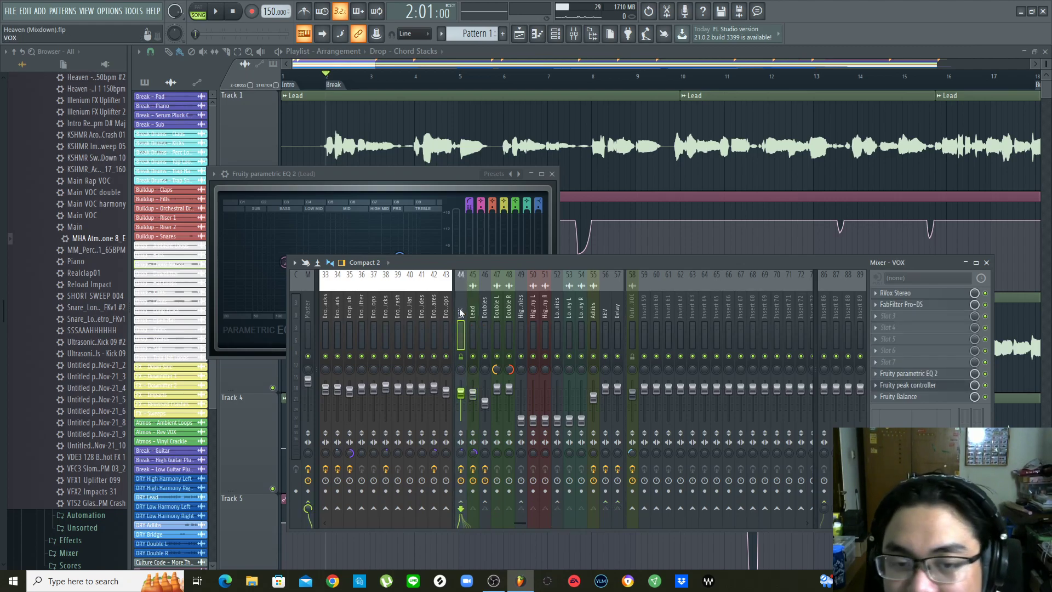
pyautogui.click(473, 311)
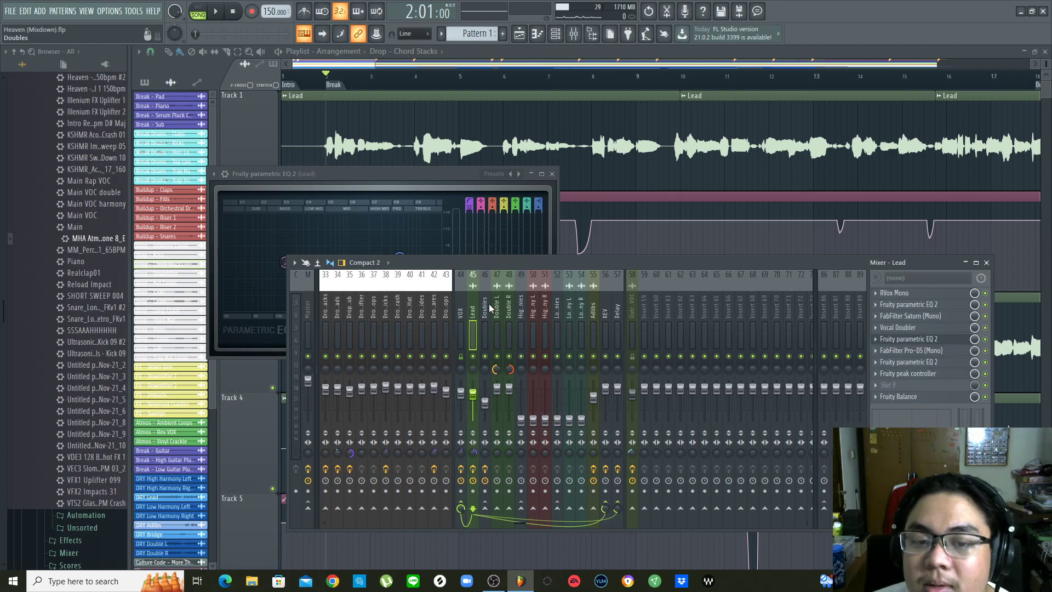
pyautogui.click(489, 303)
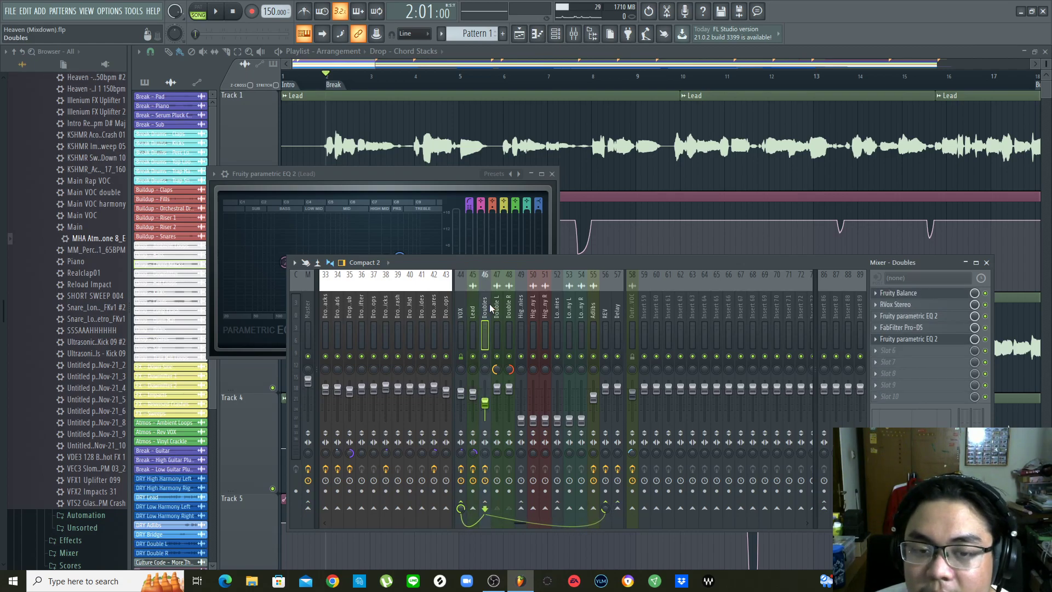
pyautogui.click(474, 313)
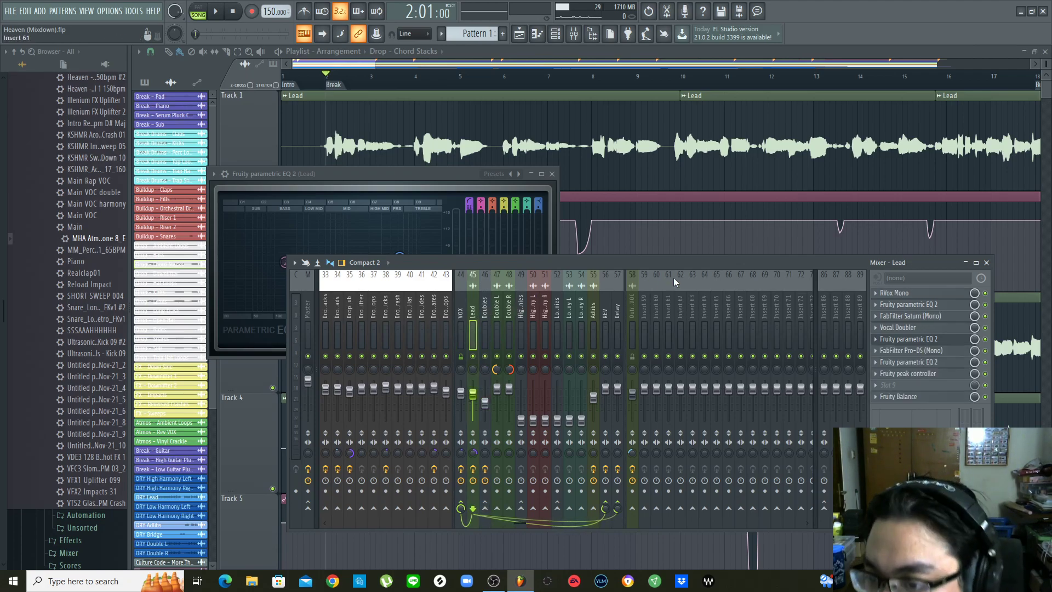
pyautogui.click(485, 321)
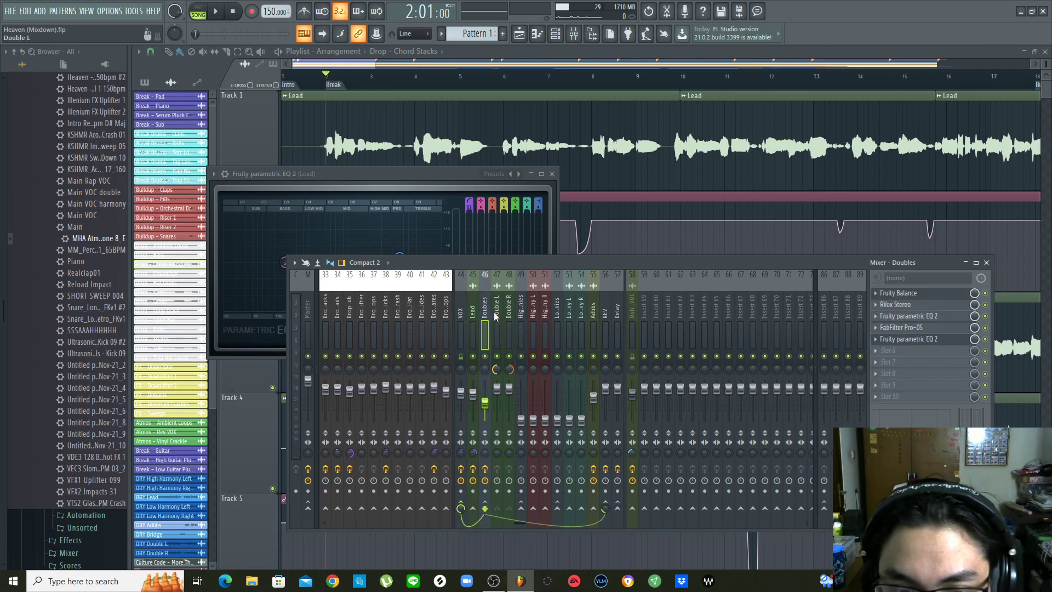
pyautogui.click(498, 311)
pyautogui.click(513, 307)
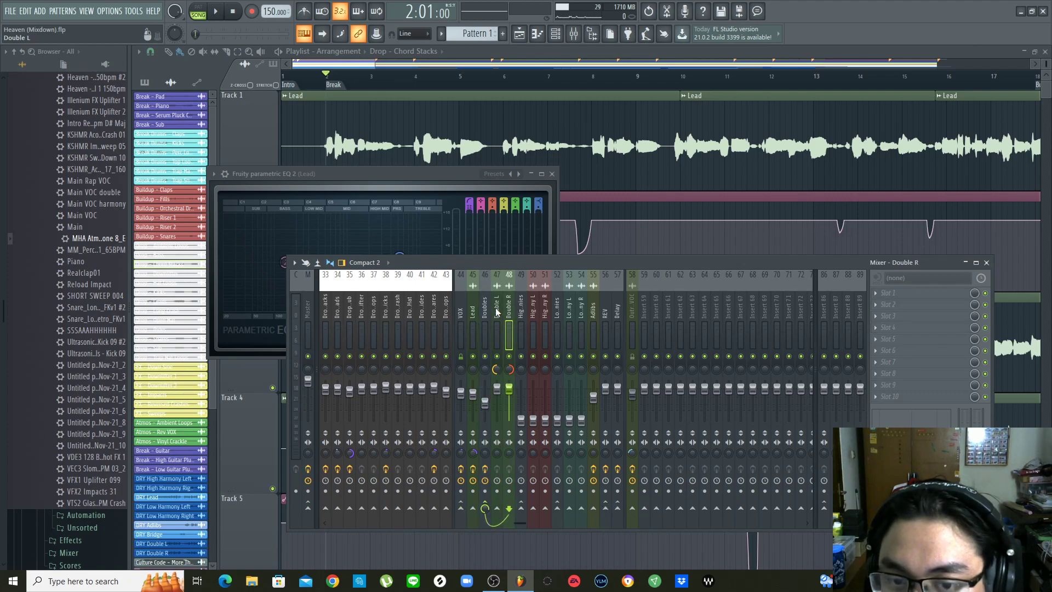
pyautogui.click(489, 309)
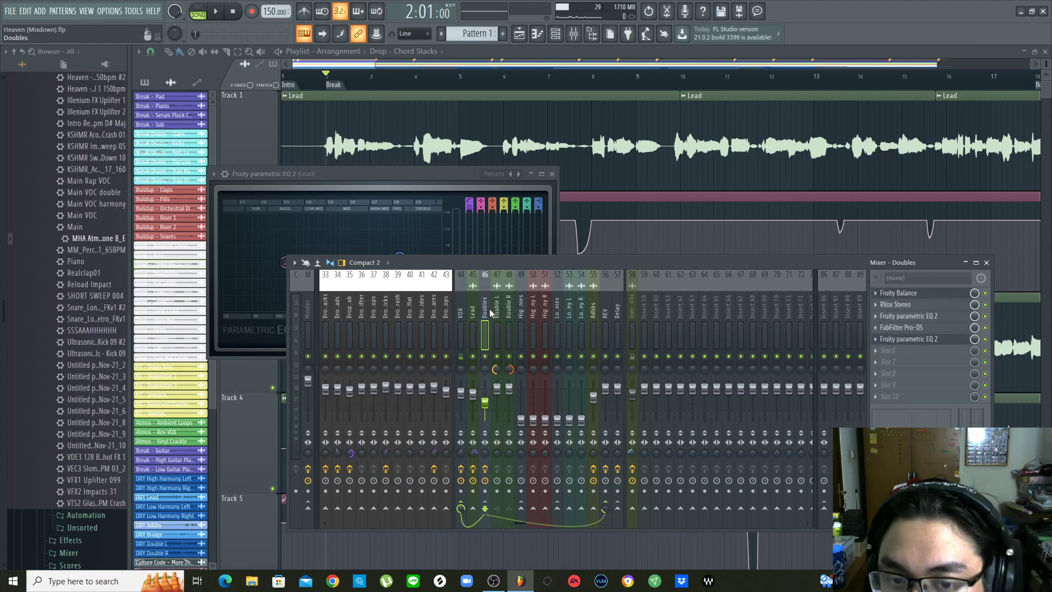
# Inspect the Fruity Balance on the Doubles track alongside the volume automation in the playlist, then close the plugin
pyautogui.click(916, 295)
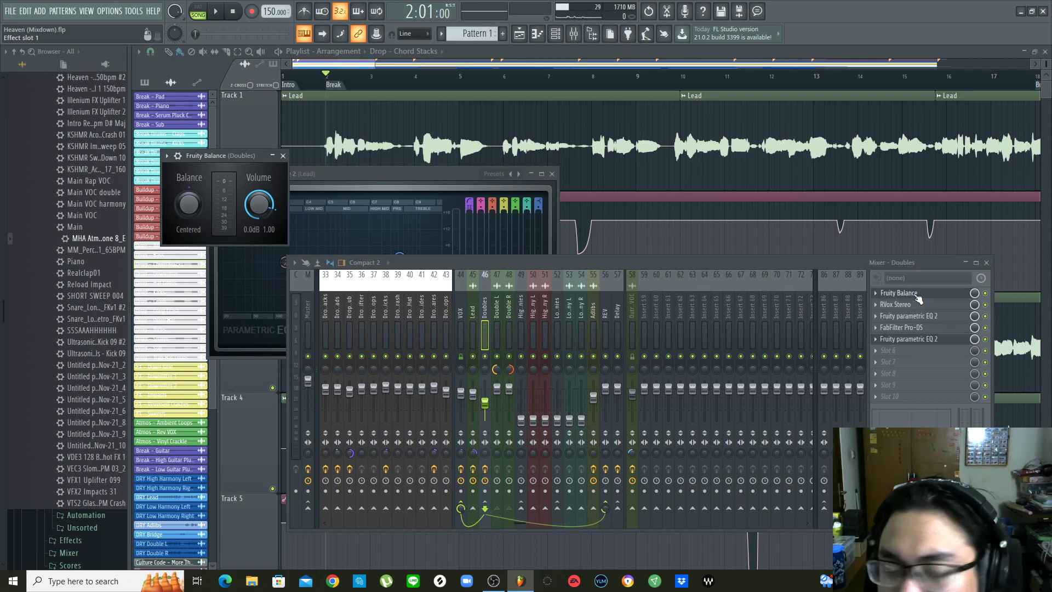
pyautogui.scroll(-2, 862, 162)
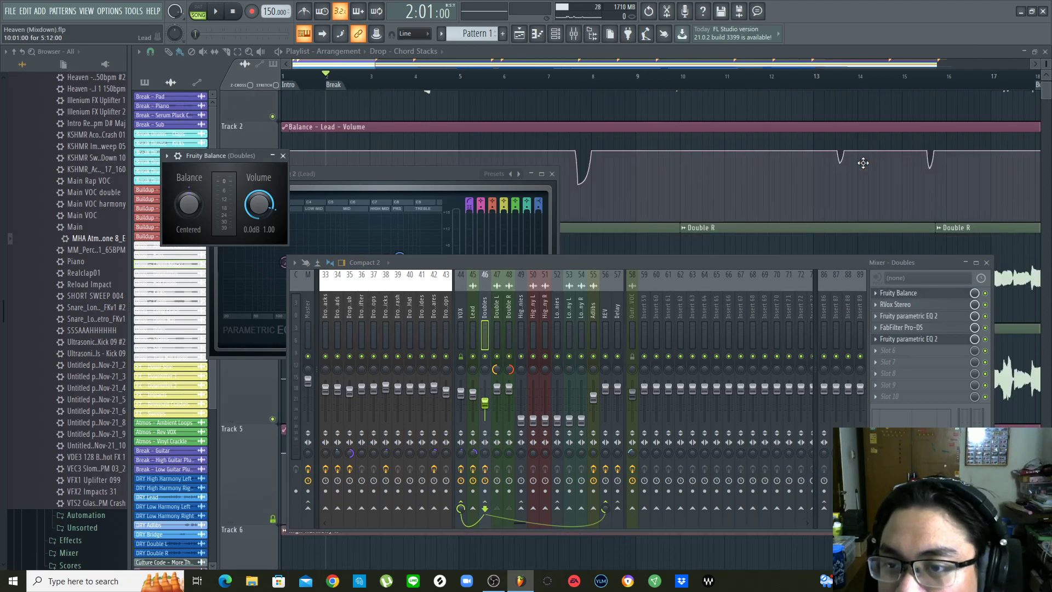
pyautogui.click(911, 294)
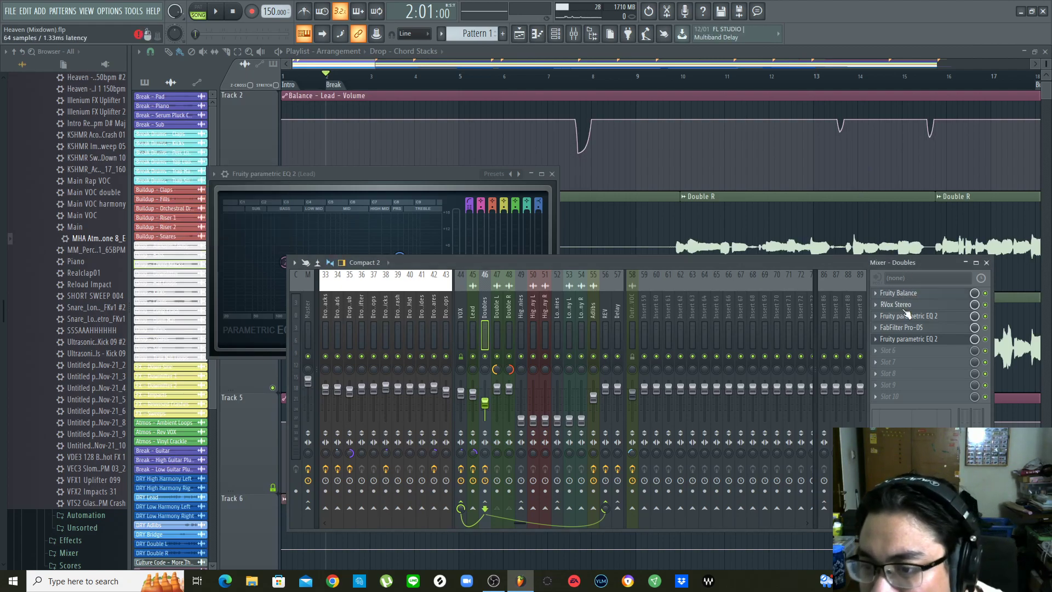
# Inspect the Doubles' RVox Stereo settings and the first Fruity parametric EQ 2, closing each one again
pyautogui.click(907, 305)
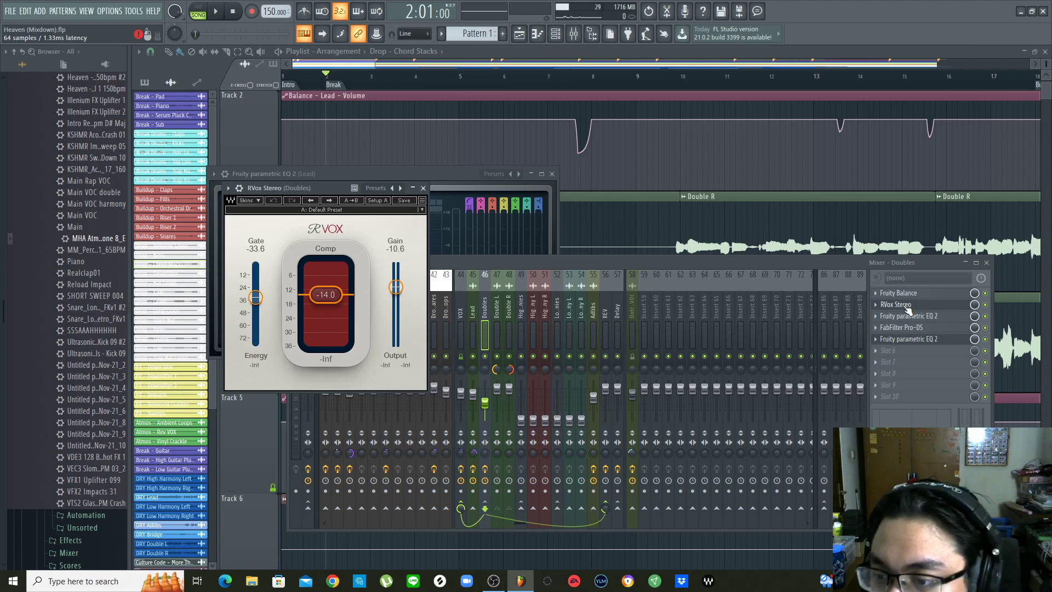
pyautogui.click(907, 306)
pyautogui.click(917, 317)
pyautogui.click(917, 317)
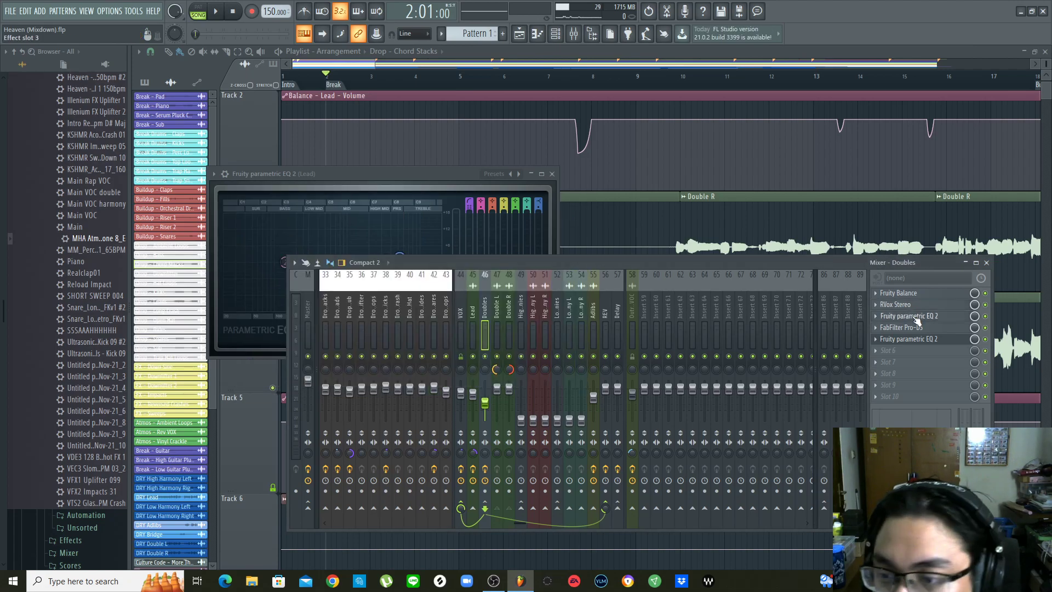
# Inspect the Doubles' FabFilter Pro-DS and the Fruity parametric EQ 2 after it, playing the song briefly with the EQ open
pyautogui.click(910, 328)
pyautogui.click(909, 329)
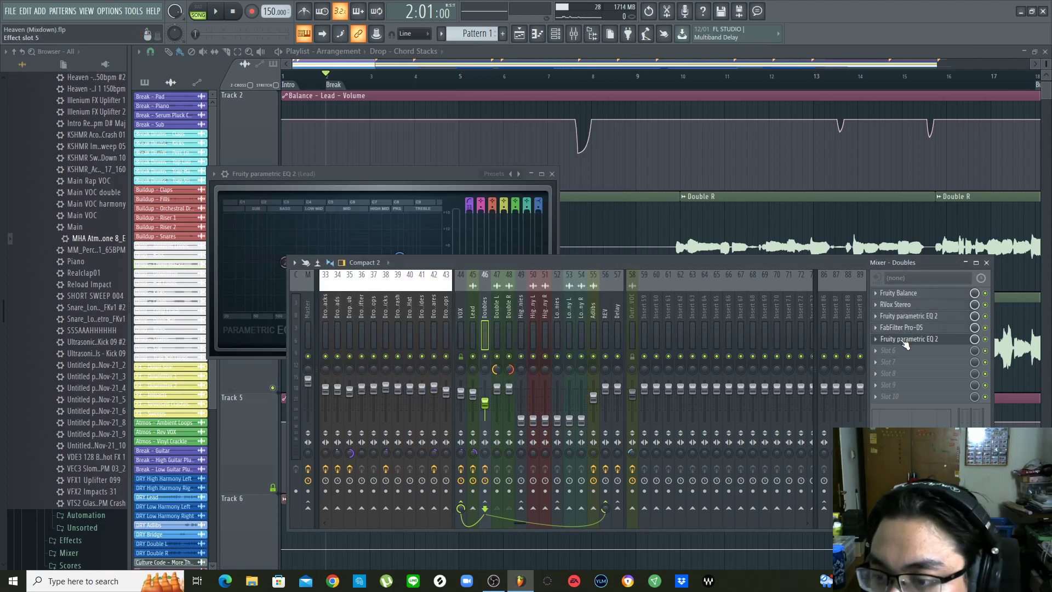
pyautogui.click(904, 339)
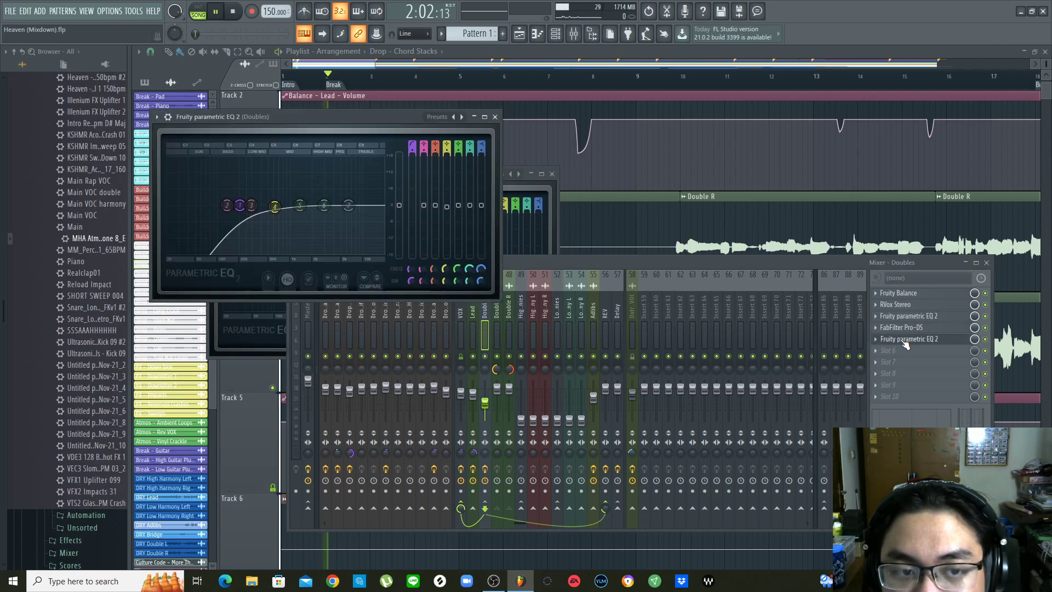
pyautogui.click(904, 339)
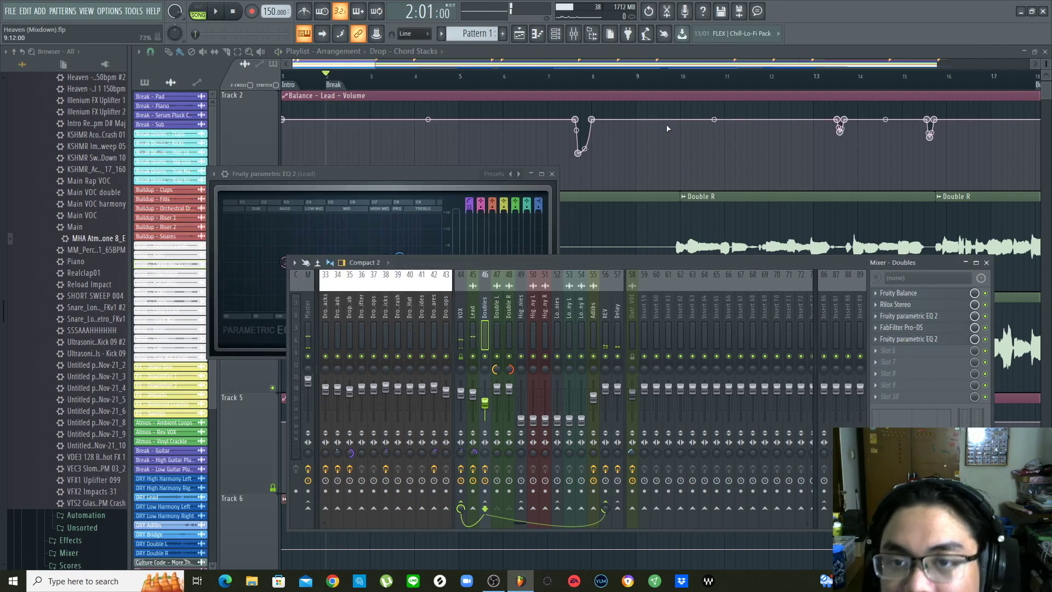
# Review the doubles' playlist clips and check the effect slots and routing of the high and low harmony mixer tracks
pyautogui.scroll(-2, 667, 128)
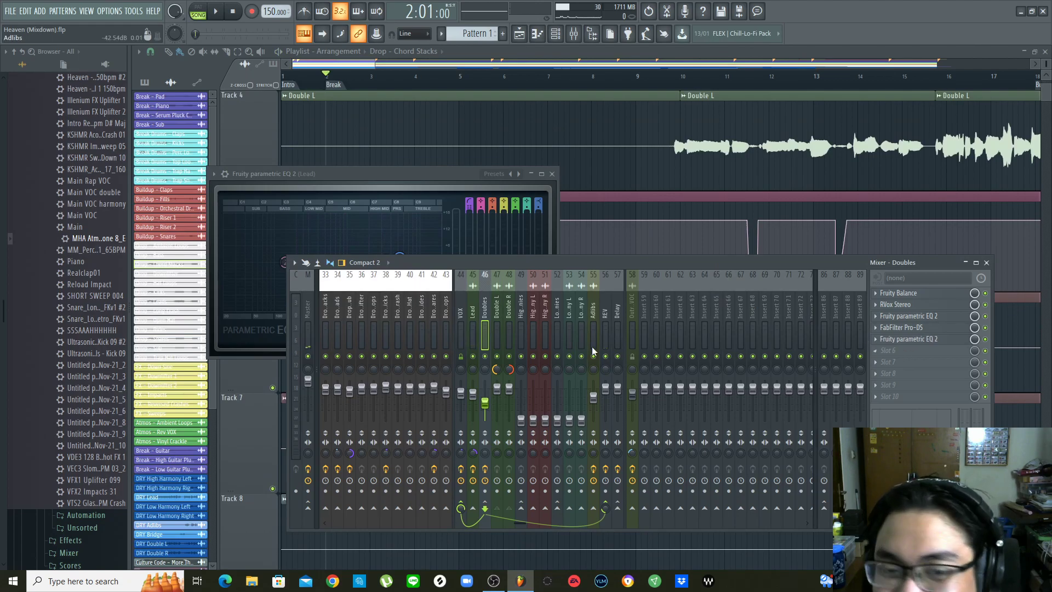
pyautogui.click(522, 317)
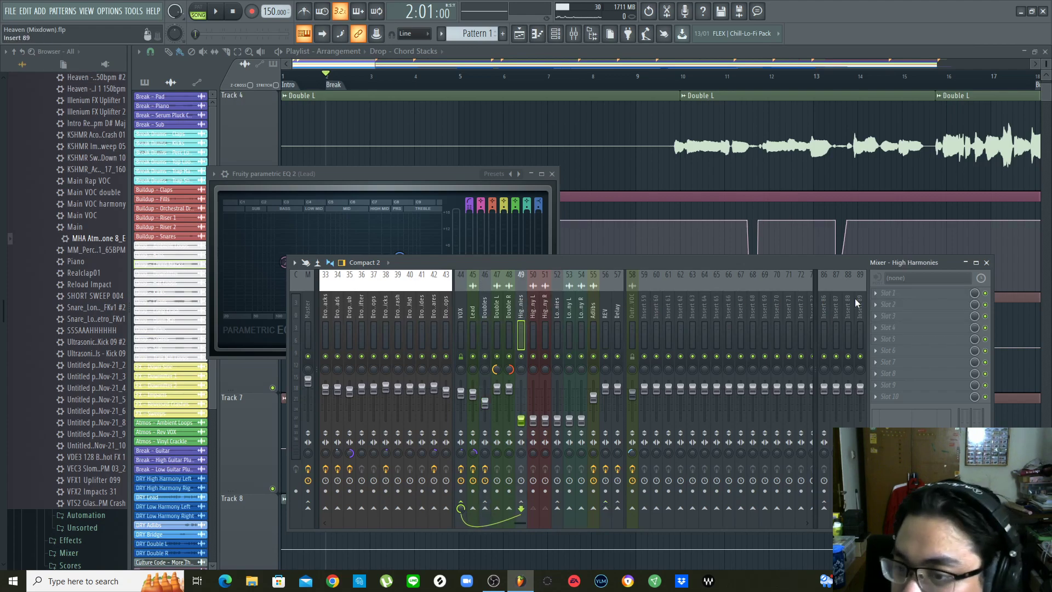
pyautogui.click(537, 318)
pyautogui.click(558, 315)
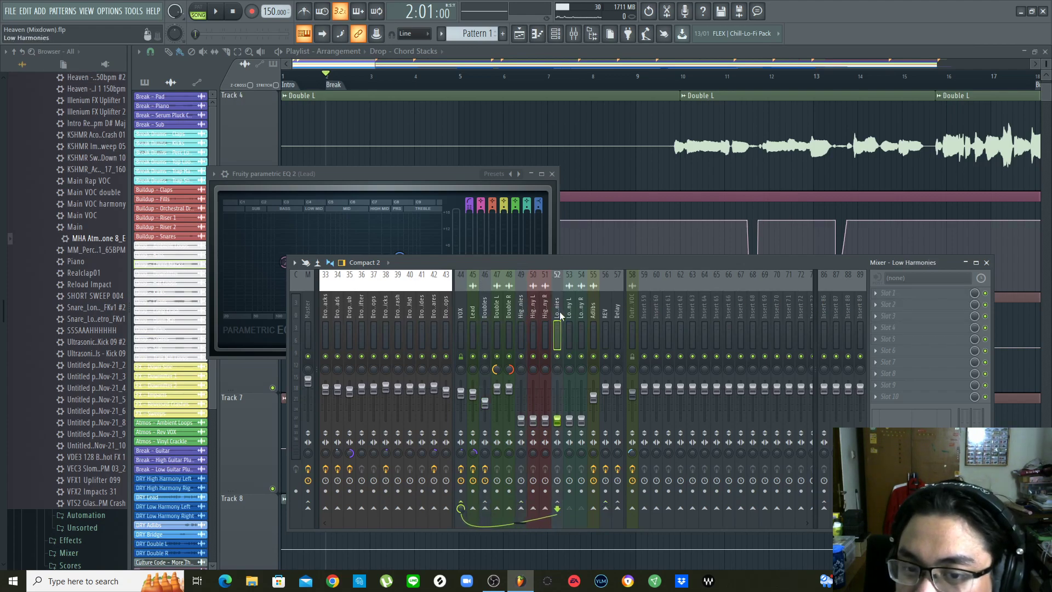
pyautogui.click(570, 315)
pyautogui.click(582, 315)
# Select the Adlibs mixer track and locate the Adlibs clips around the second pre-build, build and drop in the playlist
pyautogui.click(594, 315)
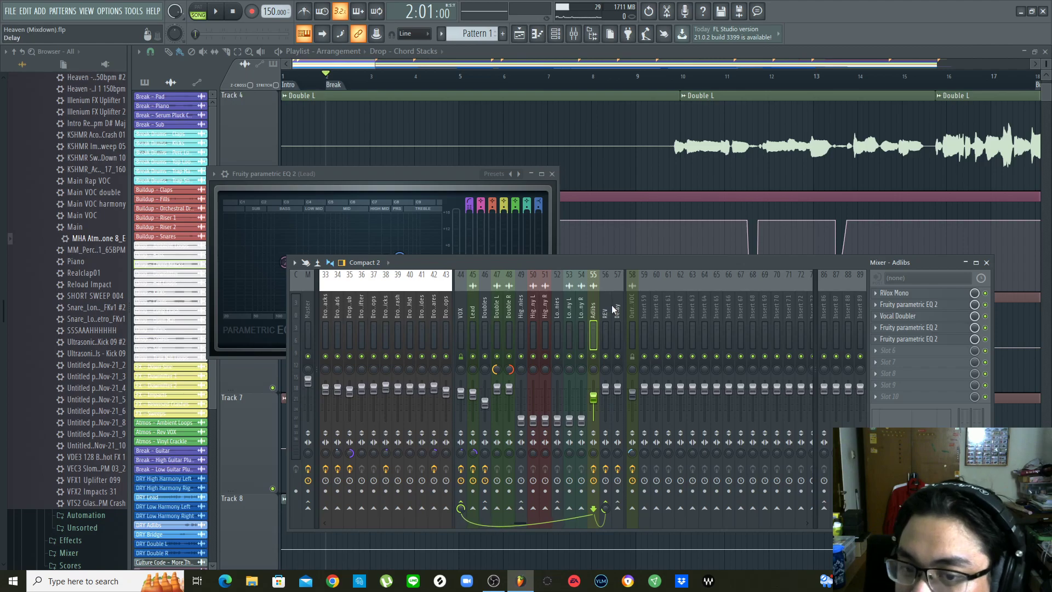
pyautogui.scroll(-2, 763, 172)
pyautogui.scroll(-3, 763, 172)
pyautogui.scroll(-4, 728, 85)
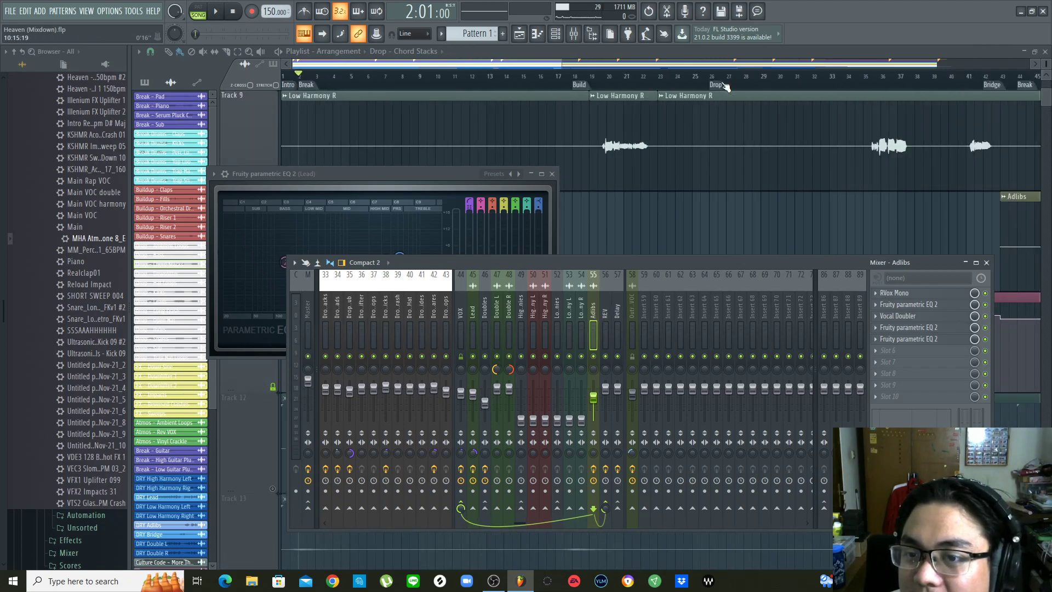
pyautogui.scroll(-2, 747, 66)
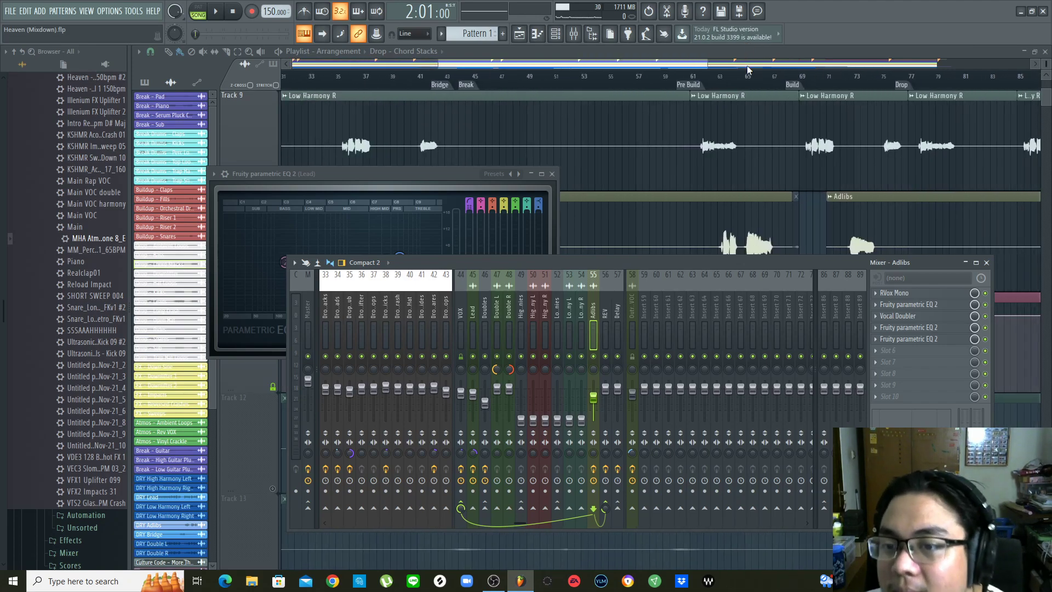
pyautogui.scroll(-2, 748, 65)
# Inspect the Adlibs' RVox Mono, first Fruity parametric EQ 2 and Vocal Doubler, closing each plugin after viewing it
pyautogui.click(914, 292)
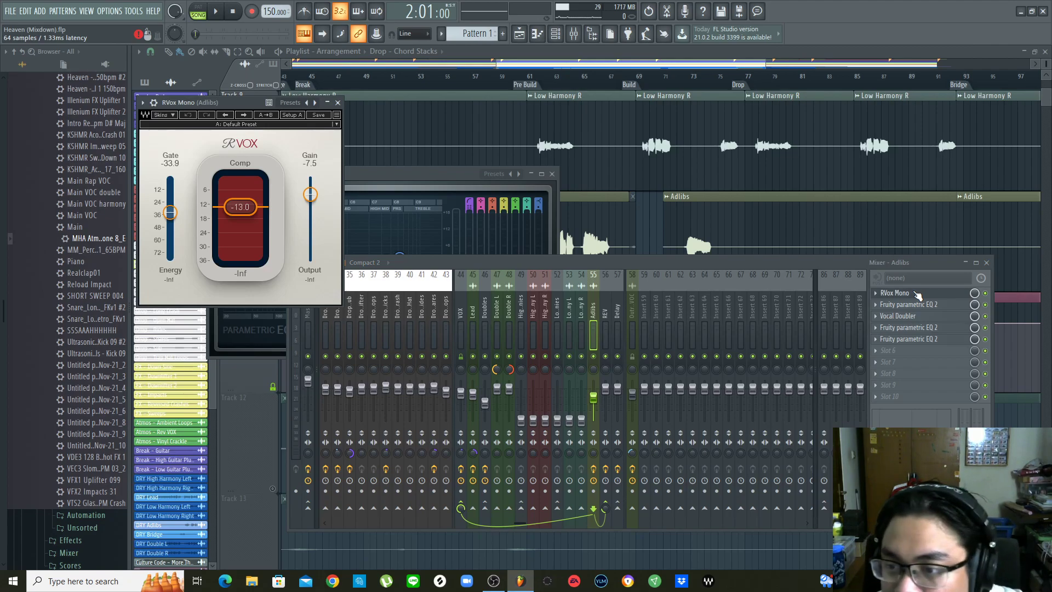
pyautogui.click(917, 294)
pyautogui.click(919, 305)
pyautogui.click(919, 305)
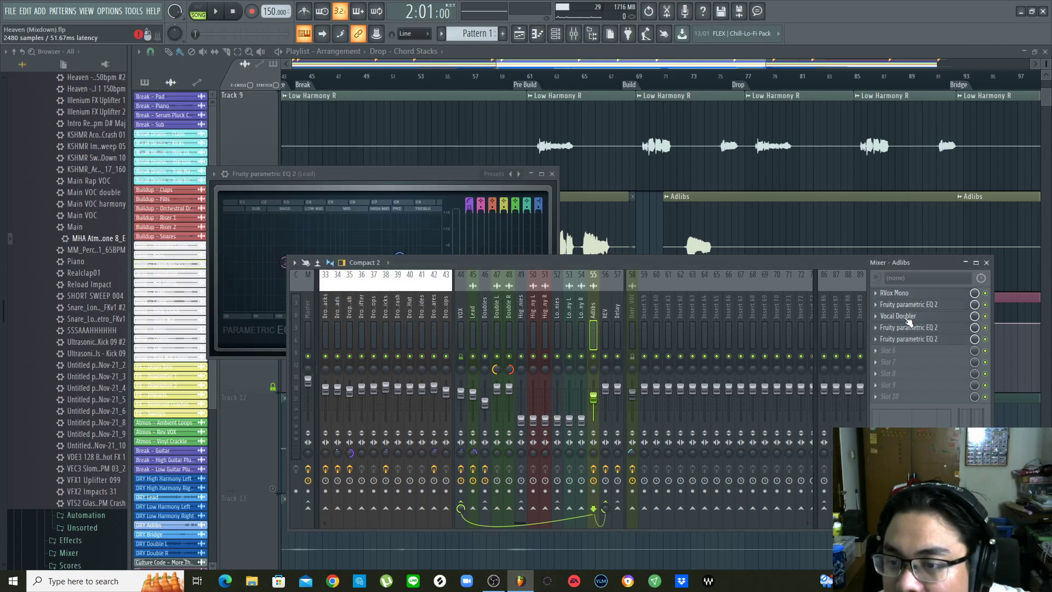
pyautogui.click(908, 316)
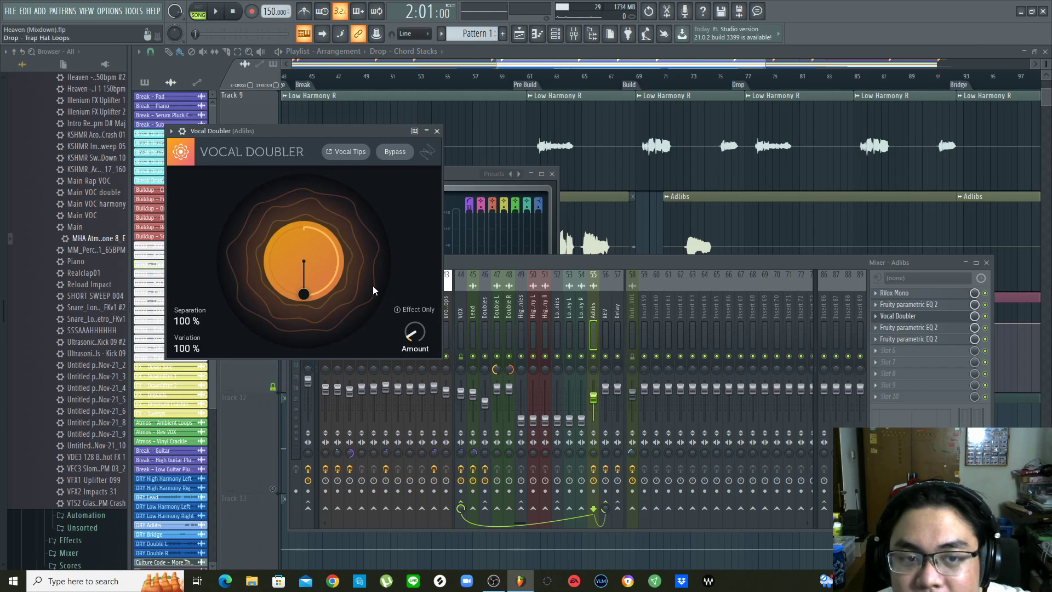
pyautogui.click(903, 318)
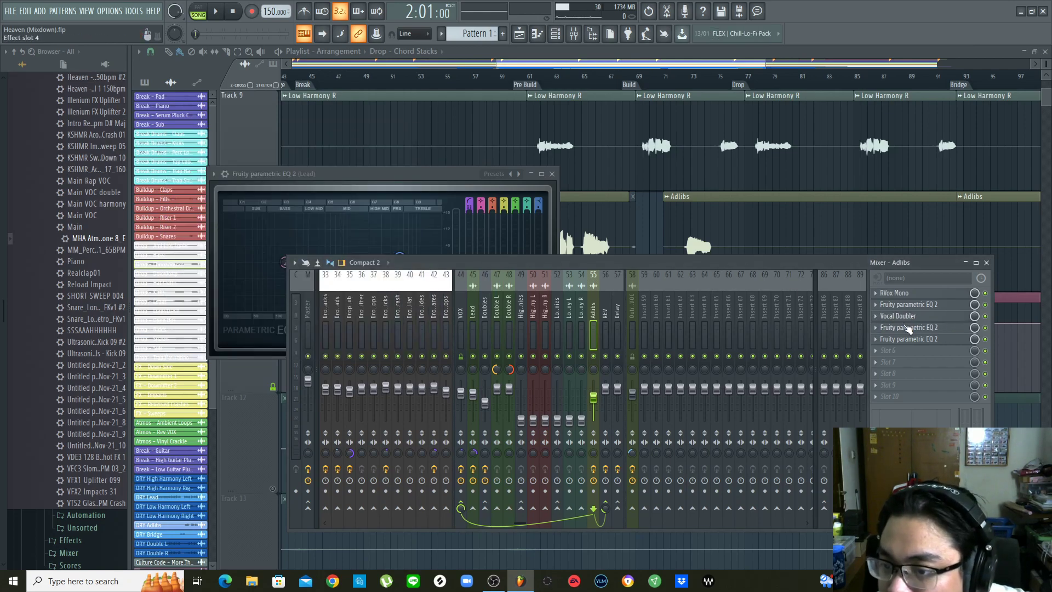
# Inspect the two Fruity parametric EQ 2 instances that follow the Vocal Doubler on the Adlibs track, then close them
pyautogui.click(916, 328)
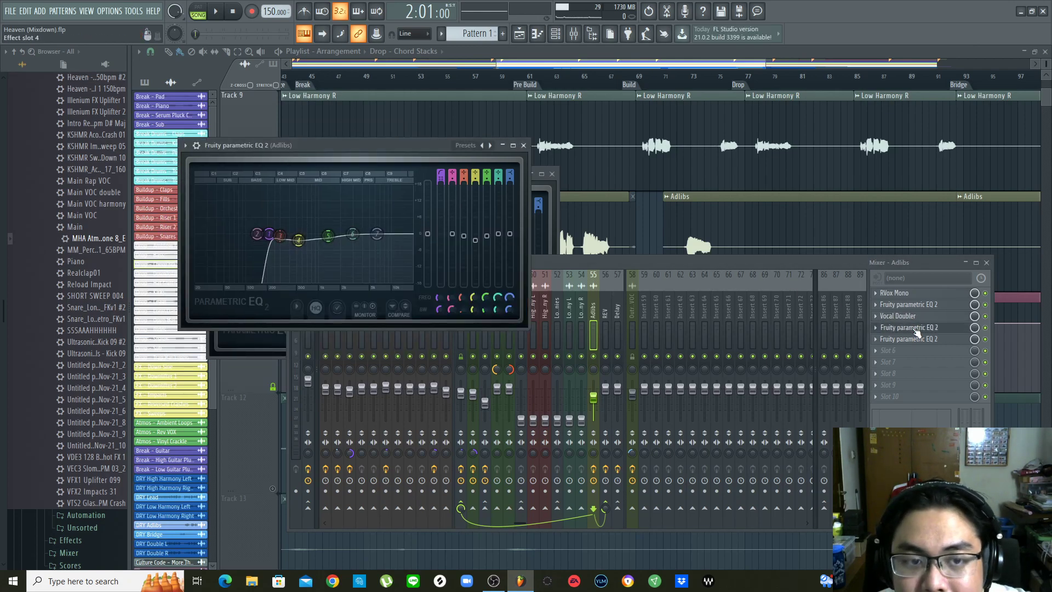
pyautogui.click(916, 329)
pyautogui.click(917, 340)
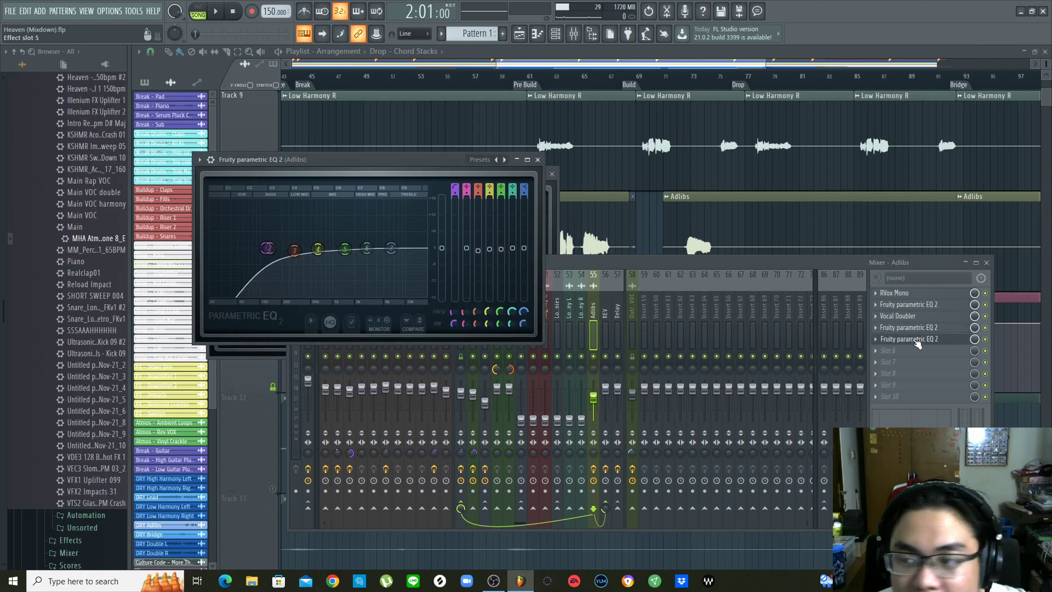
pyautogui.click(918, 340)
# Check the effect chains of the Delay and REV mixer tracks and look back over the instrument tracks before VOX
pyautogui.click(614, 322)
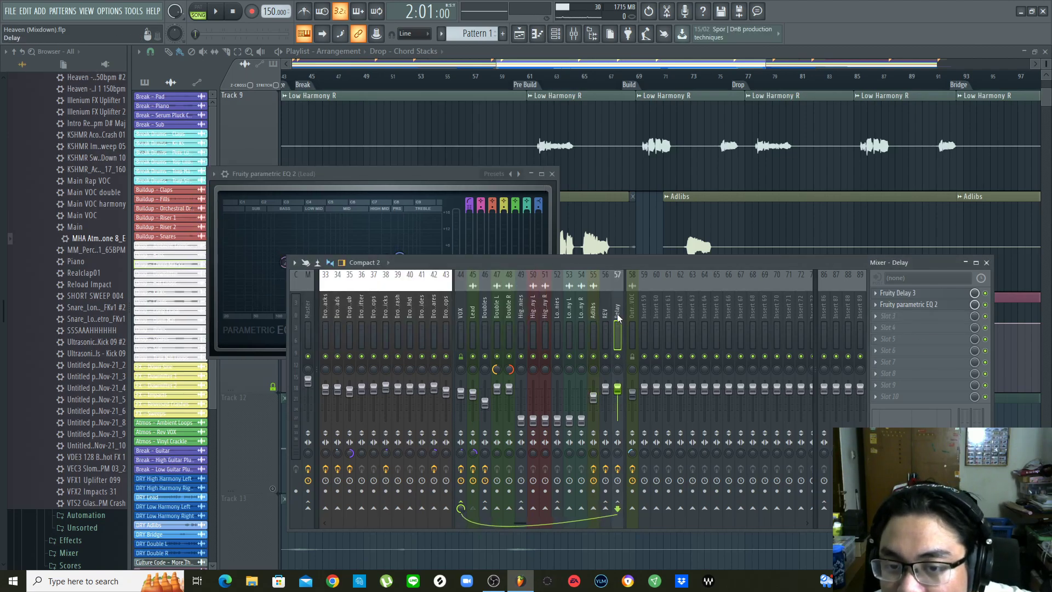
pyautogui.click(606, 312)
pyautogui.hscroll(-6, 671, 311)
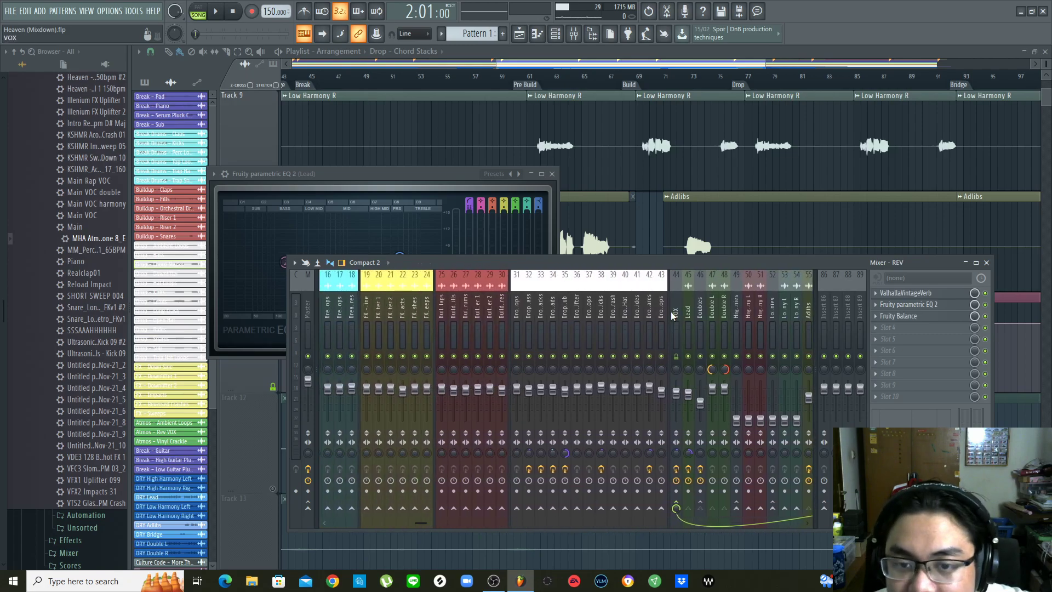
# Bring the playlist forward and show the whole song's arrangement with the Adlibs clips and VOX volume automation
pyautogui.click(729, 51)
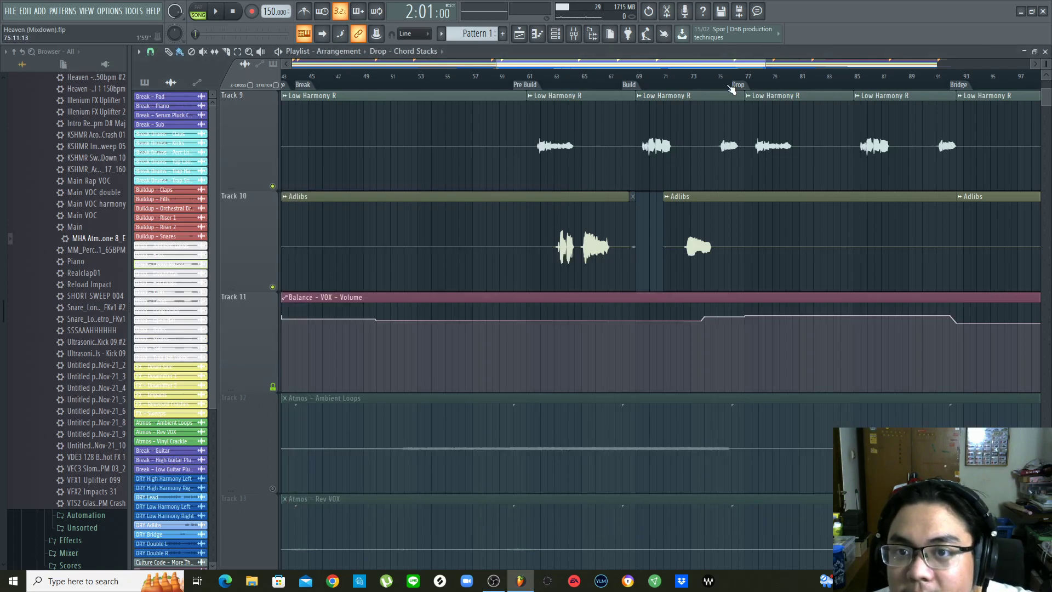
pyautogui.scroll(-4, 735, 85)
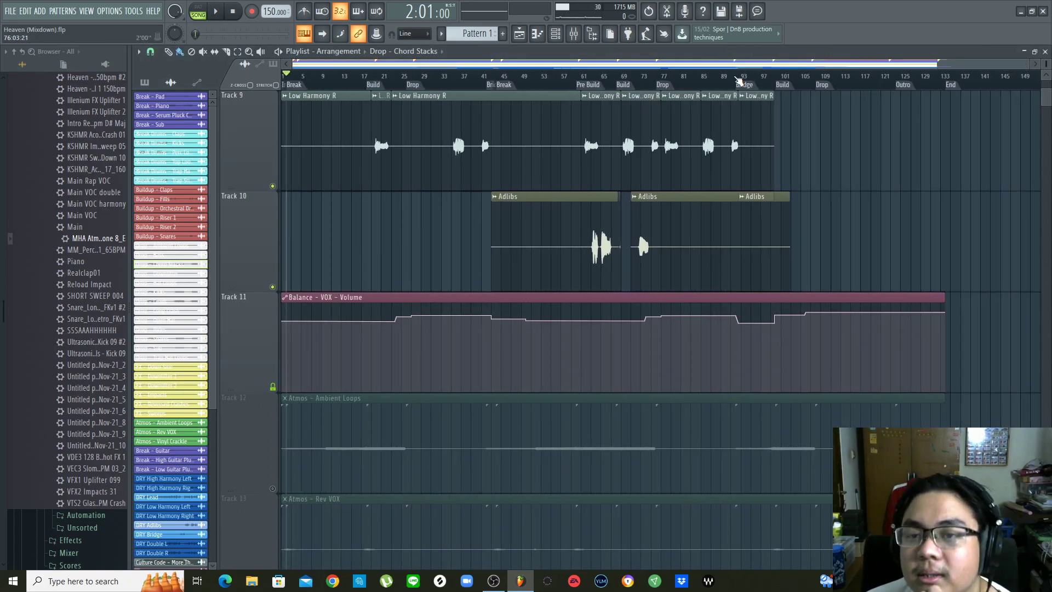
# Review the vocal clips and the Lead, Doubles and VOX volume automation across playlist tracks 1 to 11
pyautogui.scroll(8, 893, 105)
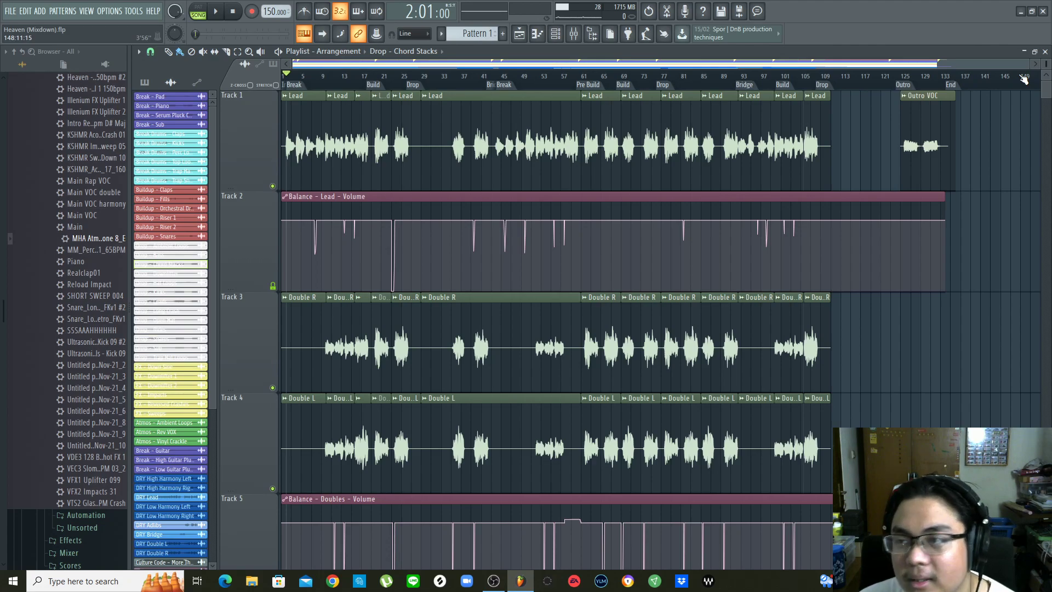
pyautogui.scroll(-2, 1045, 64)
pyautogui.scroll(-3, 1046, 65)
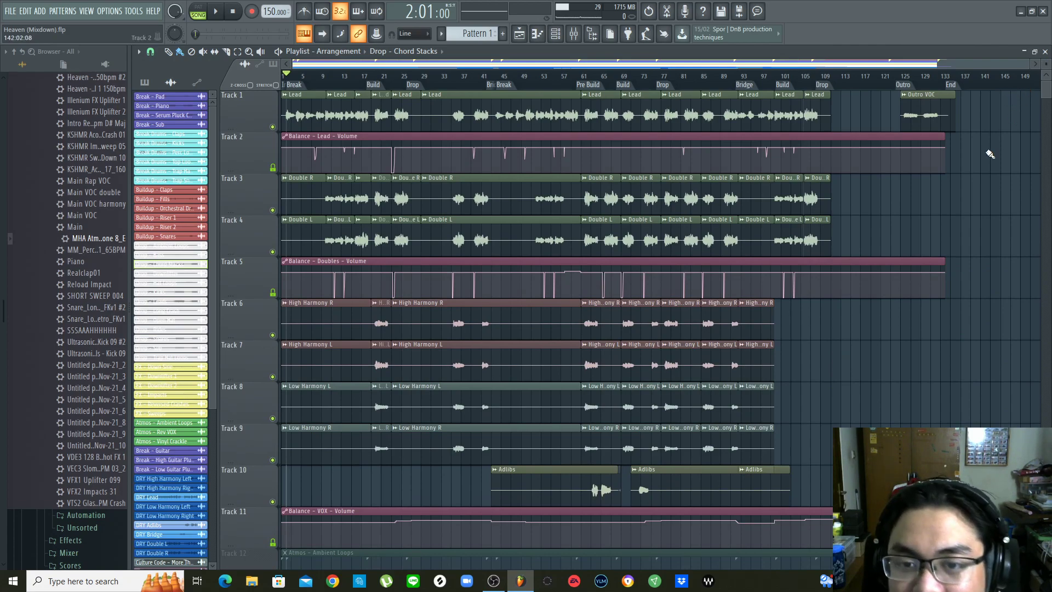
pyautogui.scroll(-2, 990, 154)
pyautogui.scroll(2, 989, 154)
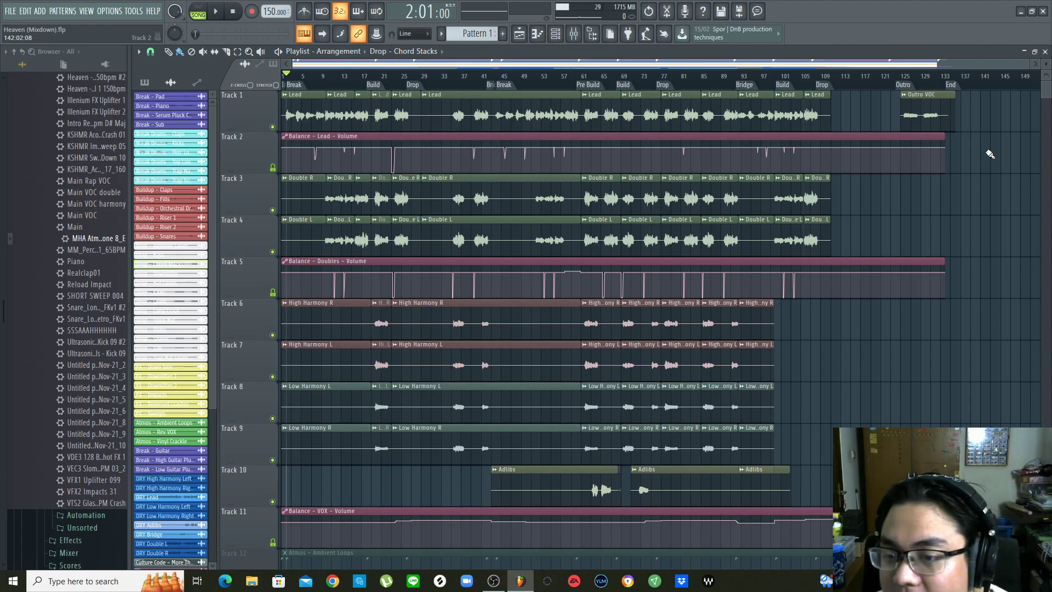
pyautogui.scroll(-5, 990, 154)
pyautogui.scroll(5, 1009, 100)
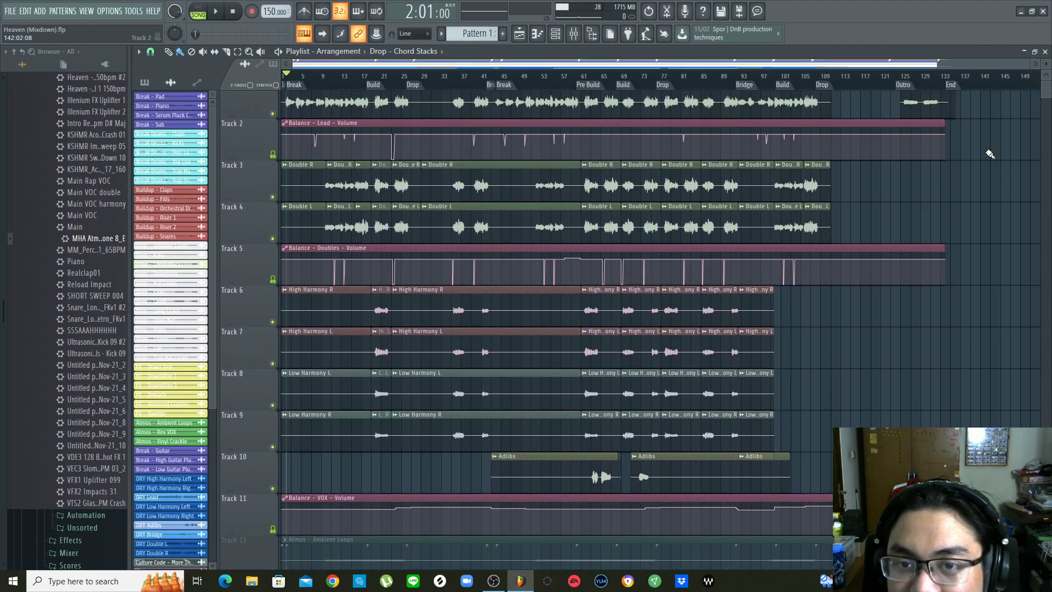
# Shrink the playlist tracks to vertical zoom level 0 and unmute the Atmos, Break, Break Drums, FX, Buildup and Drop tracks alongside the vocals
pyautogui.moveTo(1042, 69); pyautogui.dragTo(1042, 64)
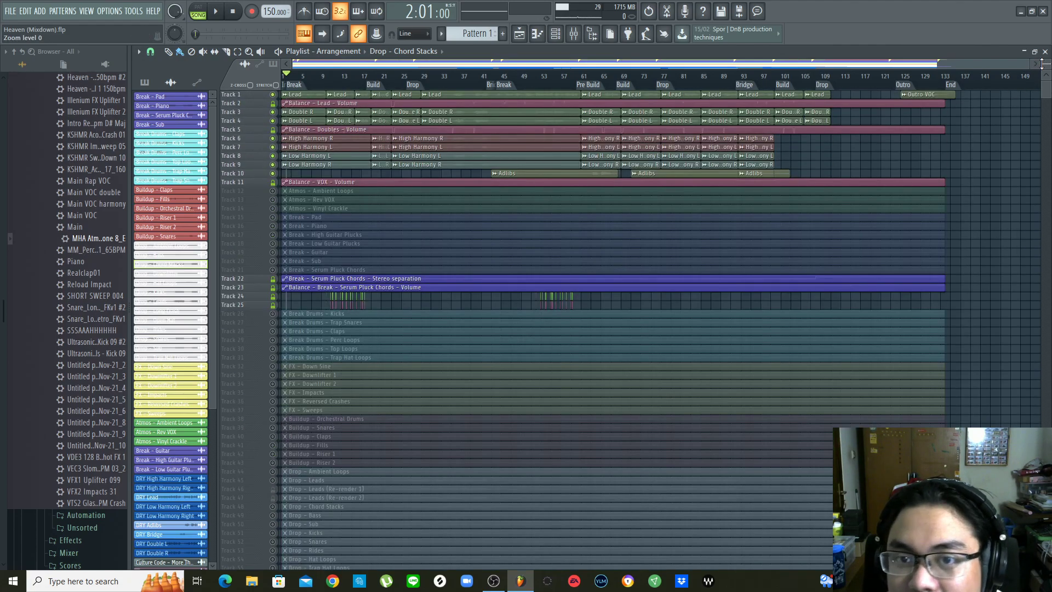
pyautogui.rightClick(276, 192)
pyautogui.rightClick(276, 192)
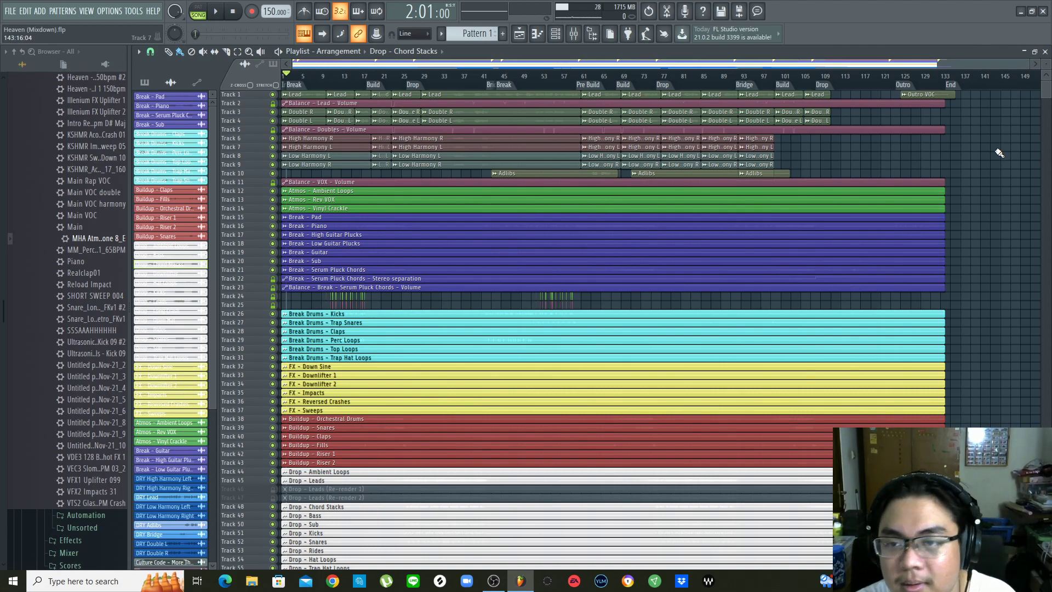
# Look over the full arrangement from the vocal tracks down to the Drop tracks and the muted DRY vocals, returning to Track 1
pyautogui.scroll(-3, 999, 153)
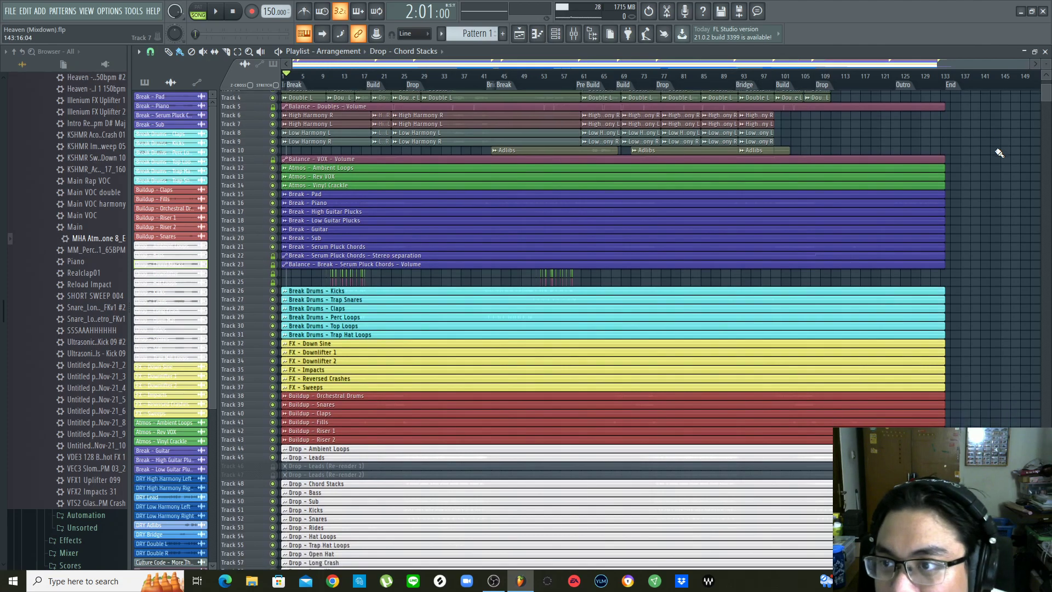
pyautogui.scroll(-3, 999, 153)
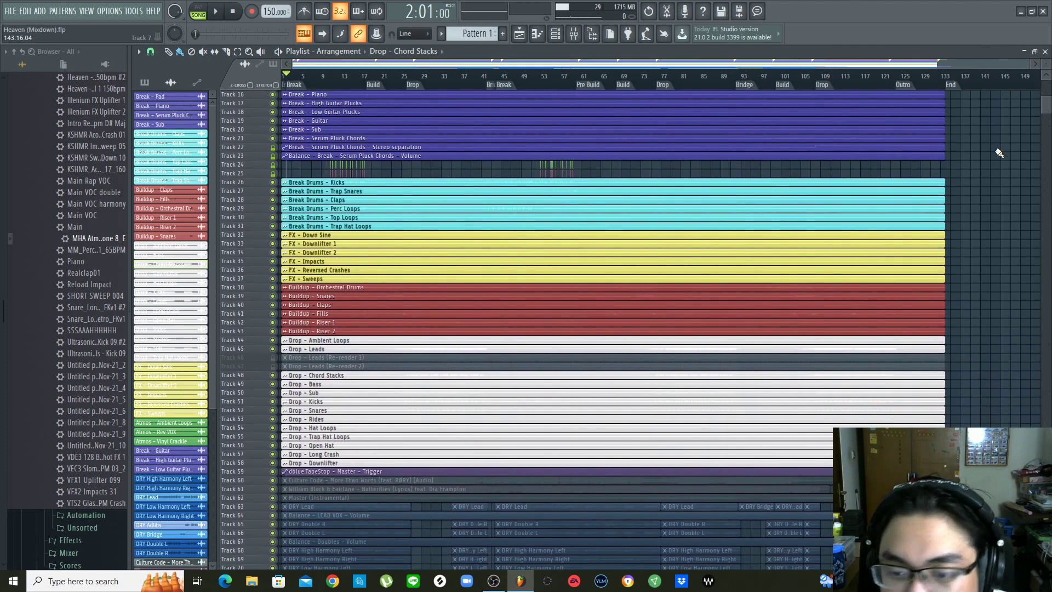
pyautogui.scroll(4, 999, 153)
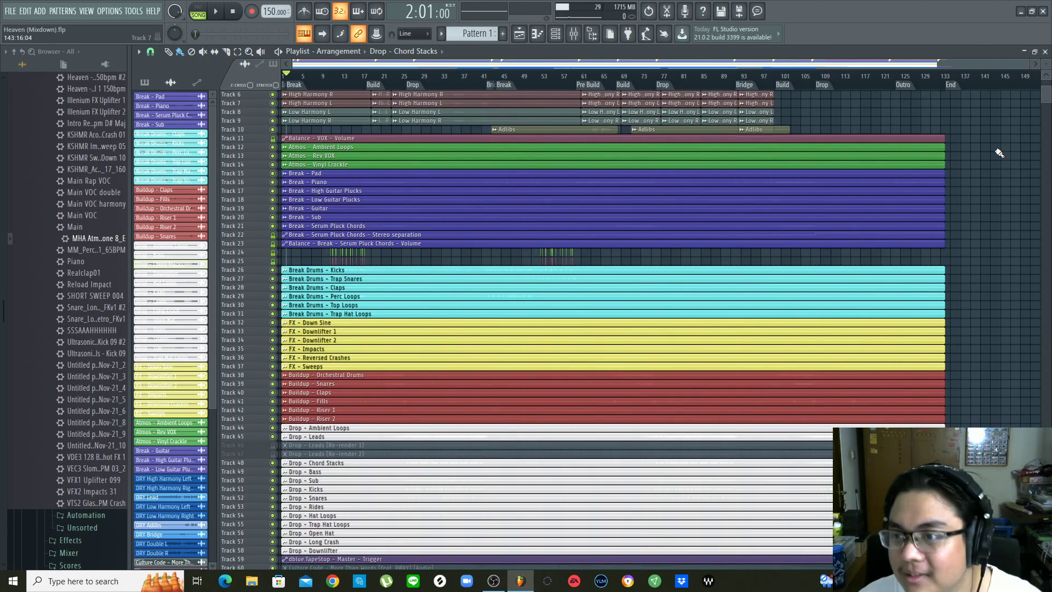
pyautogui.scroll(2, 999, 153)
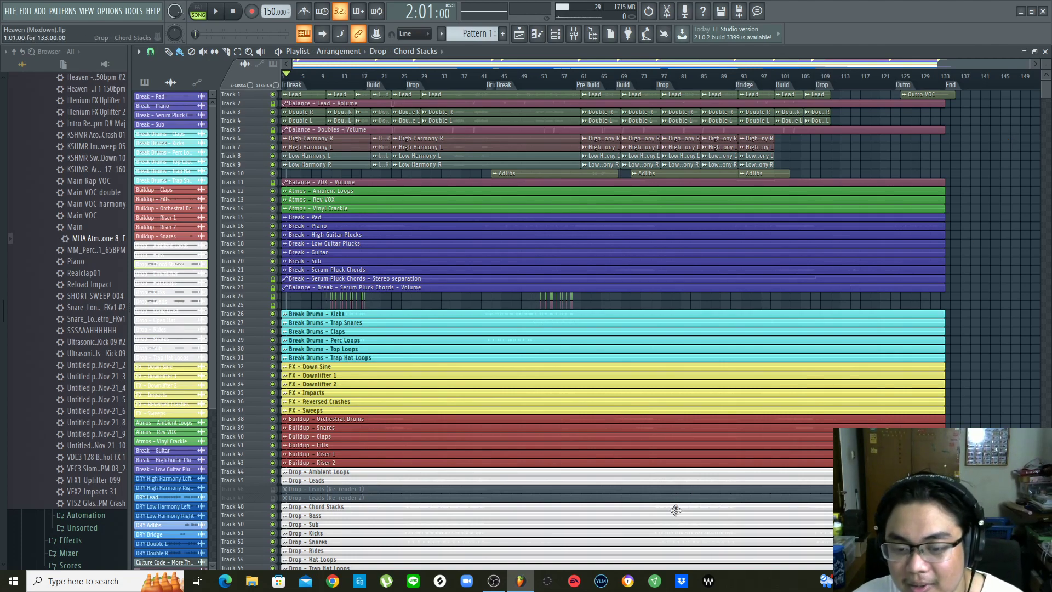
pyautogui.scroll(-2, 867, 336)
pyautogui.scroll(2, 867, 336)
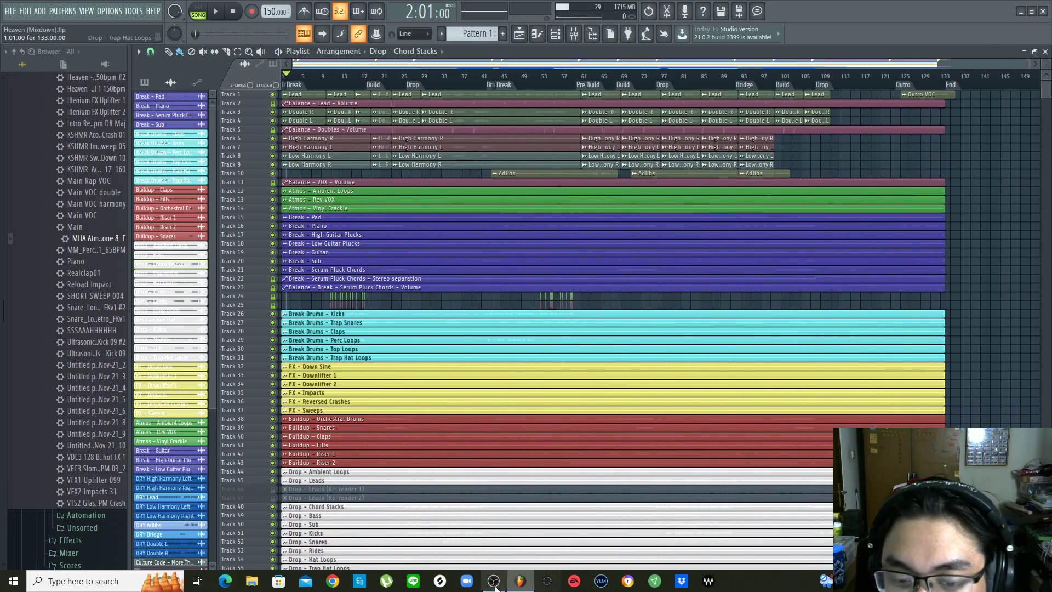
# Switch to the OBS window
pyautogui.moveTo(495, 587)
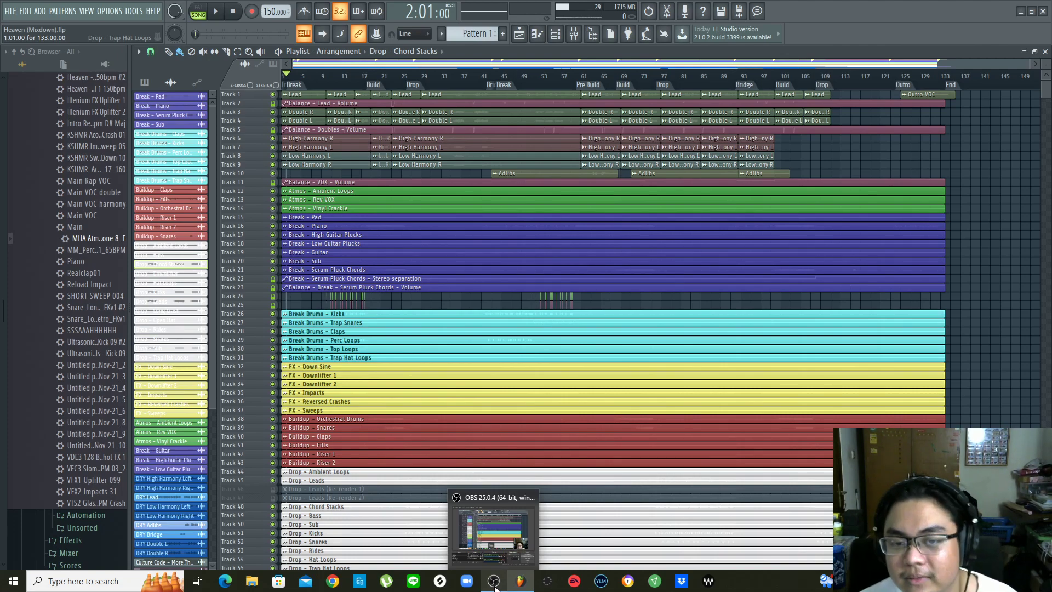
pyautogui.click(494, 587)
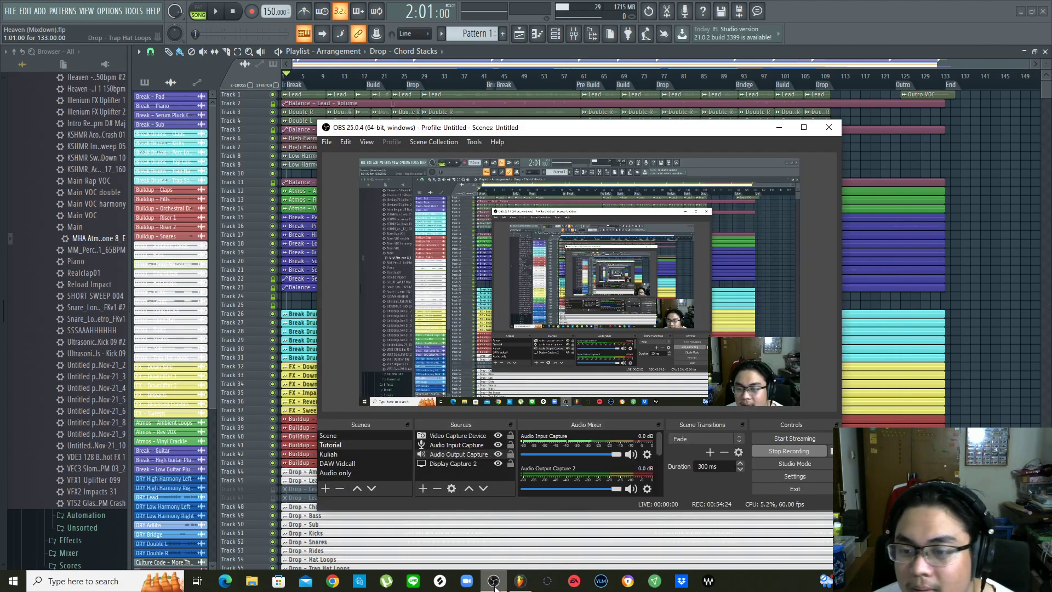